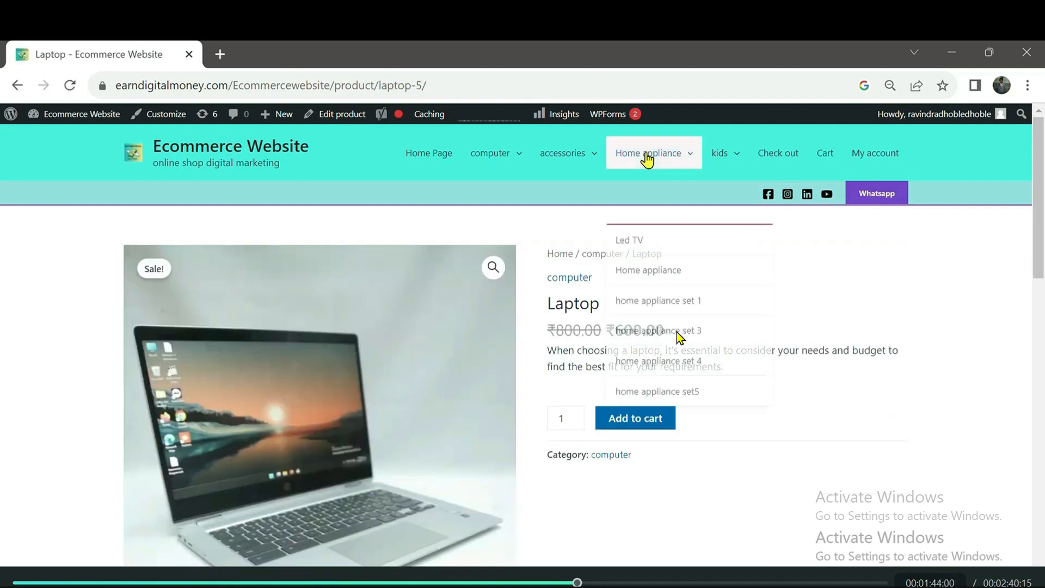
Open the Home appliance category of the demo store and look through its products
click(647, 154)
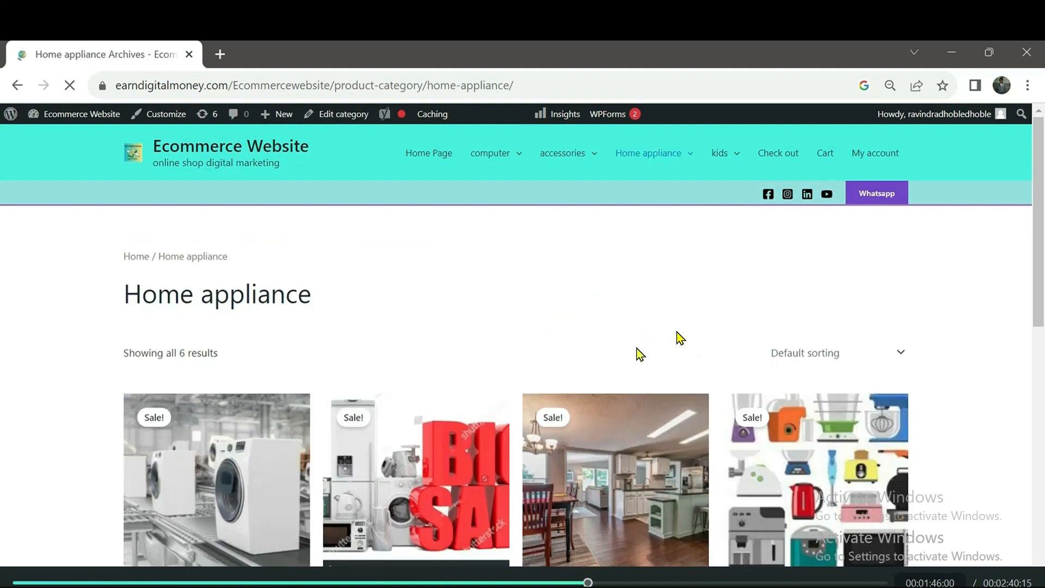
scroll(635, 348, down, 5)
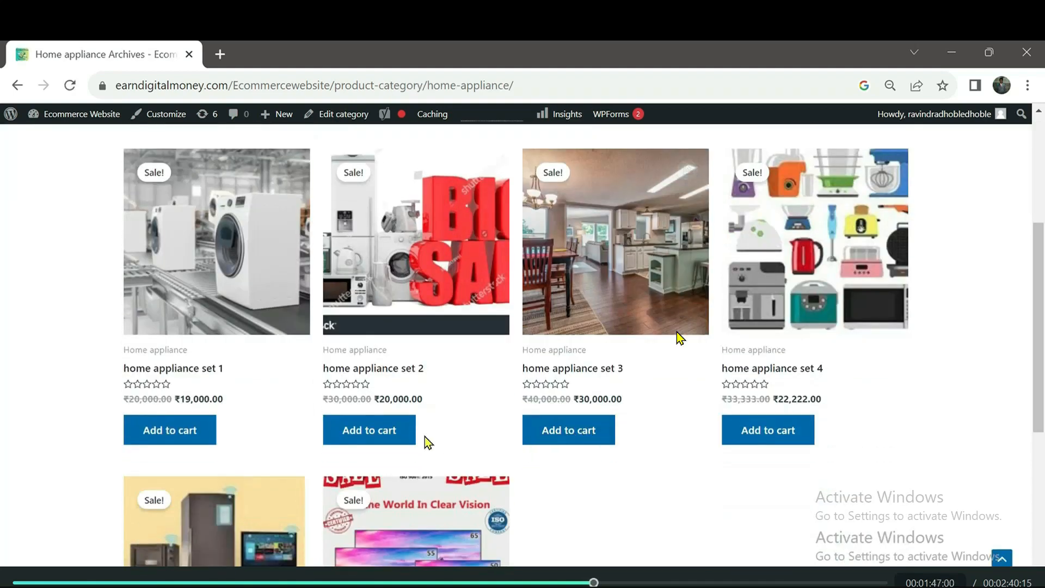
scroll(679, 337, down, 3)
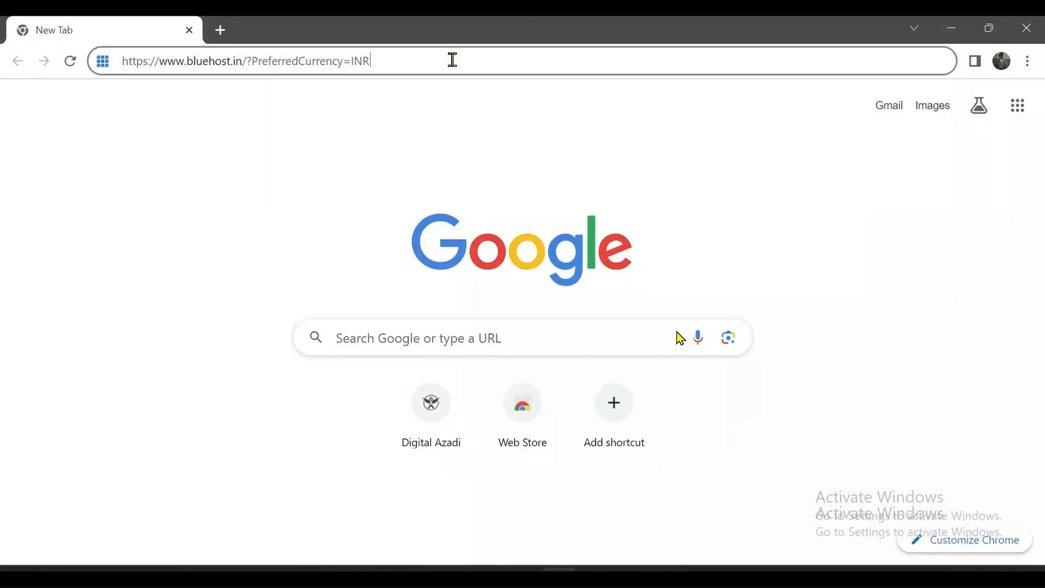
click(450, 58)
click(450, 59)
click(452, 59)
key(Return)
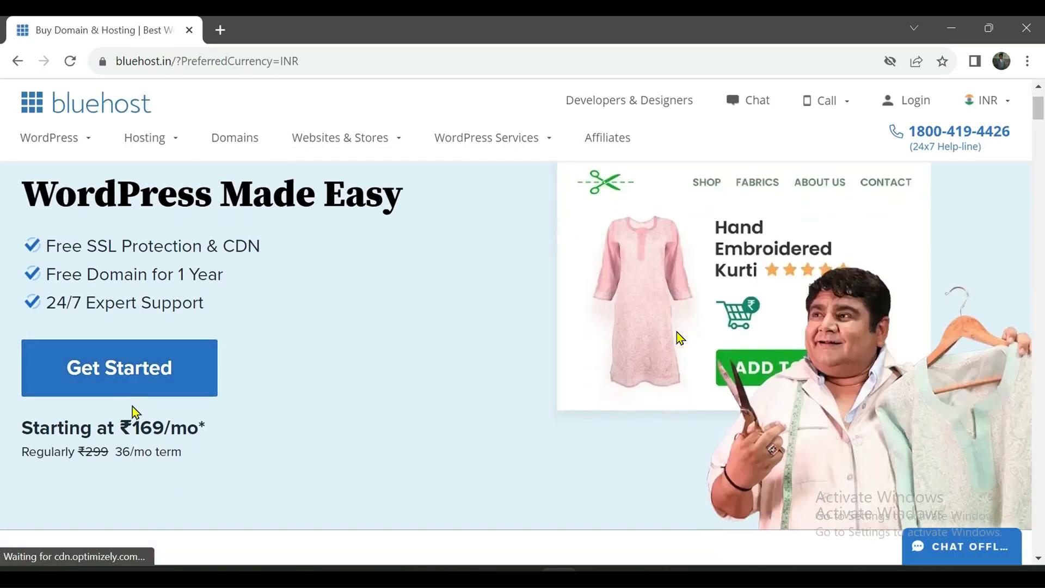
Open the WordPress hosting plans and set the server location to India
click(131, 381)
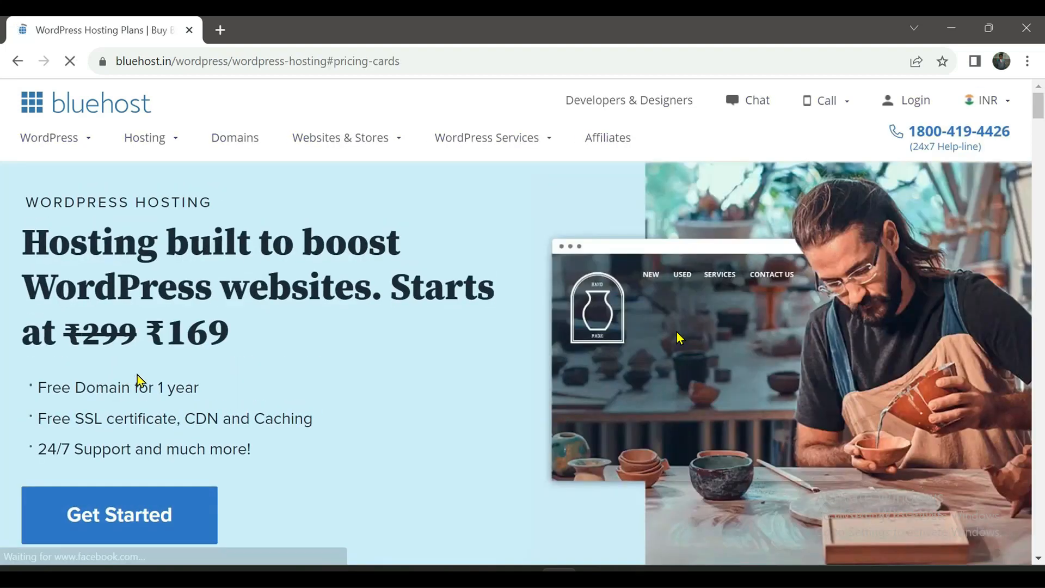
scroll(292, 421, down, 7)
scroll(293, 418, down, 4)
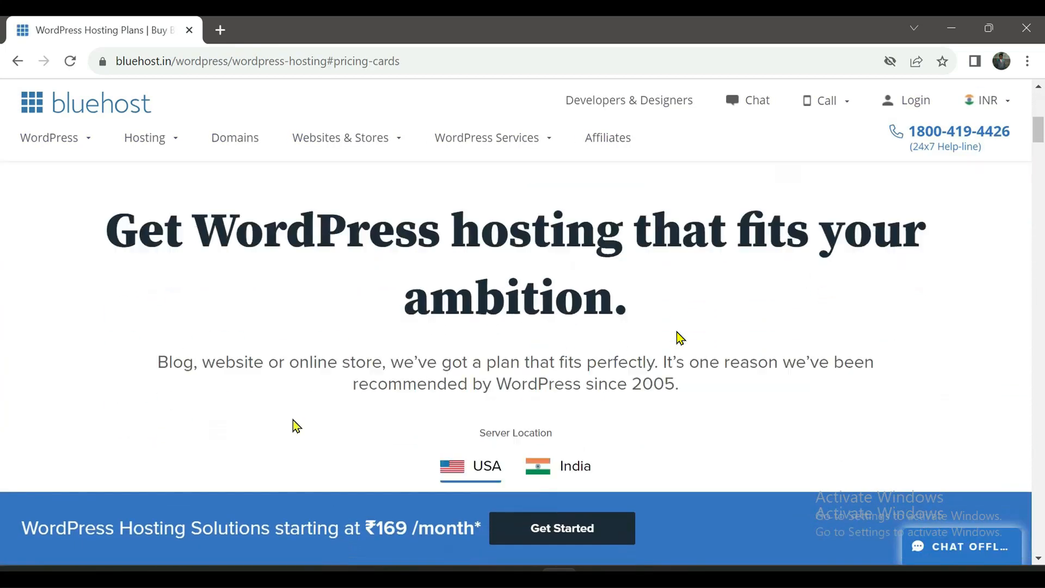
click(575, 279)
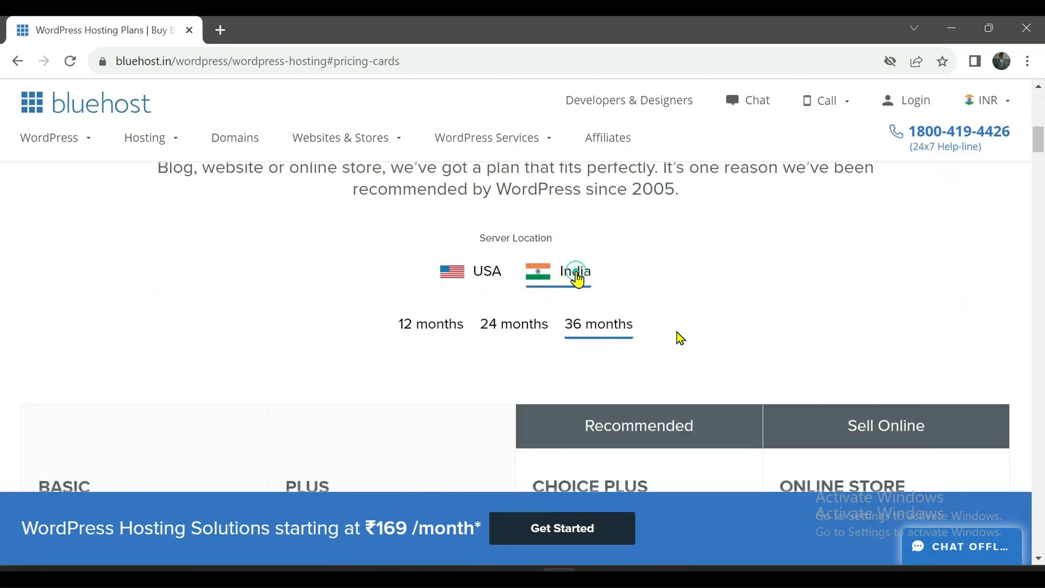
Select the Basic WordPress hosting plan
scroll(553, 292, down, 4)
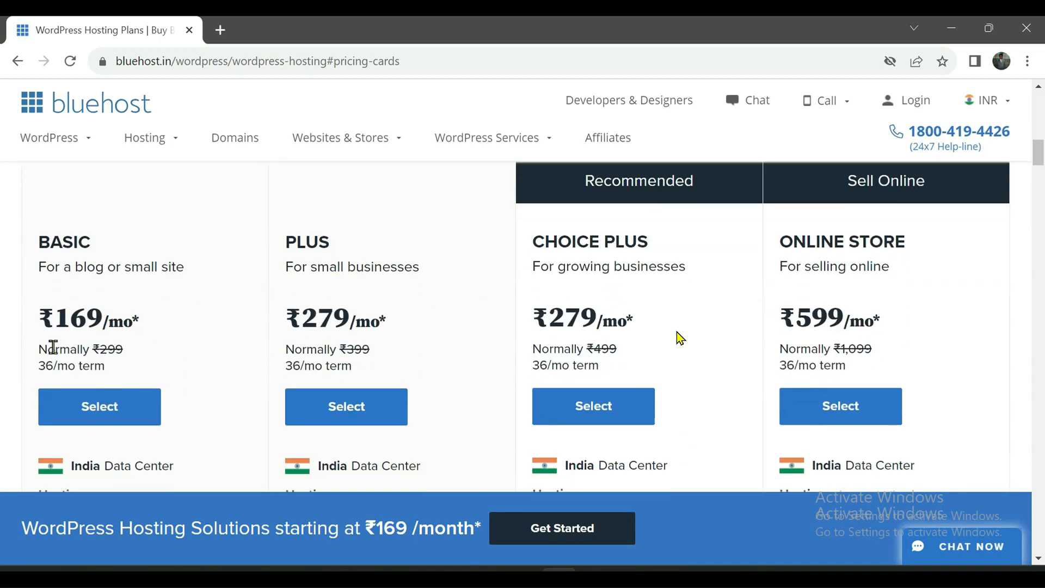
click(94, 418)
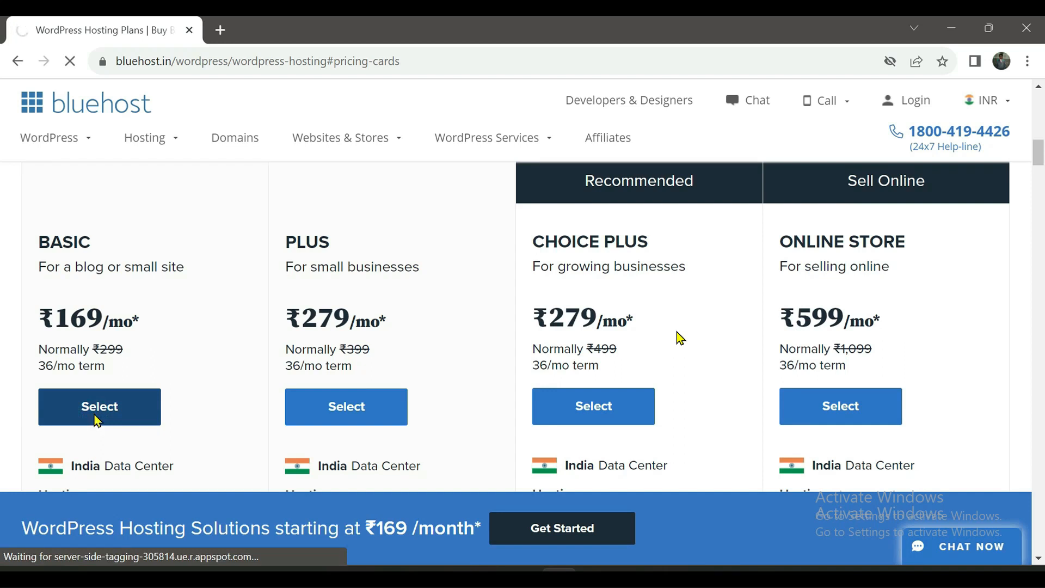
scroll(378, 310, down, 3)
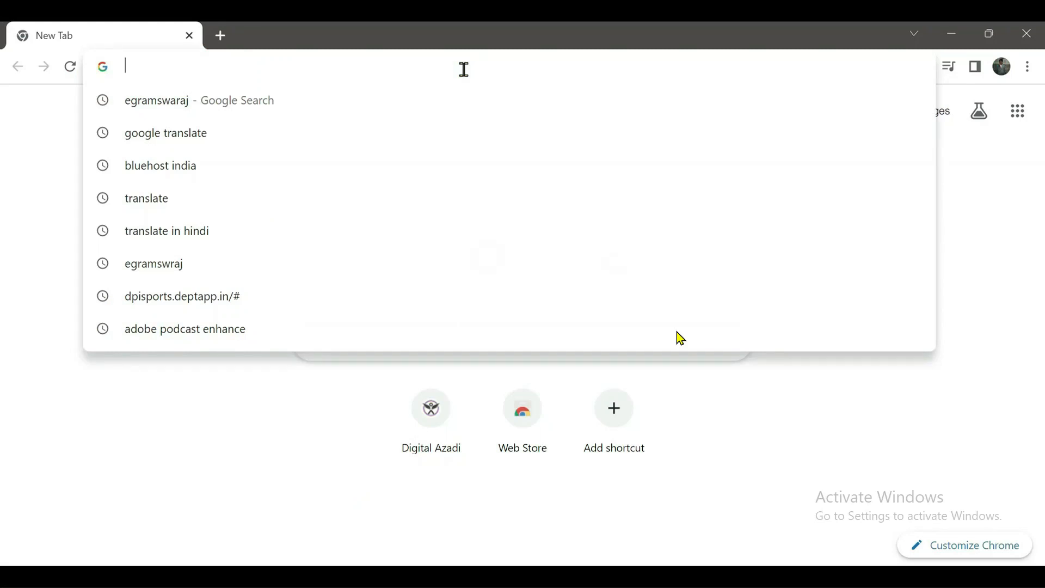
Search Google for "bluehost india" and open the Bluehost India page from the bluehost.in results
text(b)
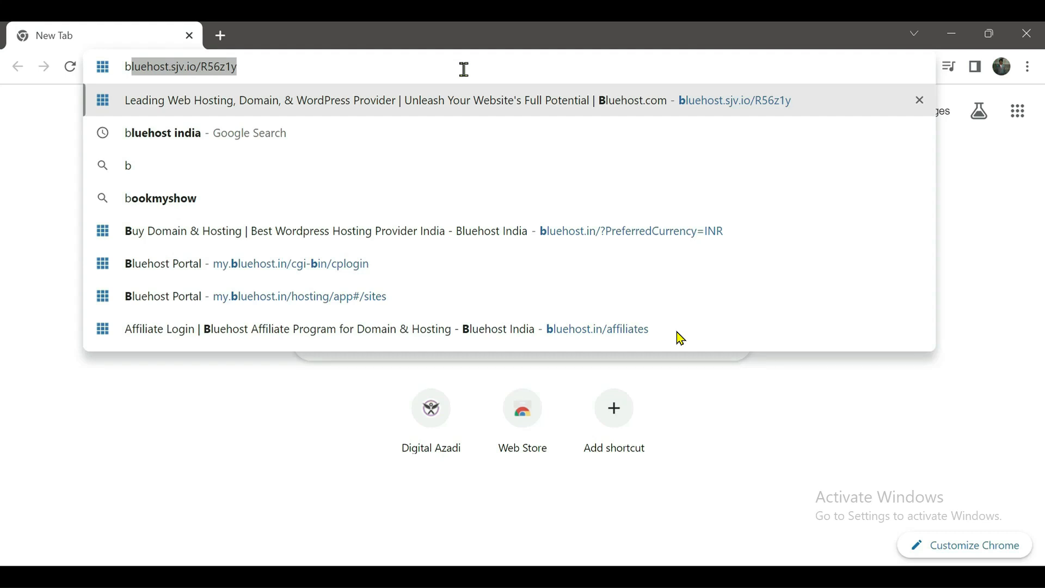
click(348, 141)
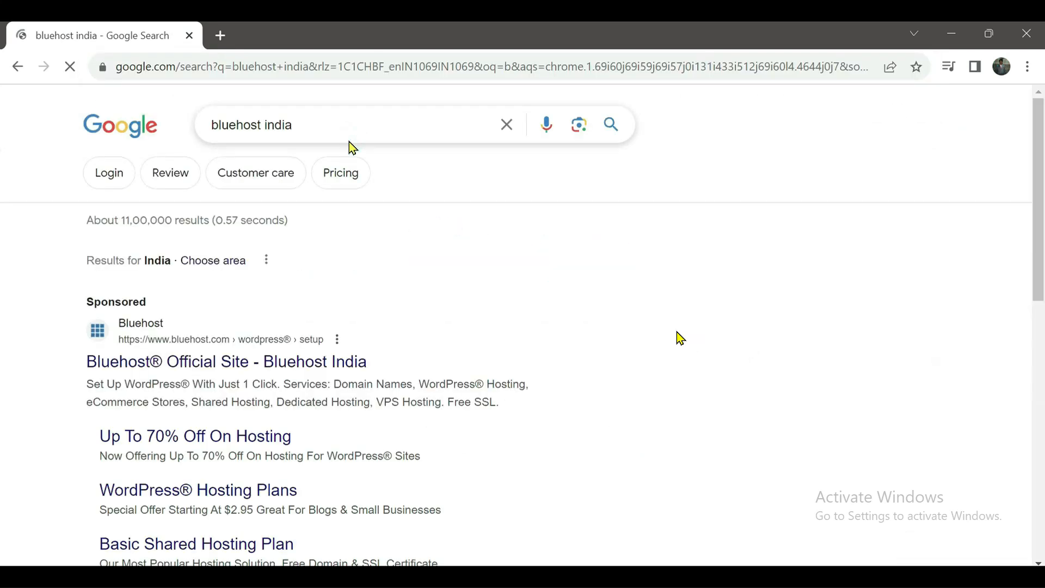
scroll(283, 408, down, 4)
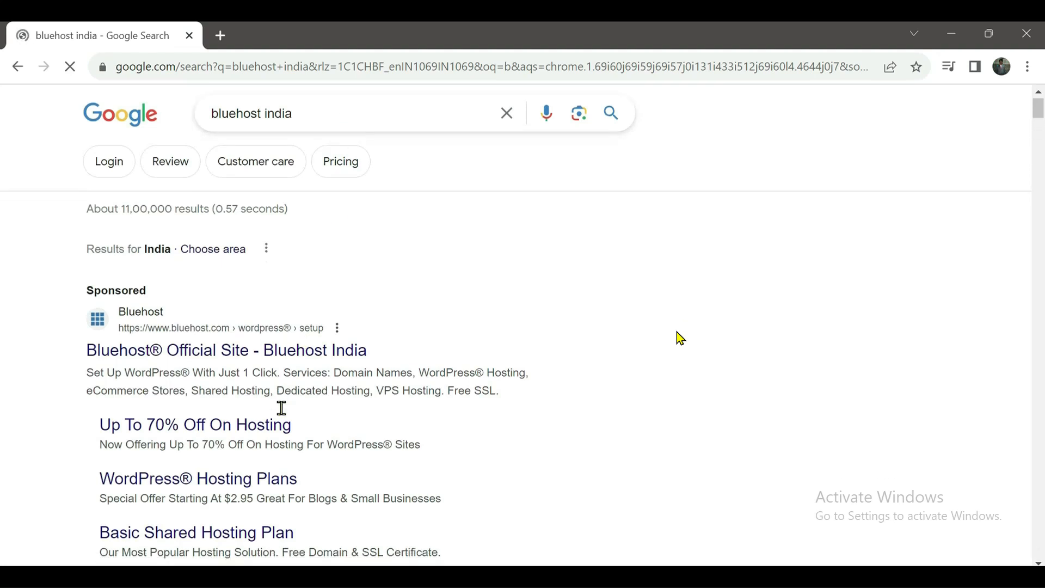
scroll(285, 415, down, 2)
scroll(284, 415, down, 3)
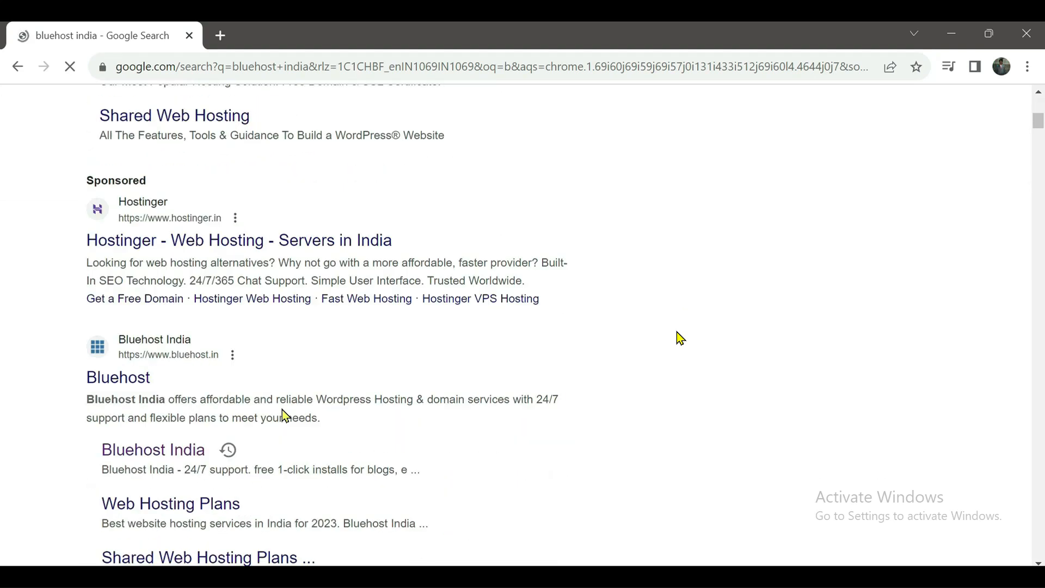
scroll(228, 385, down, 3)
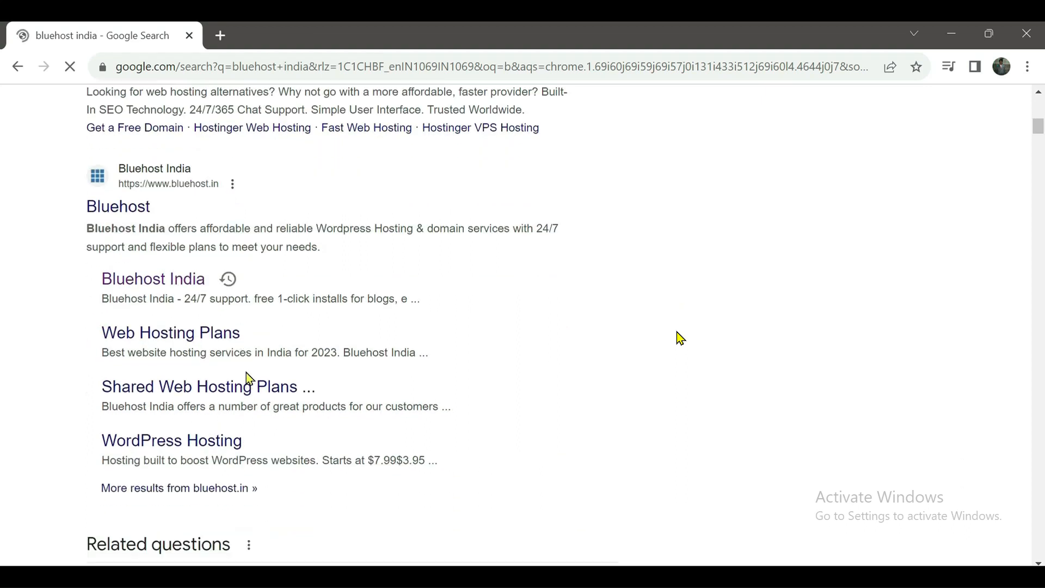
click(143, 280)
Open the settings of the eco site from the My Sites list in the Bluehost portal
click(520, 435)
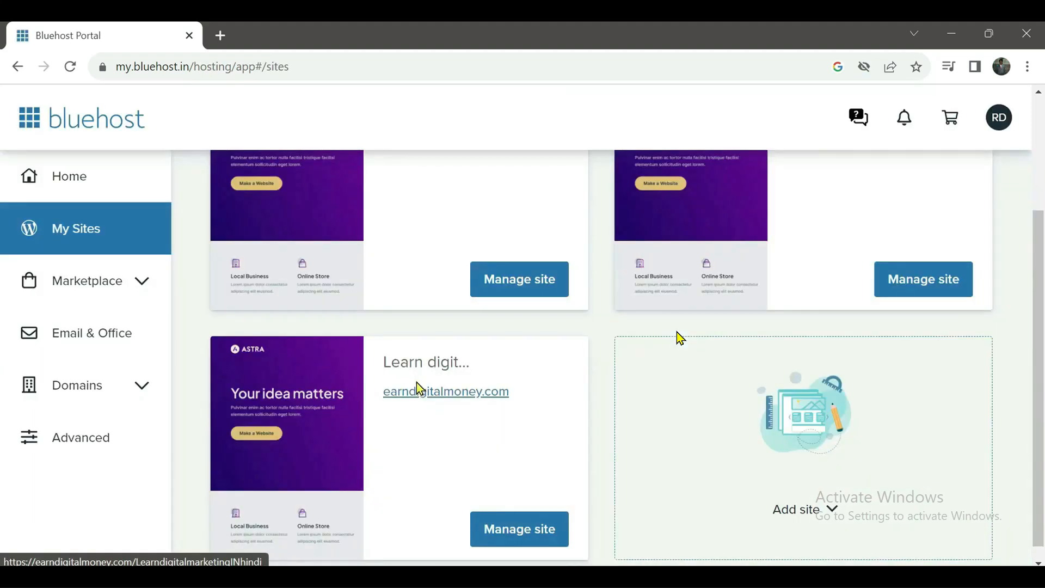
scroll(991, 305, up, 3)
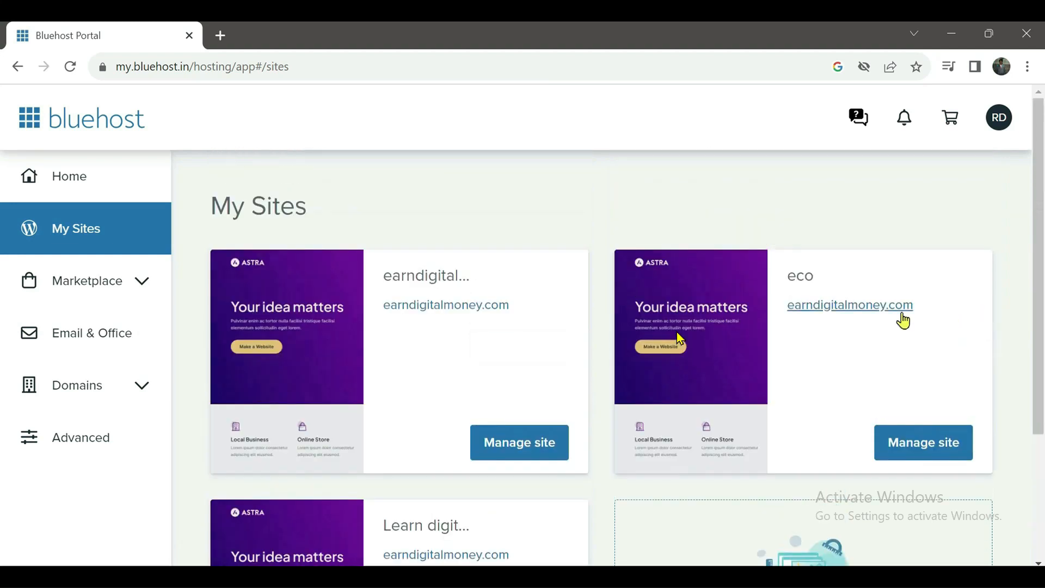
click(939, 453)
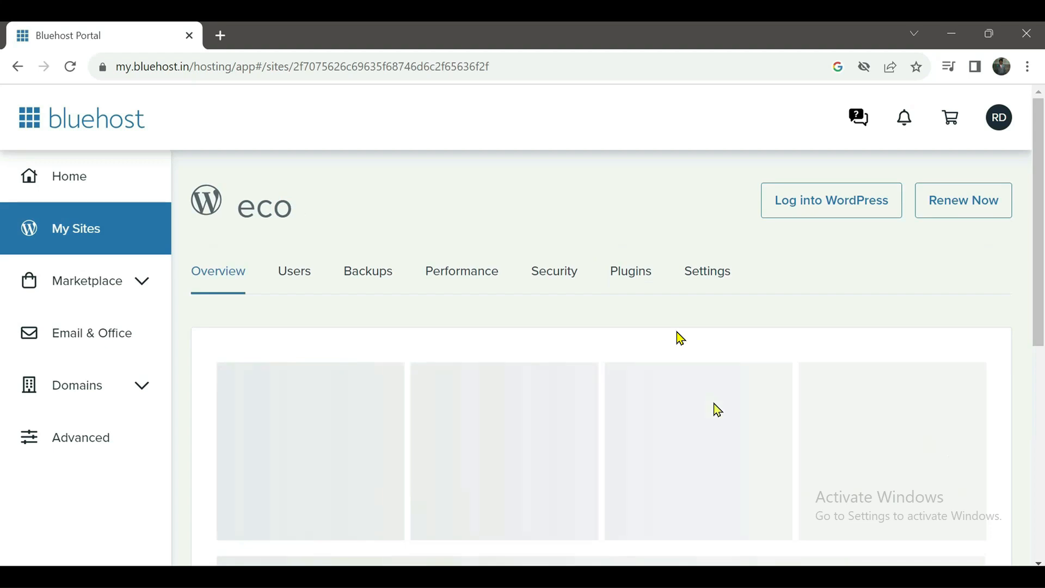
scroll(723, 382, down, 1)
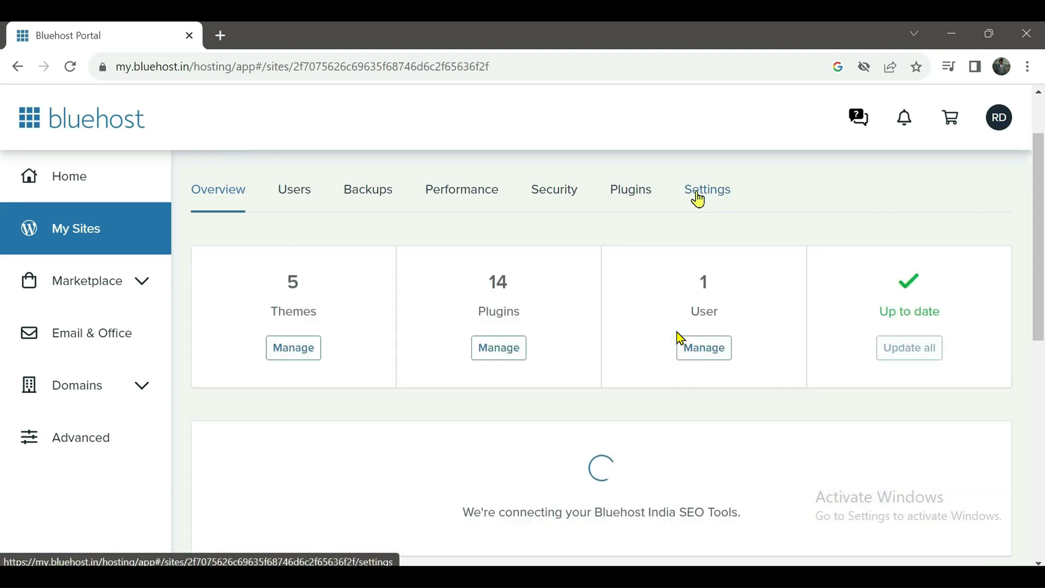
click(698, 196)
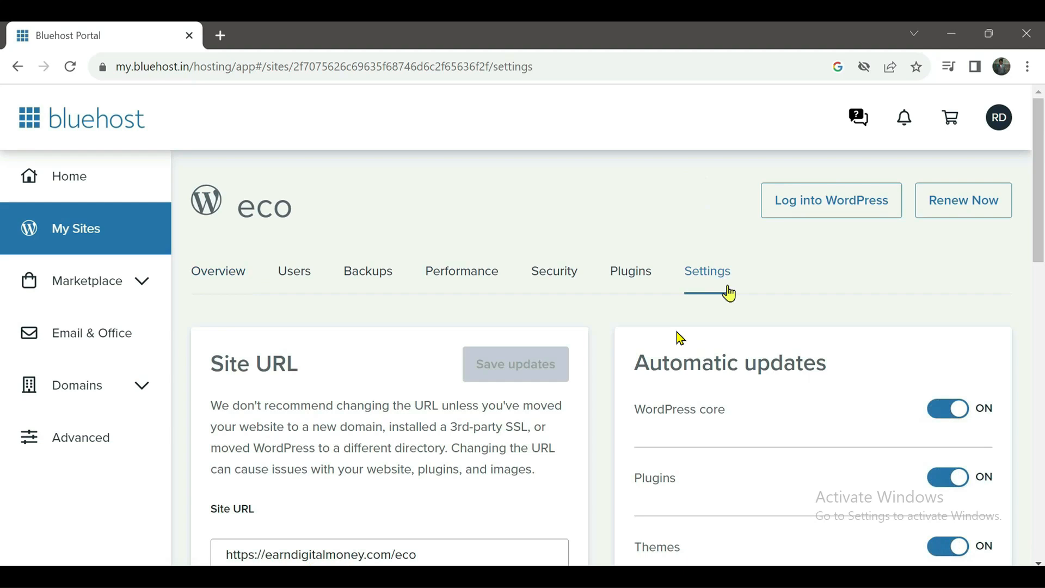
Delete the eco site permanently and confirm the deletion
scroll(752, 340, down, 5)
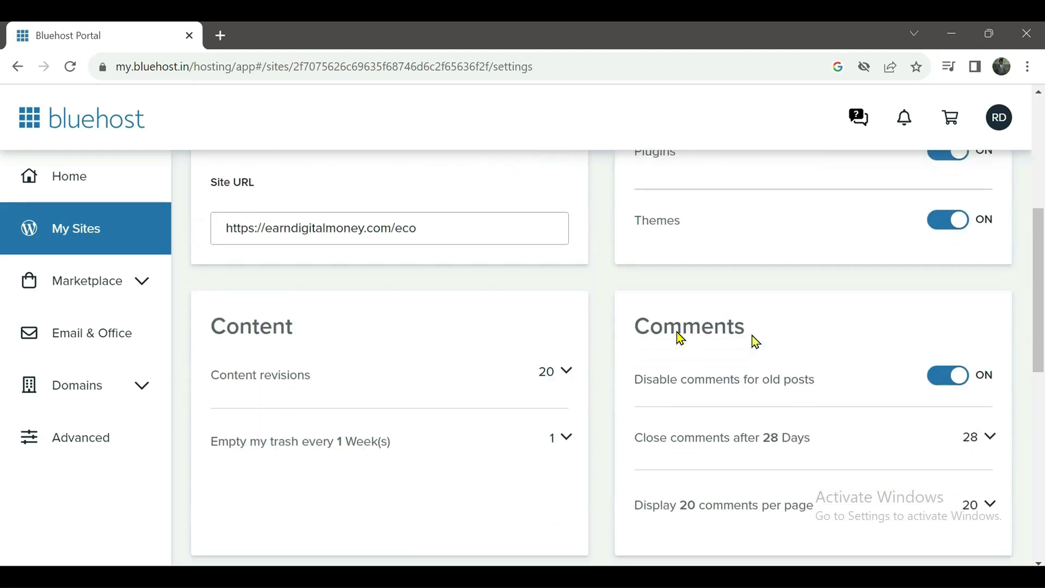
scroll(852, 386, down, 3)
scroll(855, 387, down, 2)
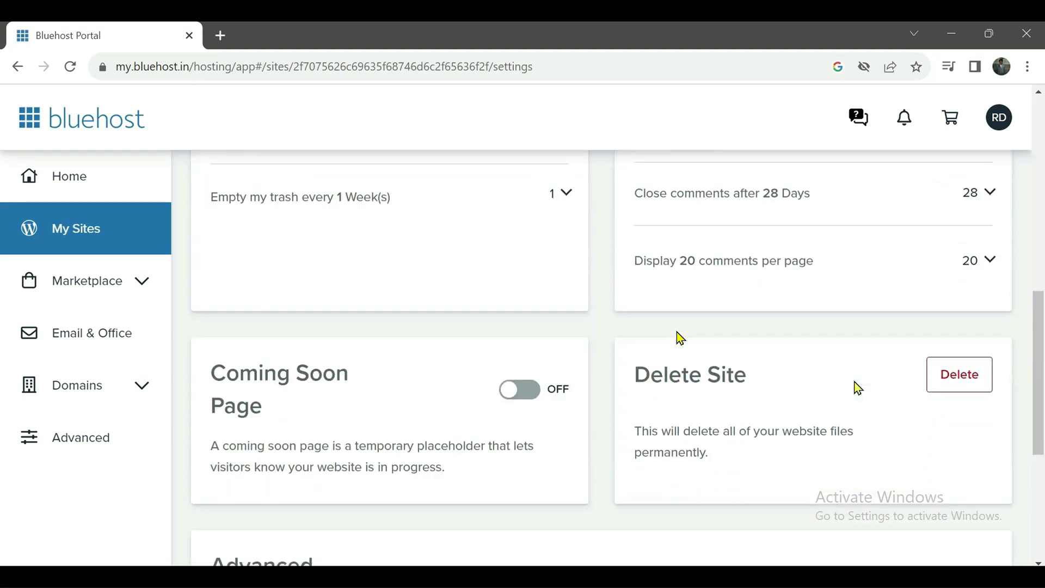
click(949, 376)
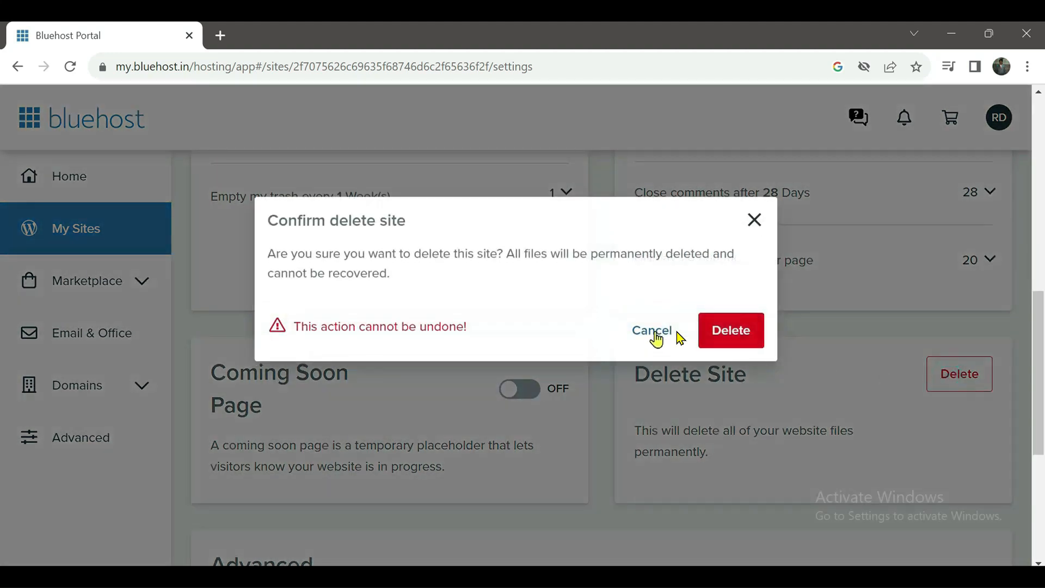
click(731, 330)
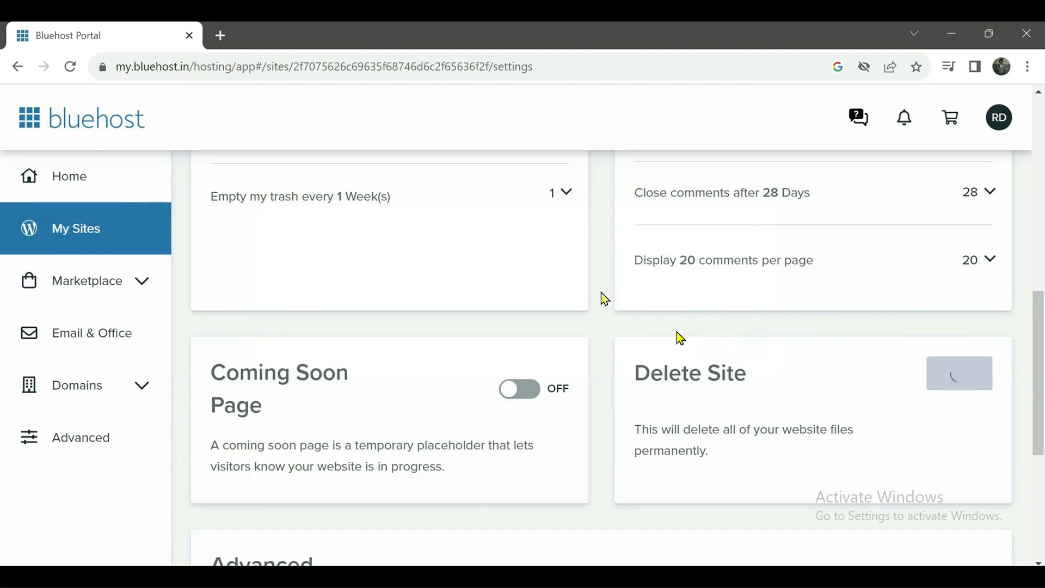
Reload the portal and return to the My Sites list
scroll(600, 287, up, 5)
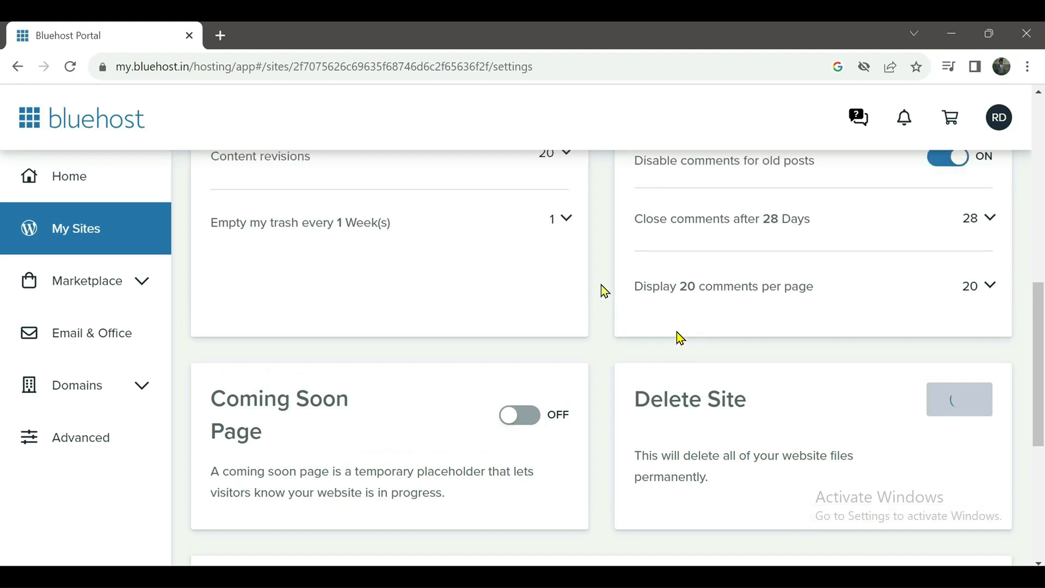
scroll(601, 285, up, 5)
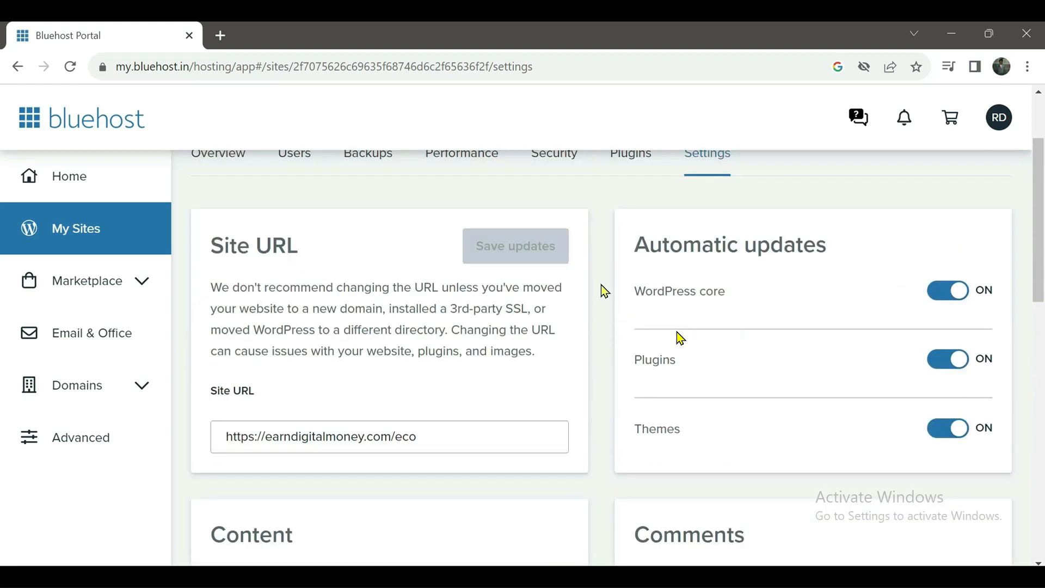
scroll(601, 285, up, 1)
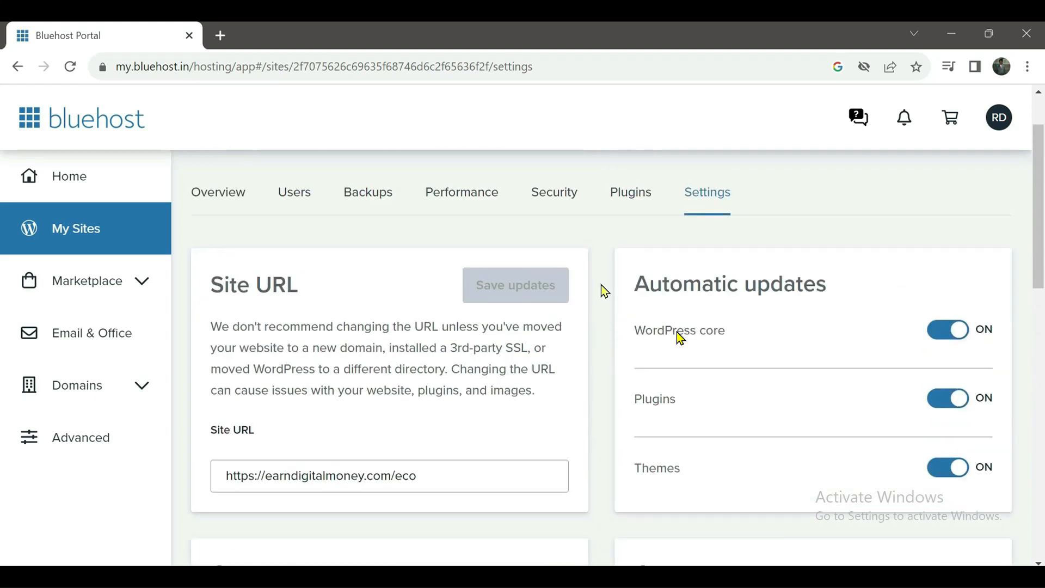
scroll(601, 286, up, 2)
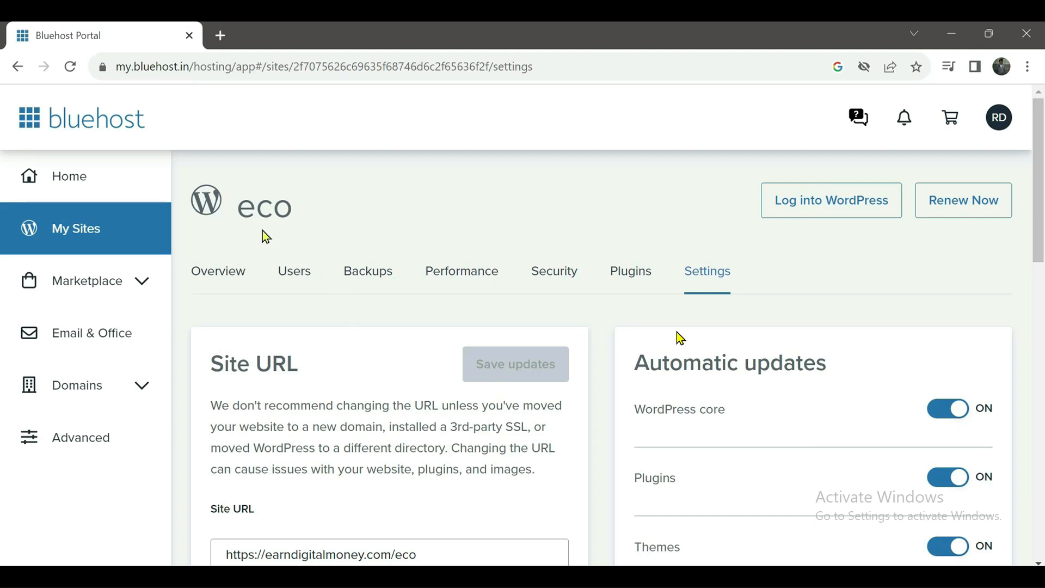
click(73, 69)
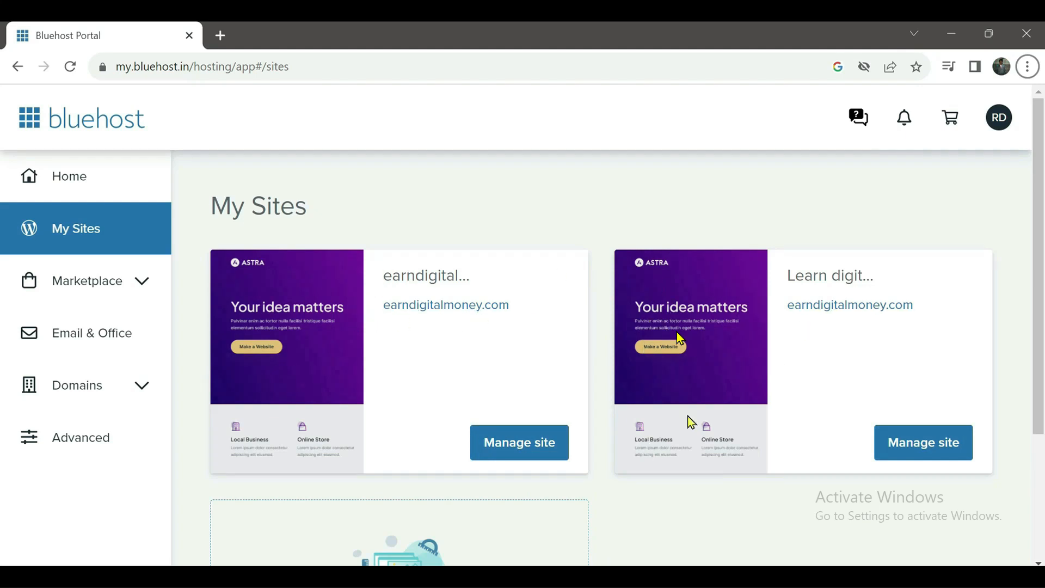
Start a new WordPress site named "Ecommerce Website" with the tagline "online shop digital marketing"
scroll(599, 427, down, 3)
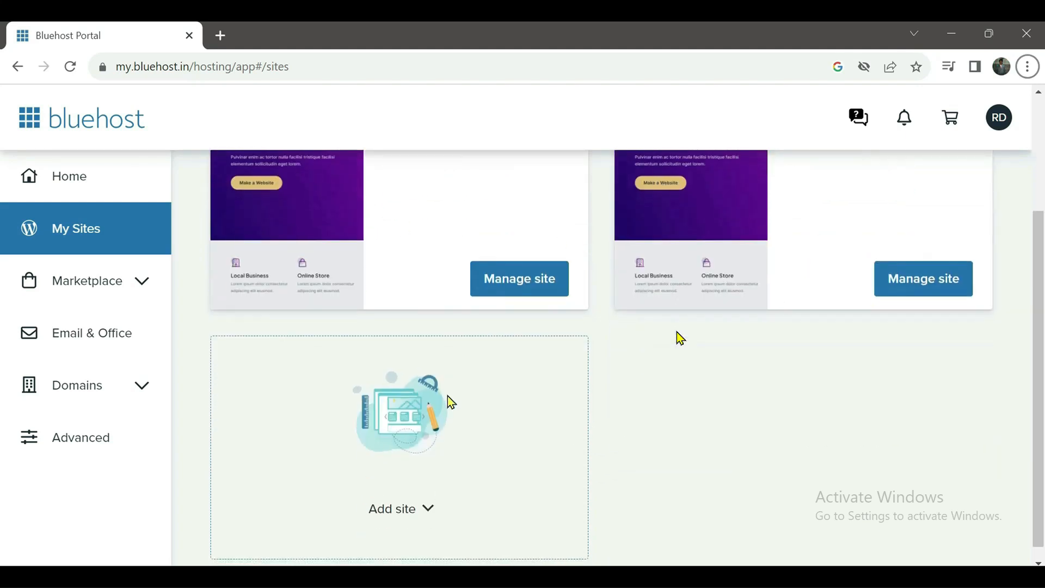
scroll(448, 401, down, 1)
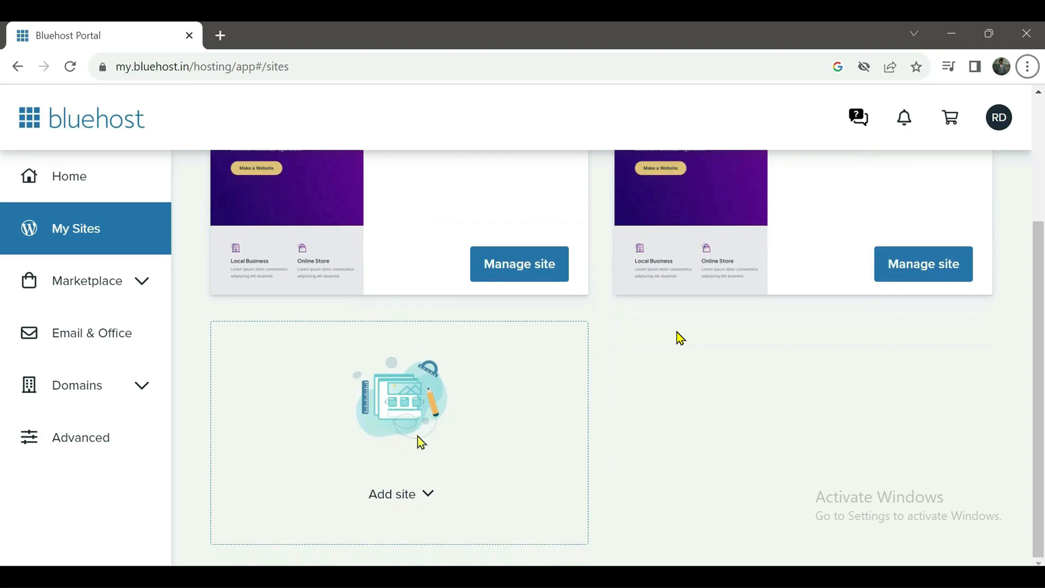
click(395, 497)
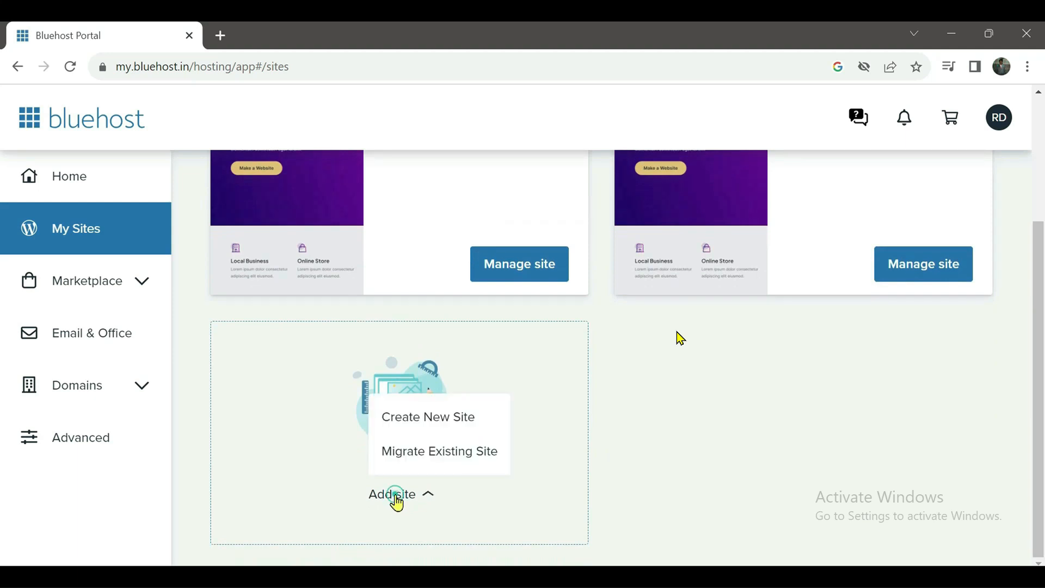
click(440, 427)
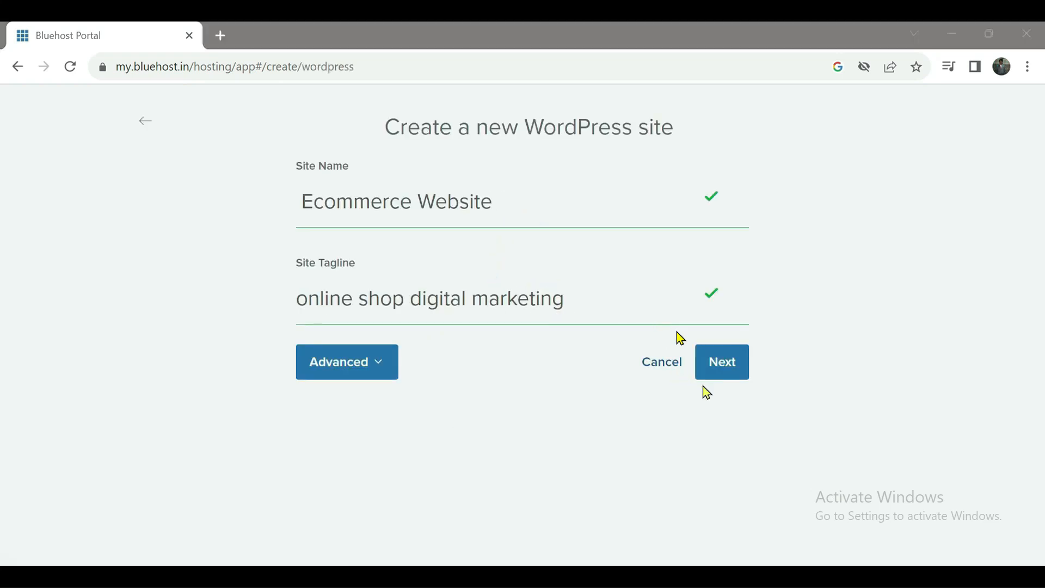
click(723, 377)
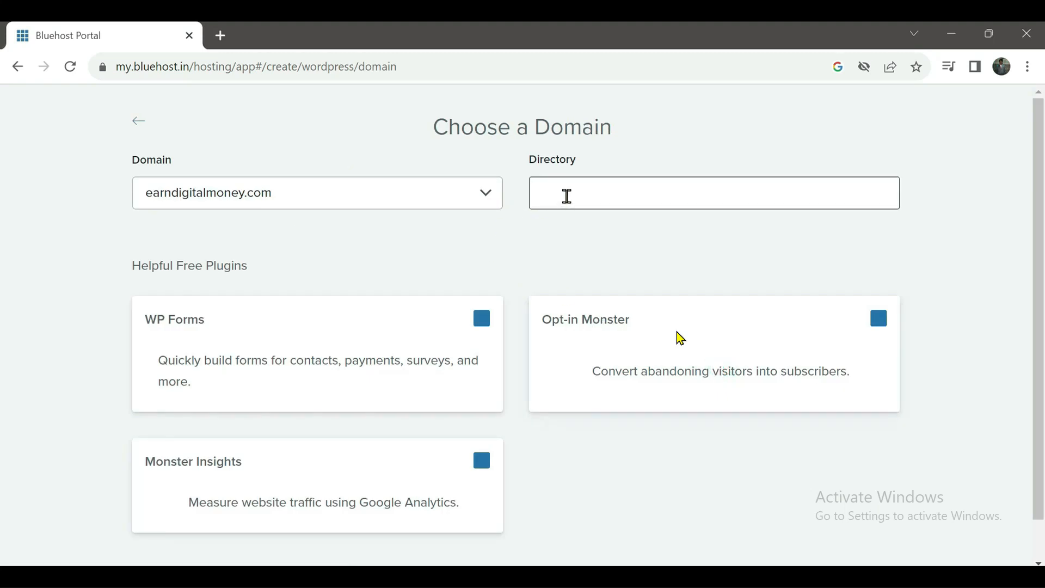
Set the site directory to "Ecommerce website" on earndigitalmoney.com, keep the suggested plugins, and skip the question about the site's main purpose
click(567, 193)
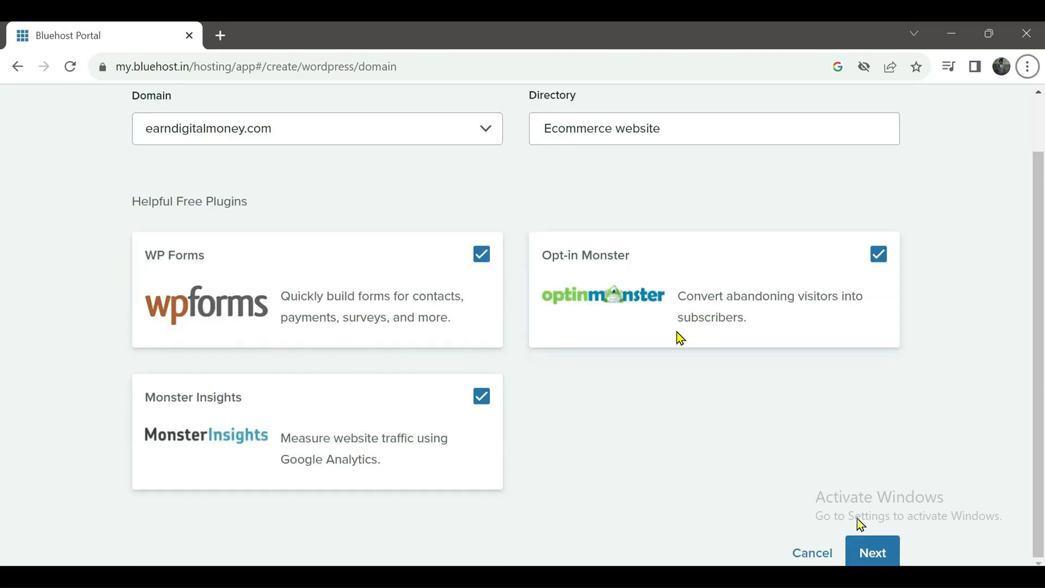
click(873, 553)
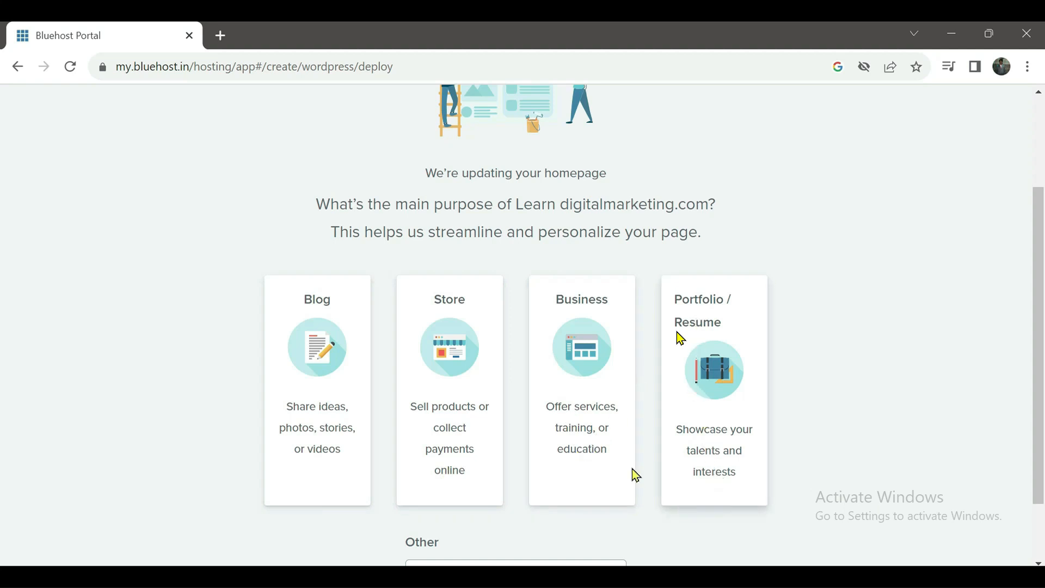
click(567, 432)
scroll(567, 437, down, 2)
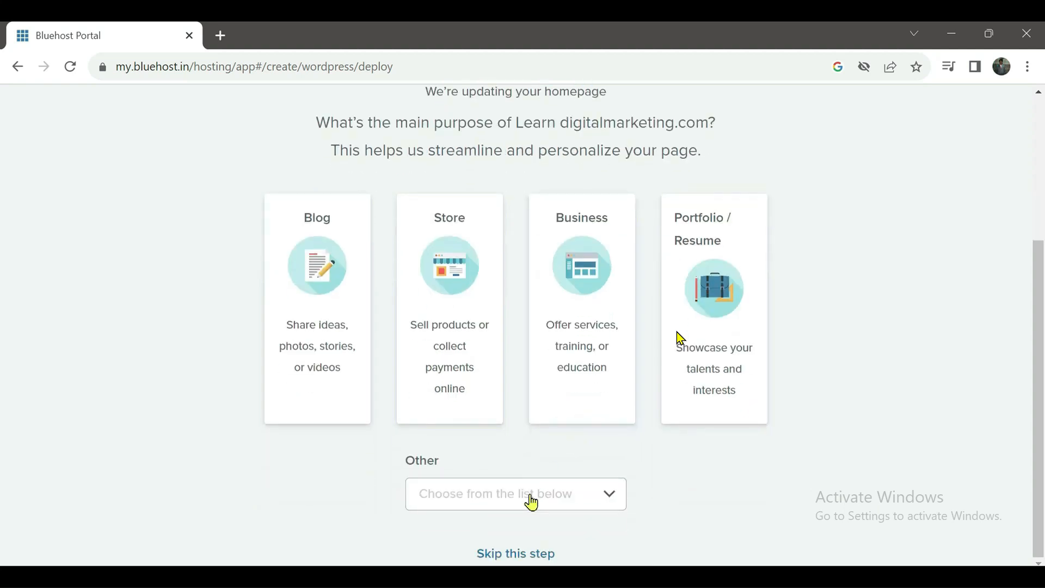
click(516, 556)
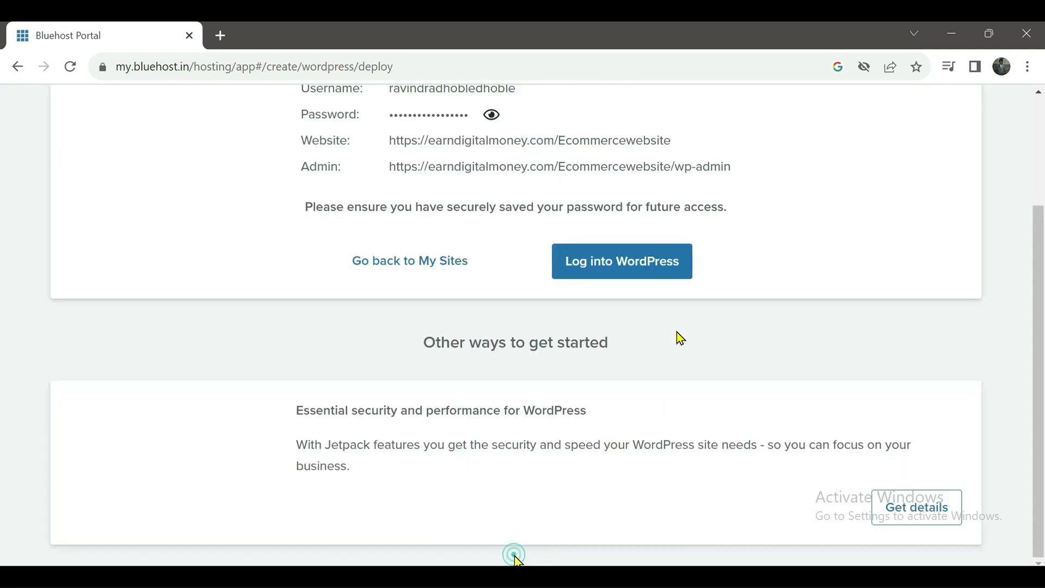
Review the login details of the new WordPress installation and log into its WordPress dashboard
scroll(541, 501, up, 2)
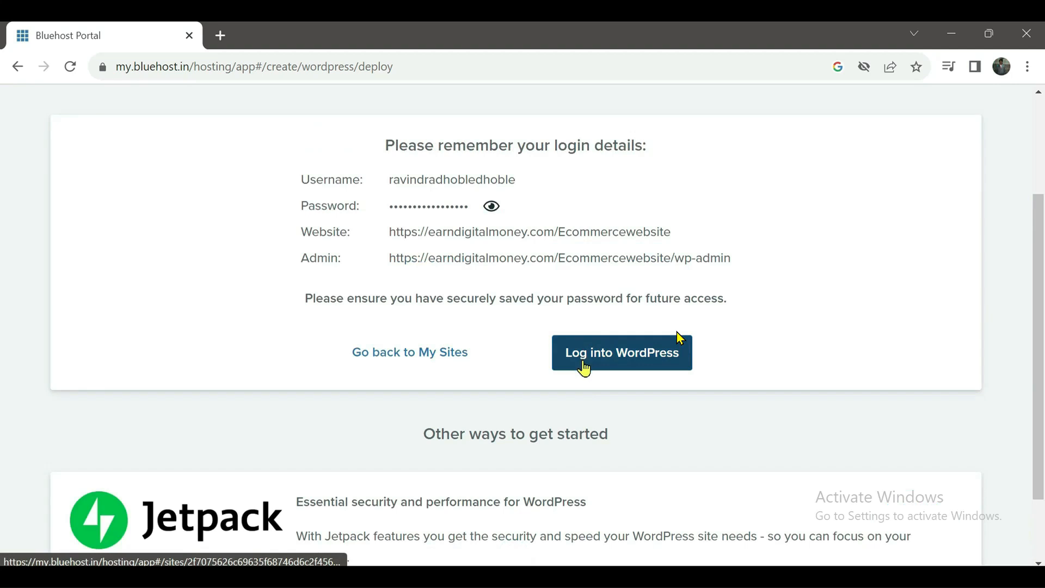
scroll(598, 353, down, 2)
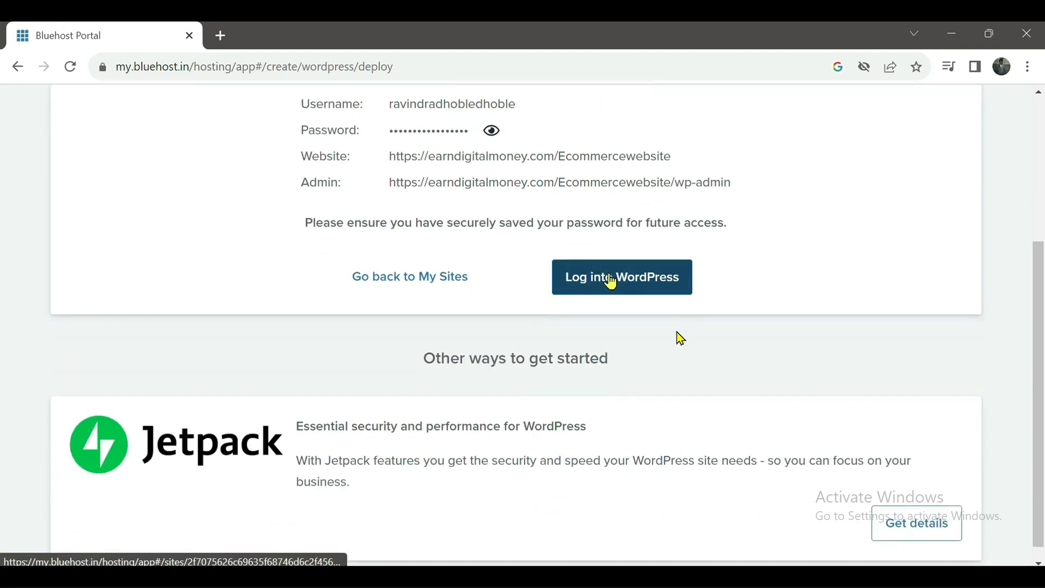
scroll(529, 187, up, 5)
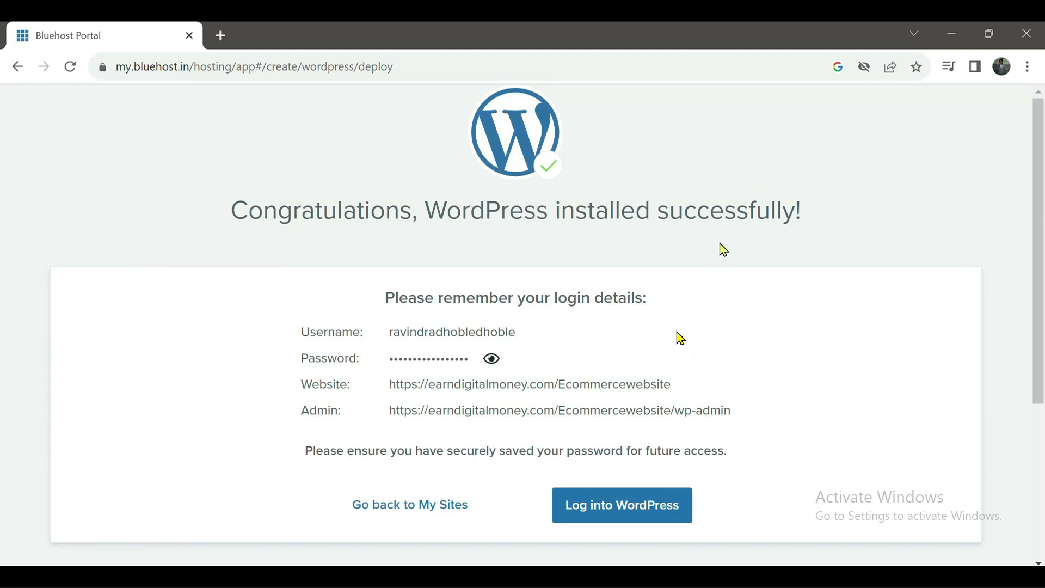
click(594, 515)
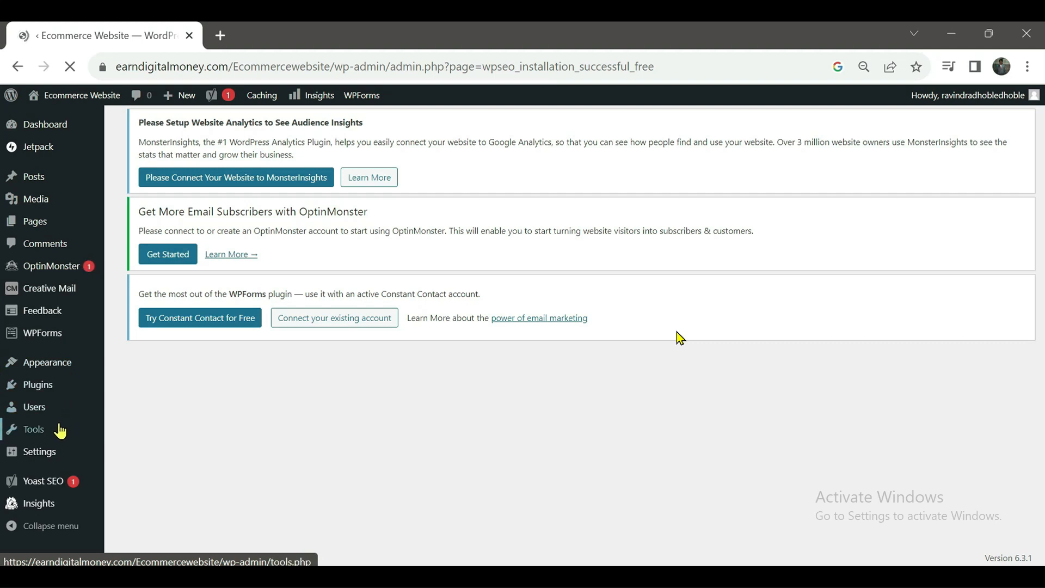
Go to the page for adding new themes and search for "astra"
click(59, 370)
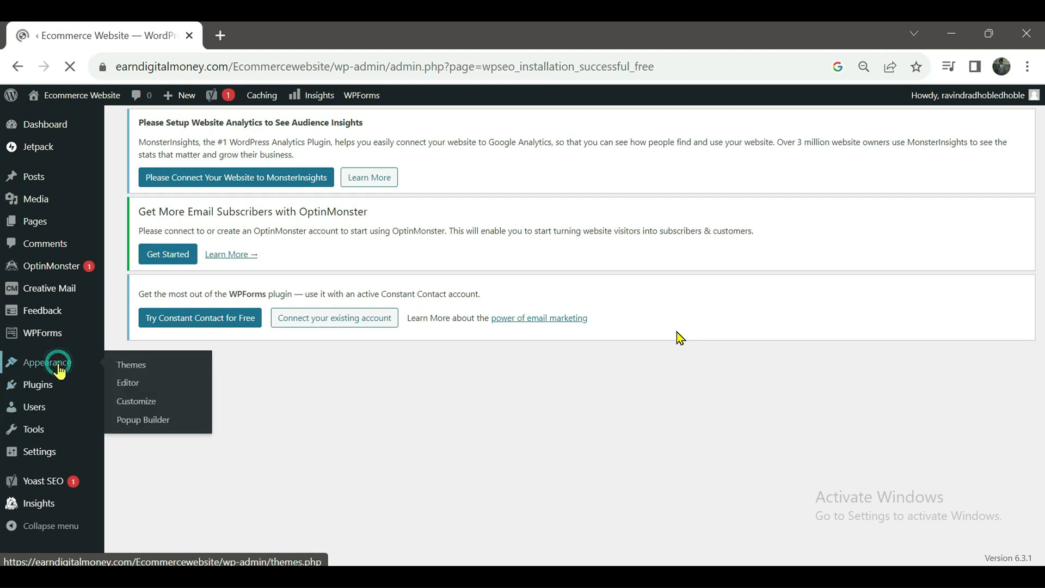
click(139, 366)
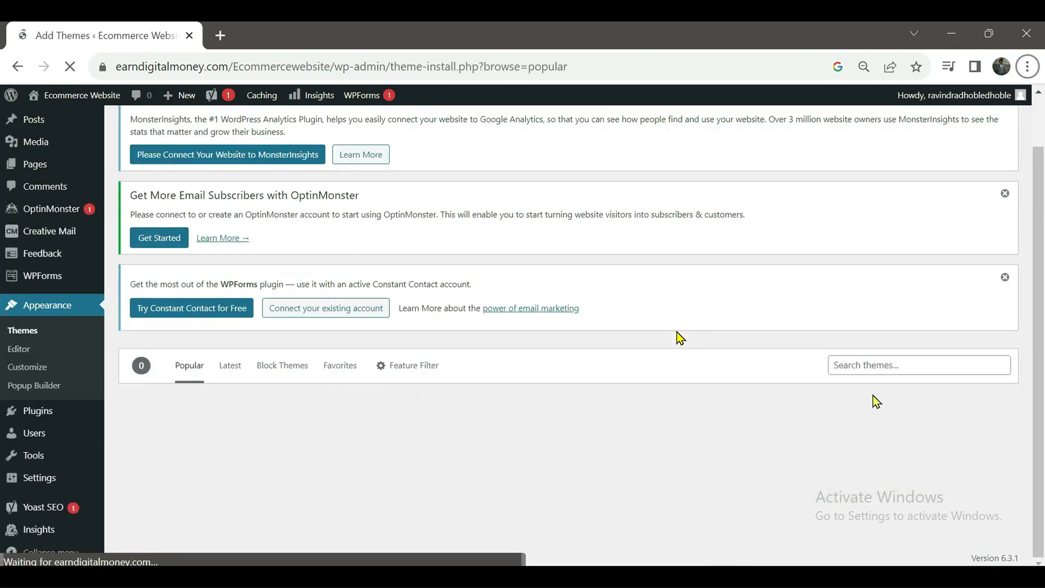
click(877, 366)
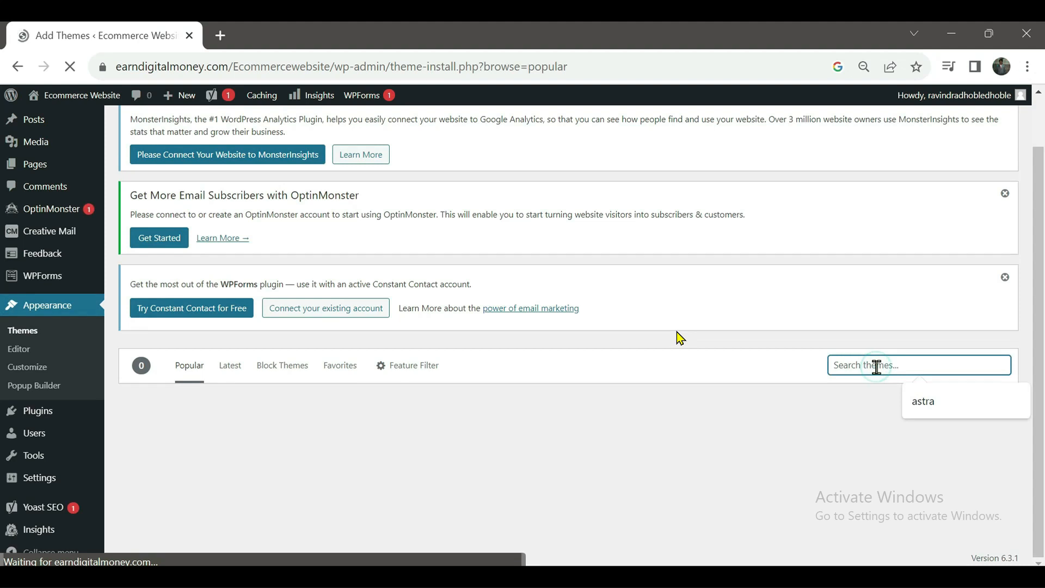
click(930, 411)
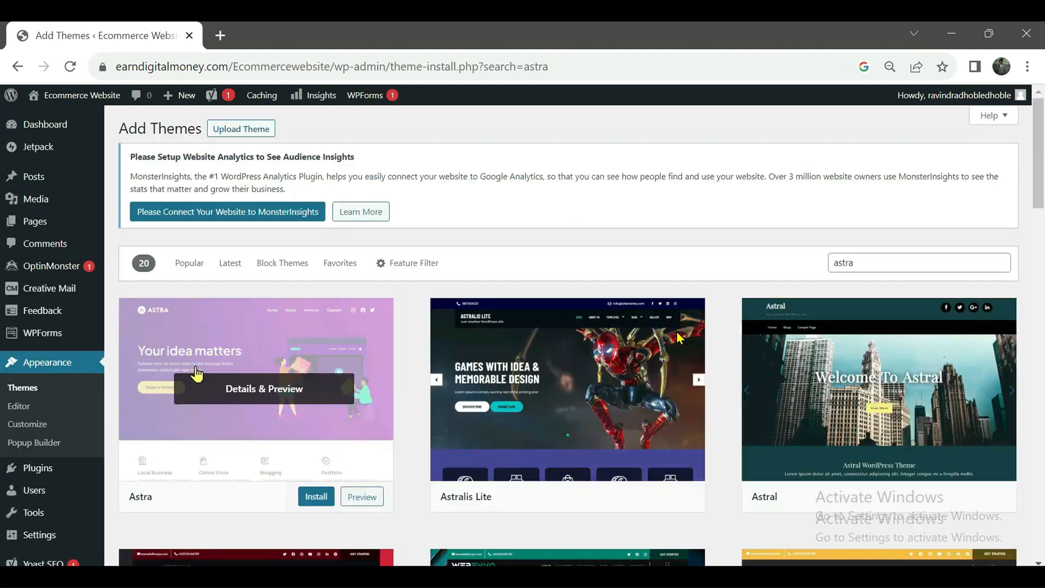
Install the Astra theme and activate it on the site
click(196, 367)
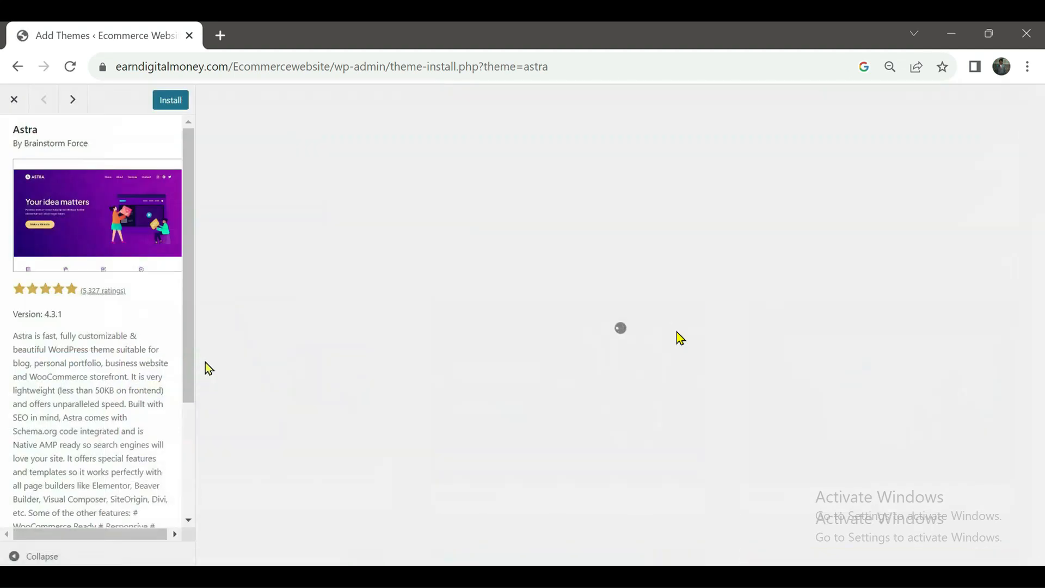
click(170, 100)
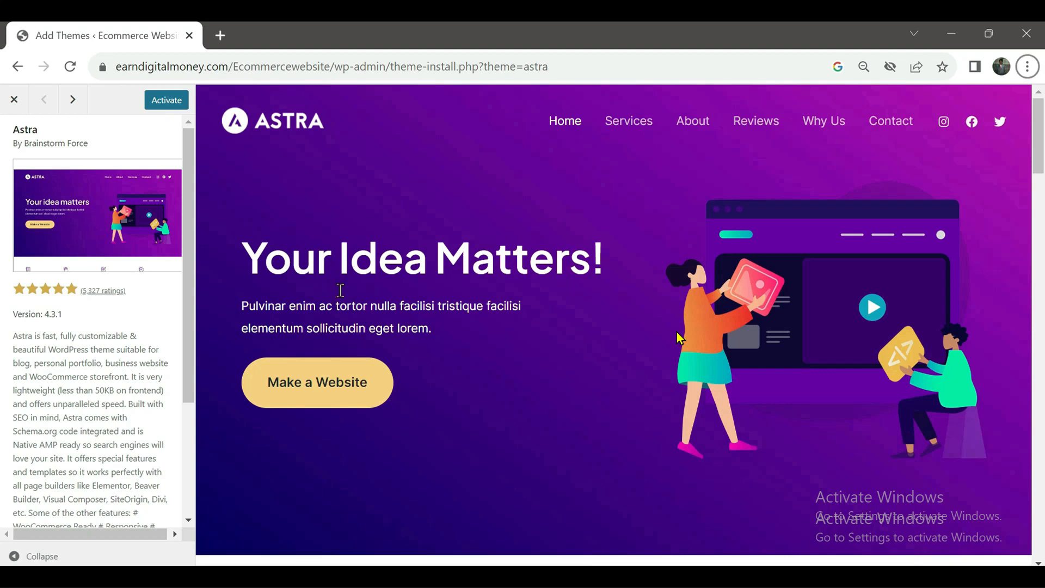
click(167, 103)
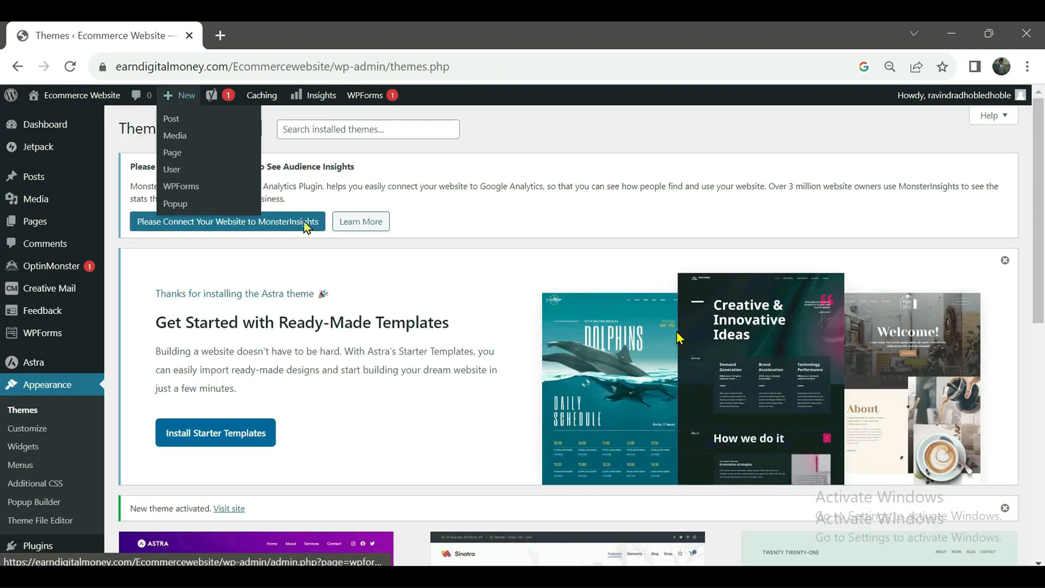
Review the details of the installed Sinatra theme, delete the theme and confirm its removal
scroll(381, 269, down, 5)
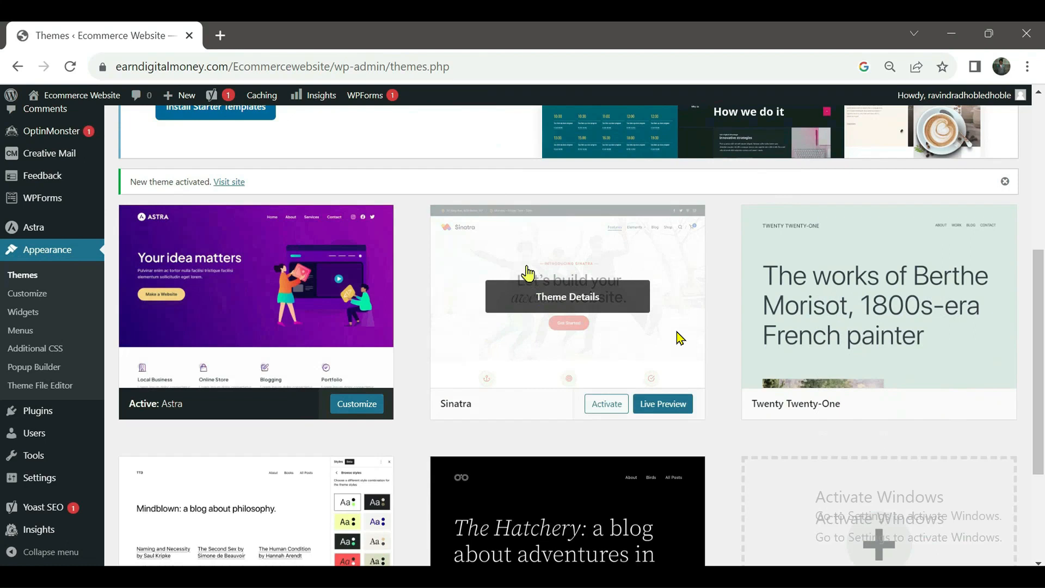
click(578, 310)
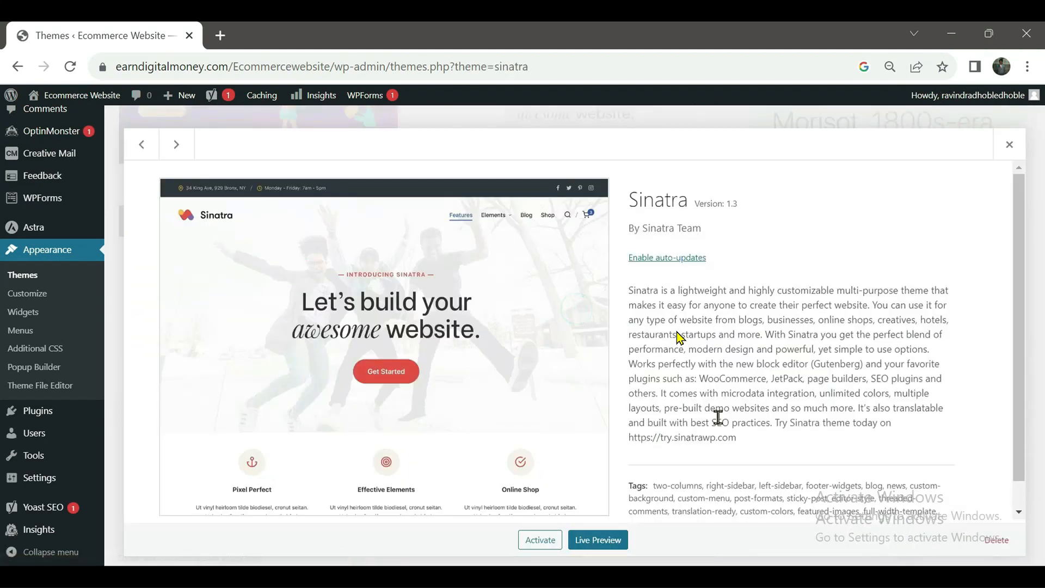
scroll(753, 408, down, 1)
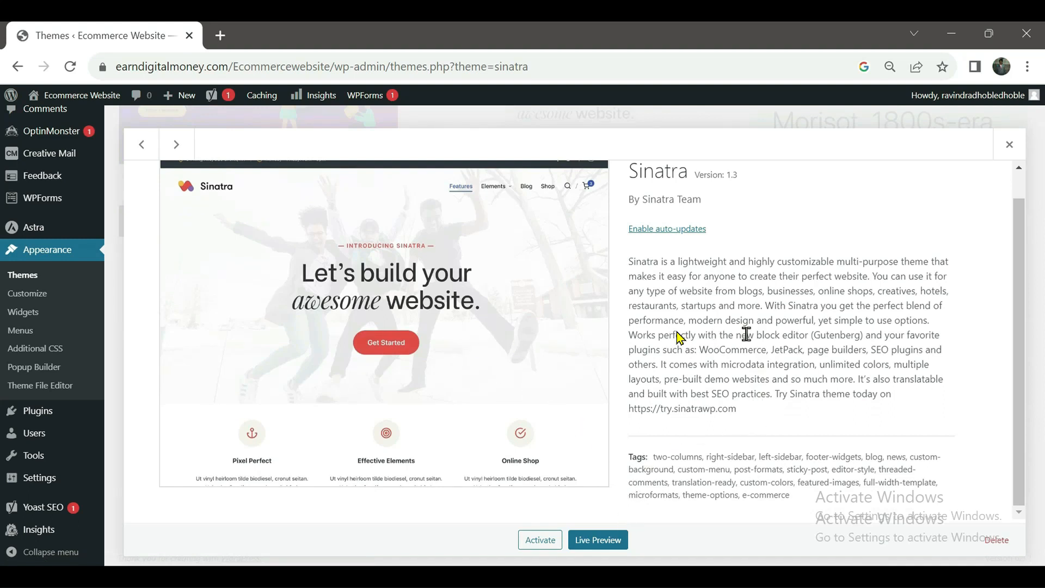
scroll(750, 341, up, 1)
scroll(750, 342, down, 1)
click(996, 541)
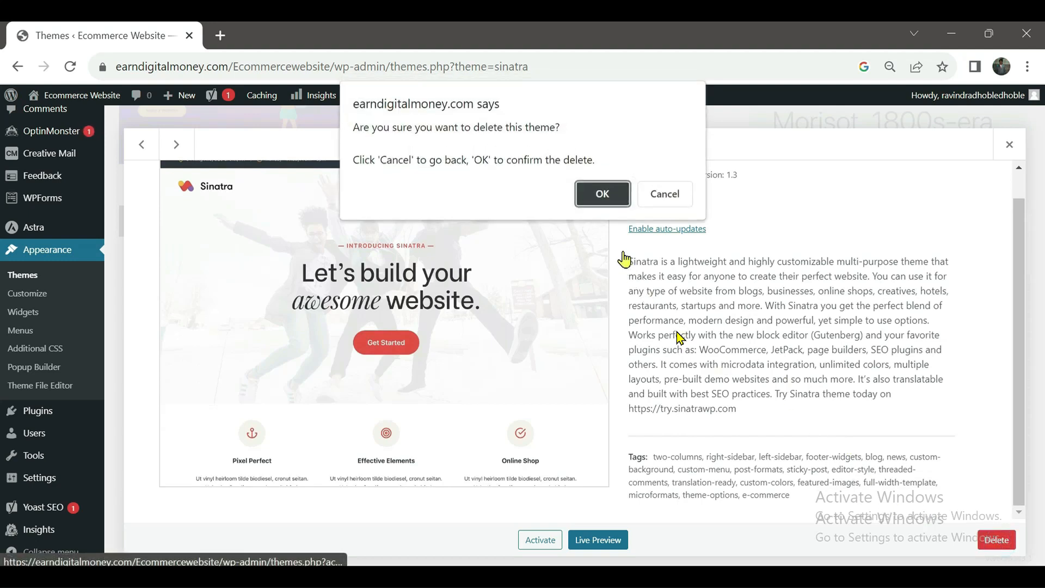
click(602, 195)
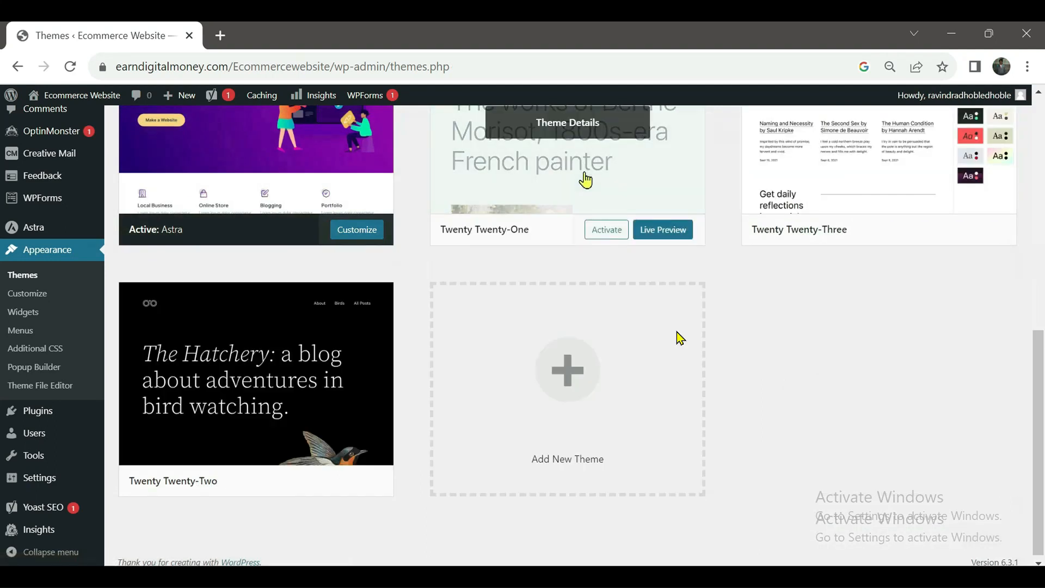
Delete the Twenty Twenty-One theme and confirm its removal
click(578, 158)
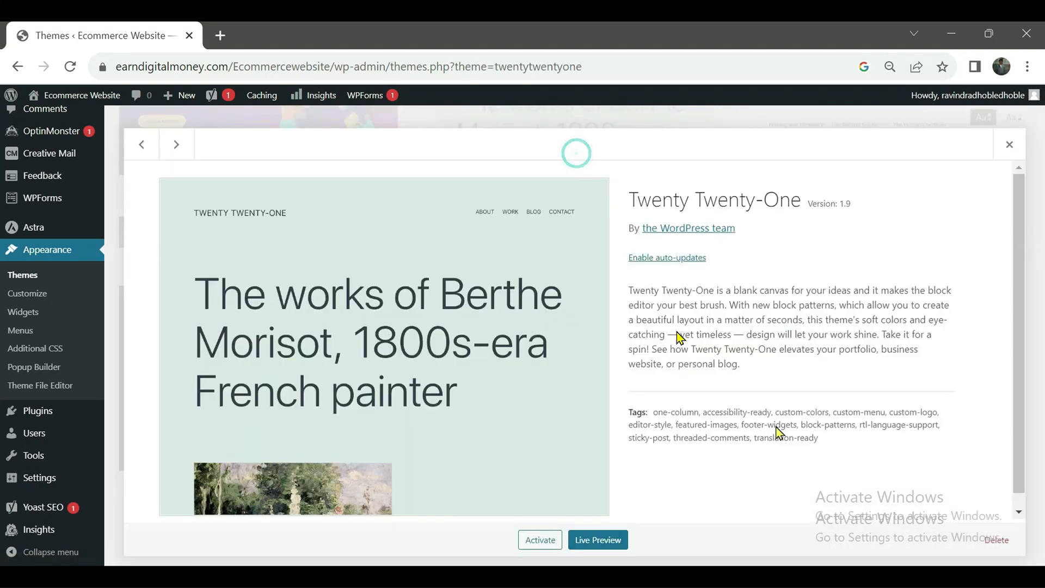
click(991, 544)
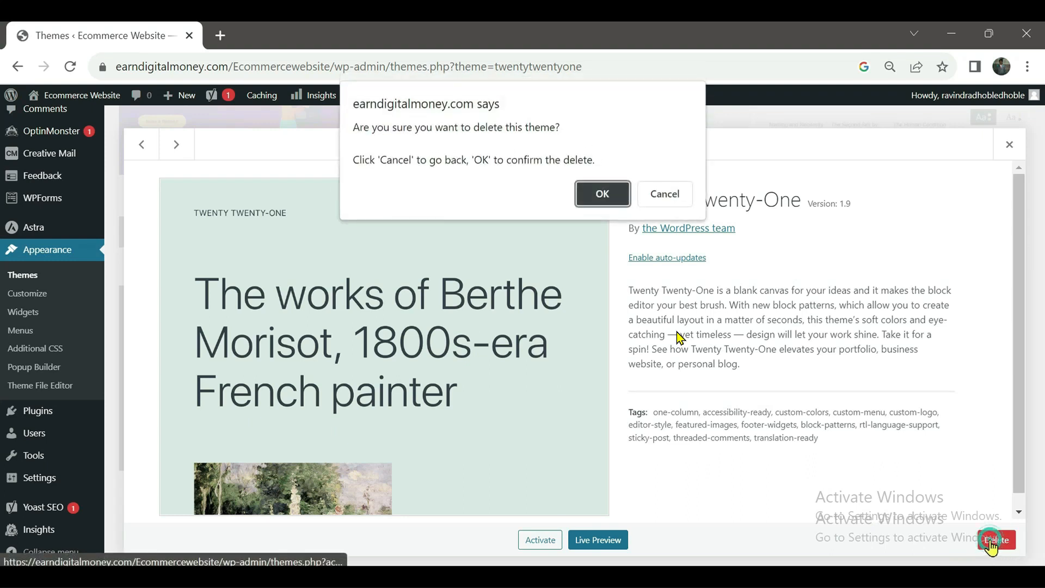
click(605, 190)
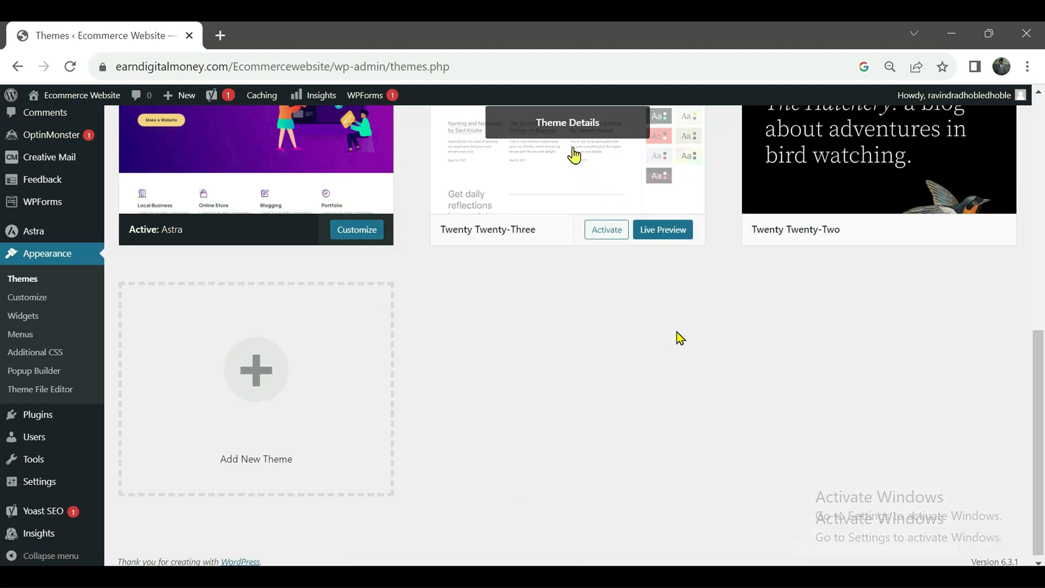
Delete the Twenty Twenty-Three theme and confirm its removal
click(570, 140)
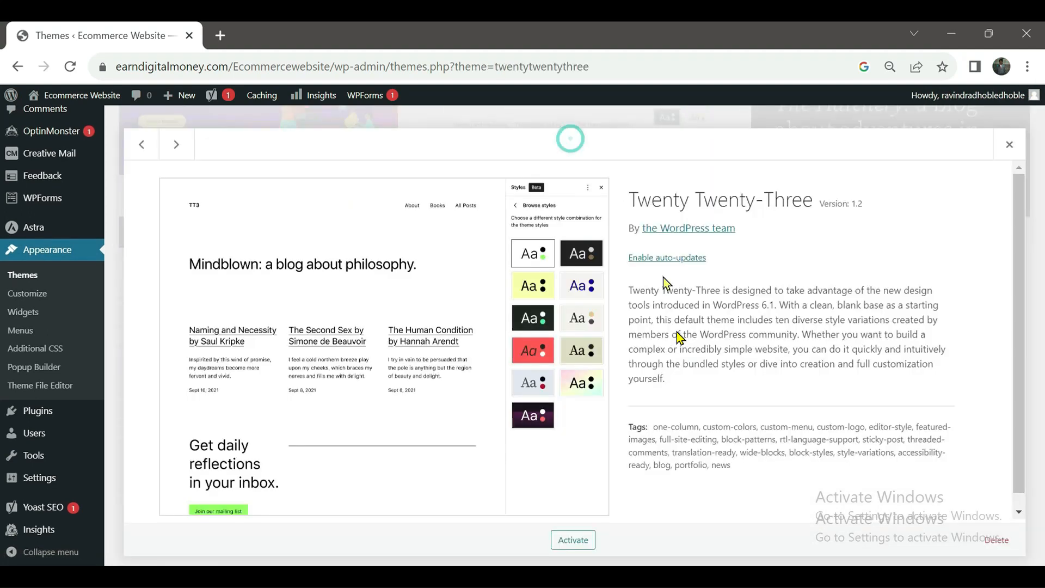
click(995, 540)
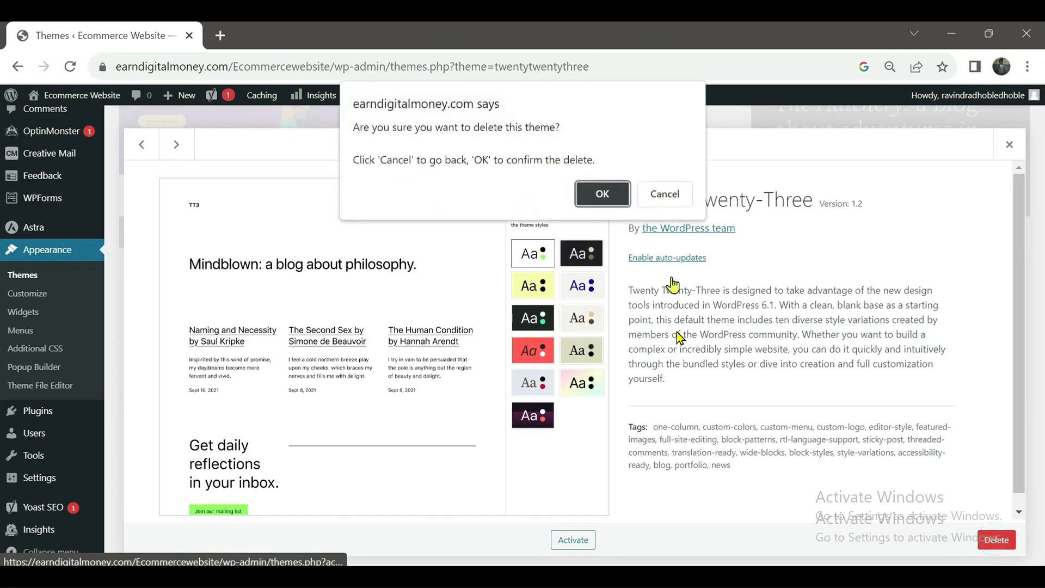
click(608, 197)
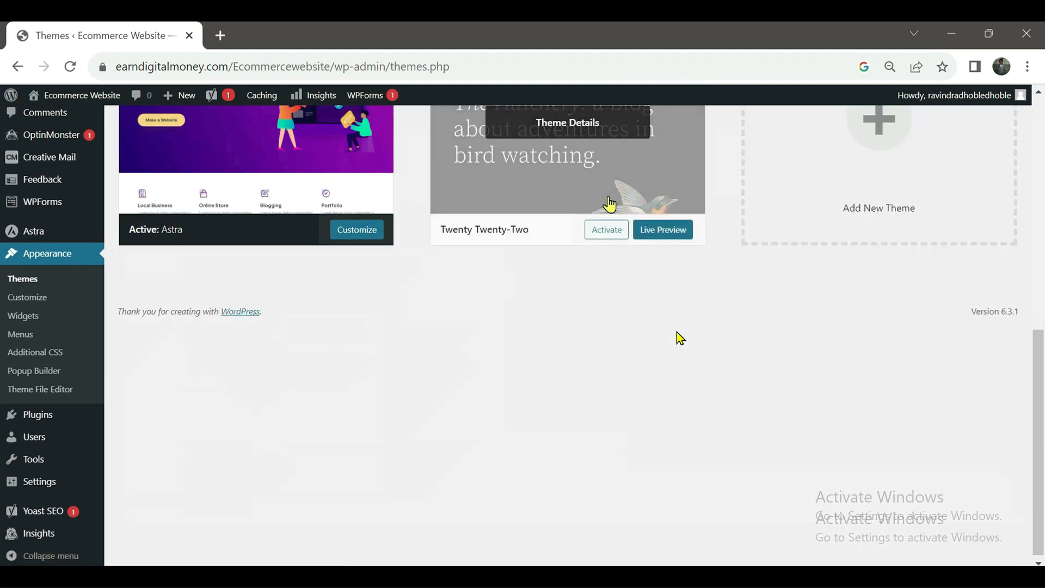
Delete the Twenty Twenty-Two theme and confirm its removal, leaving only Astra installed
click(543, 145)
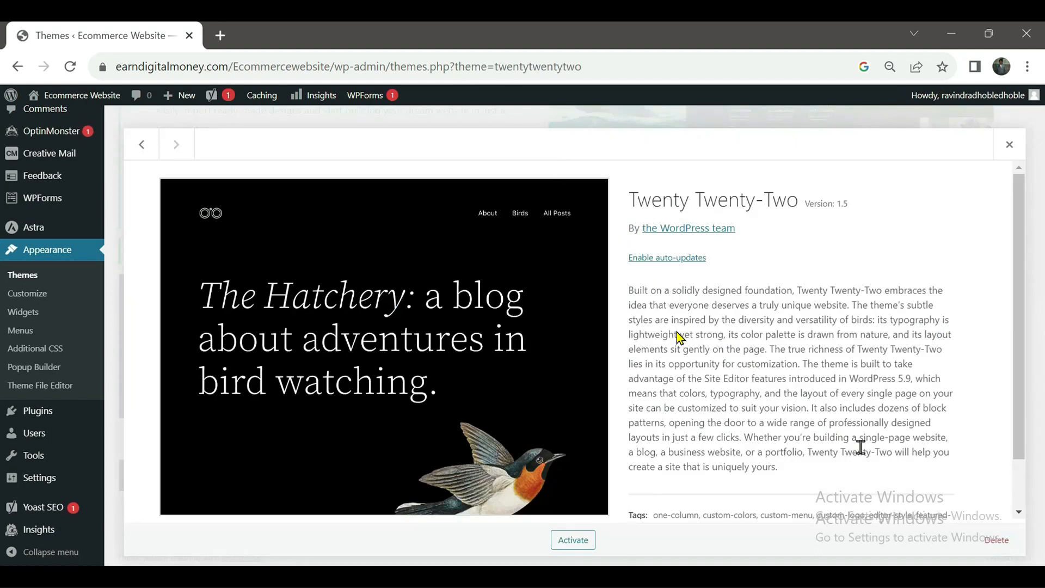
click(996, 540)
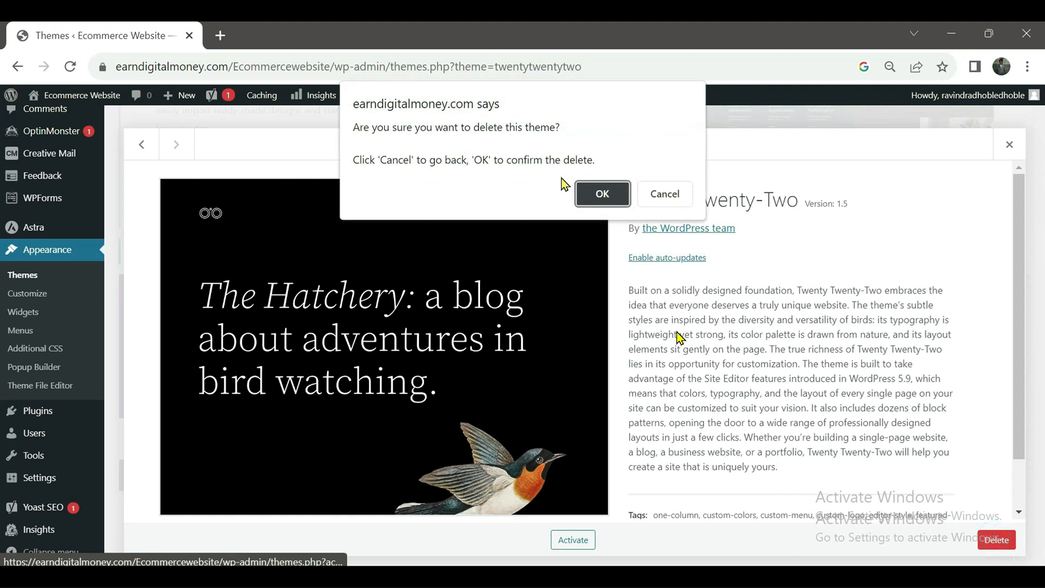
click(601, 195)
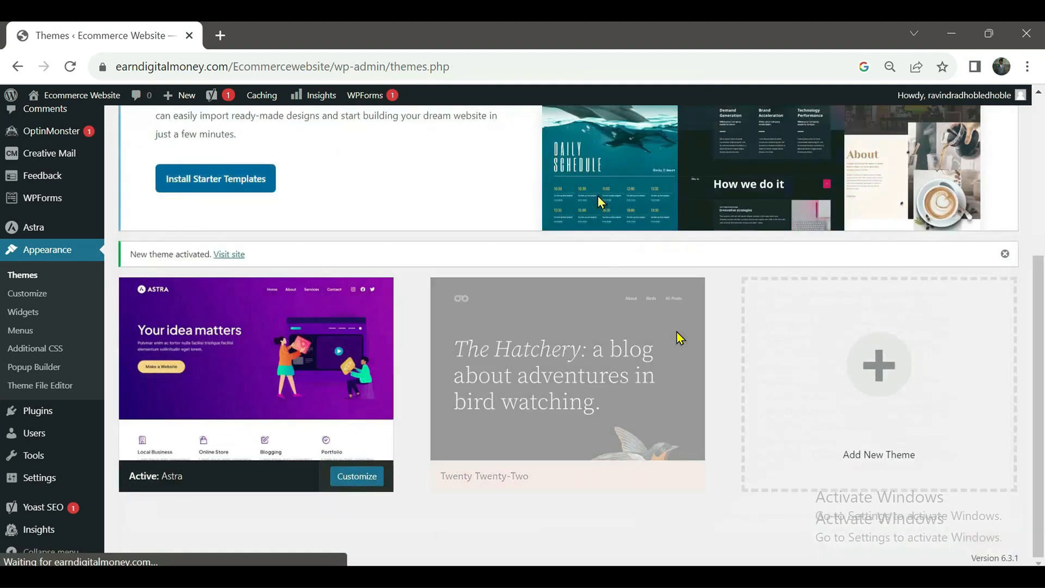
scroll(677, 331, down, 3)
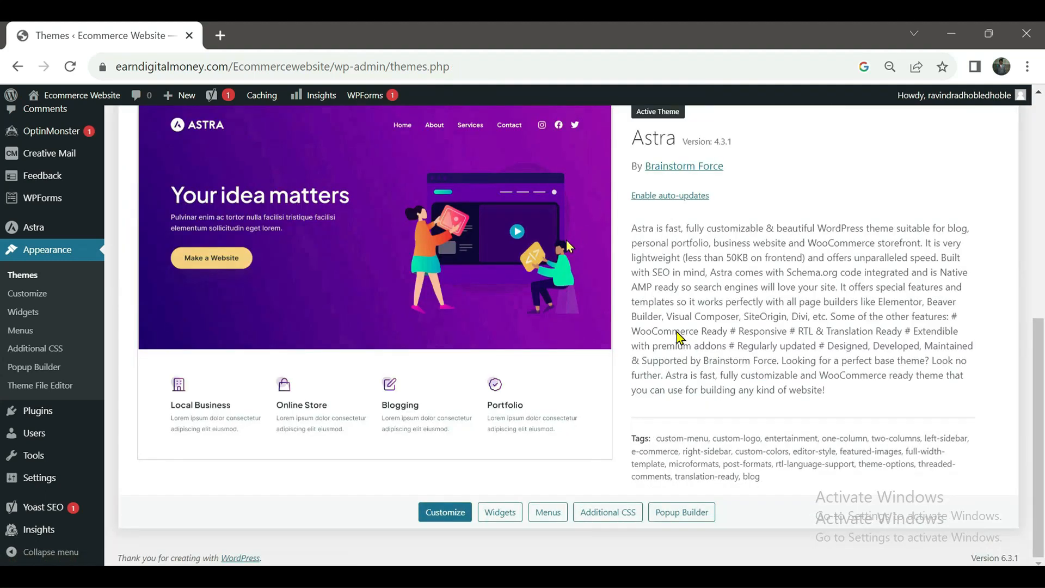
Open the page for adding new plugins and search the plugin directory for "disable gutenberg"
mouse_move(105, 163)
click(194, 305)
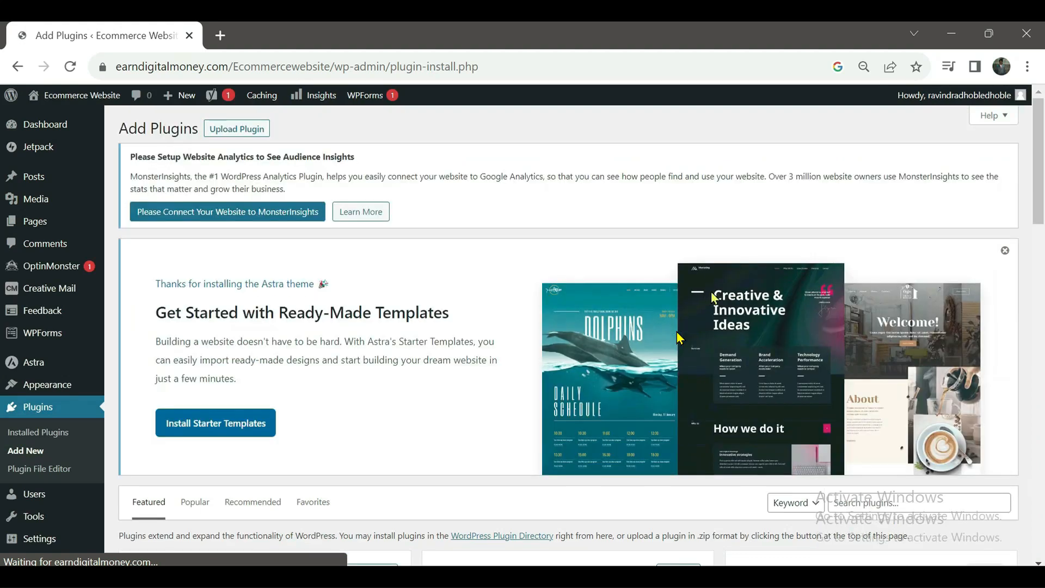
scroll(677, 334, down, 3)
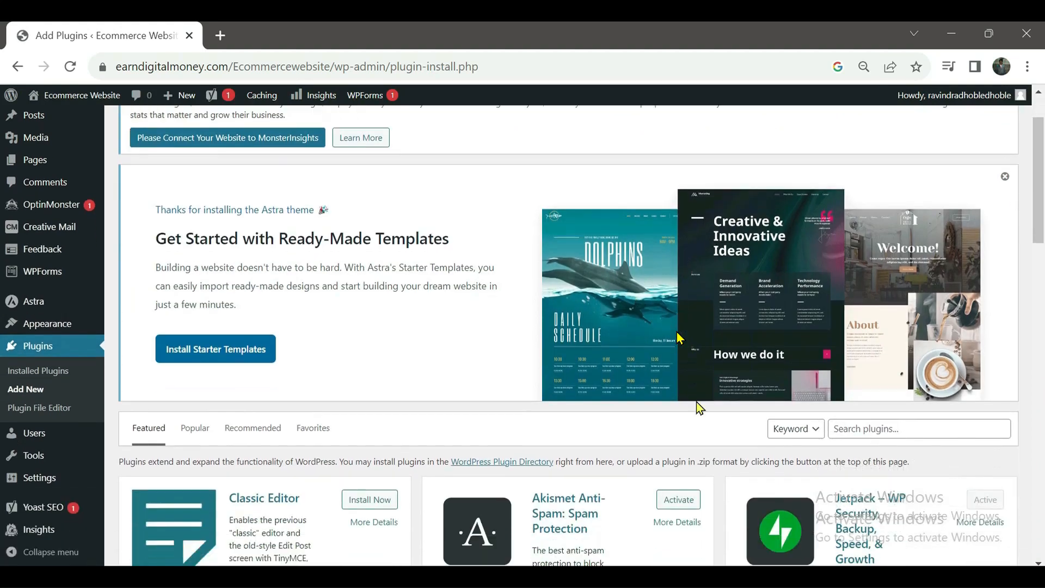
scroll(706, 412, down, 2)
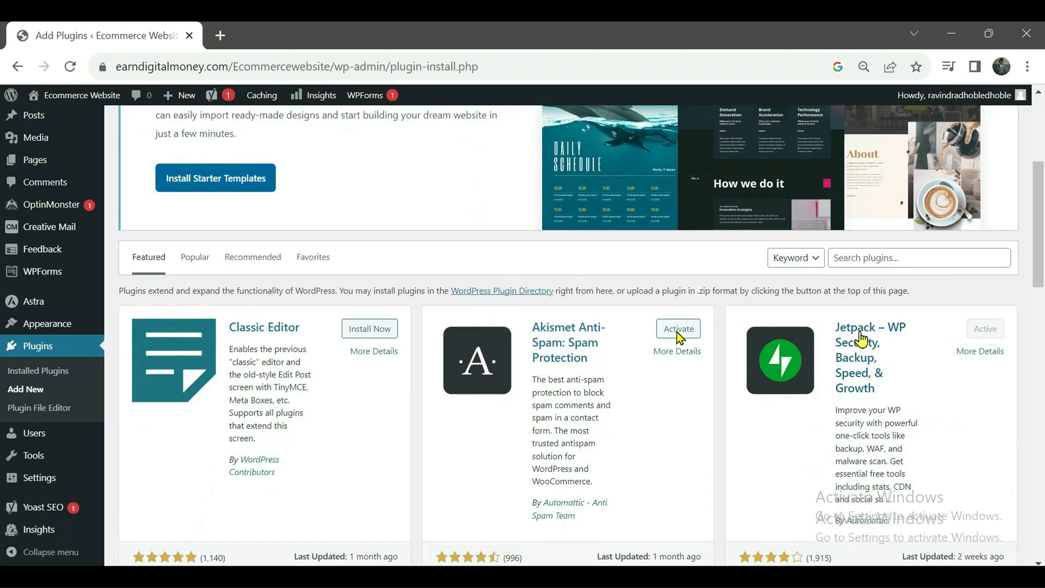
click(877, 259)
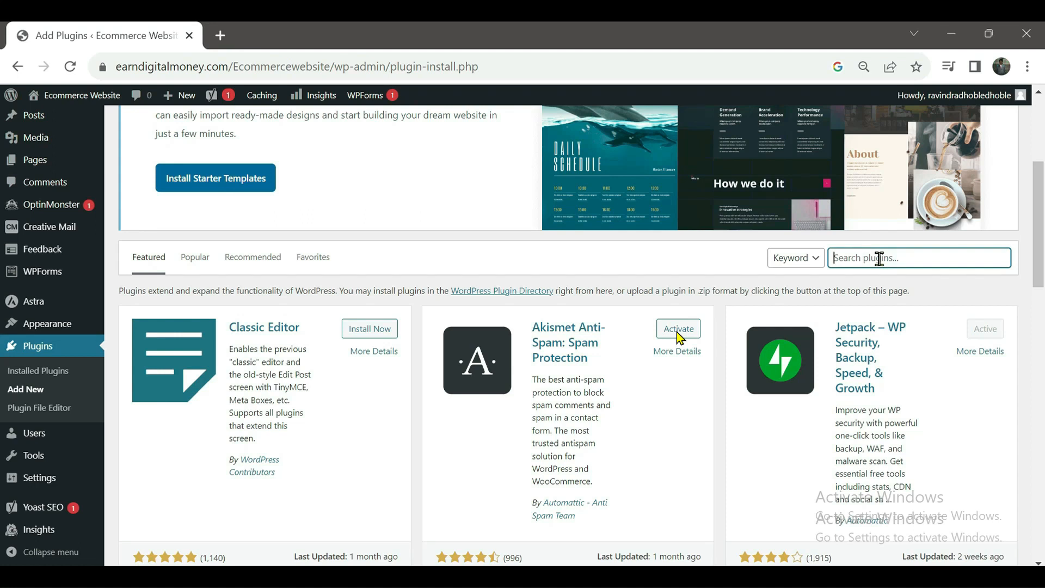
text(g)
text(utenbu)
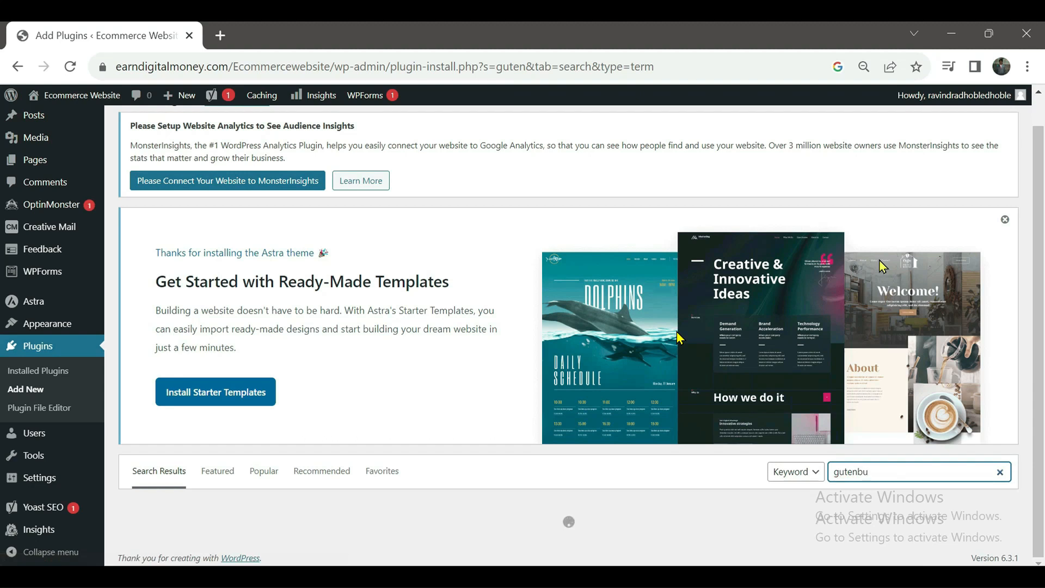
text(rg)
scroll(880, 259, down, 4)
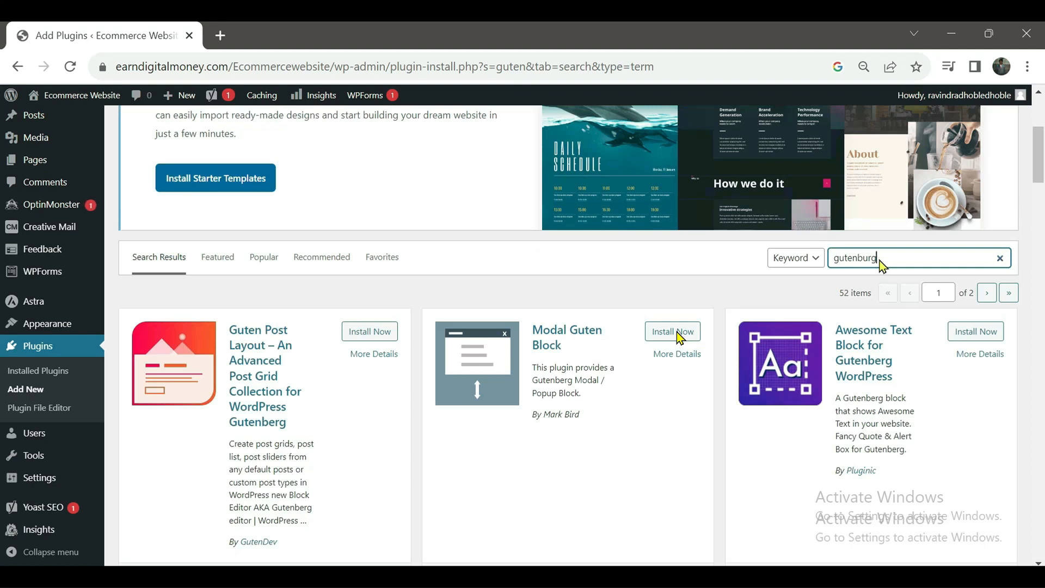
text(e)
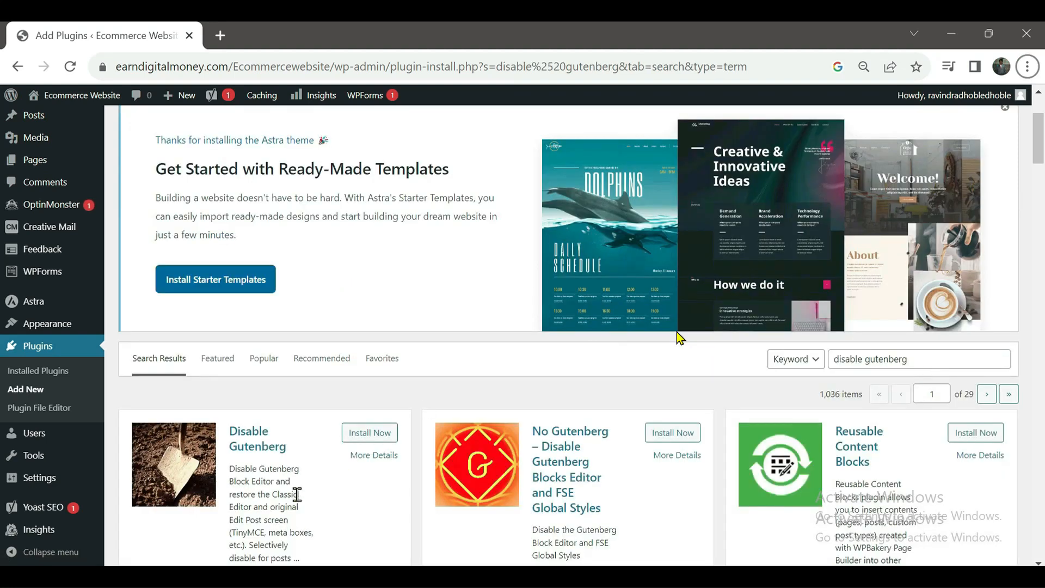
click(836, 363)
Install and activate the Disable Gutenberg plugin
scroll(264, 463, down, 3)
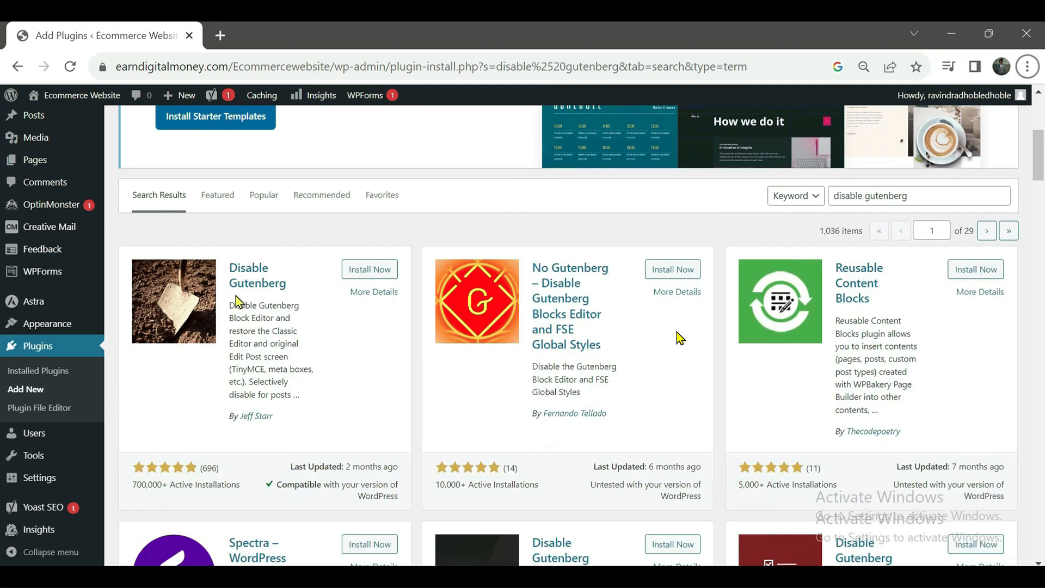
click(367, 276)
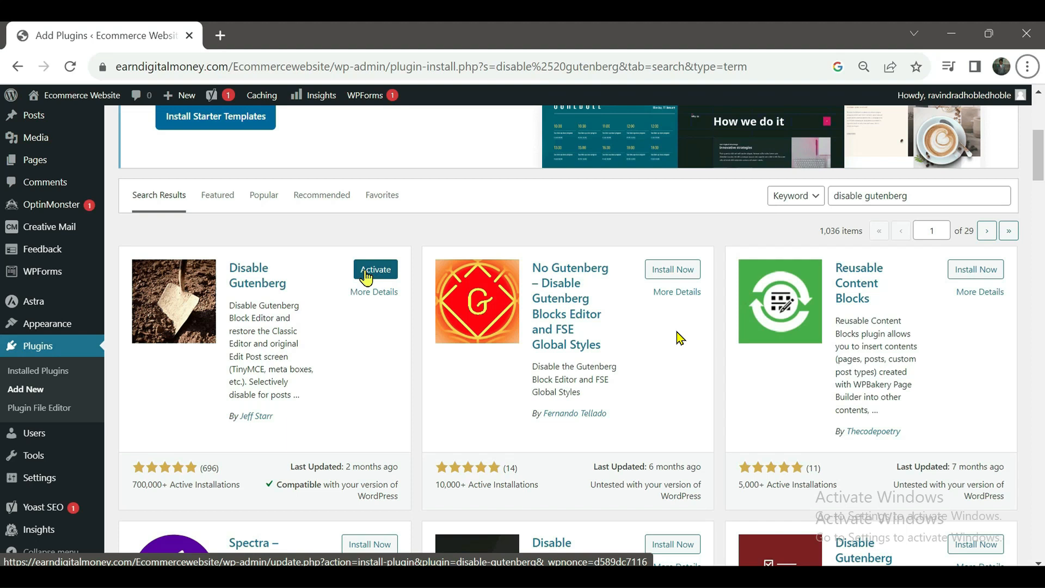
click(367, 270)
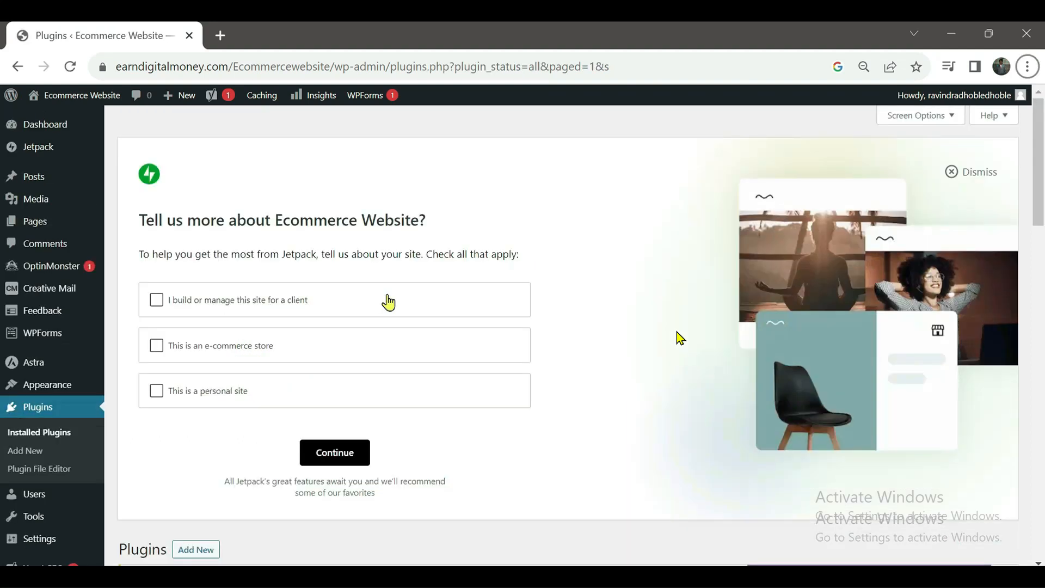
Dismiss the Jetpack survey, the Creative Mail promotion and the Astra starter templates notice on the installed plugins page
click(950, 173)
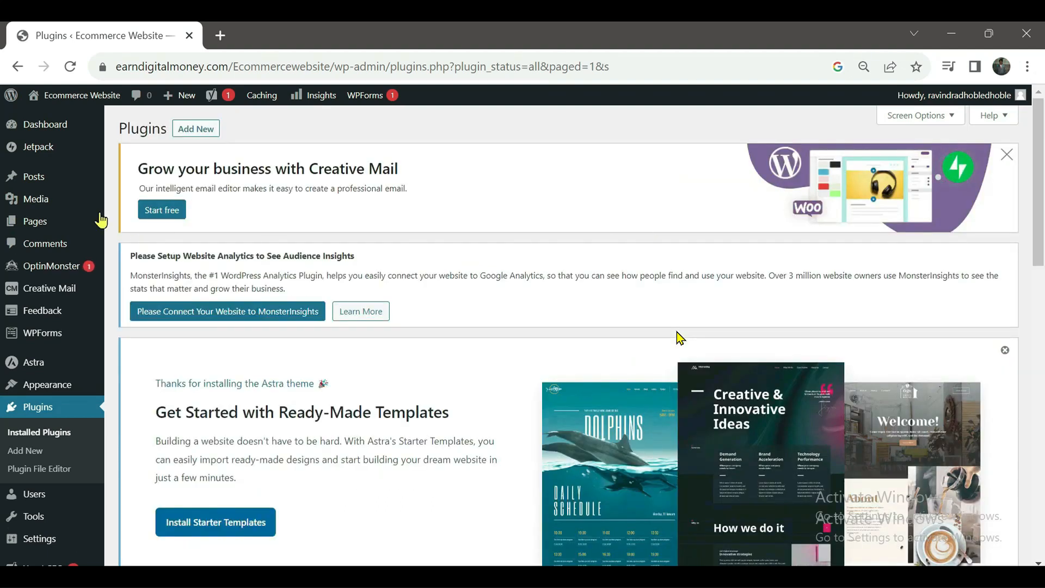
mouse_move(100, 220)
click(1007, 158)
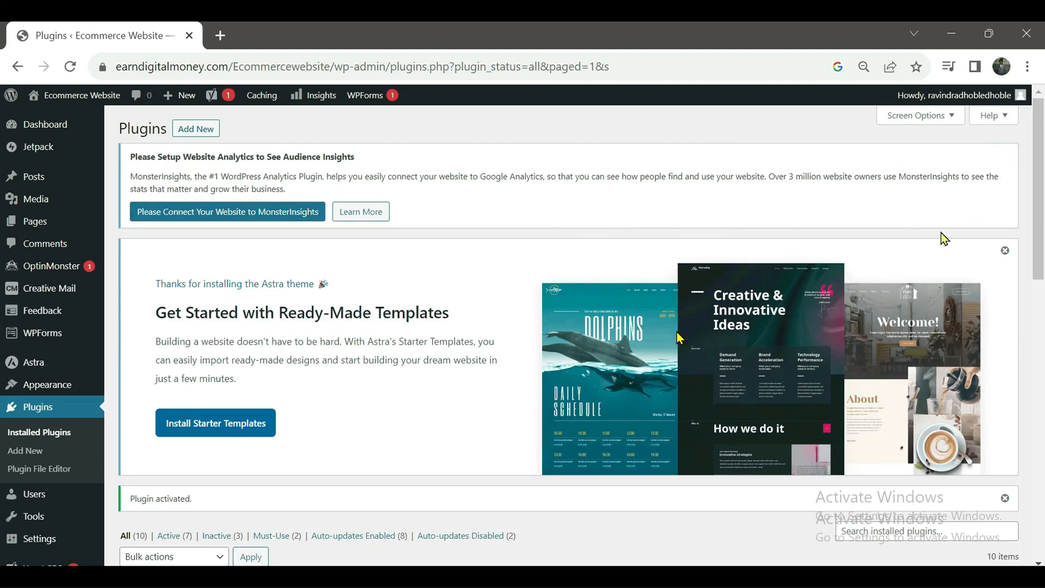
click(1005, 251)
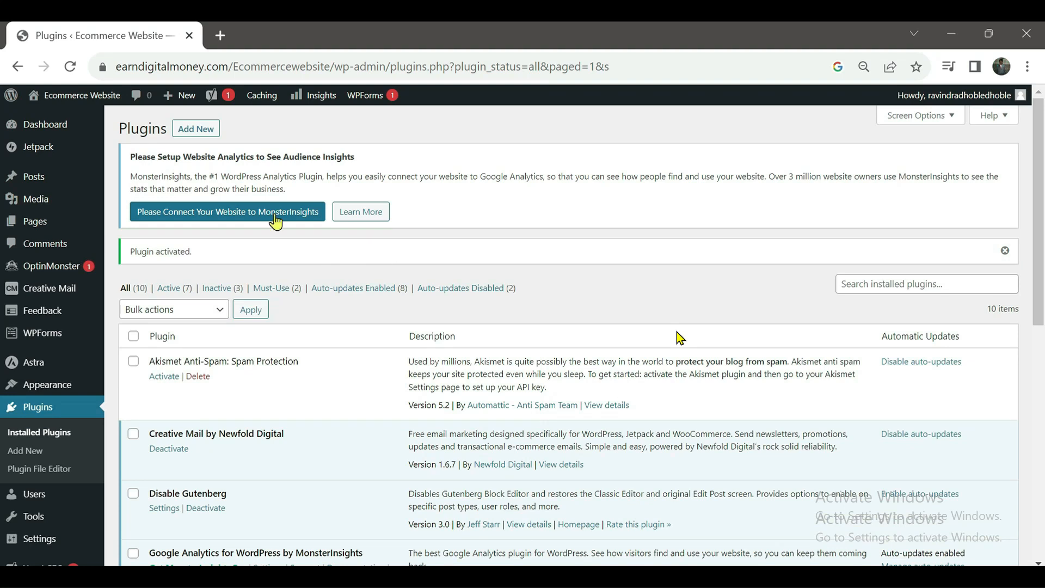
Search for "elementor" among new plugins, then install and activate Elementor Website Builder
click(198, 132)
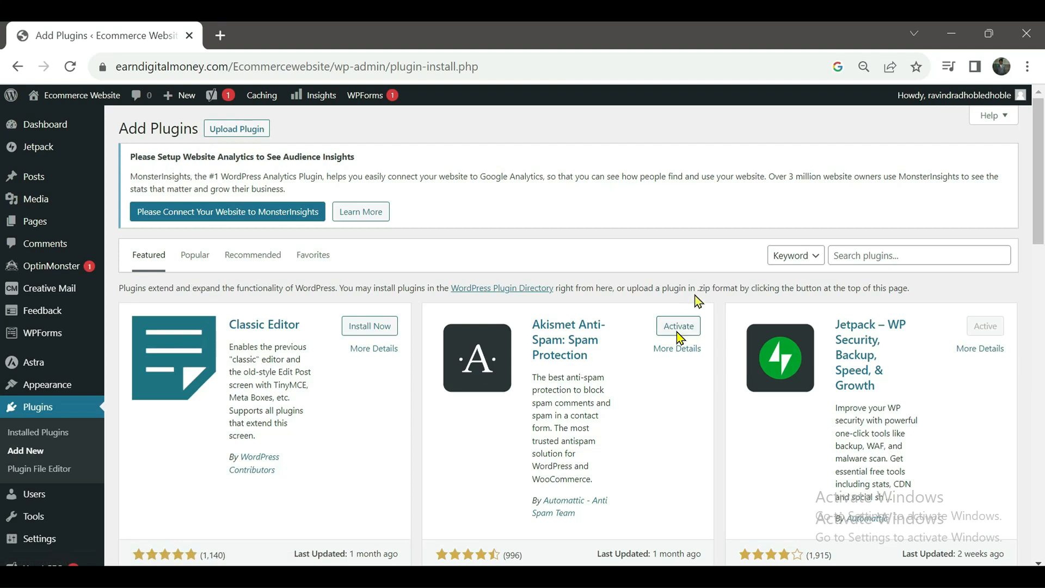
click(870, 253)
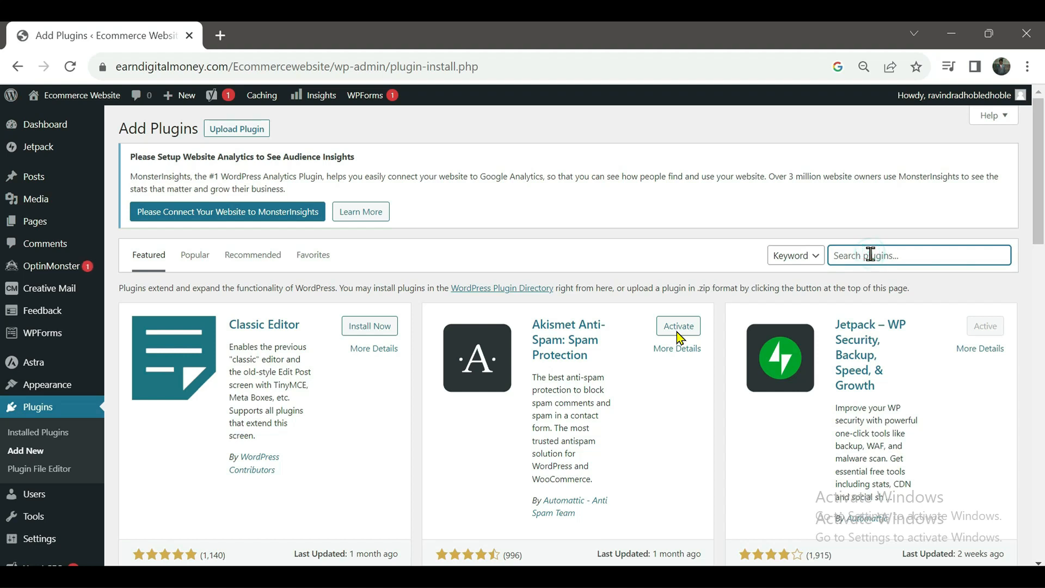
text(elementor)
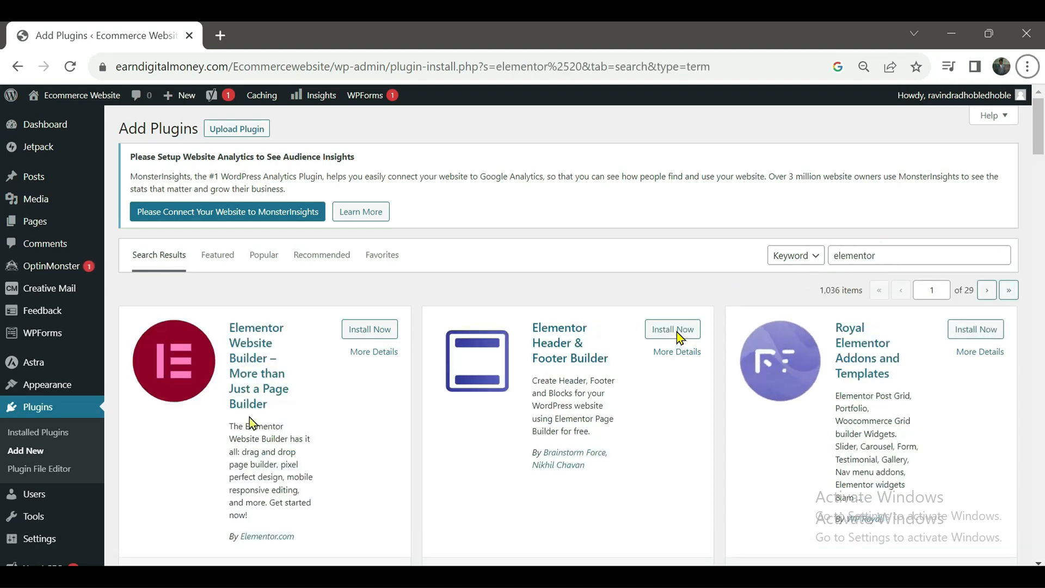
click(361, 333)
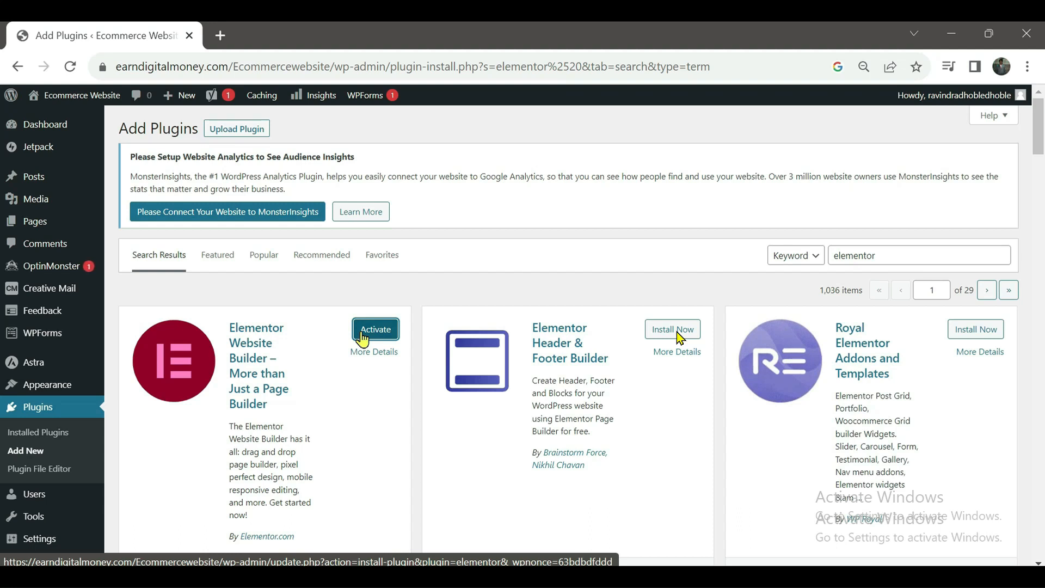
click(361, 336)
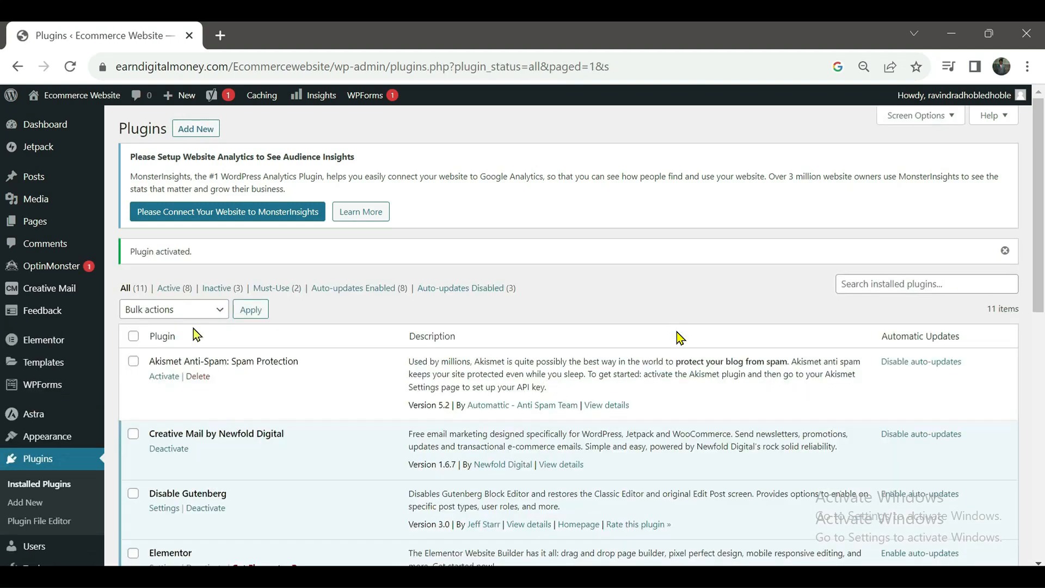
Search for "woo" among new plugins, then install and activate WooCommerce
click(201, 133)
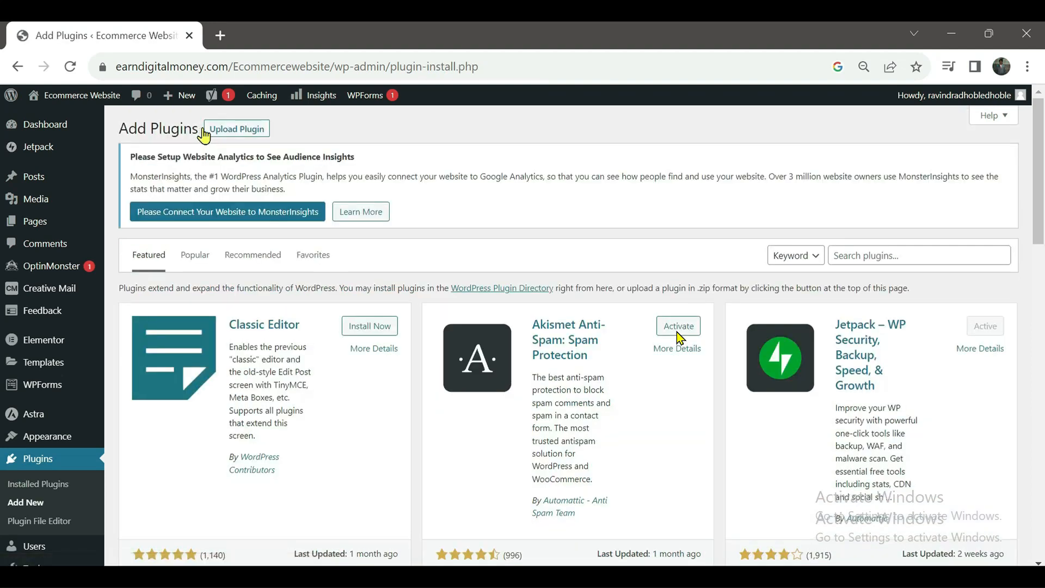
click(908, 254)
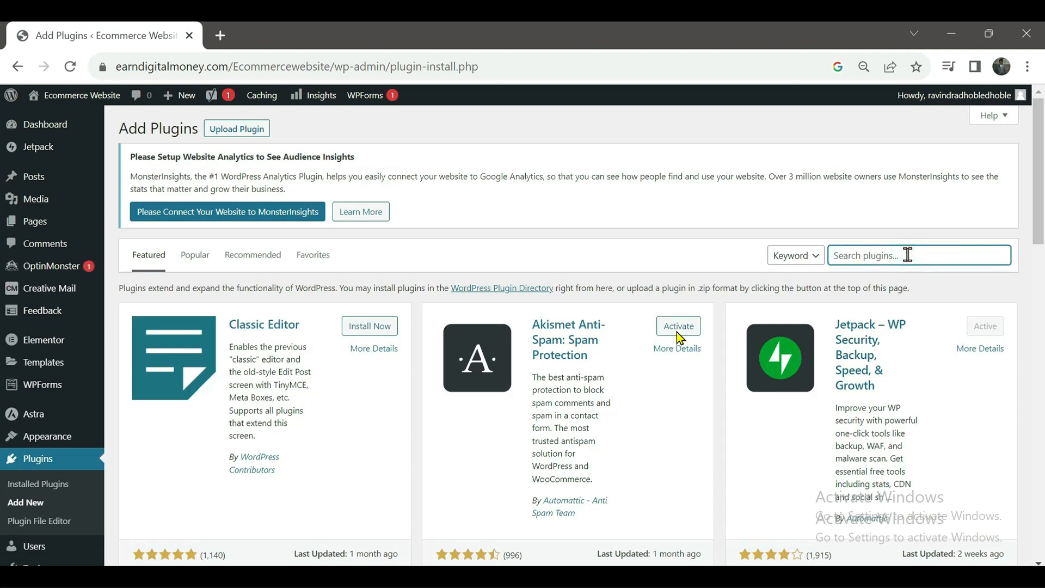
text(woo)
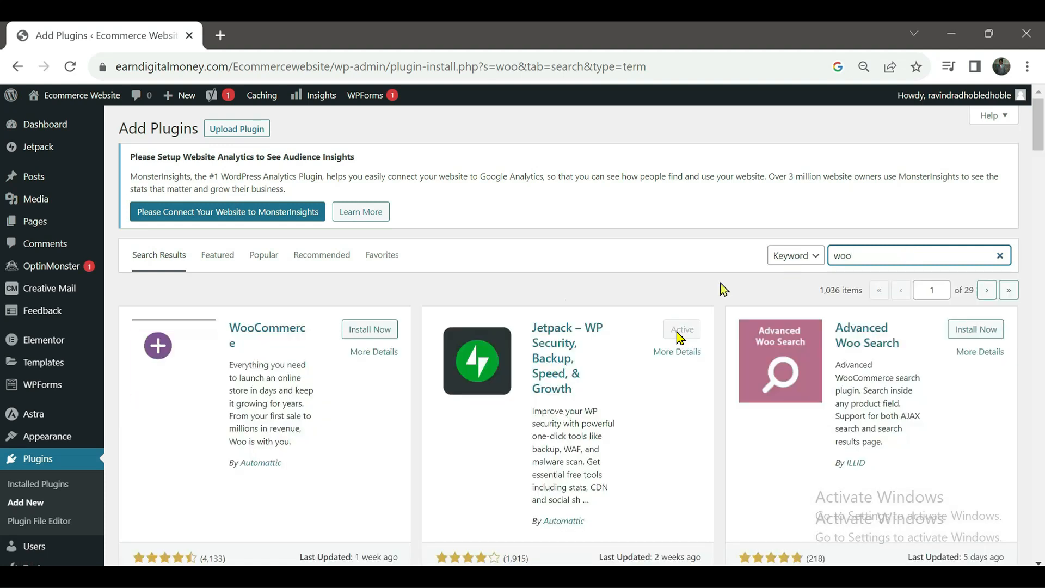
click(363, 334)
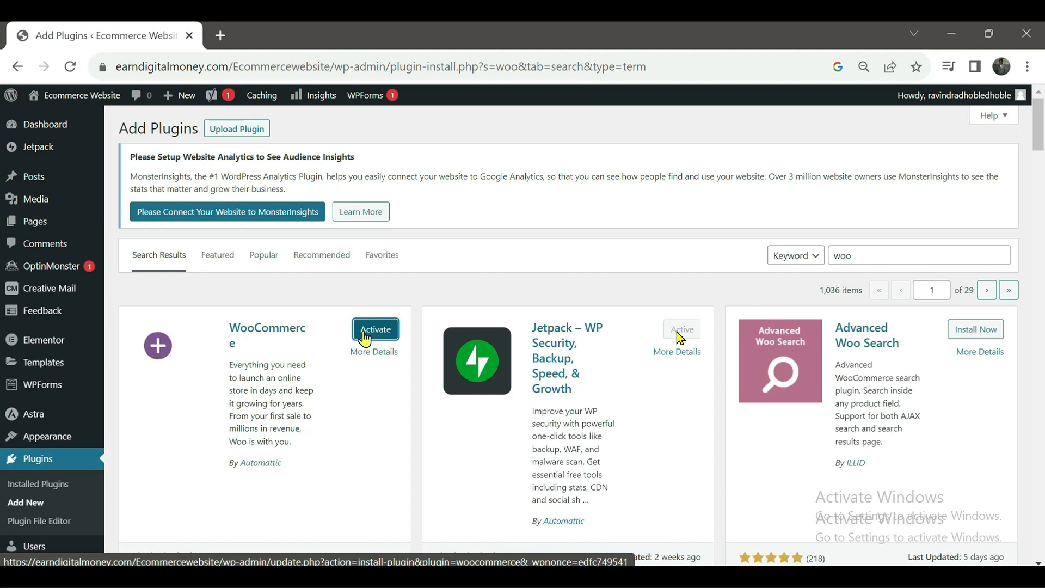
click(363, 336)
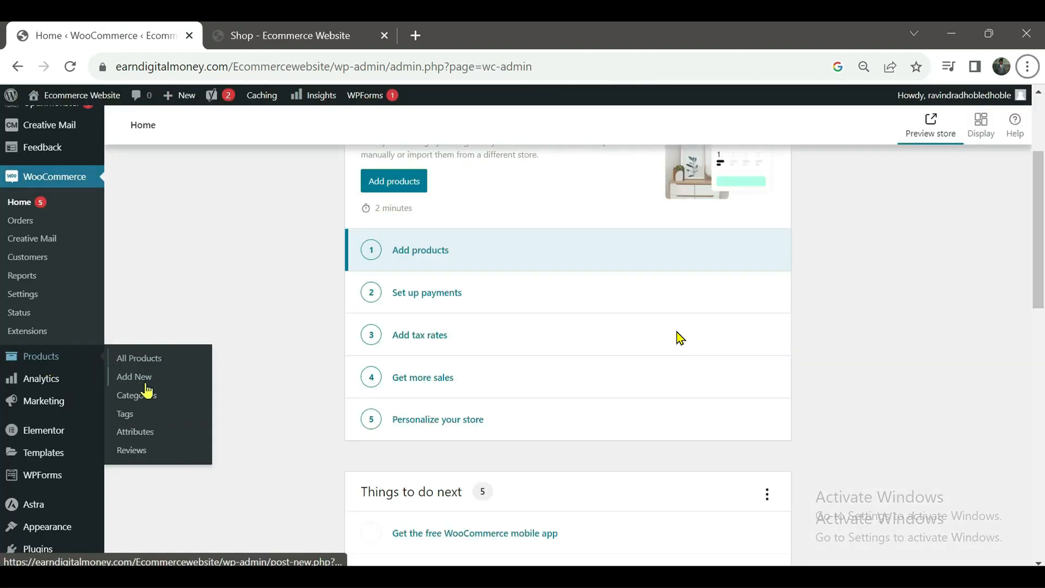
Open the product categories and add a new category named "computer" with no parent and the default display type
click(136, 395)
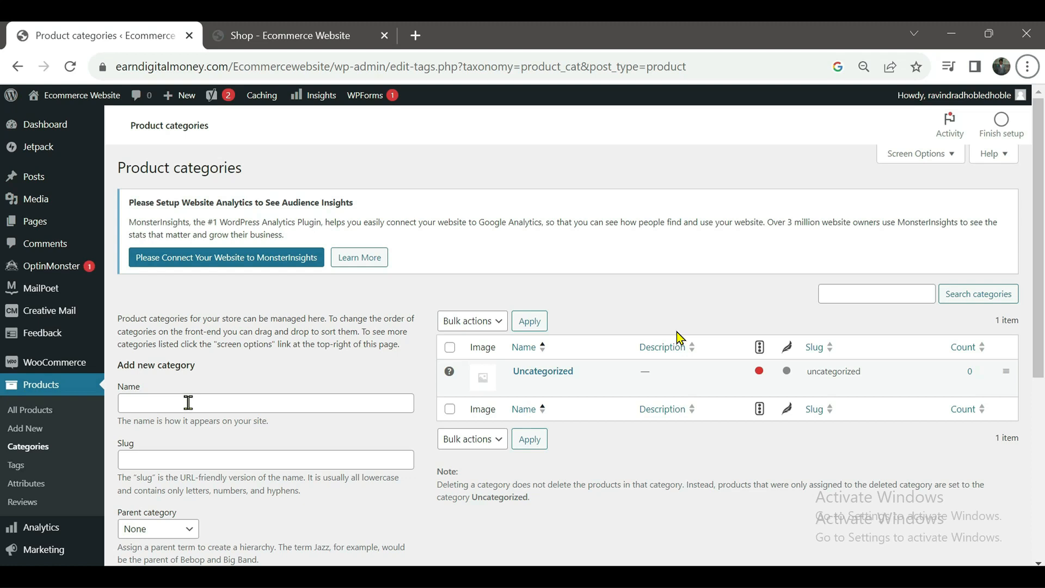
click(188, 403)
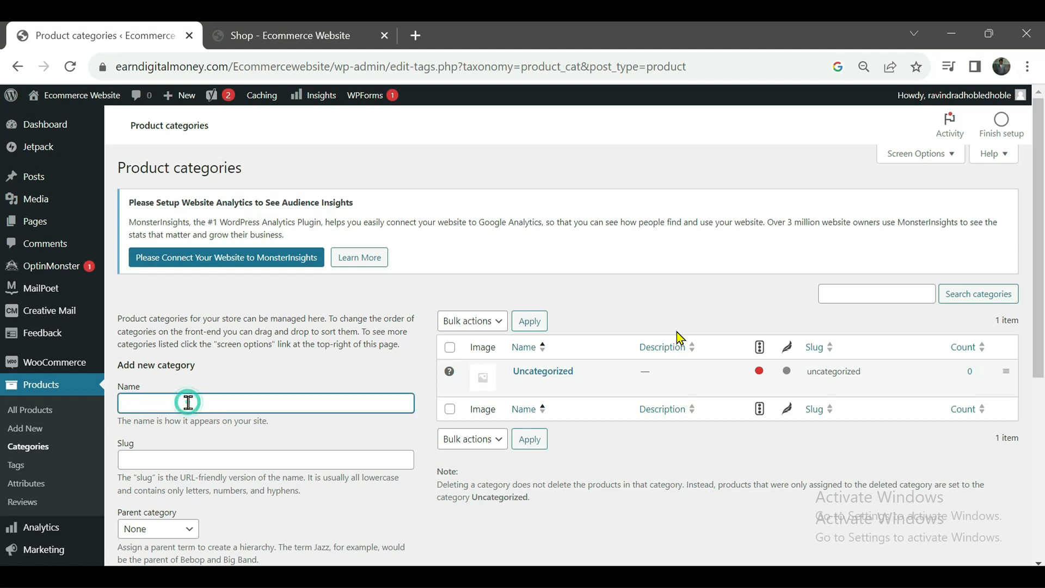
text(computer)
scroll(680, 337, down, 5)
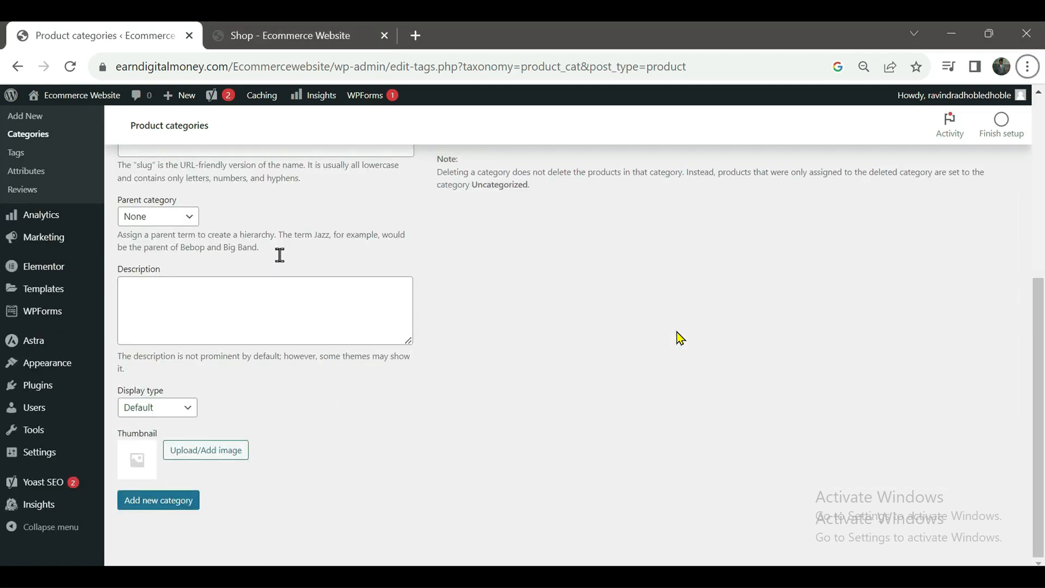
scroll(255, 245, up, 3)
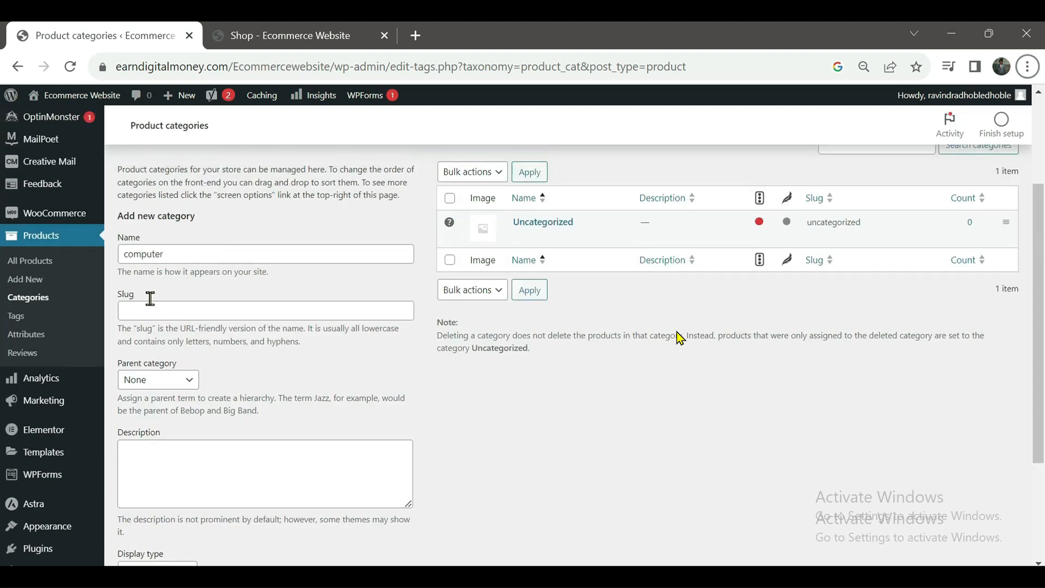
scroll(185, 391, down, 3)
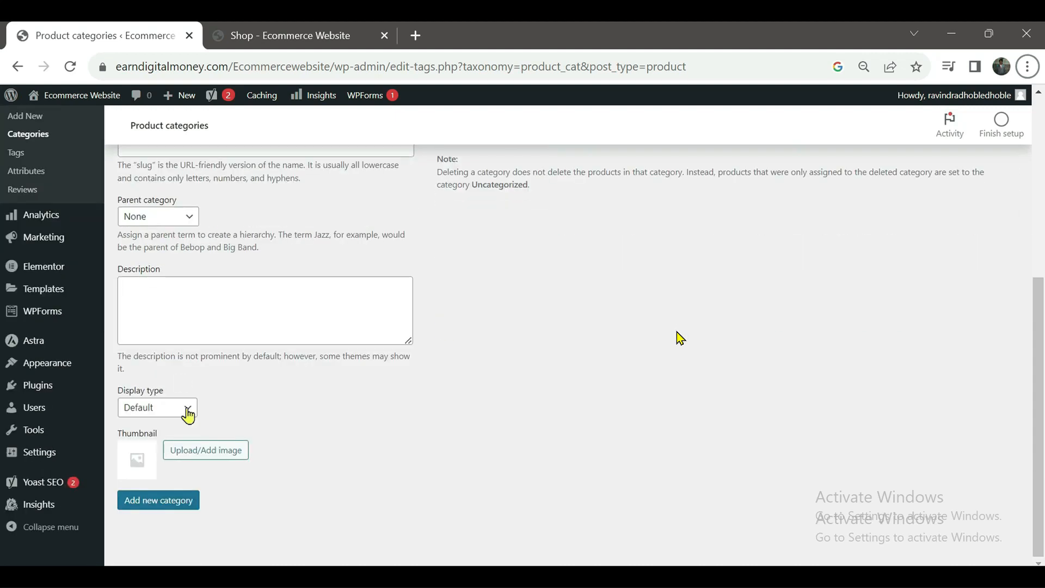
click(142, 512)
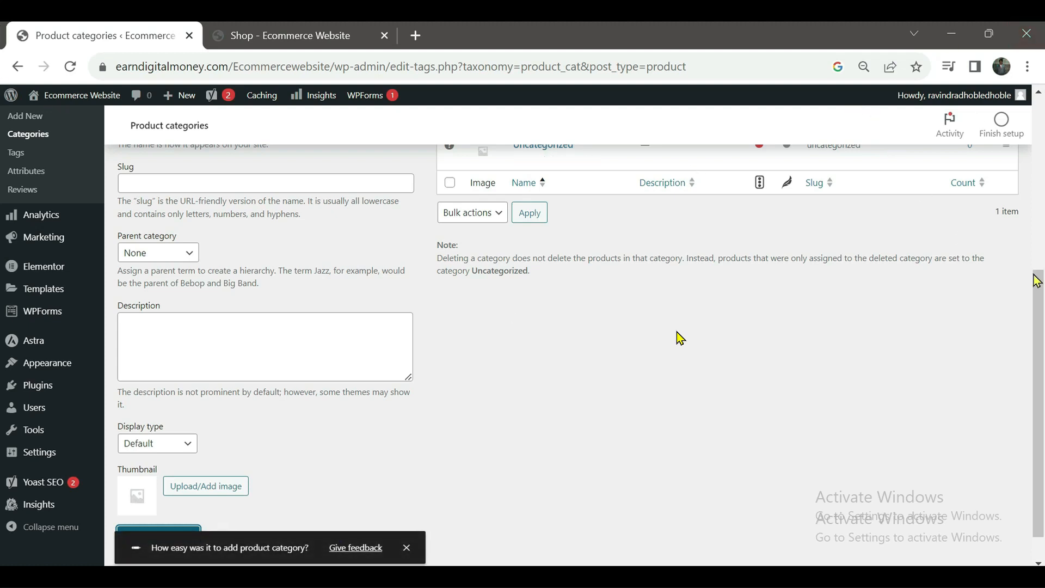
Add a second product category named "accessories" with no parent category and the default display type
scroll(841, 258, up, 5)
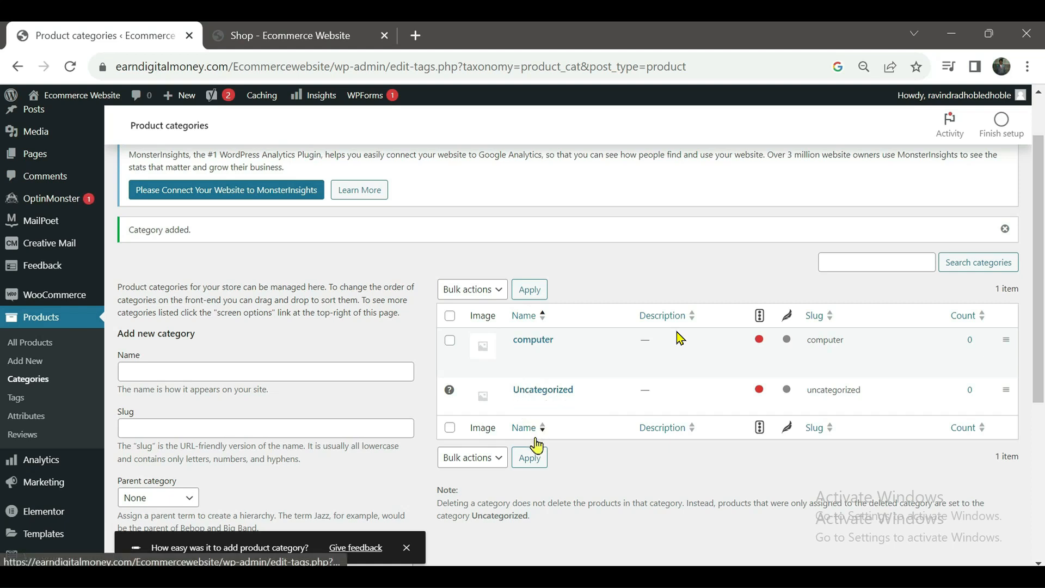
click(313, 371)
text(accessories)
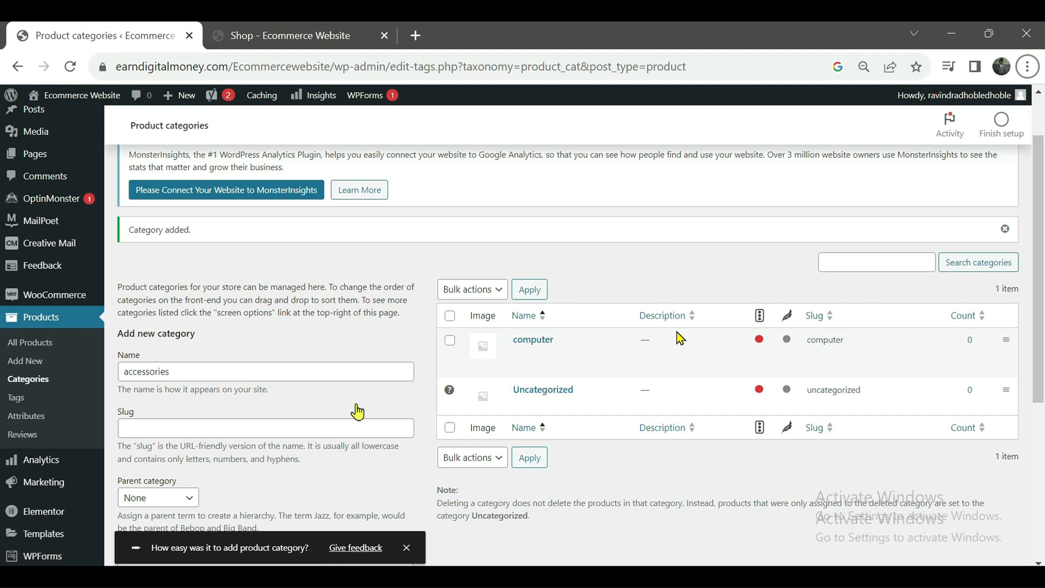
scroll(680, 338, down, 4)
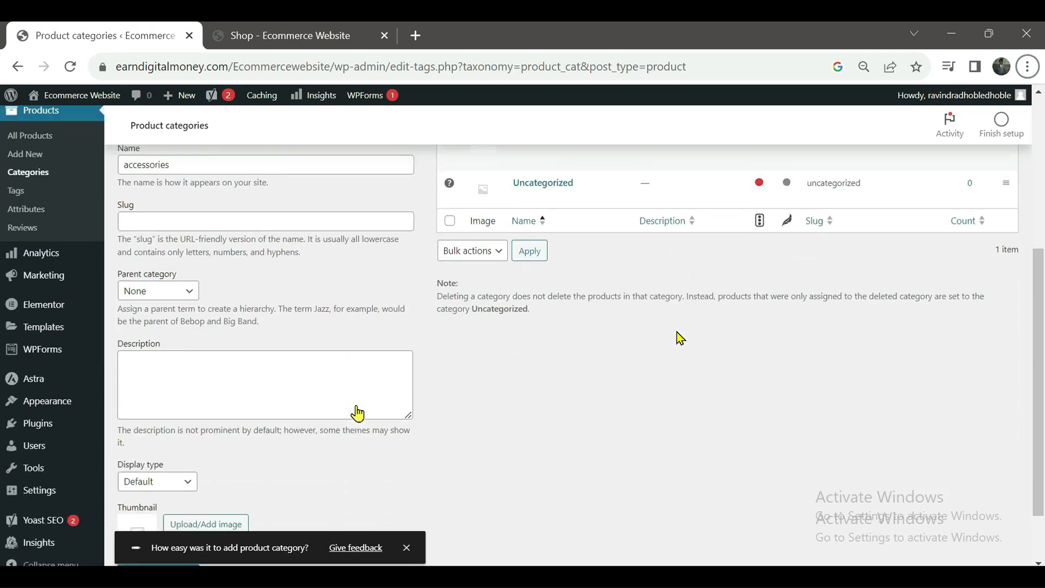
scroll(357, 414, down, 1)
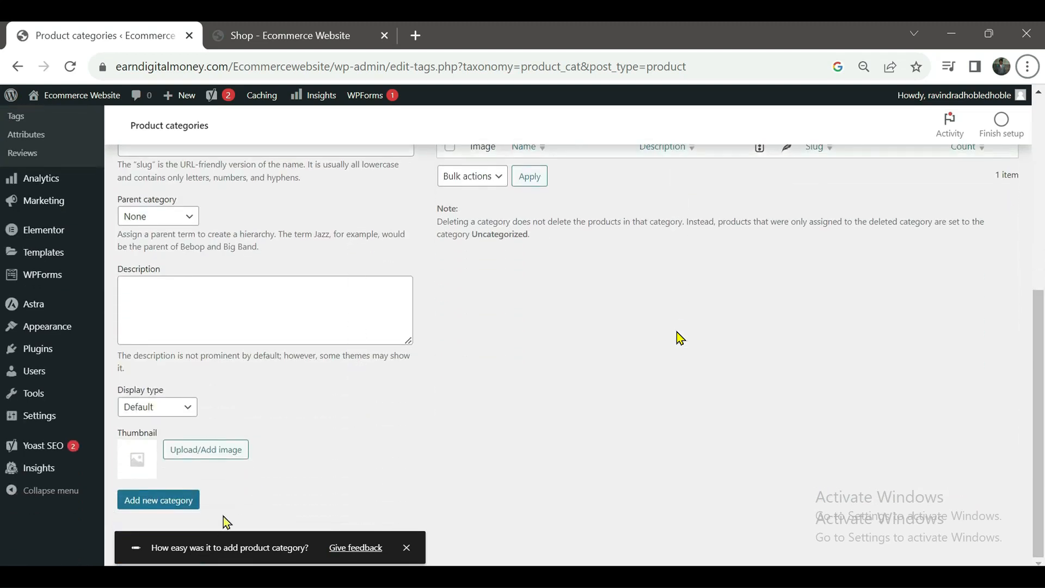
click(162, 508)
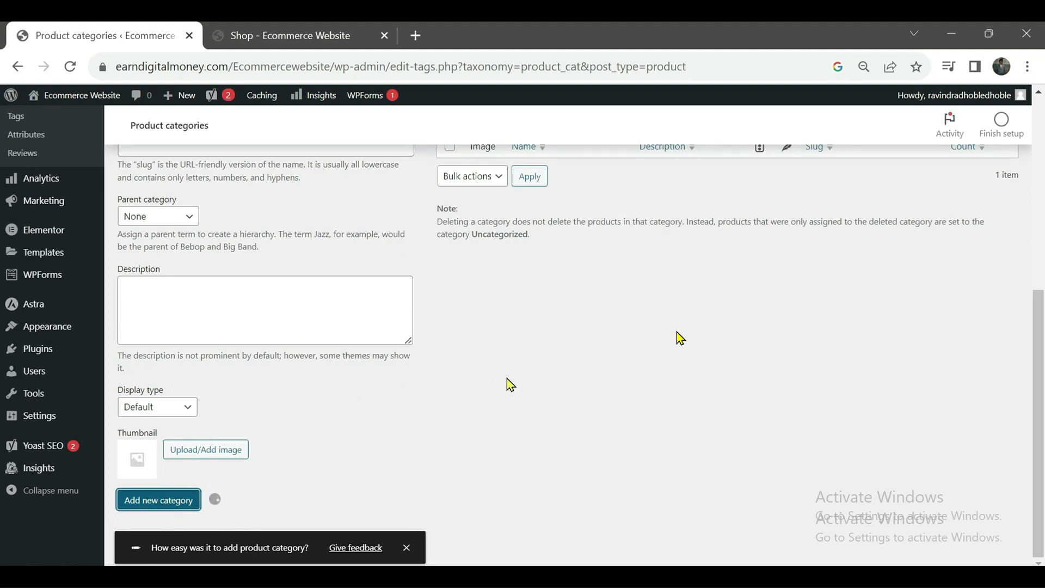
scroll(531, 362, up, 3)
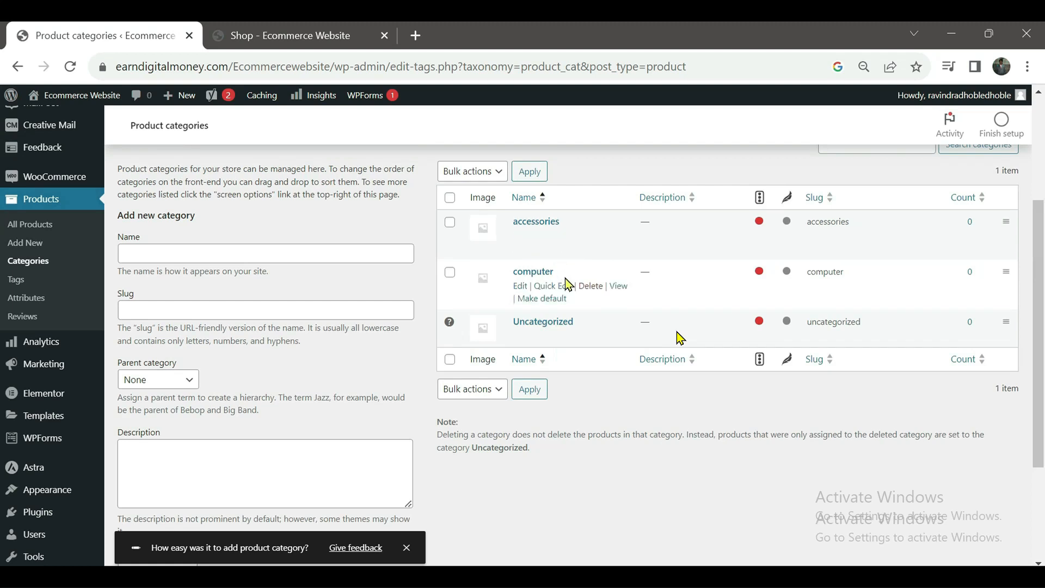
Add a product category named "Home appliance" with no parent category and the default display type
text(Home  appliance)
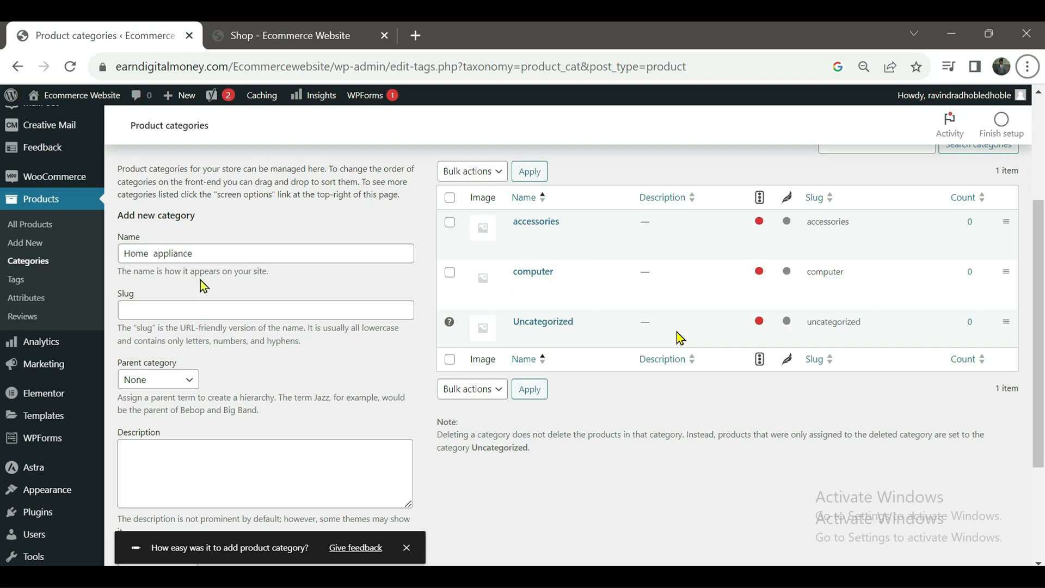
scroll(249, 320, down, 3)
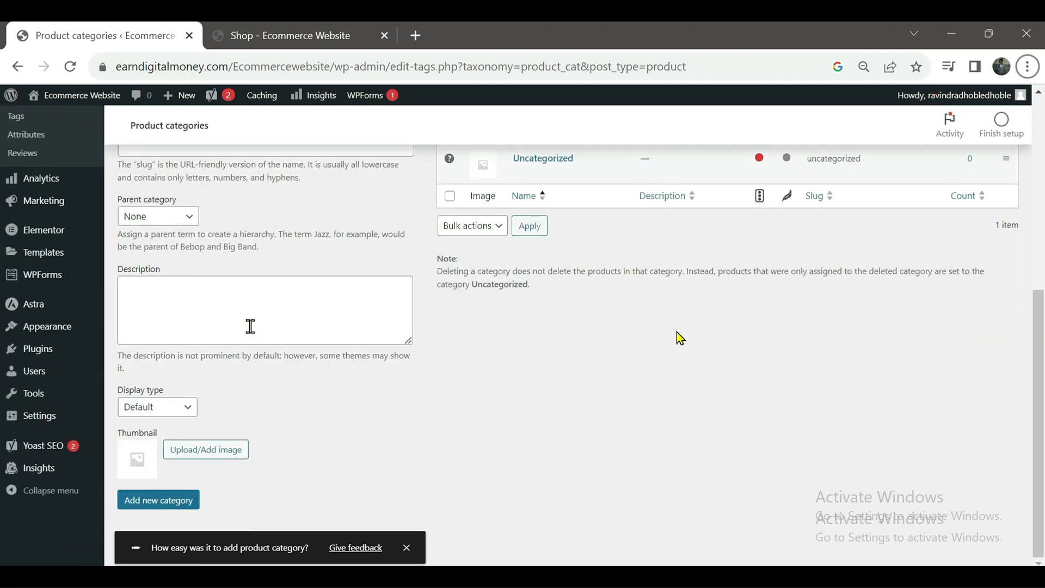
click(166, 508)
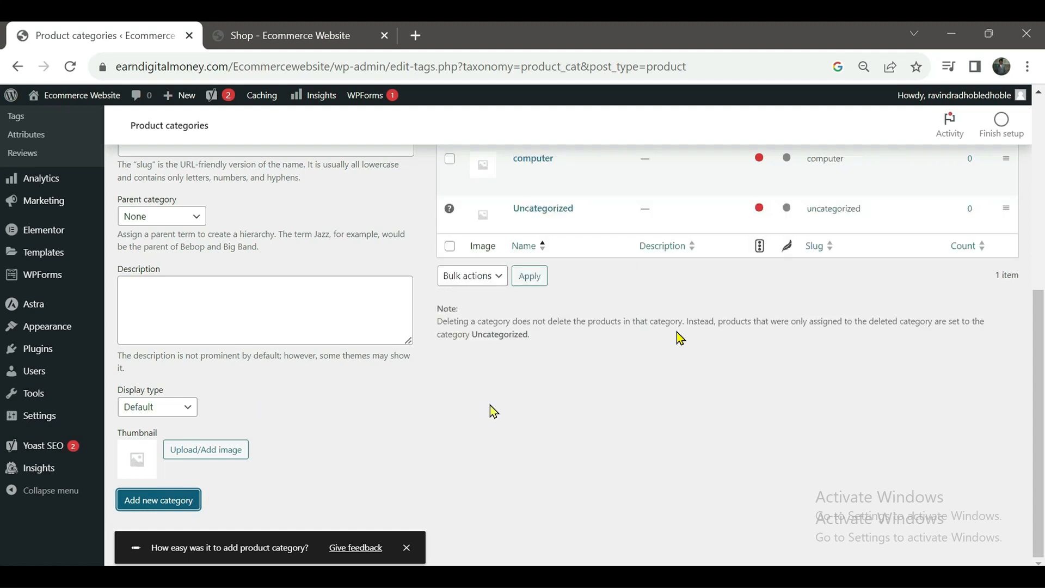
Add another product category named "kids" with no parent category and the default display type
scroll(490, 405, up, 4)
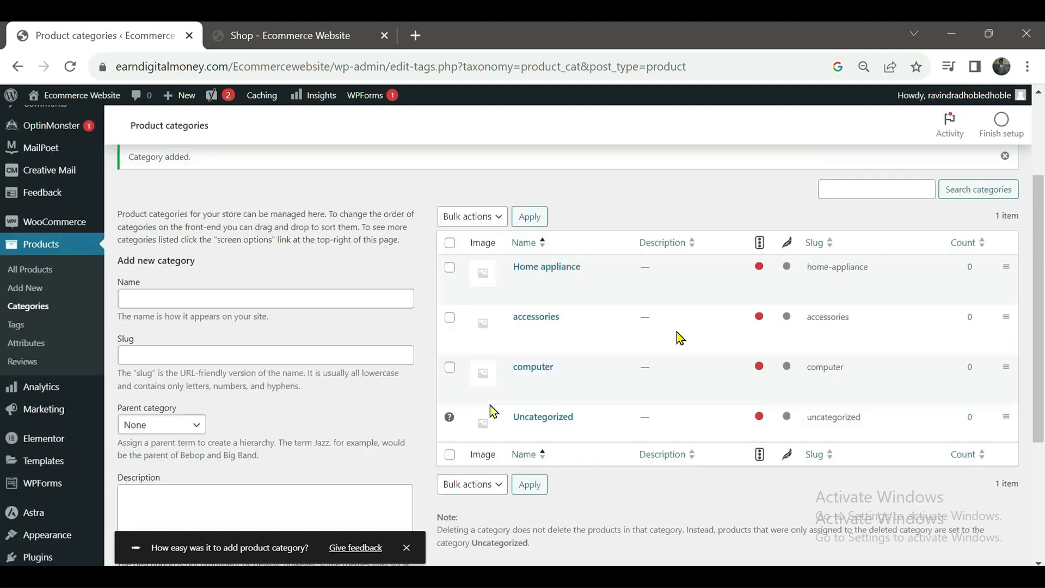
scroll(494, 411, up, 1)
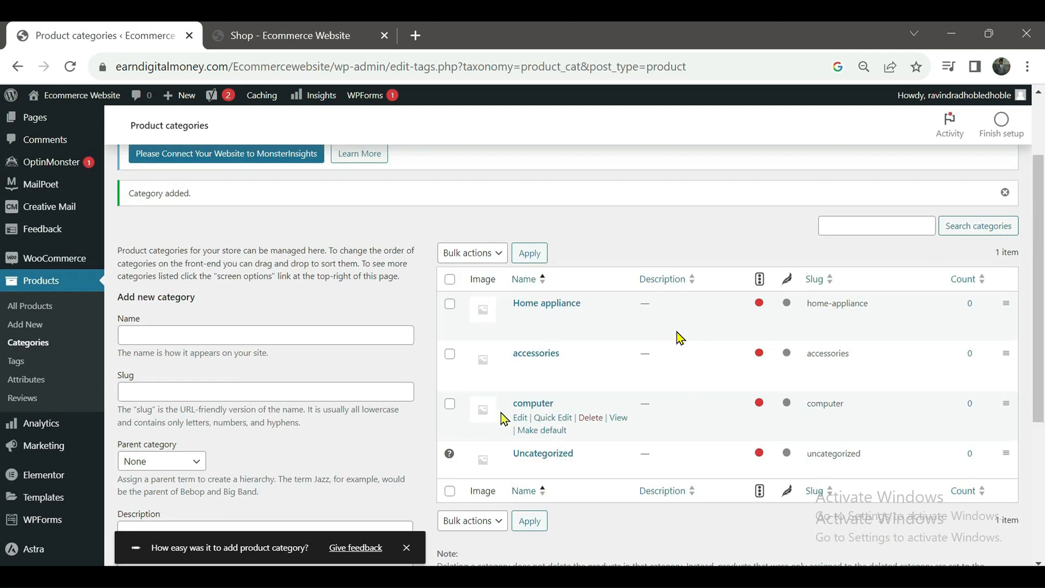
click(160, 335)
text(kids)
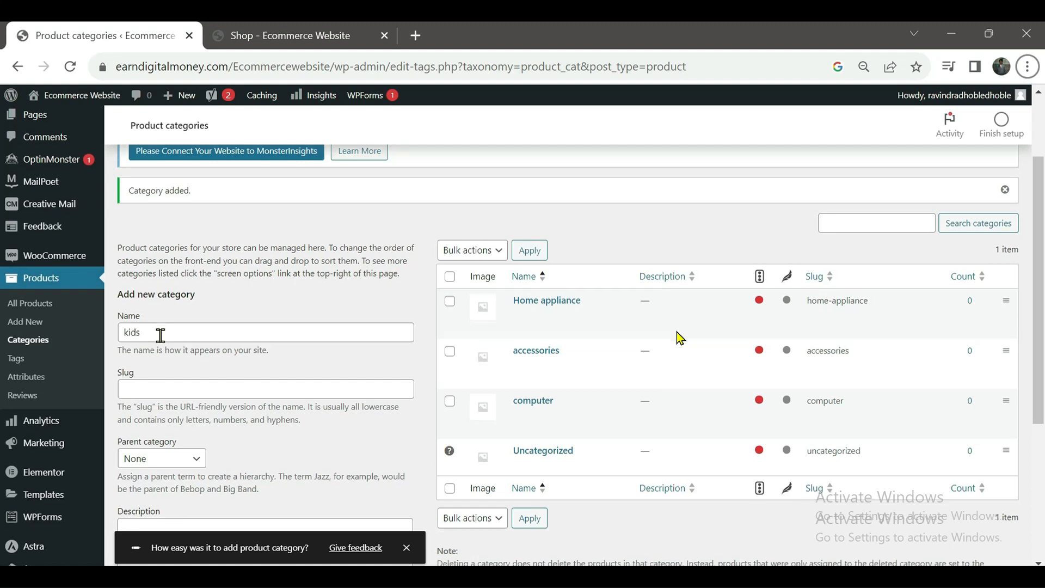
scroll(161, 335, down, 5)
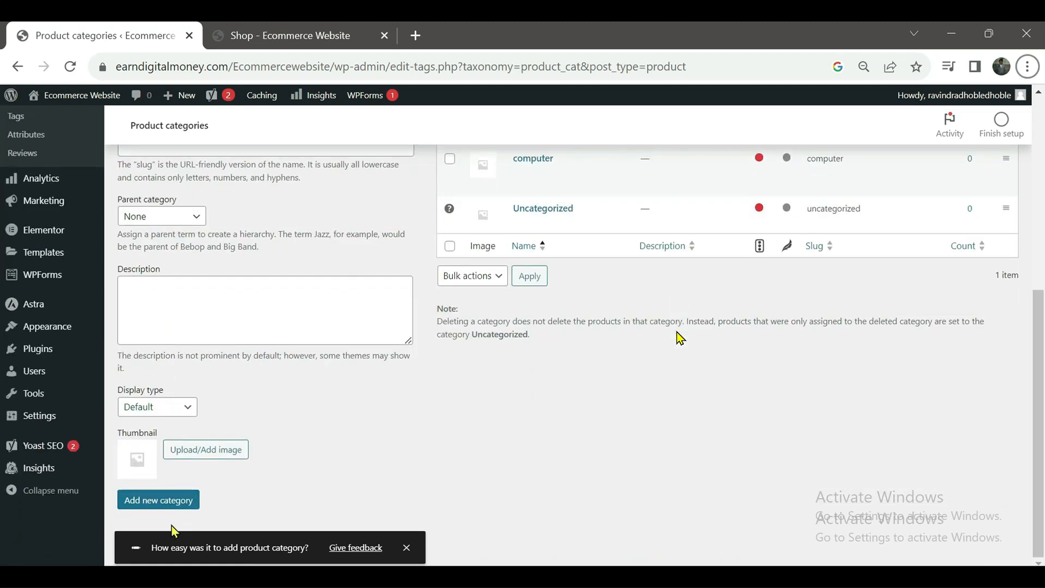
click(150, 505)
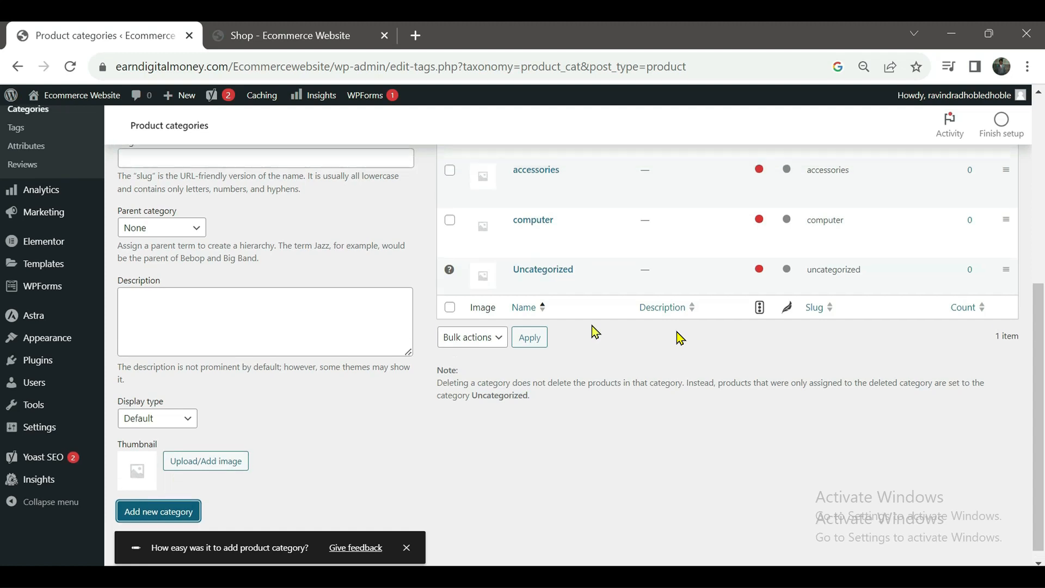
scroll(592, 327, up, 3)
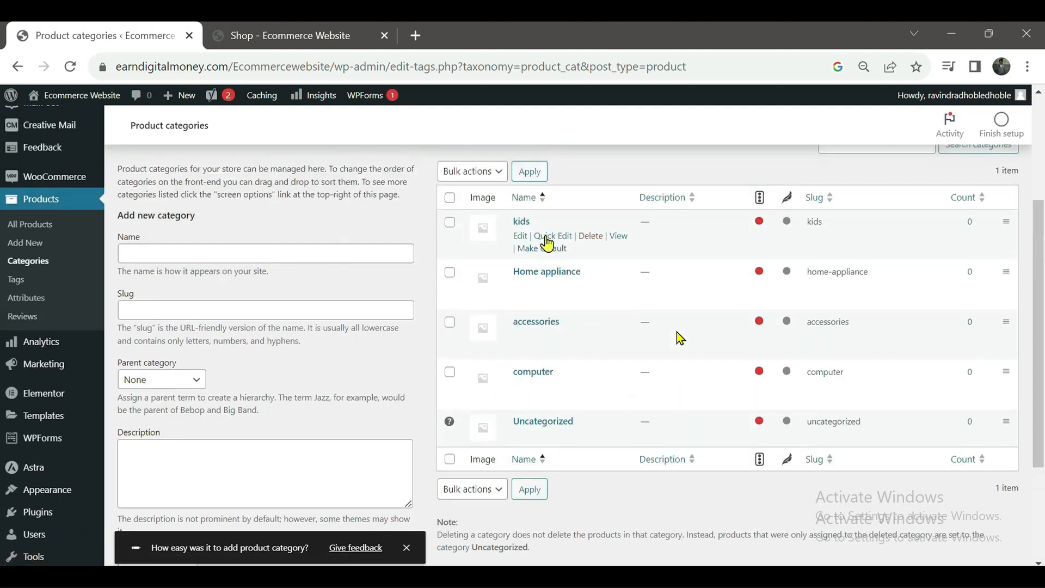
scroll(547, 244, up, 3)
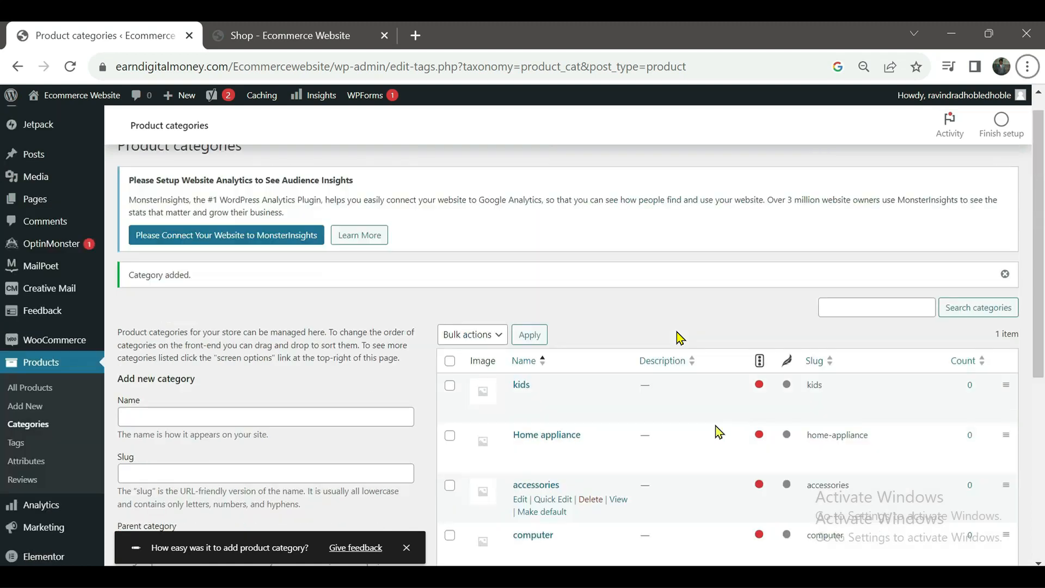
Start a new product, name it "Laptop" and place the cursor in its product description
click(29, 409)
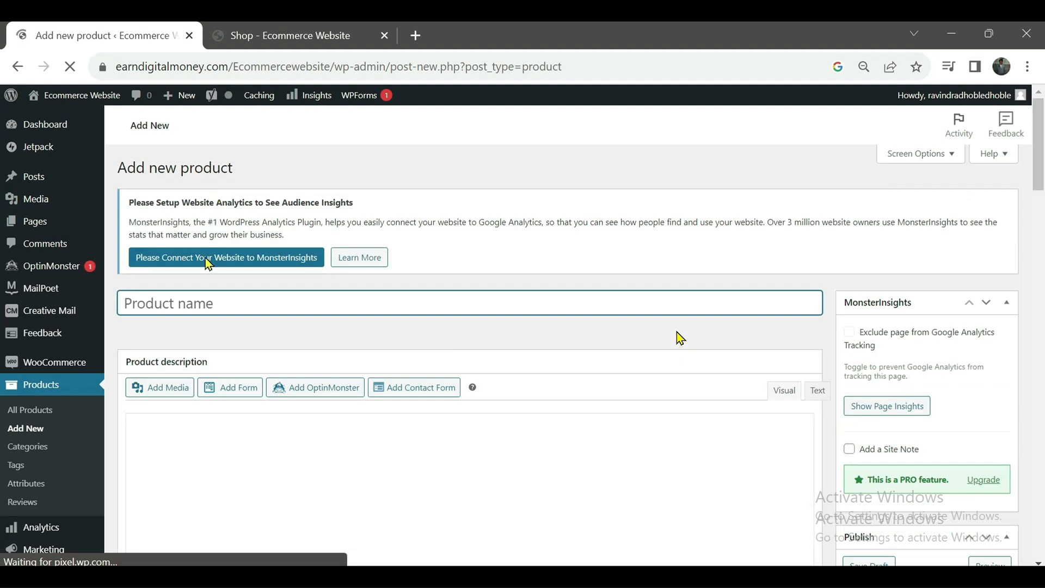
click(227, 300)
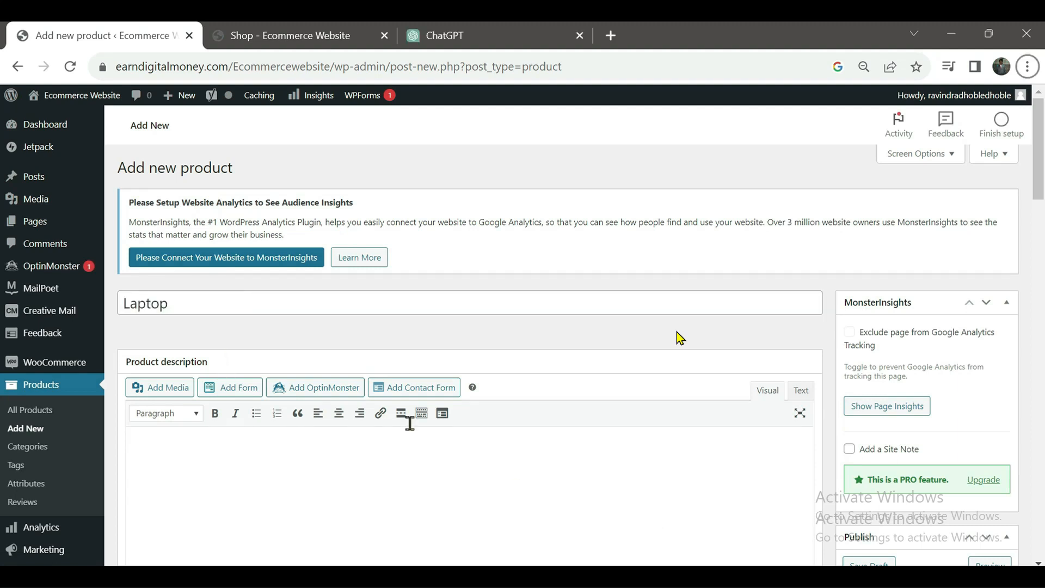
click(282, 303)
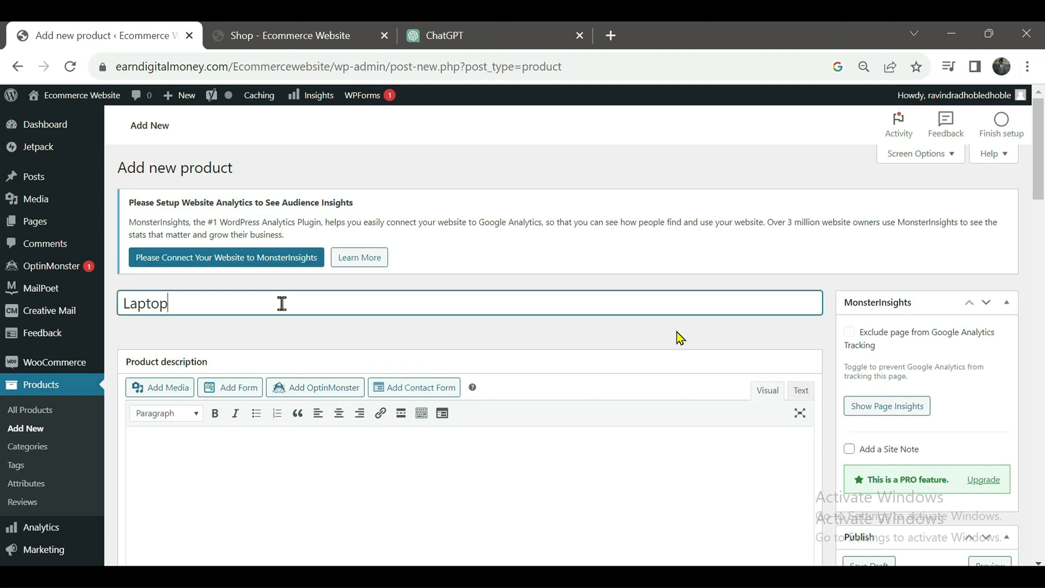
scroll(282, 303, down, 3)
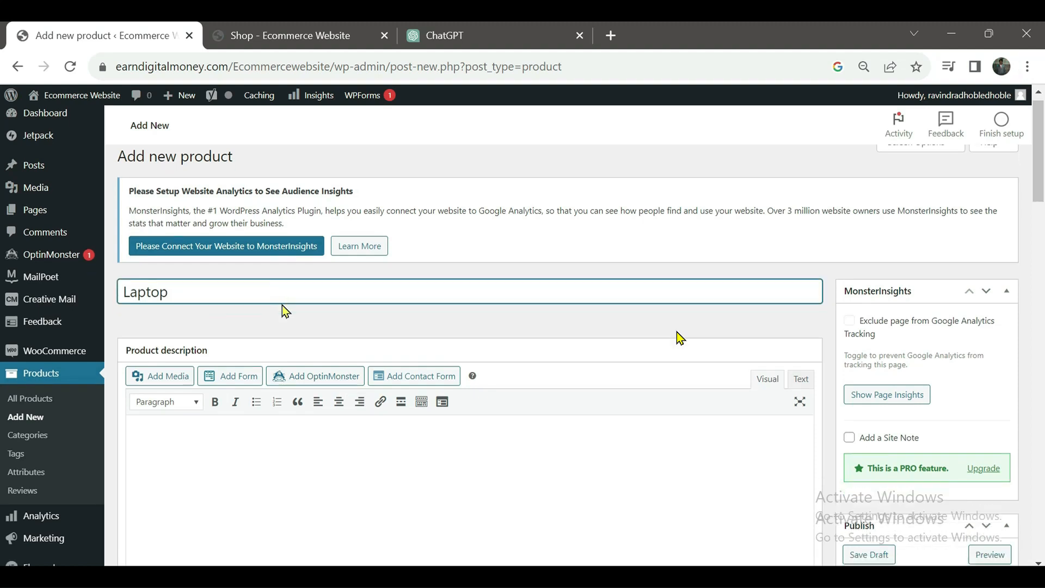
click(243, 302)
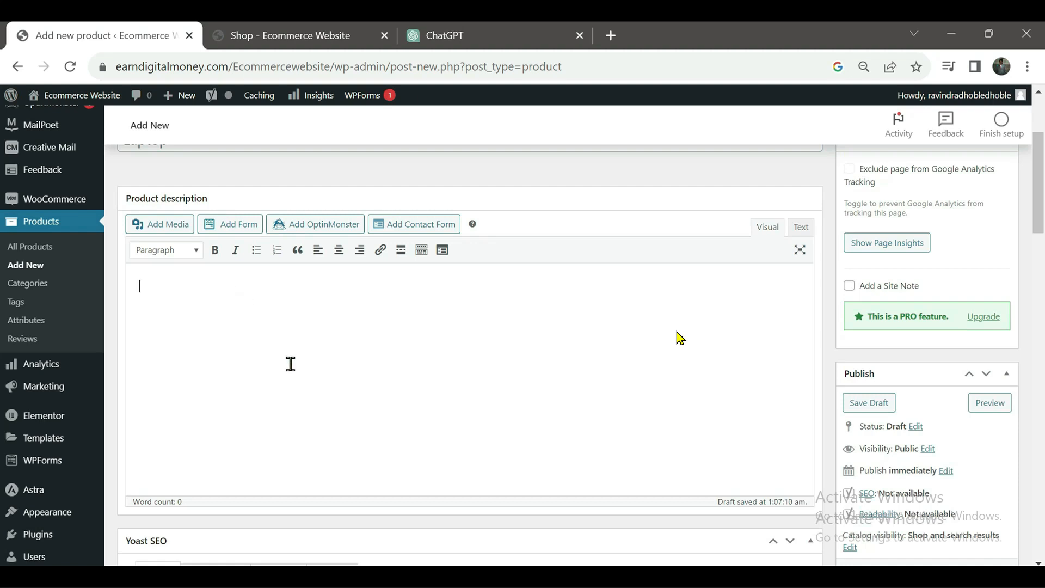
Switch to ChatGPT and send the prompt "laptop discription" to generate description text
click(470, 39)
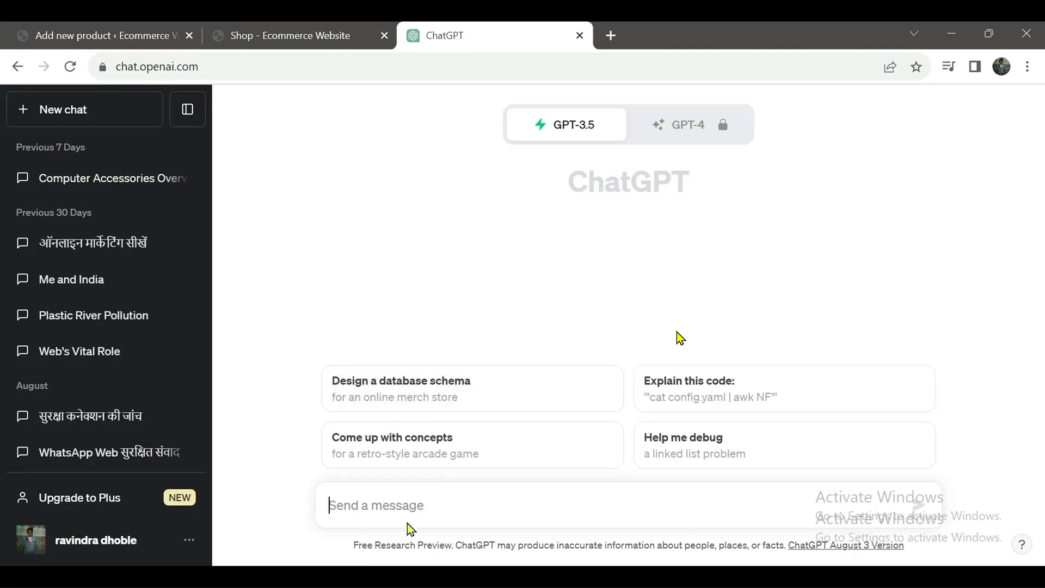
click(408, 506)
text(I)
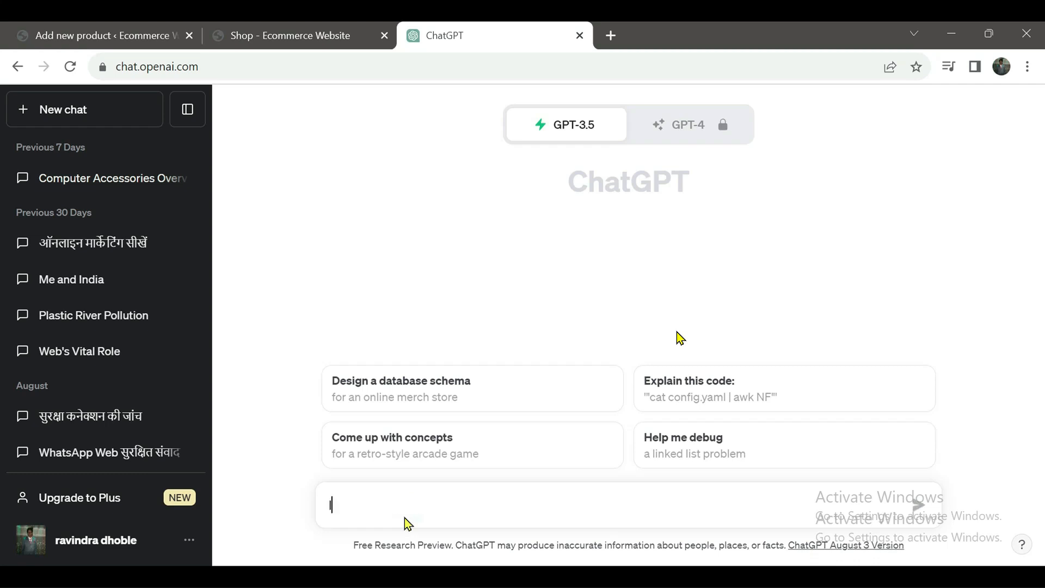
text(apt)
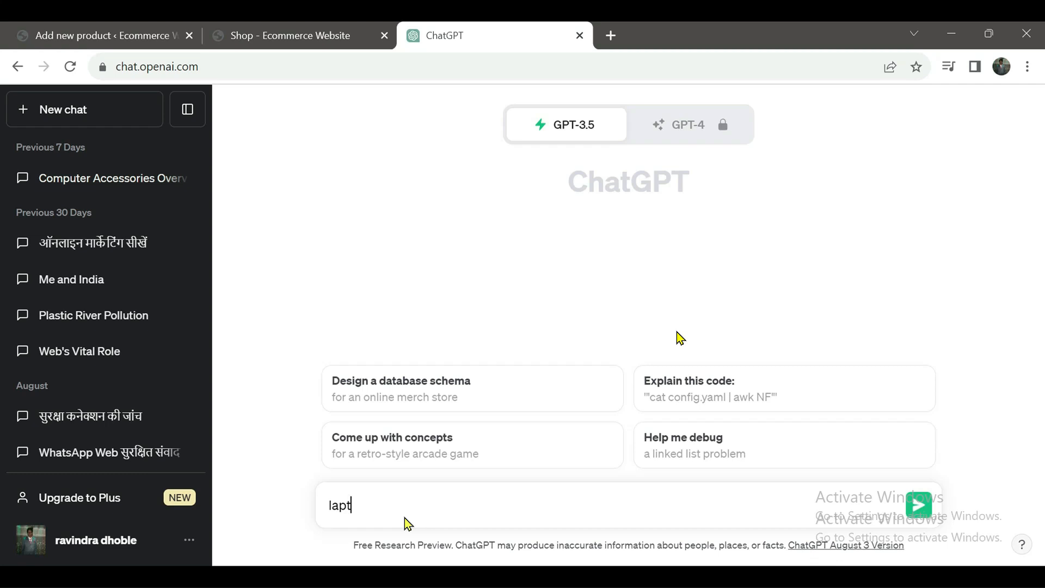
text(op discription)
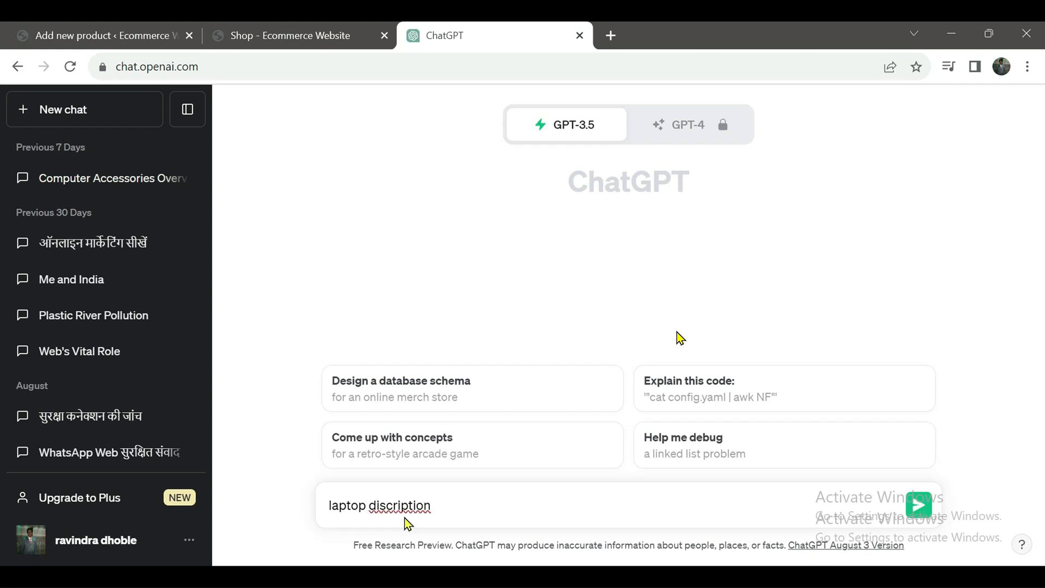
key(Return)
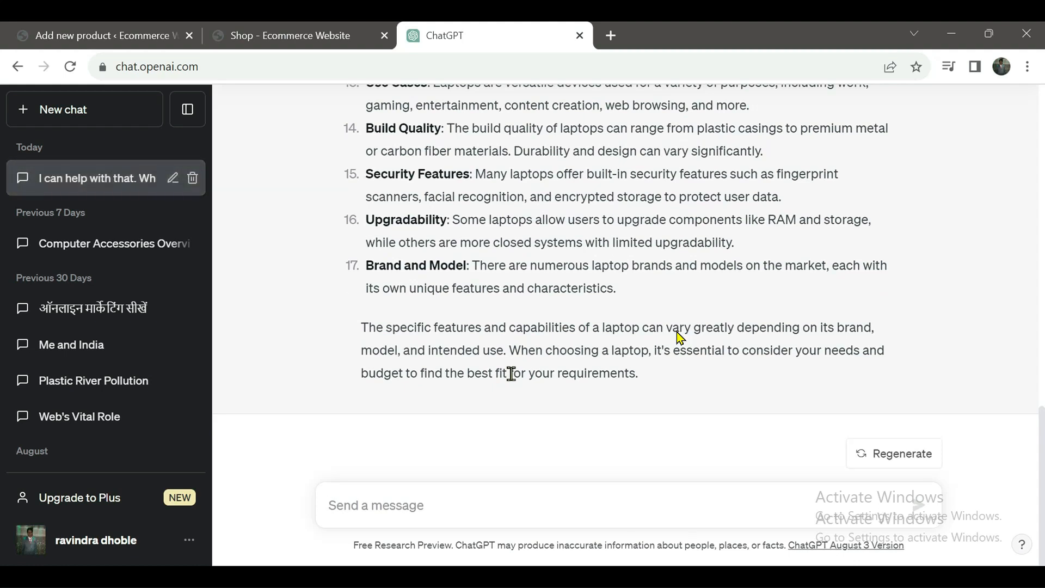
Copy the closing paragraph of ChatGPT's reply and paste it into the Laptop product's description in WordPress
key(alt)
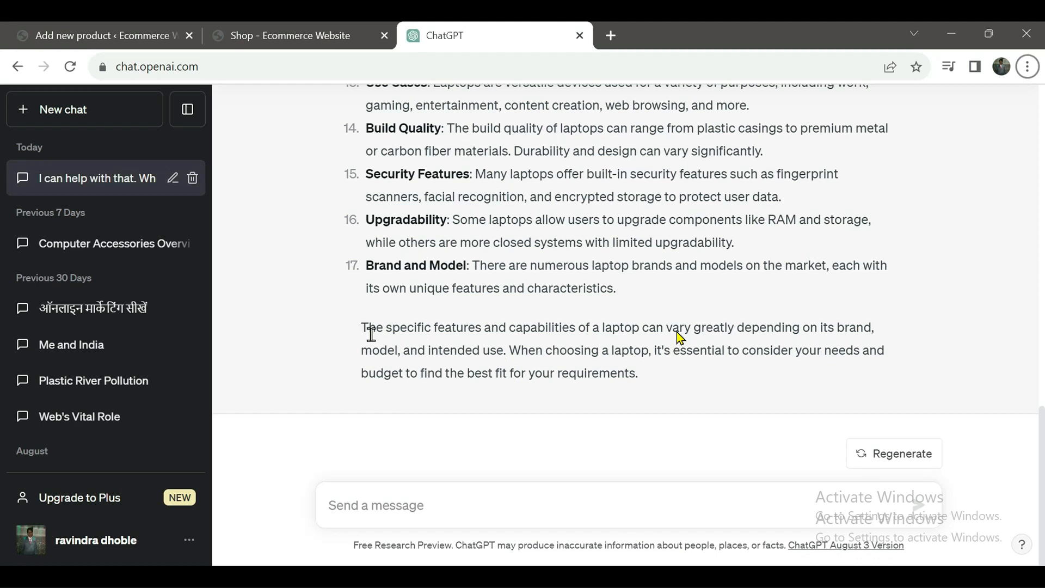
key(alt)
drag(363, 329, 624, 376)
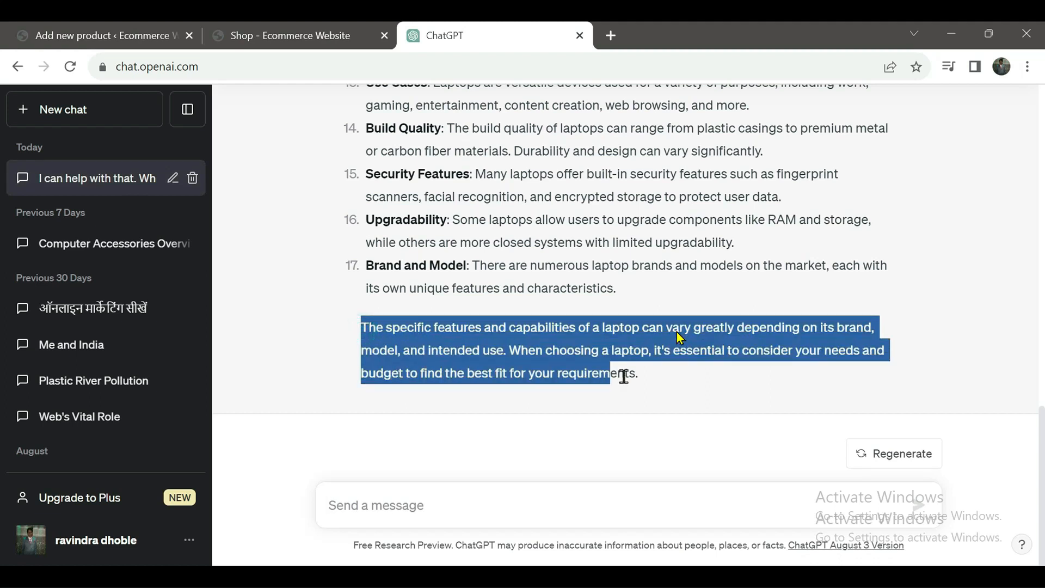
right_click(541, 361)
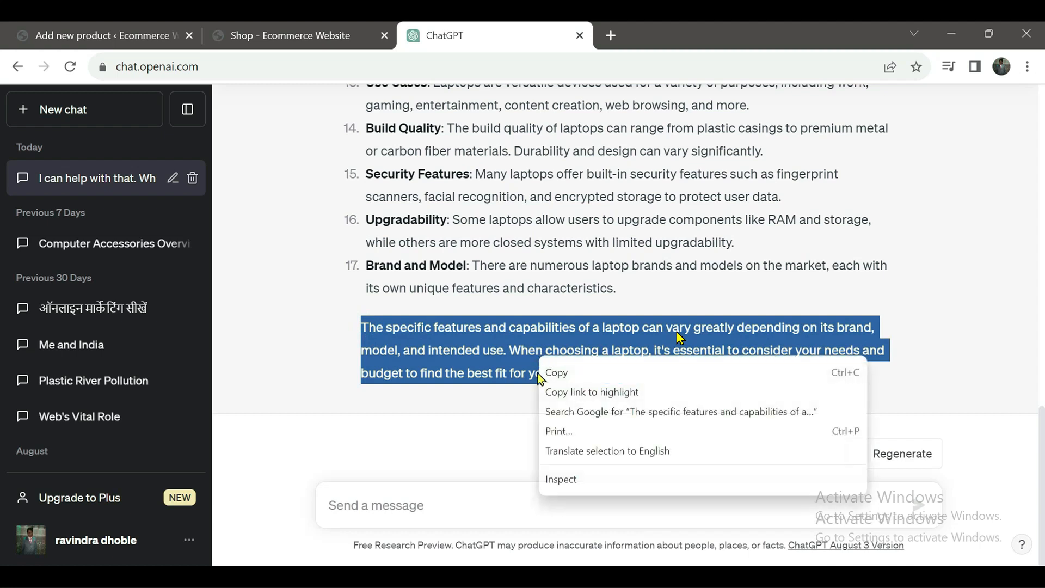
click(543, 374)
click(550, 370)
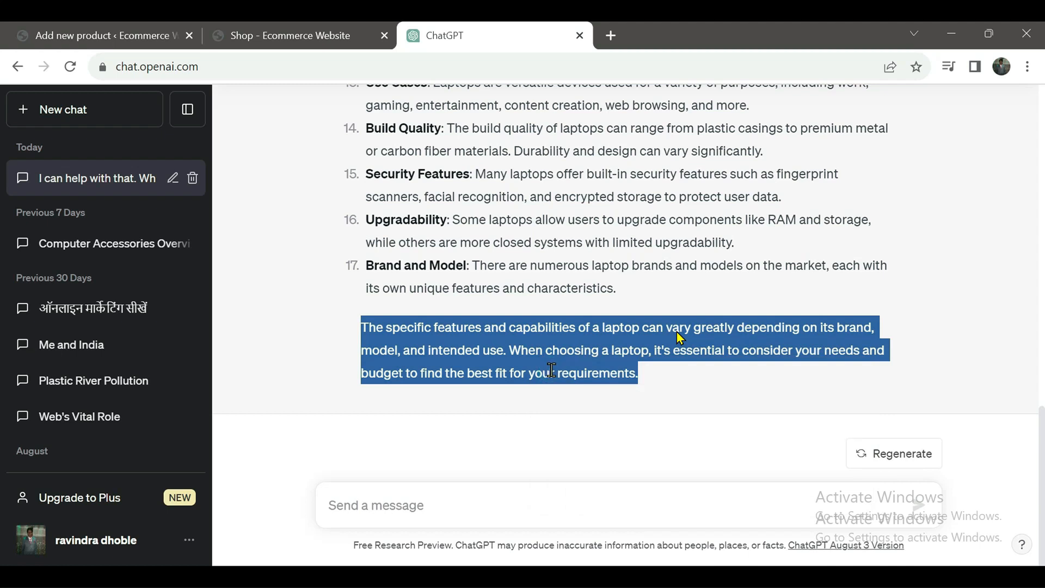
click(132, 34)
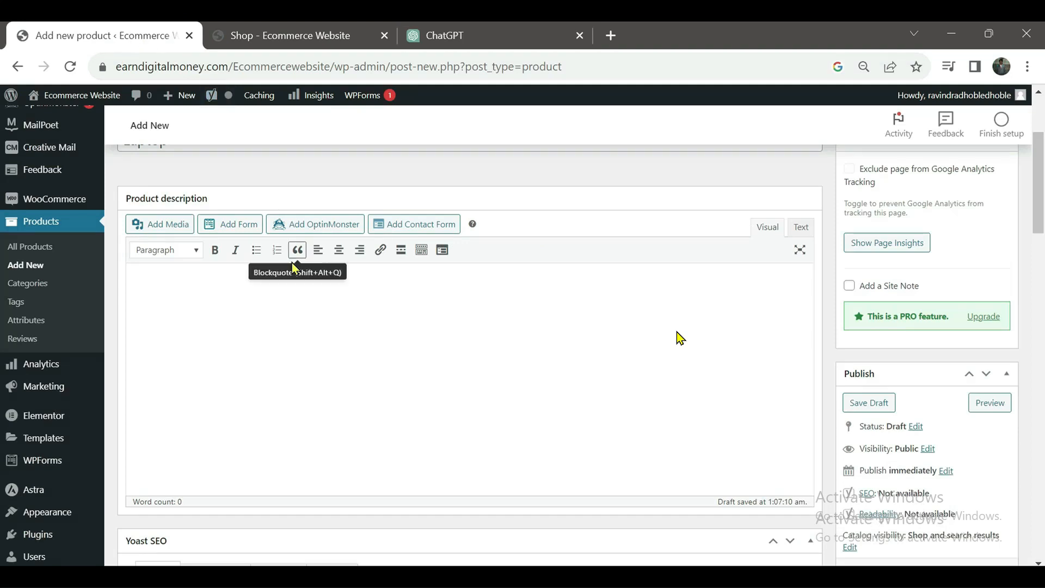
right_click(252, 287)
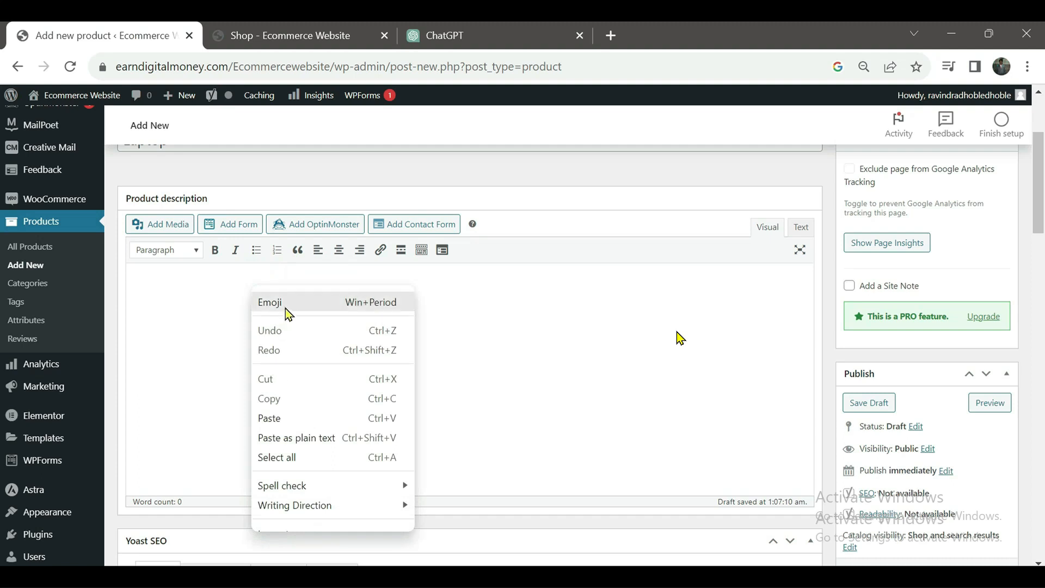
click(292, 419)
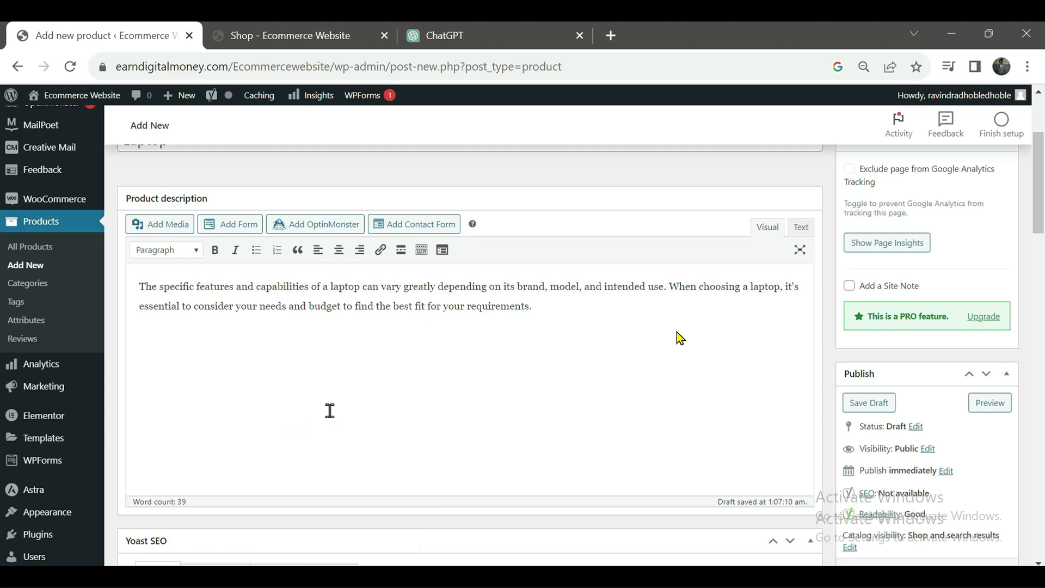
Look through the Laptop product's Yoast SEO, product data and short description sections below the description
scroll(329, 411, down, 5)
scroll(334, 403, down, 10)
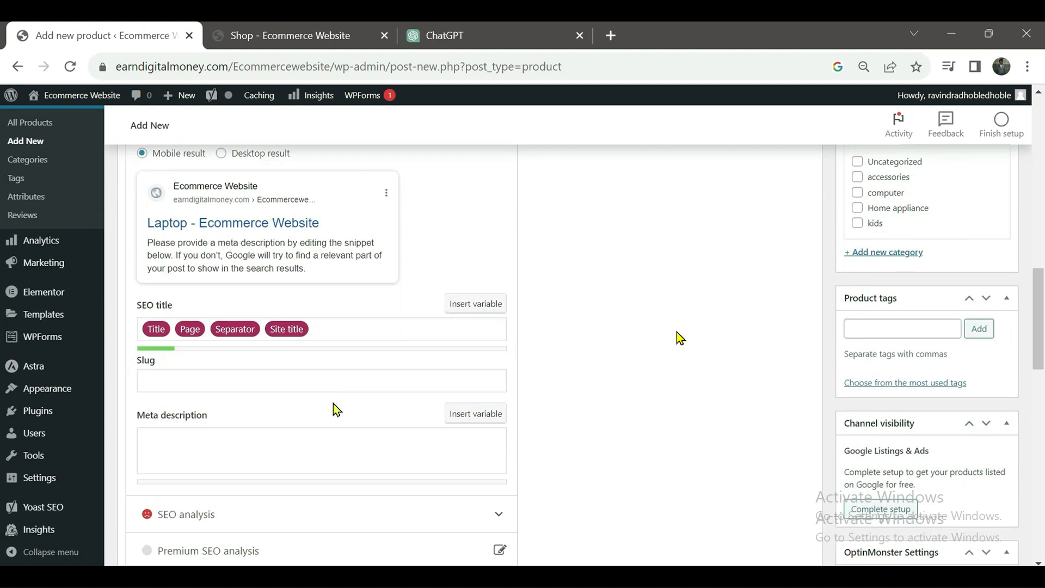
scroll(332, 400, down, 1)
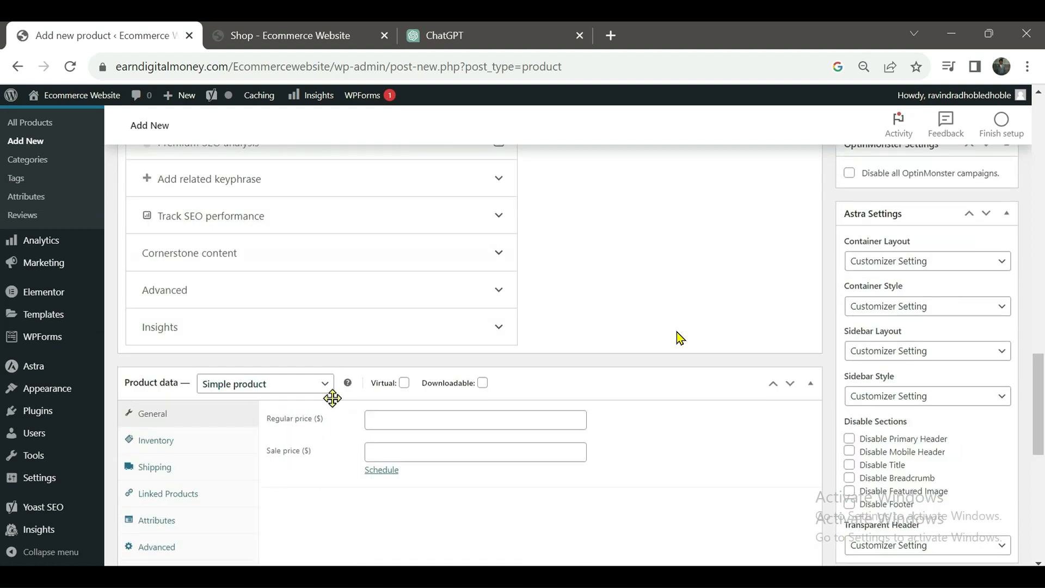
scroll(332, 400, down, 4)
scroll(333, 398, down, 1)
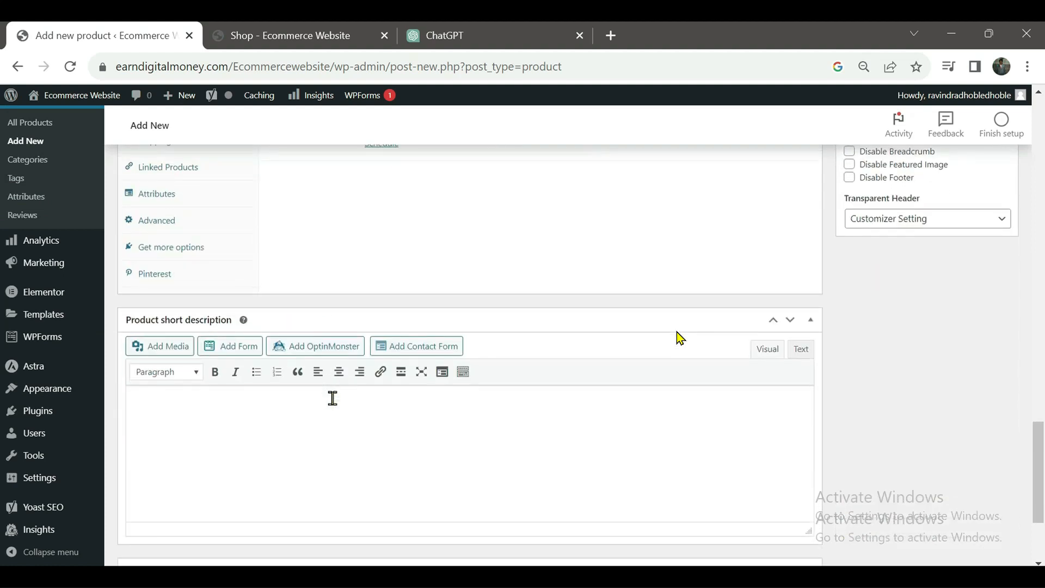
scroll(333, 398, down, 4)
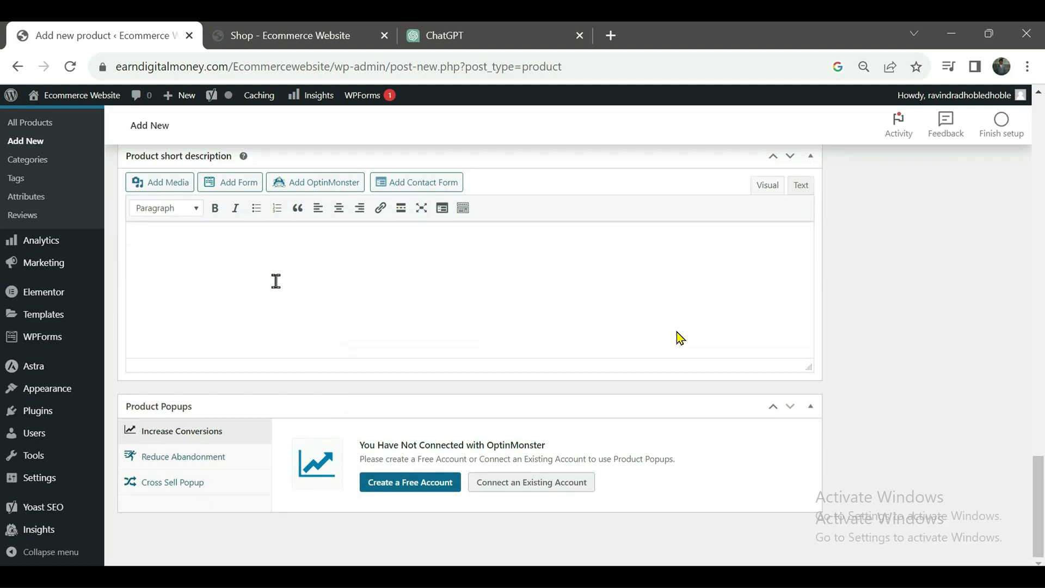
click(159, 256)
scroll(310, 293, up, 5)
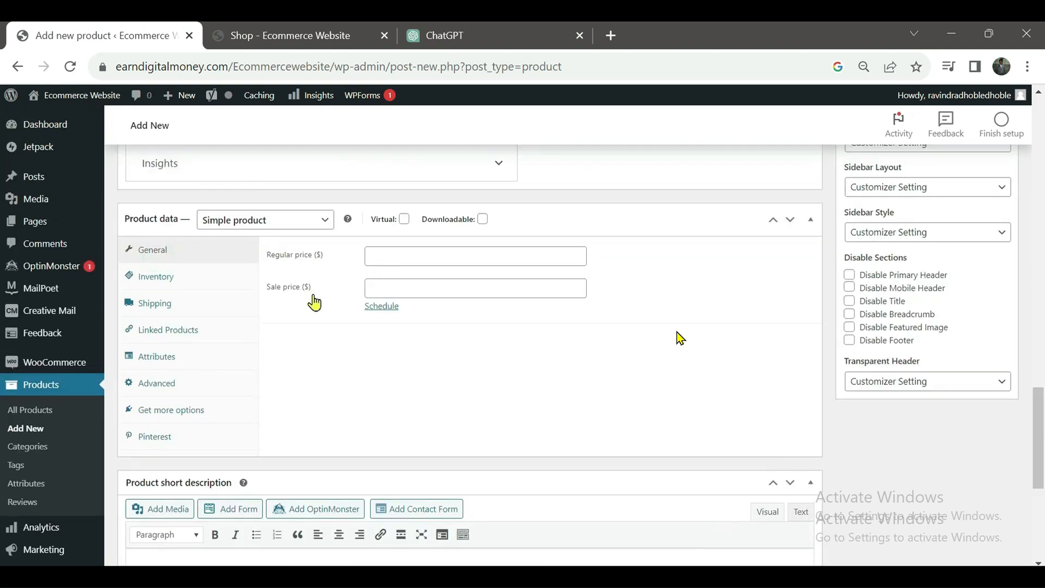
scroll(314, 301, up, 12)
scroll(314, 296, up, 10)
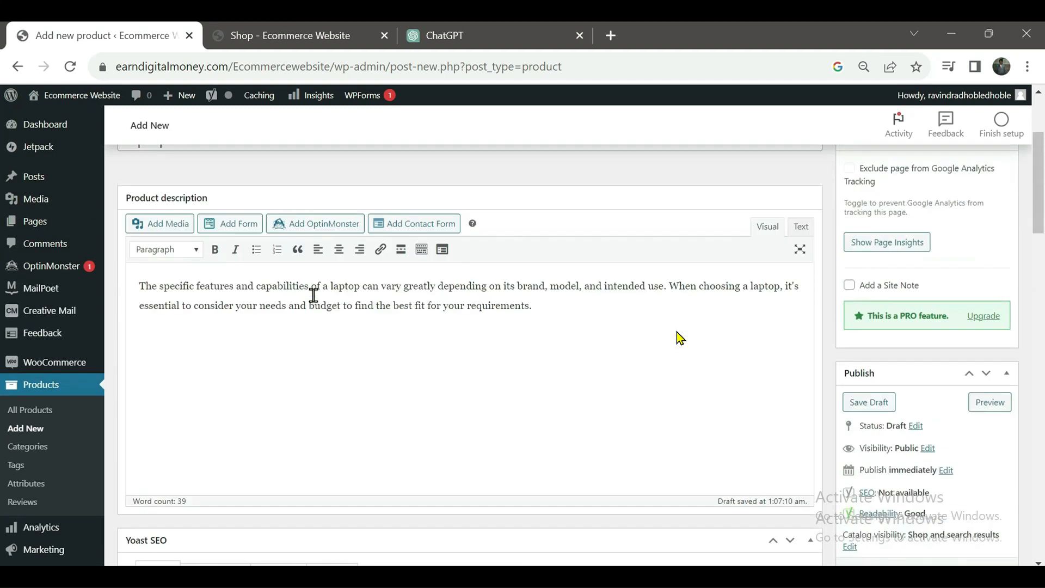
Copy the Laptop product description text from "its brand, model" through to the end of the paragraph
scroll(314, 294, up, 3)
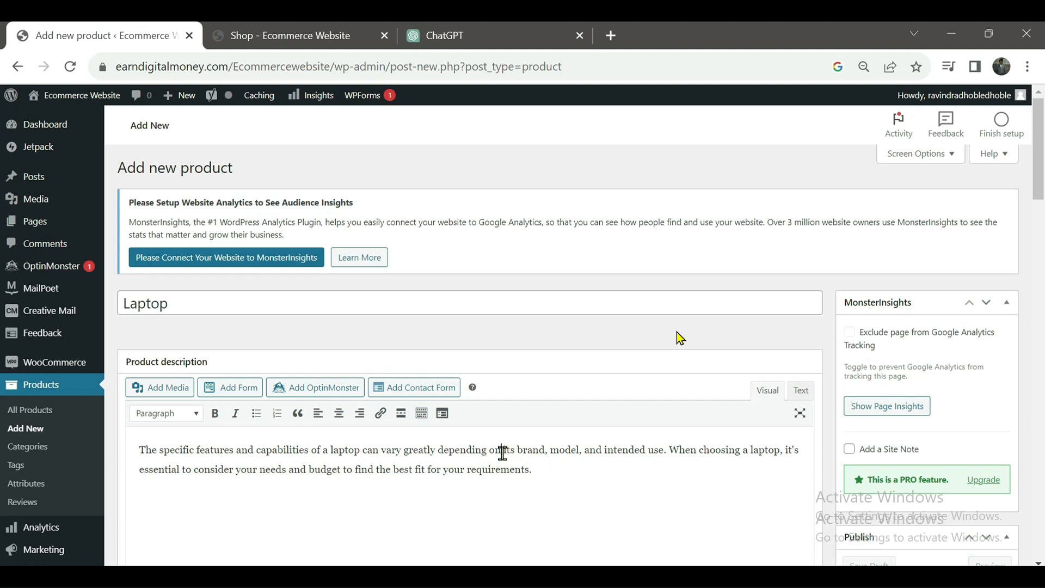
drag(502, 451, 503, 479)
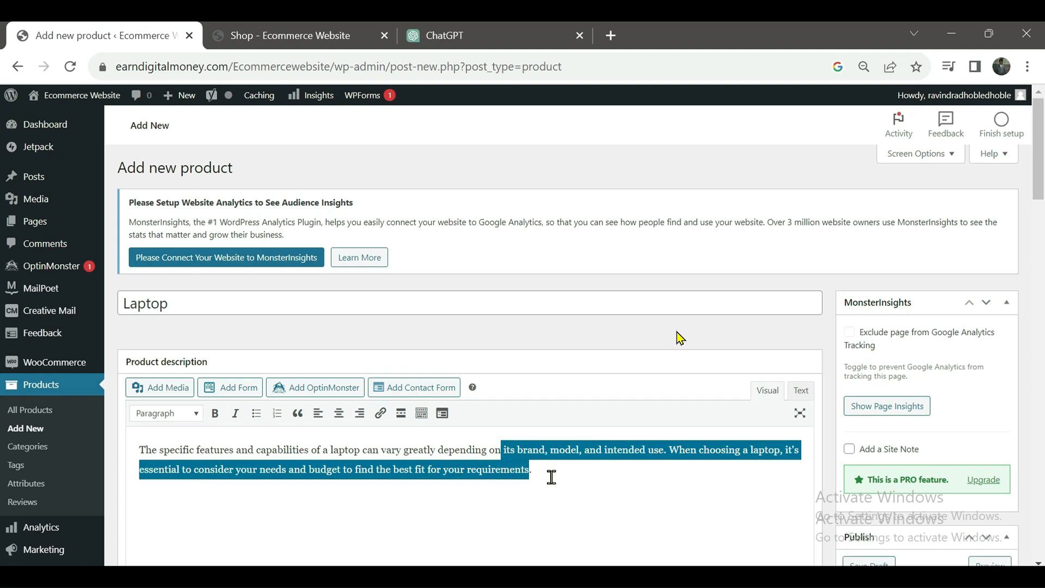
right_click(424, 477)
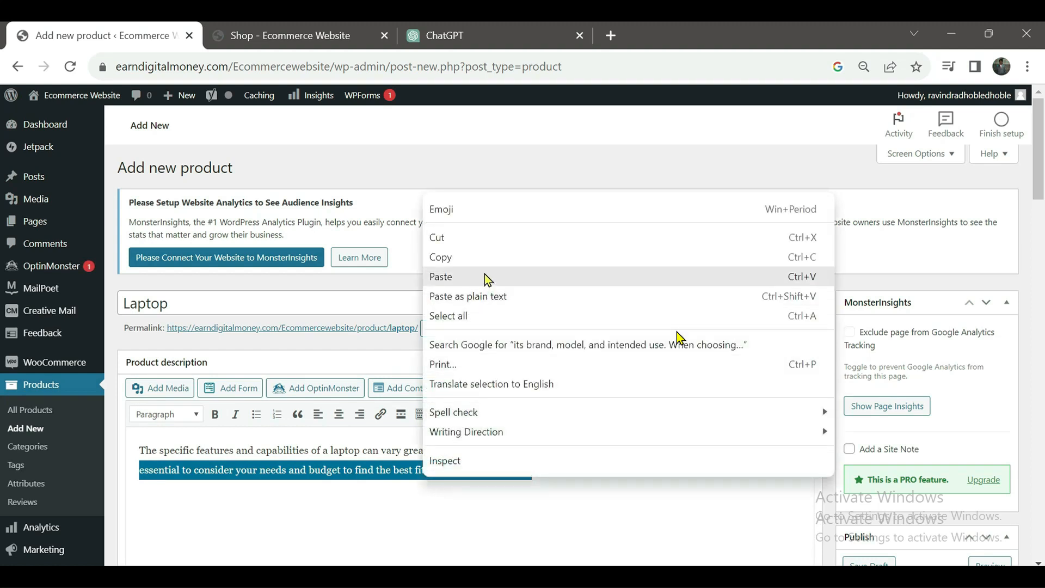
click(492, 256)
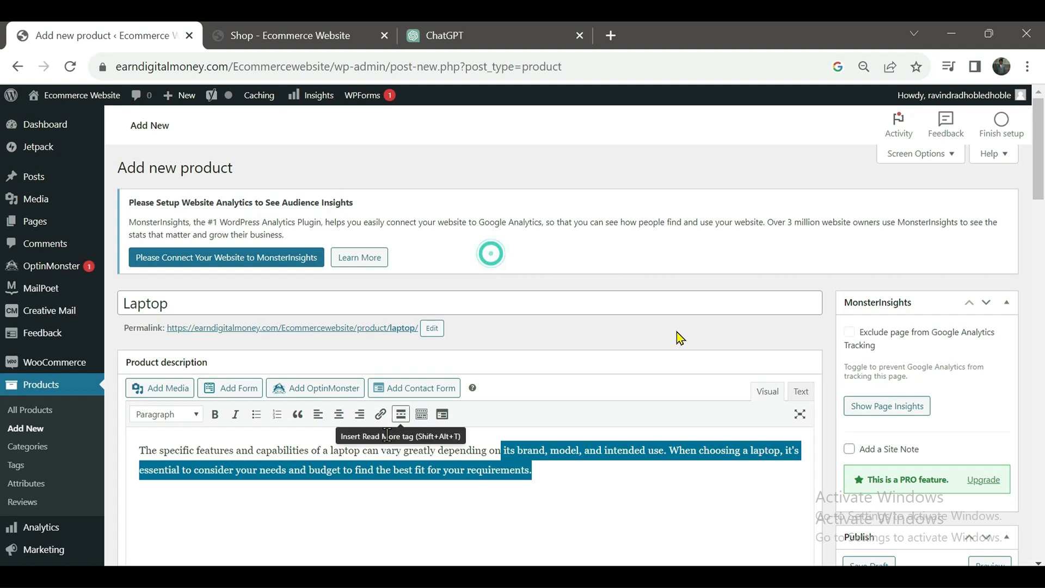
Paste the copied text into the Laptop's product short description
scroll(472, 477, down, 8)
scroll(380, 470, down, 15)
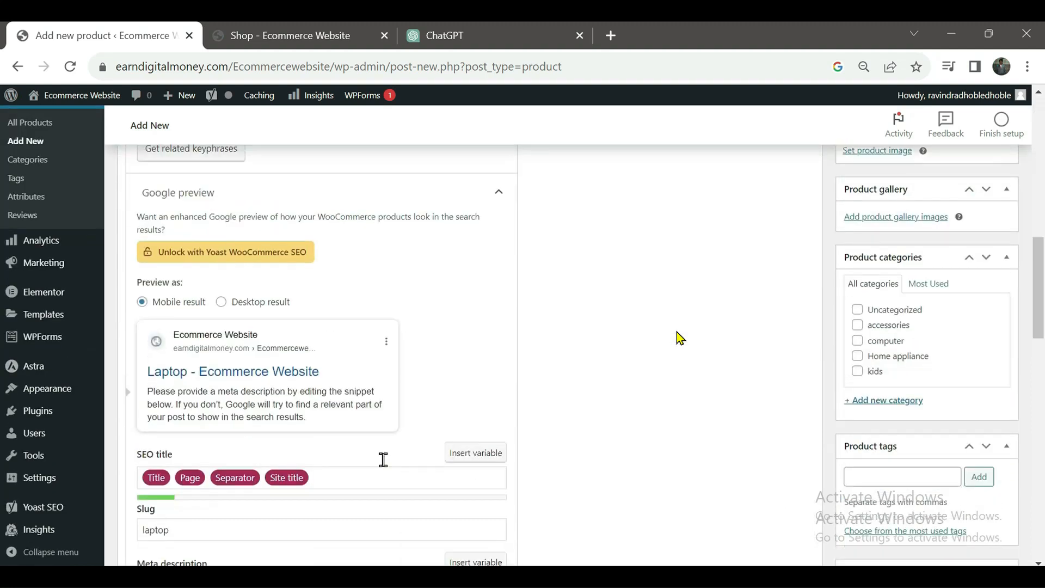
scroll(389, 442, down, 1)
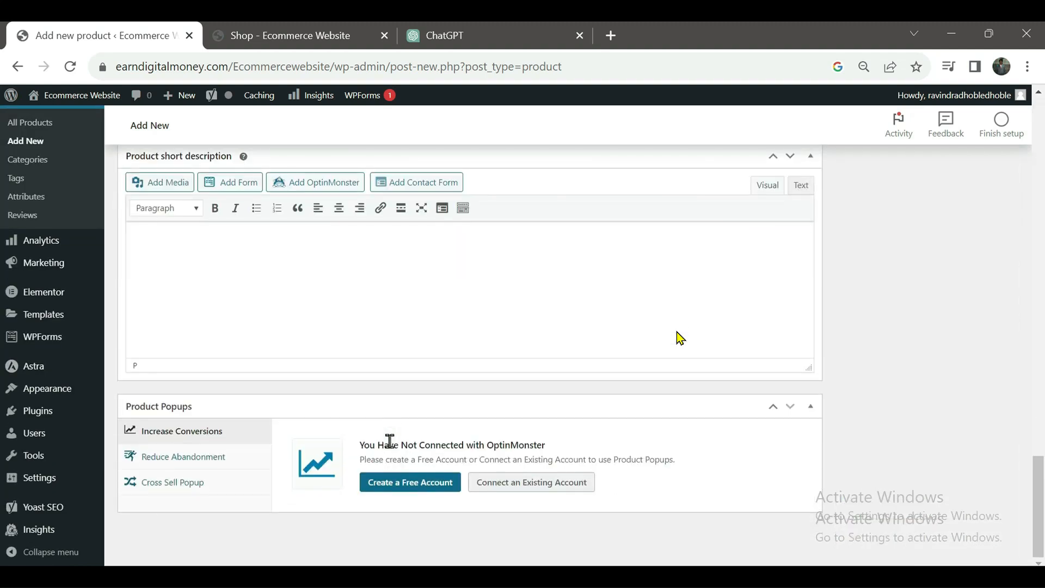
right_click(192, 257)
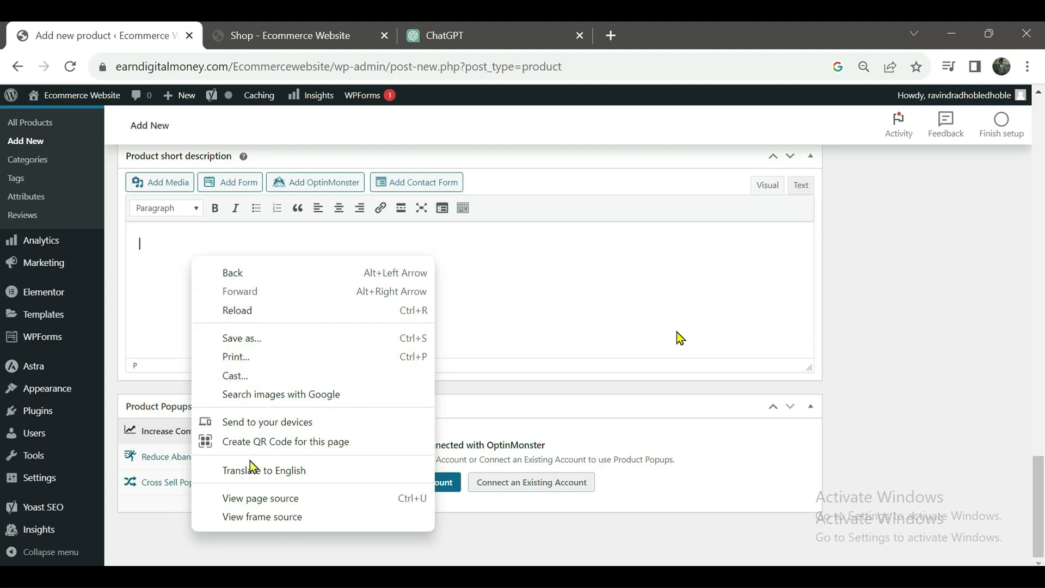
click(481, 295)
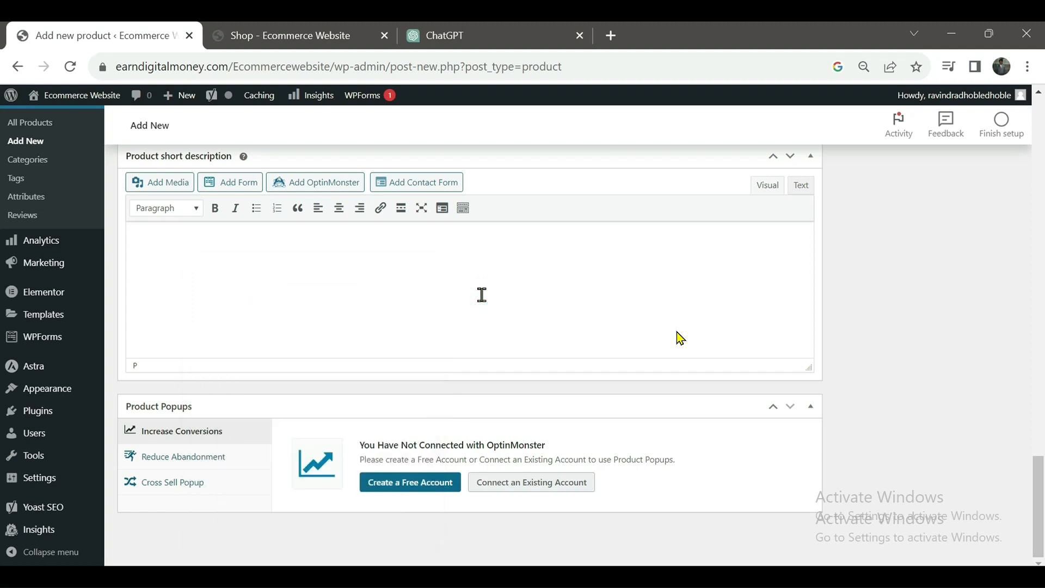
key(ctrl+v)
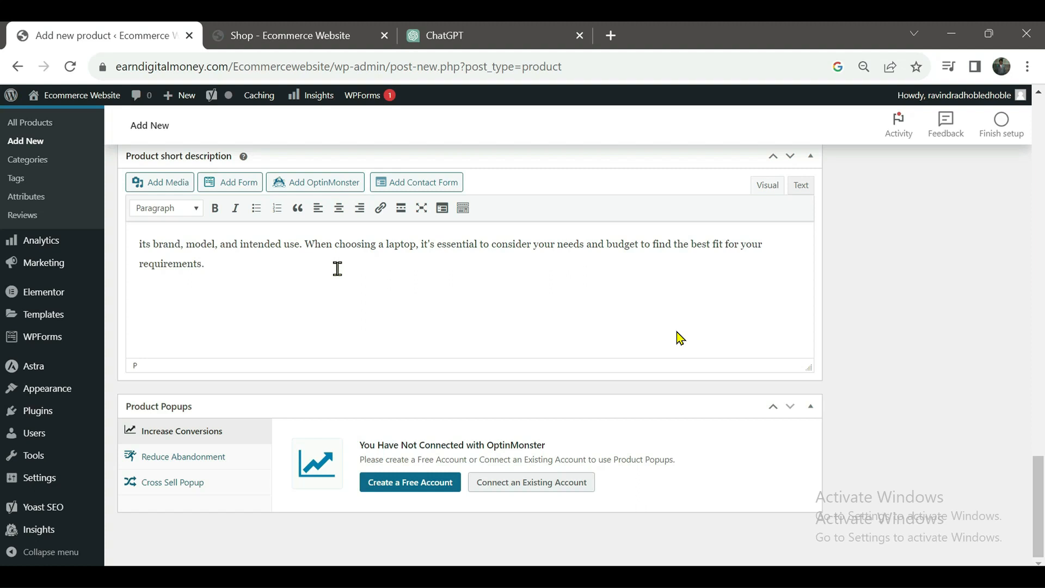
Delete the leading fragment "its brand, model, and intended use." from the short description so it starts with "When choosing a laptop"
key(Delete)
key(Delete)
key(Delete)
key(Delete)
key(Delete)
key(Delete)
key(Delete)
key(Delete)
key(Delete)
key(Delete)
key(Delete)
key(Delete)
key(Delete)
key(Delete)
key(Delete)
key(Delete)
key(Delete)
key(Delete)
key(Delete)
key(Delete)
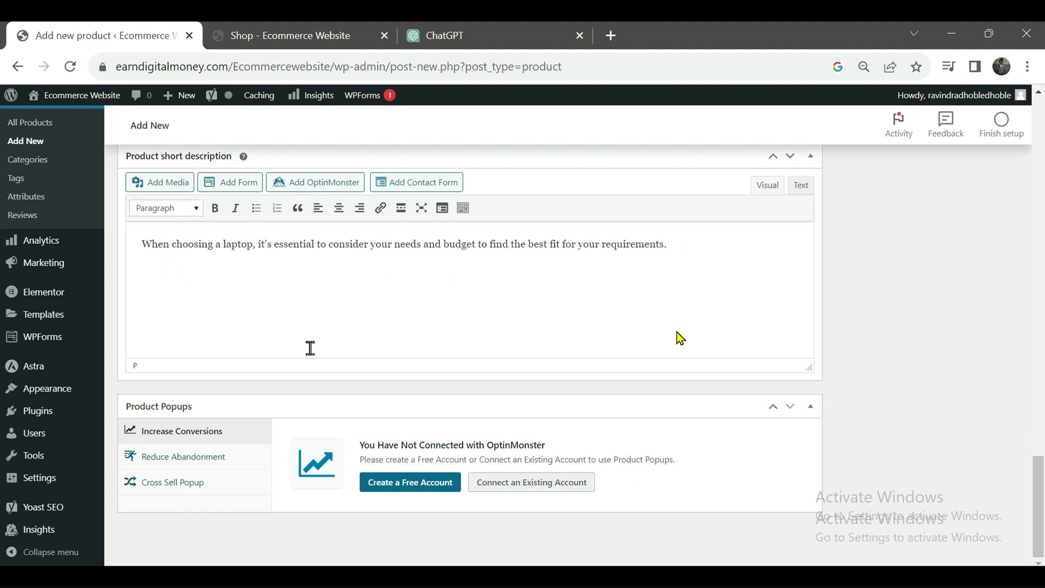
Set the Laptop's regular price to $800 and its sale price to $750 in the general product data
scroll(301, 320, up, 6)
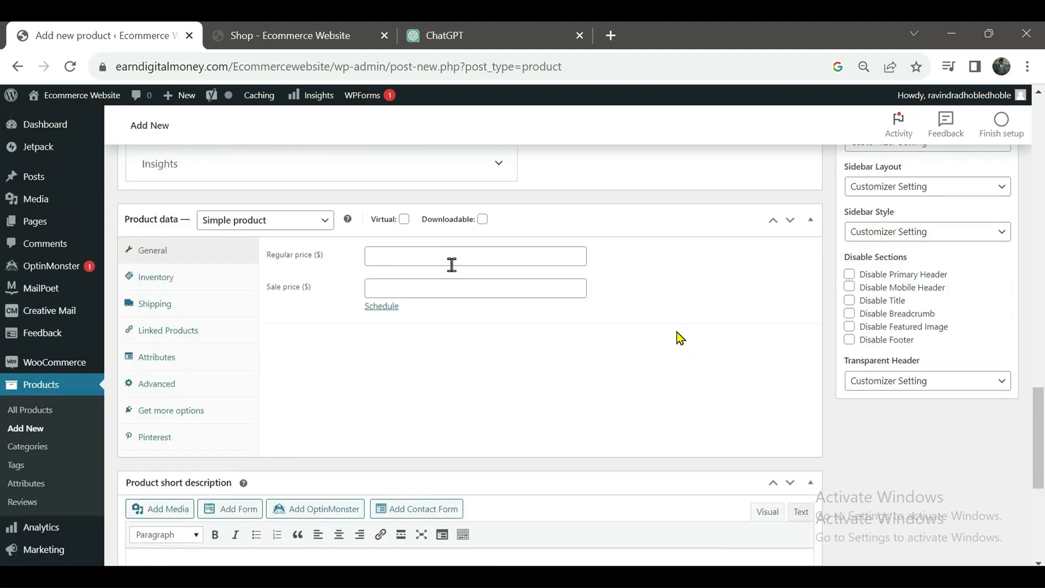
click(441, 256)
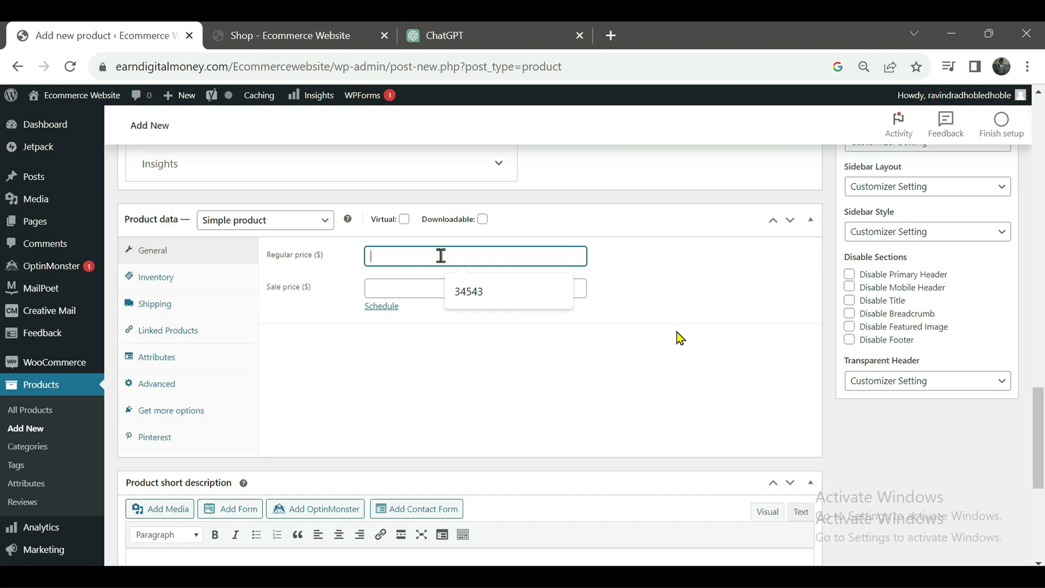
text(800)
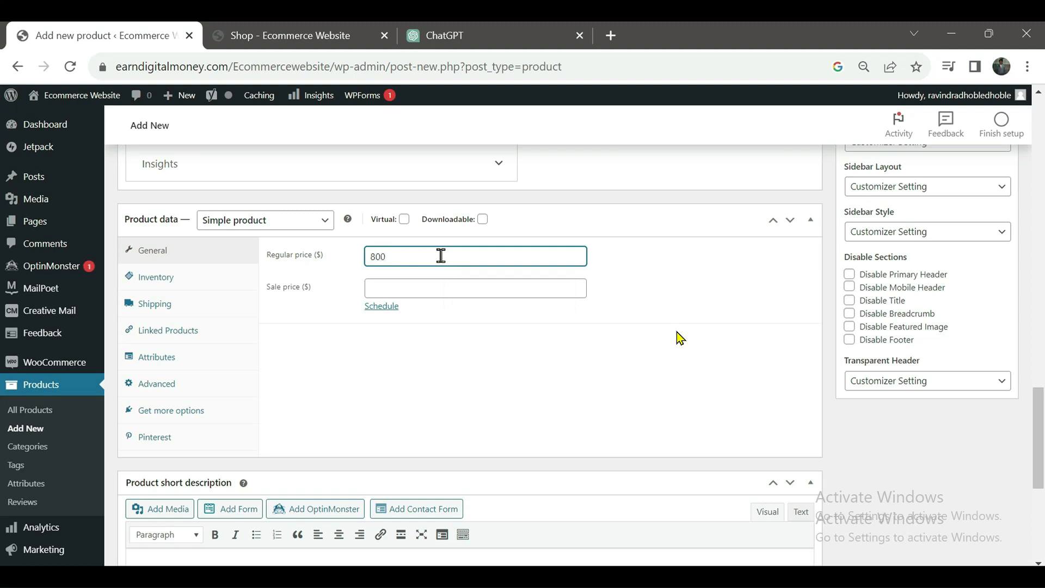
click(412, 287)
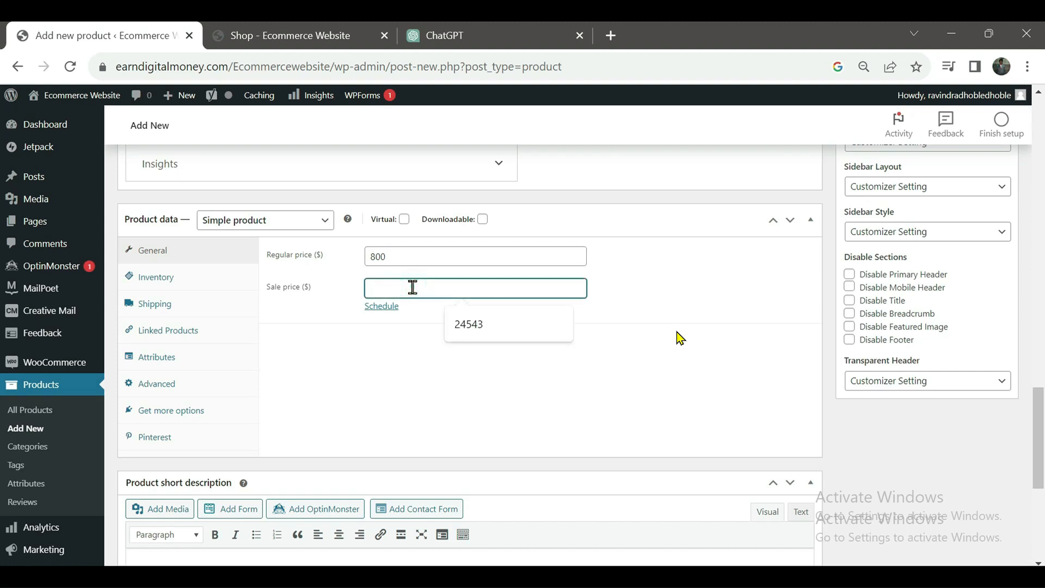
text(750)
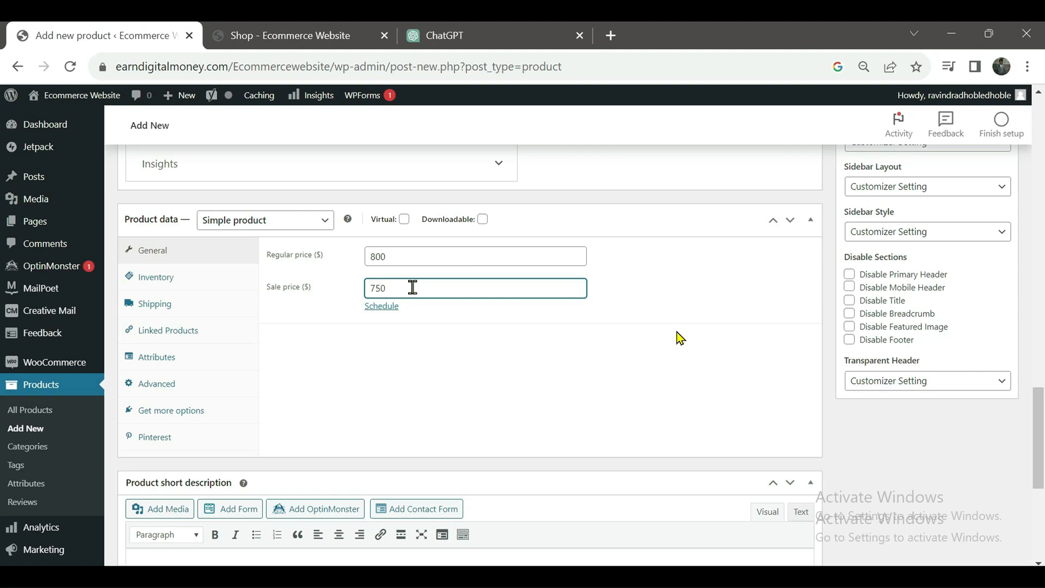
Assign the Laptop product to the "computer" category
scroll(419, 359, down, 3)
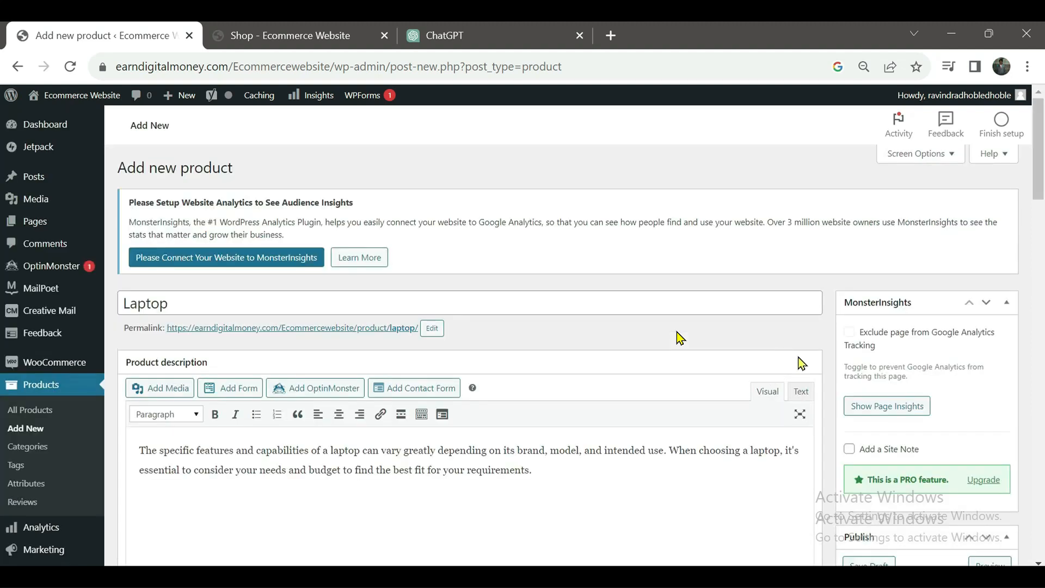
scroll(877, 404, down, 1)
scroll(877, 404, down, 5)
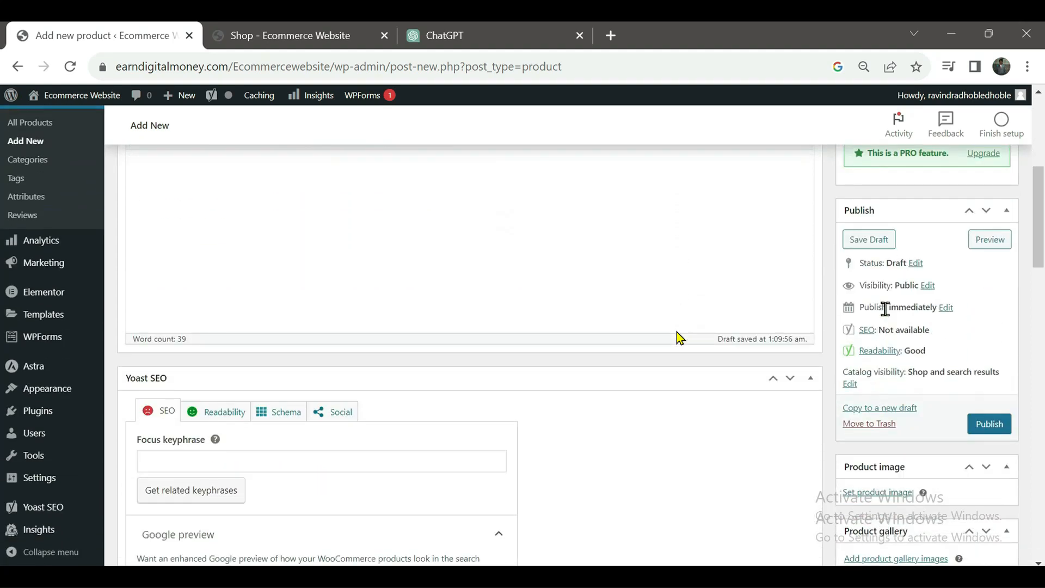
scroll(893, 455, down, 3)
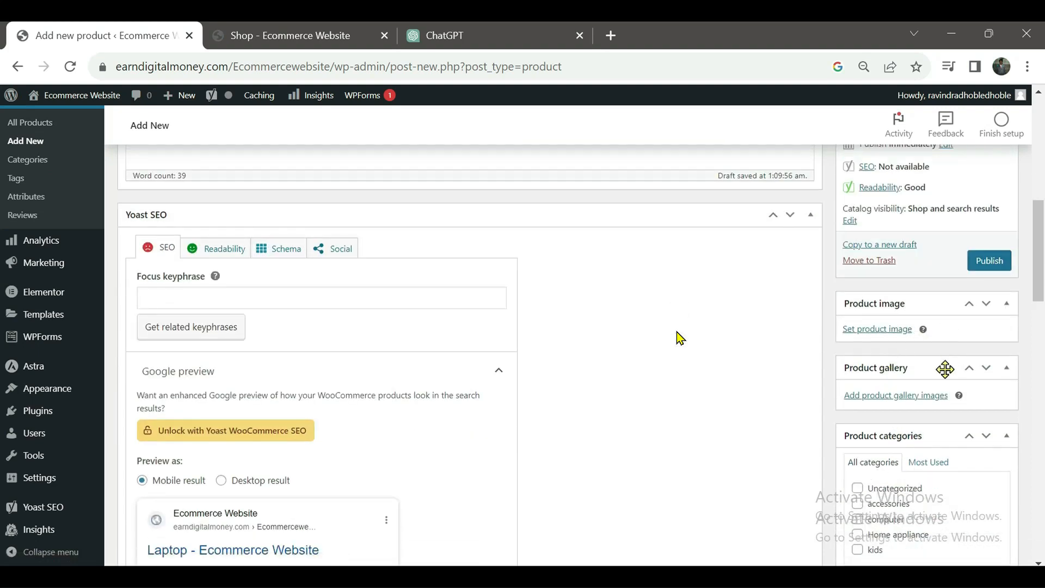
scroll(920, 410, down, 3)
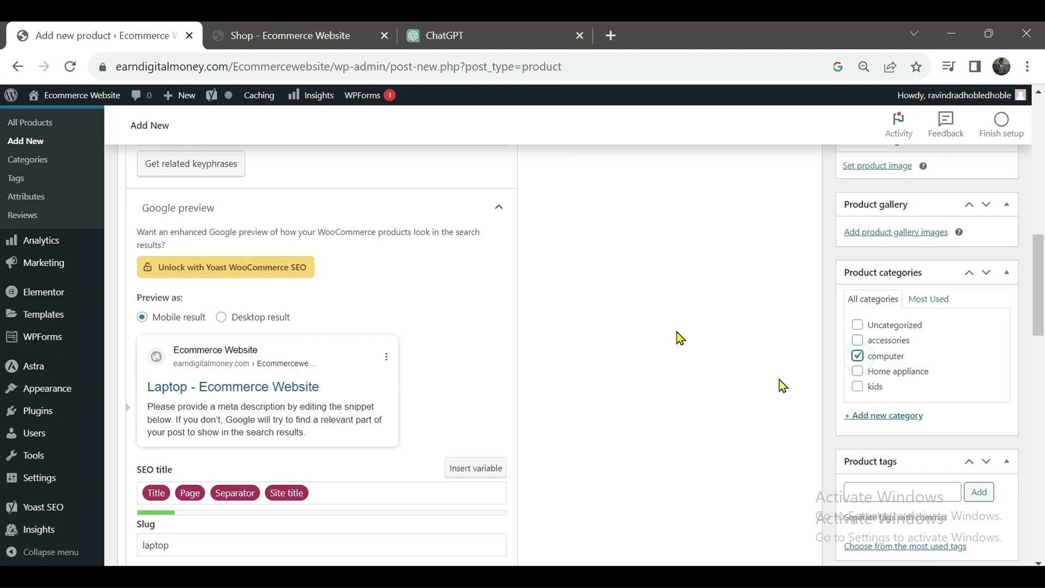
Start uploading a product image file for the Laptop and browse to the Pictures folder
scroll(912, 413, down, 3)
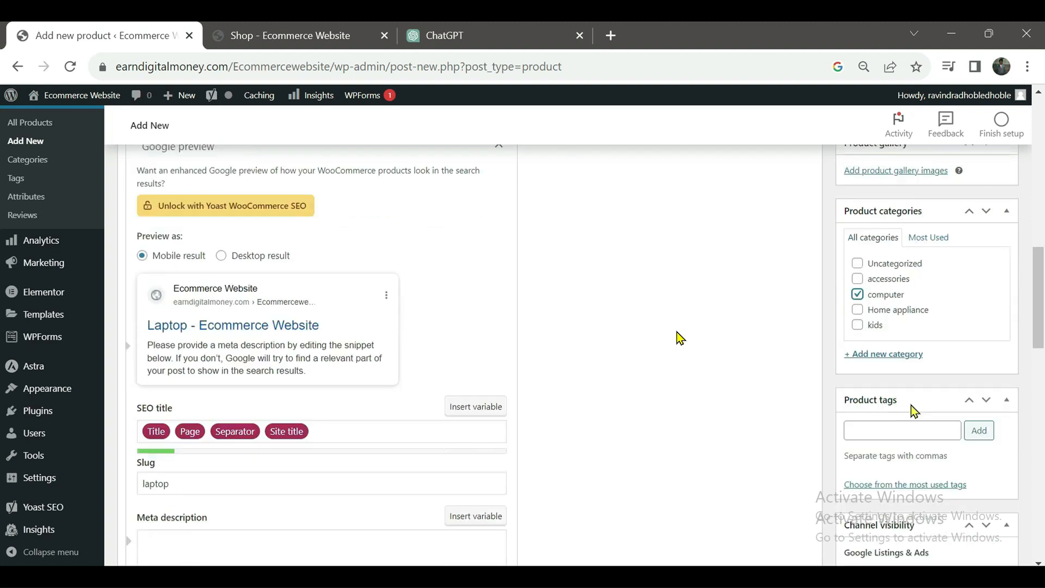
scroll(912, 403, down, 2)
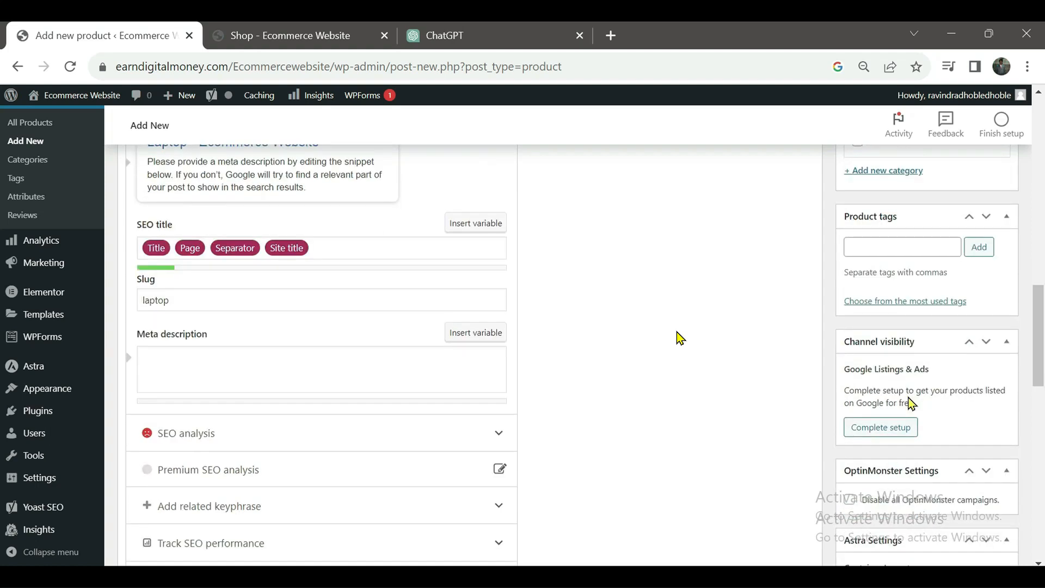
scroll(910, 403, down, 2)
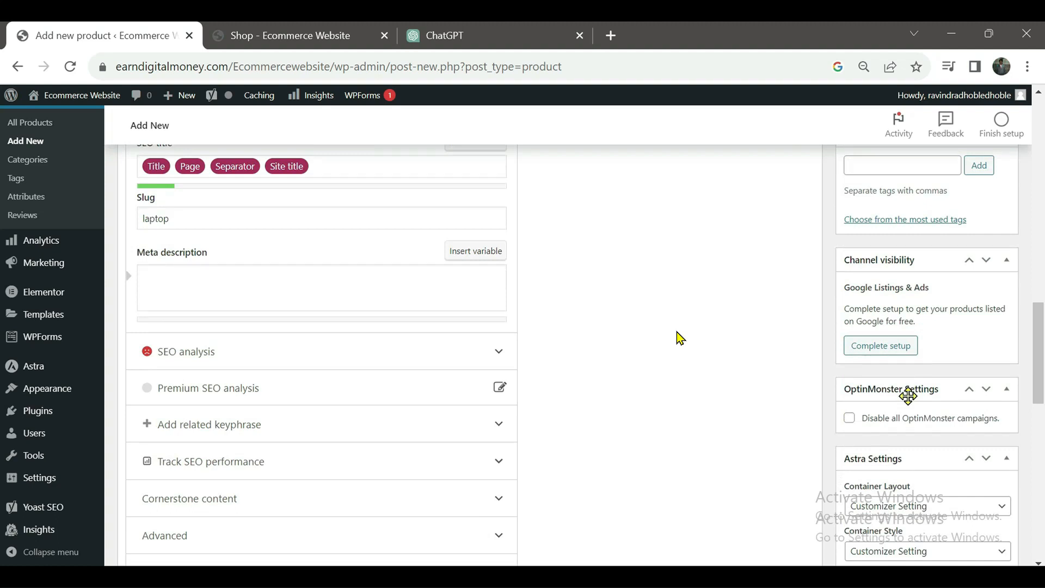
scroll(911, 403, down, 2)
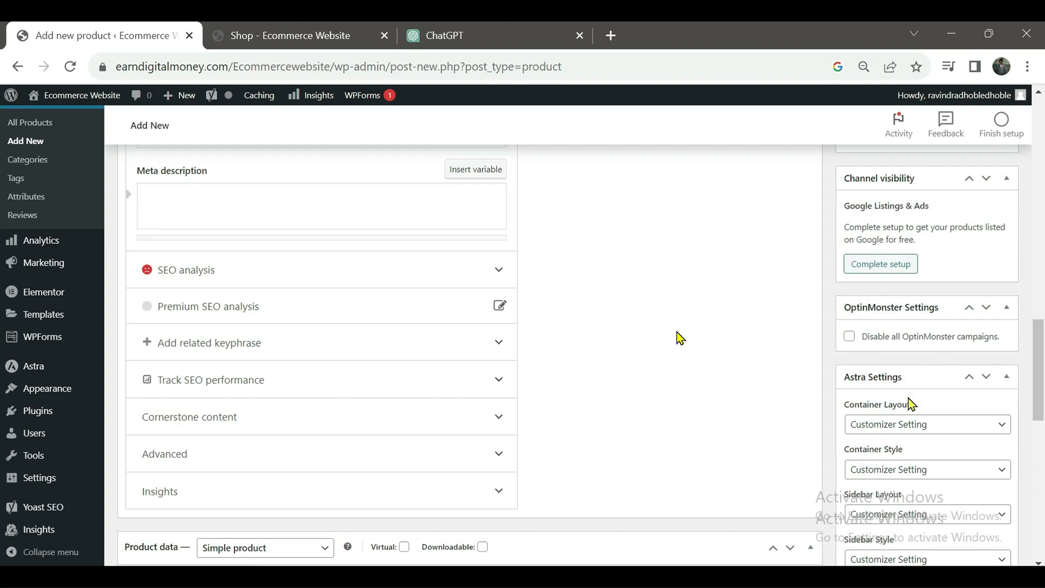
scroll(694, 412, up, 10)
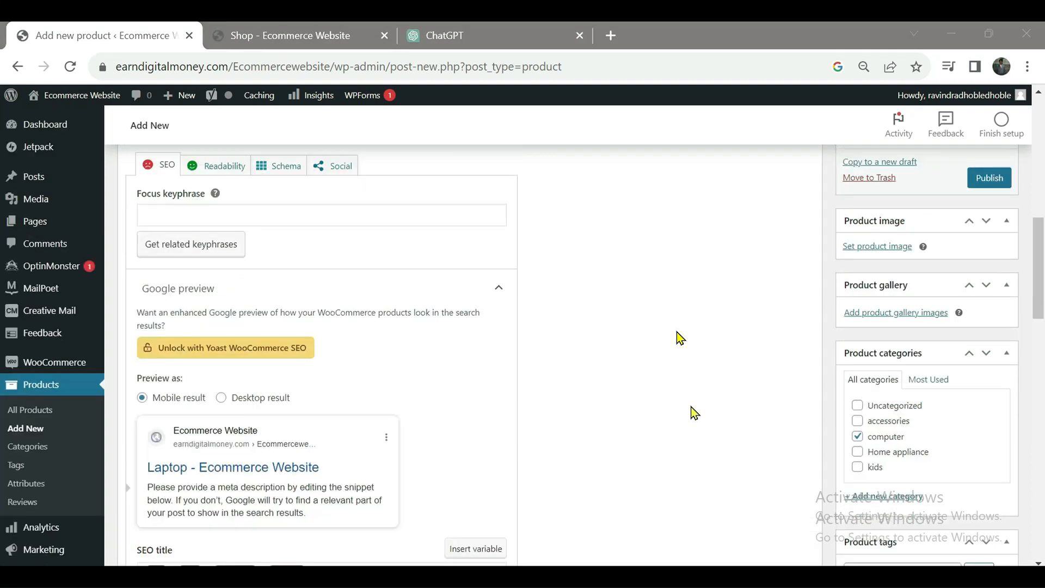
click(871, 251)
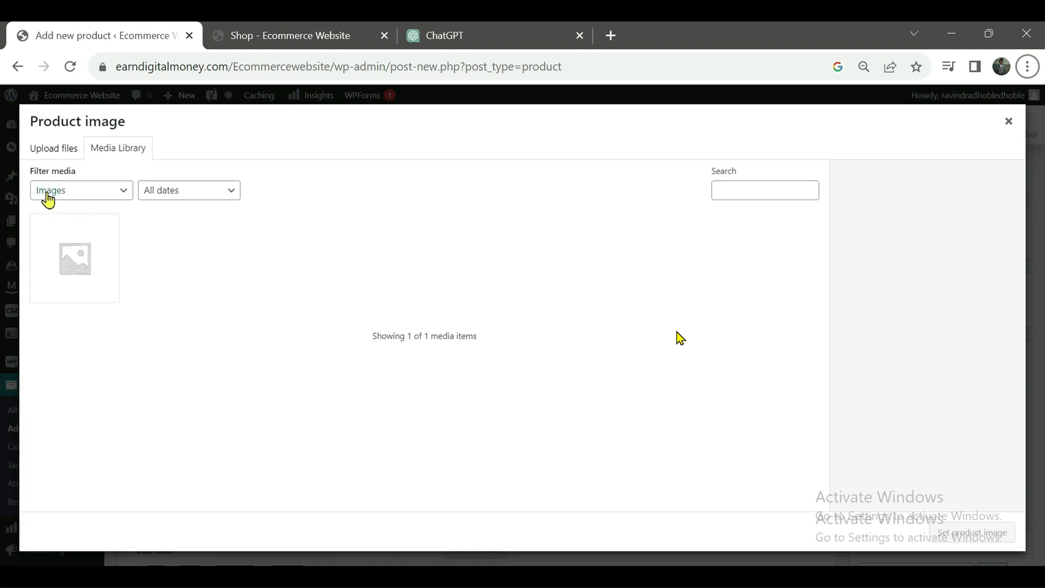
click(55, 153)
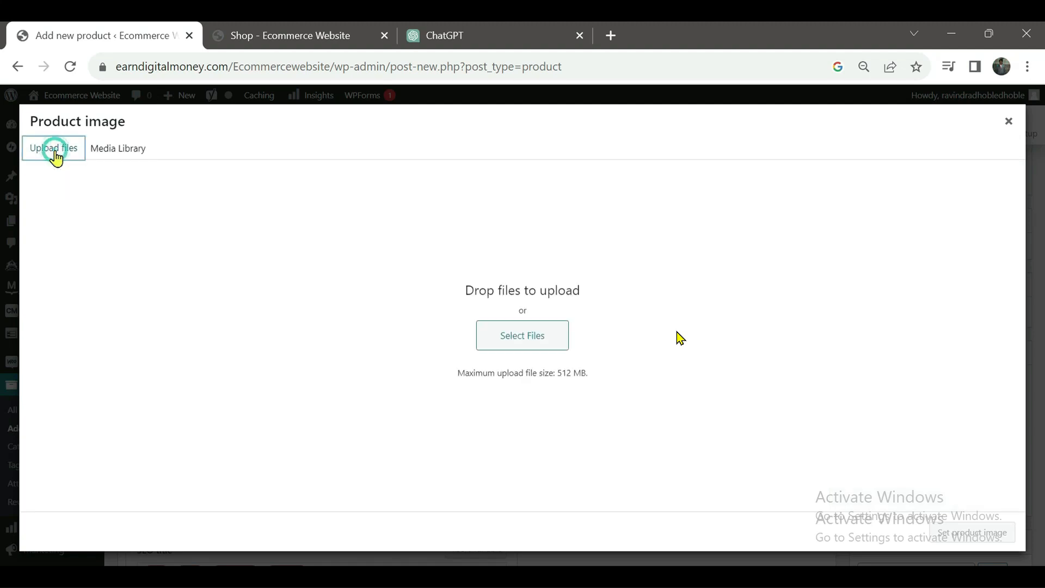
click(525, 337)
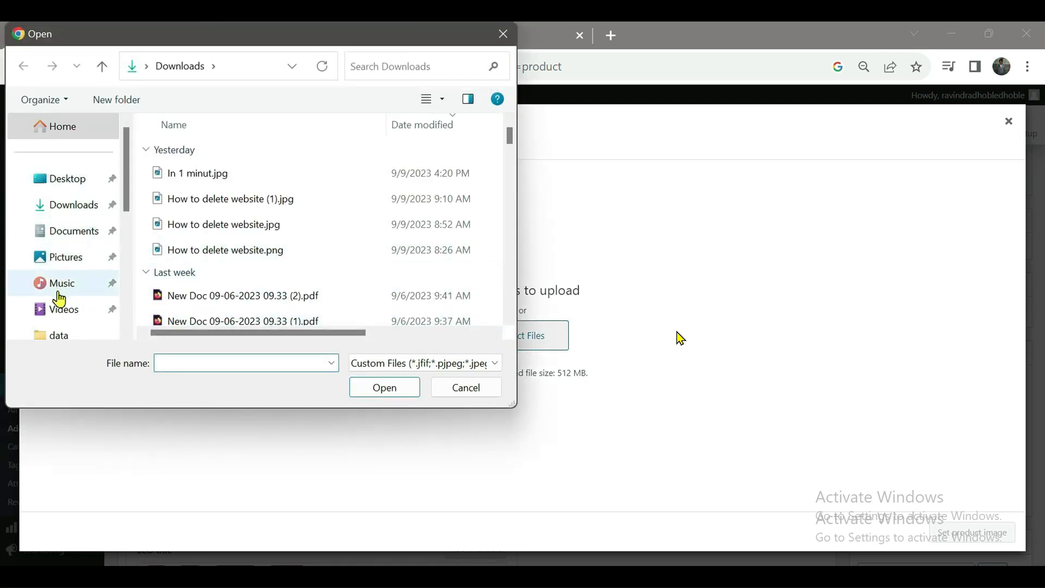
scroll(60, 303, down, 1)
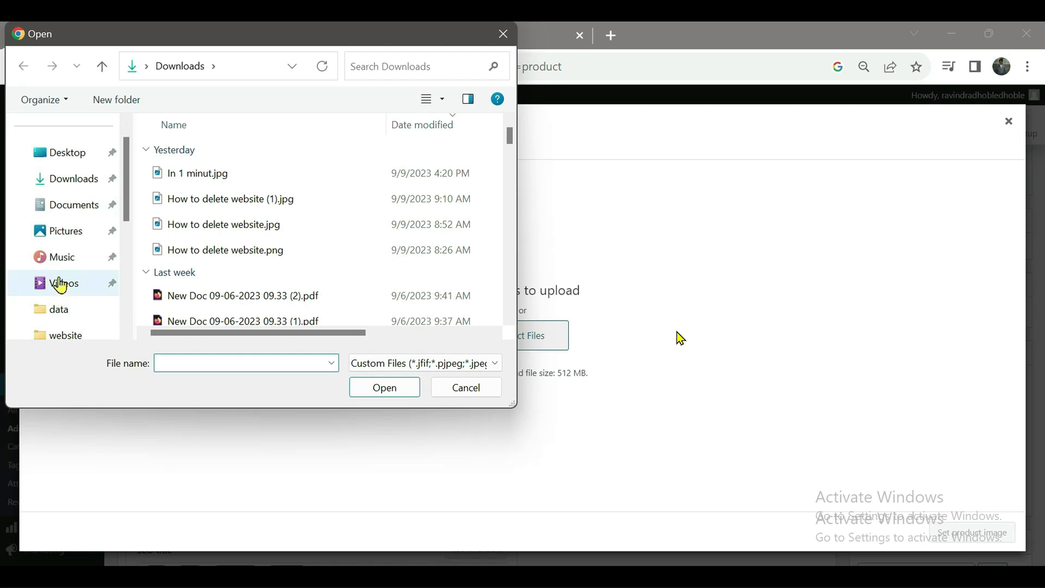
click(65, 242)
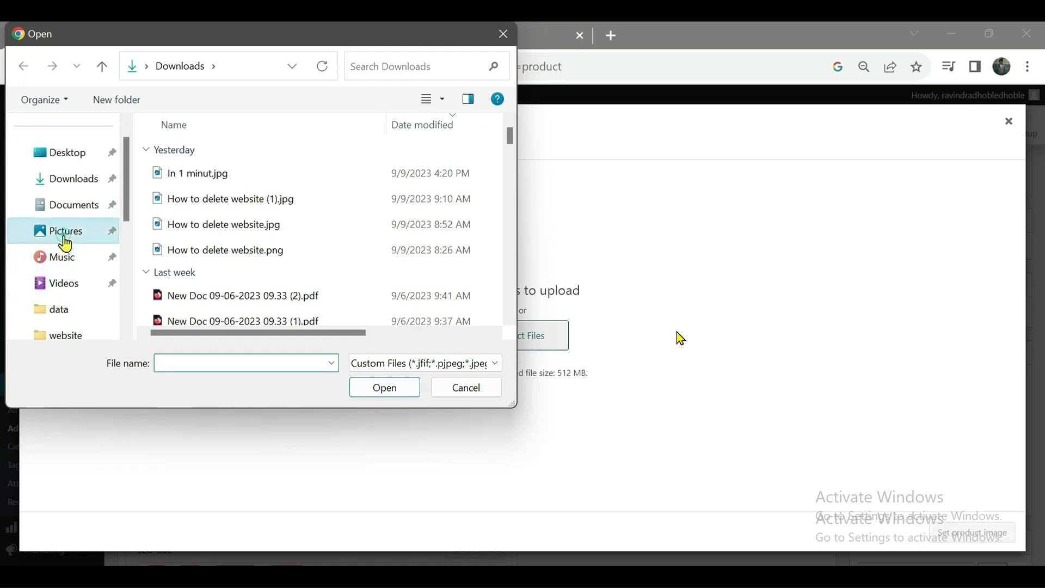
click(385, 396)
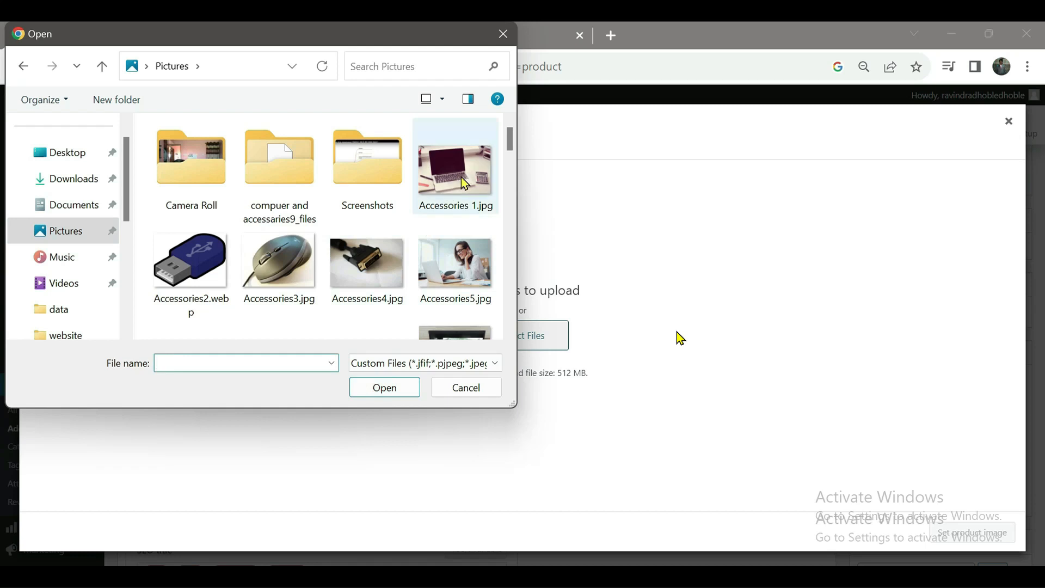
Select the laptop photos "Accessories 1.jpg", "compuer and accessaries (3) - Copy.jpg" and "compuer and accessaries (3).jpg" for upload
scroll(384, 275, down, 5)
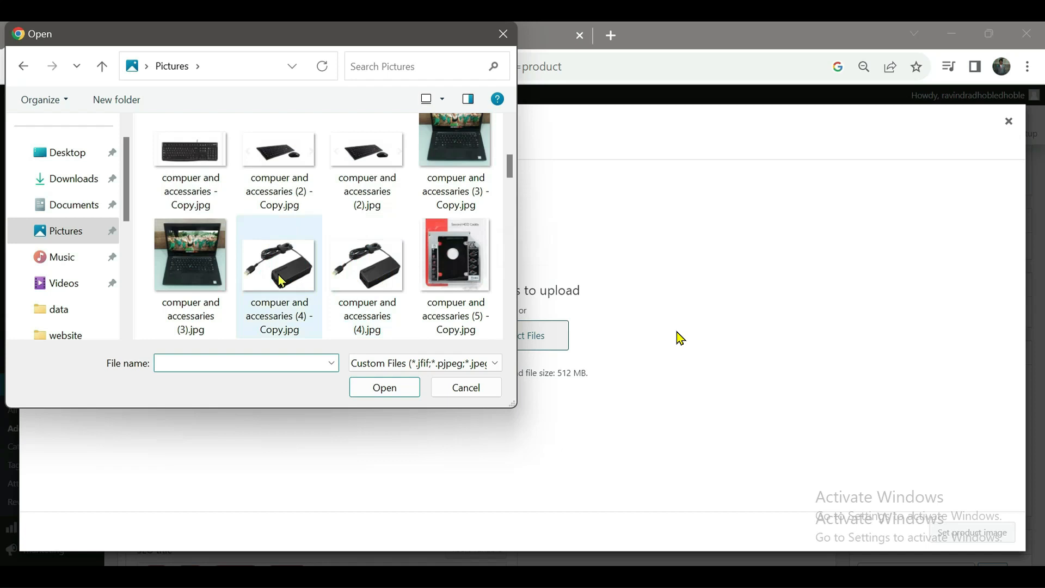
scroll(384, 207, up, 3)
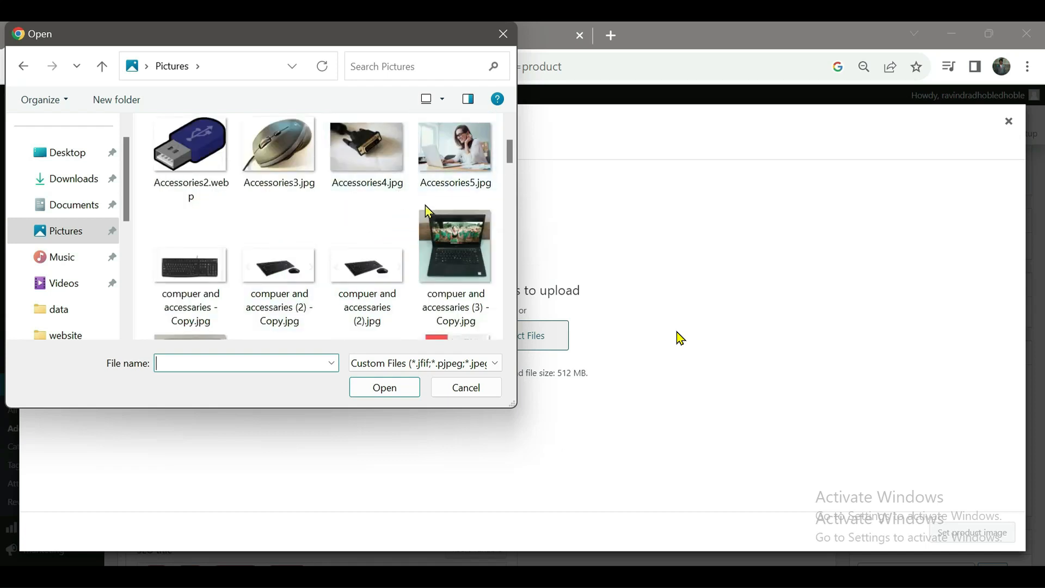
scroll(430, 210, up, 3)
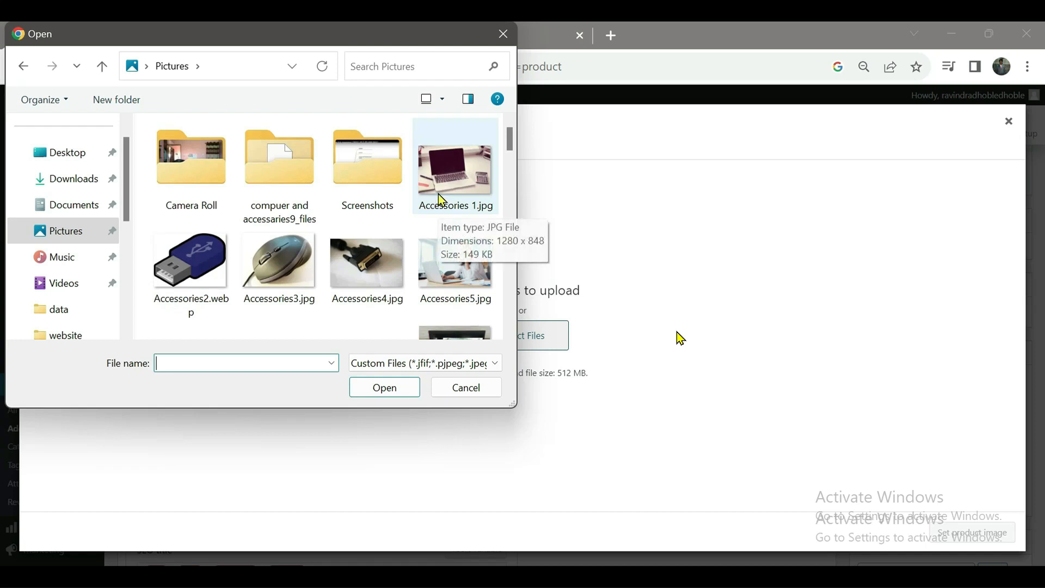
click(442, 185)
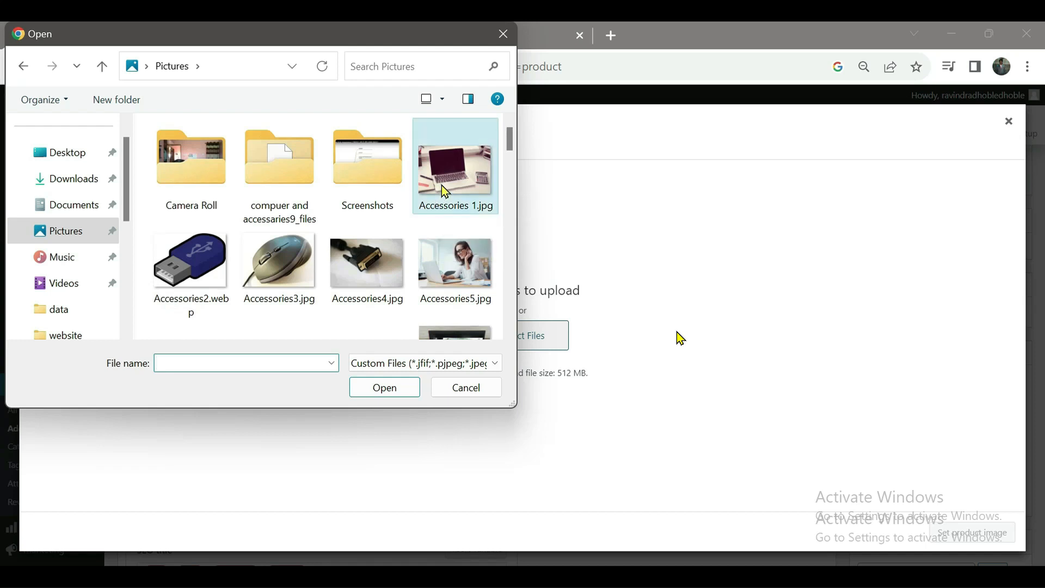
scroll(221, 275, down, 3)
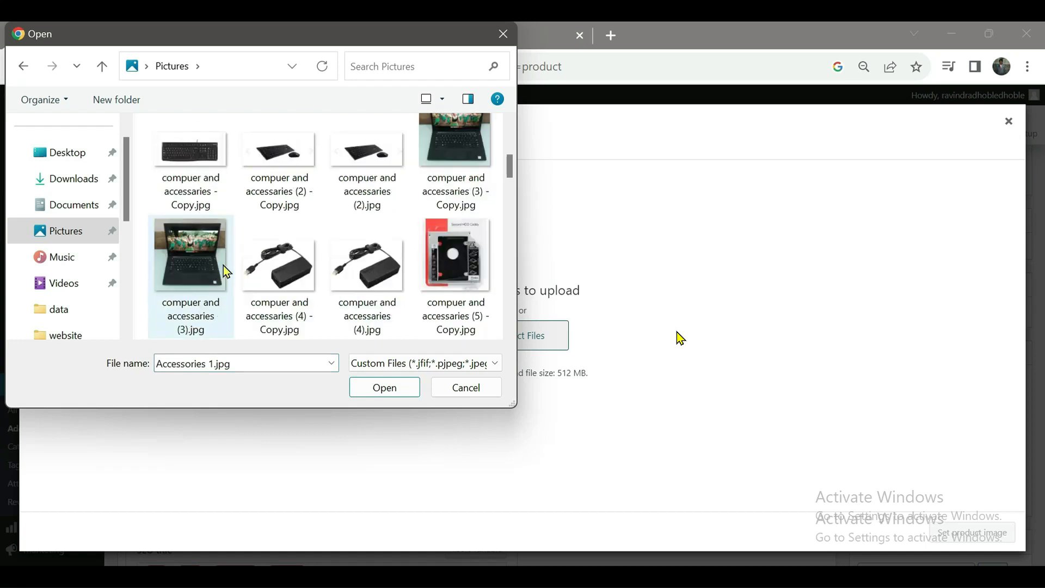
click(442, 154)
ctrl+click(196, 281)
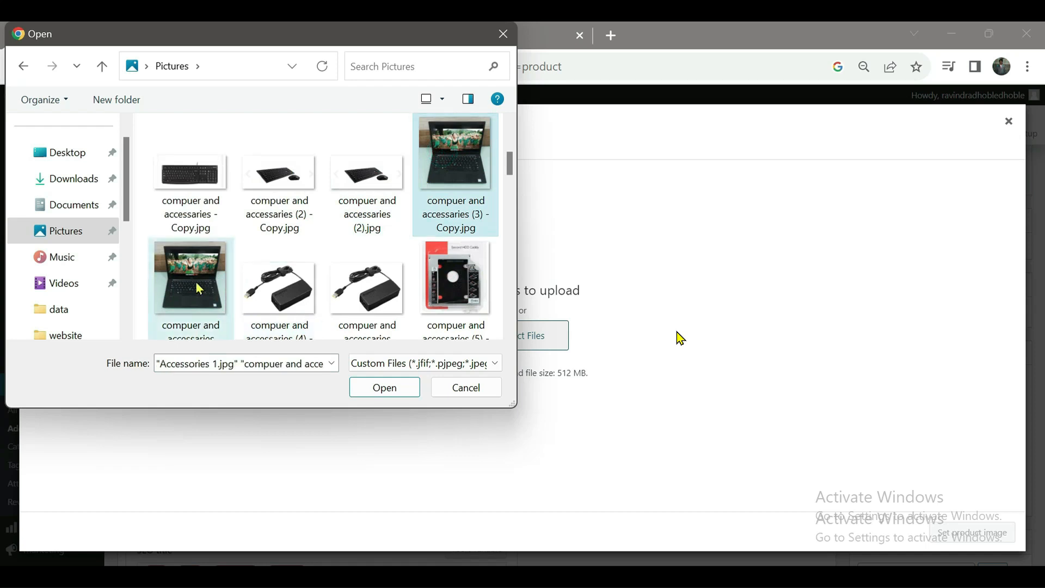
Add the monitor photos "compuer and accessaries (6).jpg", "(7).jpg" and "(8).jpg" to the upload selection
scroll(234, 238, up, 2)
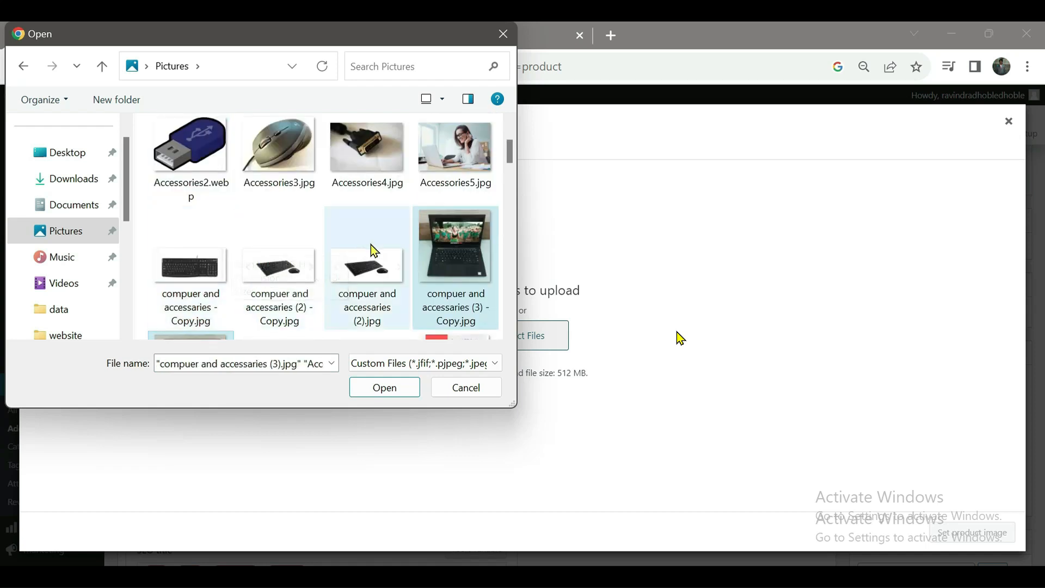
scroll(256, 245, down, 4)
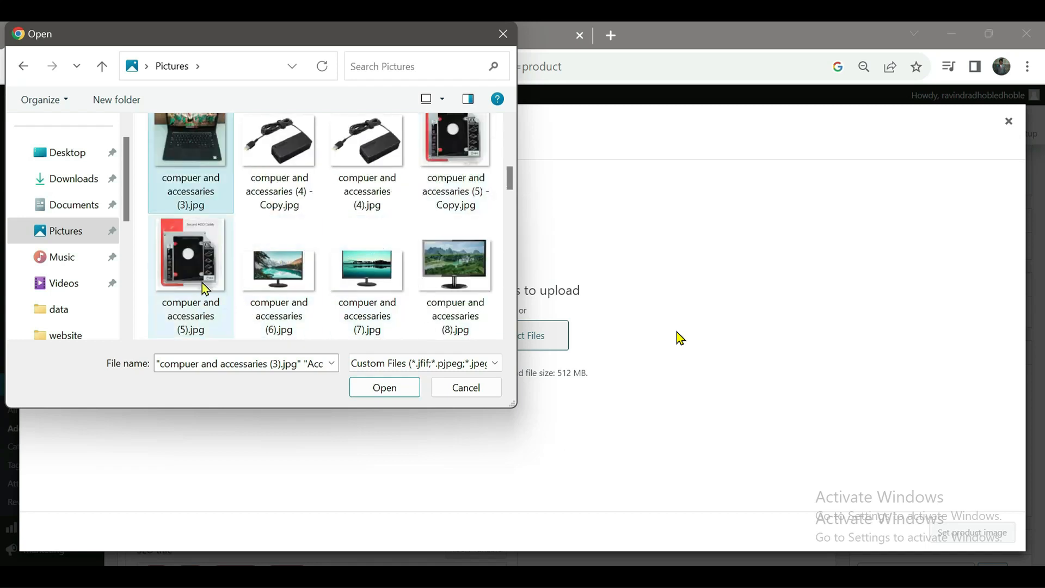
ctrl+click(278, 291)
ctrl+click(381, 281)
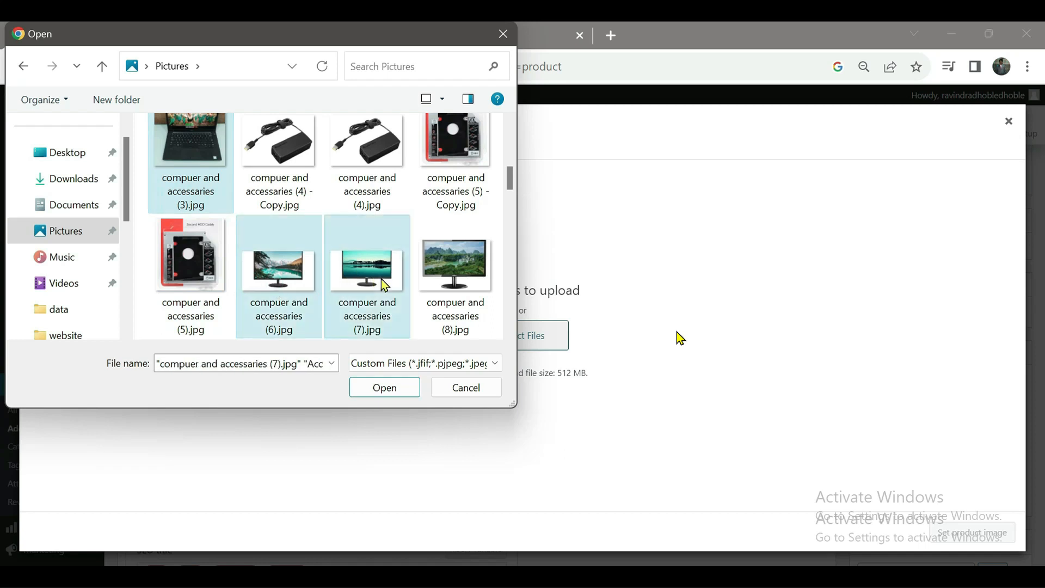
ctrl+click(442, 277)
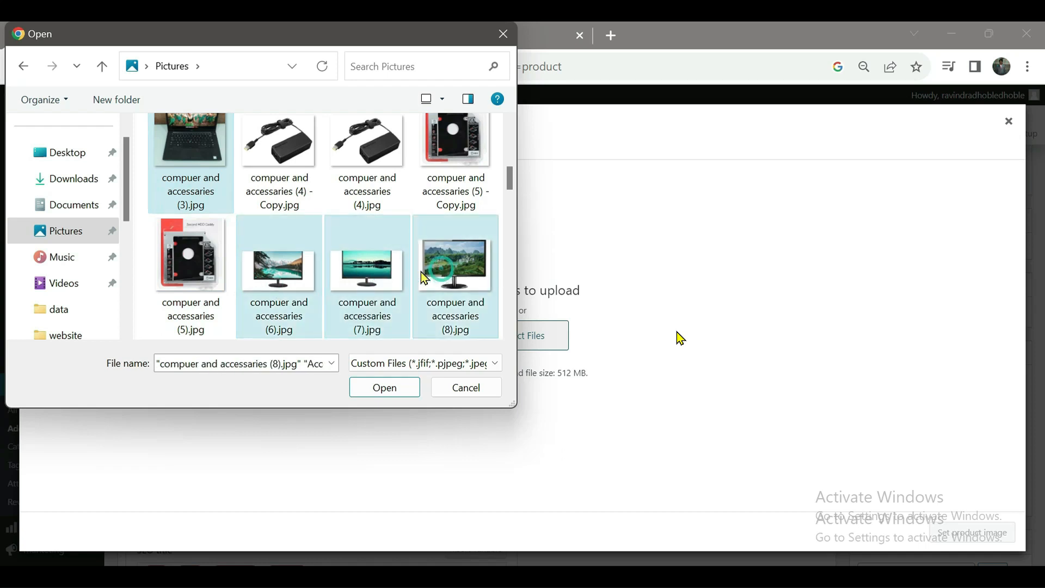
Add "compuer and accessaries (20).jpg" and the dark laptop photo starting with "e5e61e33" to the selection and upload all chosen files
scroll(370, 280, down, 2)
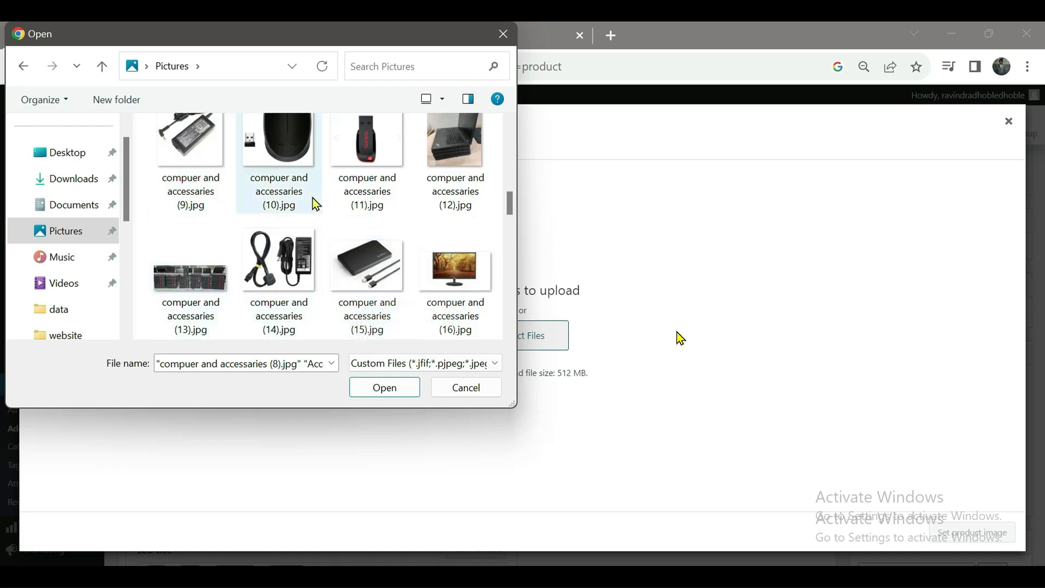
scroll(321, 198, down, 2)
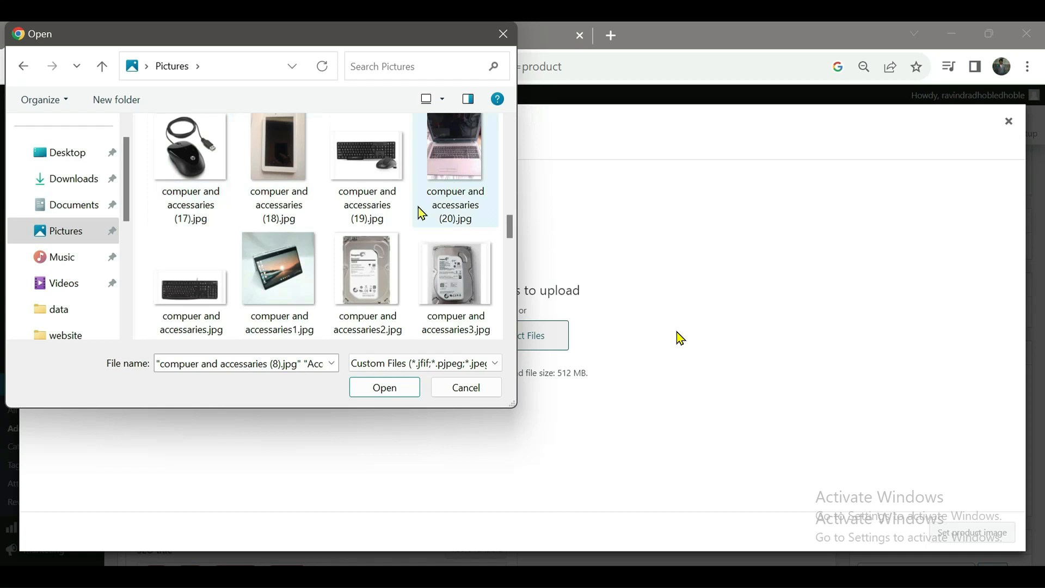
ctrl+click(449, 173)
scroll(315, 238, down, 2)
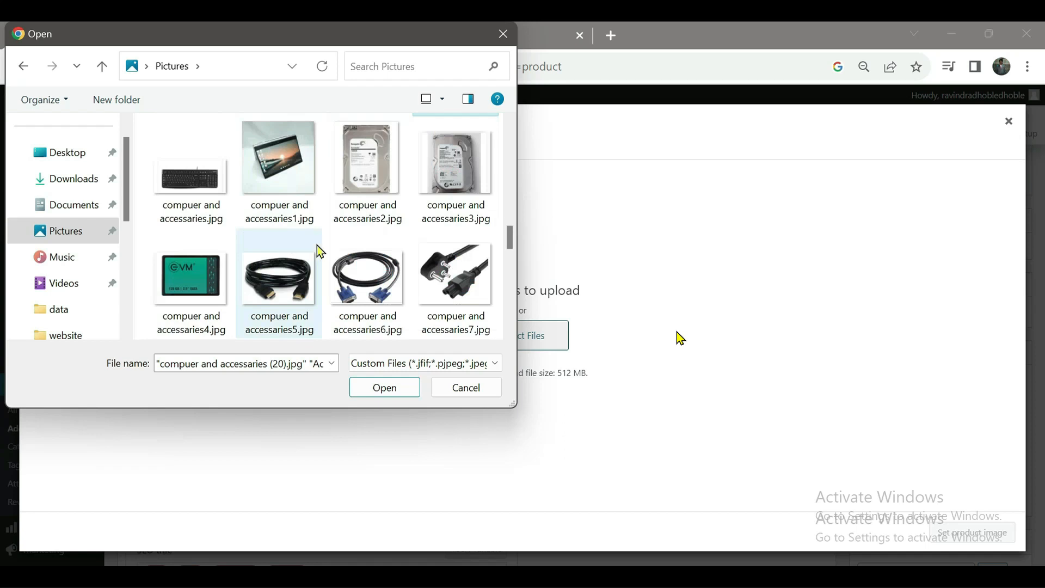
scroll(318, 248, down, 3)
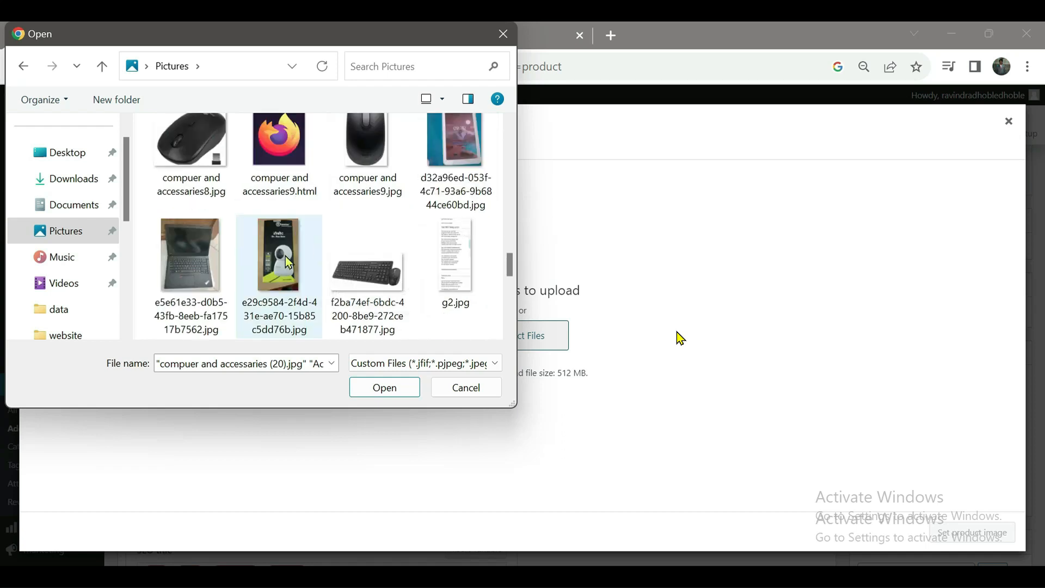
click(192, 283)
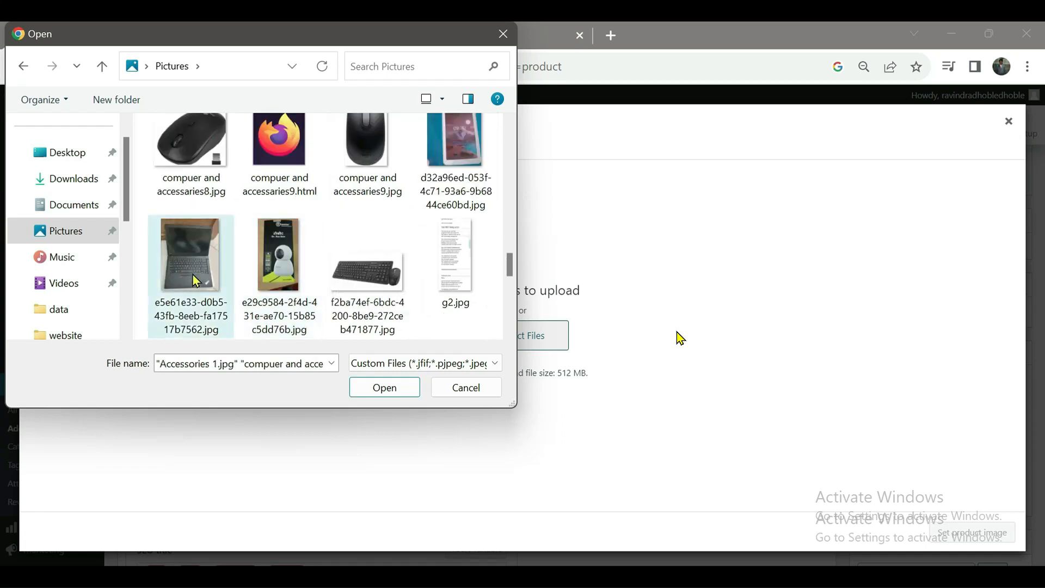
scroll(381, 226, down, 3)
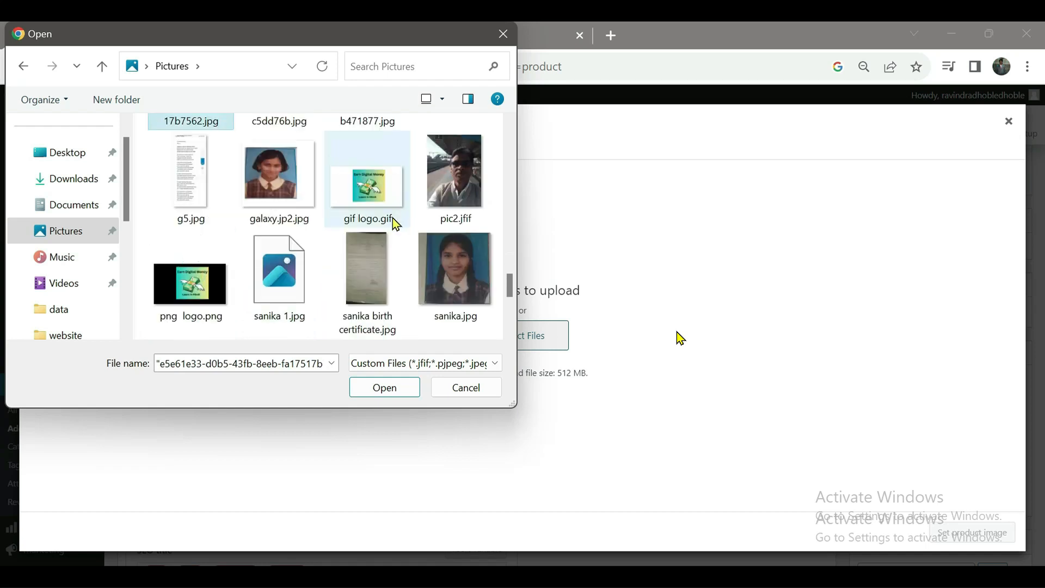
scroll(350, 267, down, 3)
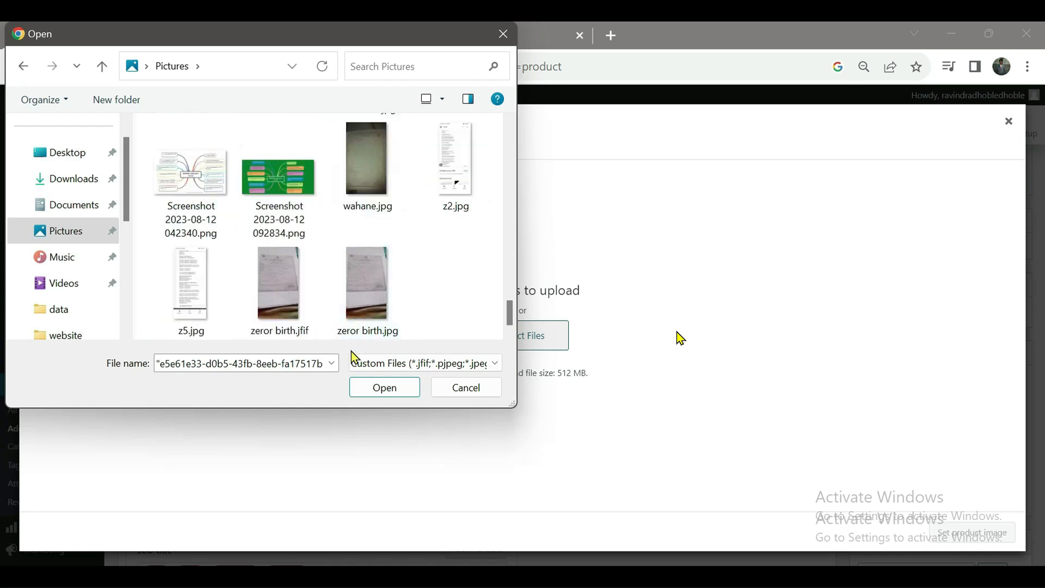
click(385, 390)
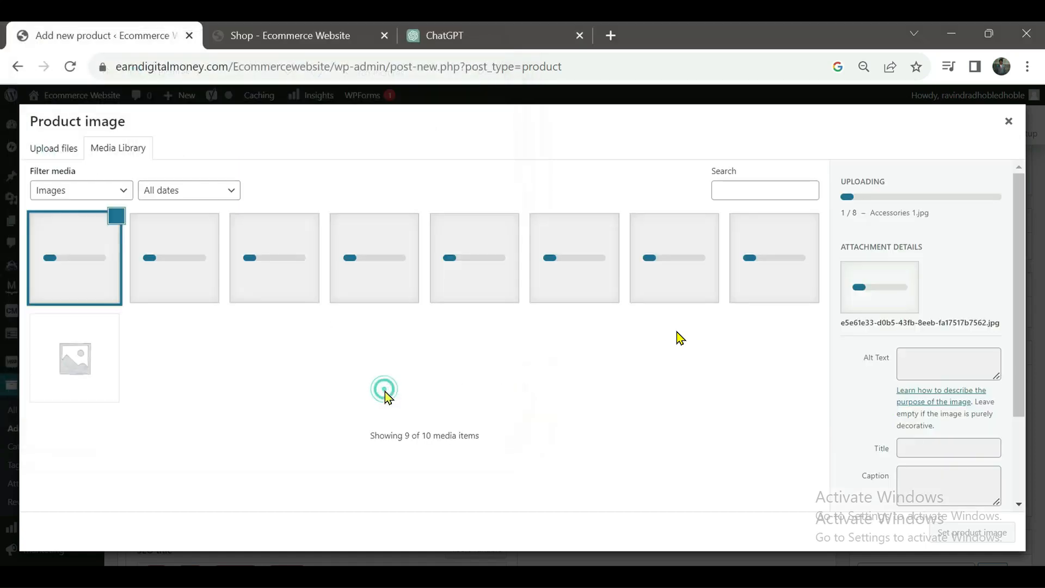
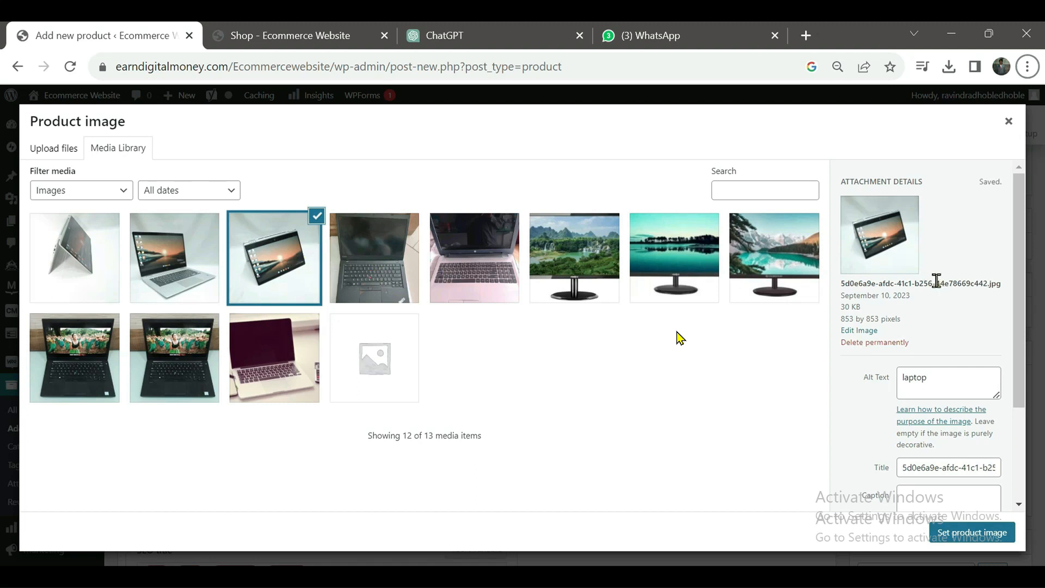
Set the selected convertible laptop photo as the product image and publish the Laptop product
scroll(899, 402, down, 3)
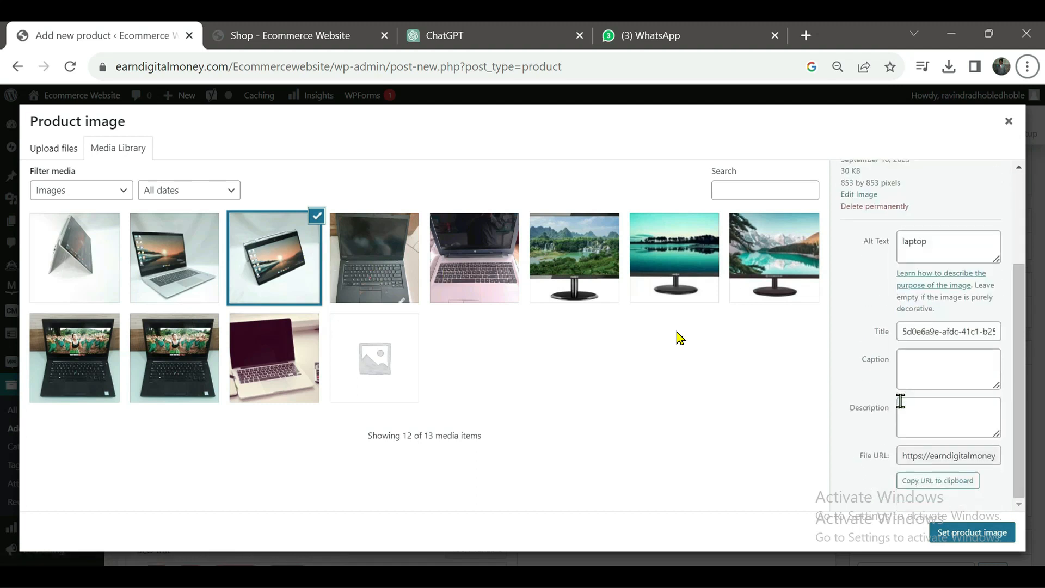
click(964, 534)
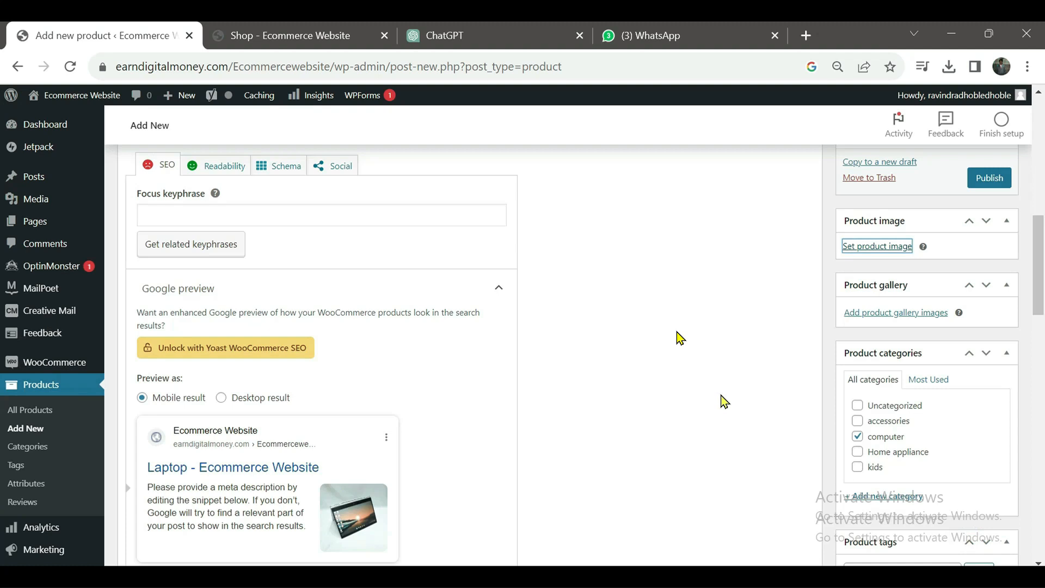
scroll(632, 434, down, 1)
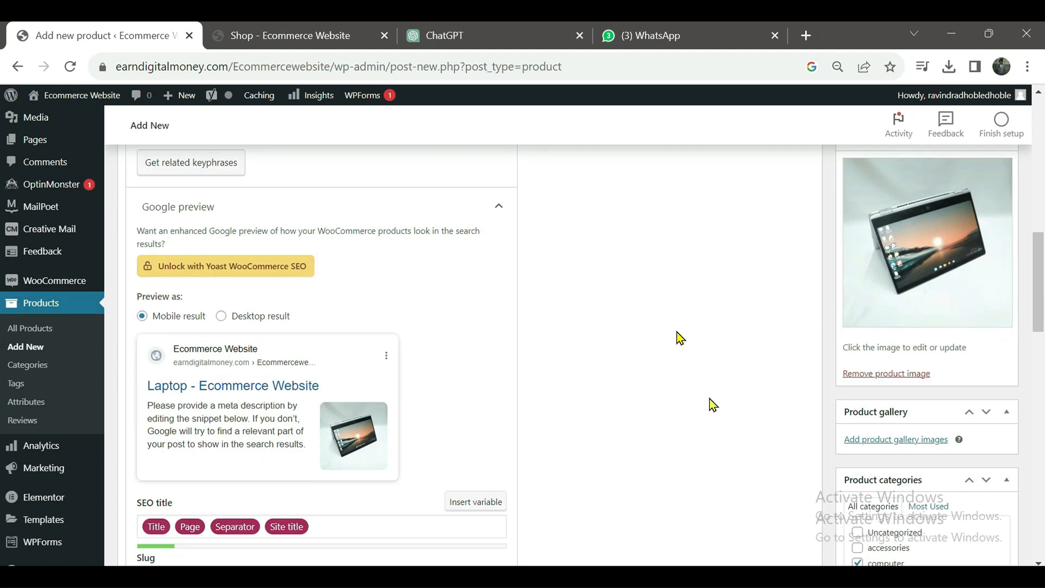
scroll(712, 370, up, 2)
scroll(742, 410, down, 3)
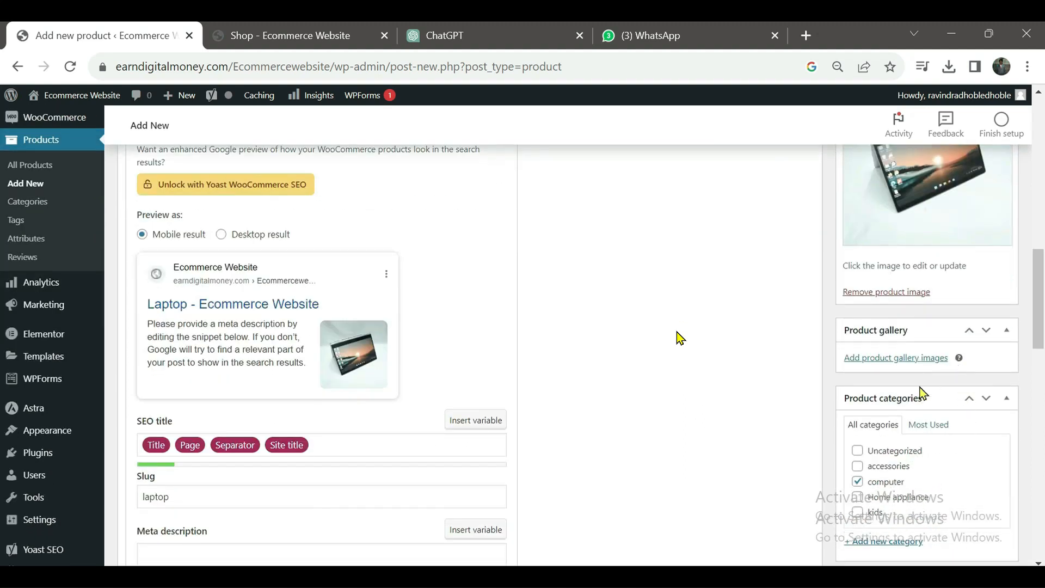
scroll(878, 367, up, 5)
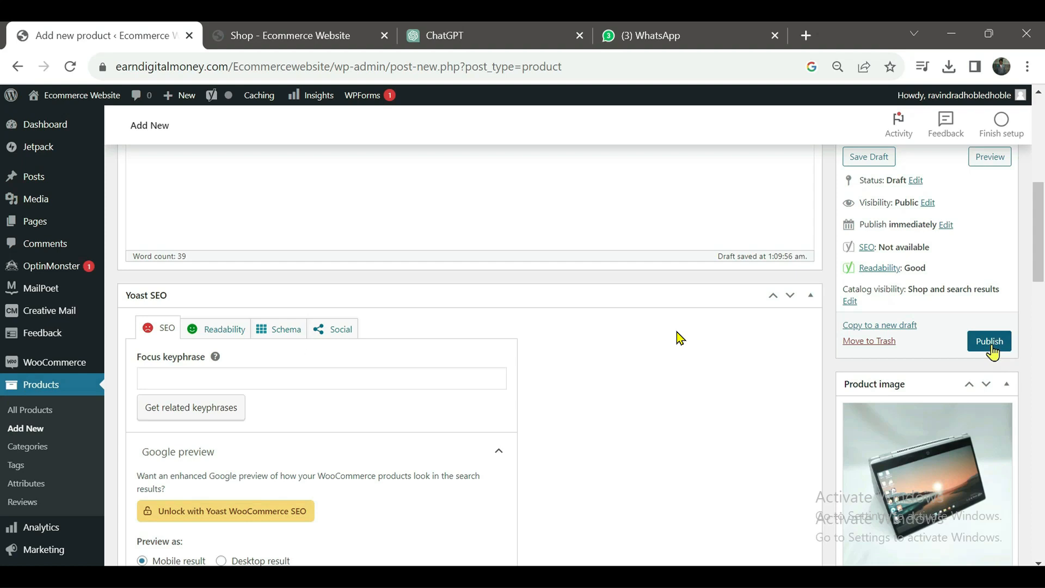
click(991, 347)
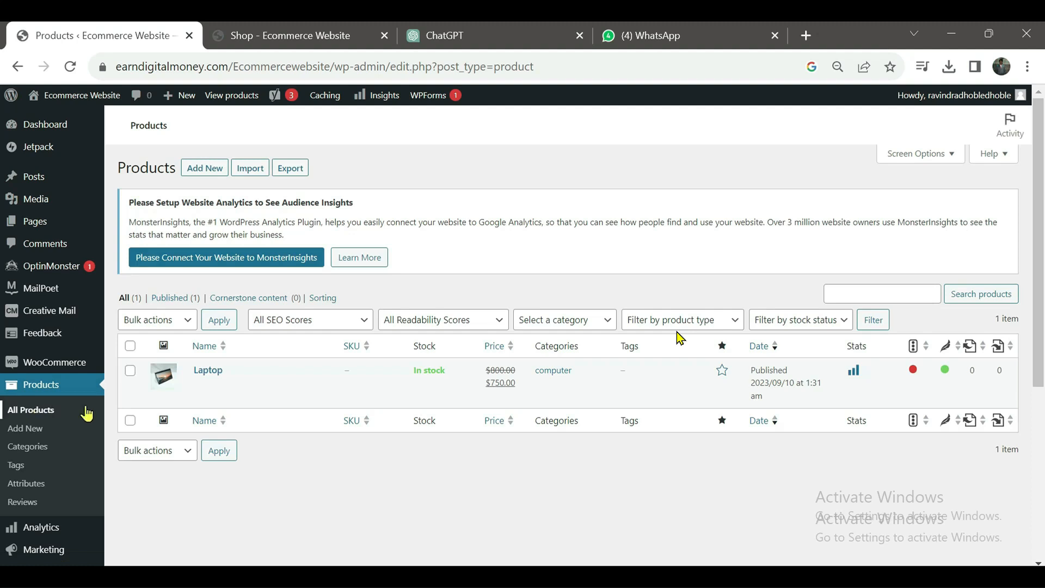
View the published Laptop page in the store, check its price and descriptions, and open the Cart page
mouse_move(153, 382)
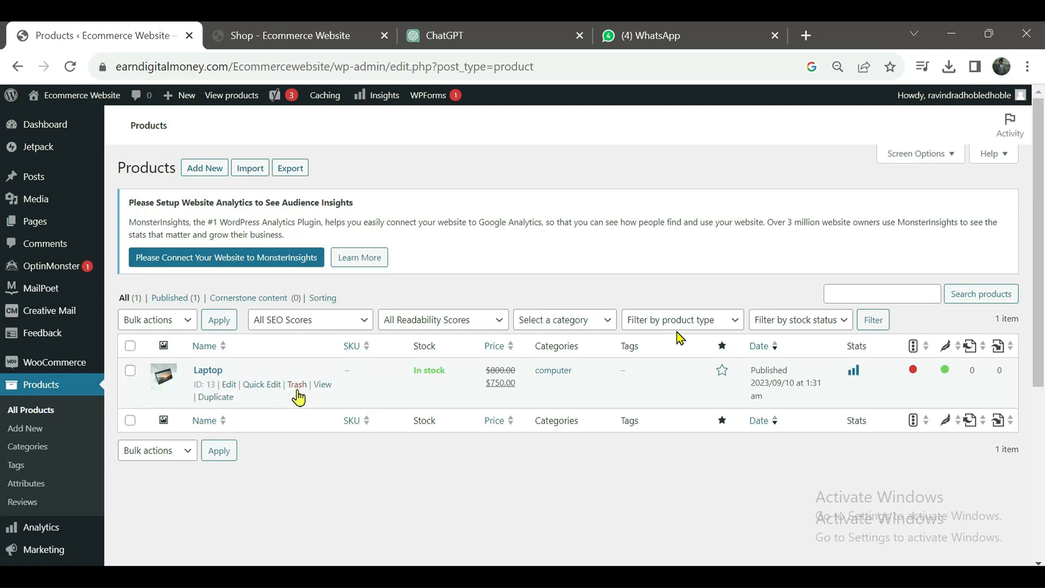
click(326, 386)
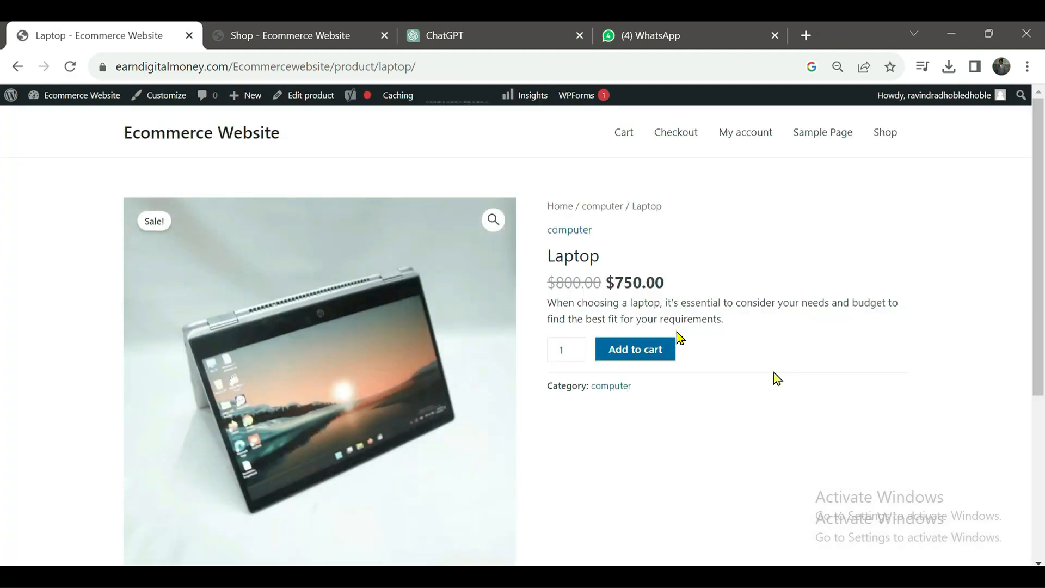
scroll(777, 379, down, 5)
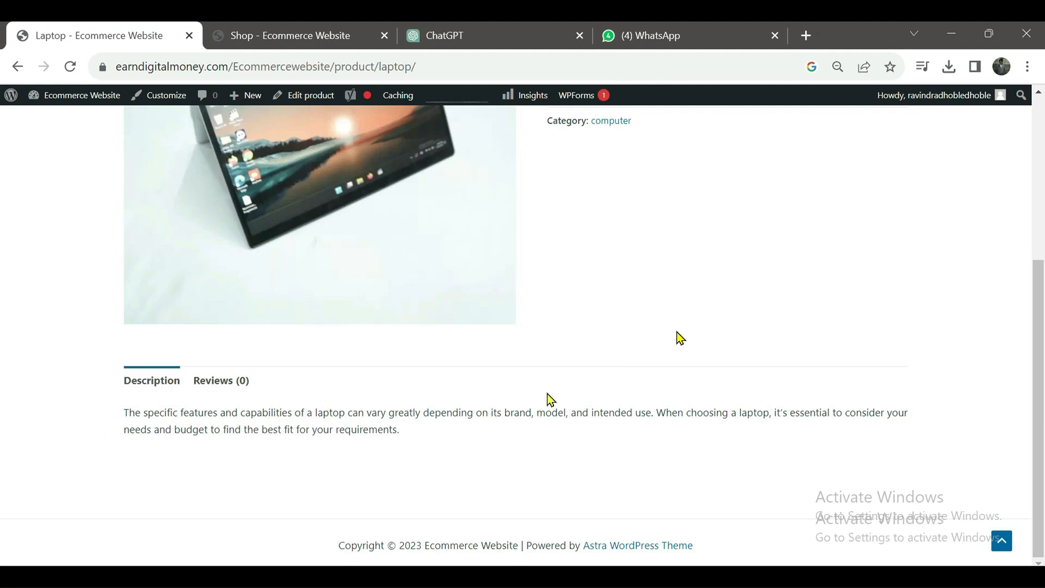
scroll(617, 349, up, 5)
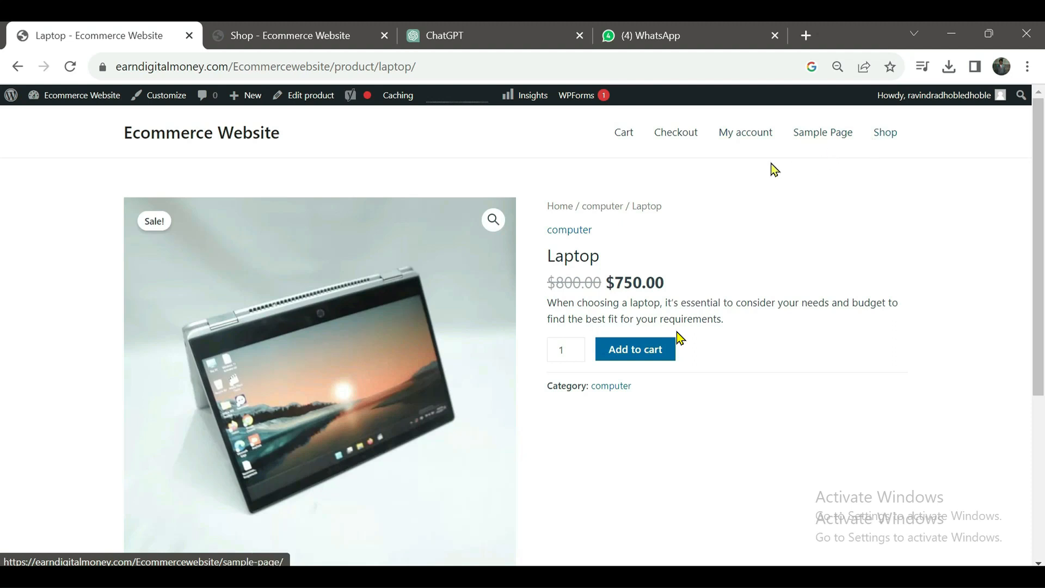
click(625, 140)
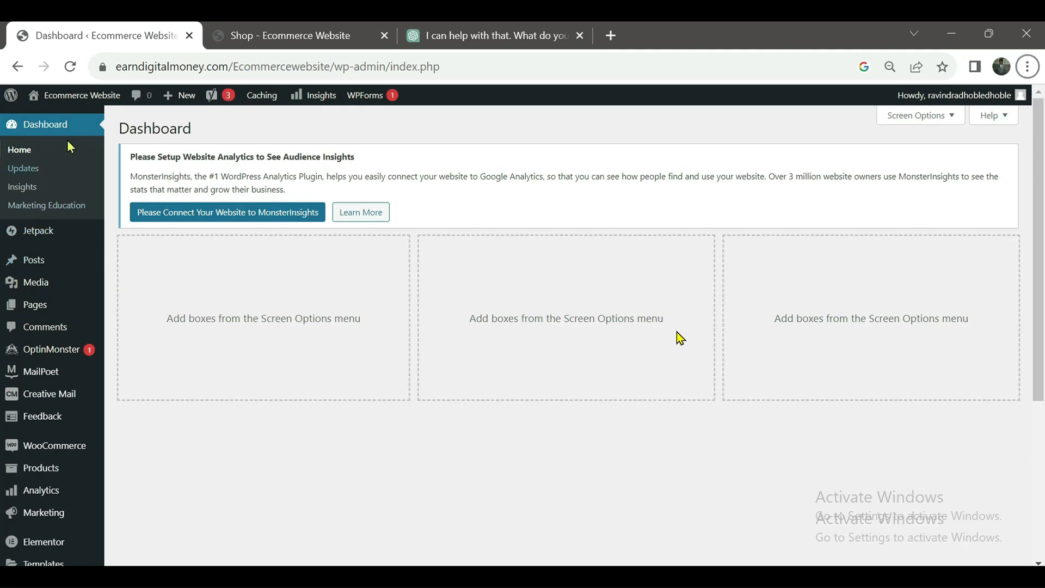
Open the general WooCommerce settings from the site's admin dashboard
click(25, 129)
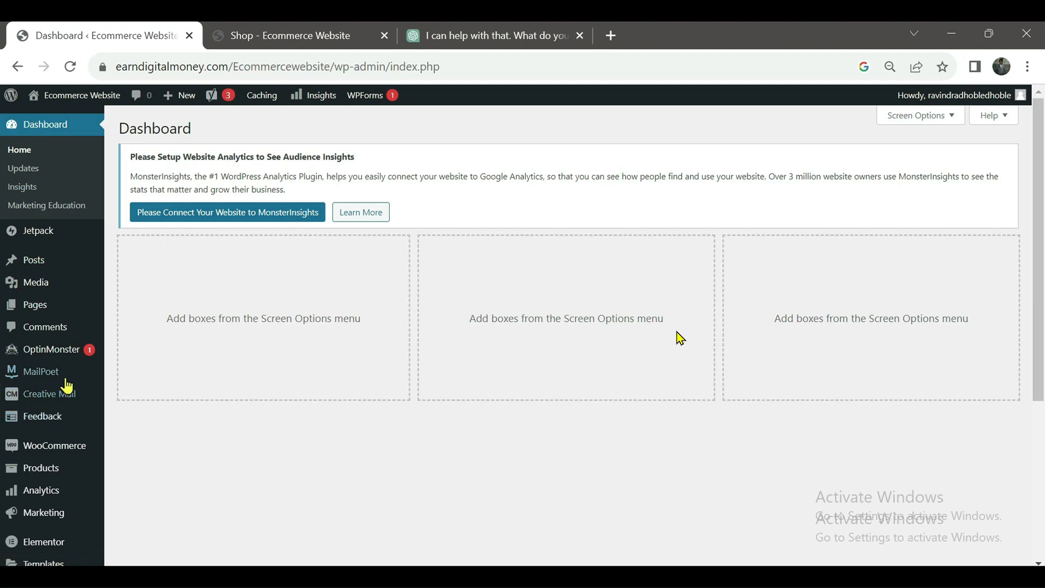
mouse_move(62, 355)
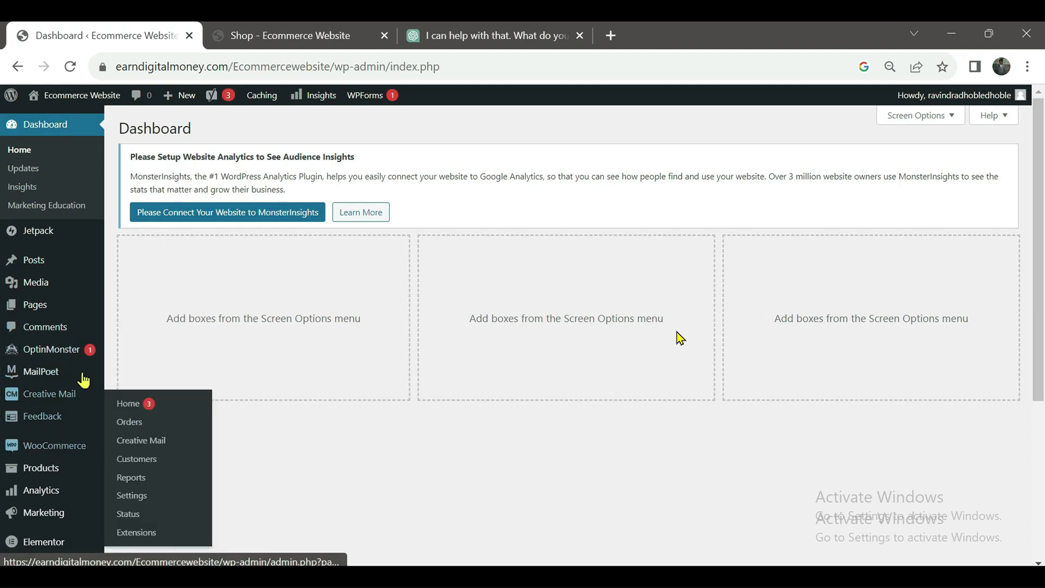
scroll(60, 250, down, 5)
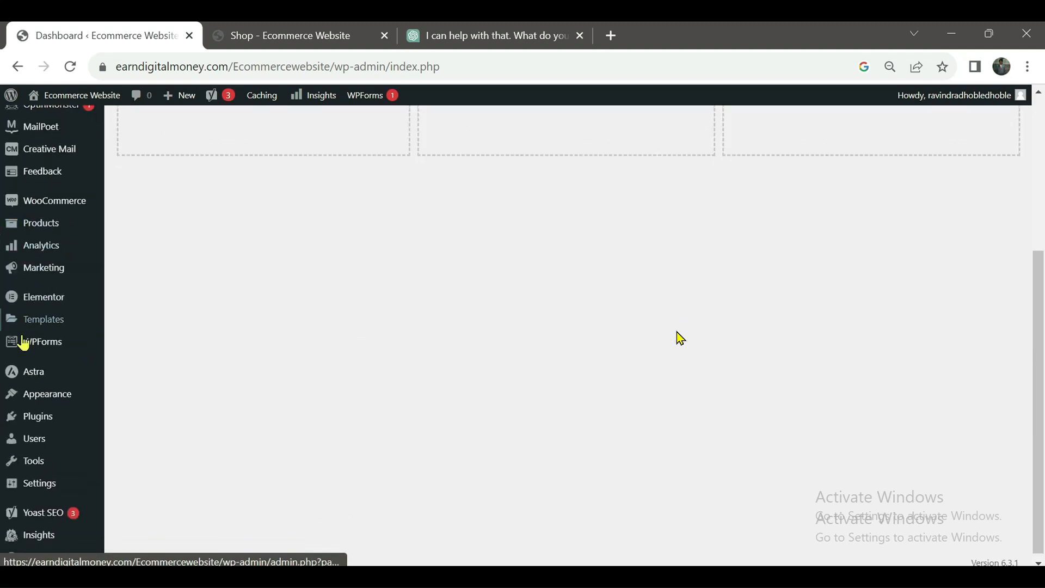
mouse_move(64, 209)
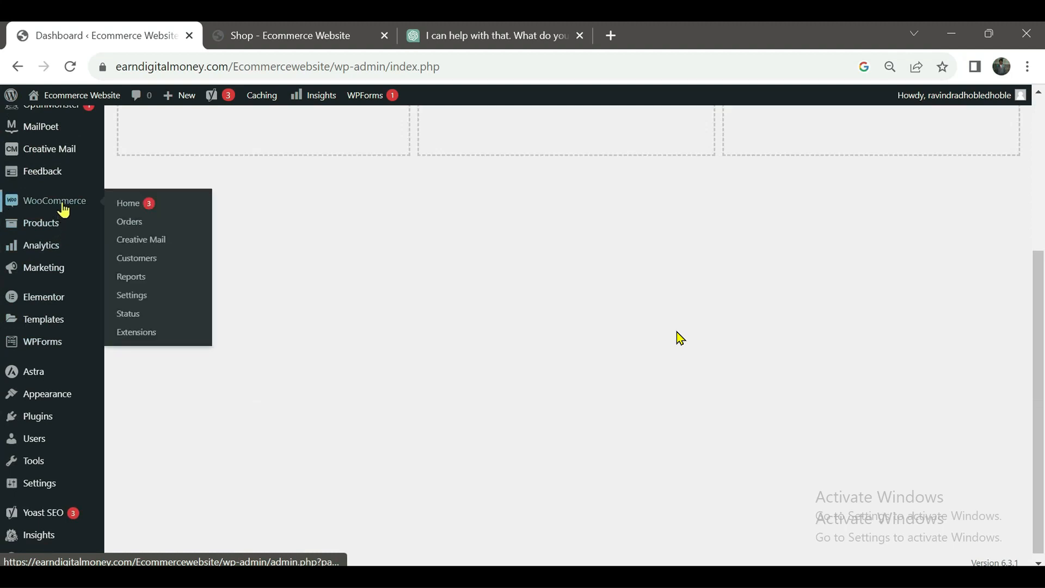
click(140, 299)
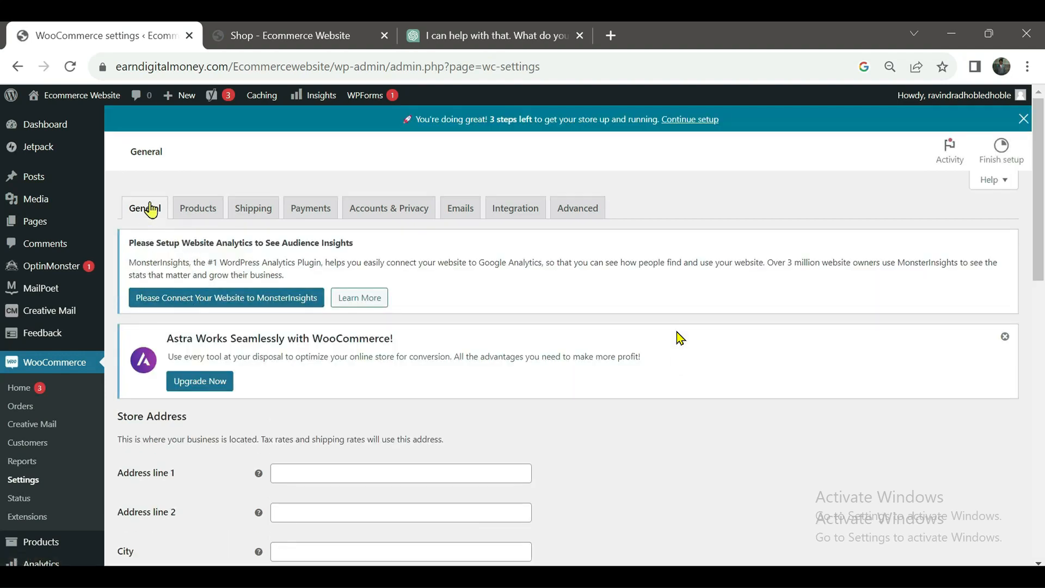
Review the general store settings, from the store address and selling locations through taxes and coupons to the currency options
click(150, 208)
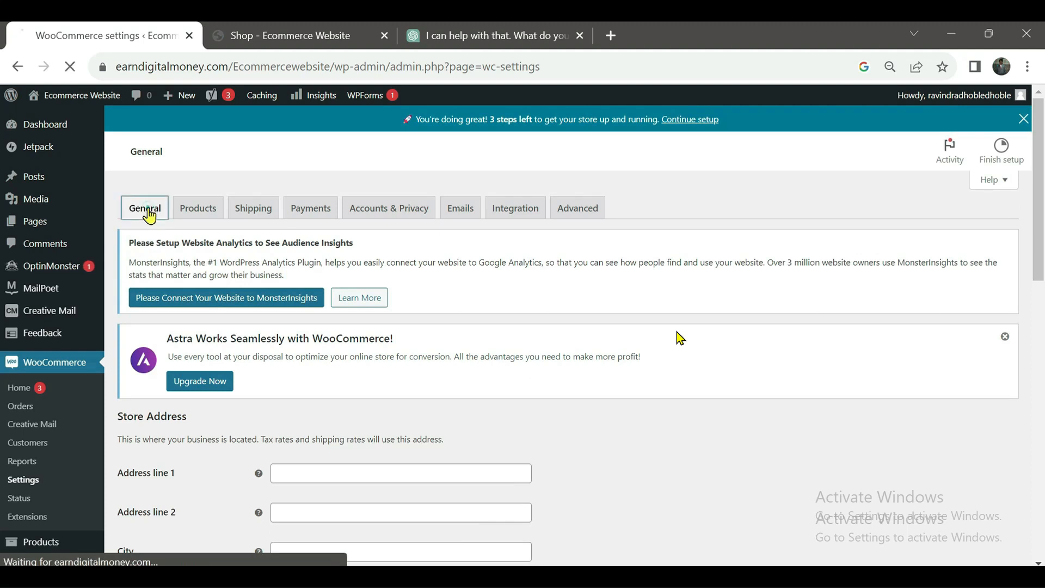
scroll(393, 373, down, 4)
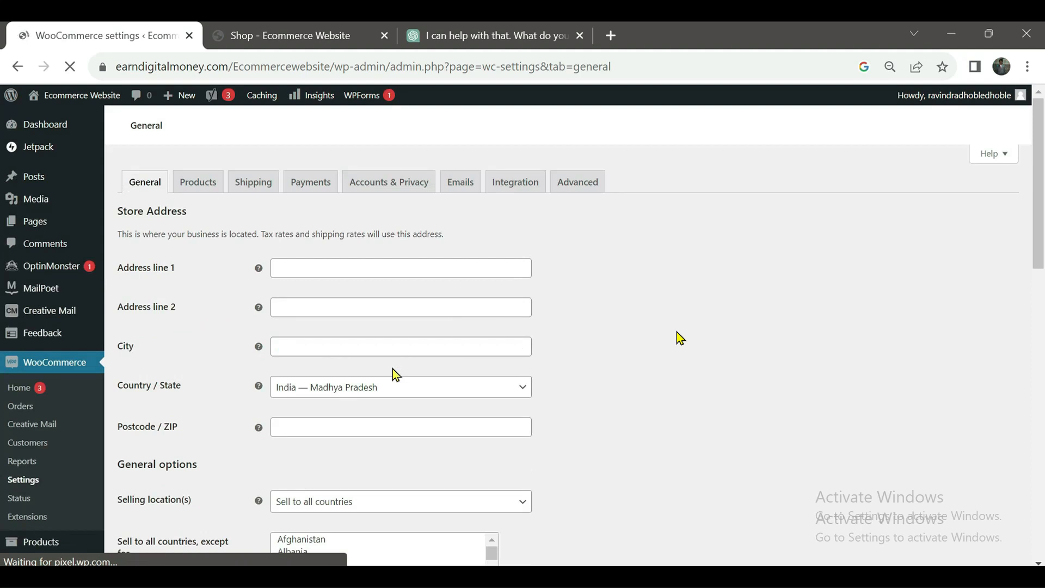
scroll(393, 368, down, 3)
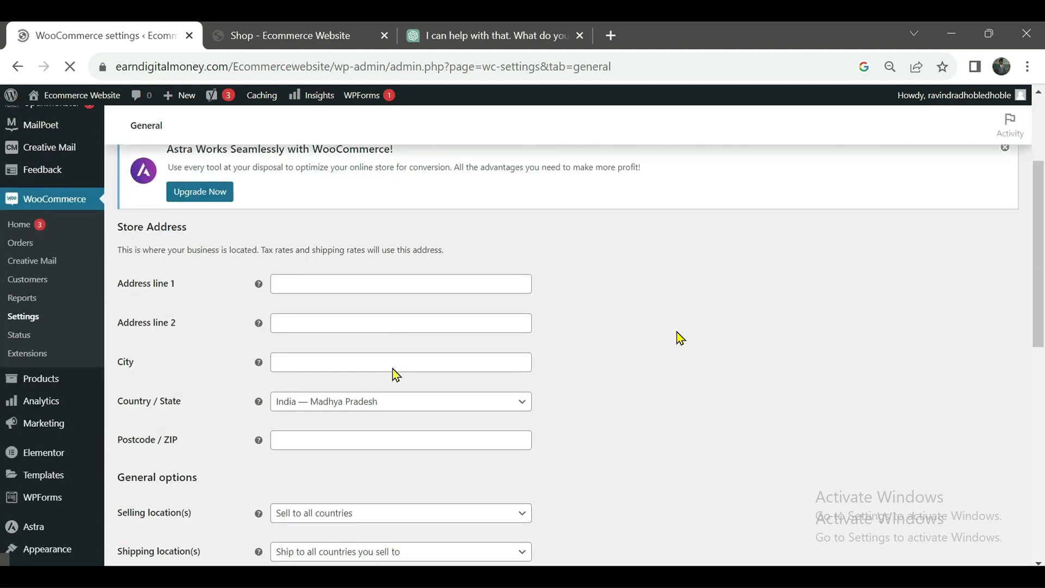
scroll(373, 357, down, 3)
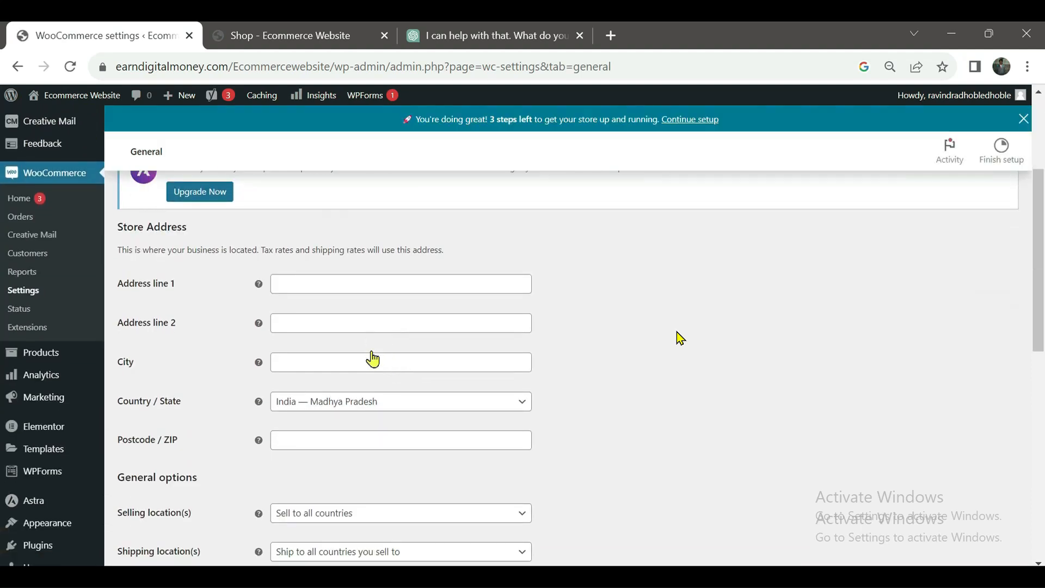
scroll(372, 354, down, 2)
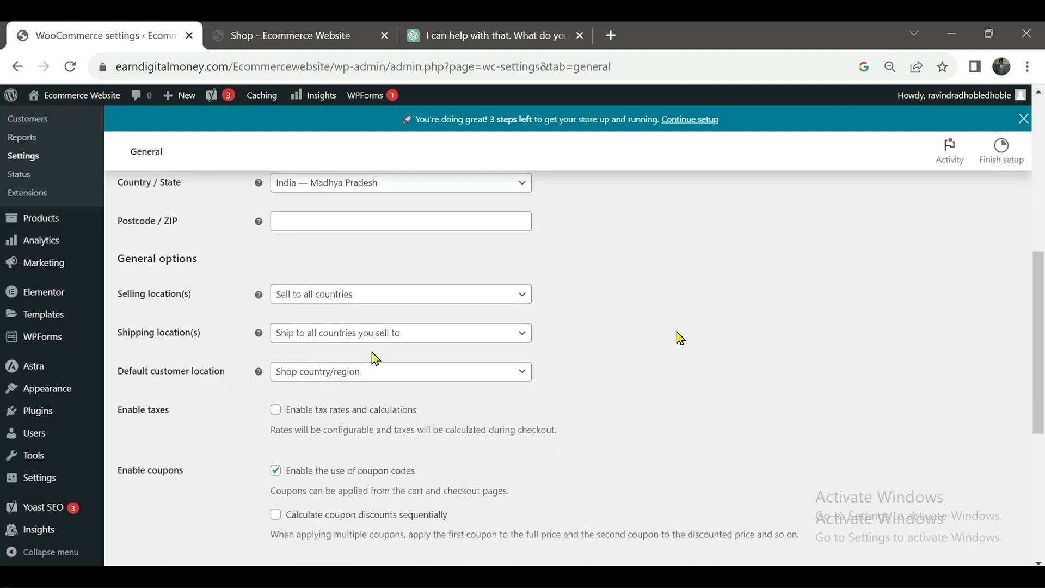
scroll(373, 354, down, 2)
scroll(373, 353, down, 5)
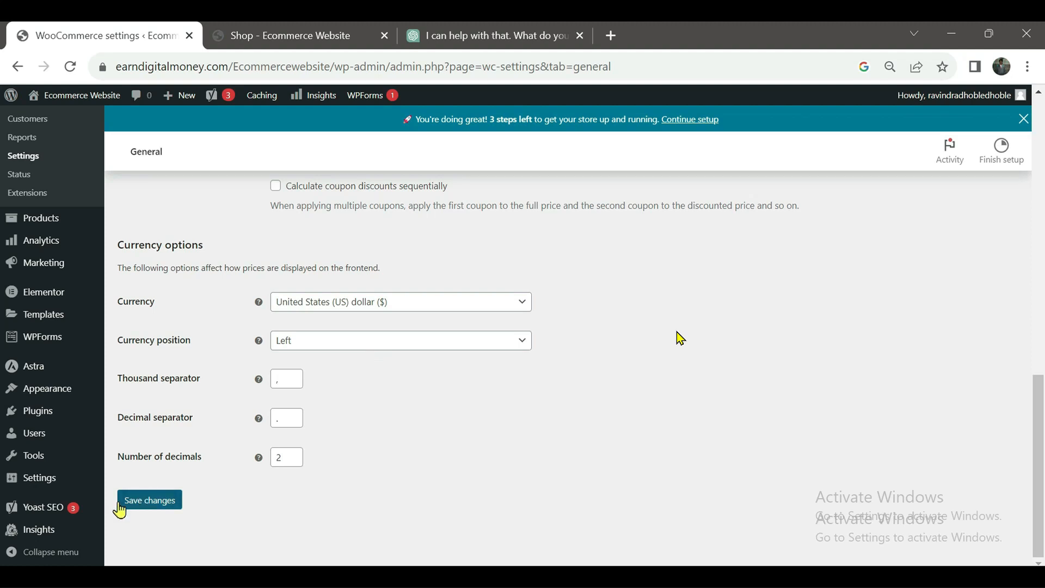
scroll(391, 351, up, 8)
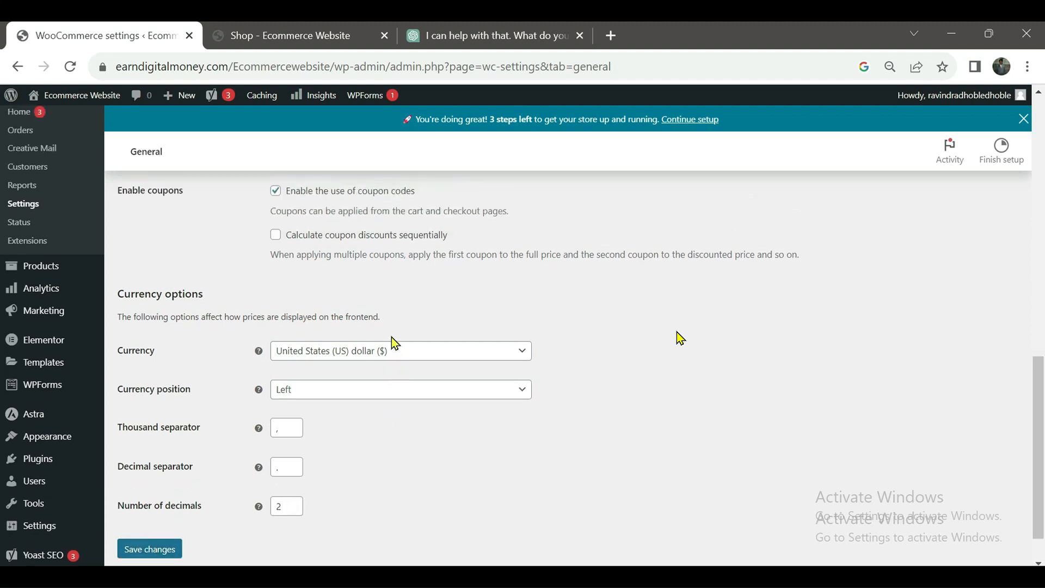
scroll(391, 341, up, 4)
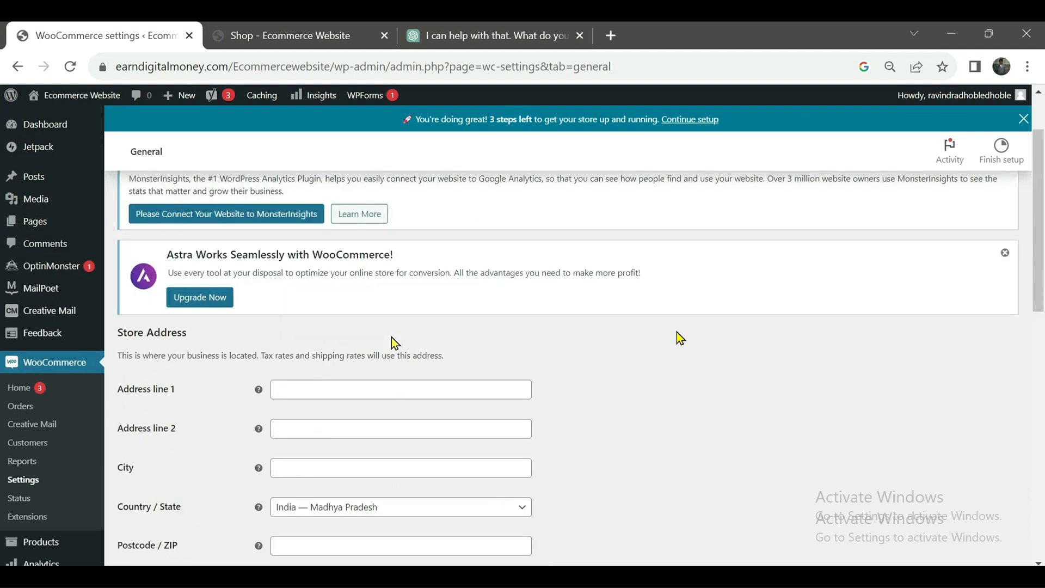
scroll(394, 343, up, 2)
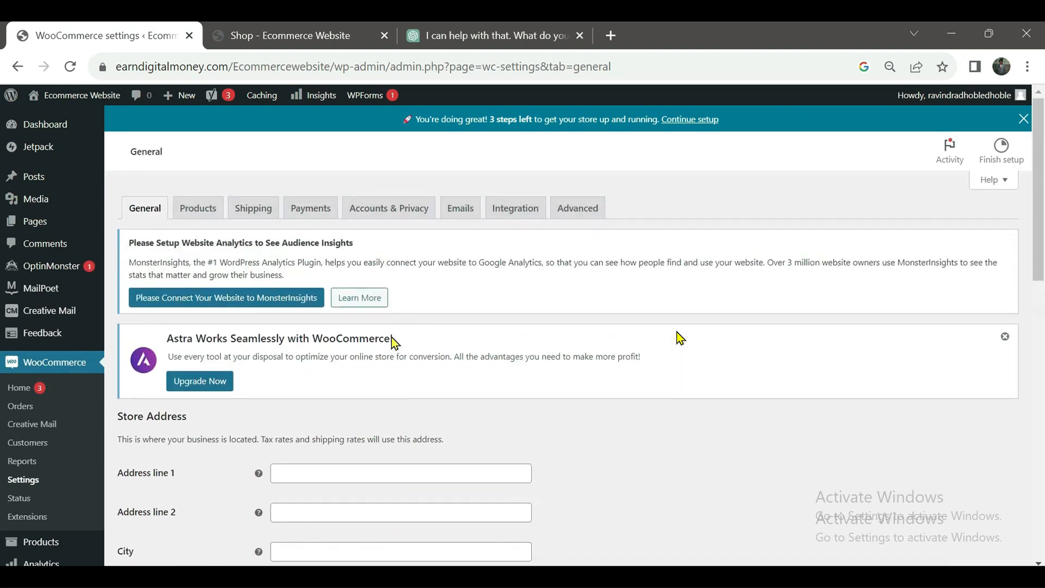
Review the store's product settings, covering the shop page, add to cart behaviour, measurement units, reviews and ratings
click(200, 216)
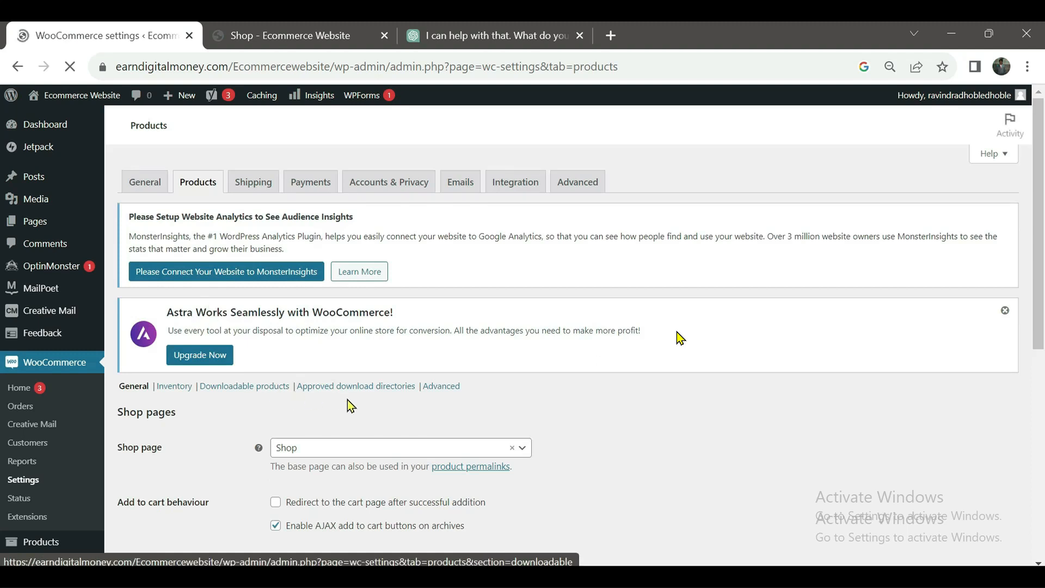
scroll(348, 403, down, 3)
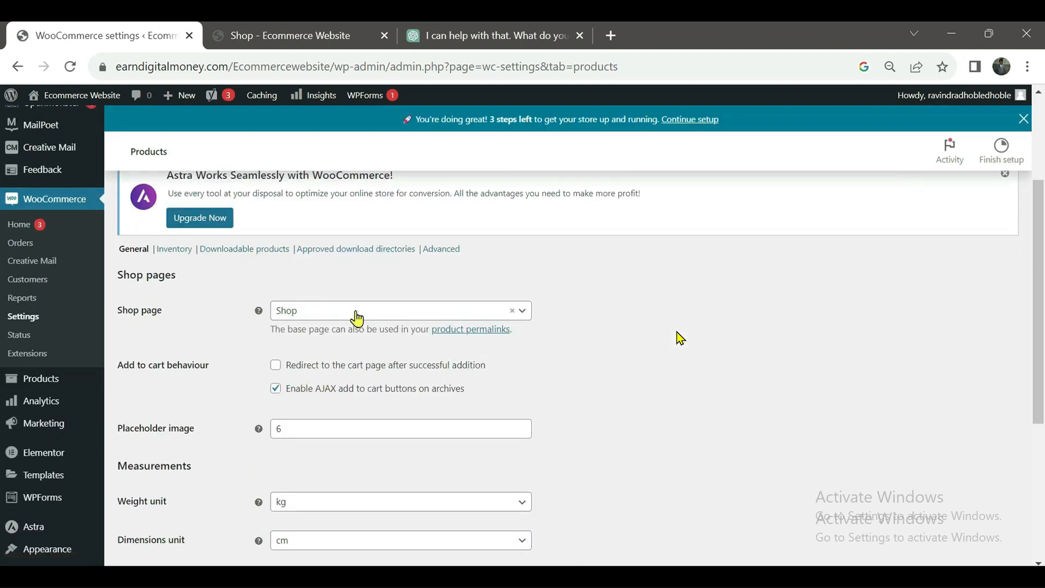
scroll(262, 326, down, 2)
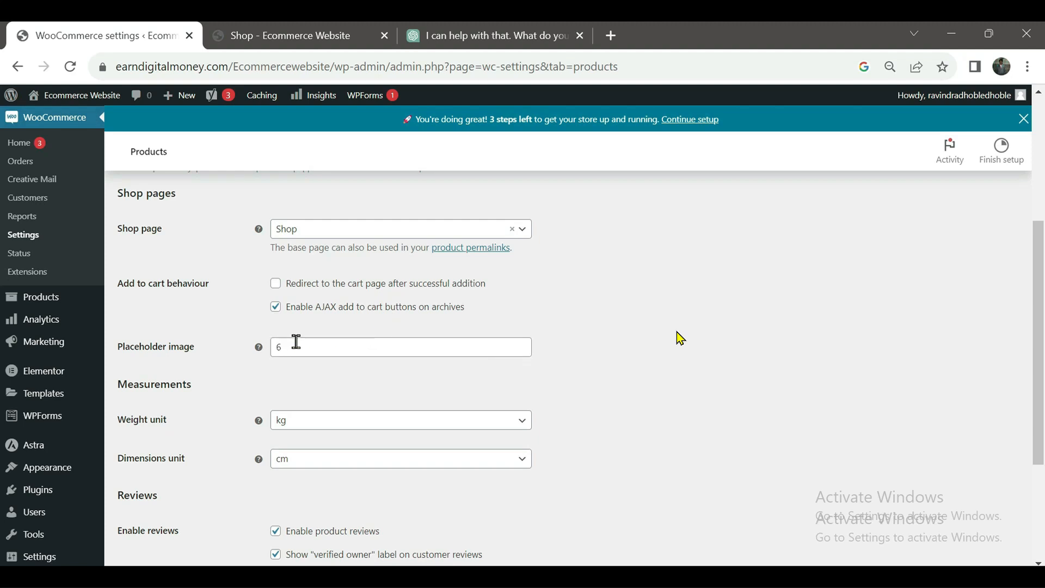
scroll(343, 330, down, 3)
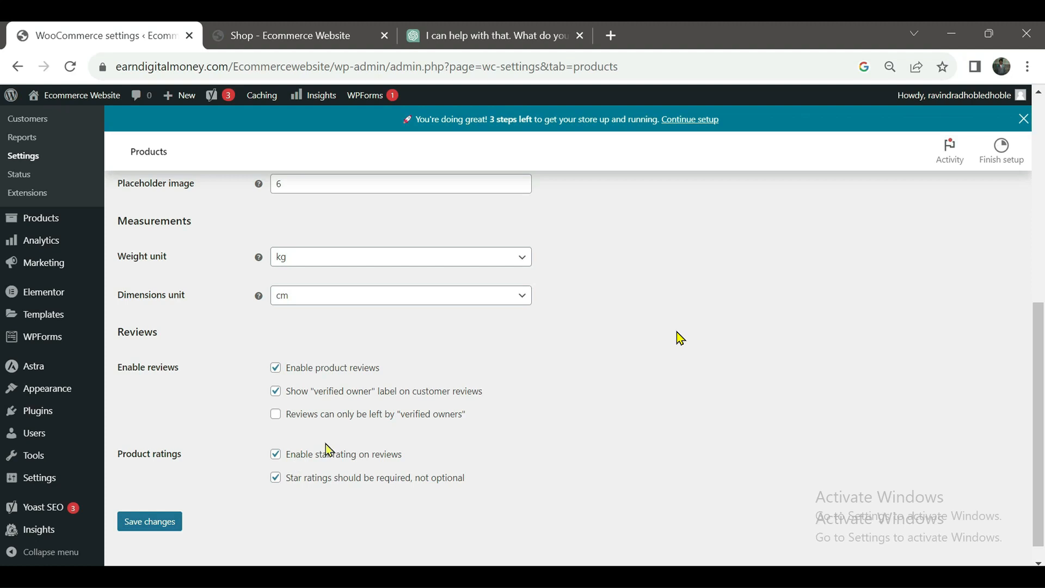
scroll(353, 427, up, 7)
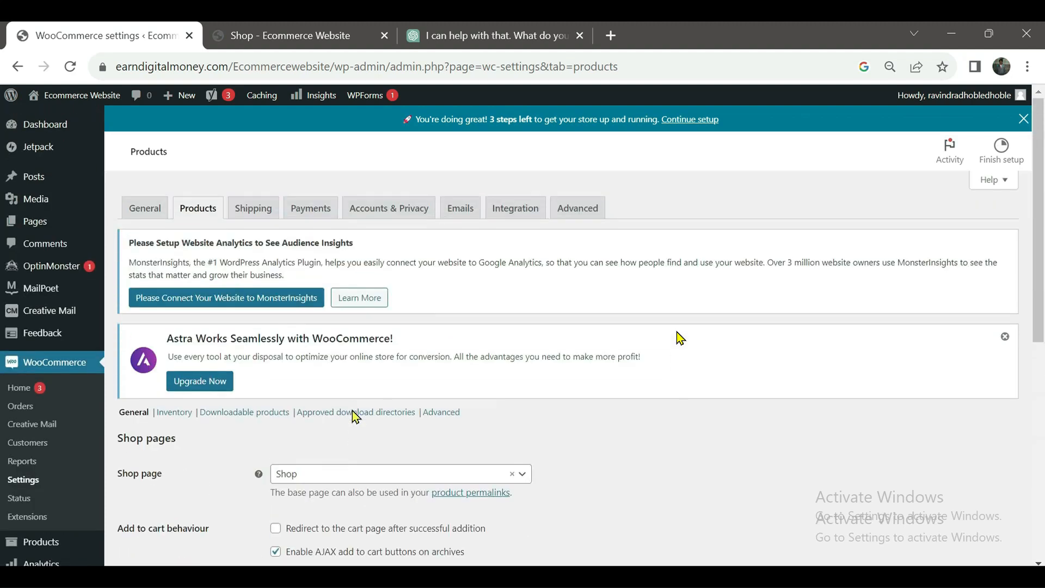
Open the shipping settings and check the existing shipping zones with their regions and shipping methods
click(254, 219)
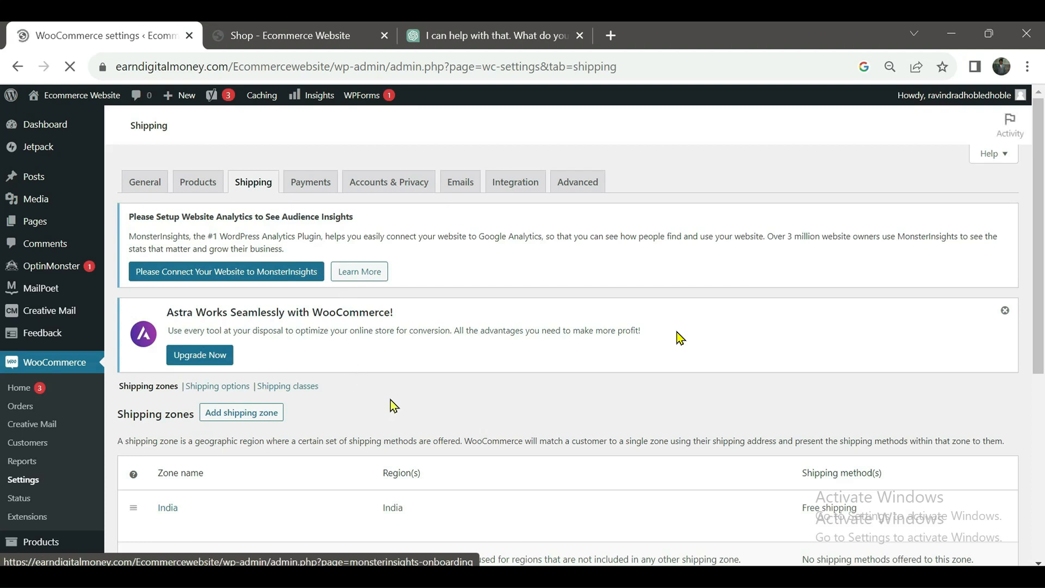
scroll(391, 400, down, 3)
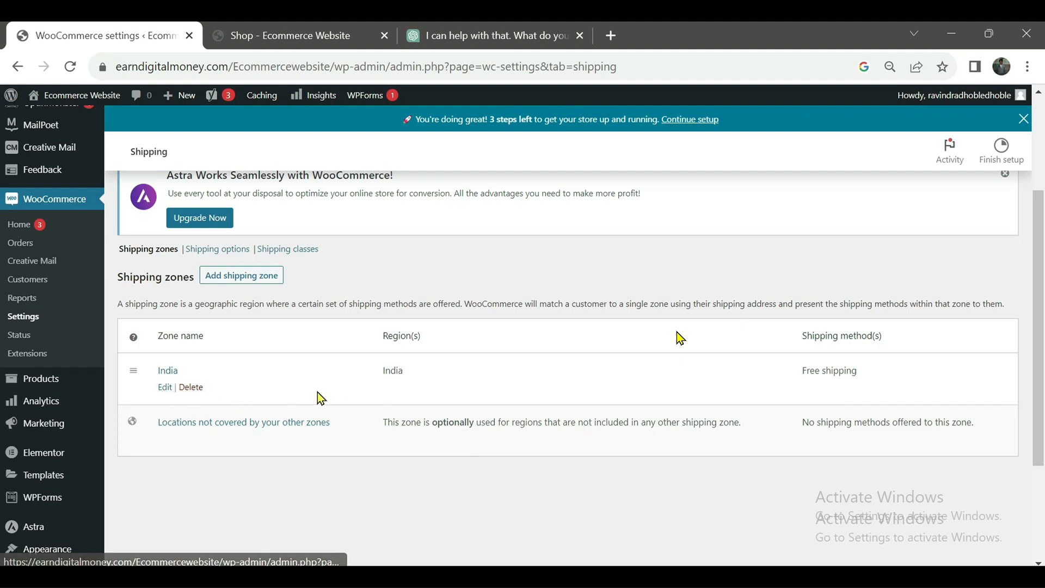
scroll(331, 399, up, 3)
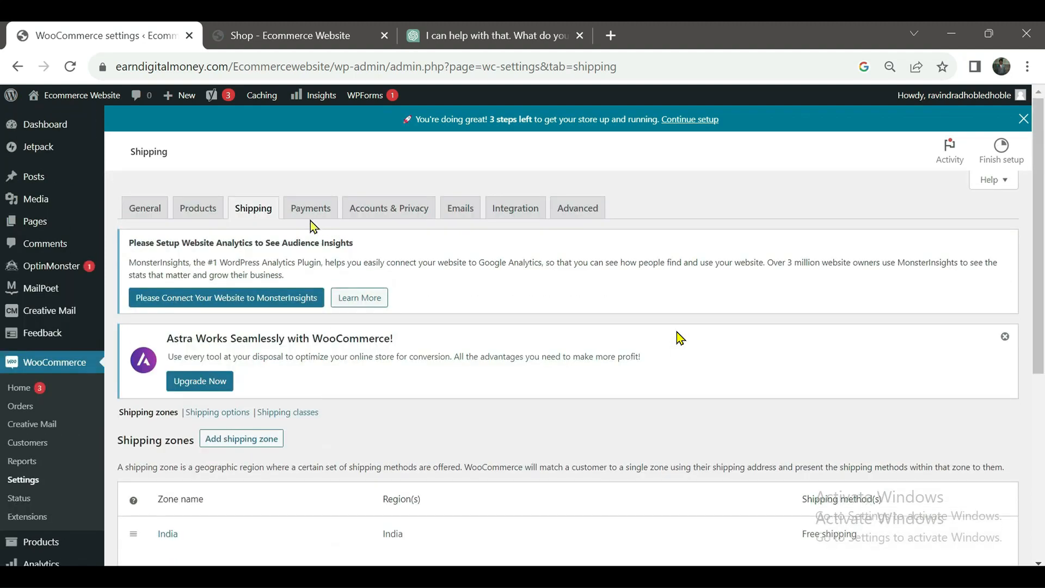
Look through the store's payment methods and recommended providers, and enable Cash on delivery
click(308, 212)
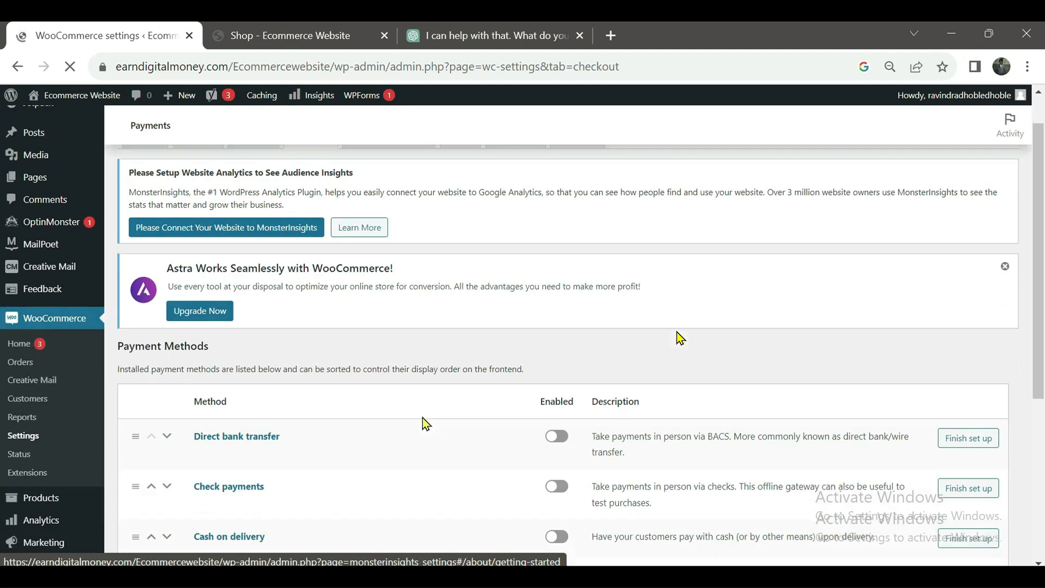
scroll(423, 415, down, 3)
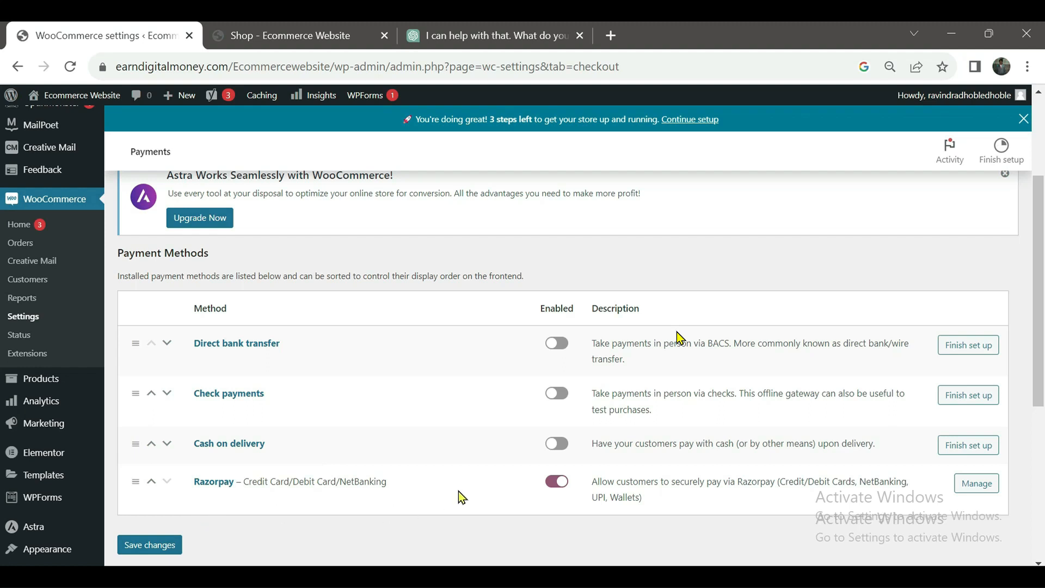
scroll(458, 490, down, 2)
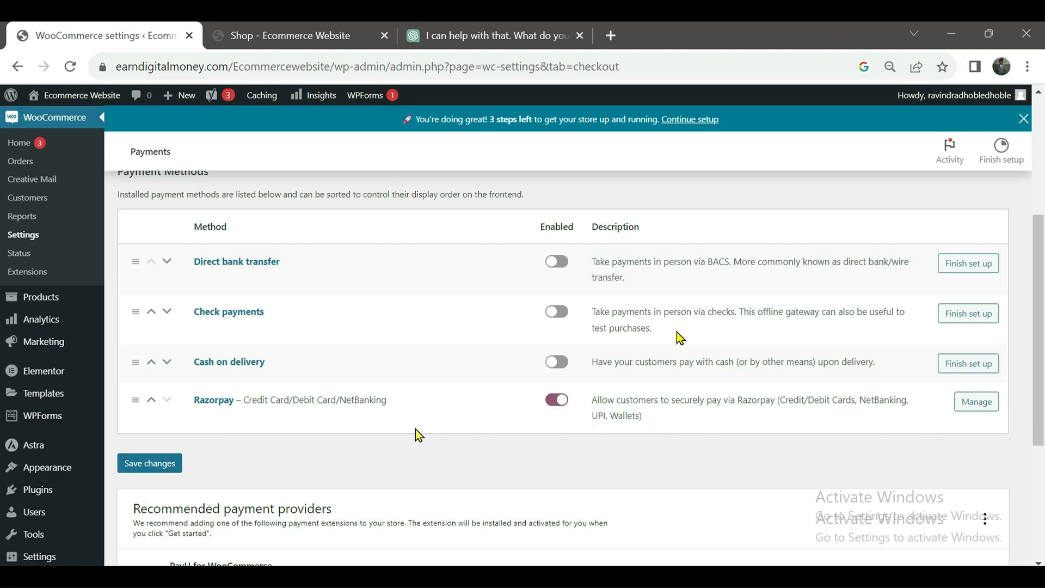
scroll(419, 432, down, 3)
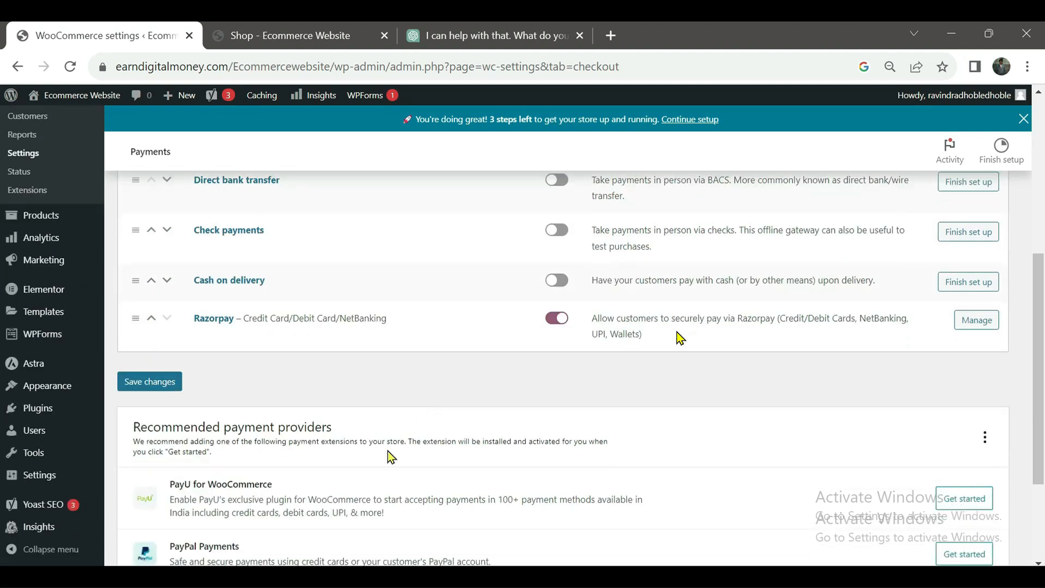
scroll(381, 460, down, 5)
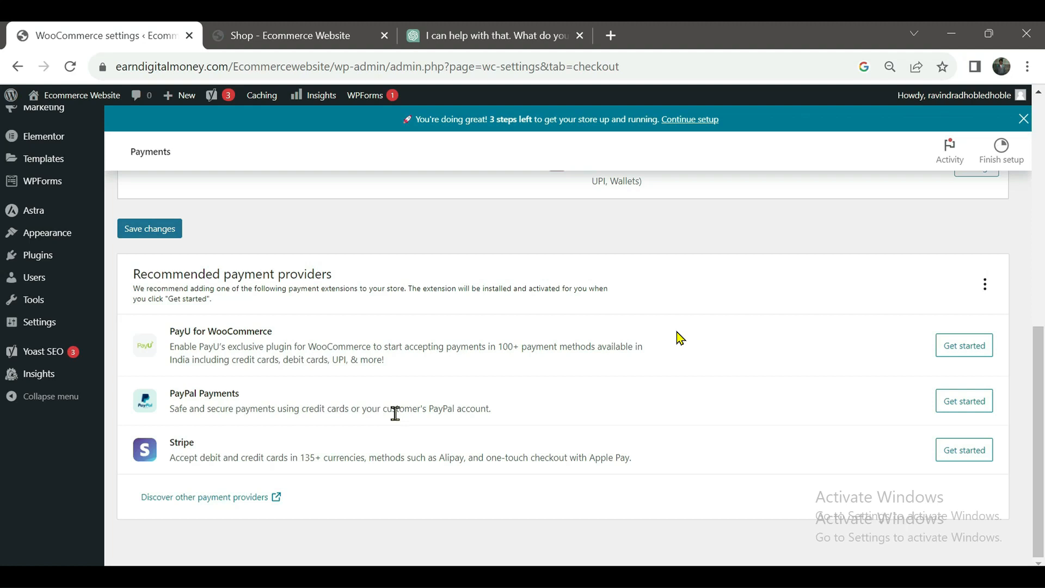
scroll(555, 319, up, 3)
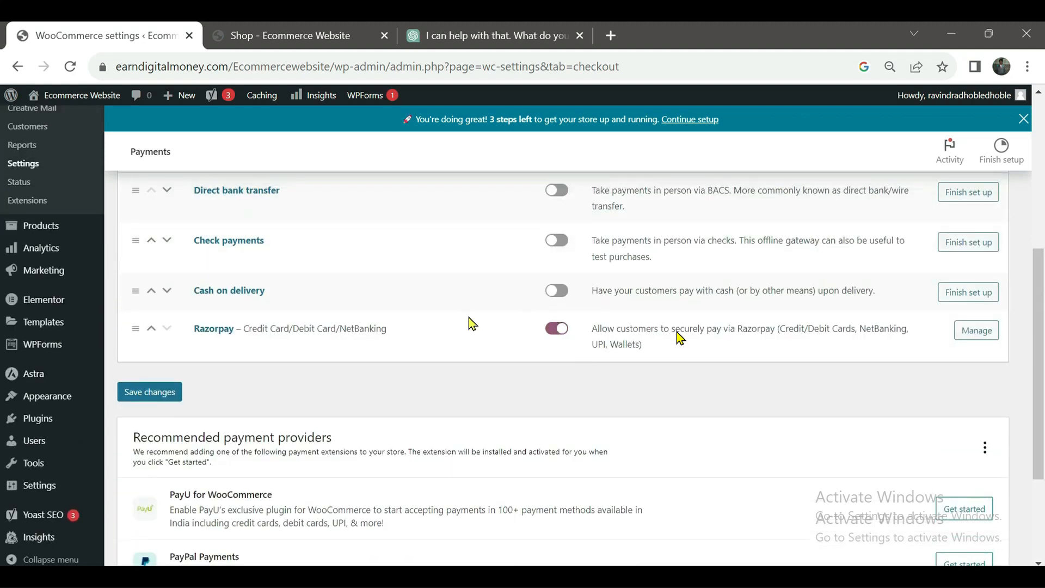
scroll(375, 301, up, 2)
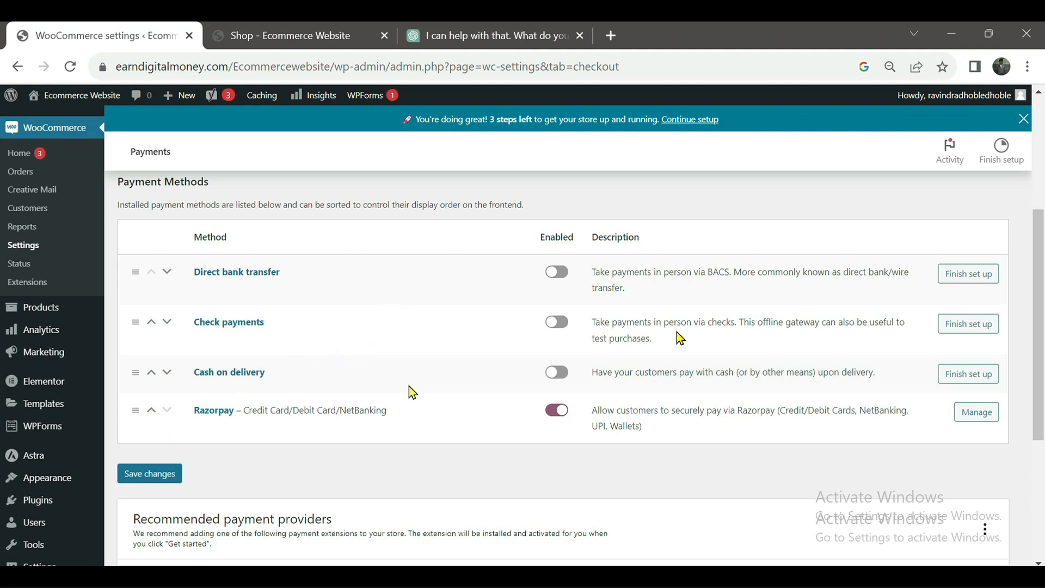
click(557, 381)
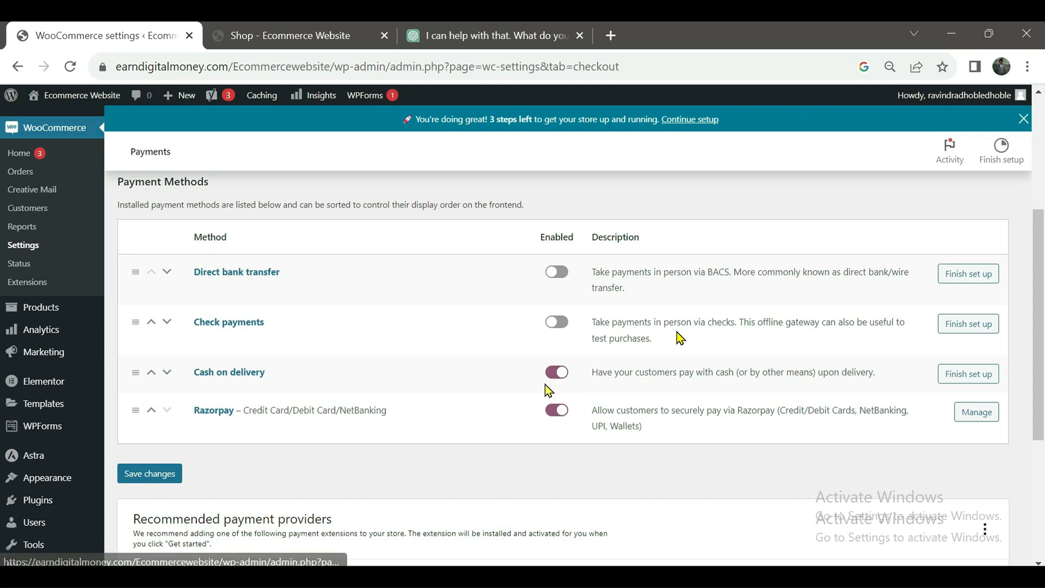
Get started with PayPal Payments from the recommended payment providers to install the extension
scroll(545, 385, down, 3)
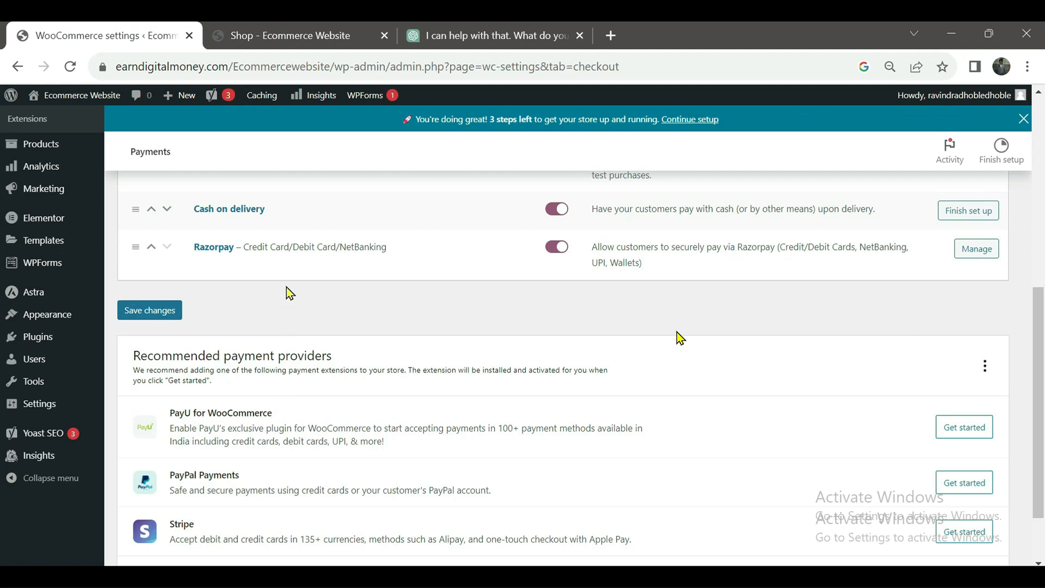
scroll(286, 282, down, 2)
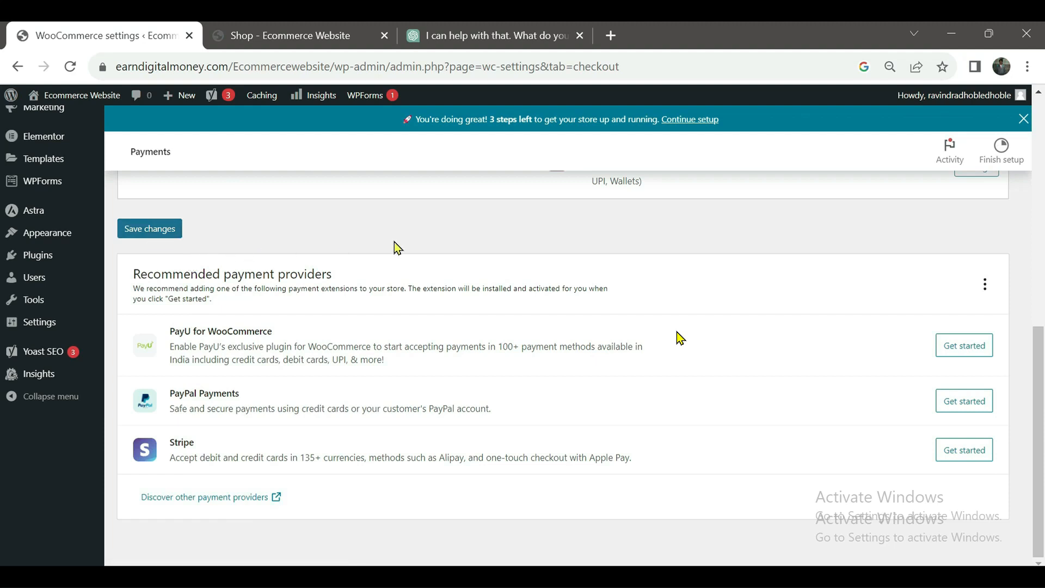
scroll(560, 279, up, 2)
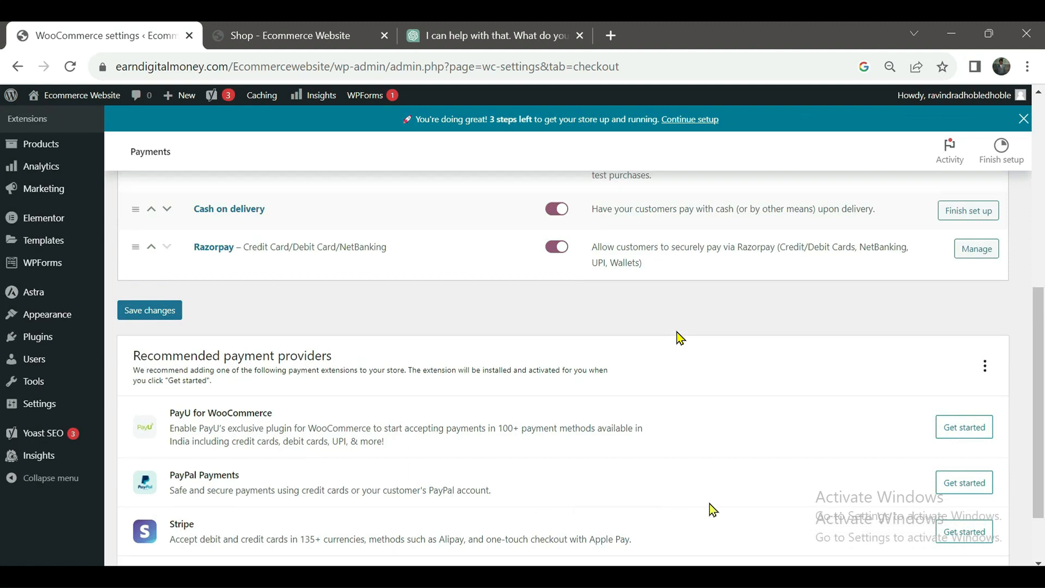
click(966, 493)
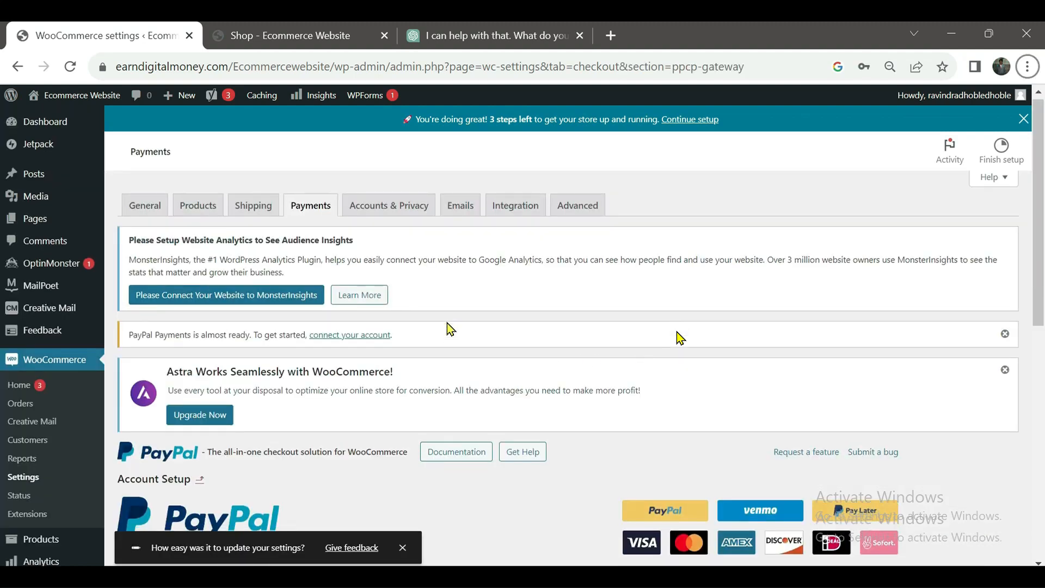
Review the PayPal account setup options for card processing and start activating PayPal
scroll(448, 326, down, 3)
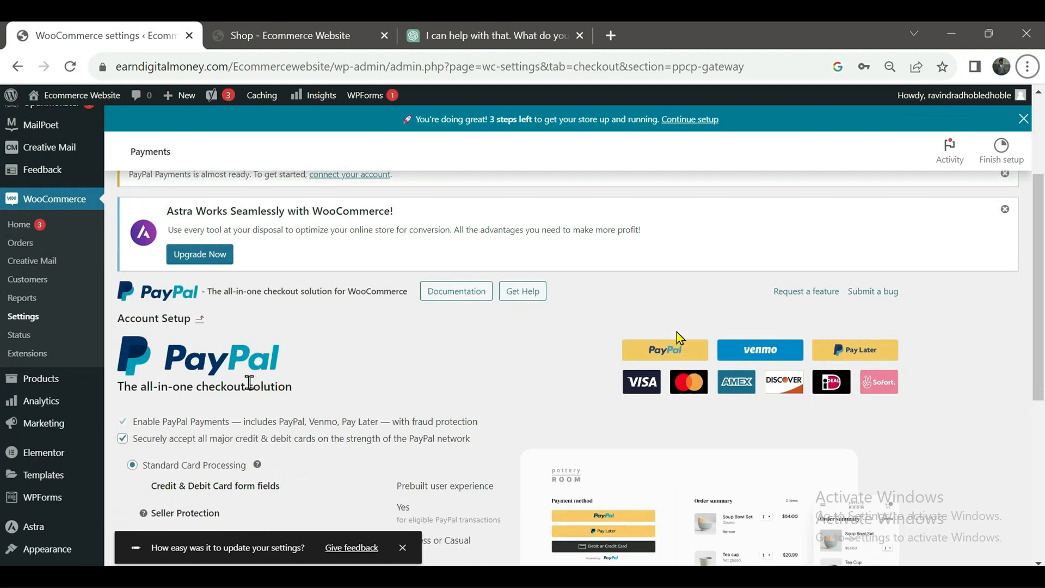
scroll(484, 374, down, 5)
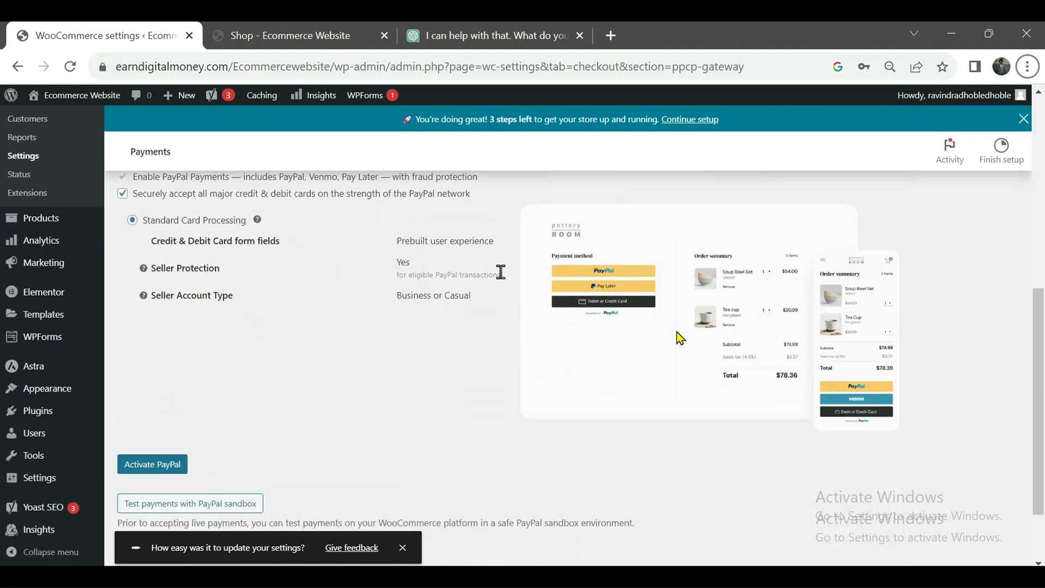
scroll(514, 267, down, 2)
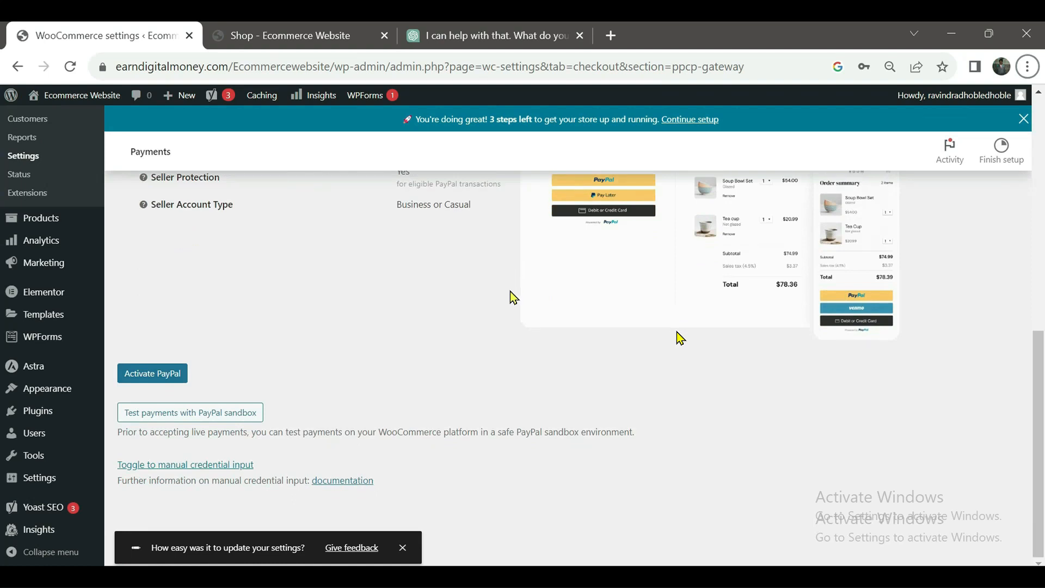
click(147, 375)
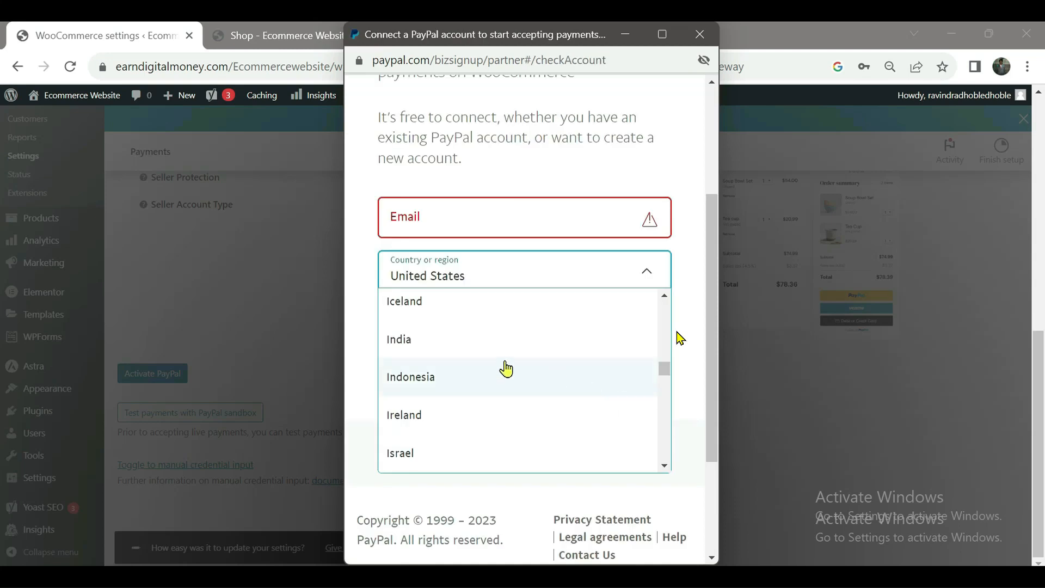
Set the PayPal connection's country to India, enter the PayPal account email and continue to the login
click(398, 342)
click(401, 344)
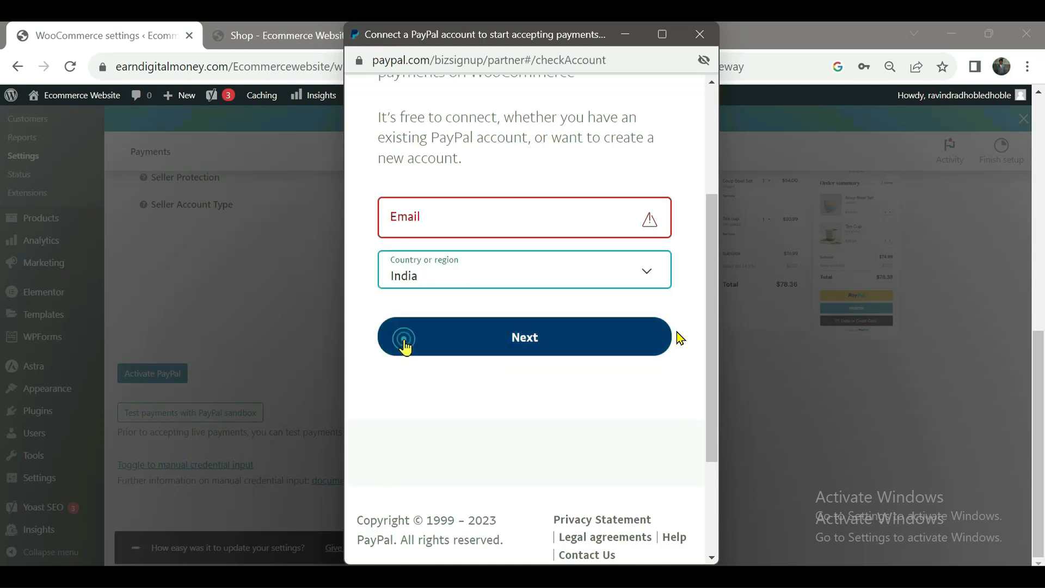
click(534, 219)
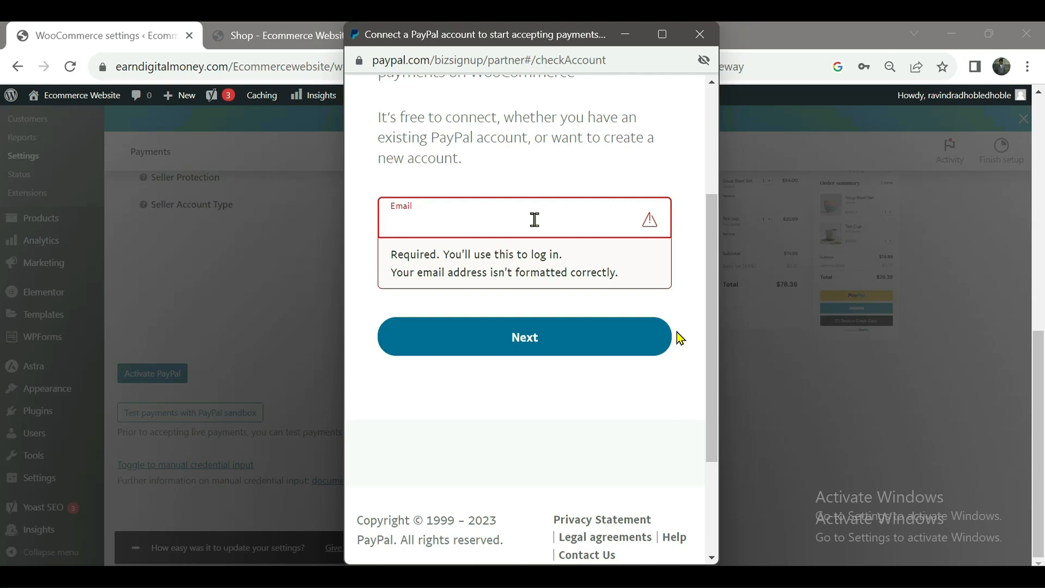
key(ctrl+v)
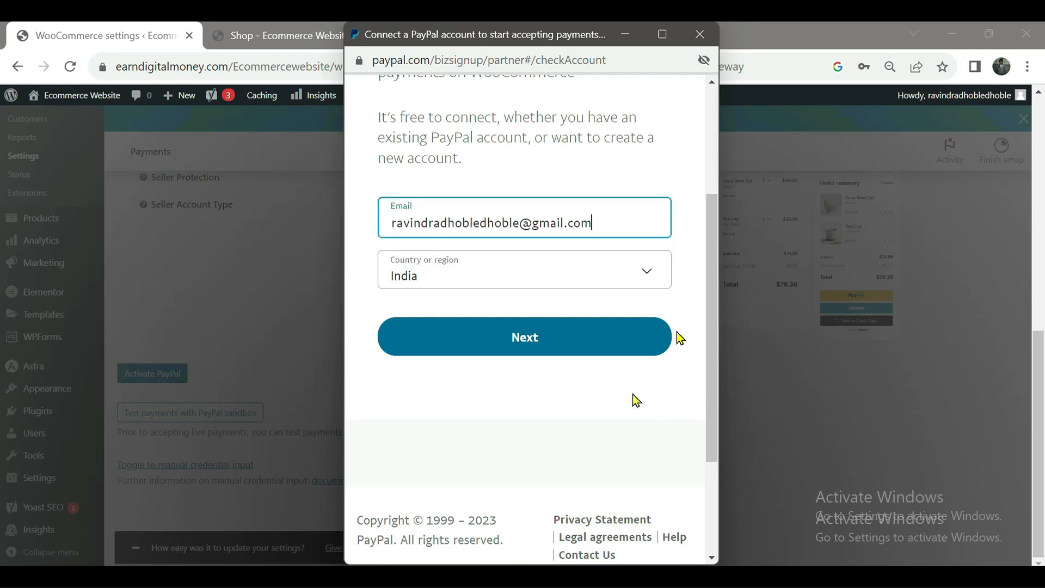
click(512, 343)
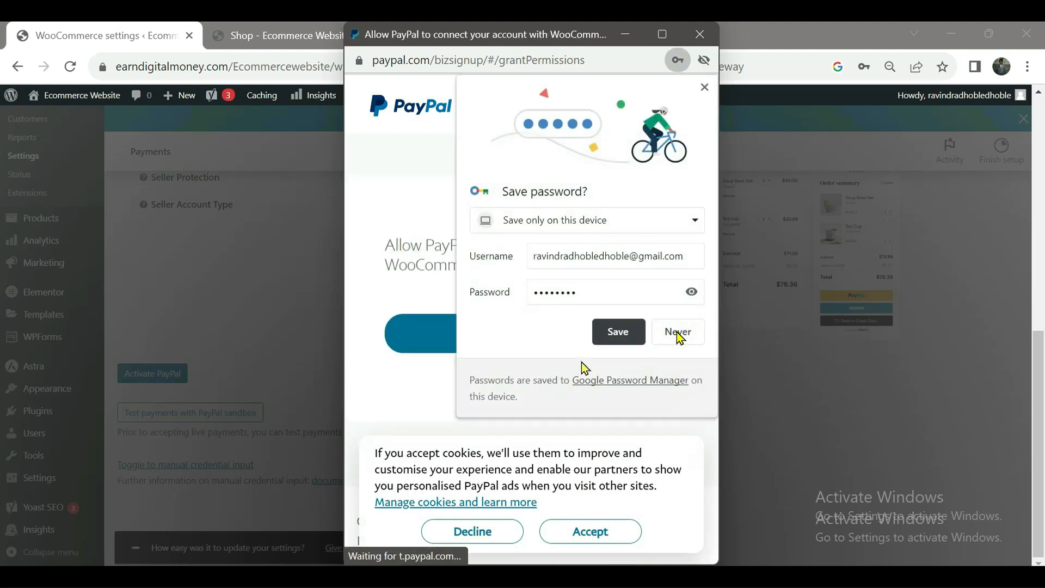
Decline saving the PayPal password in the browser and agree to connect the PayPal account with WooCommerce
click(675, 336)
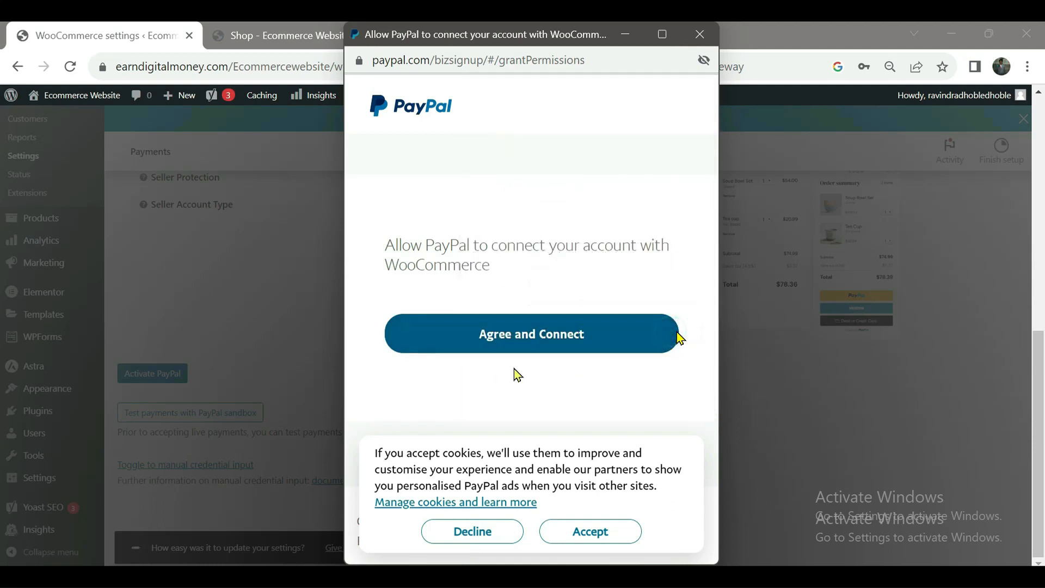
click(569, 352)
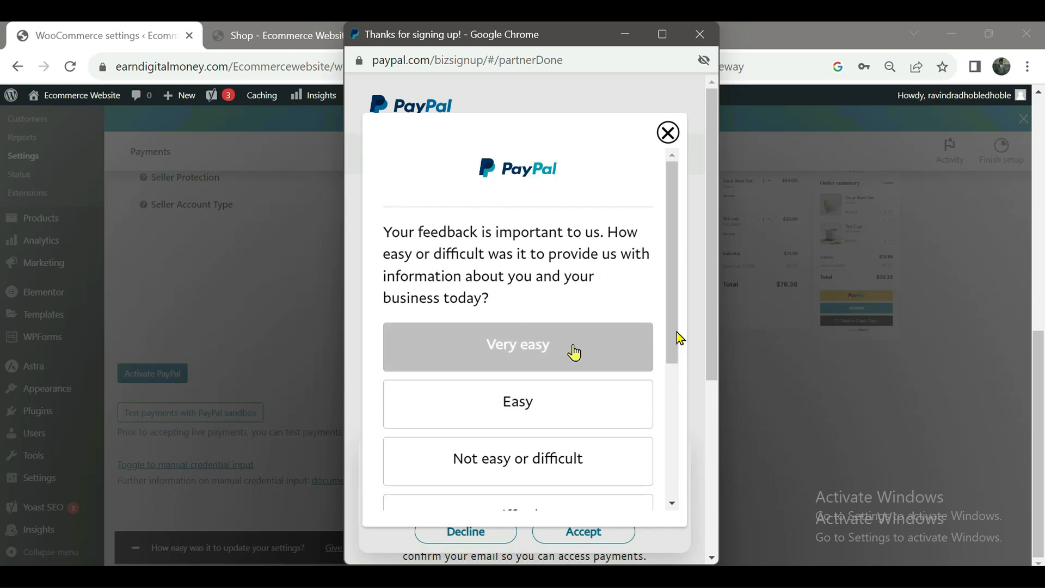
Submit the PayPal feedback survey with the rating "Very easy" and the comment "ok"
scroll(574, 353, down, 2)
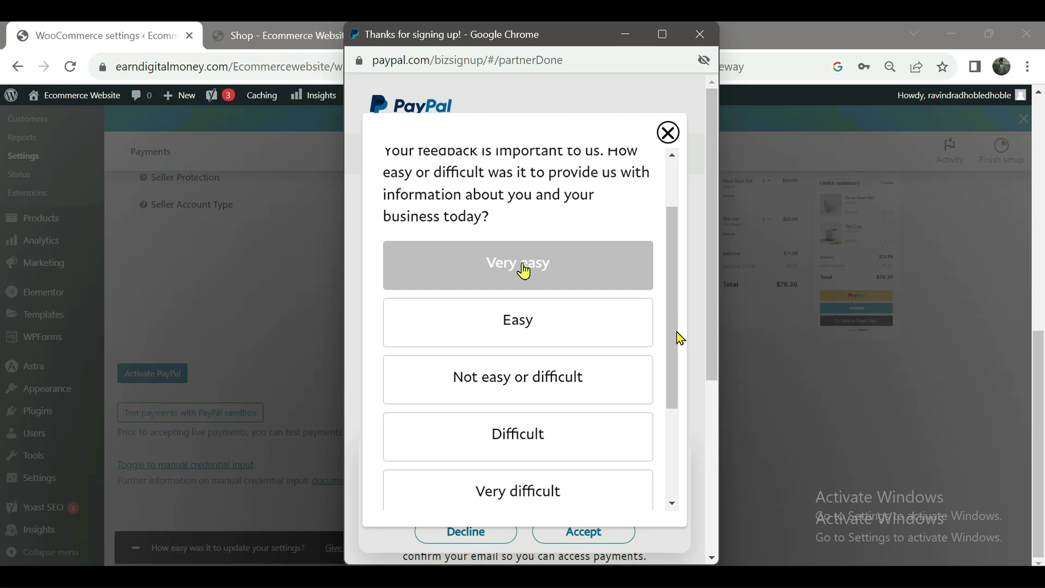
click(558, 287)
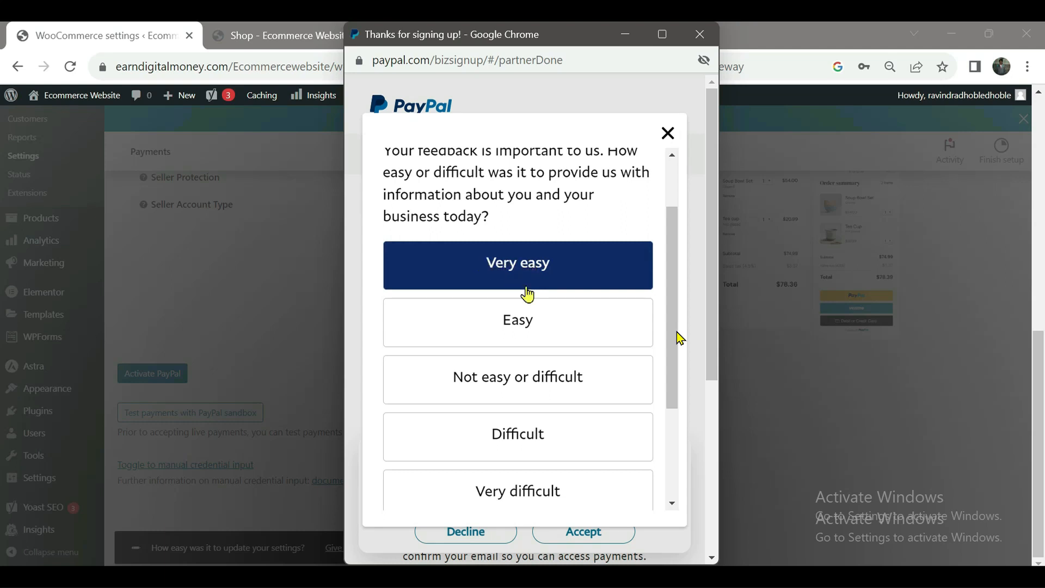
scroll(582, 469, down, 3)
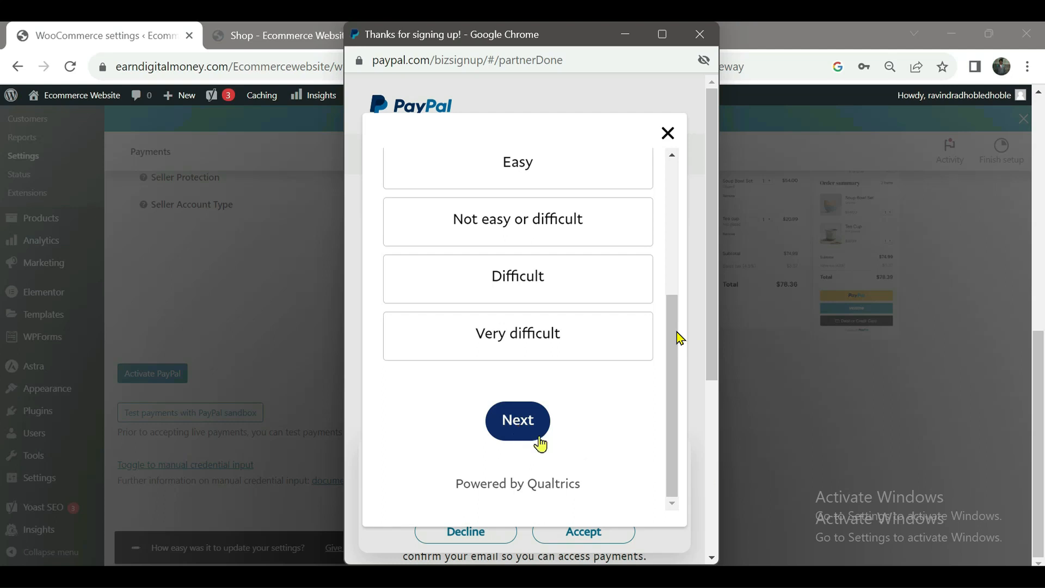
click(517, 430)
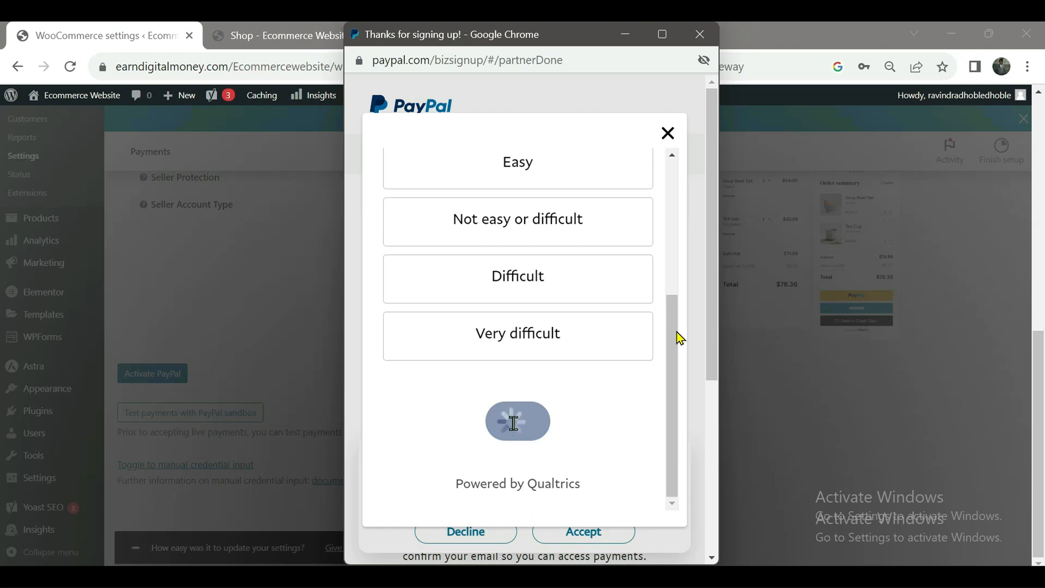
text(ok)
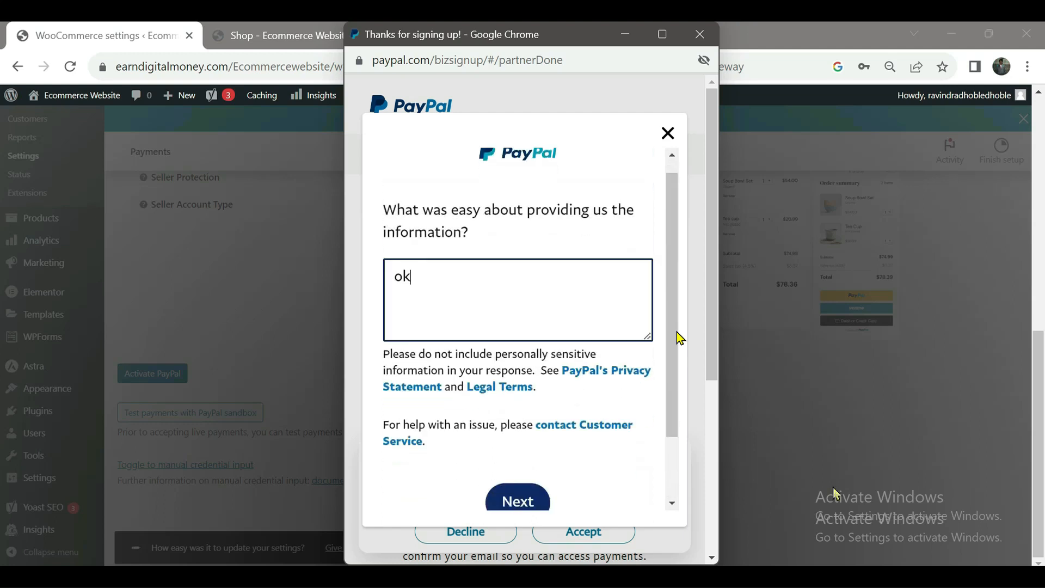
scroll(490, 403, down, 2)
click(511, 430)
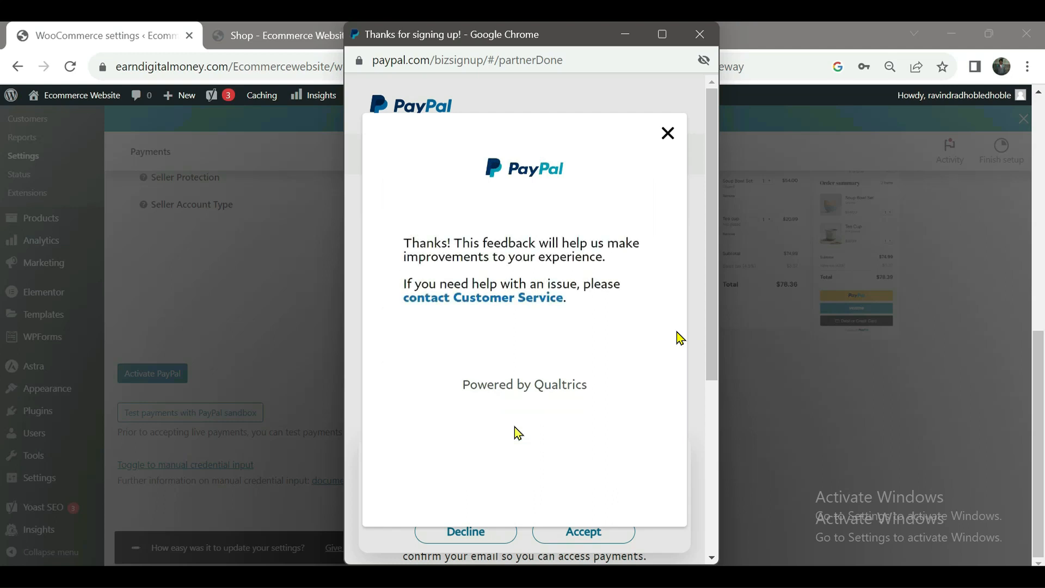
Return to the store's PayPal settings and check the account setup and activation options
scroll(517, 434, down, 5)
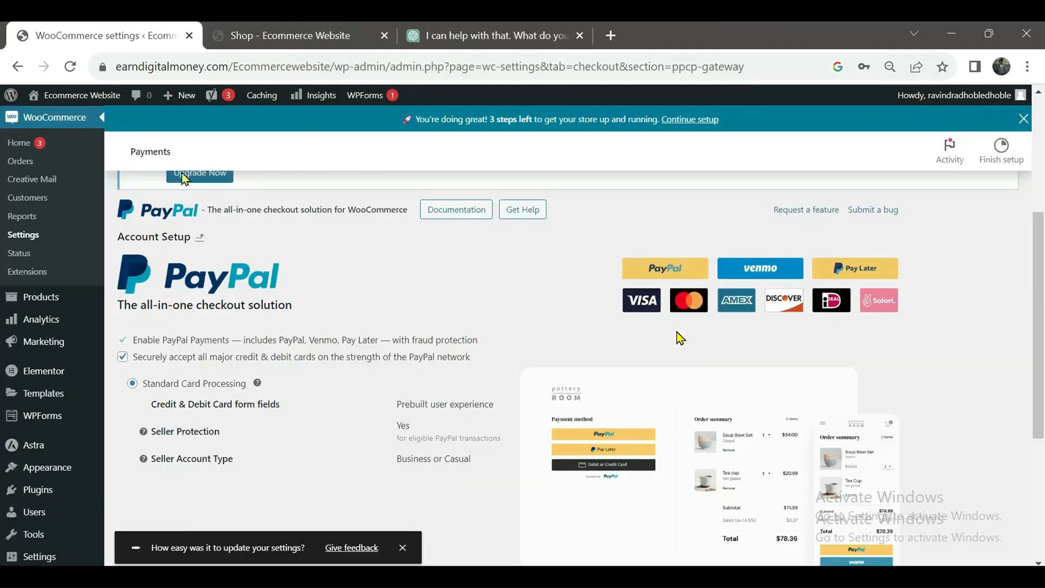
scroll(318, 343, down, 2)
scroll(320, 341, down, 3)
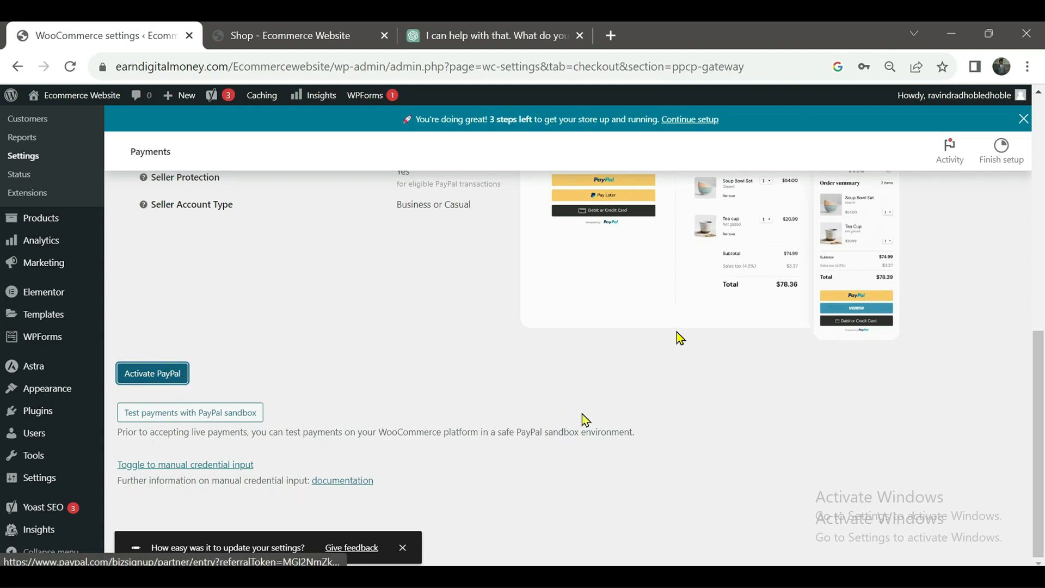
scroll(592, 412, up, 6)
scroll(592, 406, up, 3)
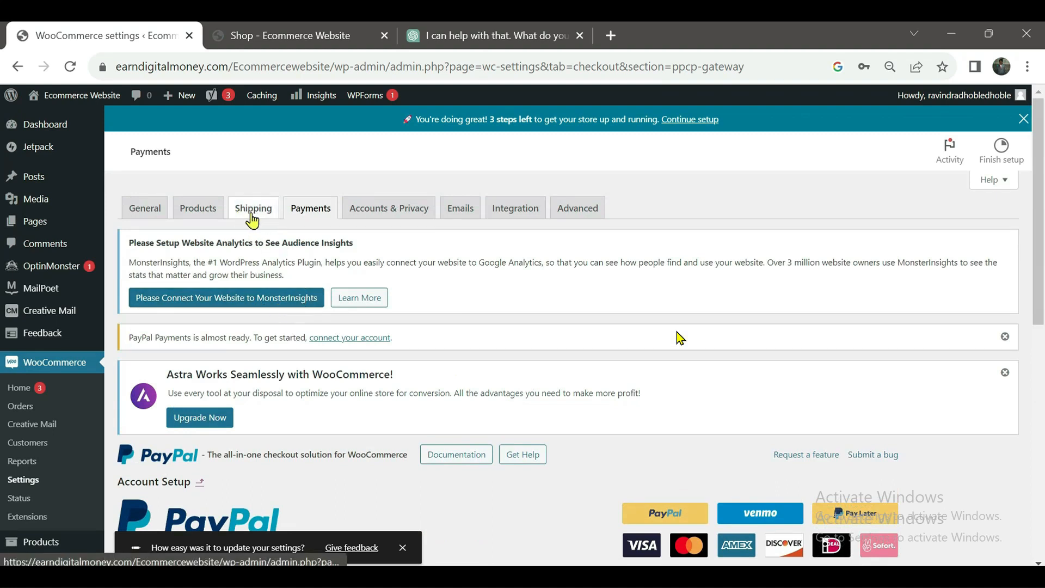
Open the Accounts & Privacy settings and review the guest checkout, account creation, privacy policy and personal data retention options
click(383, 218)
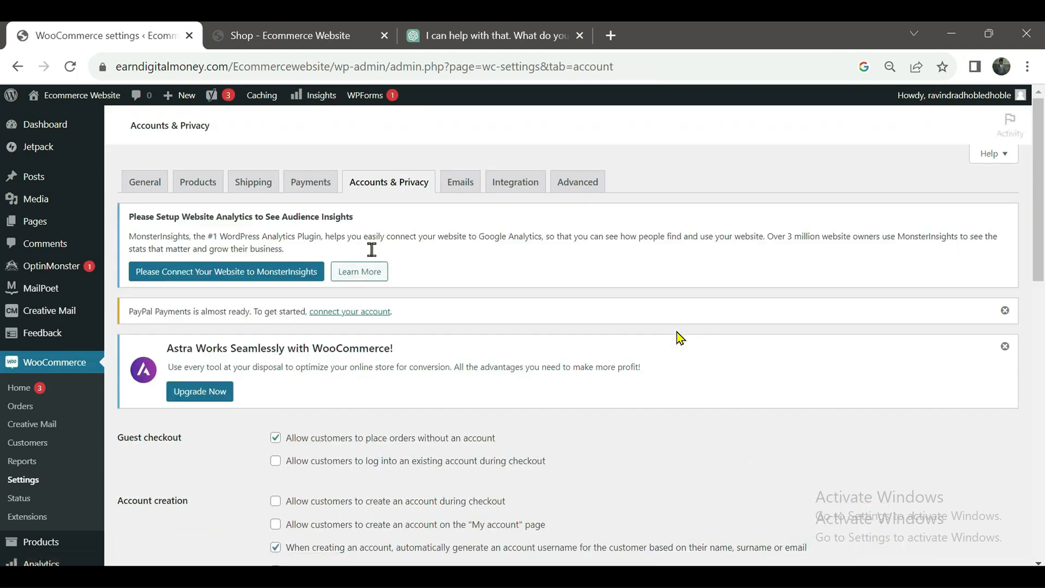
scroll(360, 331, down, 3)
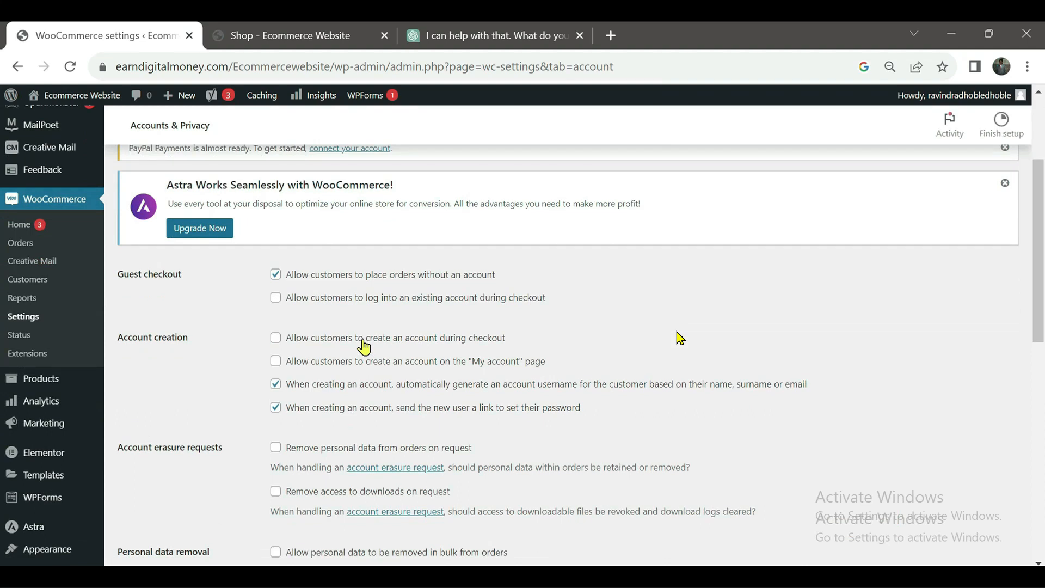
scroll(362, 341, up, 3)
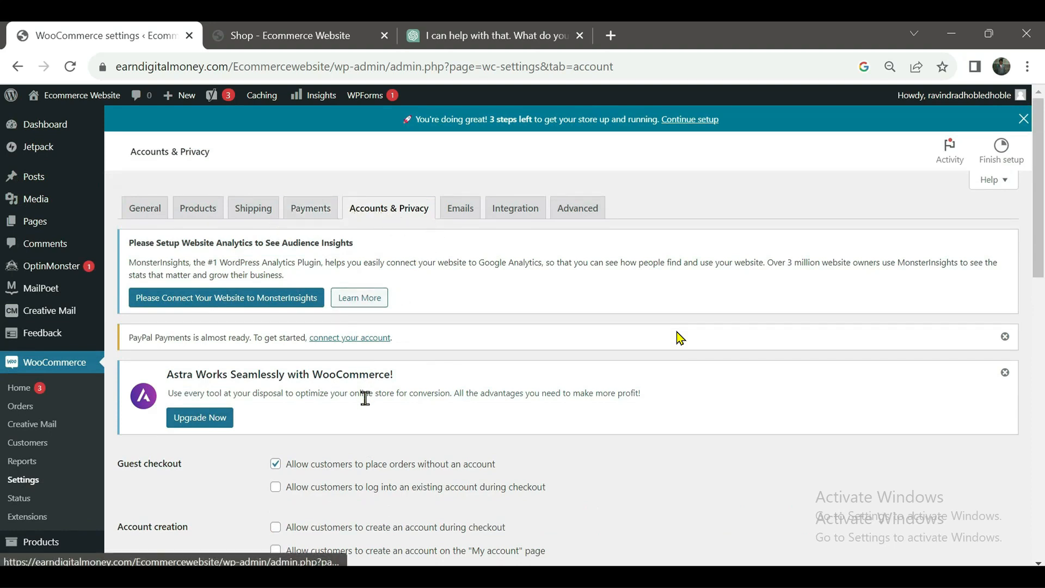
scroll(364, 414, down, 6)
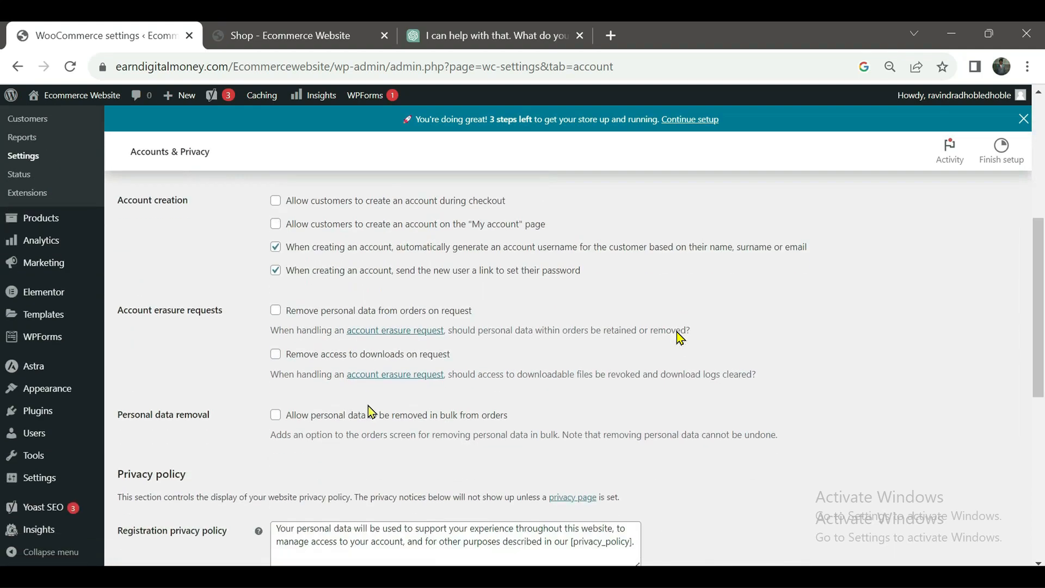
scroll(371, 412, down, 7)
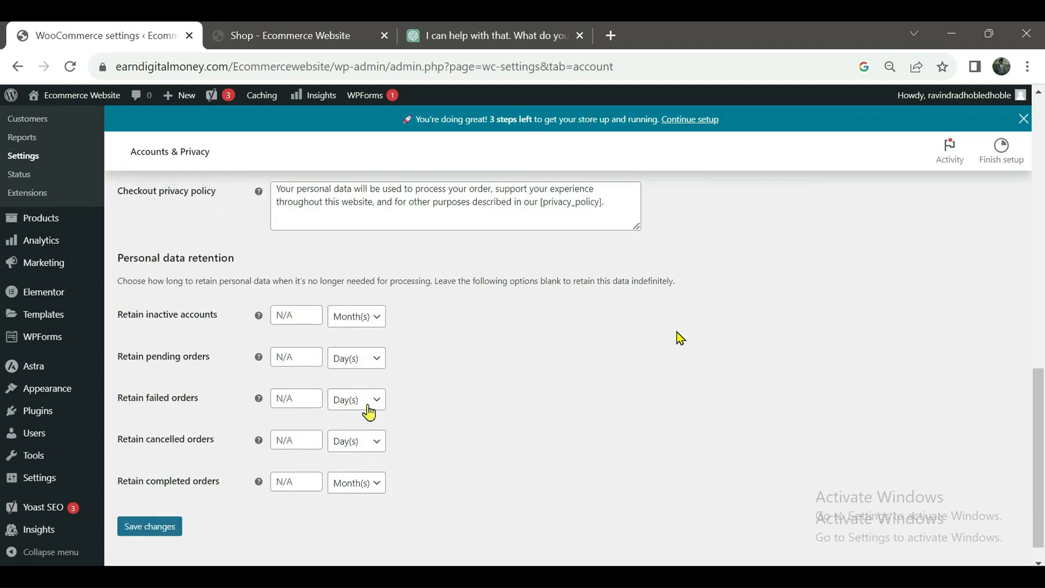
scroll(369, 412, down, 1)
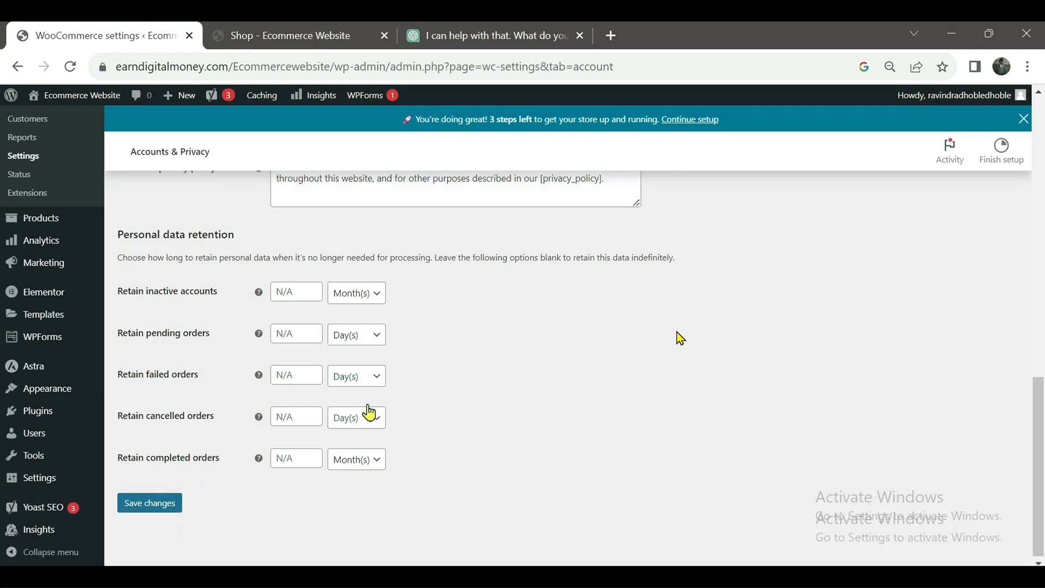
scroll(369, 413, up, 6)
scroll(368, 404, up, 6)
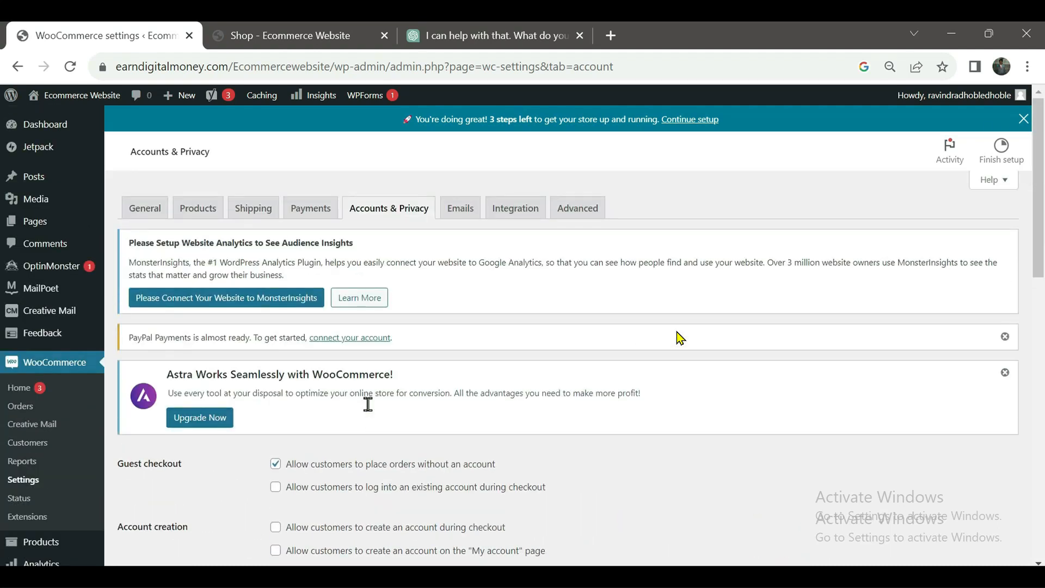
Open the store's email settings and review the order notifications, their recipients and the email sender options
click(457, 212)
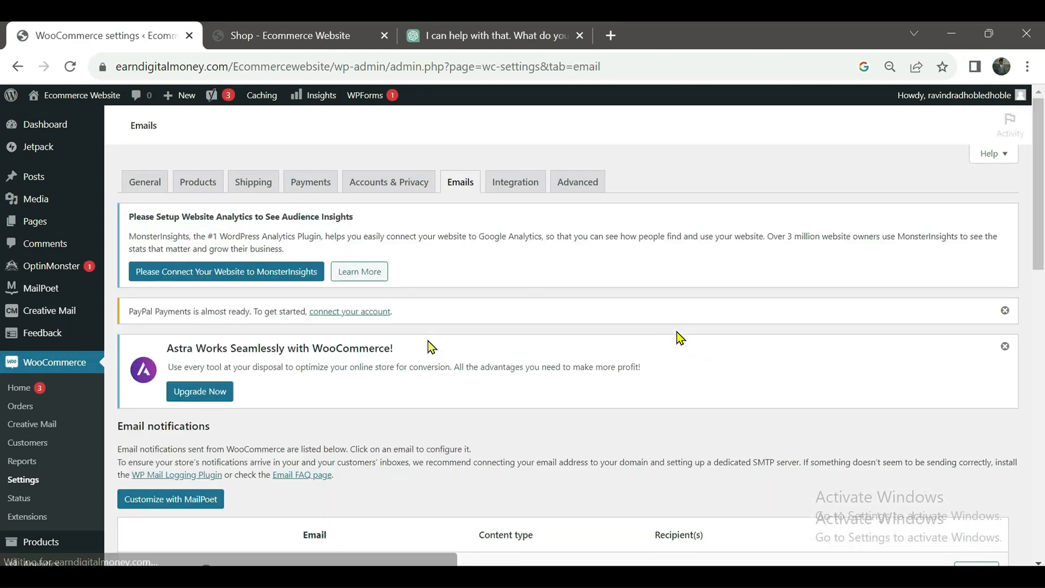
scroll(428, 341, down, 5)
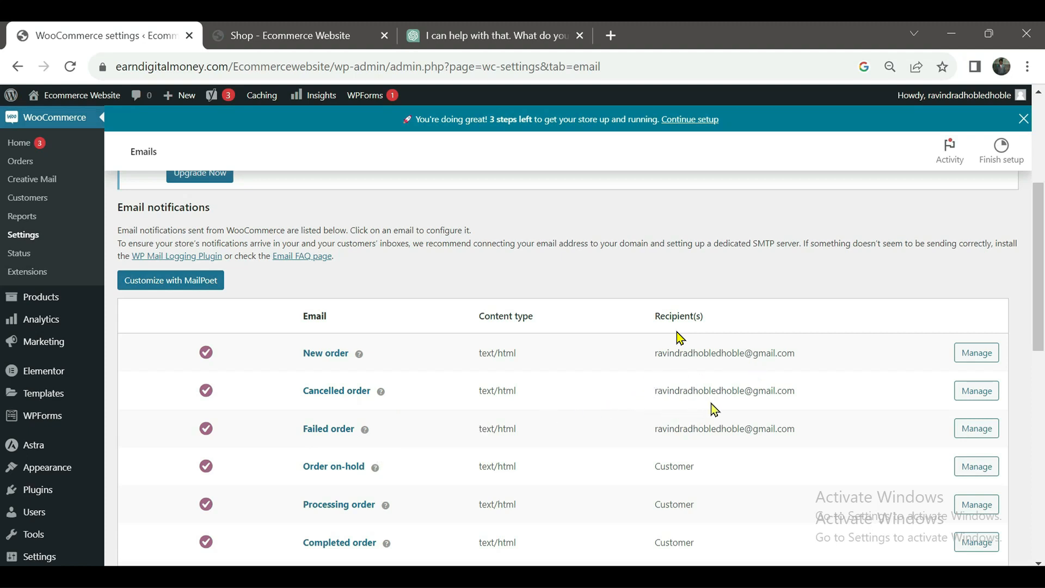
scroll(443, 447, down, 6)
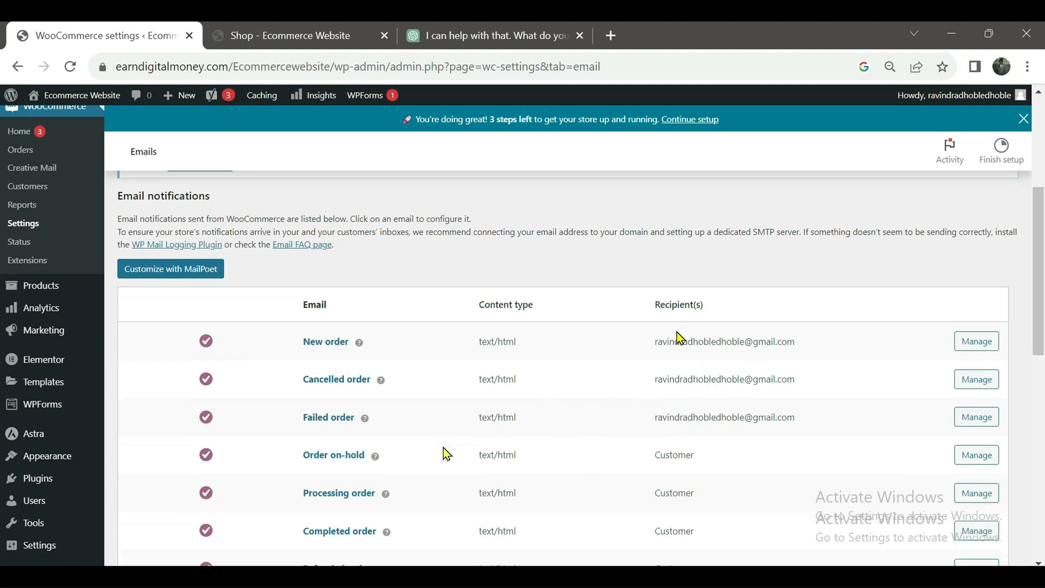
scroll(442, 445, down, 5)
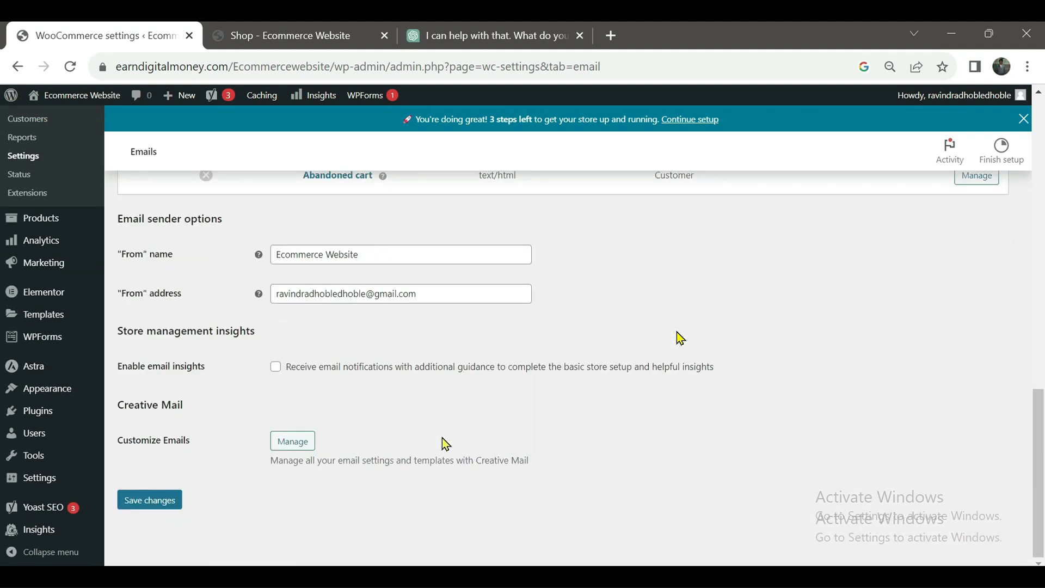
scroll(443, 441, up, 10)
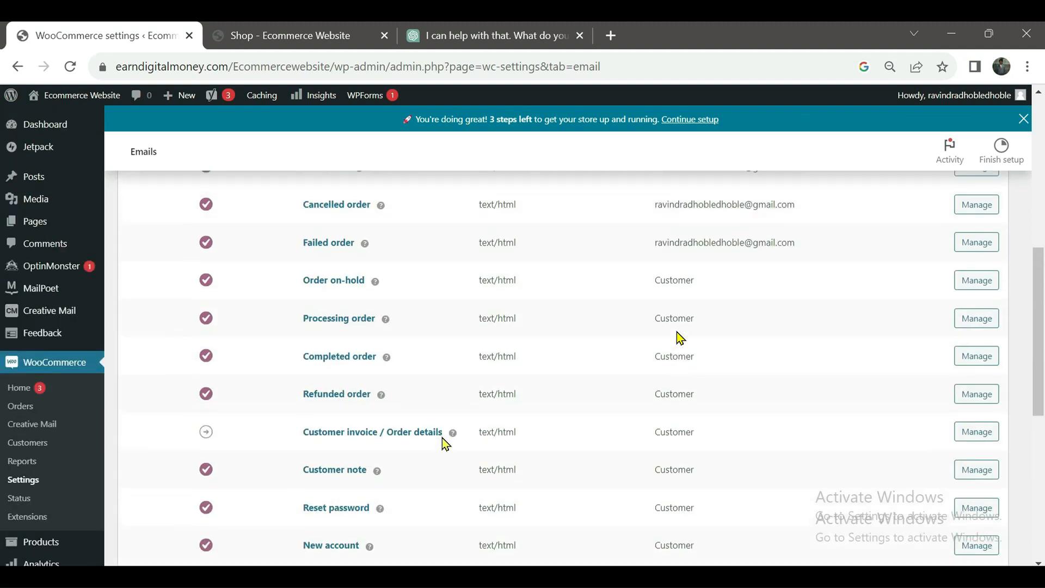
scroll(442, 438, up, 5)
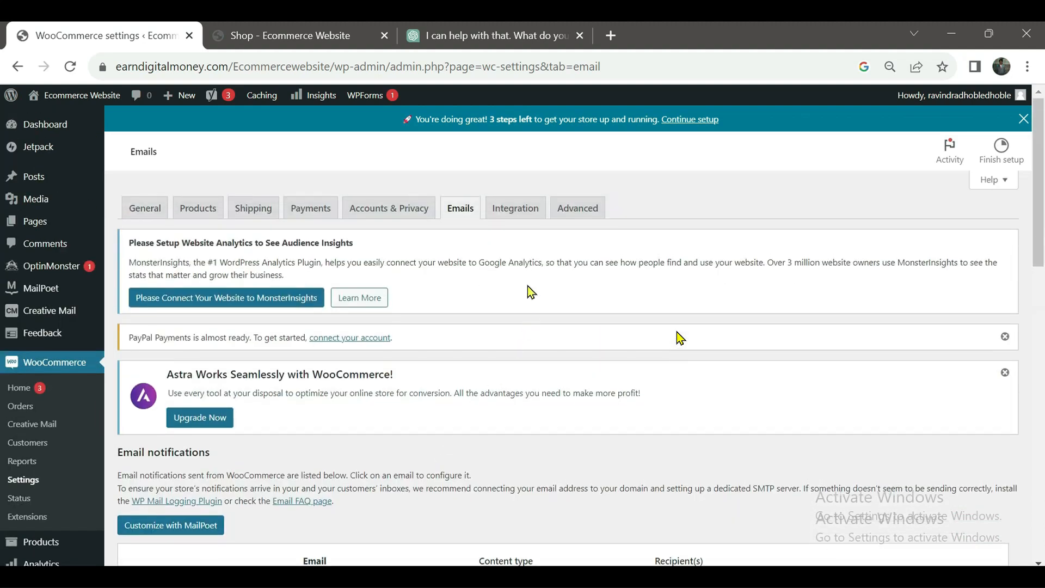
Open the Integration settings and review the MaxMind Geolocation license key and database path fields
click(520, 218)
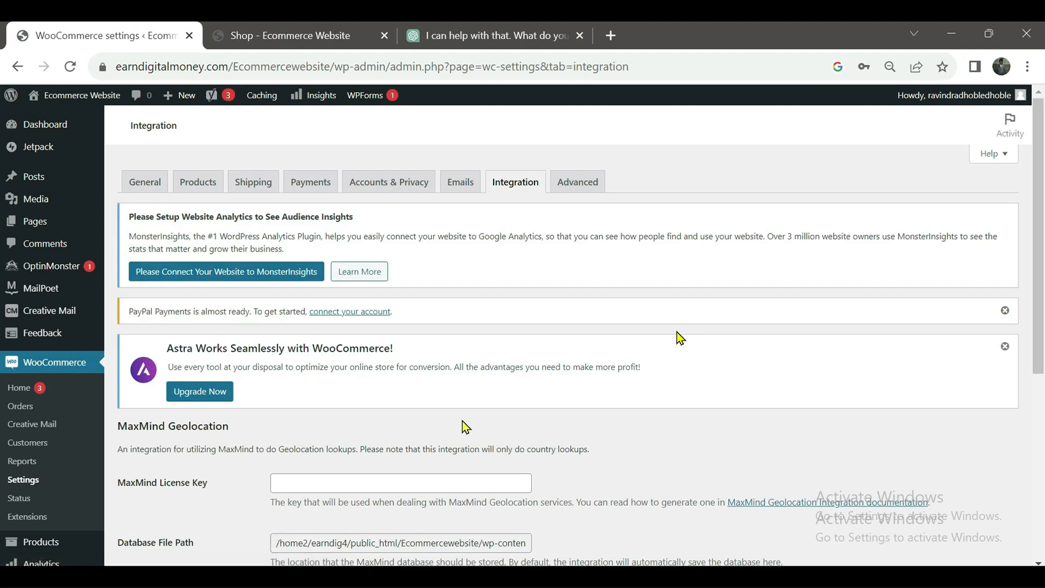
scroll(463, 427, down, 5)
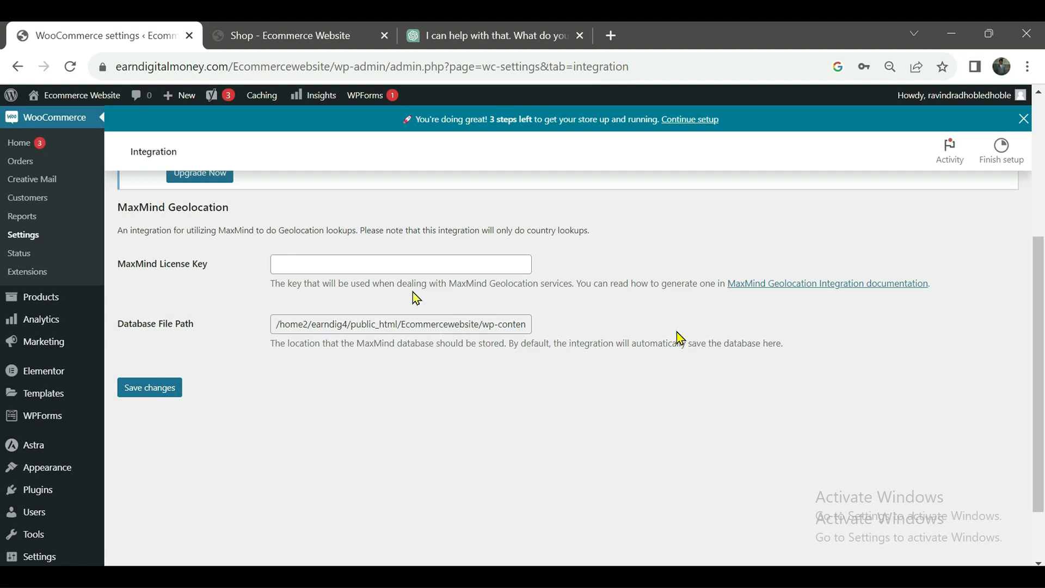
scroll(680, 338, up, 5)
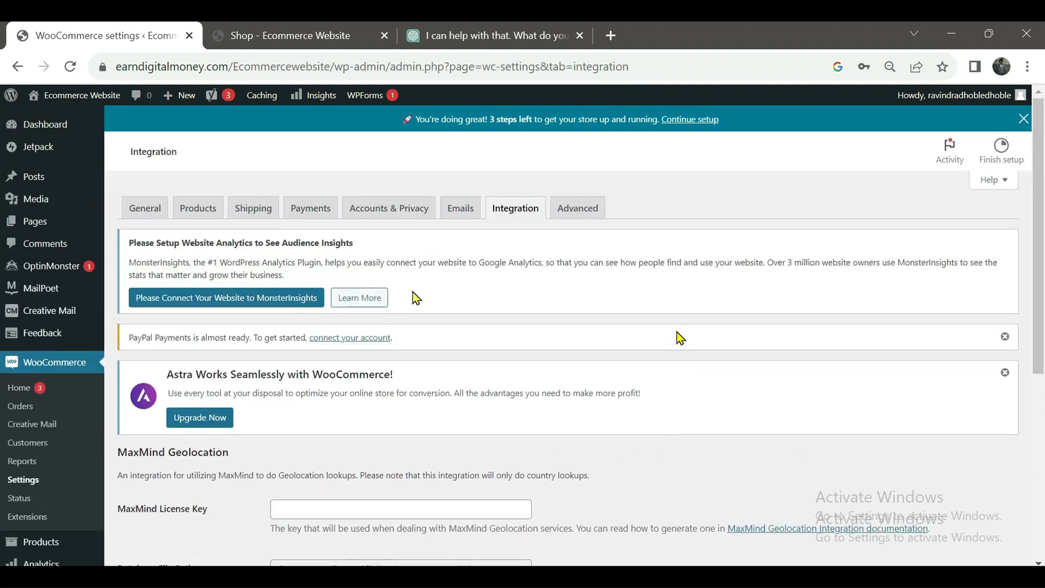
Open the store's Advanced settings and review the page setup, checkout endpoints and account endpoints
click(582, 209)
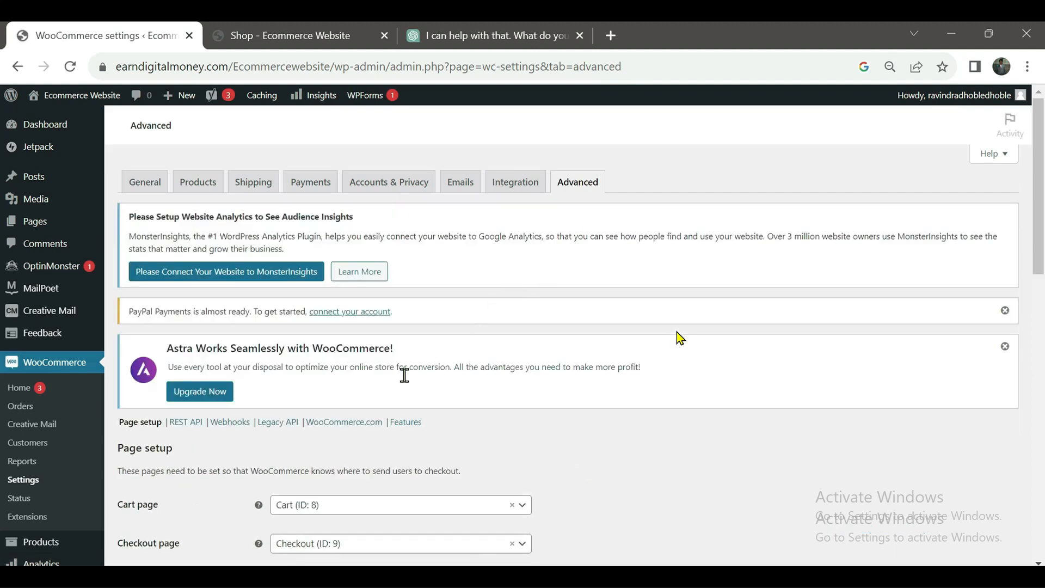
scroll(368, 409, down, 3)
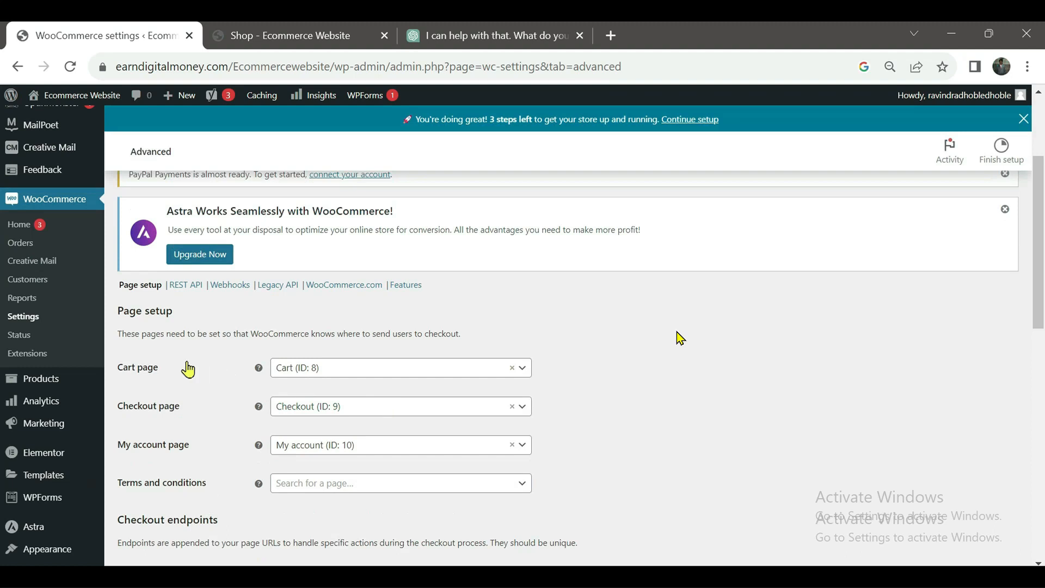
scroll(205, 370, down, 2)
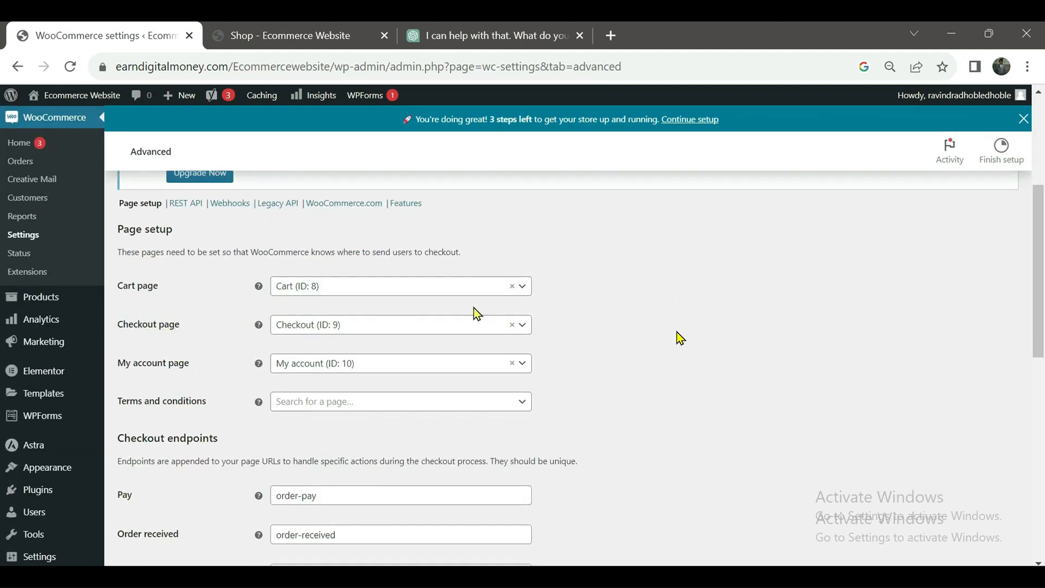
scroll(245, 317, down, 2)
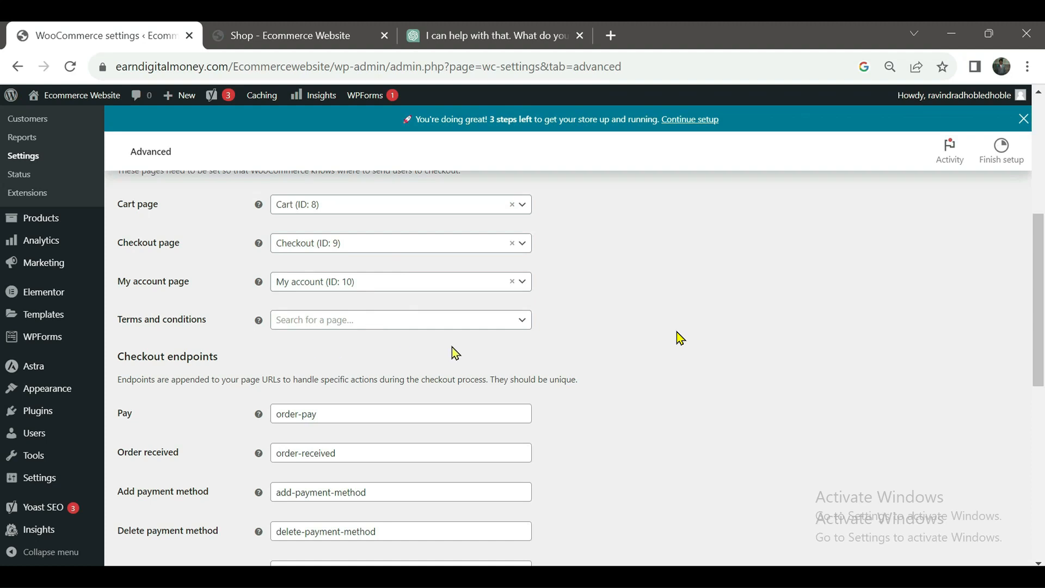
scroll(452, 353, down, 3)
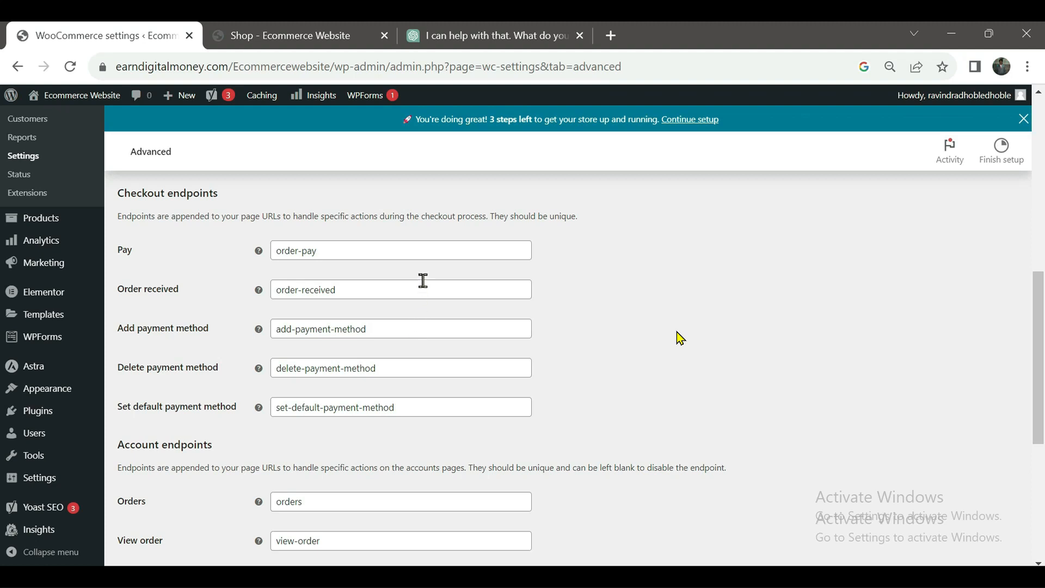
scroll(424, 279, down, 3)
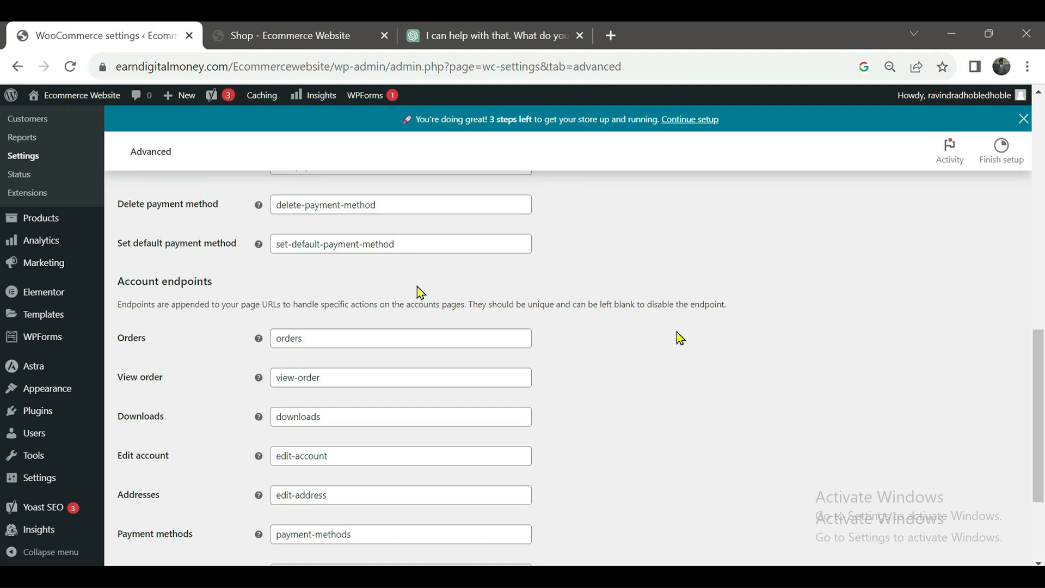
scroll(416, 300, down, 1)
scroll(414, 306, down, 2)
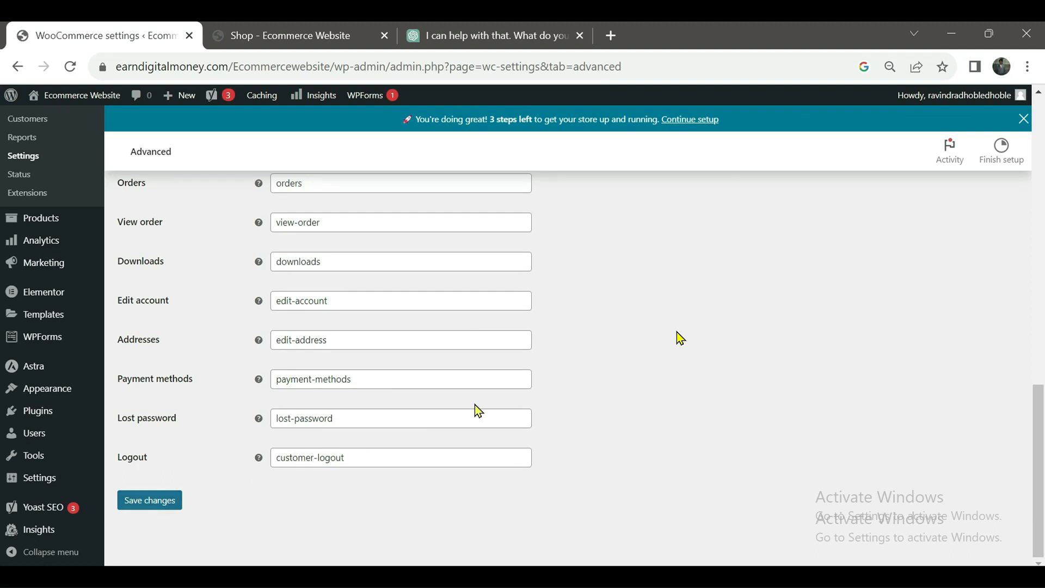
scroll(477, 409, up, 6)
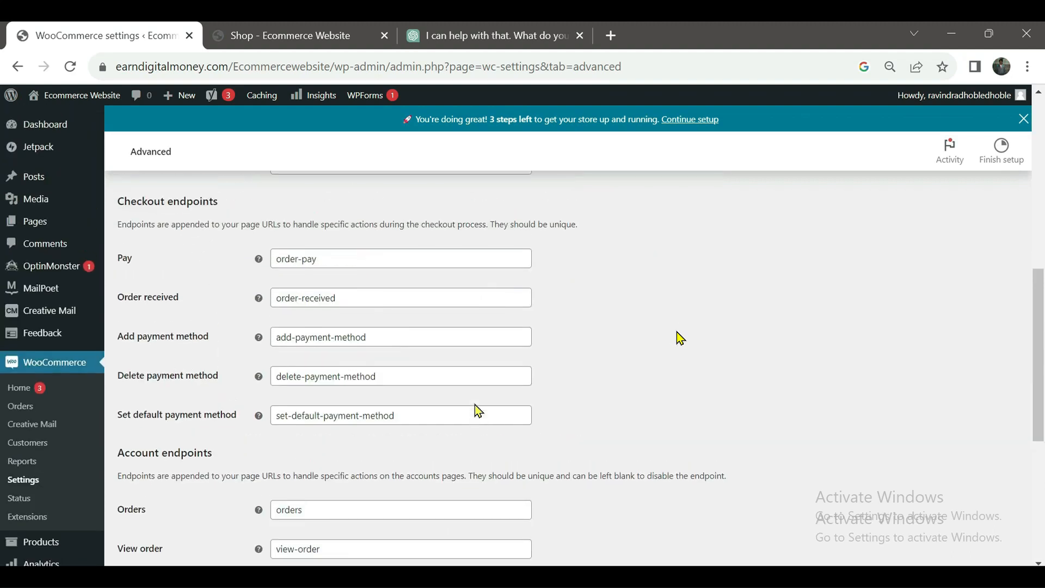
scroll(474, 406, up, 8)
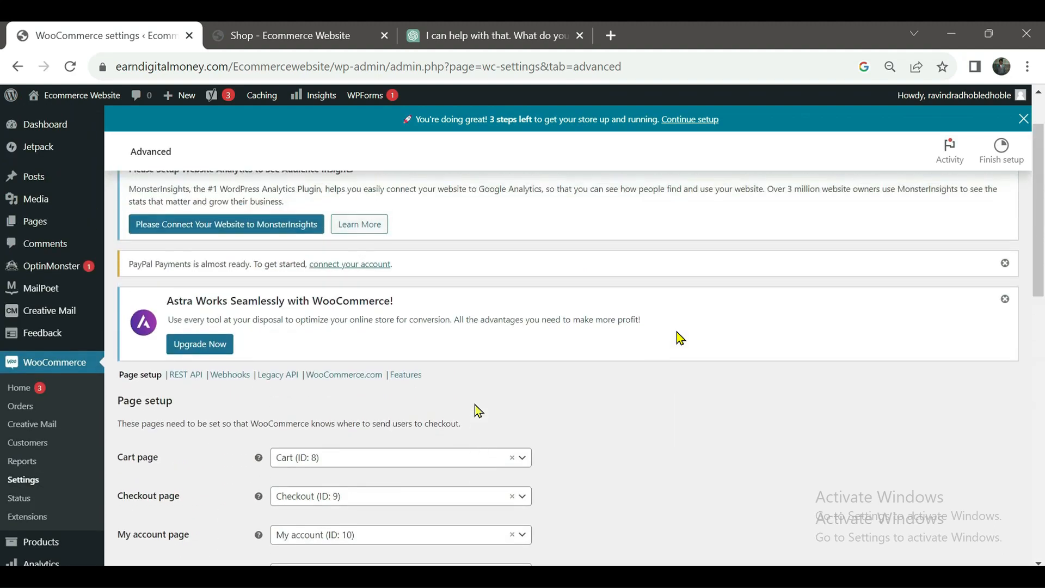
scroll(475, 405, up, 1)
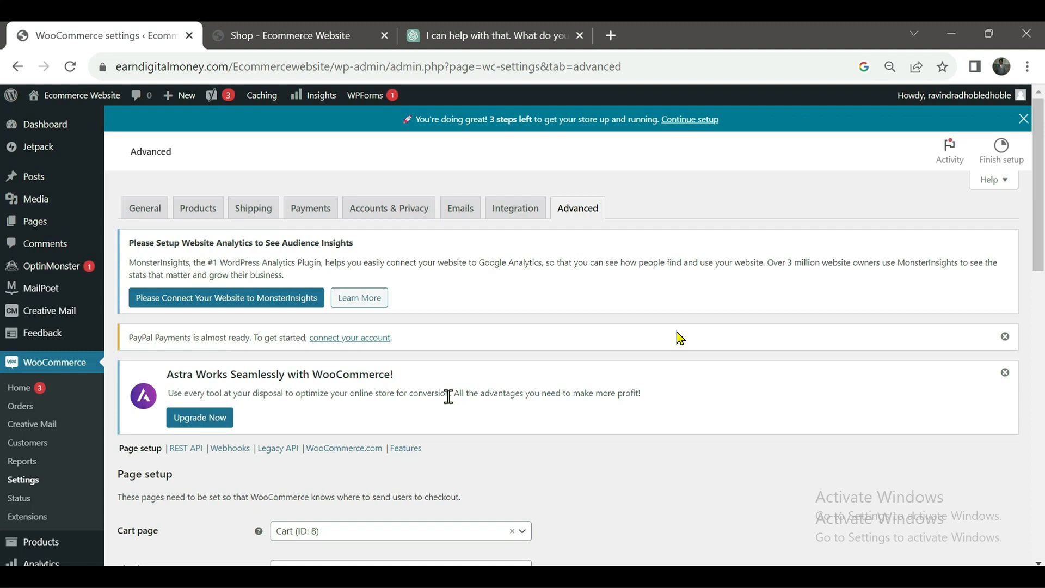
Open the list of all products and view the Laptop's product page on the storefront
scroll(462, 394, down, 1)
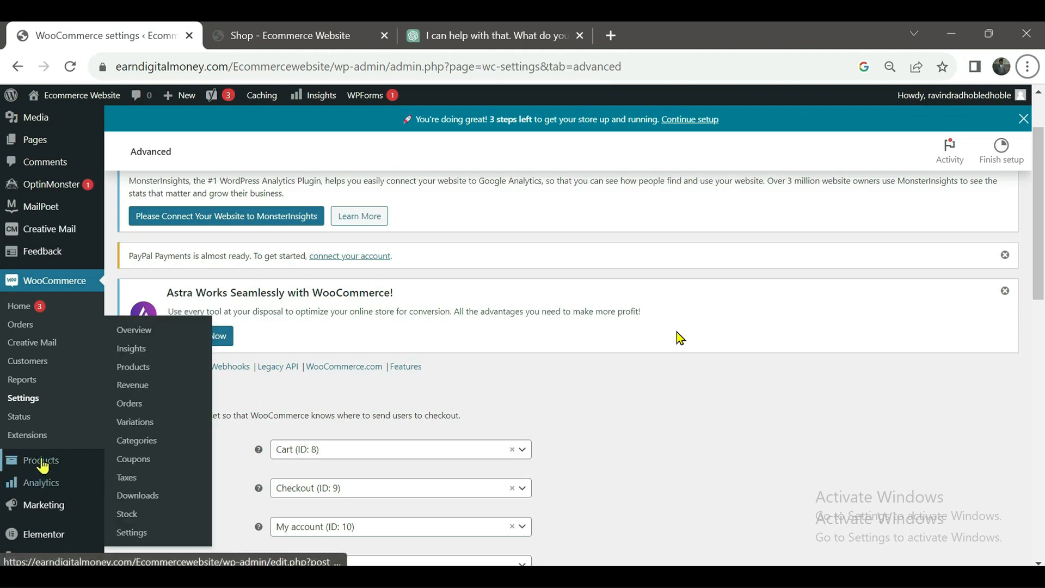
mouse_move(41, 461)
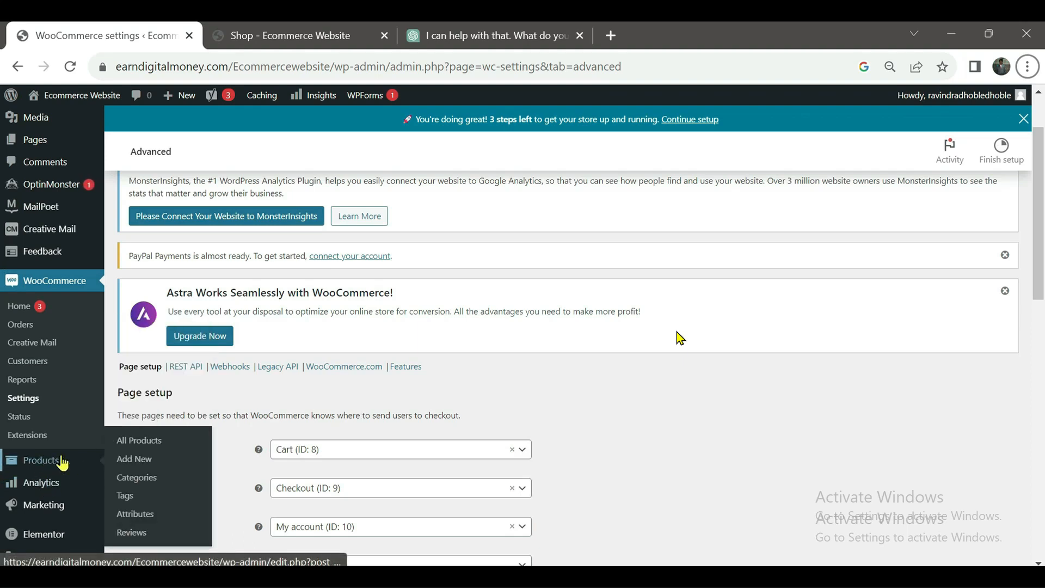
click(136, 447)
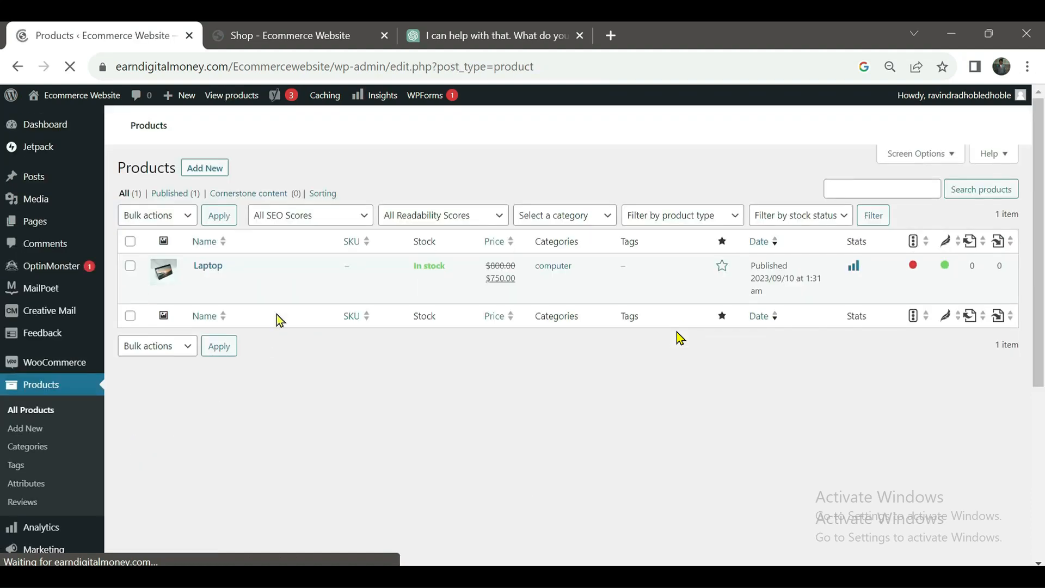
mouse_move(249, 442)
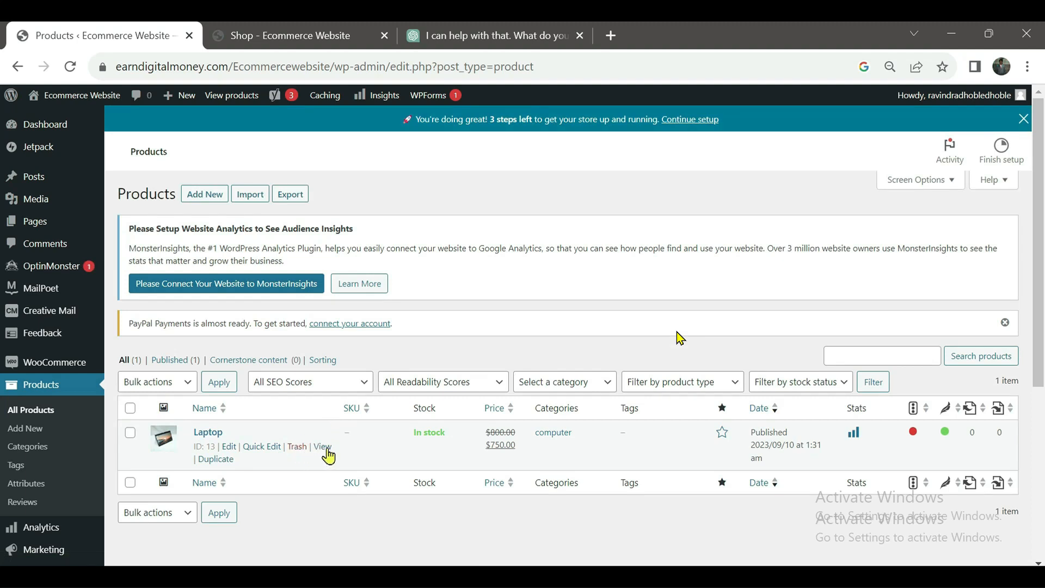
click(327, 450)
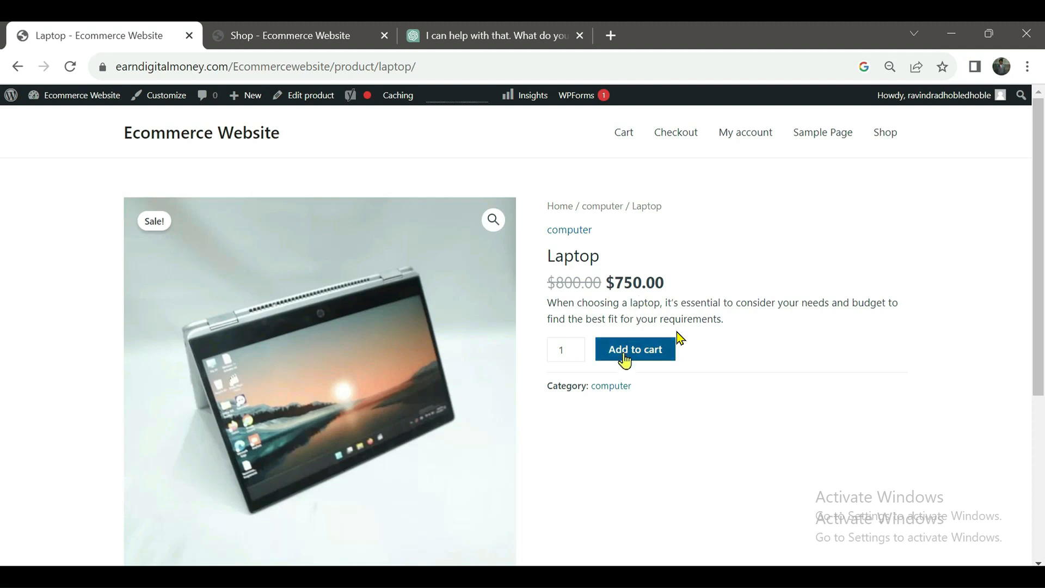
Set the Laptop quantity to 2, add it to the cart and open the cart
click(576, 354)
click(577, 353)
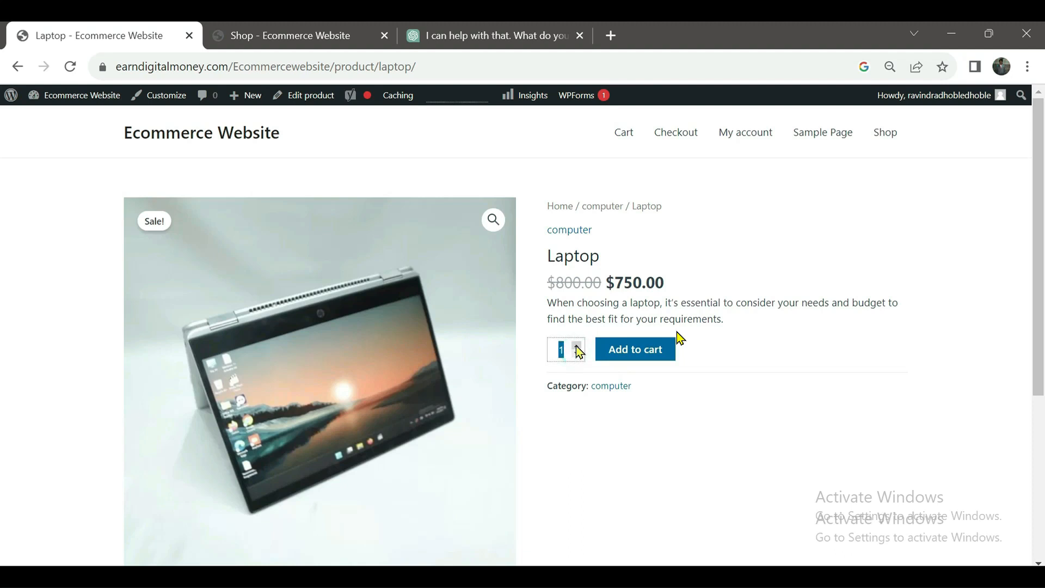
click(578, 347)
click(627, 353)
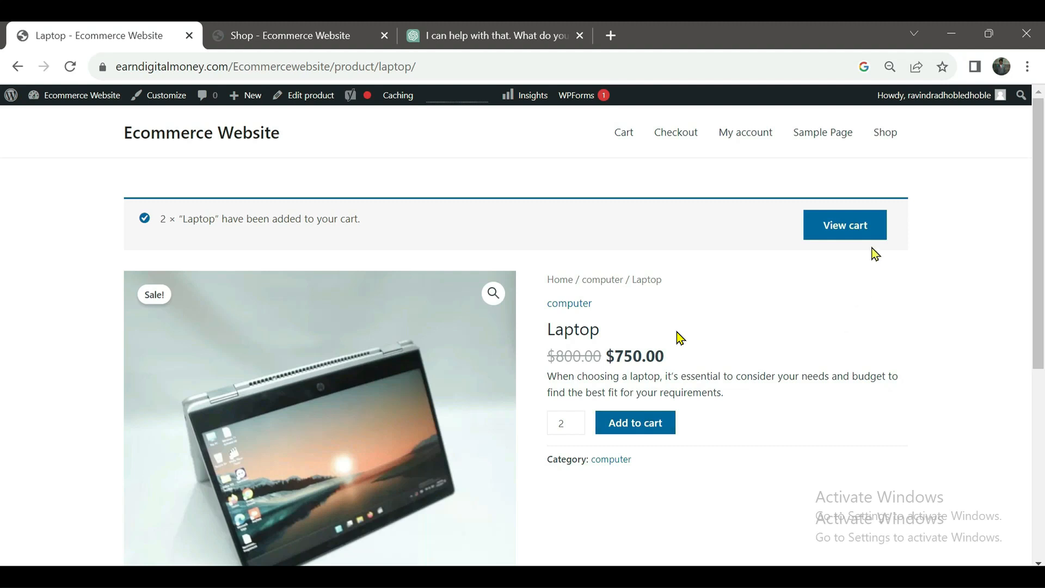
click(833, 228)
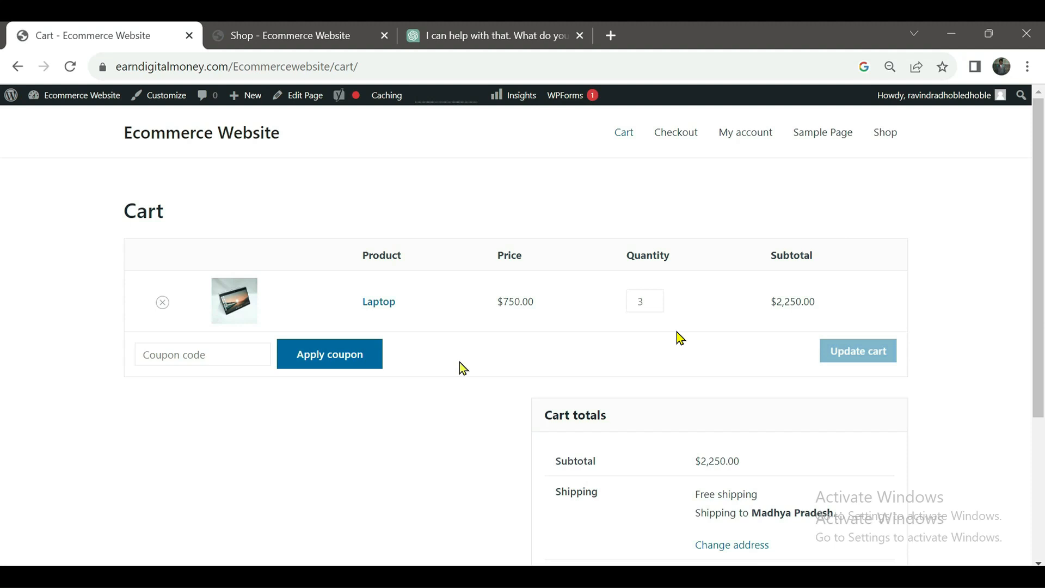
Reduce the Laptop quantity in the cart to 2 and again to 1, updating the cart after each change
click(657, 305)
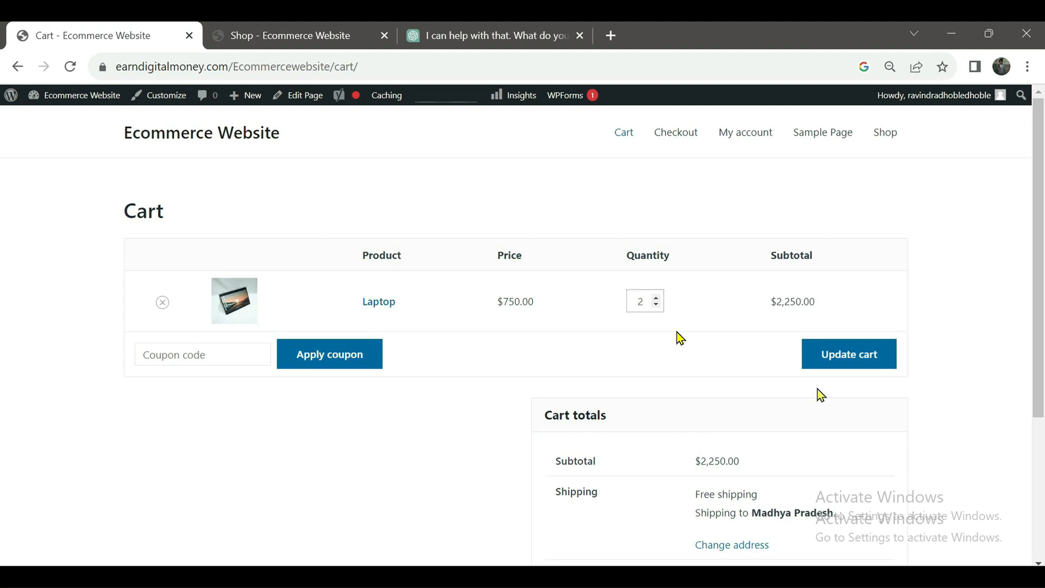
click(843, 357)
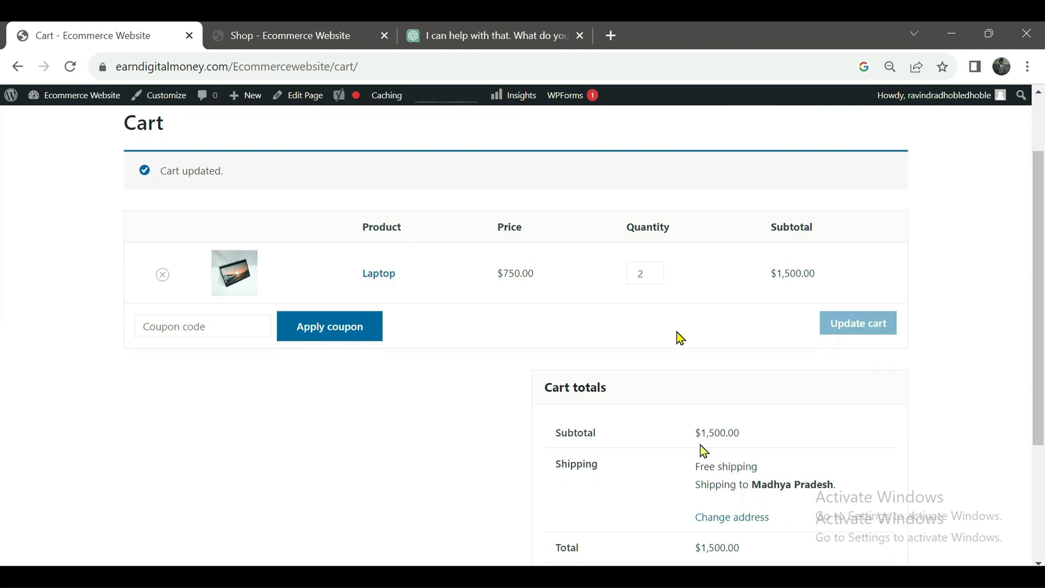
click(657, 276)
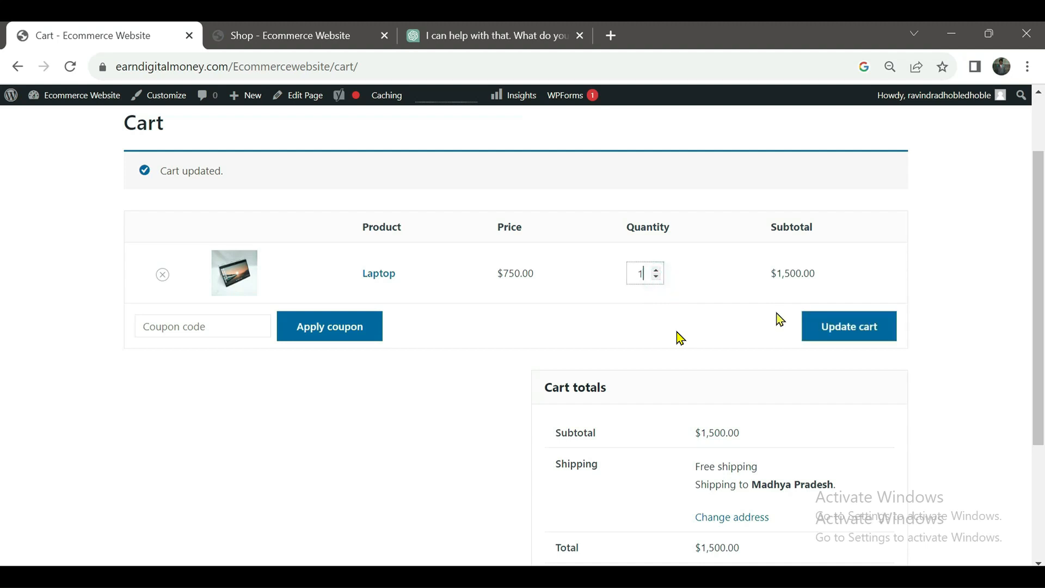
click(842, 331)
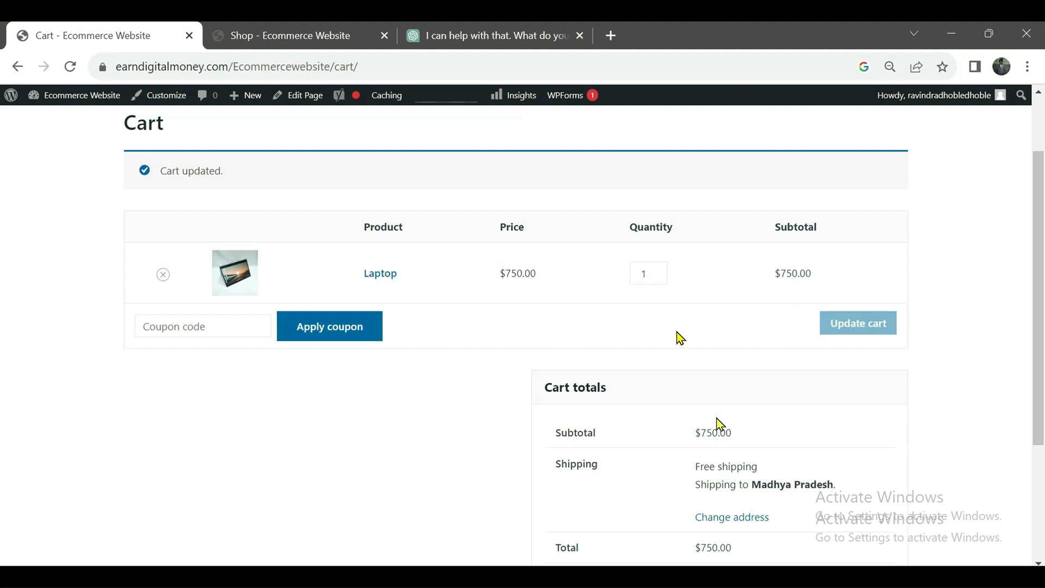
Proceed to checkout and examine the billing detail fields, order summary, payment methods and order notes section
scroll(881, 435, down, 1)
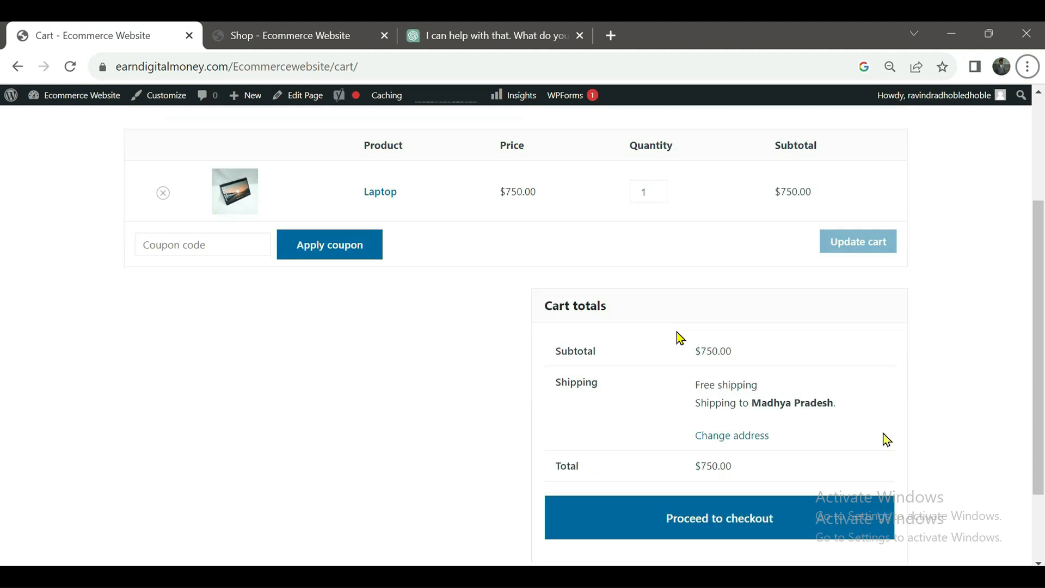
click(702, 527)
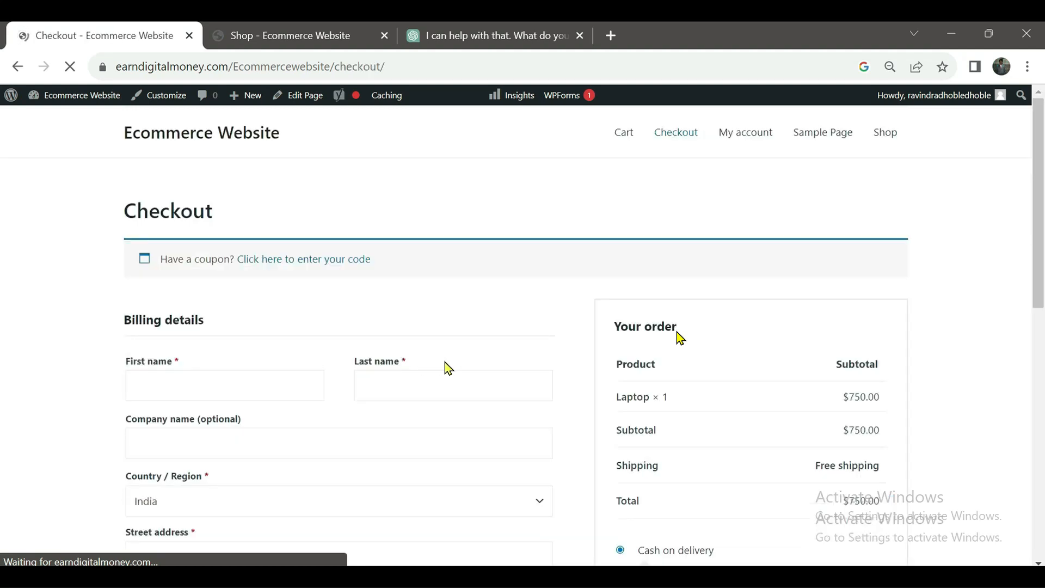
scroll(579, 357, down, 2)
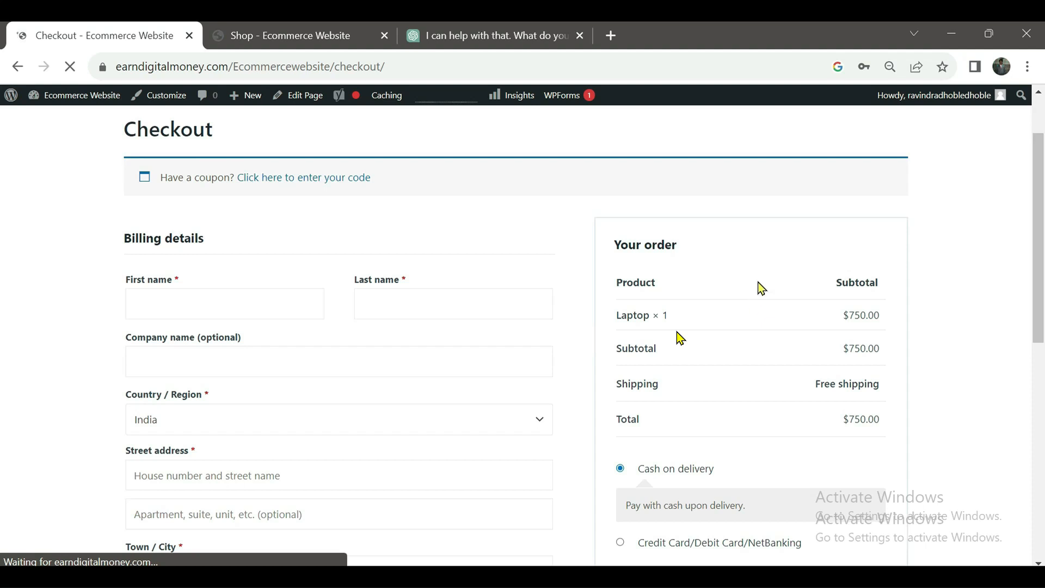
scroll(754, 284, up, 1)
scroll(754, 284, up, 1)
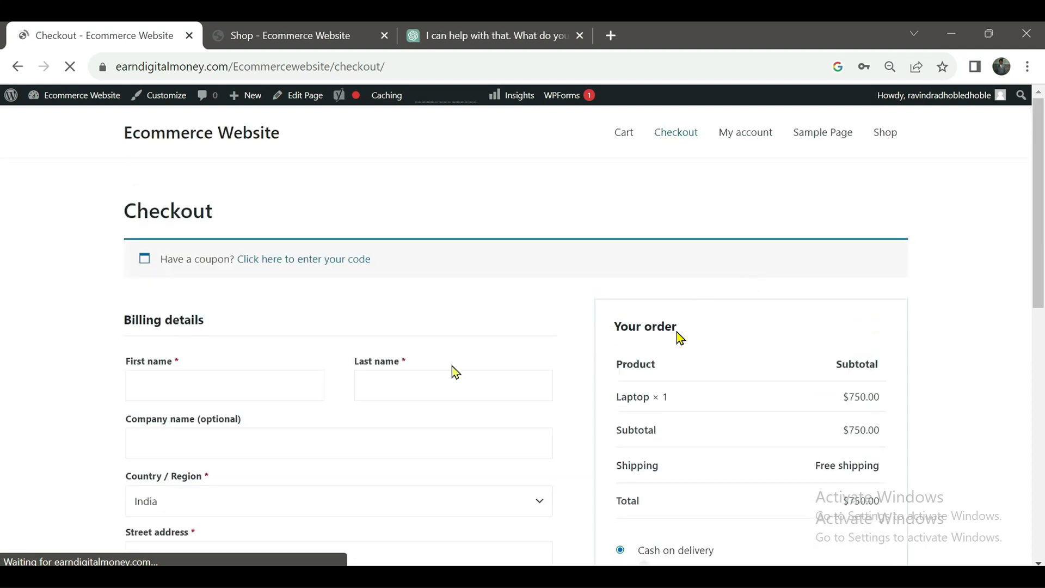
scroll(439, 374, down, 3)
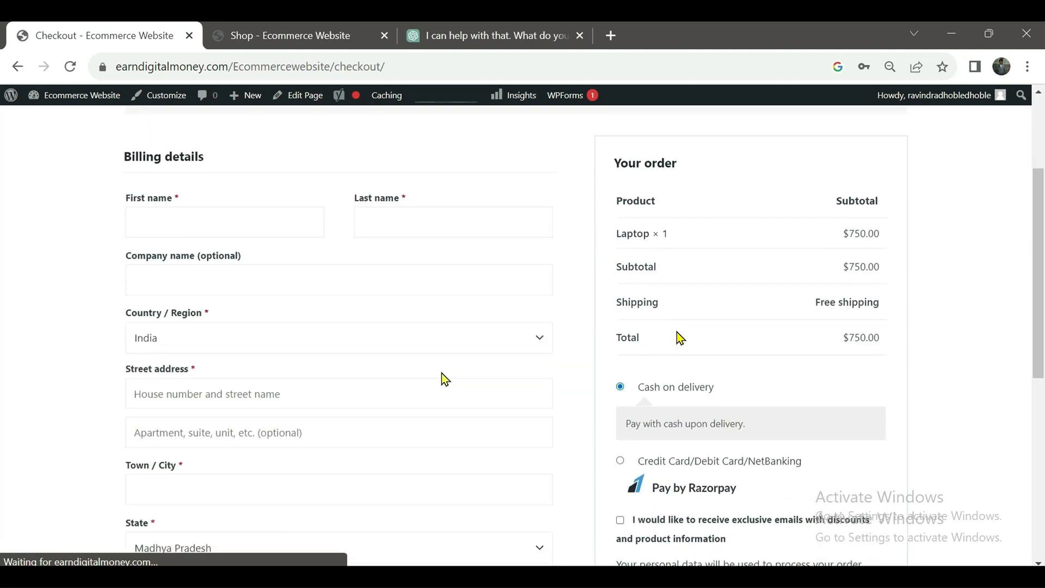
scroll(441, 374, down, 3)
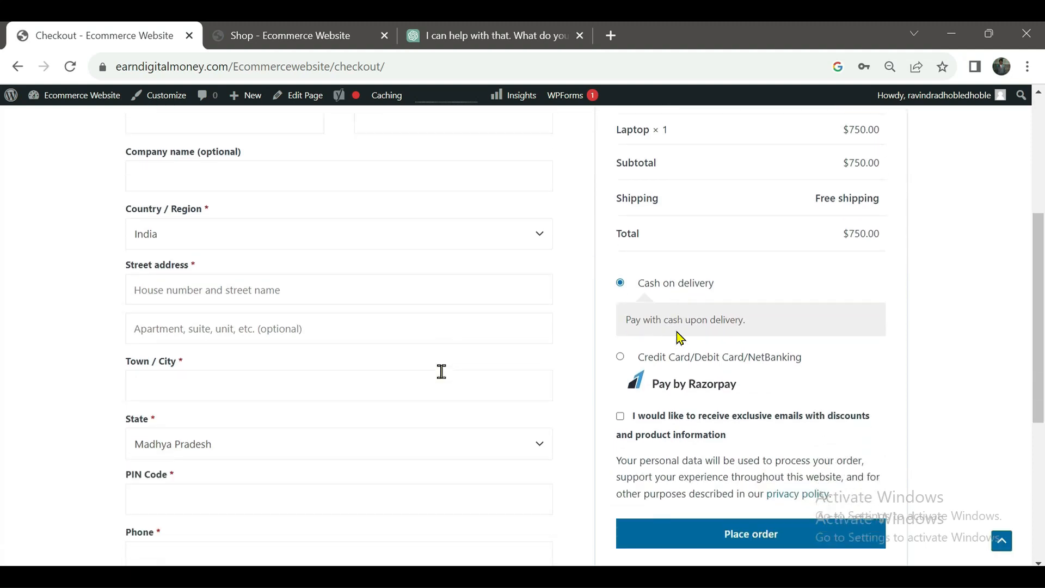
scroll(444, 375, down, 2)
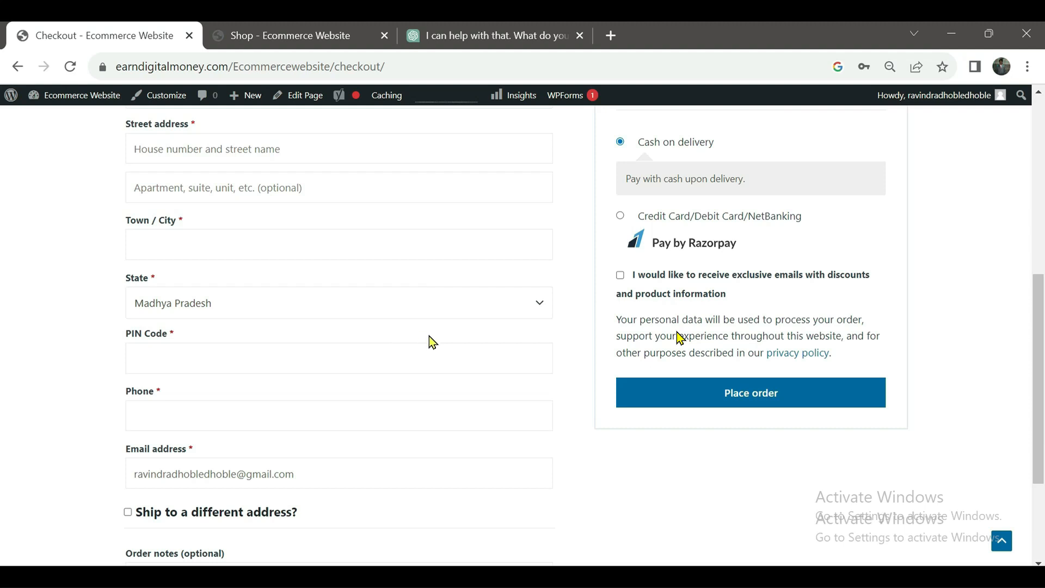
scroll(449, 346, down, 3)
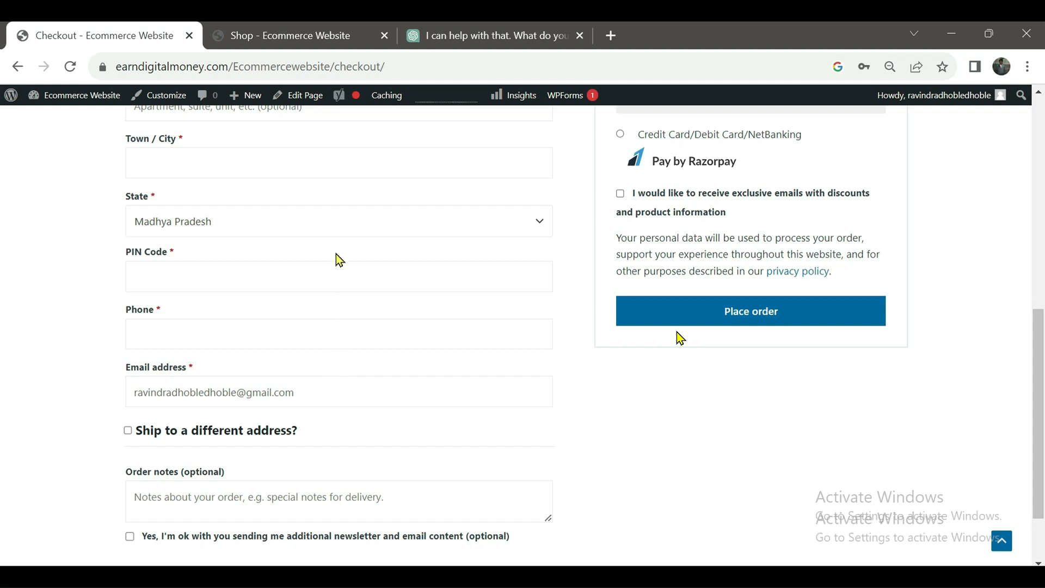
scroll(316, 198, up, 3)
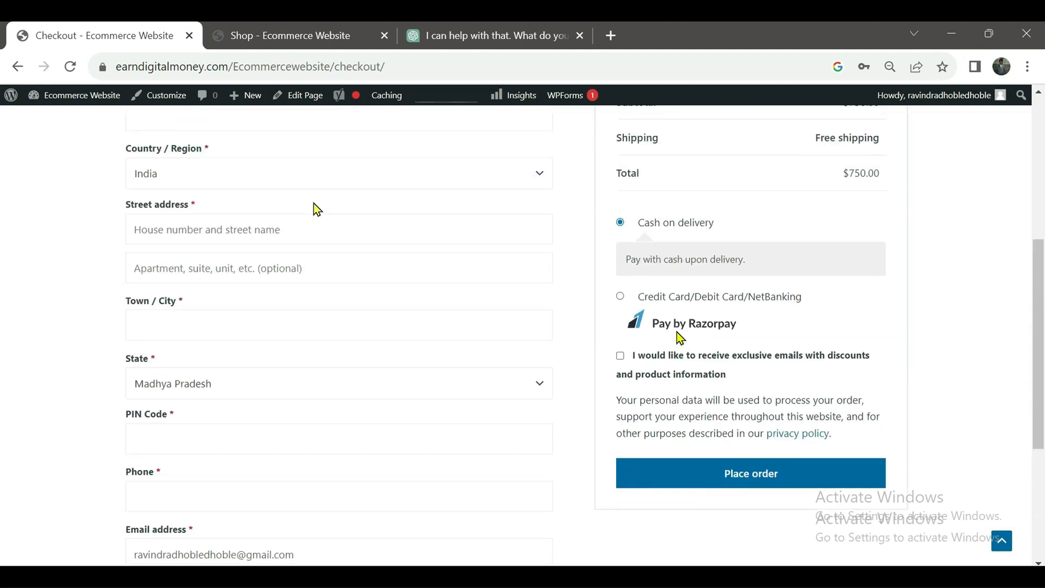
scroll(267, 238, up, 1)
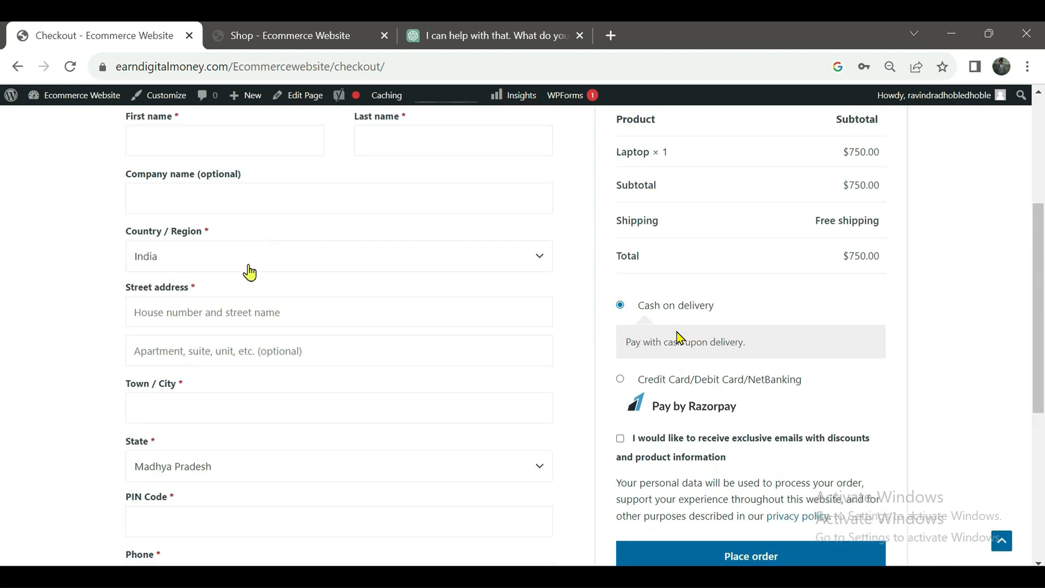
scroll(226, 252, up, 3)
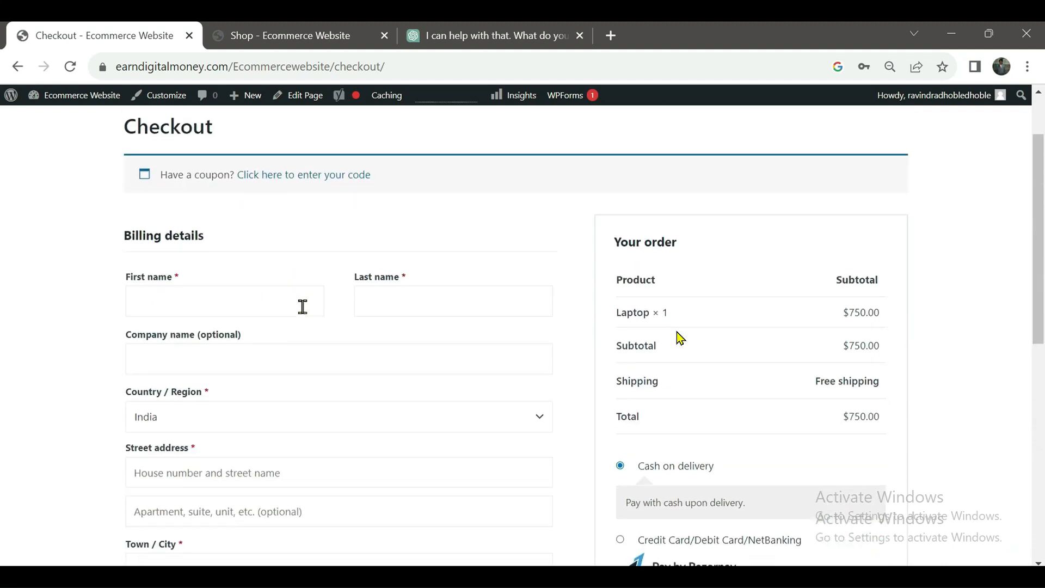
scroll(301, 305, down, 3)
scroll(303, 311, down, 3)
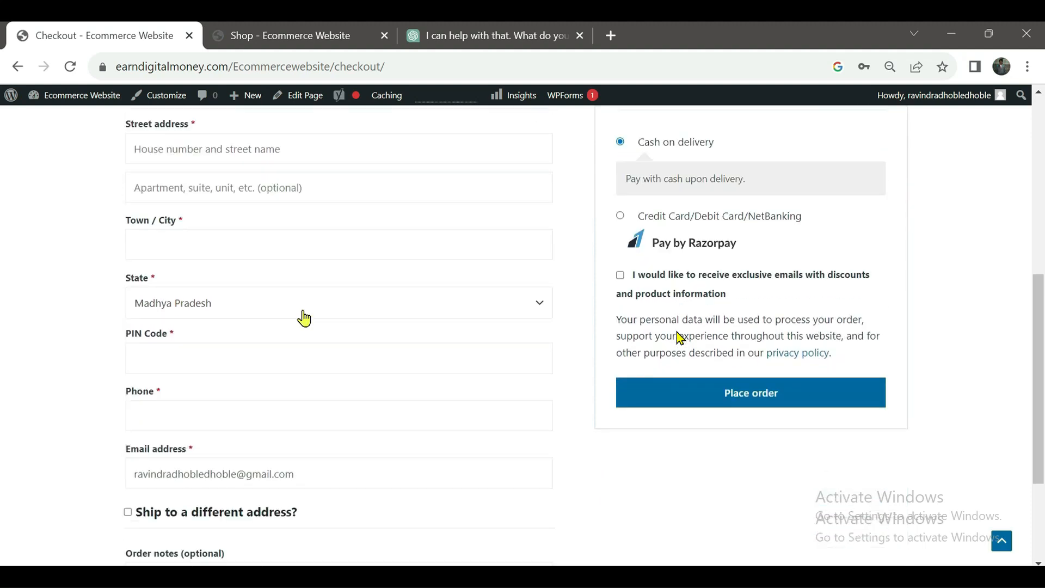
scroll(303, 317, down, 3)
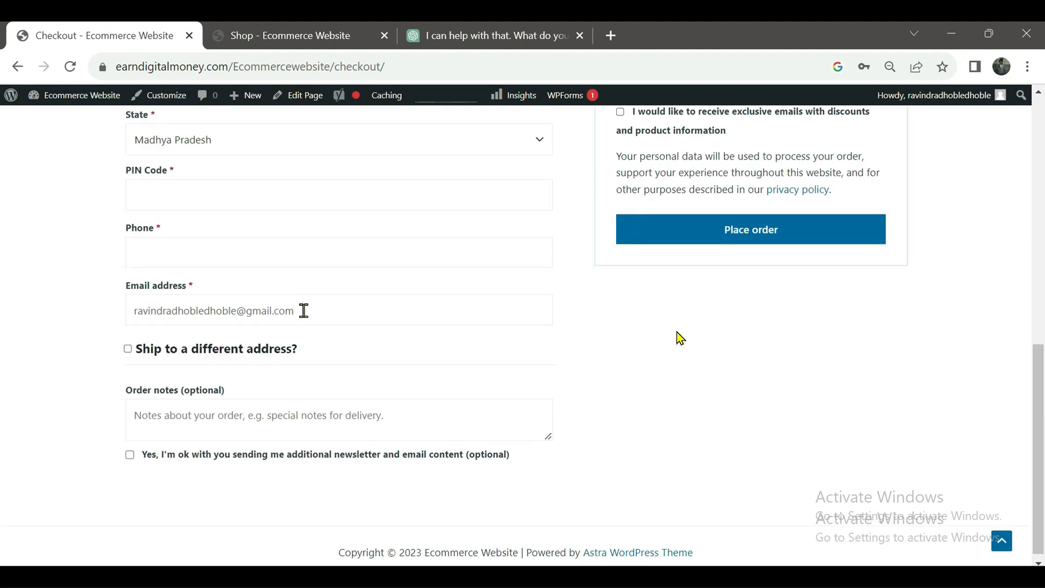
Review the whole checkout page again, from the order notes and Place order section back to the coupon prompt and order totals
scroll(304, 311, down, 1)
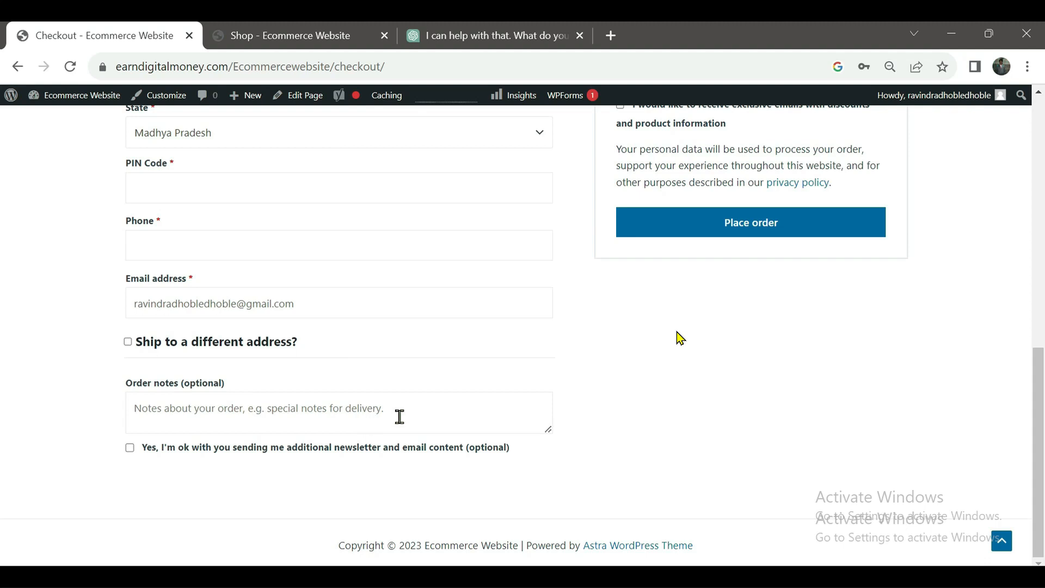
scroll(744, 368, up, 3)
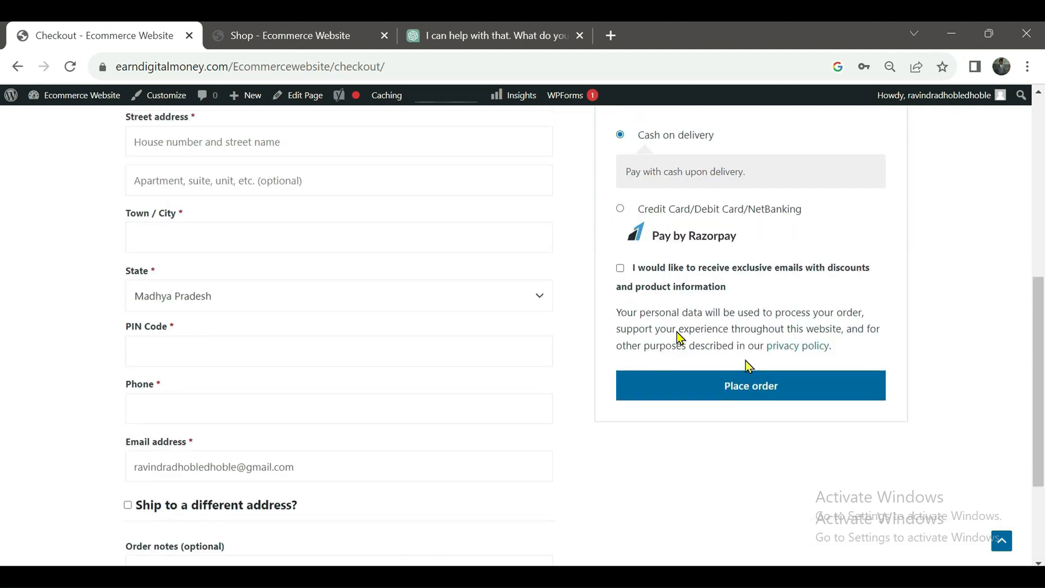
scroll(745, 362, up, 5)
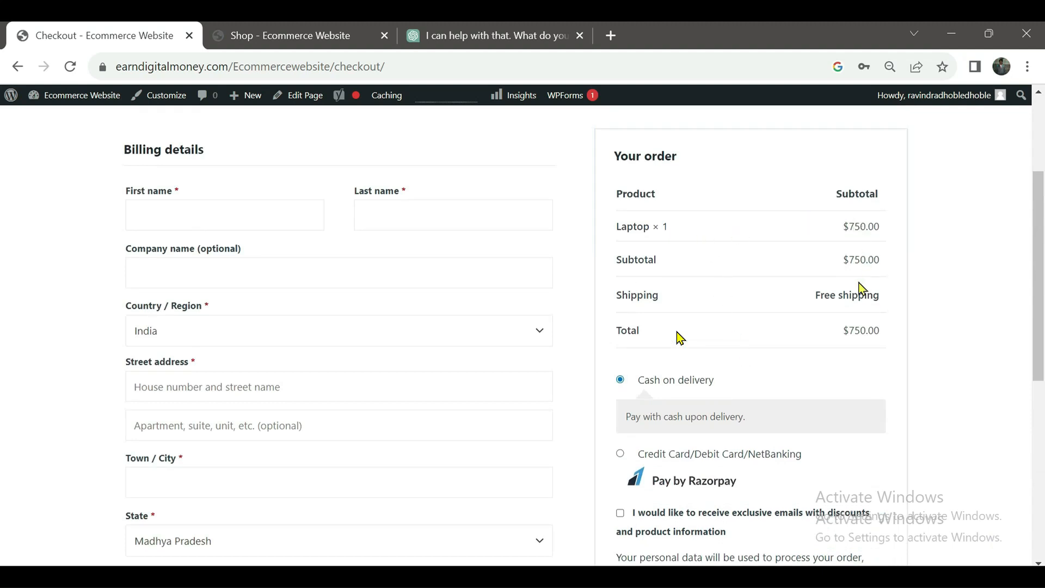
scroll(828, 343, down, 3)
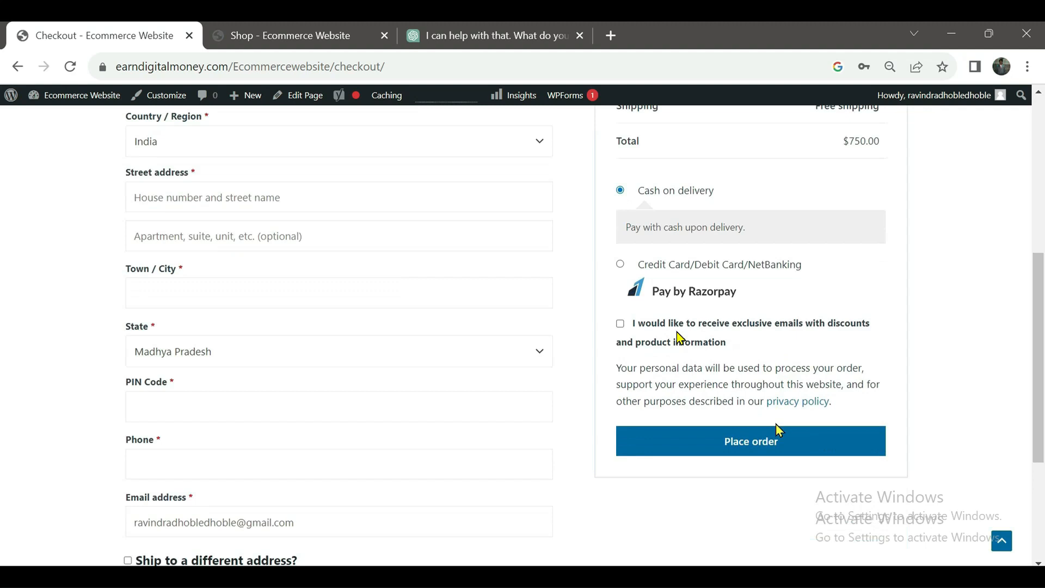
scroll(777, 430, down, 1)
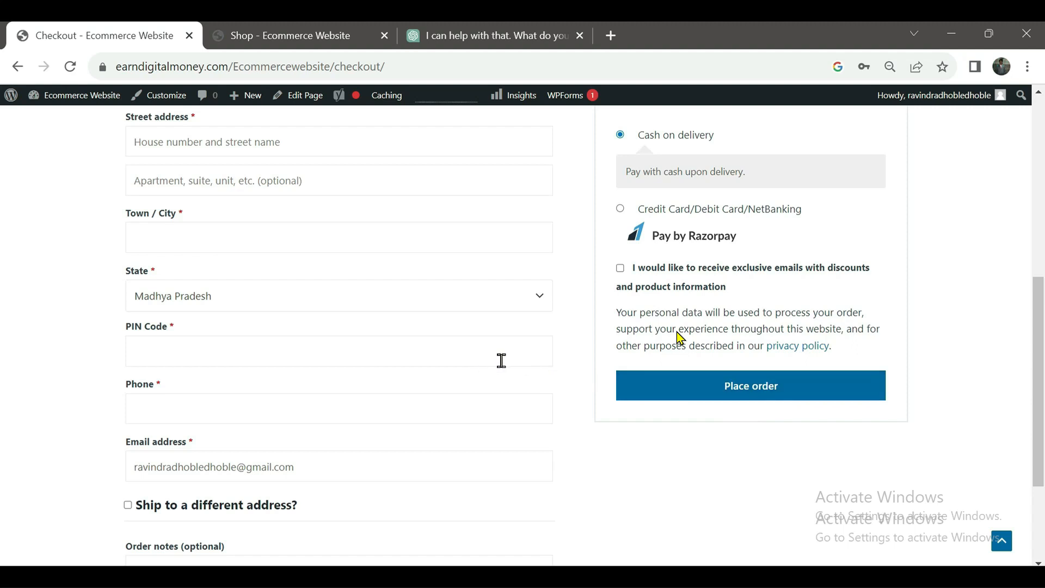
scroll(501, 361, up, 5)
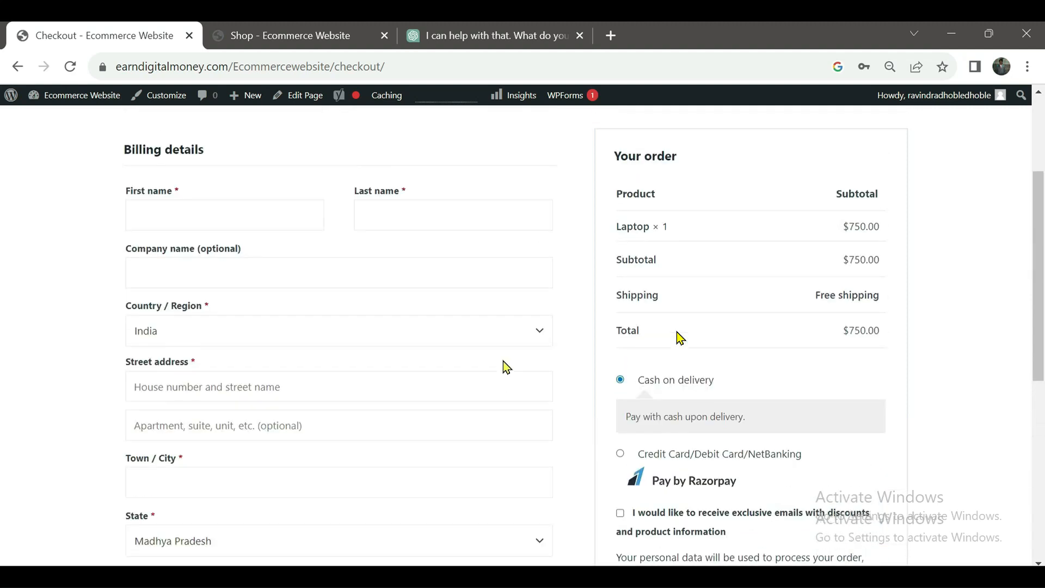
scroll(504, 361, up, 3)
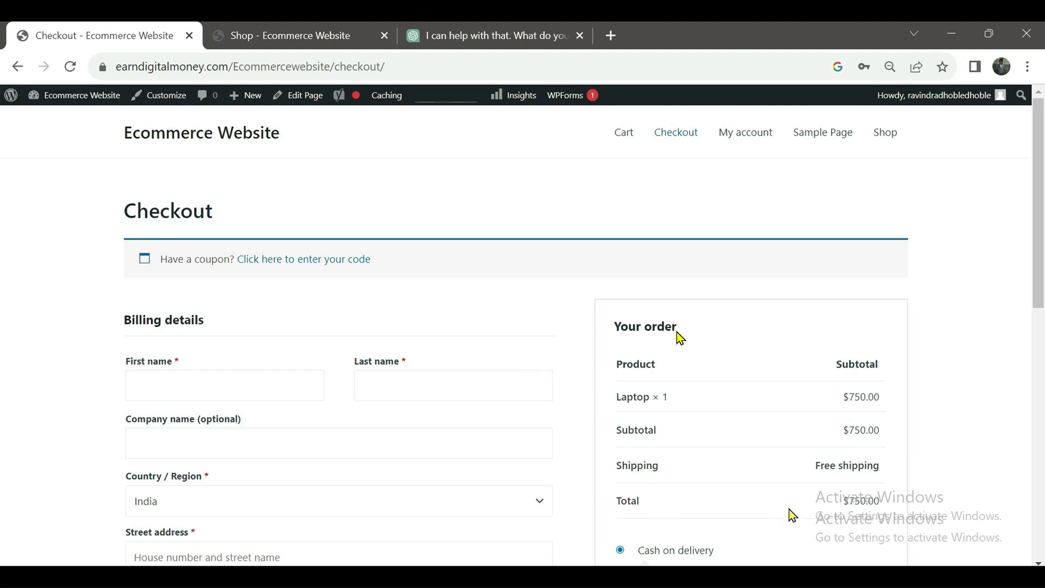
Leave the checkout, return to the site's admin dashboard and open the WooCommerce settings
key(alt)
click(18, 66)
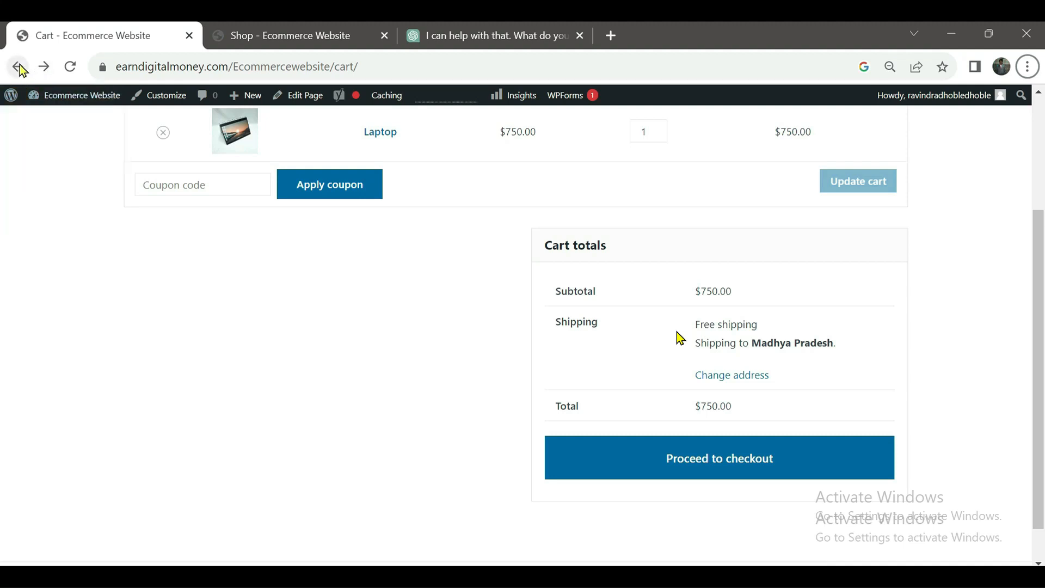
mouse_move(82, 100)
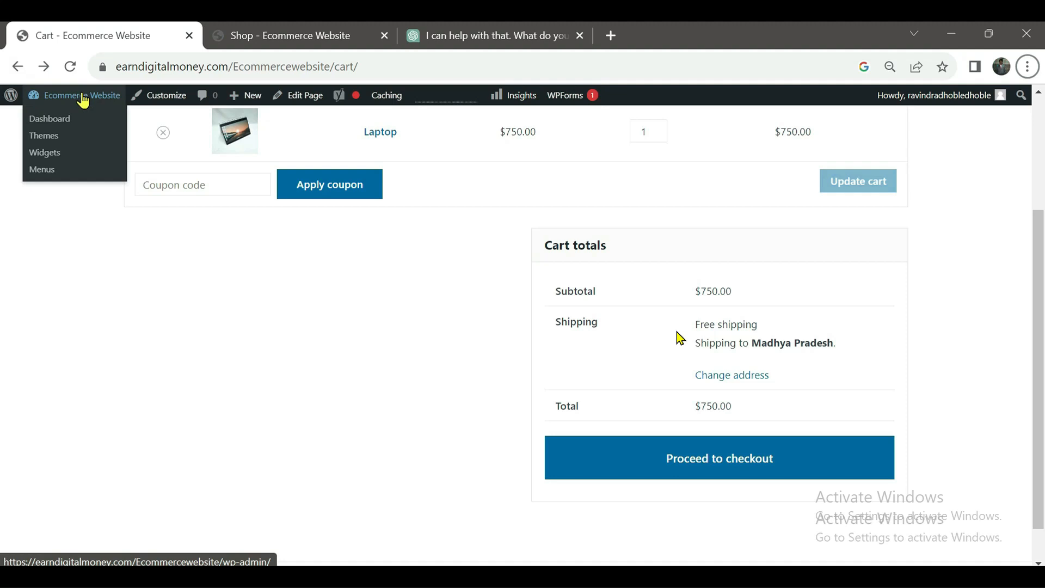
click(82, 95)
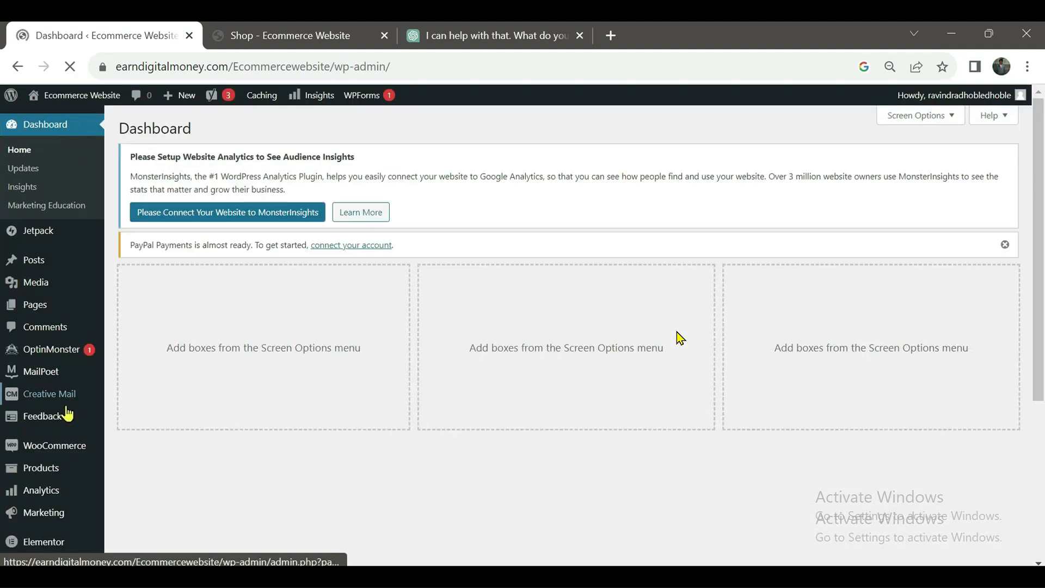
mouse_move(72, 288)
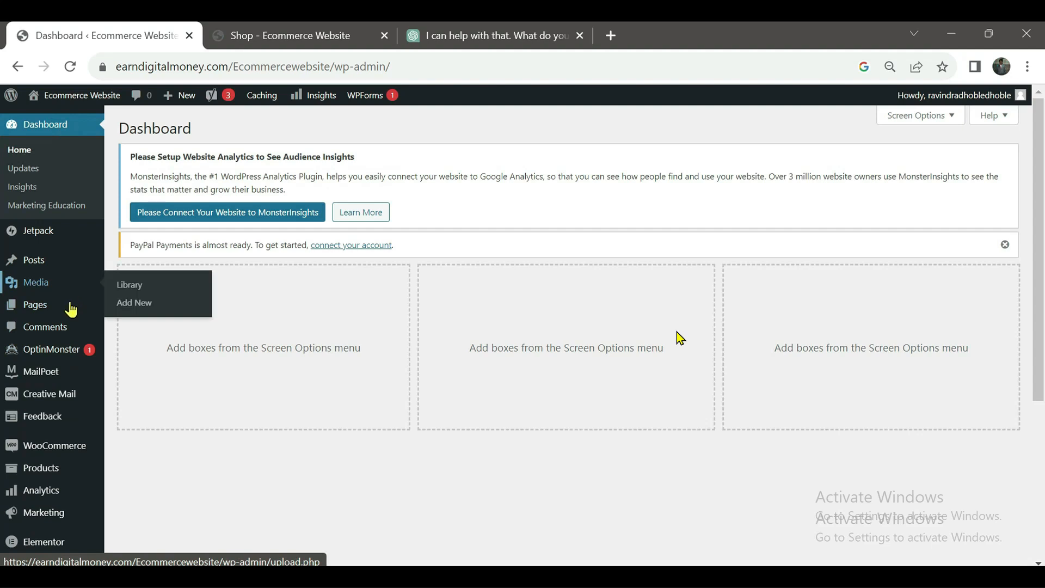
scroll(65, 381, down, 2)
mouse_move(60, 386)
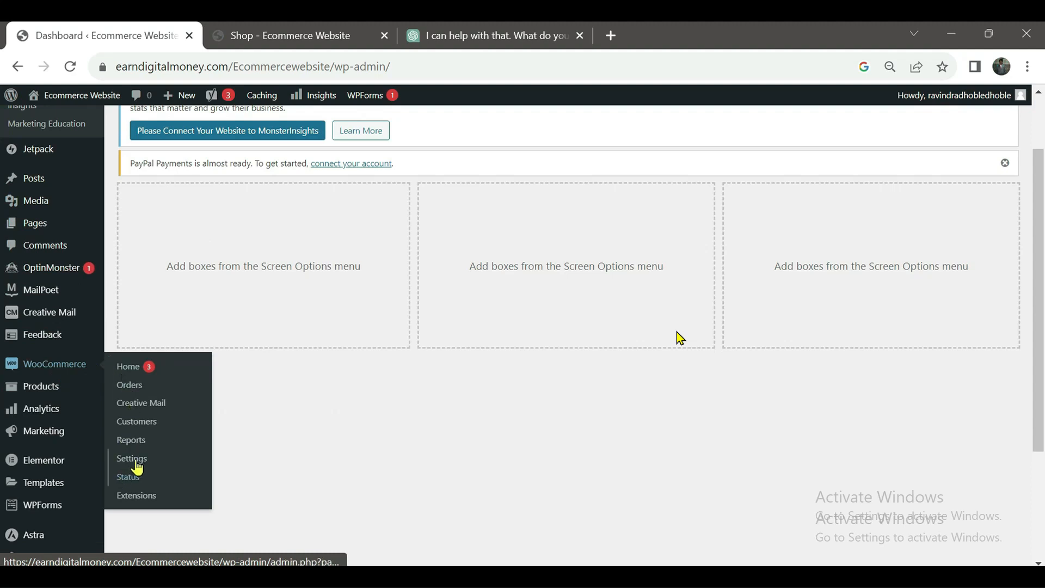
click(140, 465)
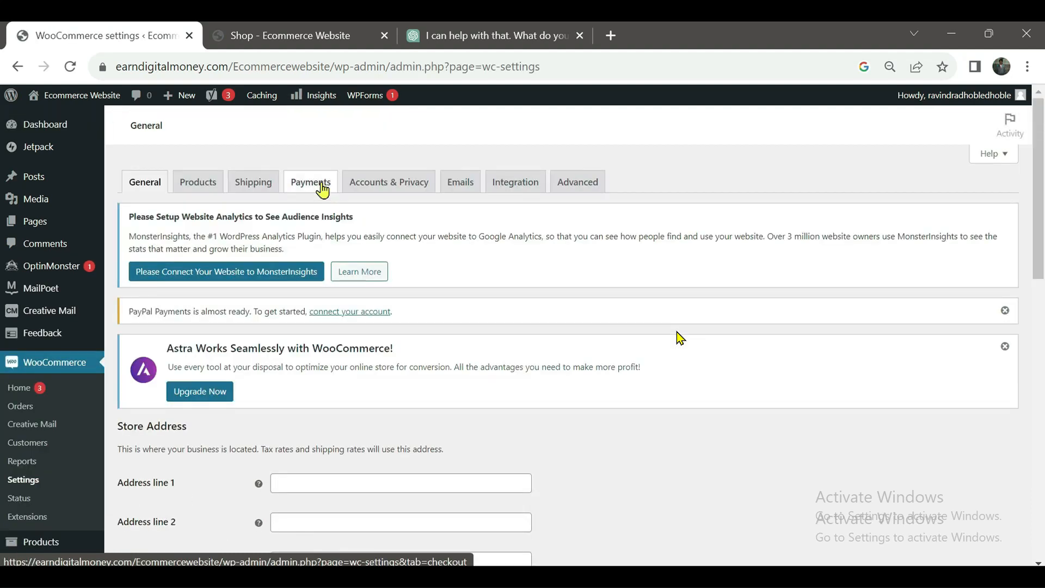
Open the WooCommerce payment settings and examine the installed payment methods and recommended payment providers
click(322, 185)
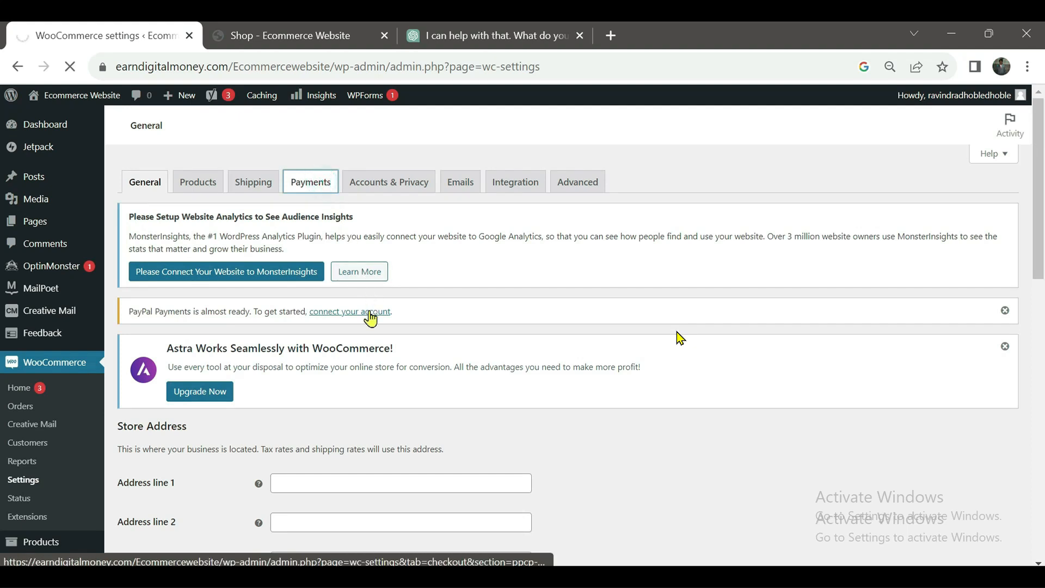
scroll(374, 343, down, 3)
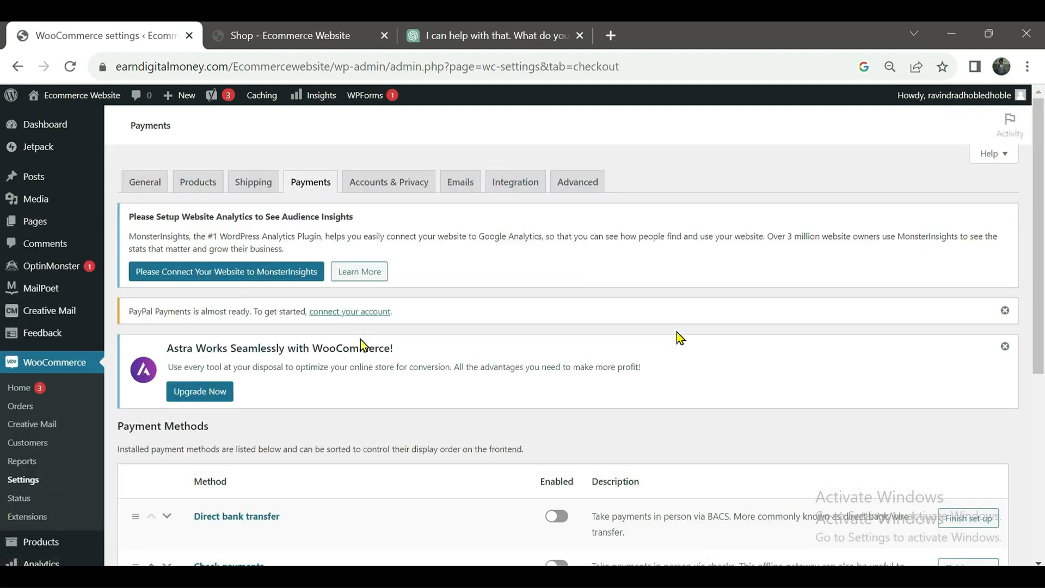
scroll(679, 337, down, 3)
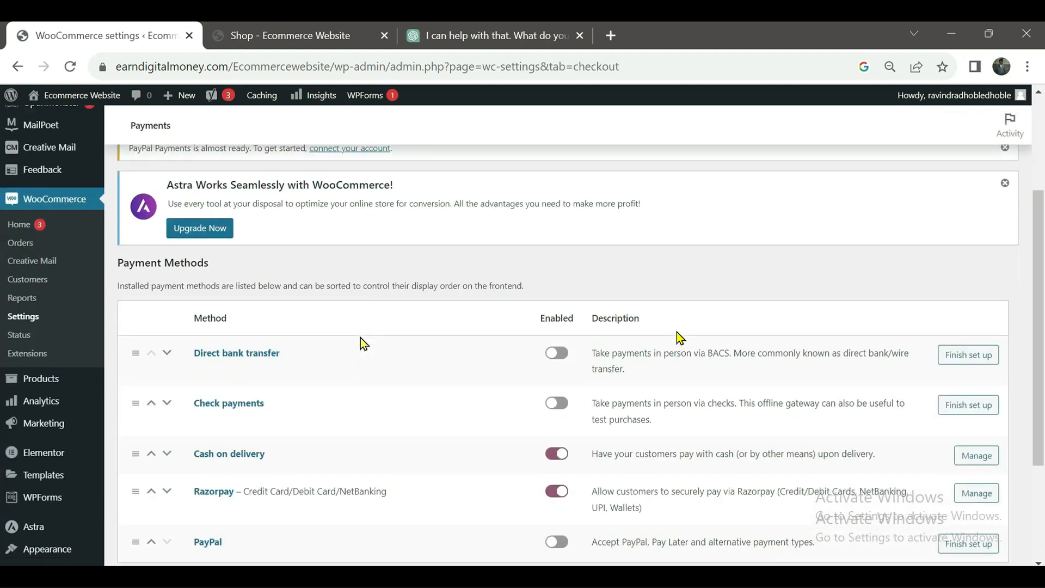
scroll(424, 326, down, 3)
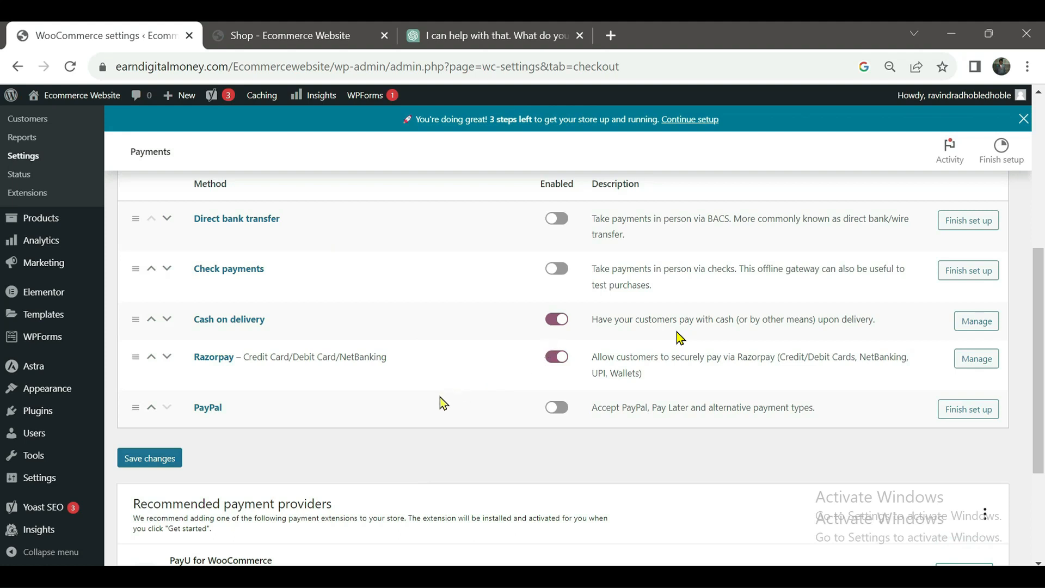
scroll(441, 402, down, 2)
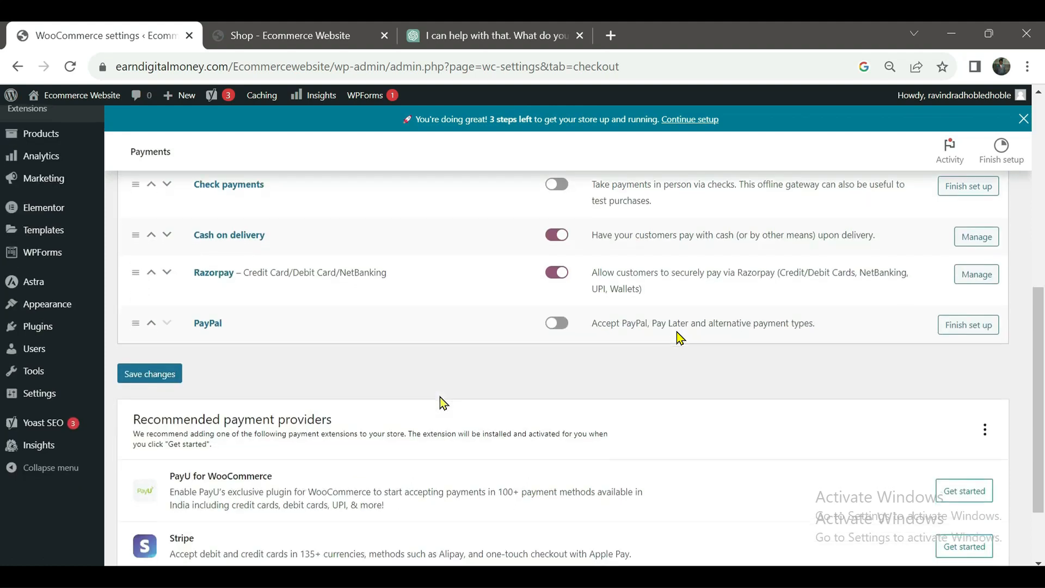
scroll(440, 397, down, 2)
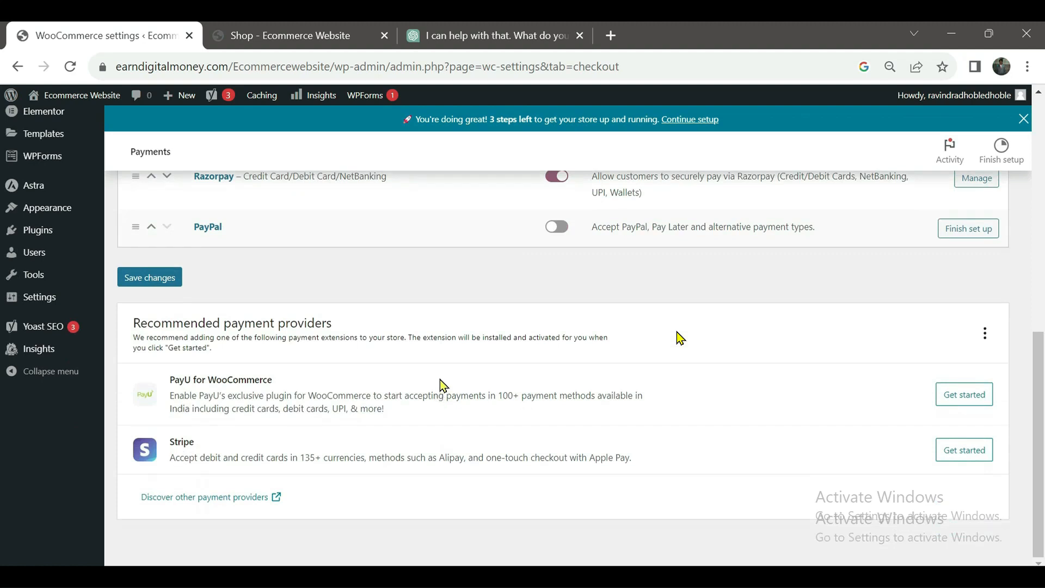
scroll(428, 348, up, 6)
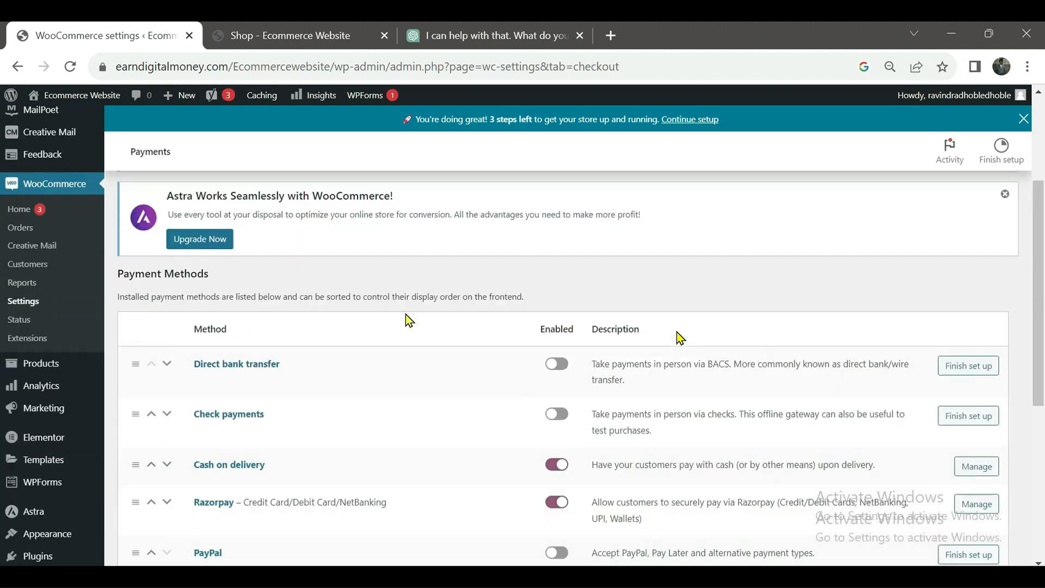
scroll(409, 321, up, 3)
scroll(391, 287, up, 1)
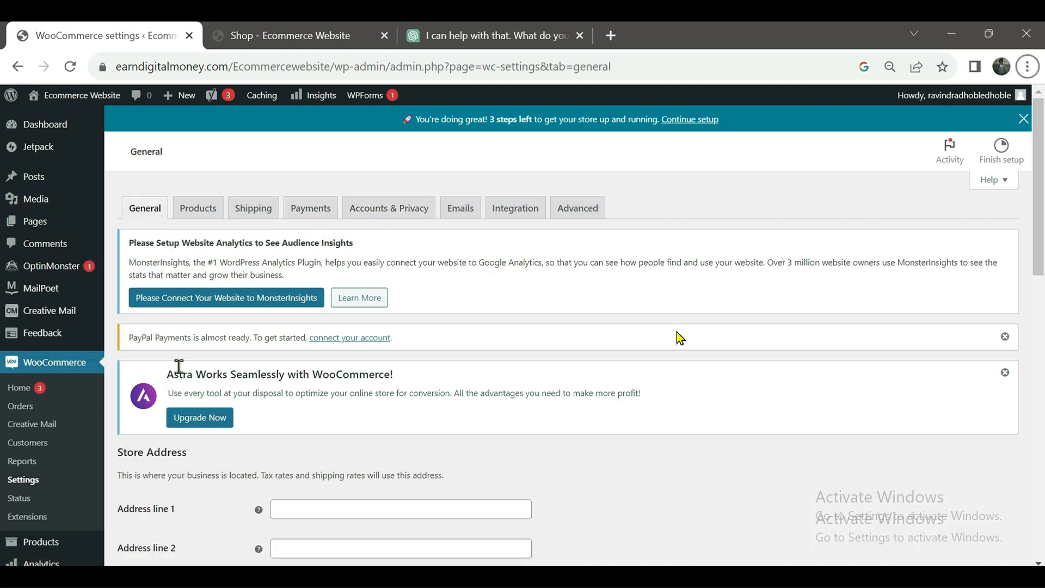
Open the store currency list under the currency options of the general WooCommerce settings and browse the available currencies
scroll(294, 296, down, 5)
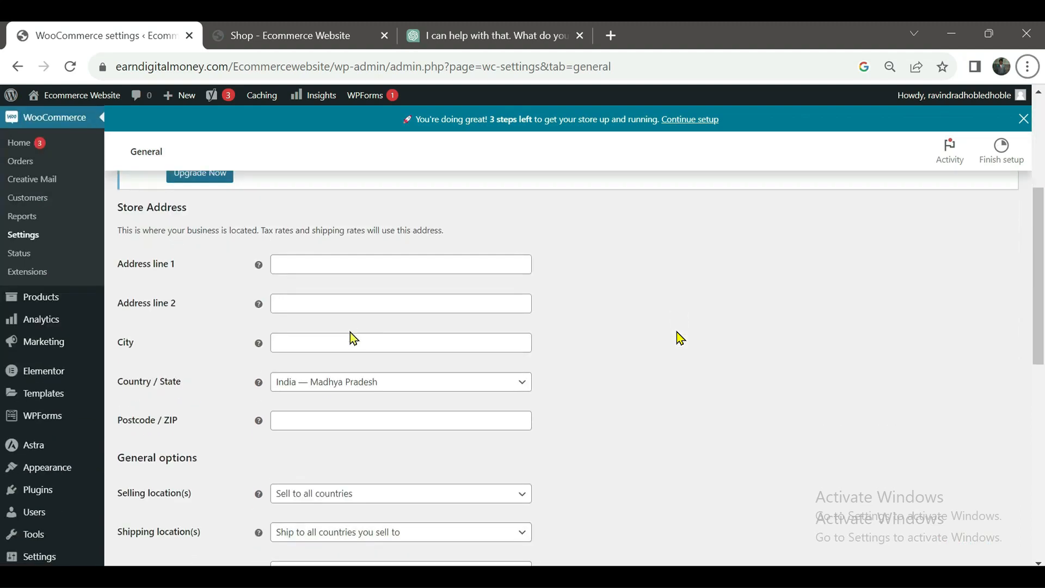
scroll(351, 334, down, 5)
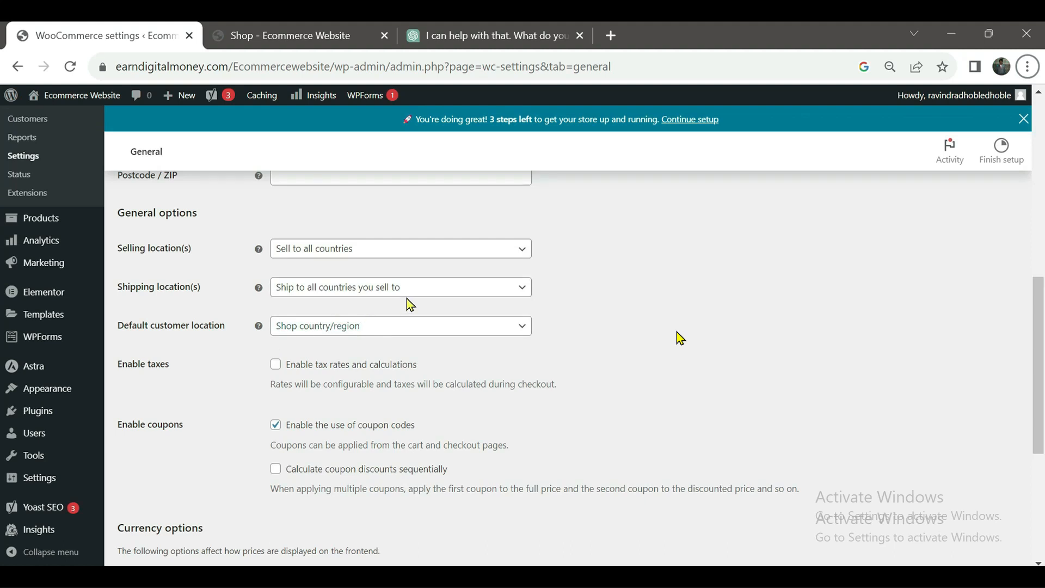
scroll(408, 305, down, 1)
scroll(407, 306, down, 4)
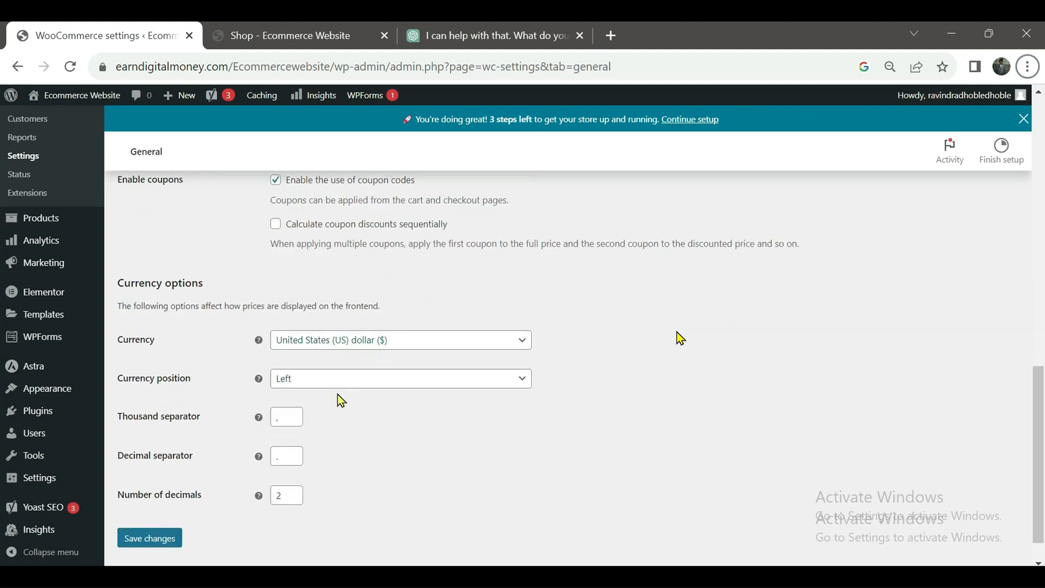
click(448, 339)
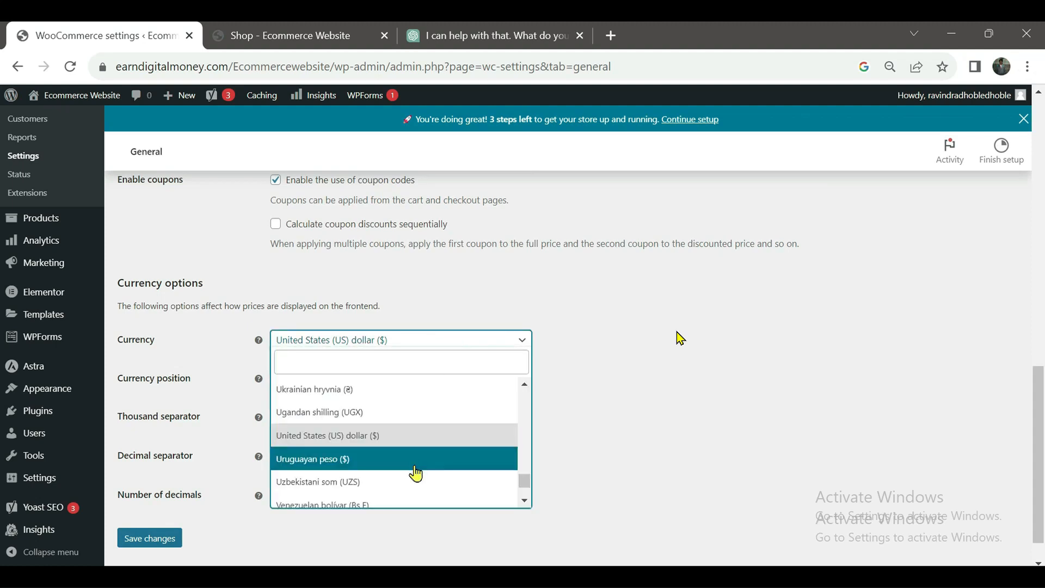
scroll(408, 481, down, 2)
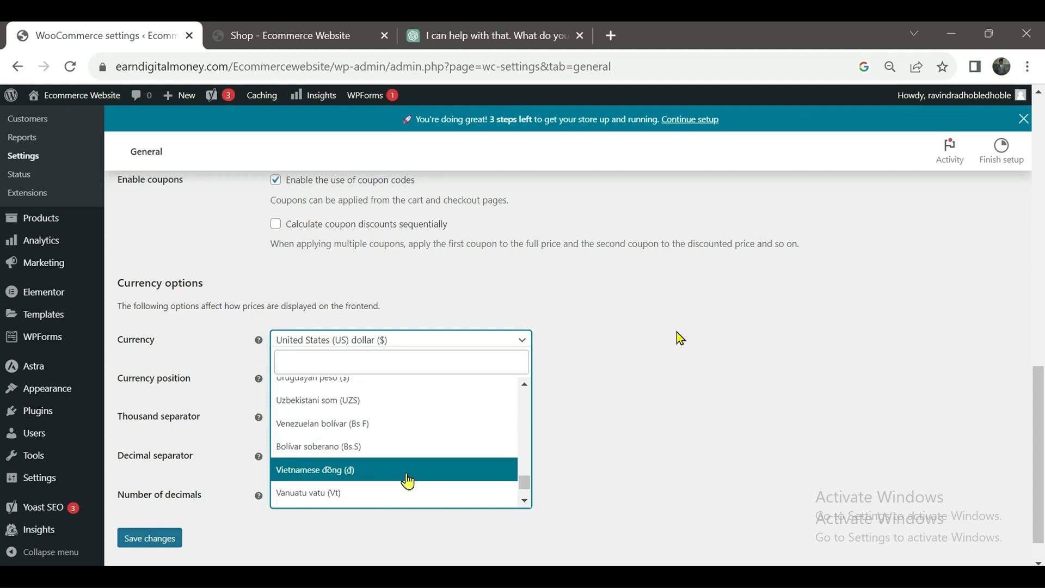
scroll(408, 480, down, 3)
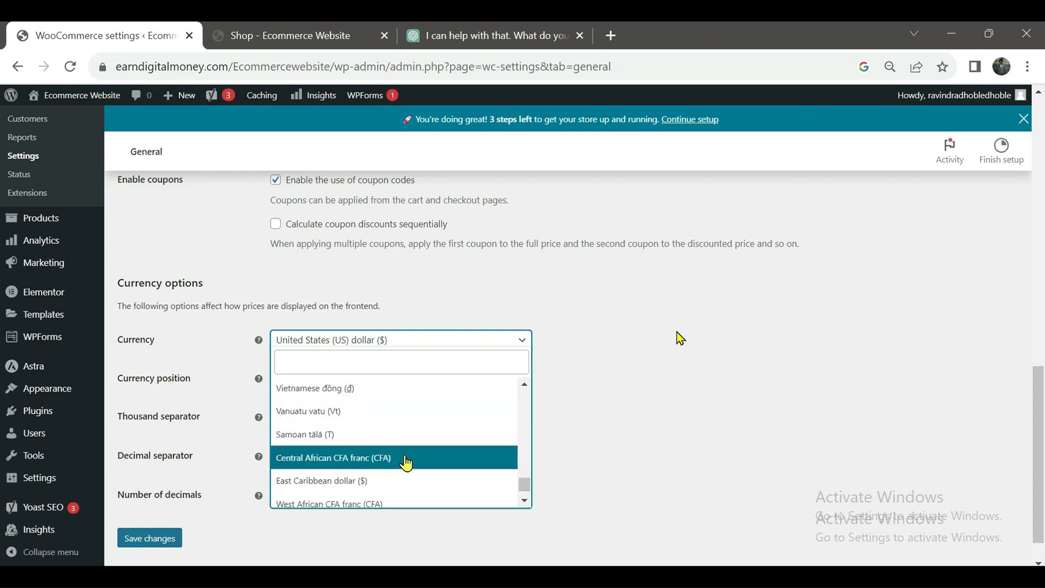
scroll(407, 455, up, 15)
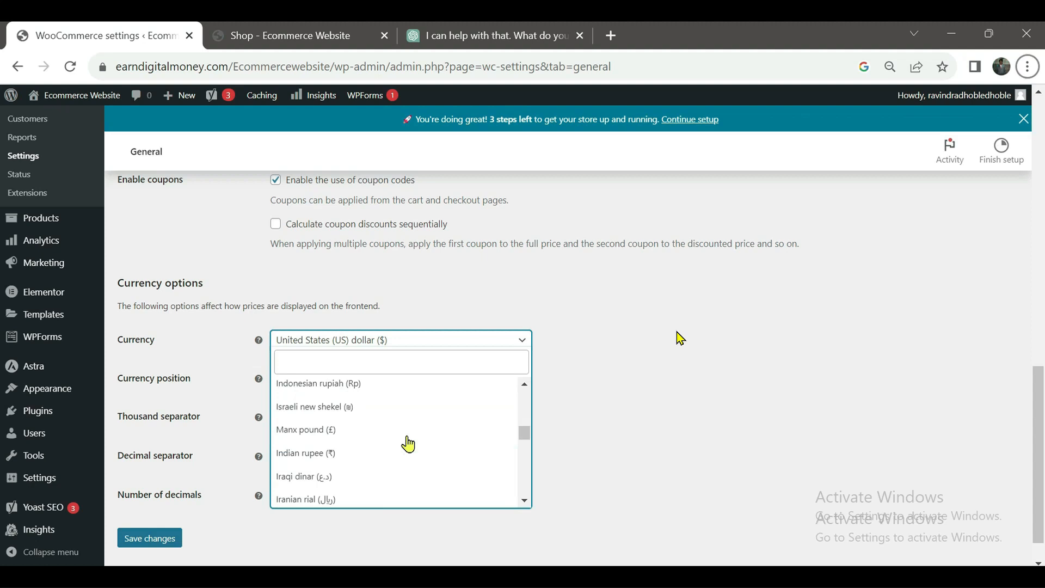
Set the store currency to Indian rupee (₹) and save the WooCommerce general settings
click(289, 458)
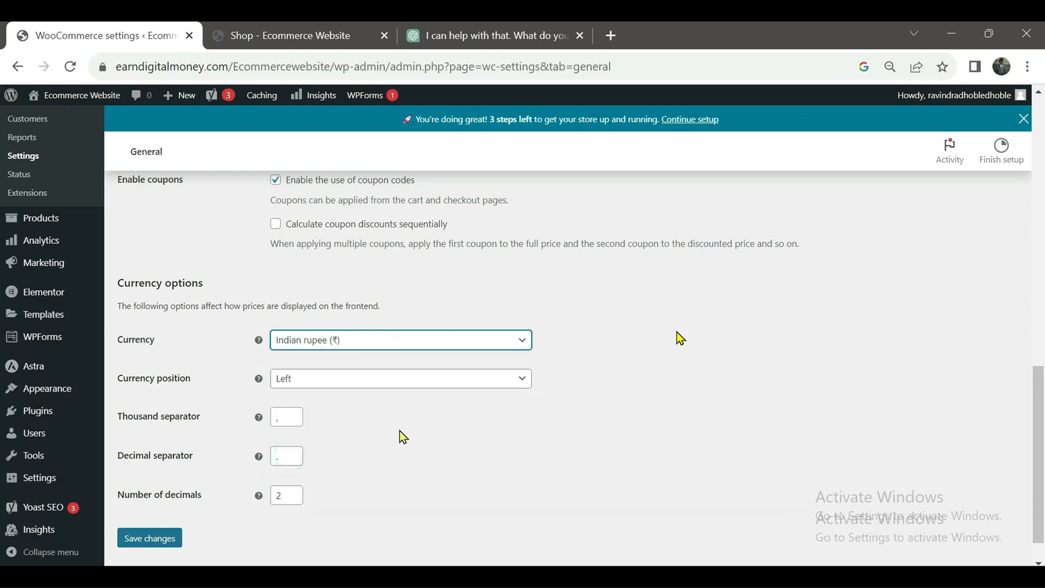
scroll(408, 428, down, 1)
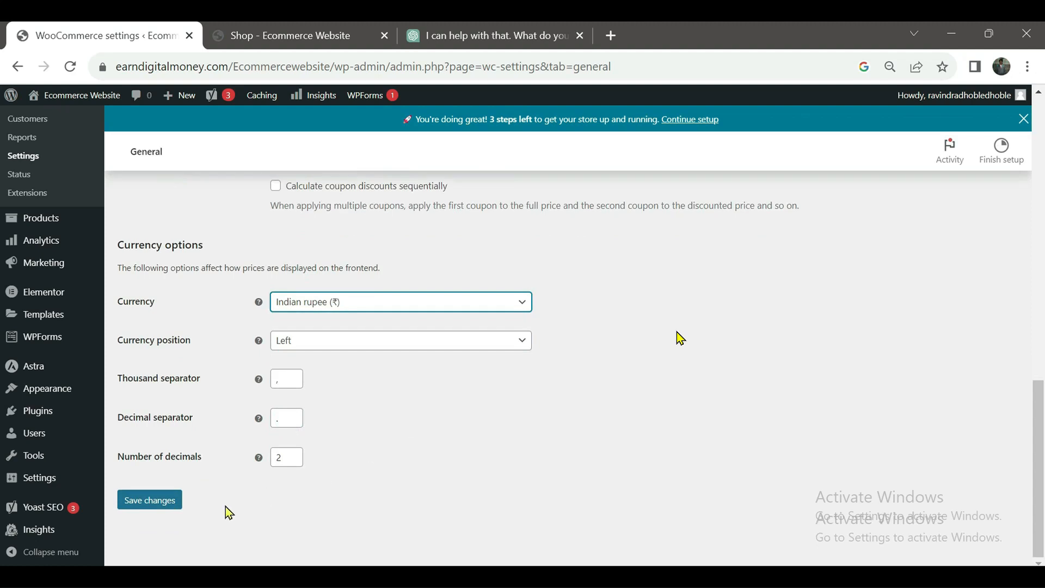
click(151, 501)
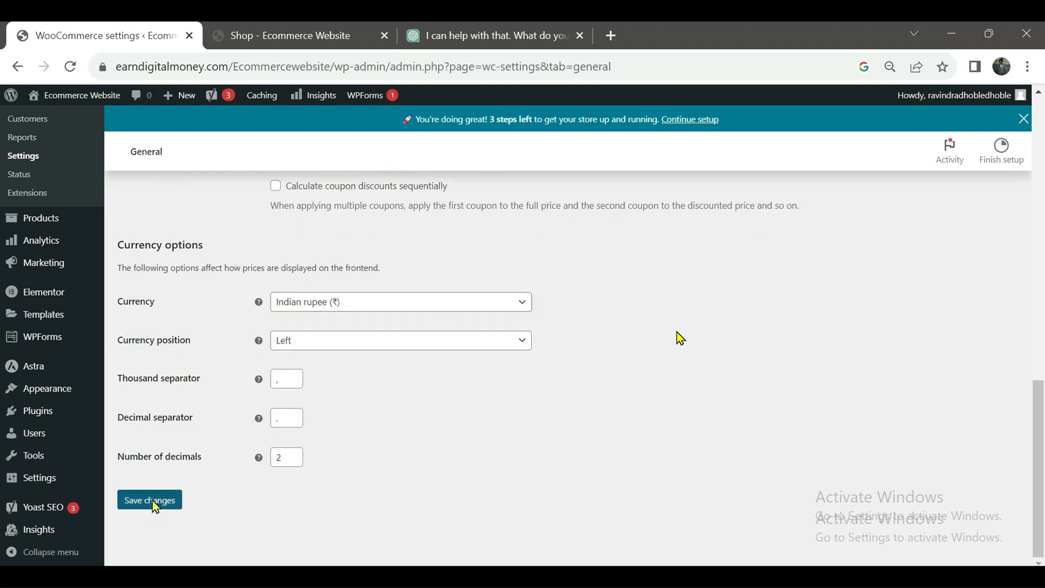
click(153, 501)
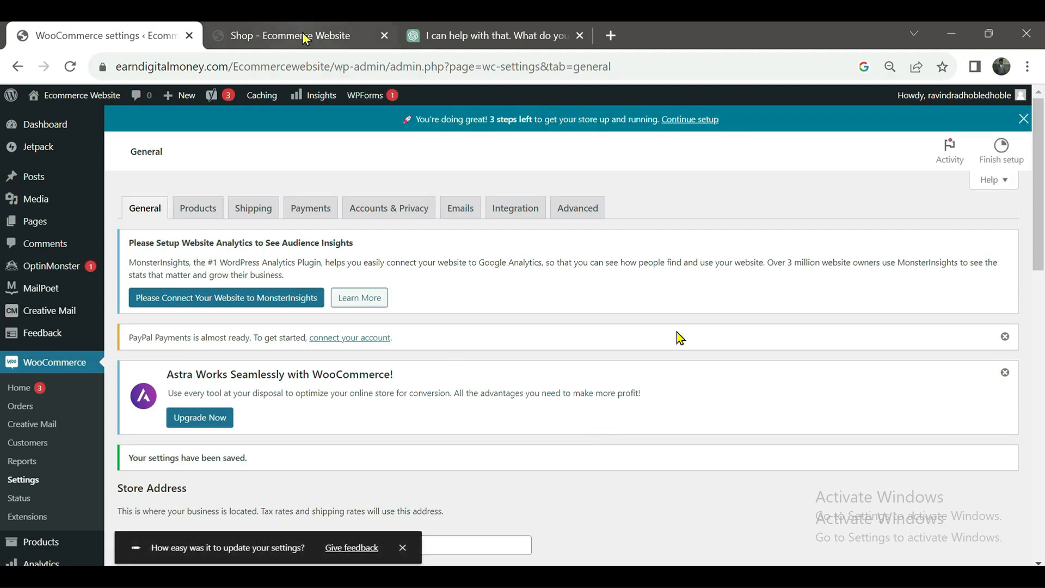
Add the Laptop to the cart on the Shop page, and reload the page to check its price currency
mouse_move(305, 38)
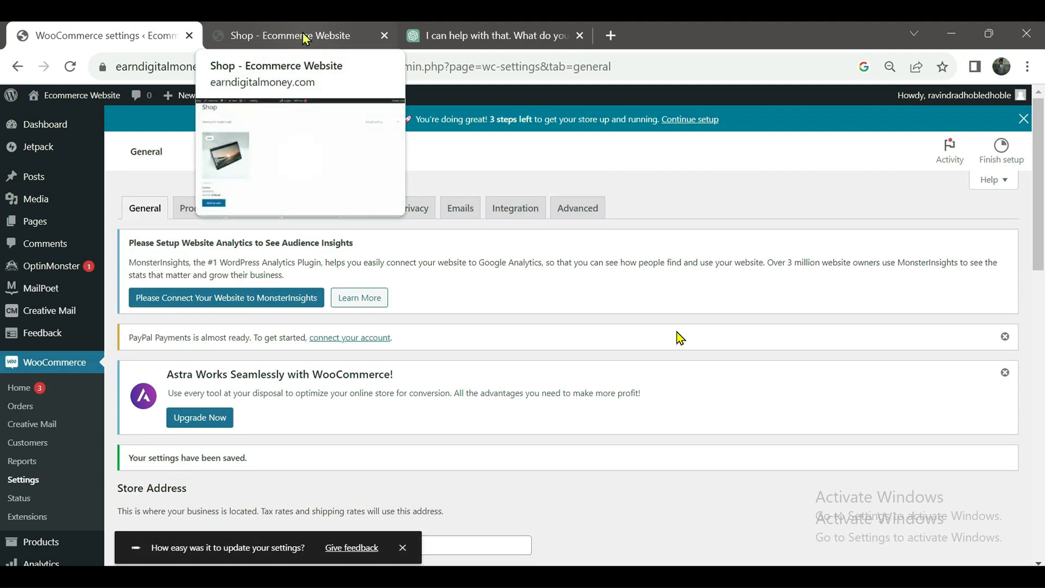
click(305, 39)
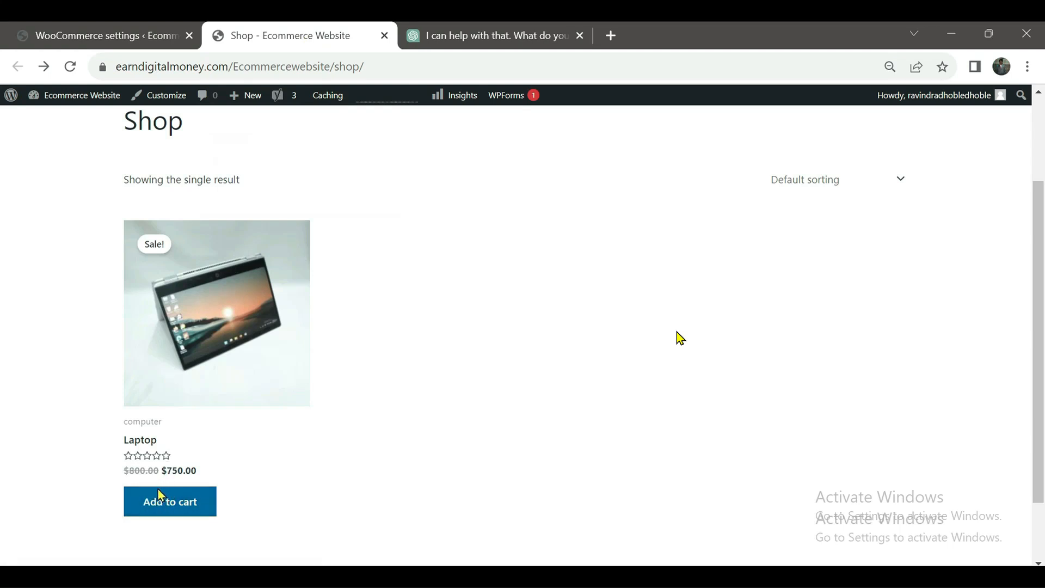
click(168, 510)
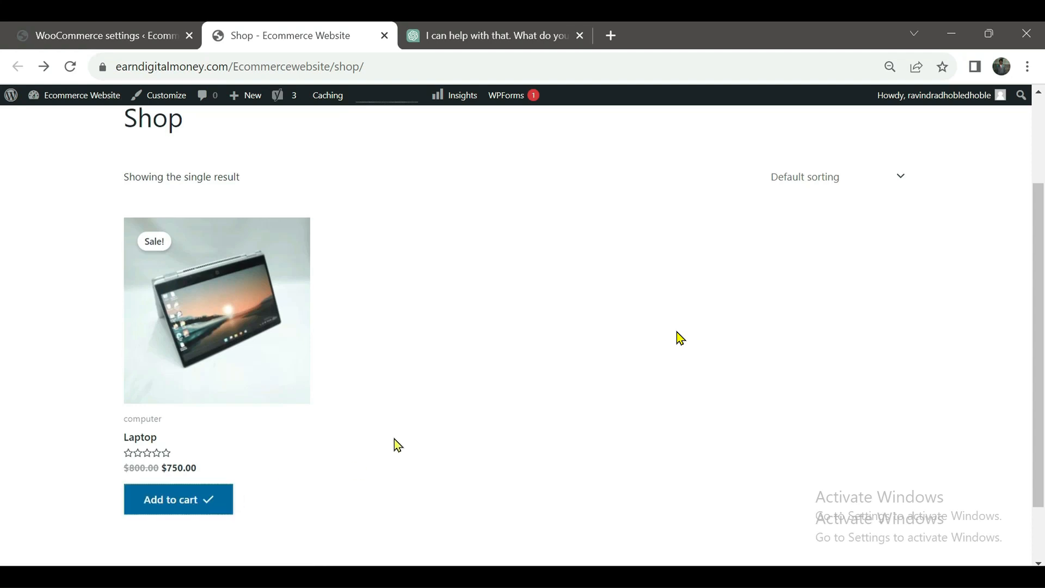
scroll(394, 439, down, 1)
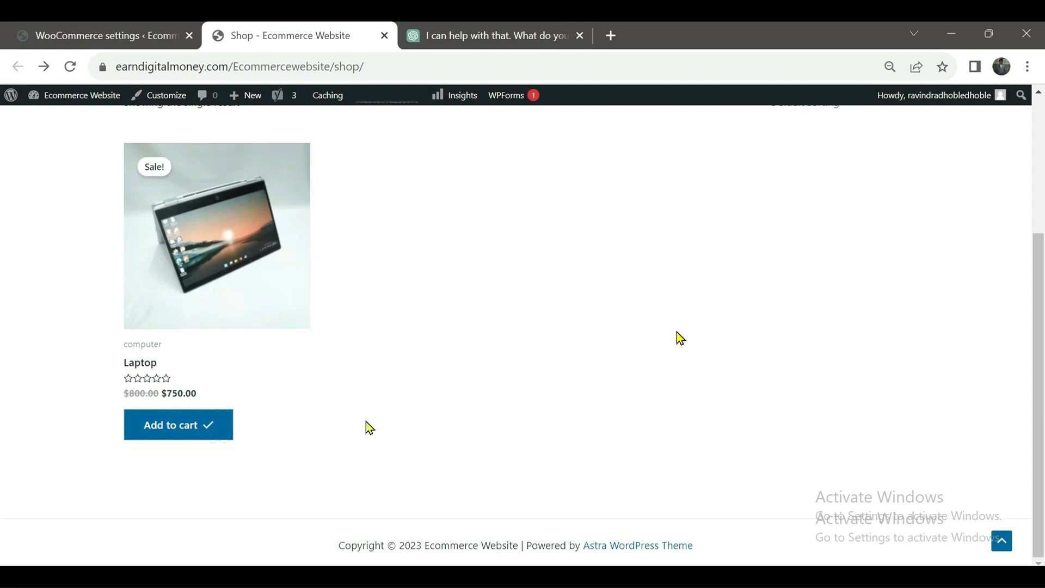
scroll(527, 345, up, 2)
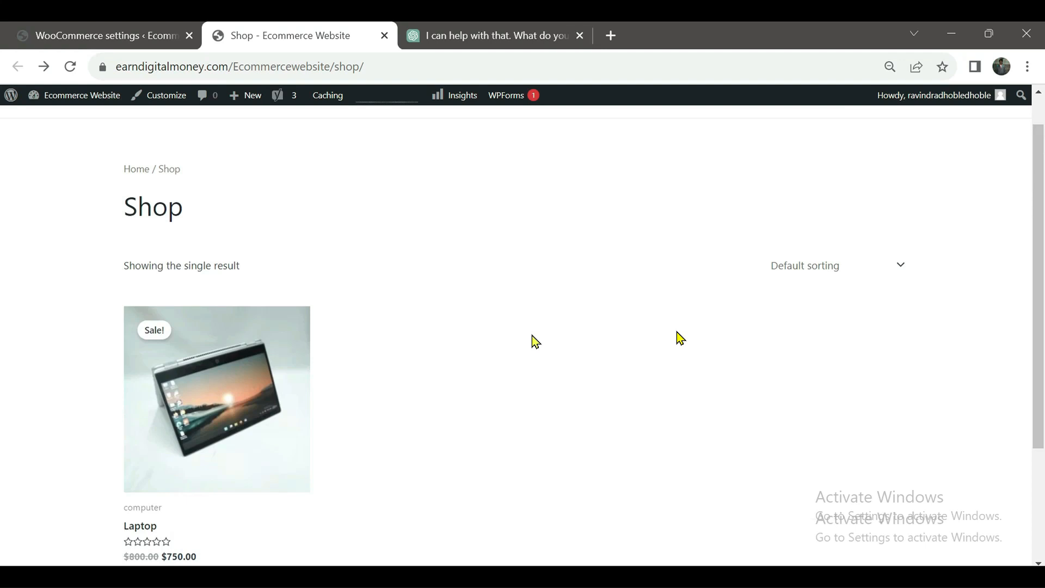
scroll(550, 360, down, 1)
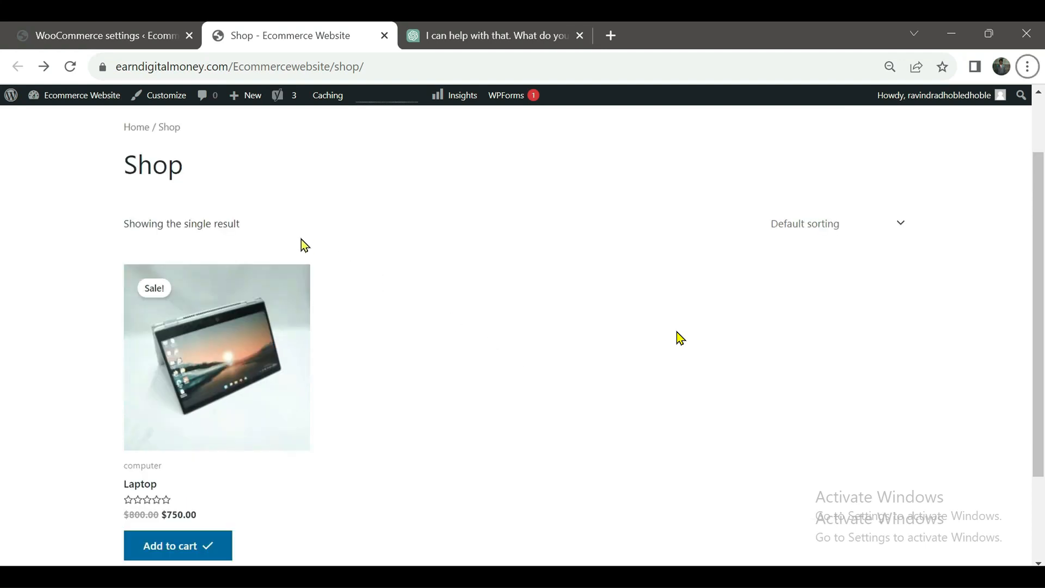
click(71, 70)
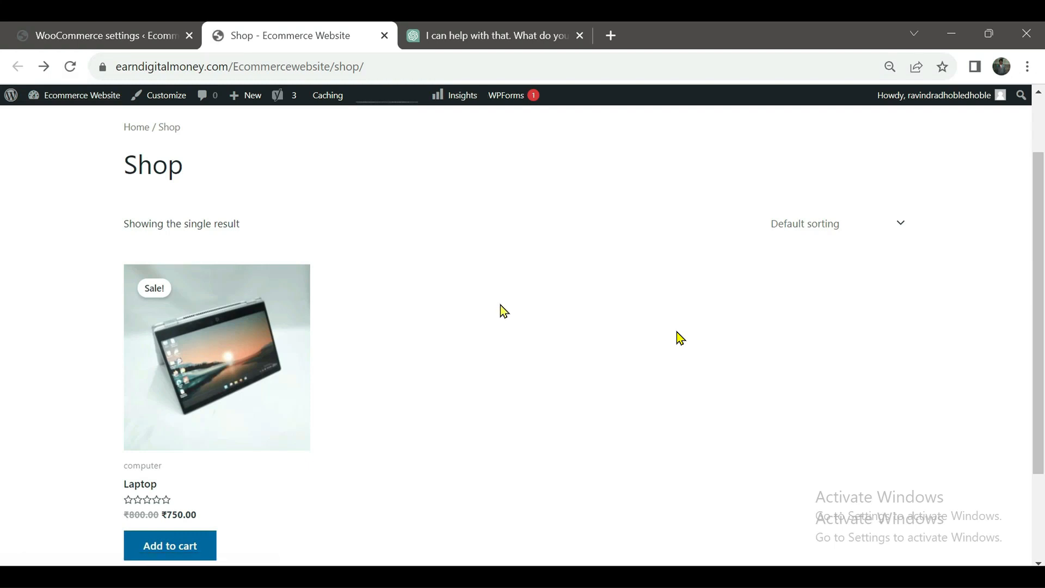
scroll(505, 306, down, 3)
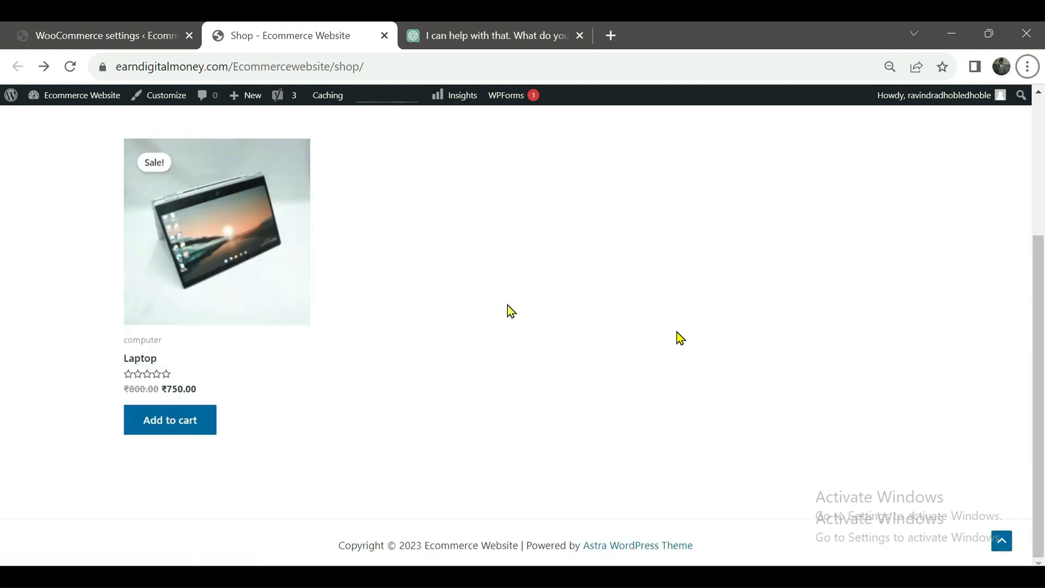
Reload the WooCommerce general settings and review the general and currency options
click(93, 38)
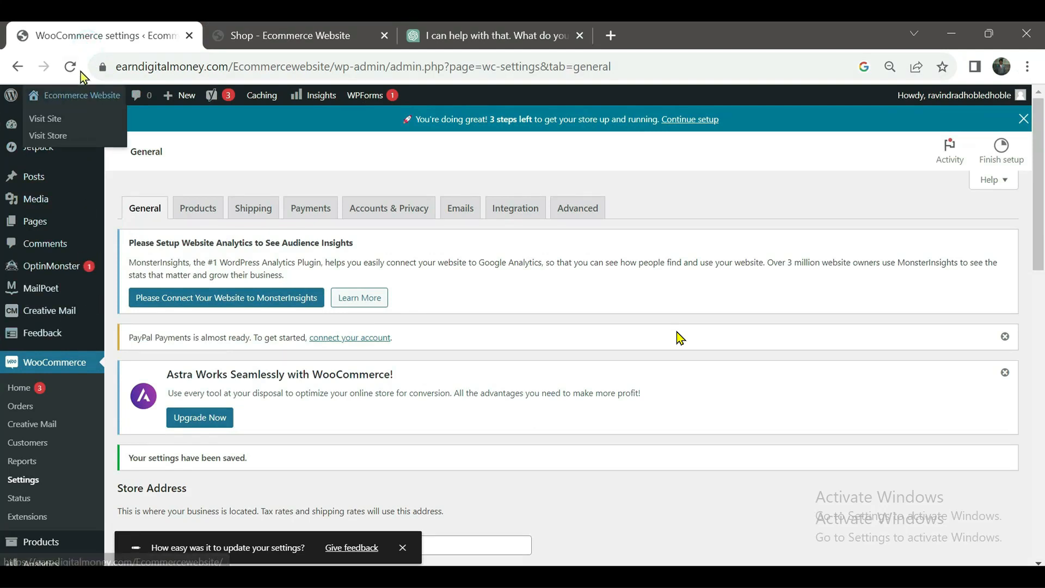
click(71, 67)
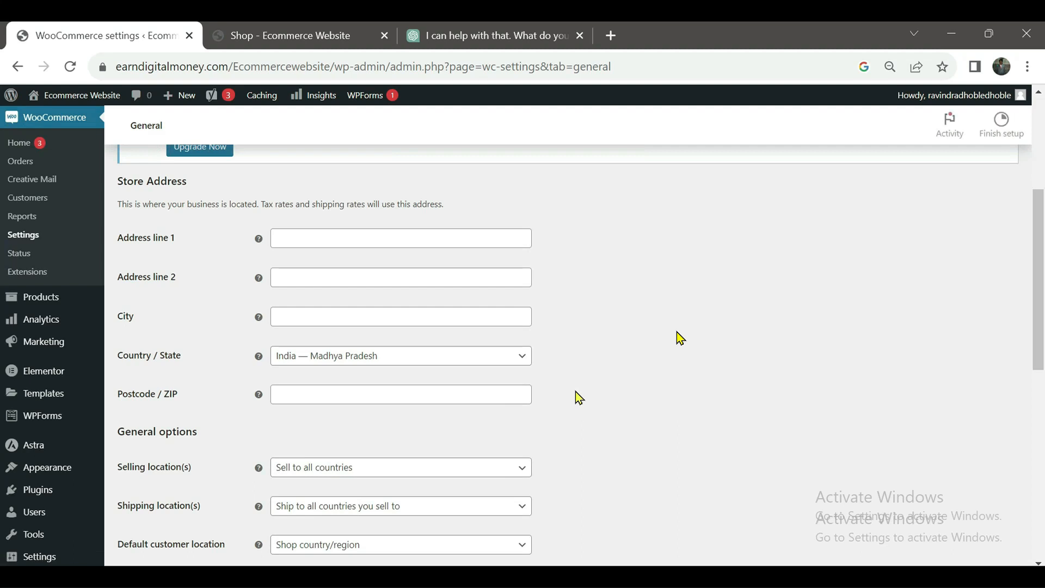
scroll(576, 391, down, 5)
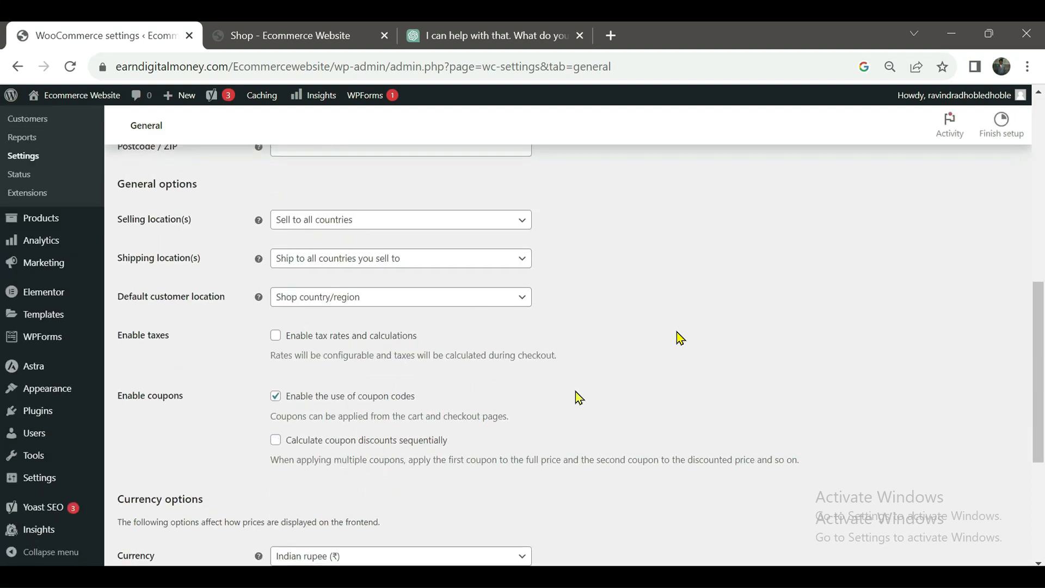
scroll(577, 397, down, 5)
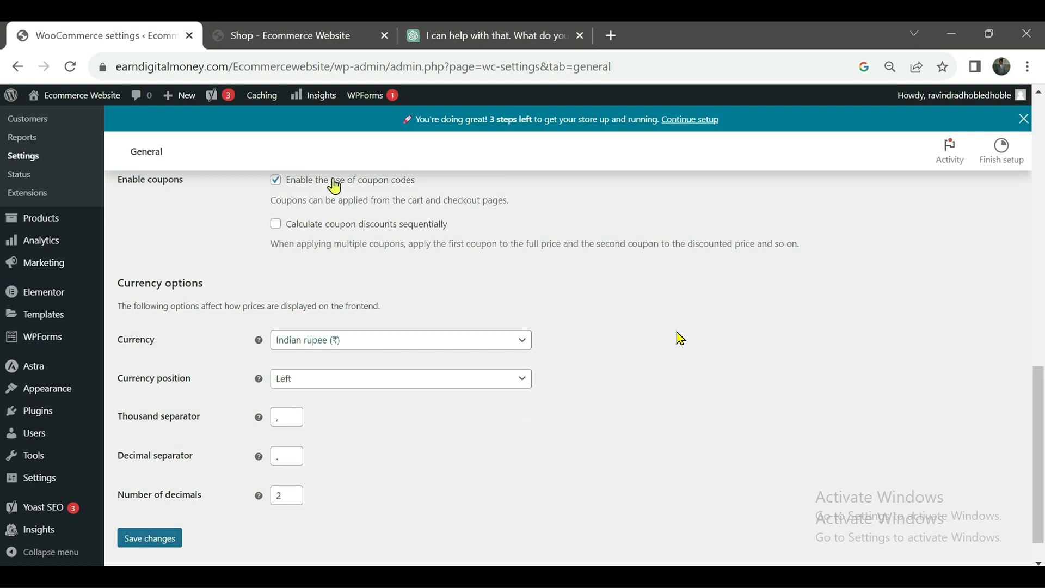
Add another Laptop to the cart from the Shop page
click(303, 34)
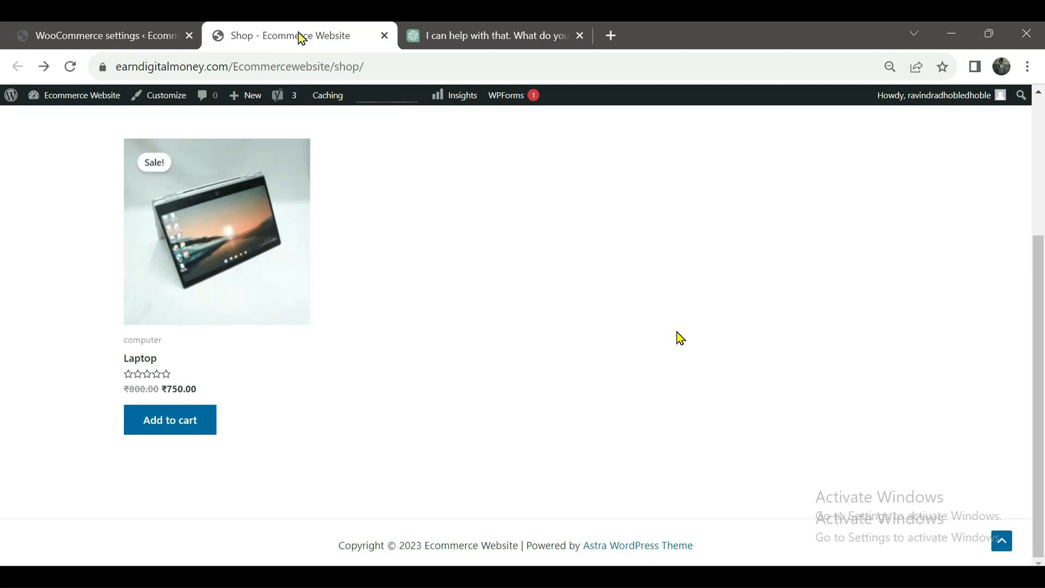
click(182, 430)
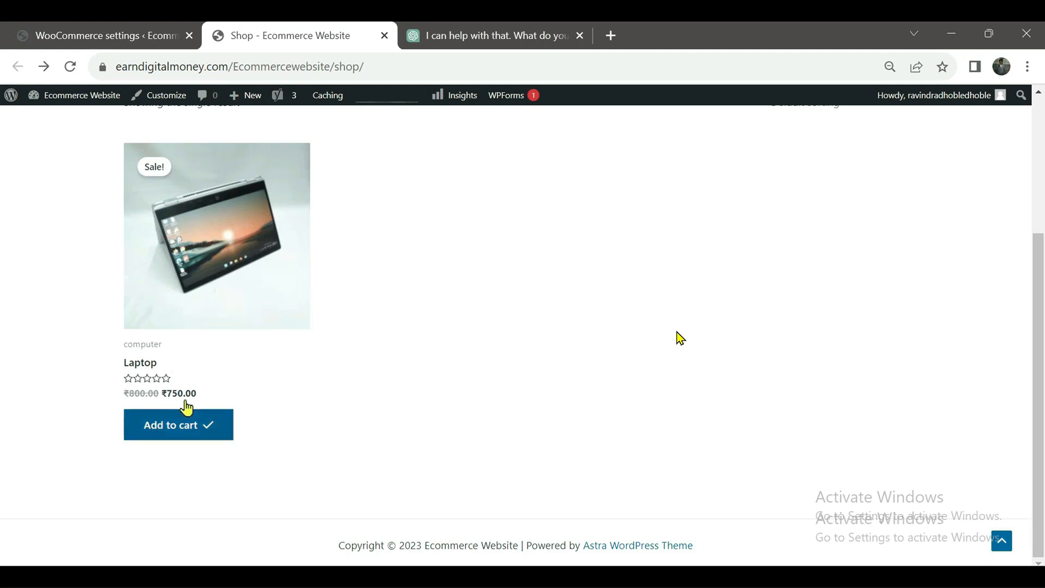
scroll(750, 384, up, 3)
scroll(751, 382, up, 1)
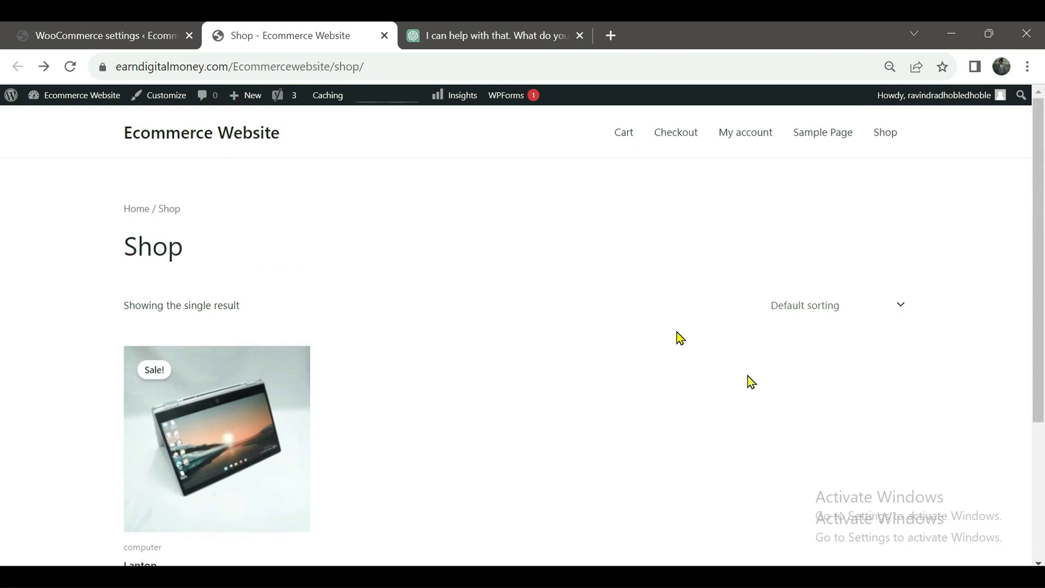
Open the cart, set the Laptop's quantity to 1 and update the cart
click(625, 140)
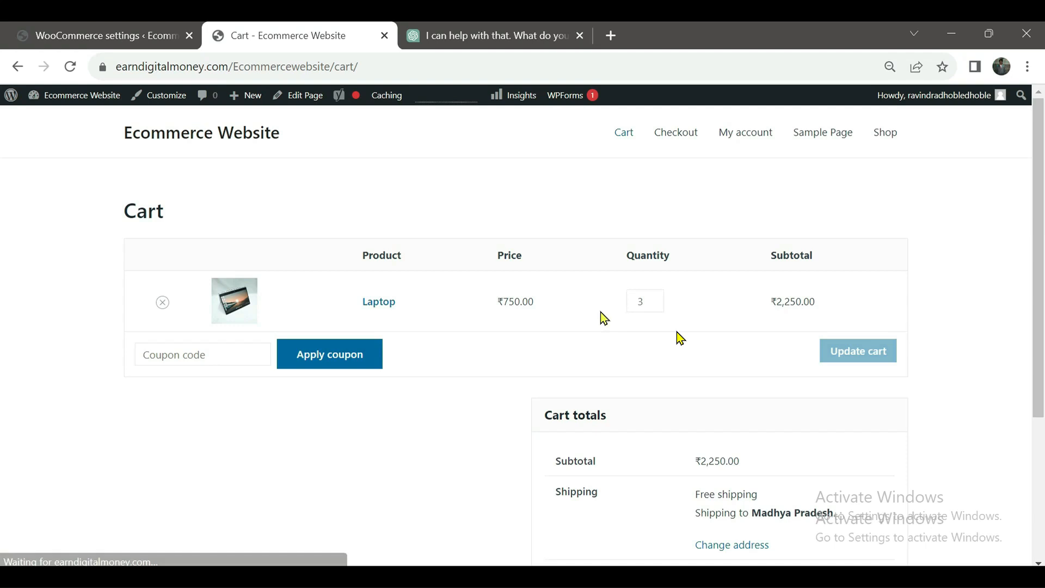
click(656, 305)
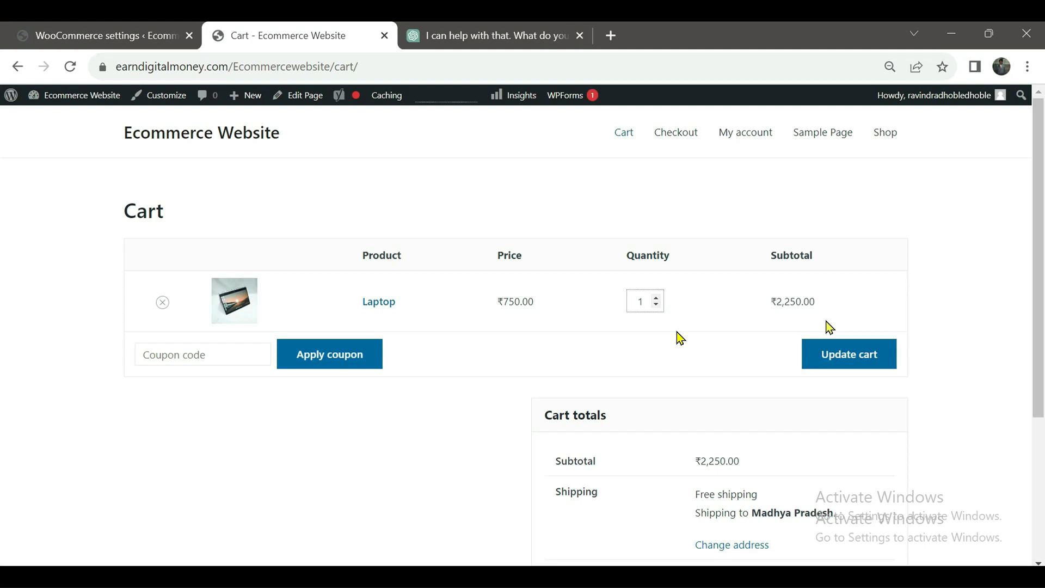
click(827, 354)
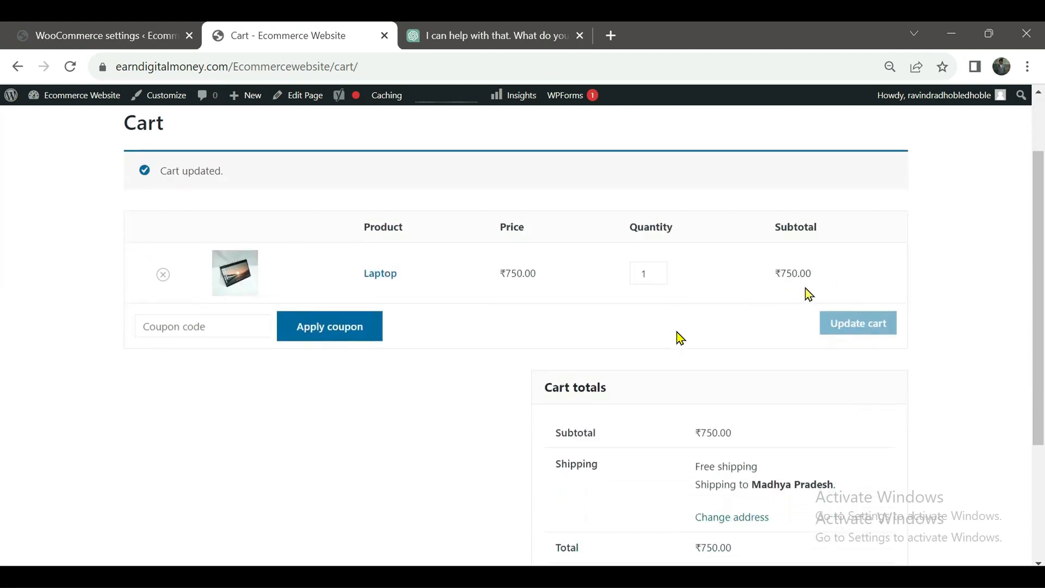
Lower the Laptop's quantity in the cart to 0
click(659, 277)
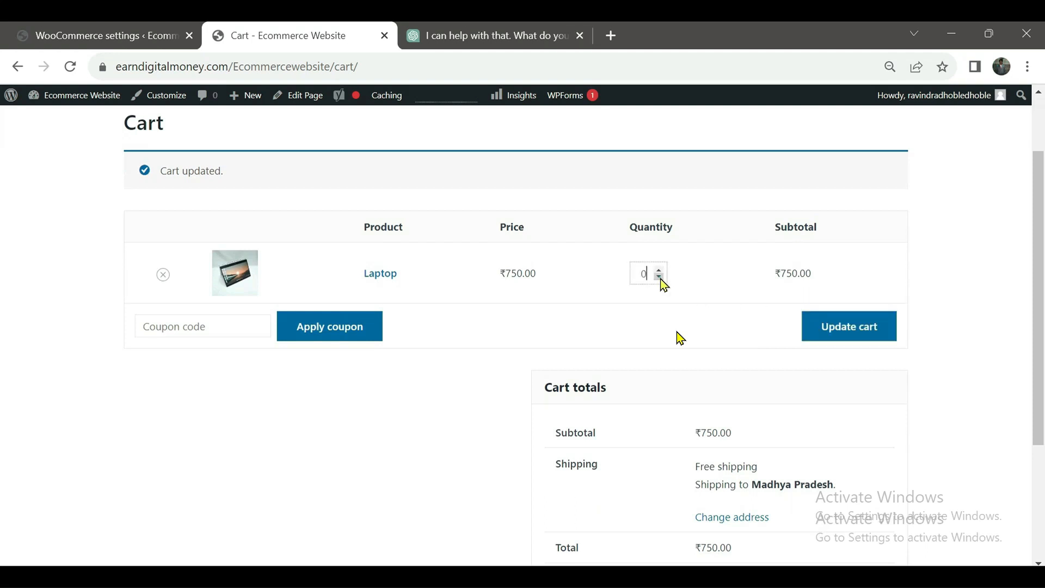
click(660, 278)
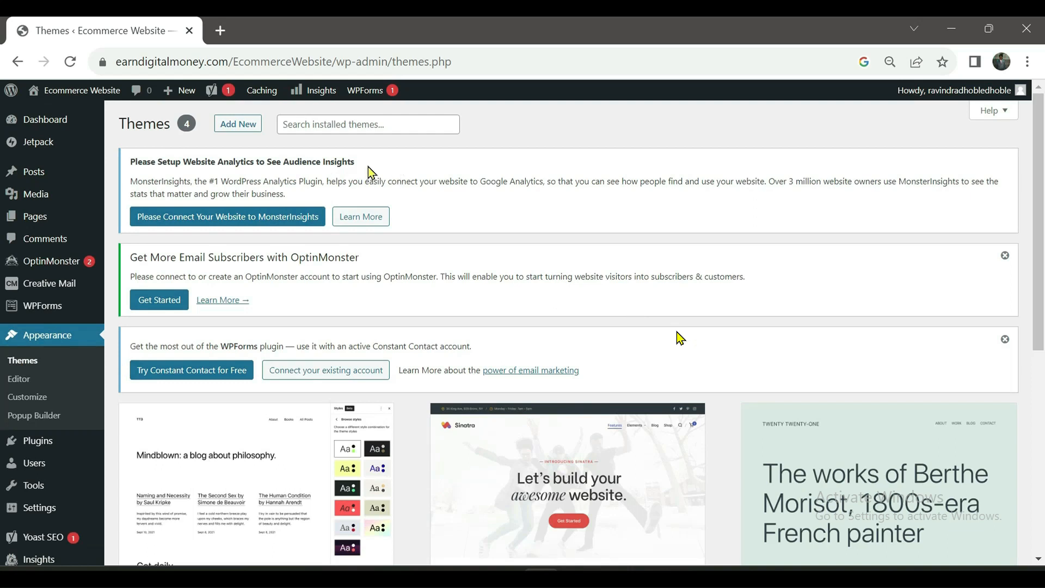
Search the WordPress theme directory for "astra" and find the Astra theme
click(235, 130)
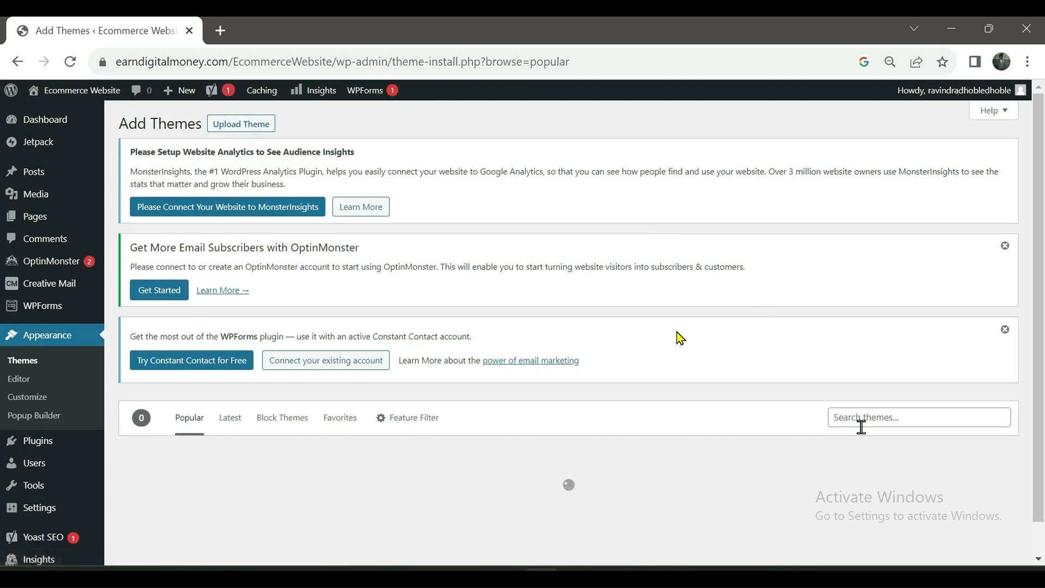
click(902, 423)
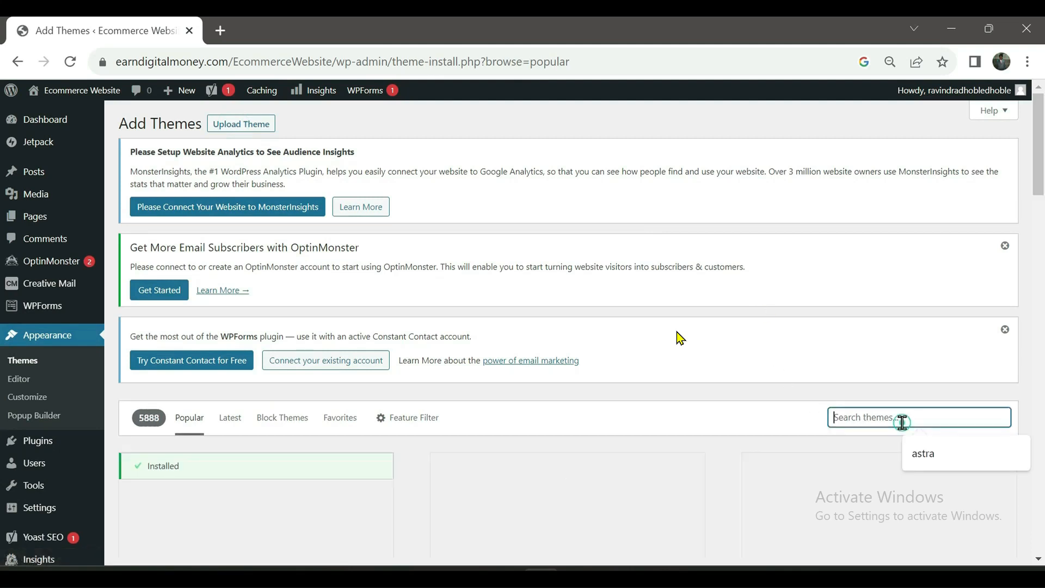
click(920, 458)
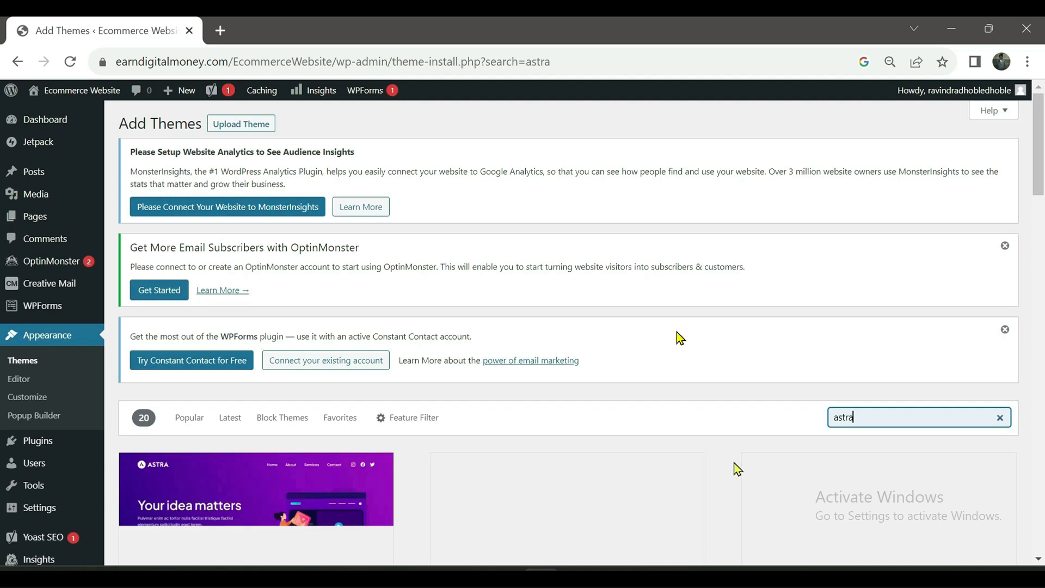
scroll(708, 457, down, 3)
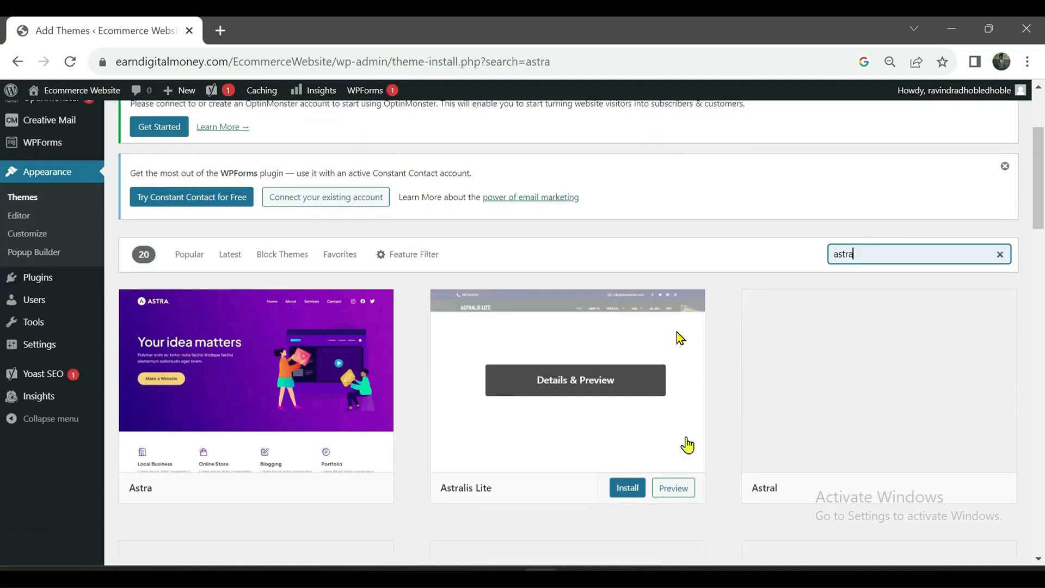
scroll(687, 446, down, 2)
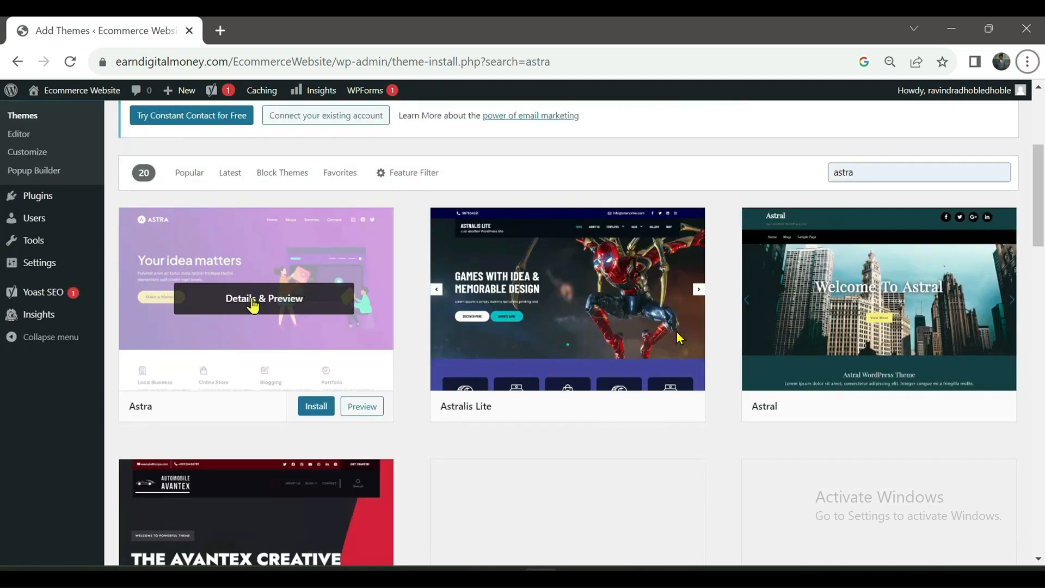
Install the Astra theme from its details preview and activate it on the site
click(252, 300)
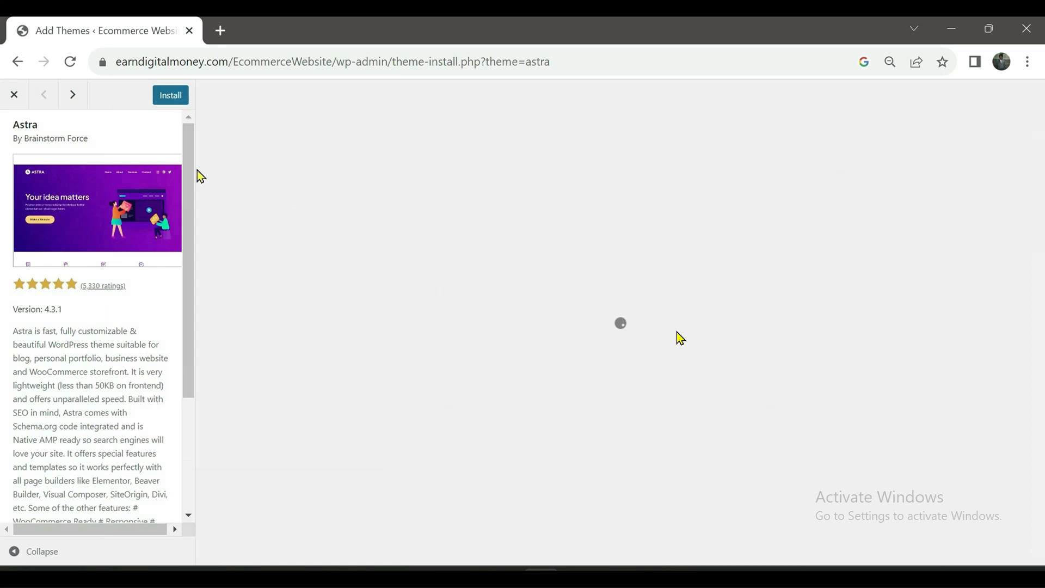
click(177, 103)
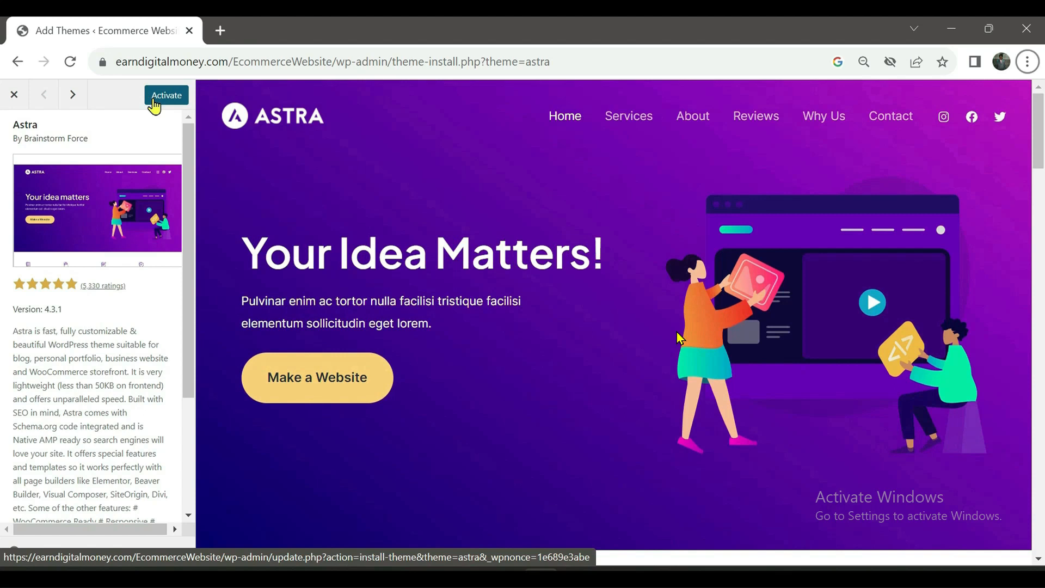
click(155, 104)
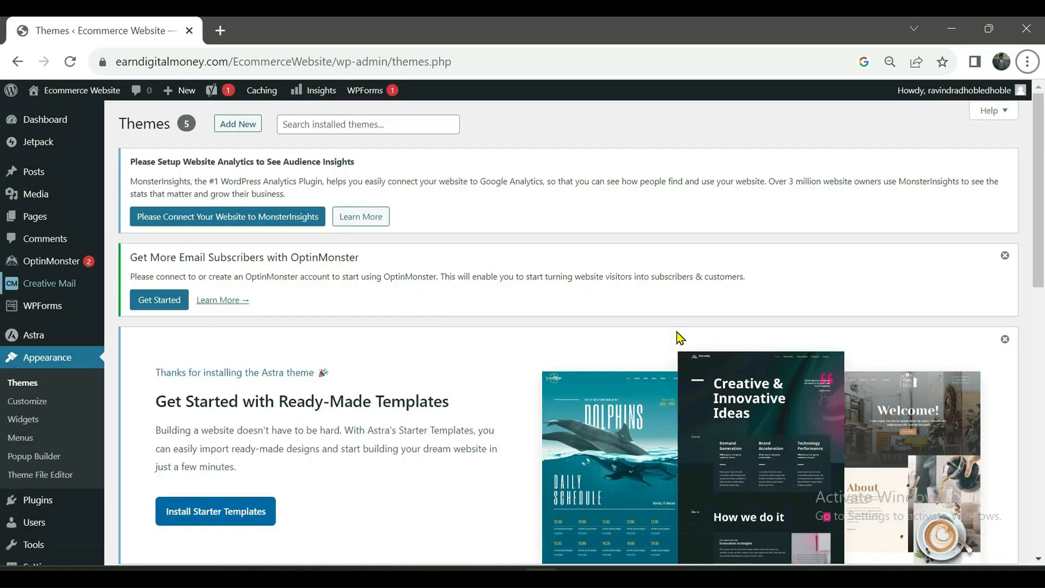
Create a new page titled "Home Page" and publish it
click(33, 223)
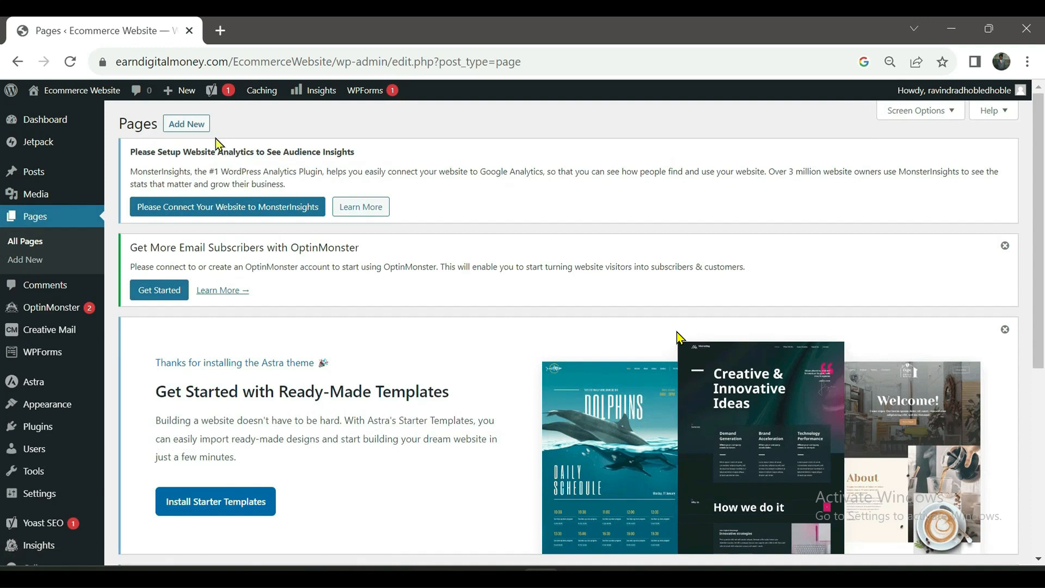
click(187, 125)
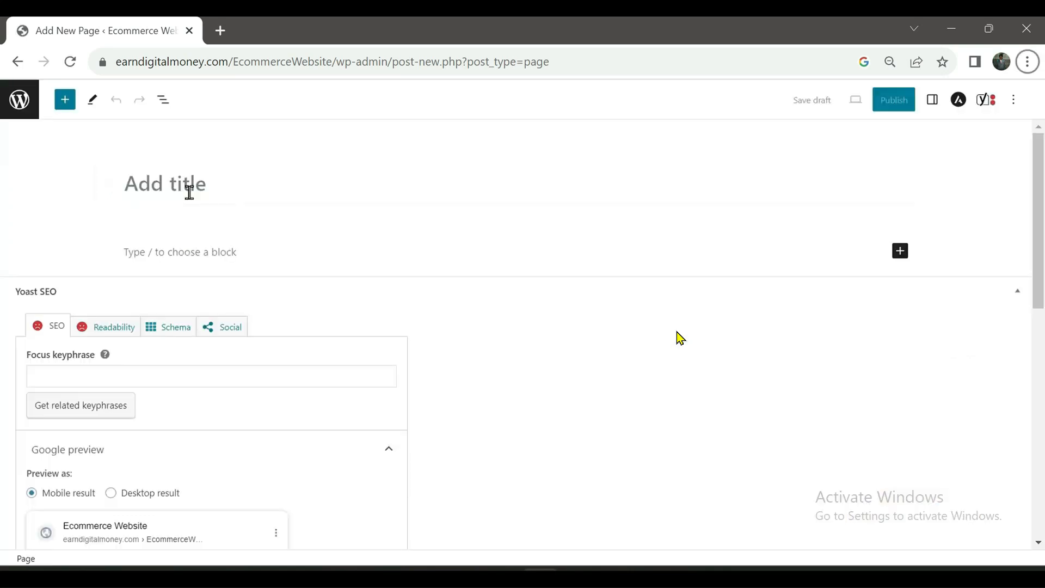
click(189, 192)
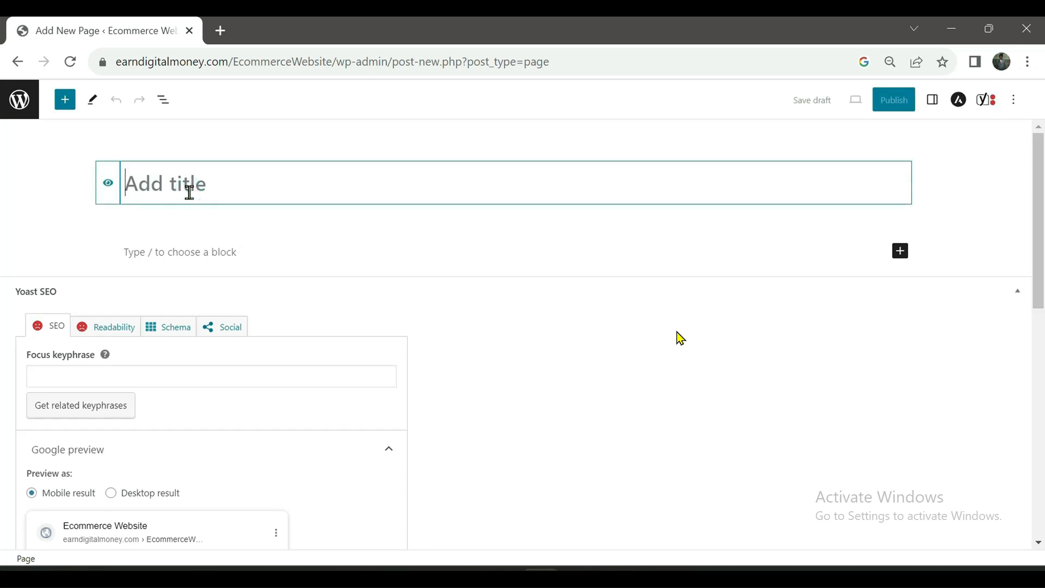
text(Home)
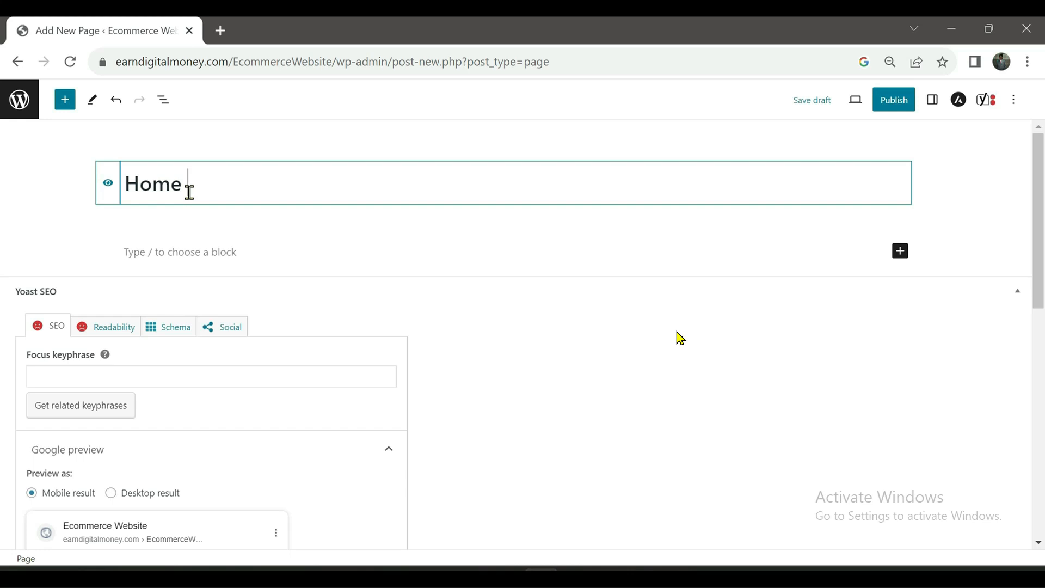
text(Page)
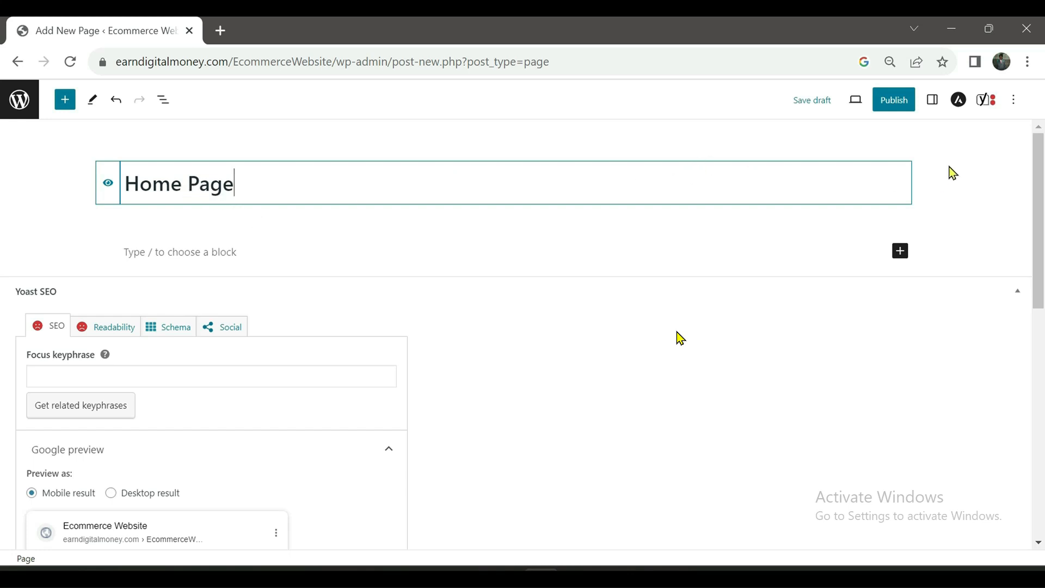
click(887, 110)
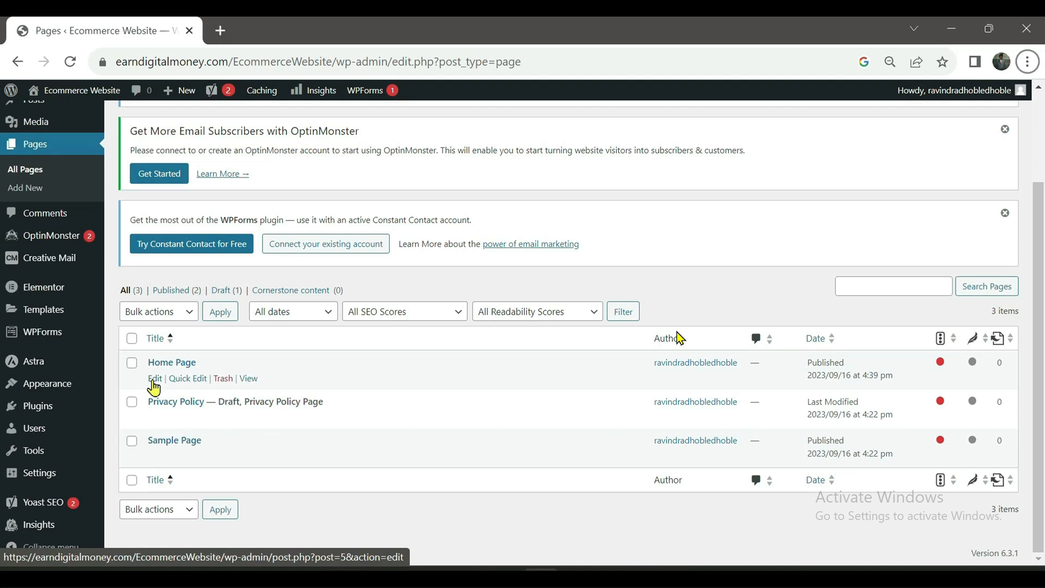
Open the Home Page in the Elementor editor, reloading past the notification, and add a container with two equal columns
click(154, 380)
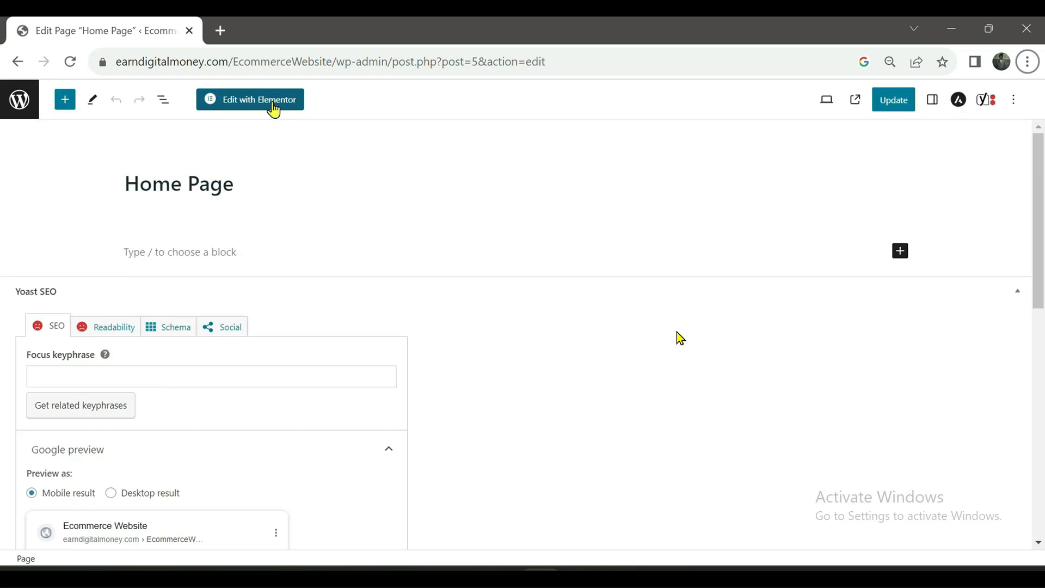
click(274, 104)
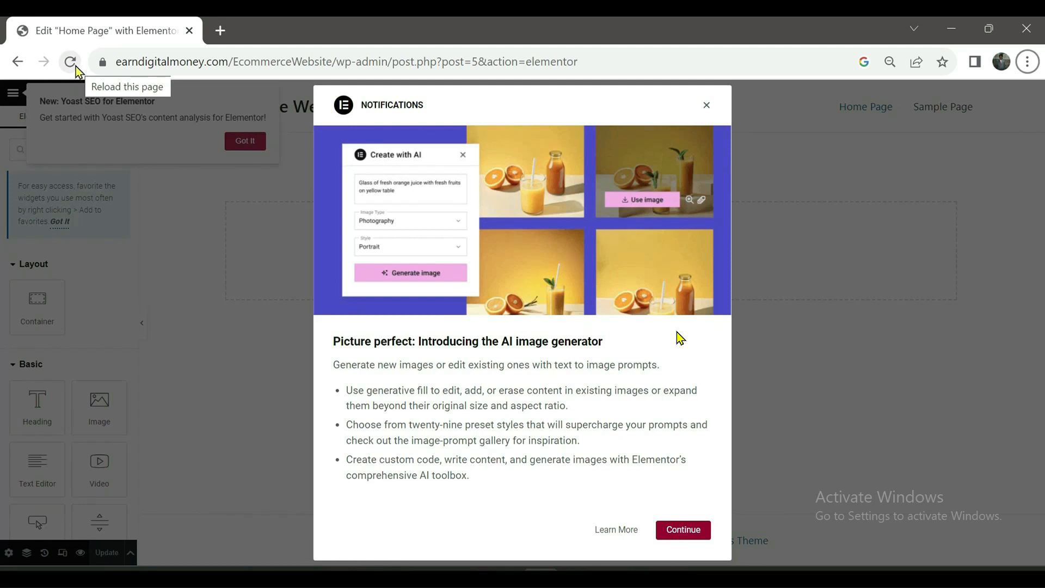
click(76, 67)
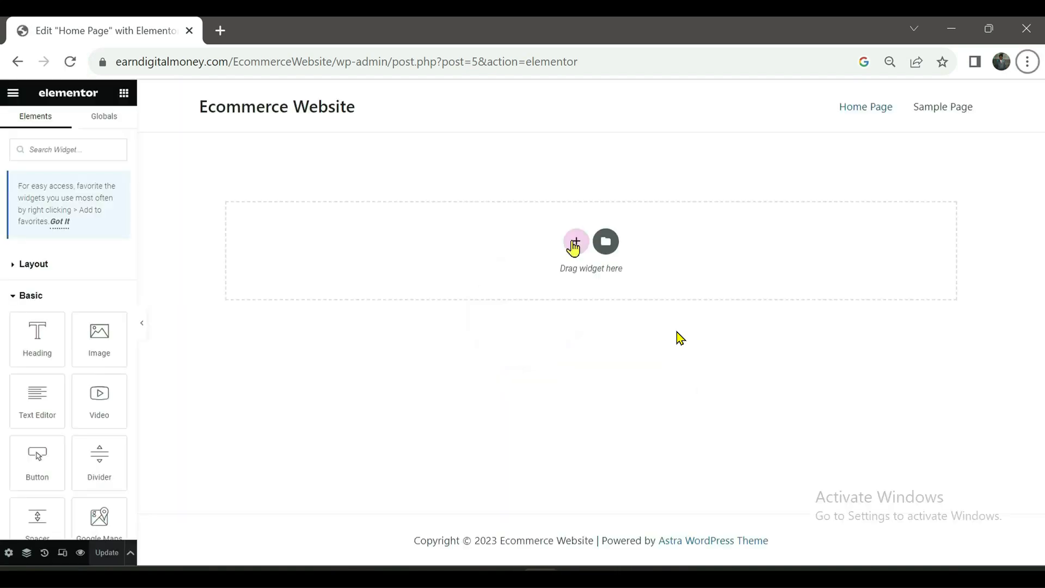
click(576, 243)
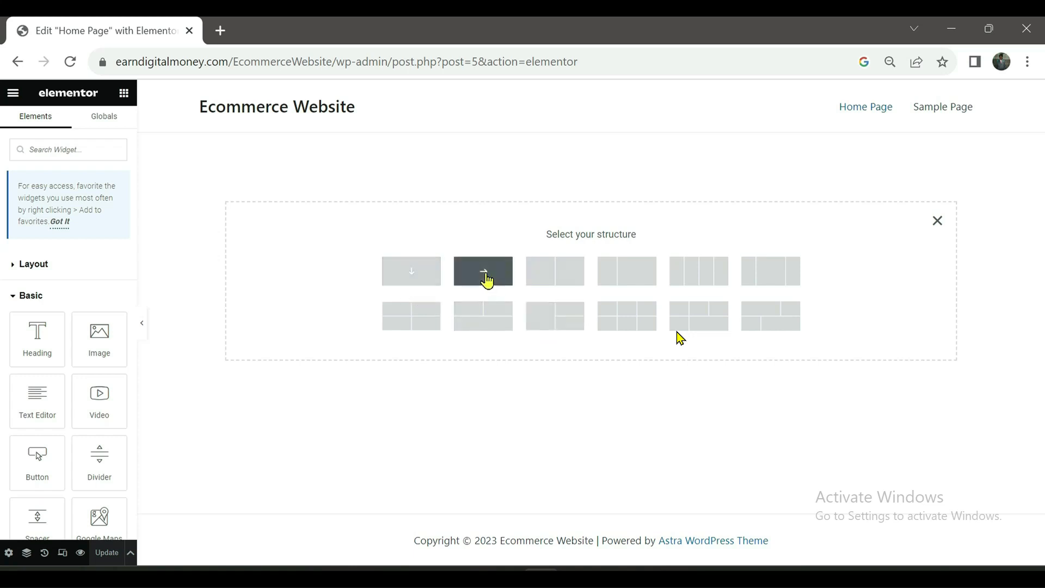
click(562, 275)
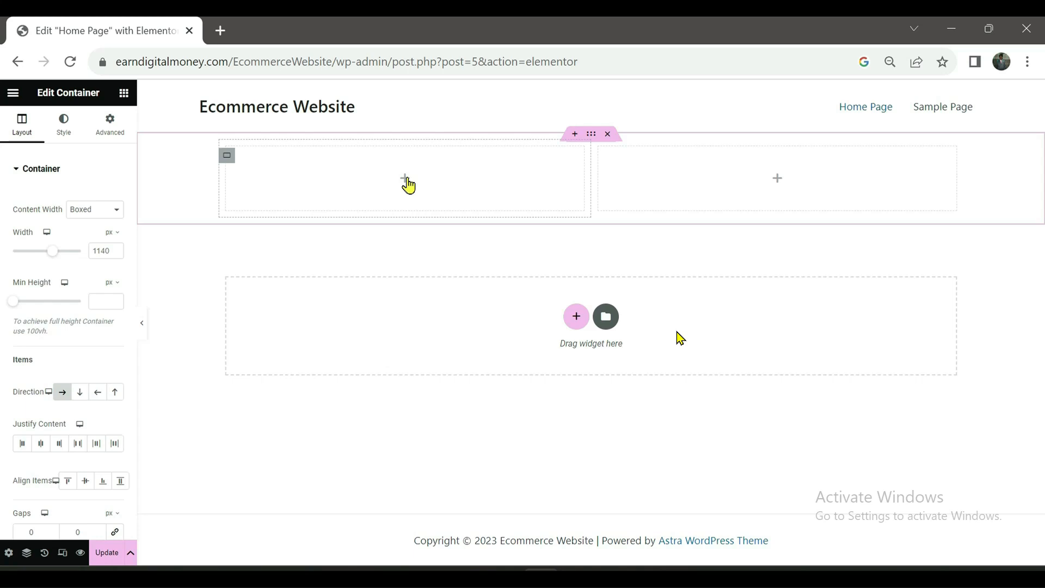
Widen the container's first column to about 70% of the row, leaving the second column narrow
click(227, 159)
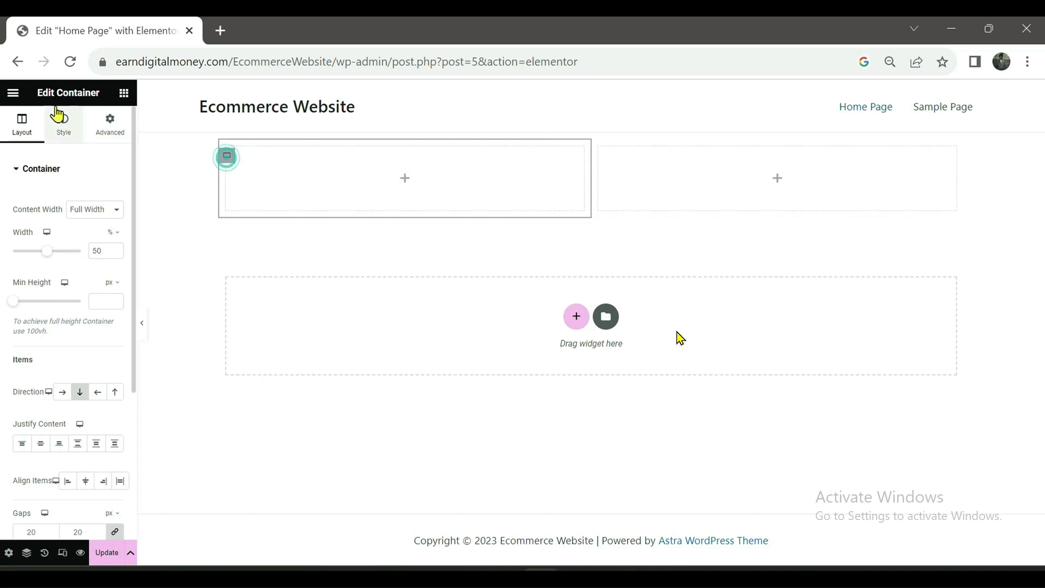
click(406, 180)
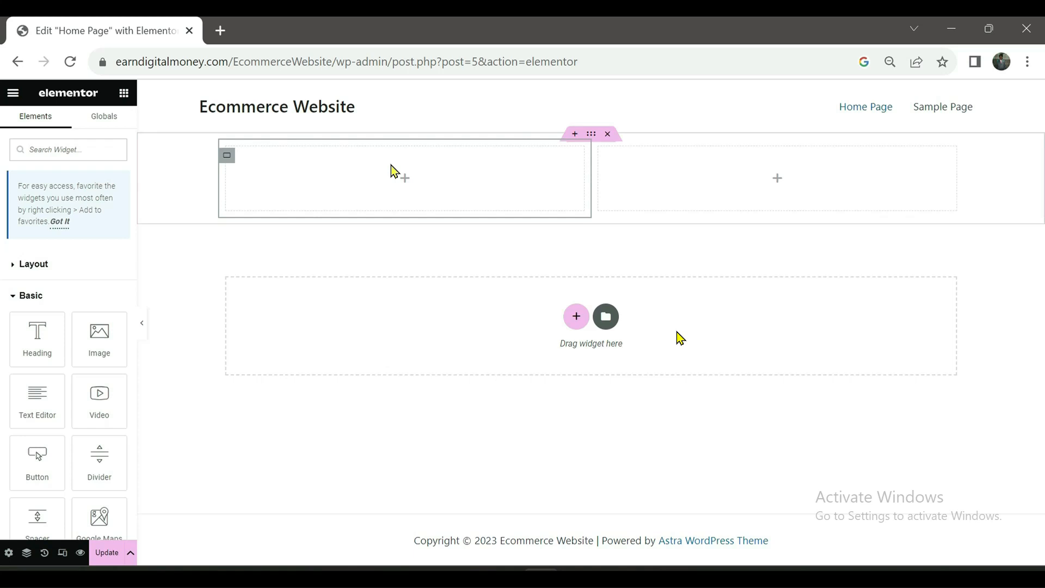
key(alt)
key(alt)
drag(588, 186, 597, 190)
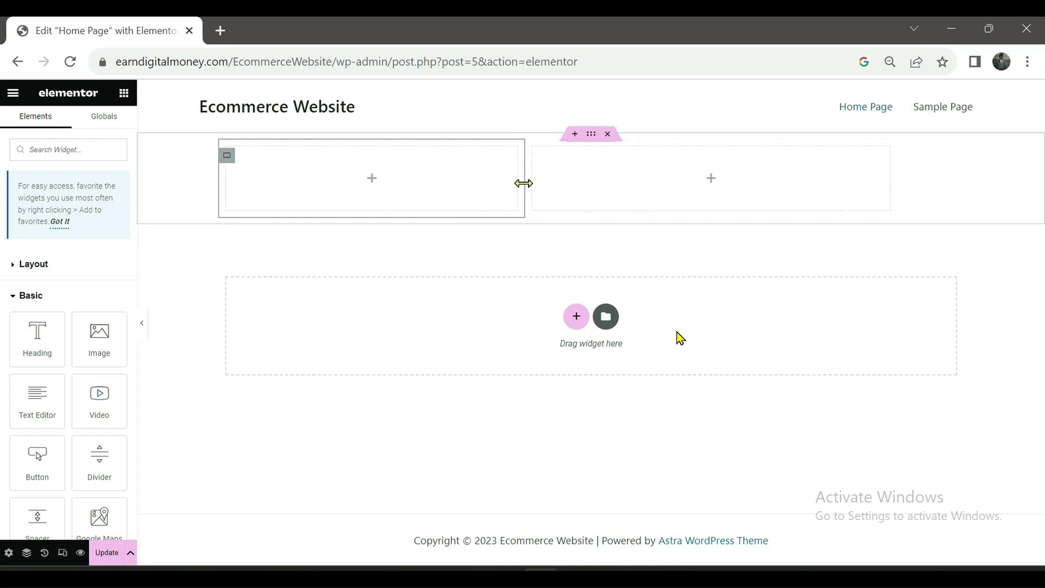
drag(525, 183, 867, 199)
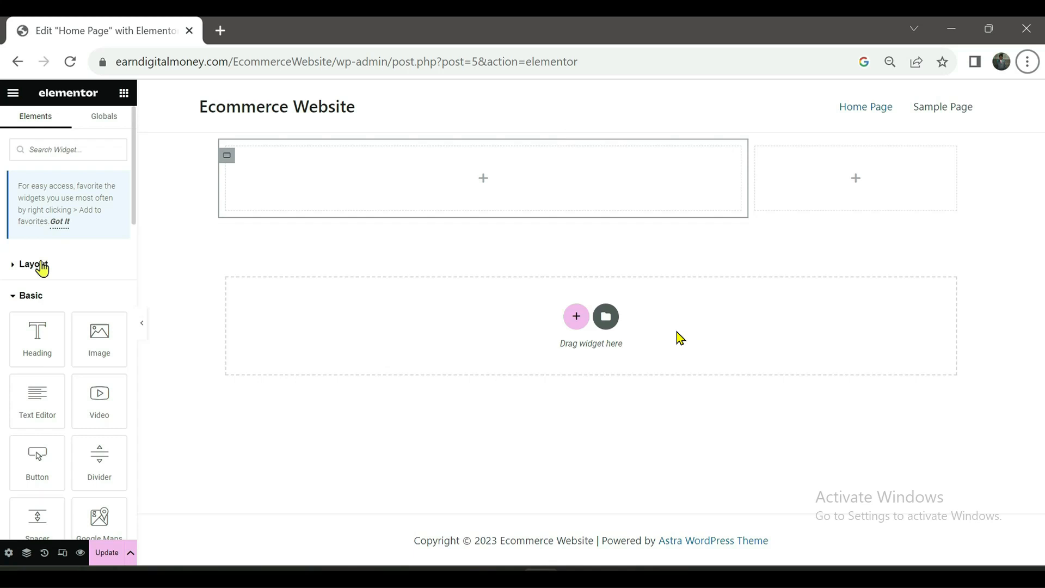
Add an Image Carousel widget to the container's wide first column
scroll(40, 268, down, 2)
scroll(41, 269, down, 2)
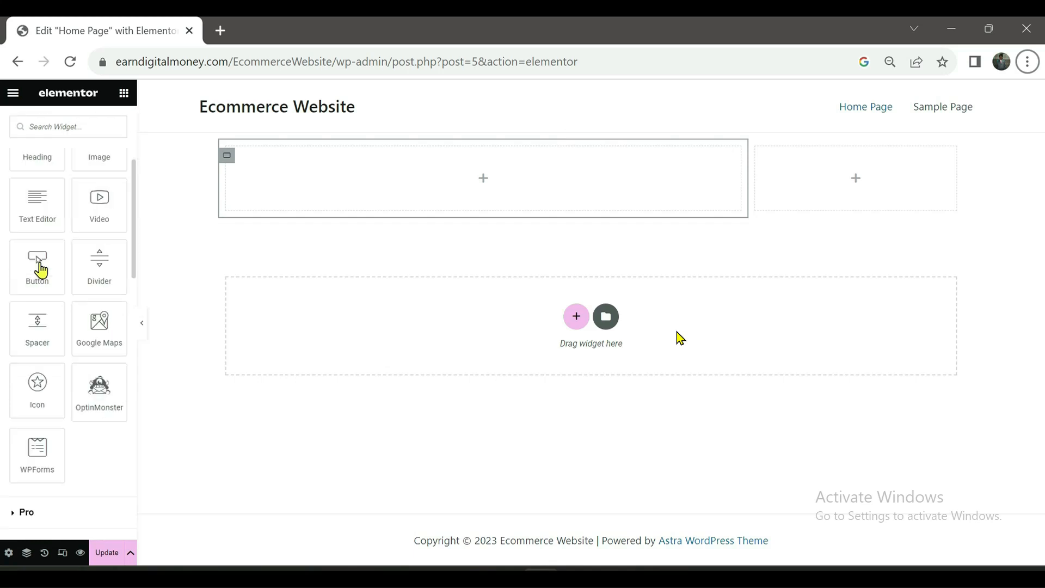
scroll(40, 269, down, 2)
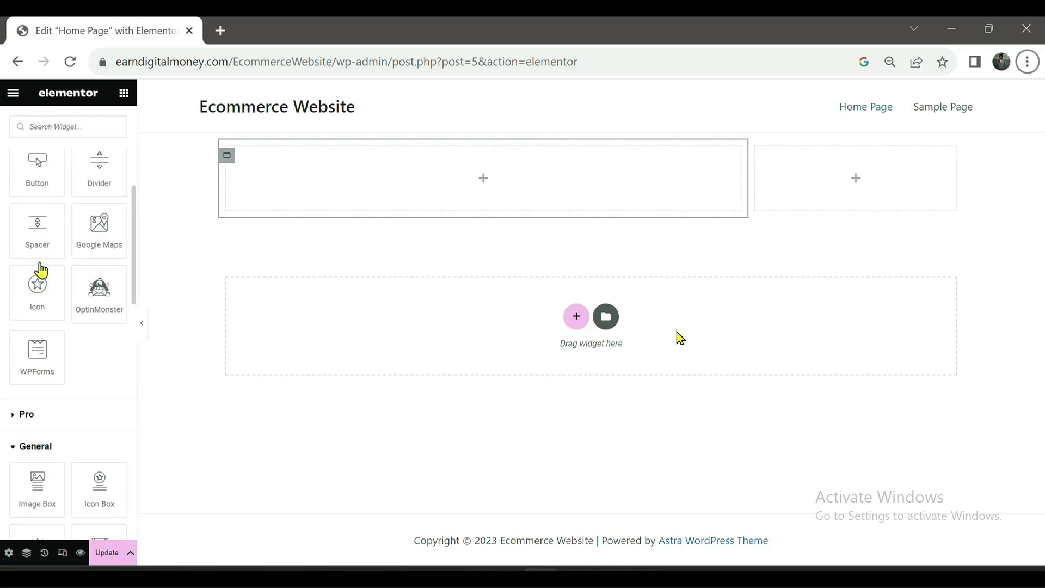
scroll(40, 270, down, 2)
scroll(41, 269, down, 2)
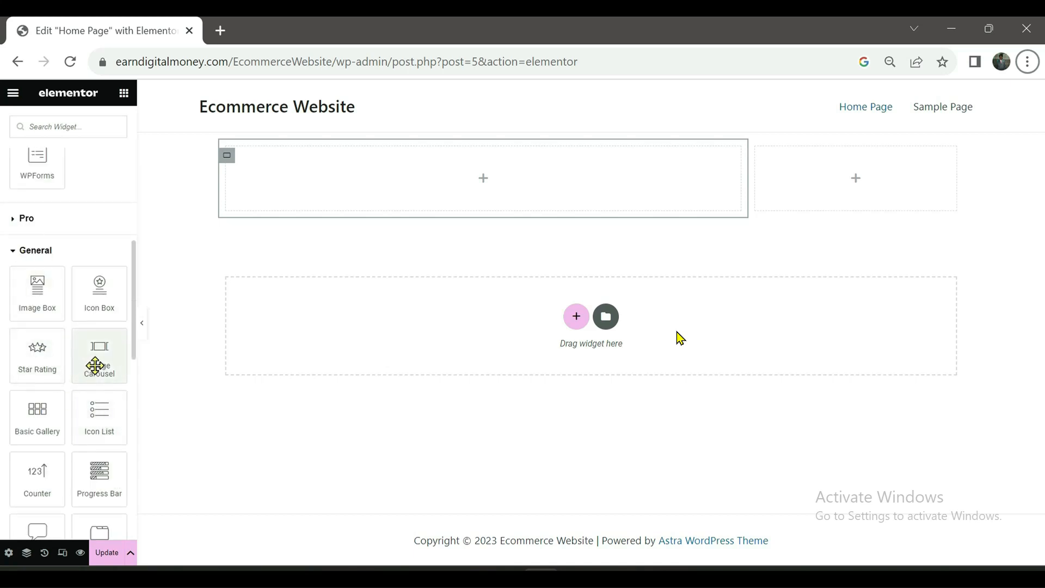
drag(97, 365, 500, 184)
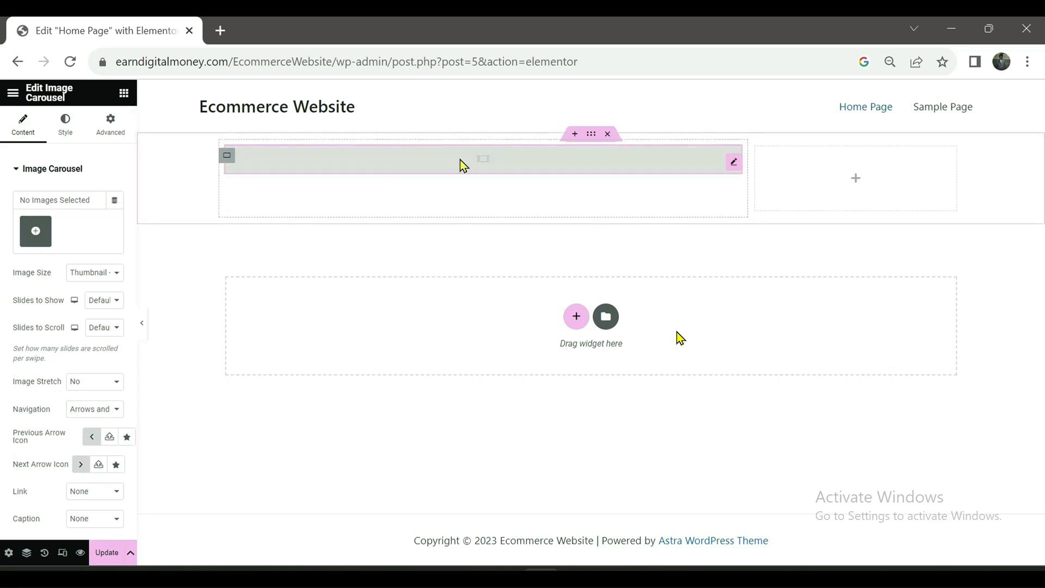
Upload the four product screenshots dated 2023-09-10 from the Screenshots folder for the carousel's gallery
click(32, 234)
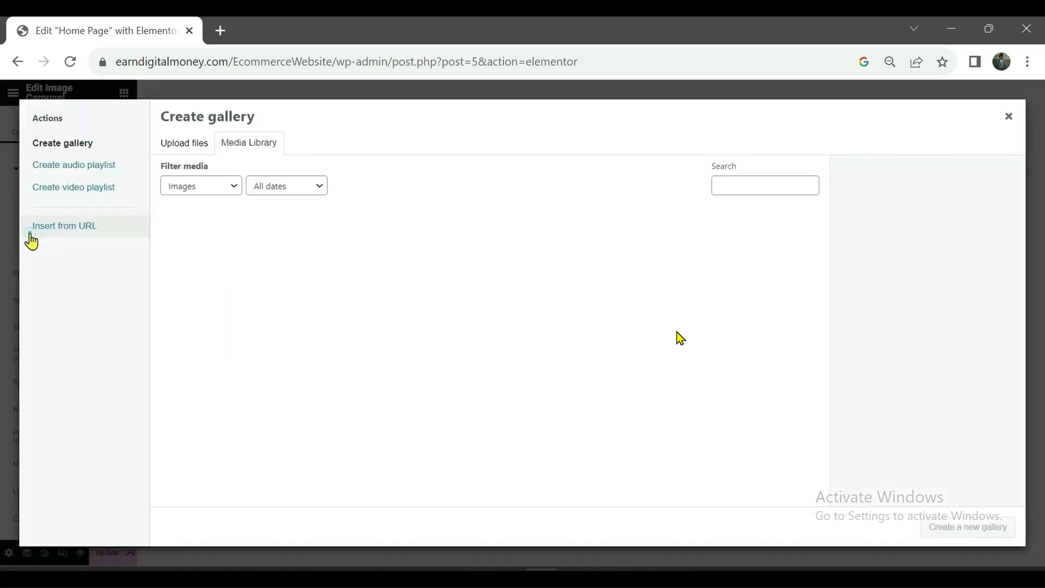
click(223, 144)
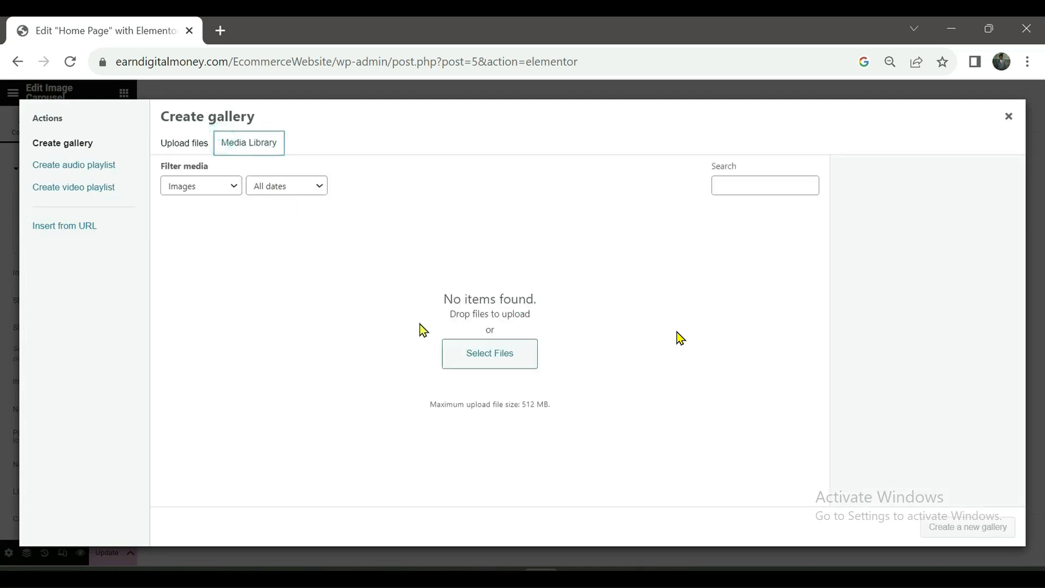
click(476, 361)
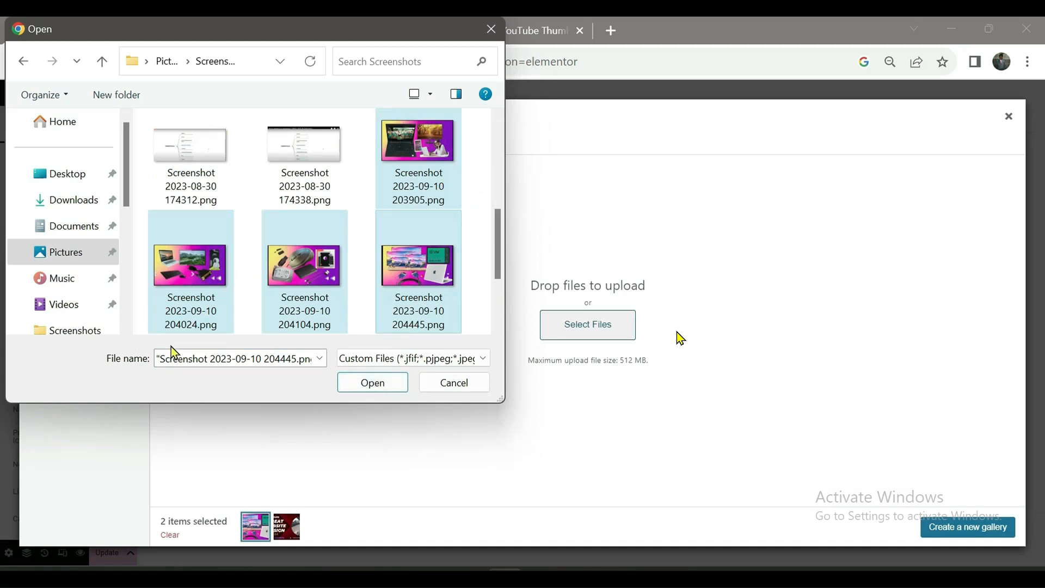
click(385, 390)
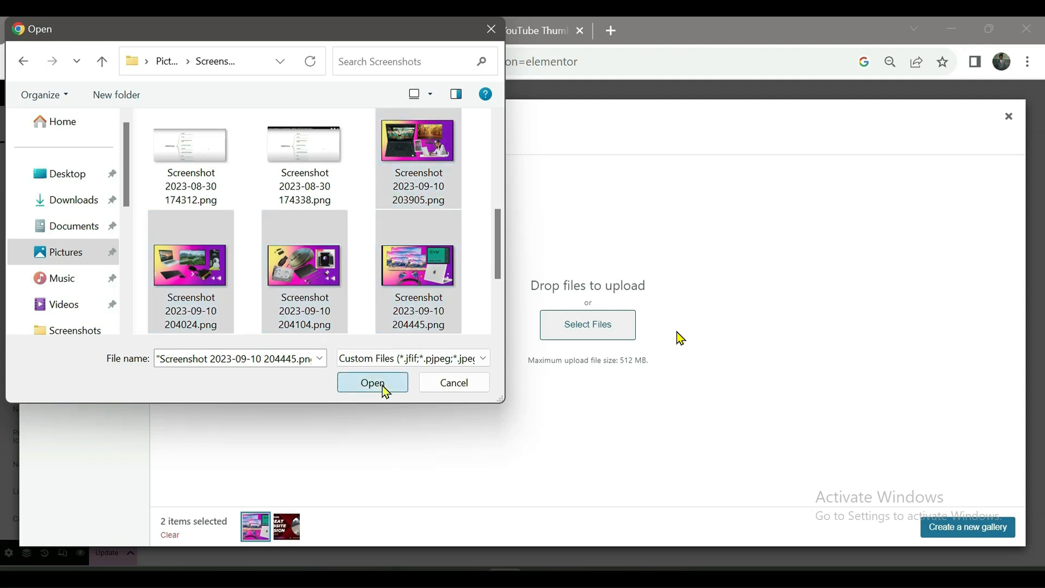
click(383, 386)
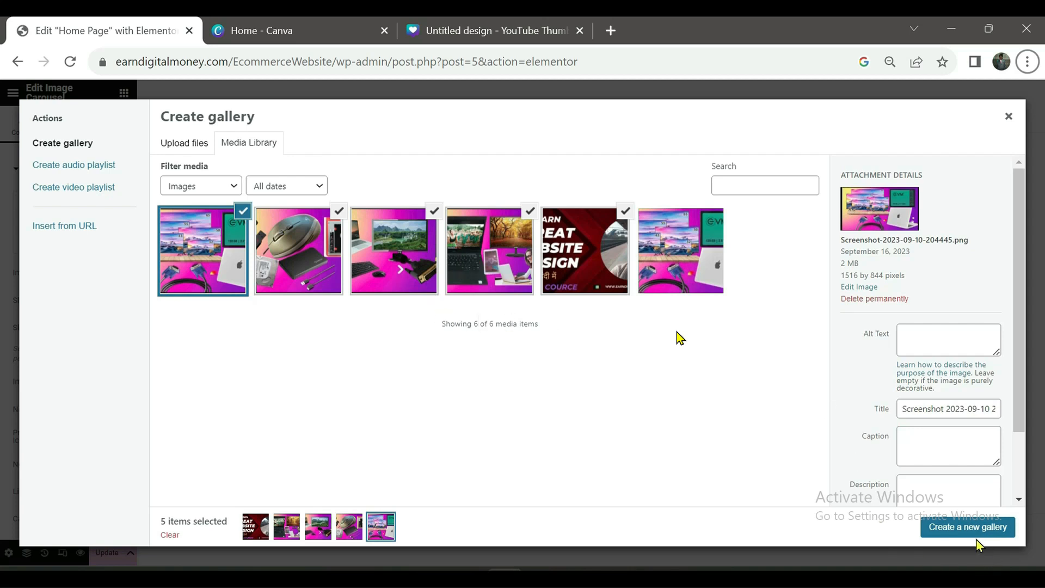
Create a gallery of the four product screenshots, leaving out the website-design banner, and insert it into the carousel
click(958, 536)
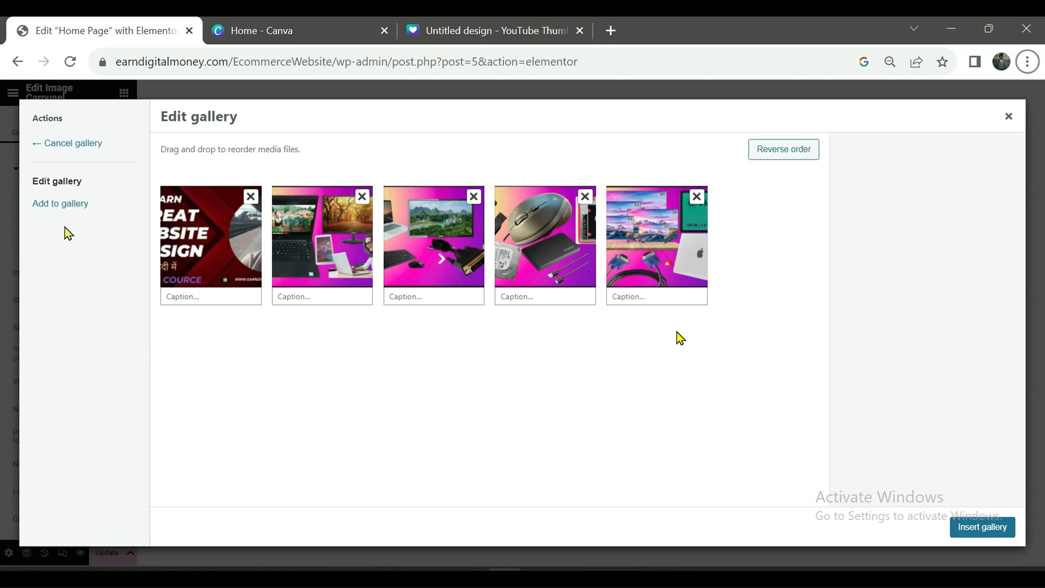
click(63, 205)
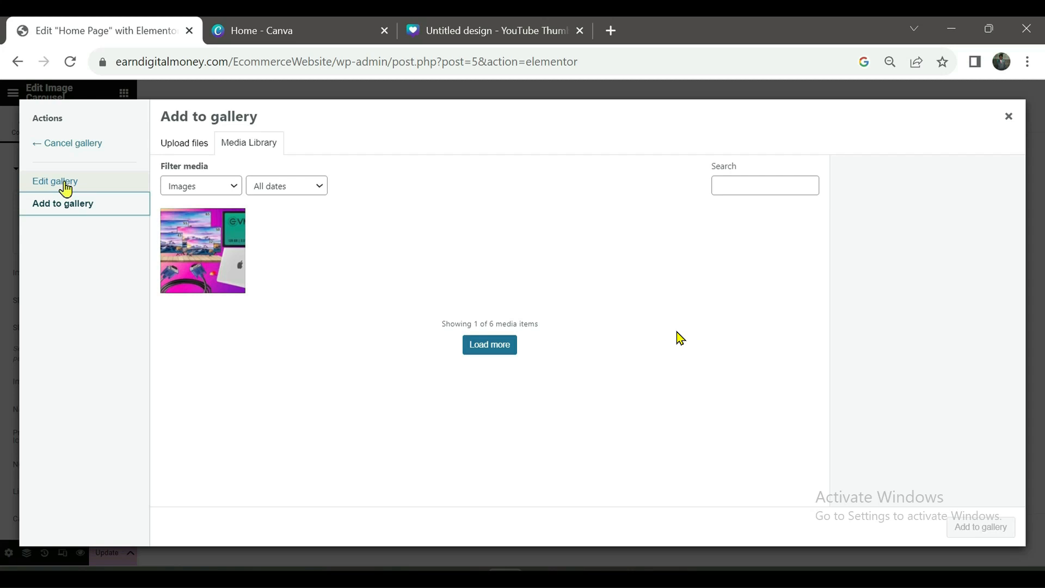
click(64, 184)
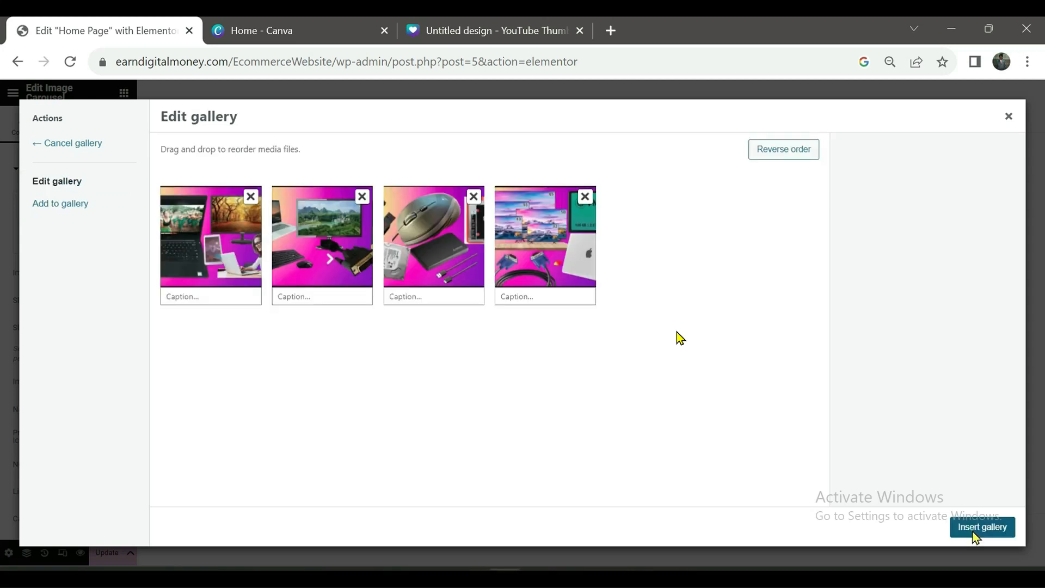
click(974, 528)
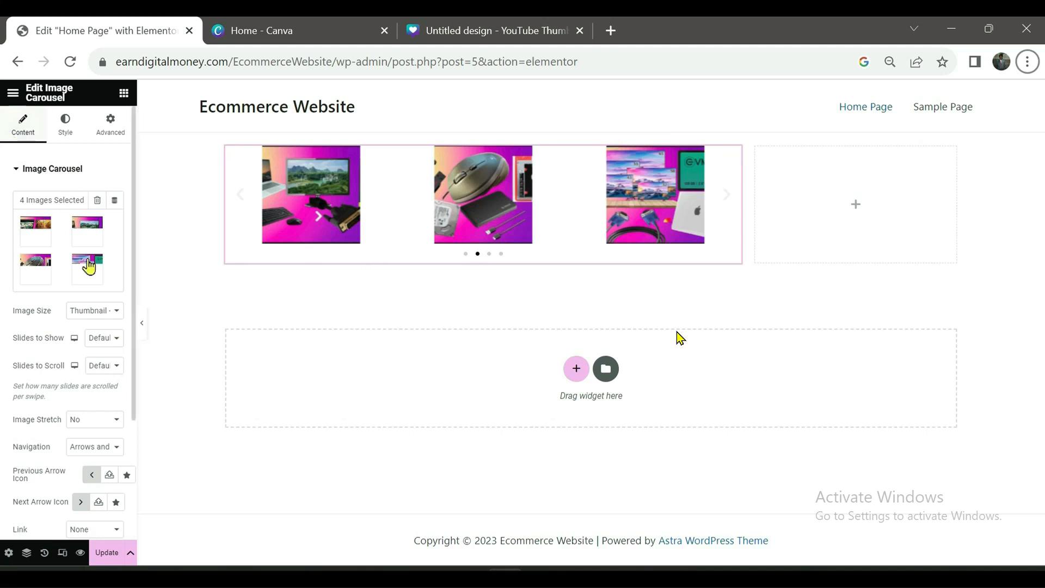
Set the carousel's image size to Full and its slides to show to 1
click(117, 313)
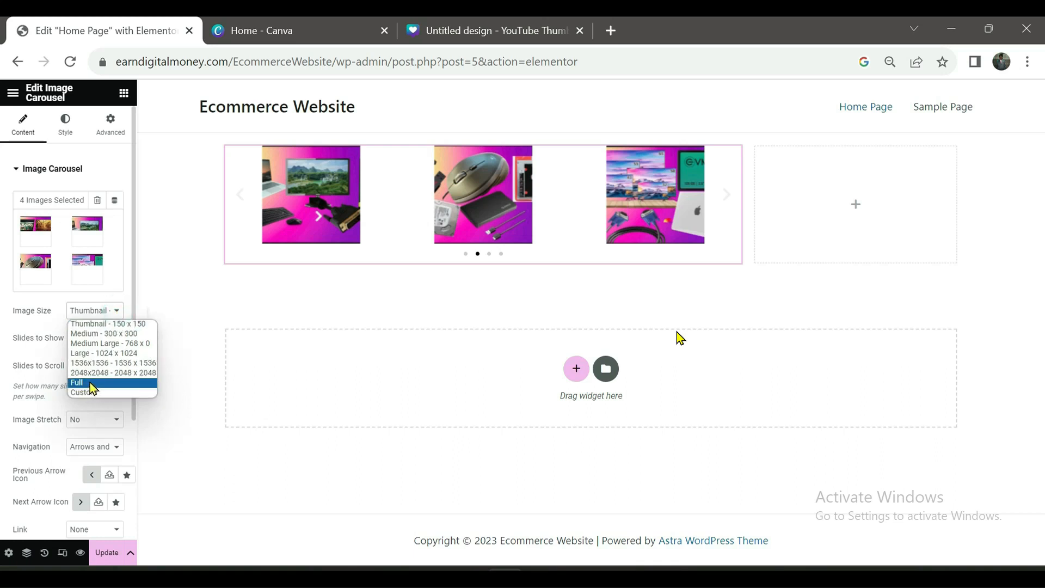
click(90, 382)
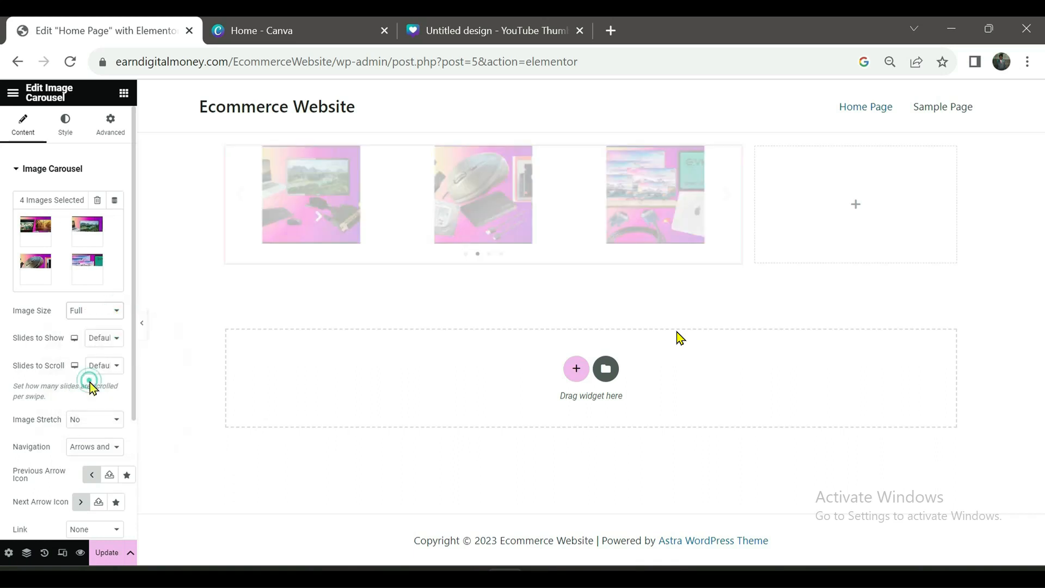
click(117, 340)
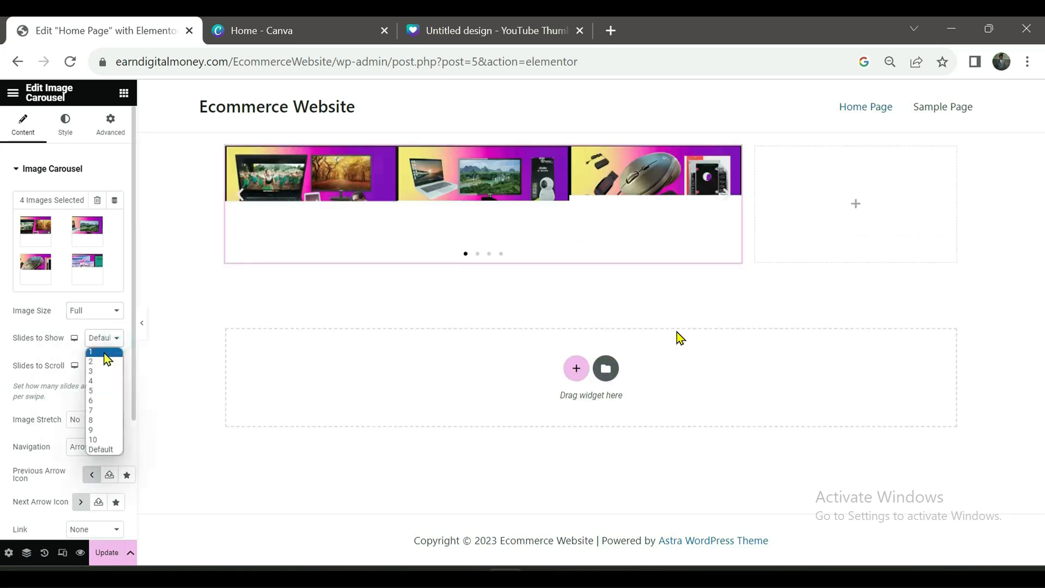
click(103, 352)
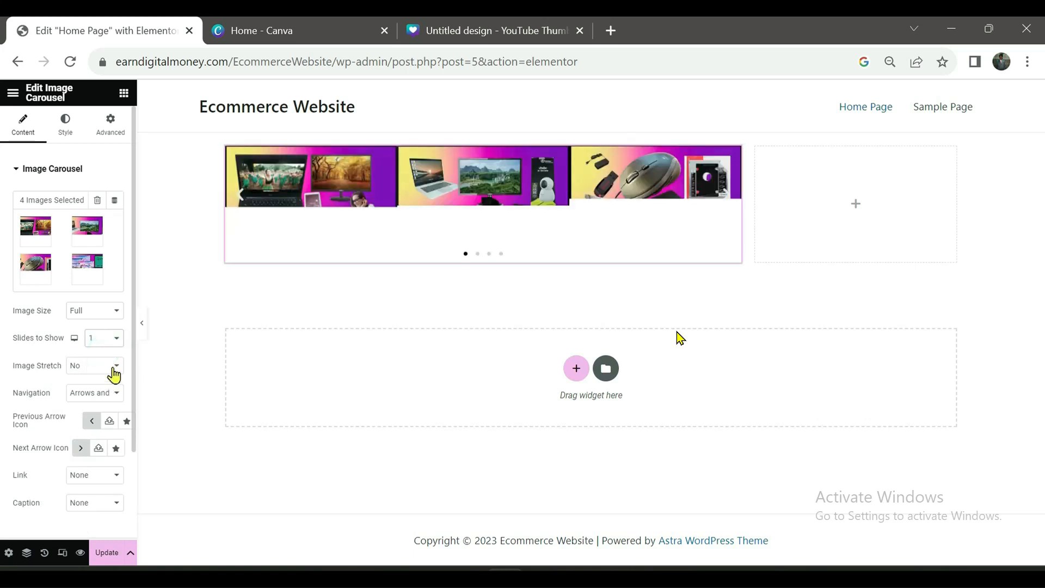
scroll(113, 370, down, 2)
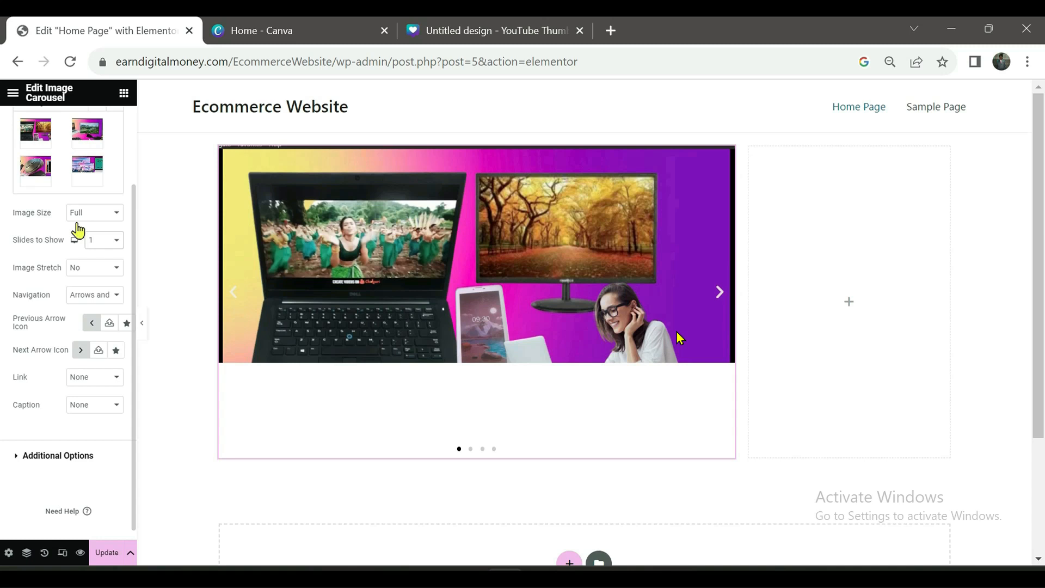
scroll(79, 228, up, 2)
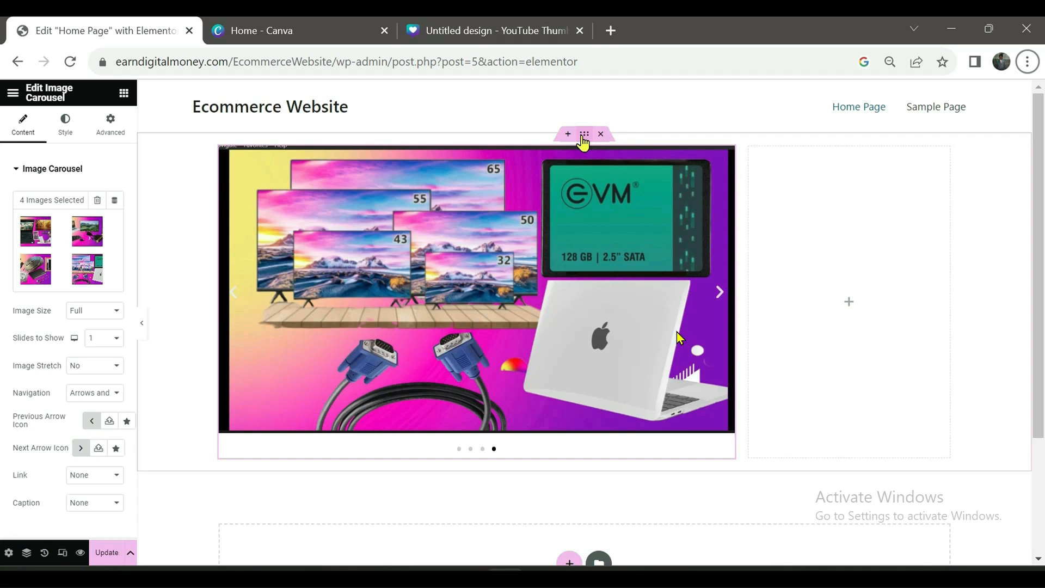
Widen the boxed parent container that holds the image carousel and the empty second column
click(584, 136)
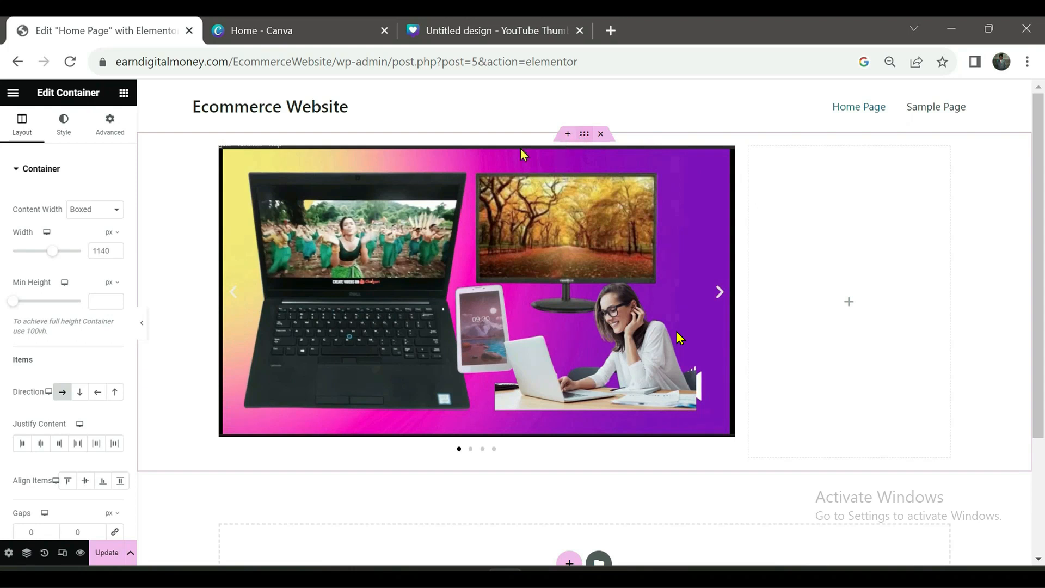
click(109, 252)
drag(55, 258, 74, 261)
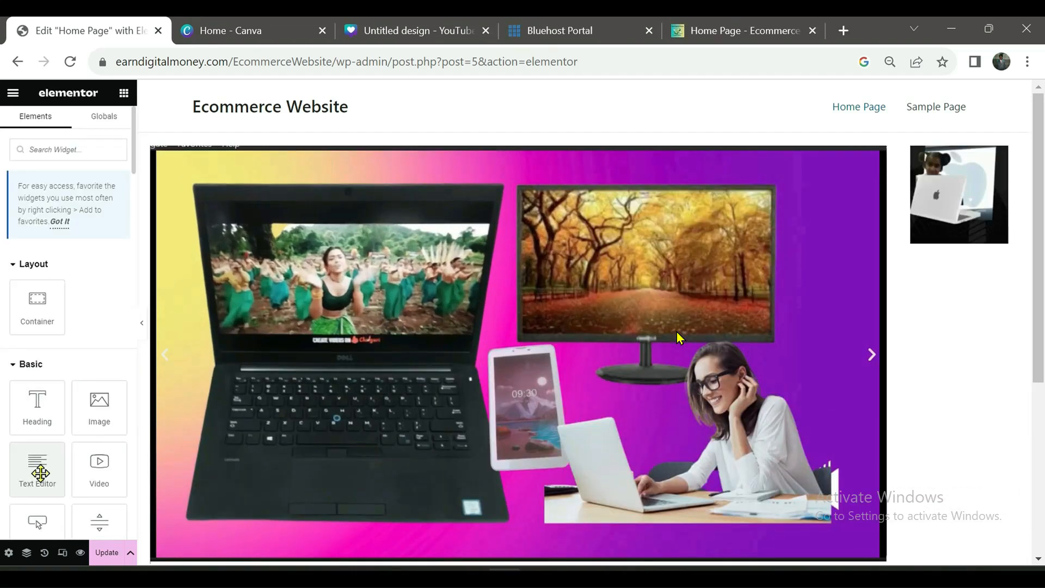
Add a Text Editor widget beneath the laptop image in the narrow column and replace its placeholder text with "computer"
drag(40, 472, 958, 243)
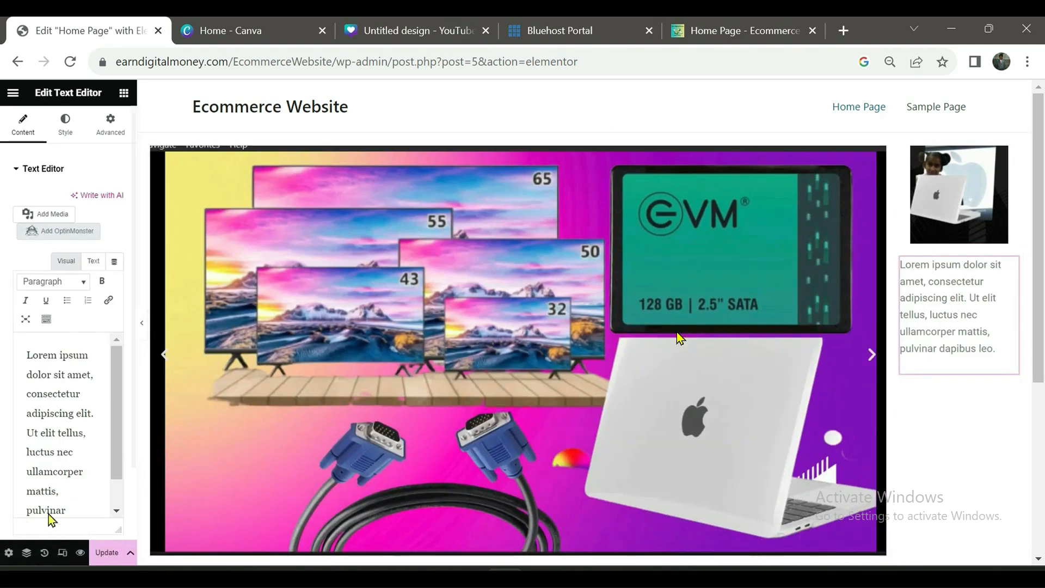
double_click(41, 471)
key(ctrl+a)
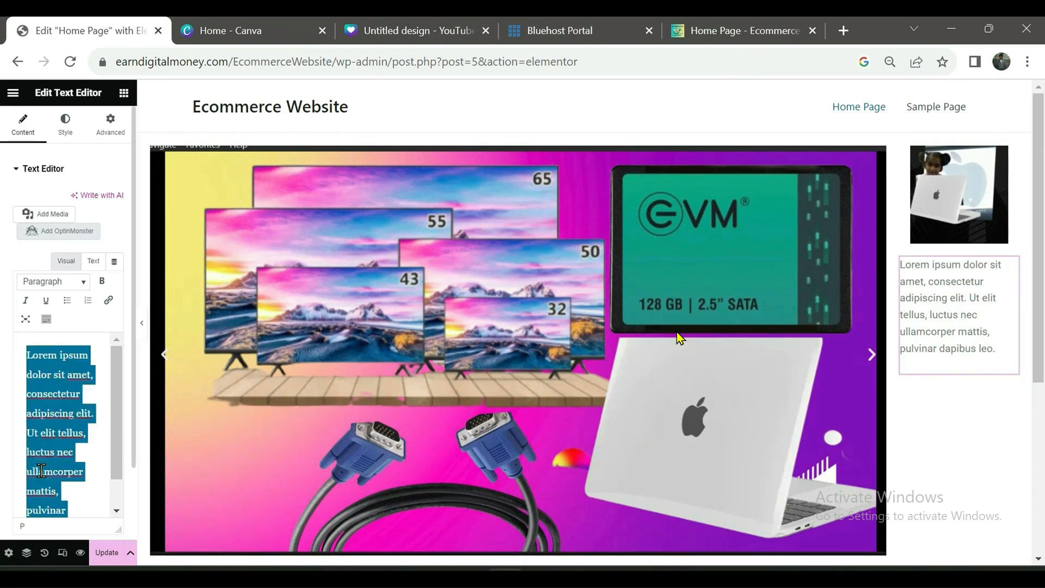
text(c)
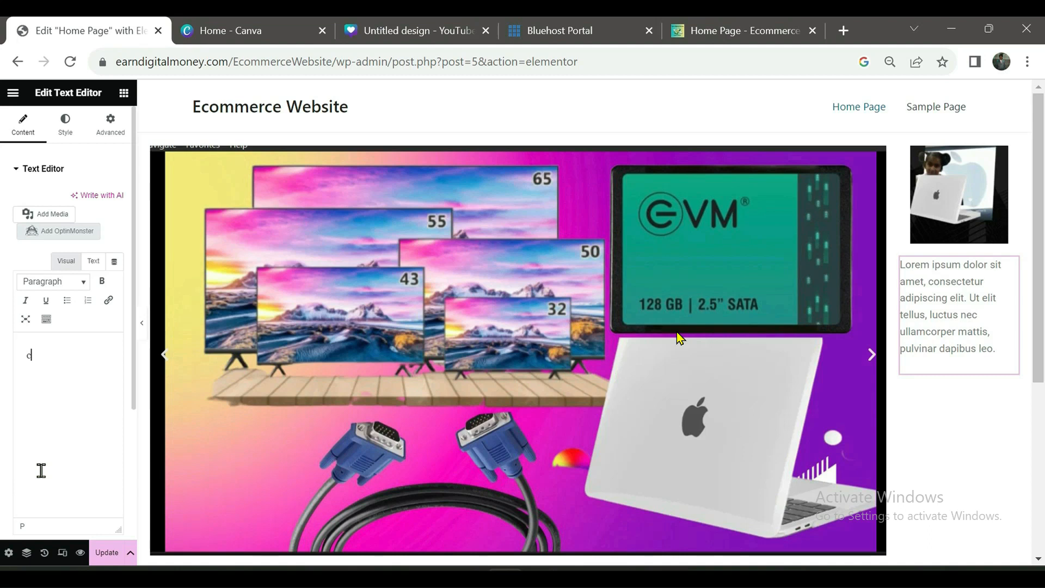
text(omputer)
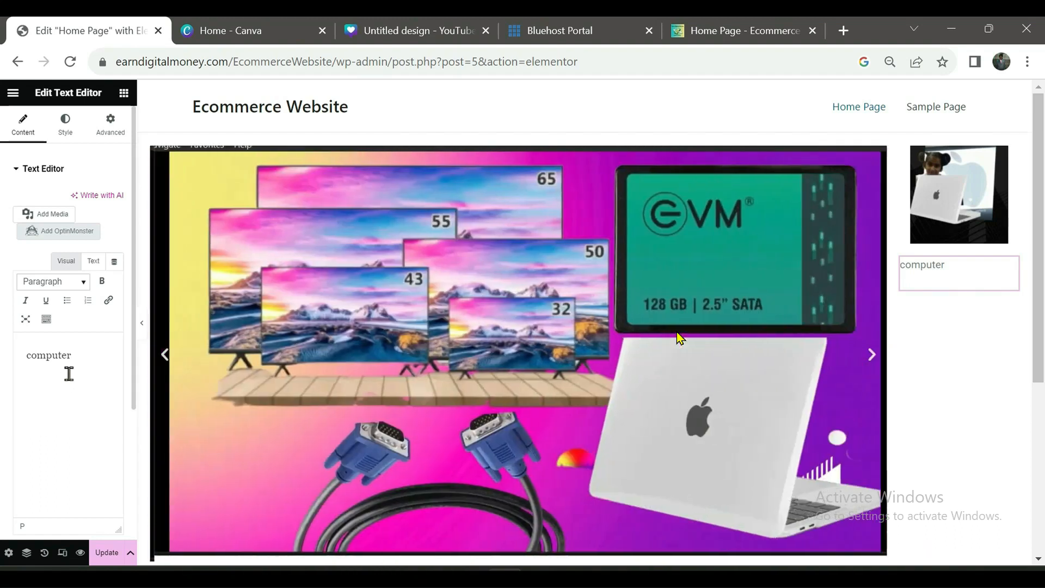
Format the "computer" caption as Heading 6, centre it under the image with leading spaces, and update the page
click(80, 361)
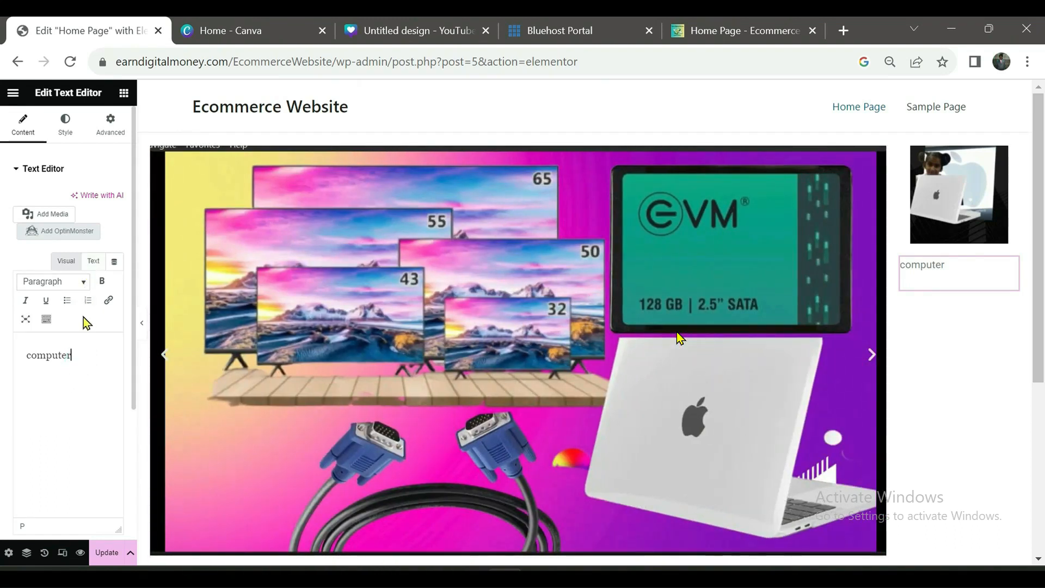
click(83, 283)
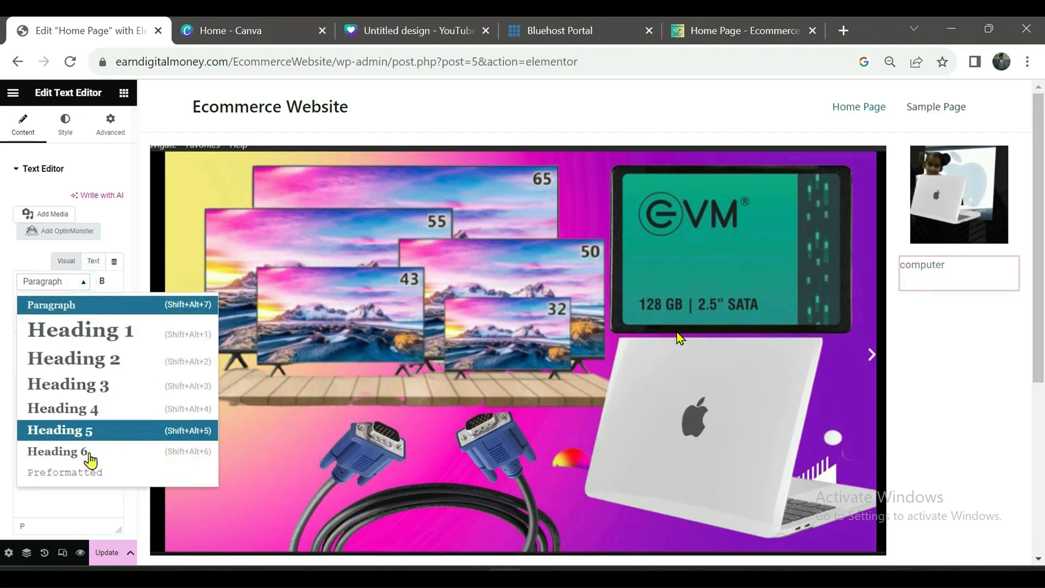
click(71, 453)
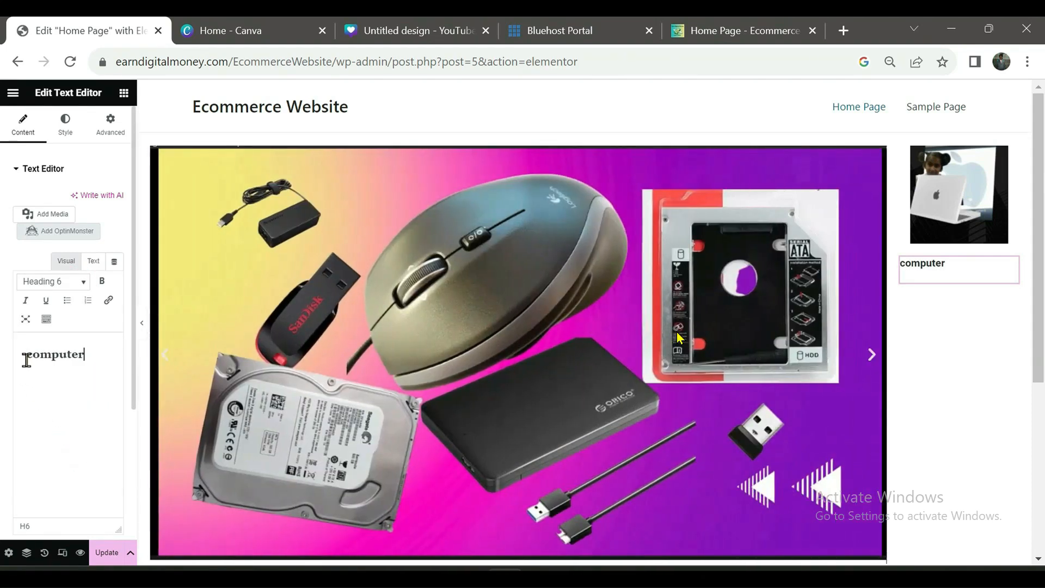
click(24, 357)
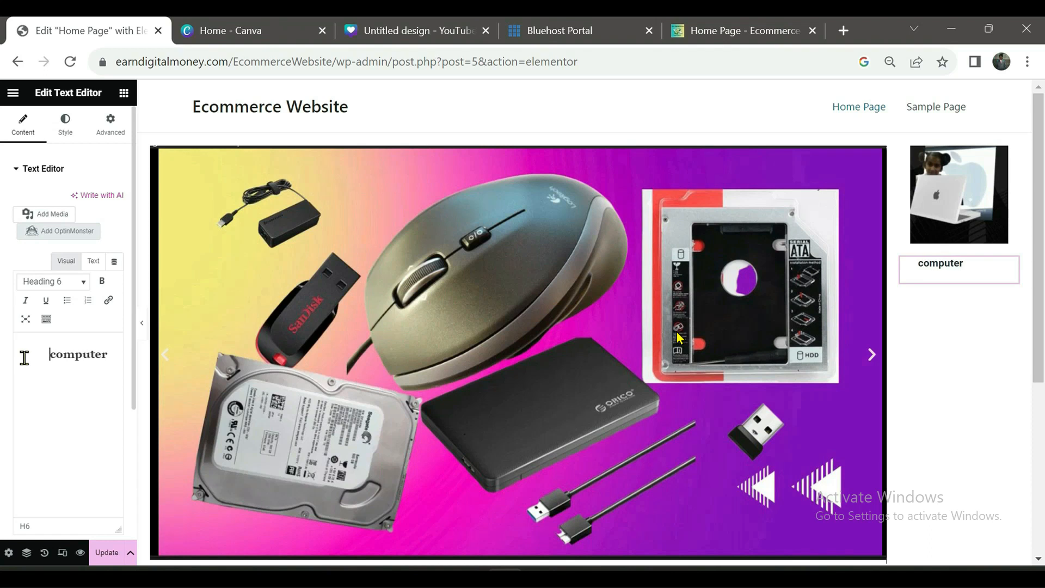
key(Return)
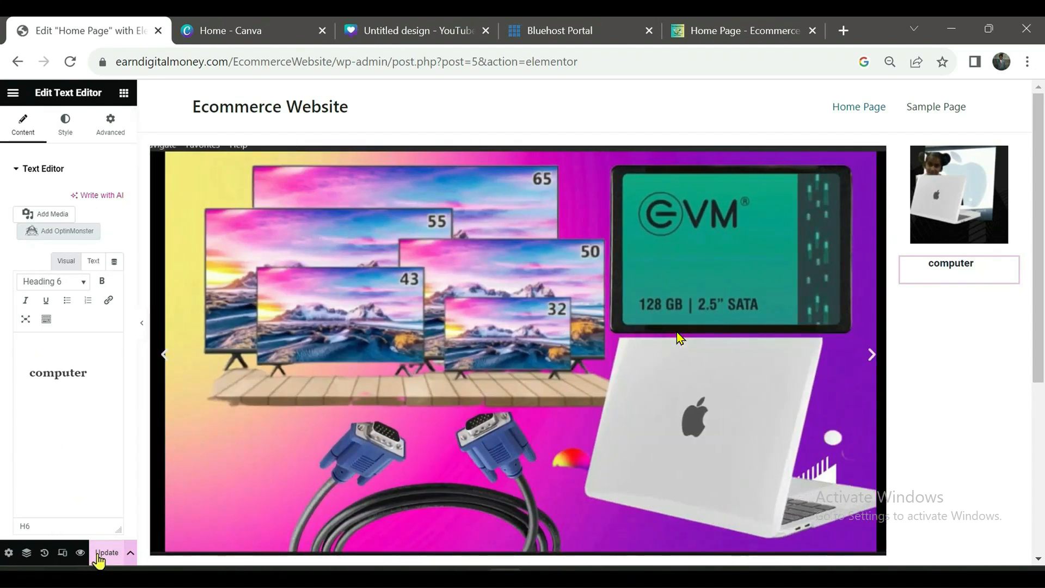
click(100, 554)
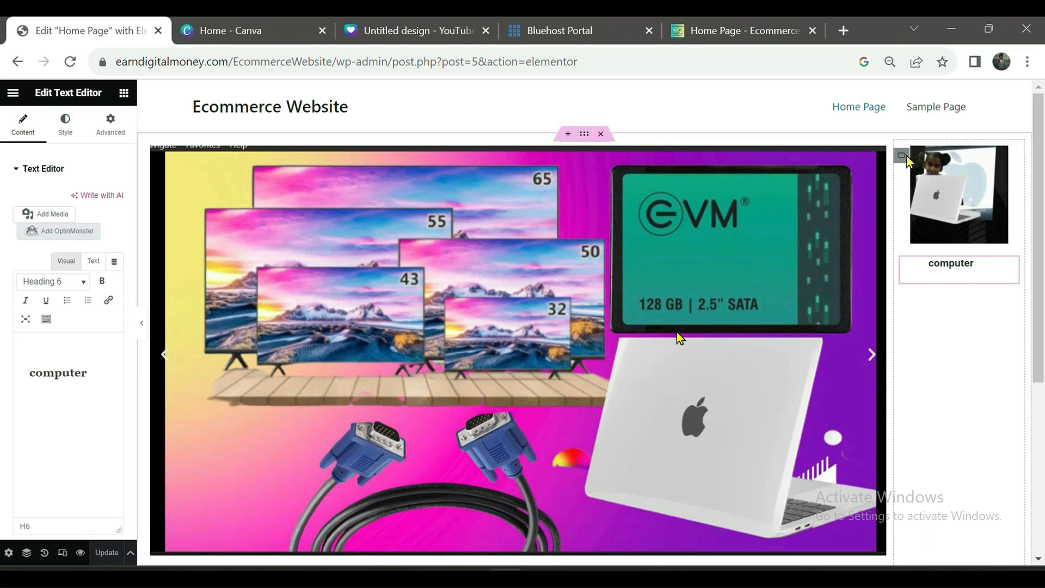
Duplicate the narrow column's container with the laptop image and its "computer" caption
right_click(906, 160)
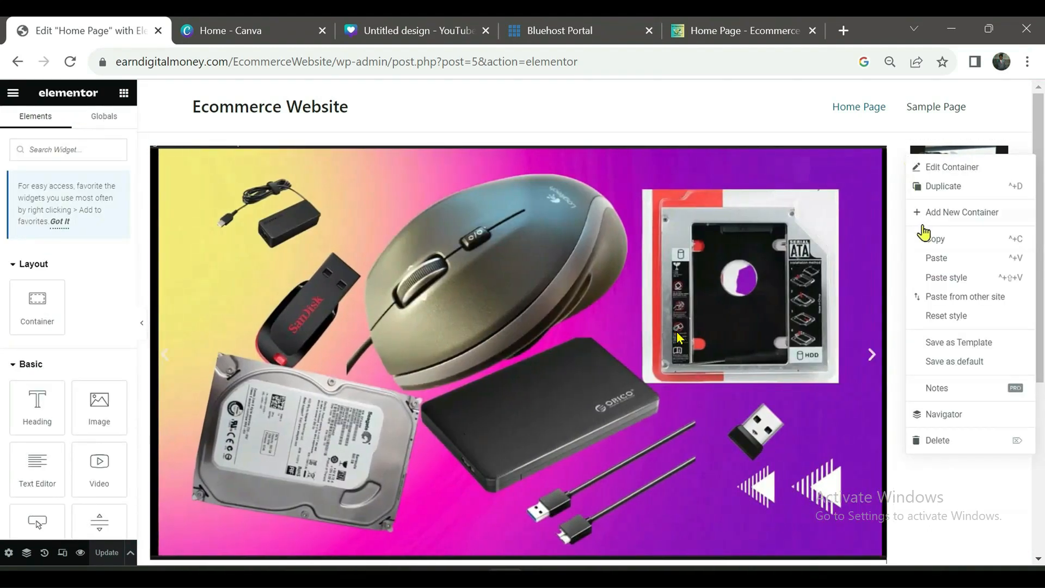
click(937, 187)
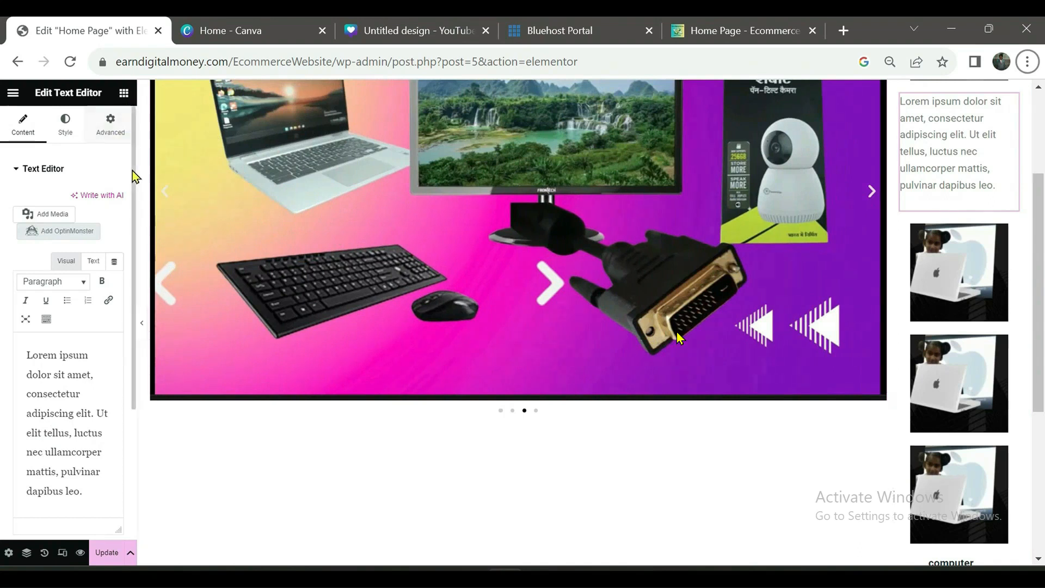
Add a Text Editor widget beneath both the second and the third laptop image in the narrow column
click(124, 94)
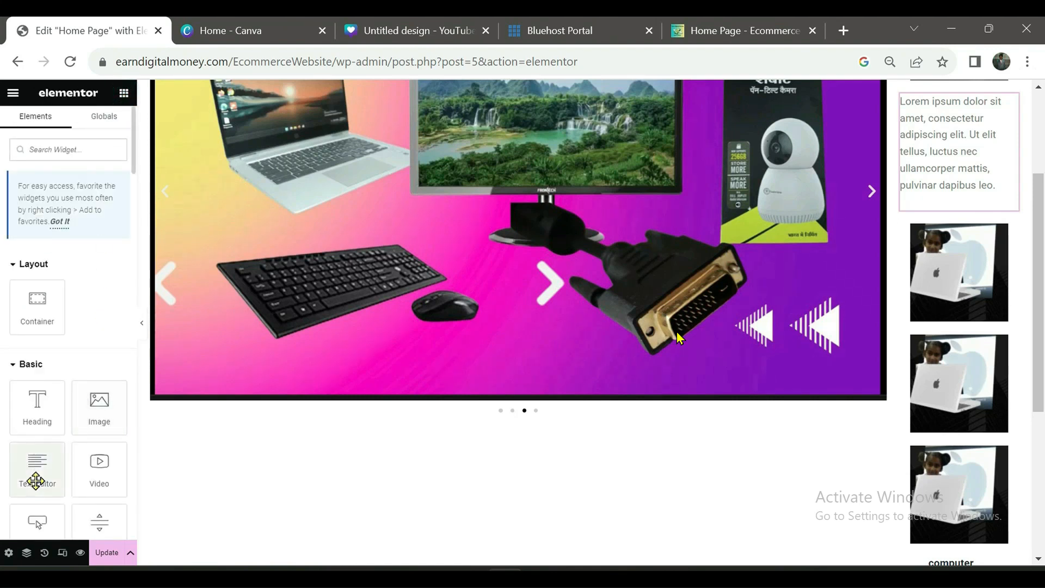
drag(36, 480, 959, 316)
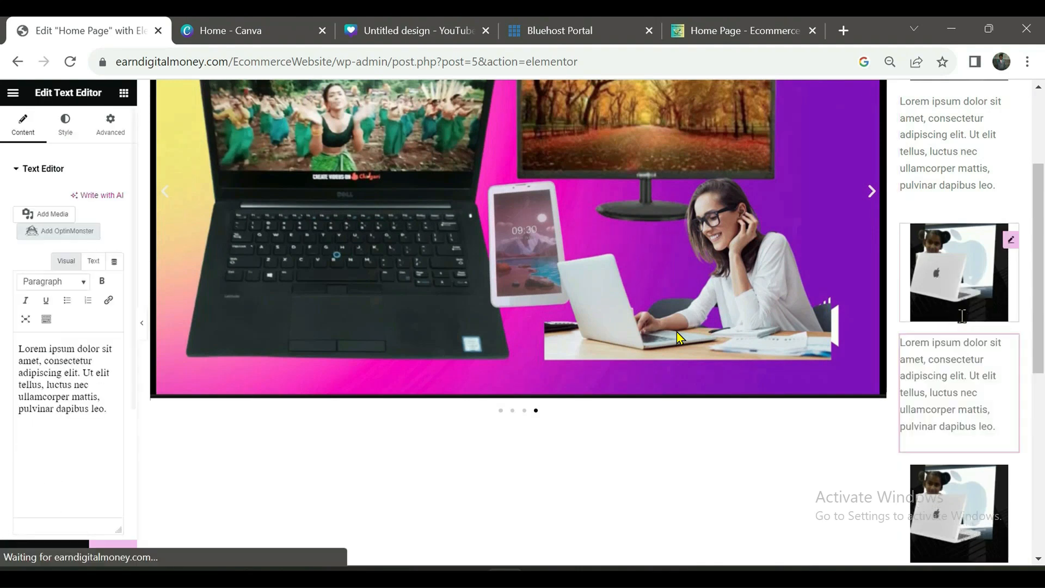
scroll(940, 343, down, 4)
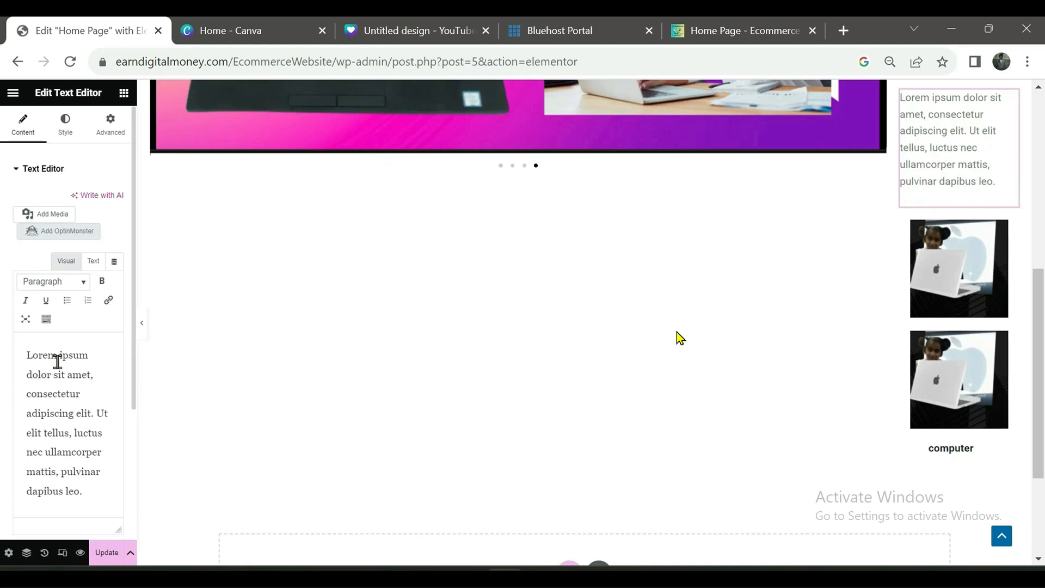
click(124, 93)
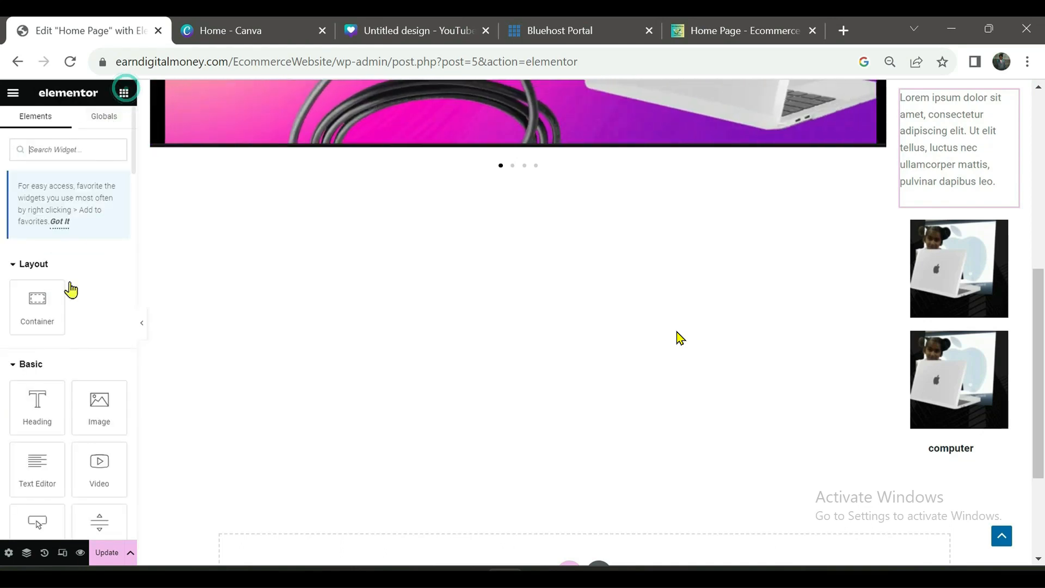
drag(35, 474, 963, 335)
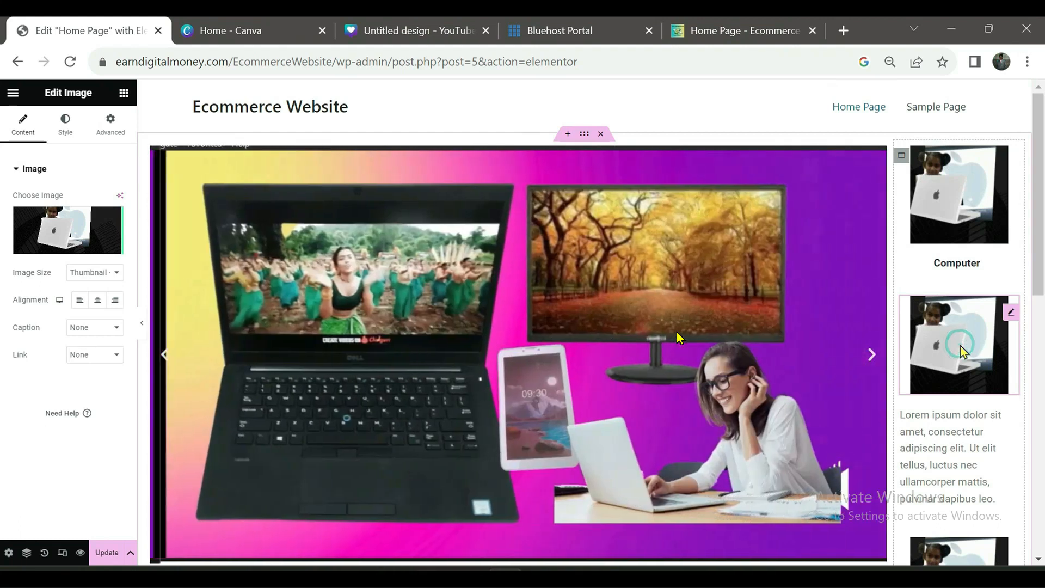
Upload images (16).jpg from the Pictures folder as the replacement for the column's second laptop image
mouse_move(81, 236)
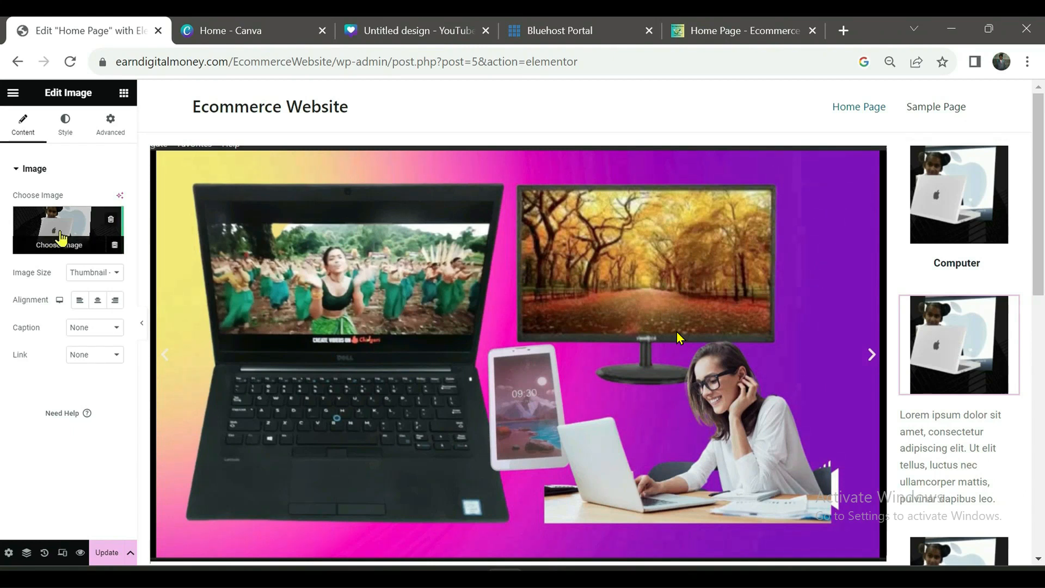
click(60, 238)
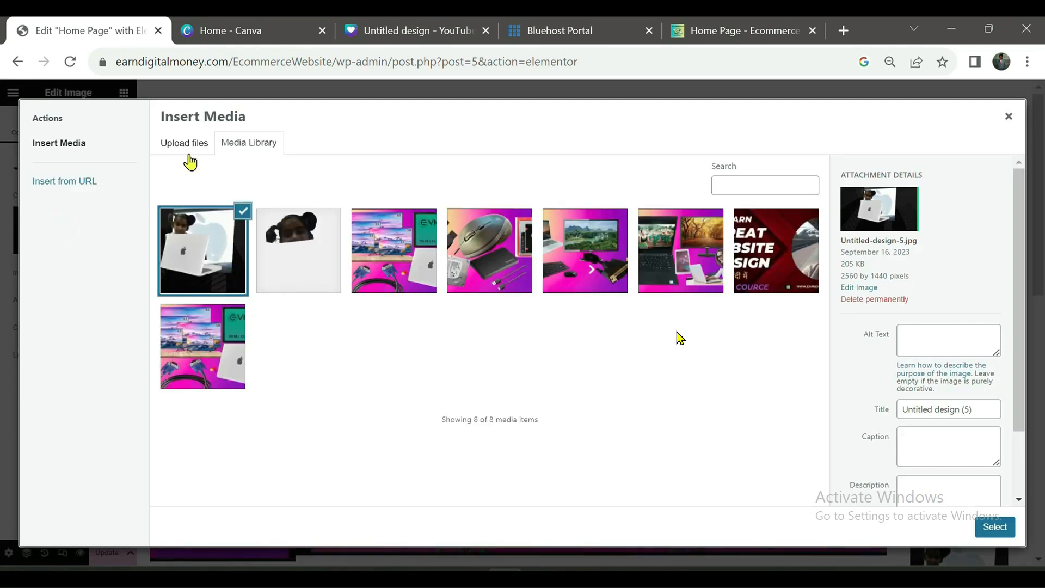
click(180, 146)
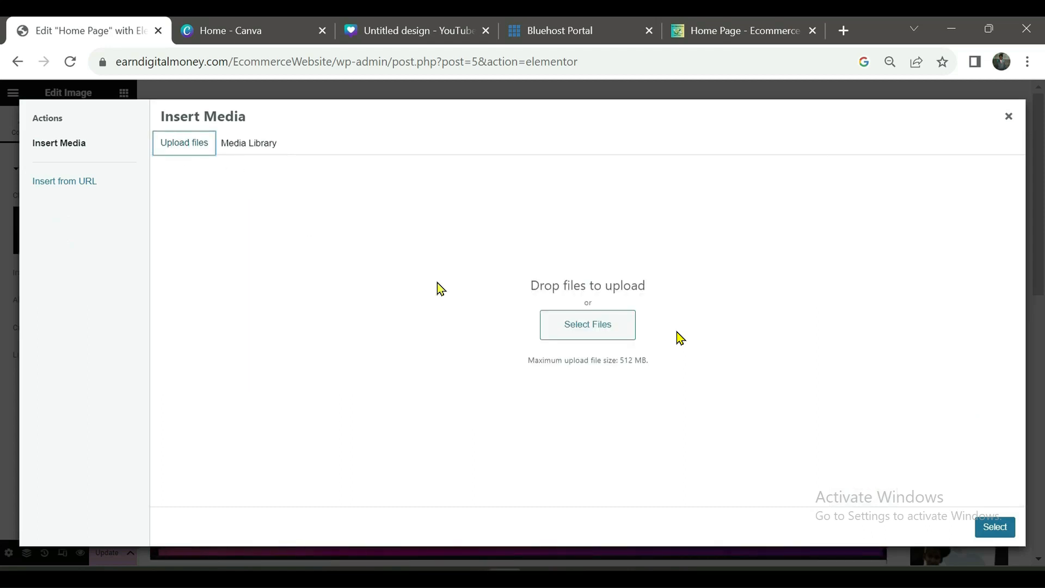
click(580, 334)
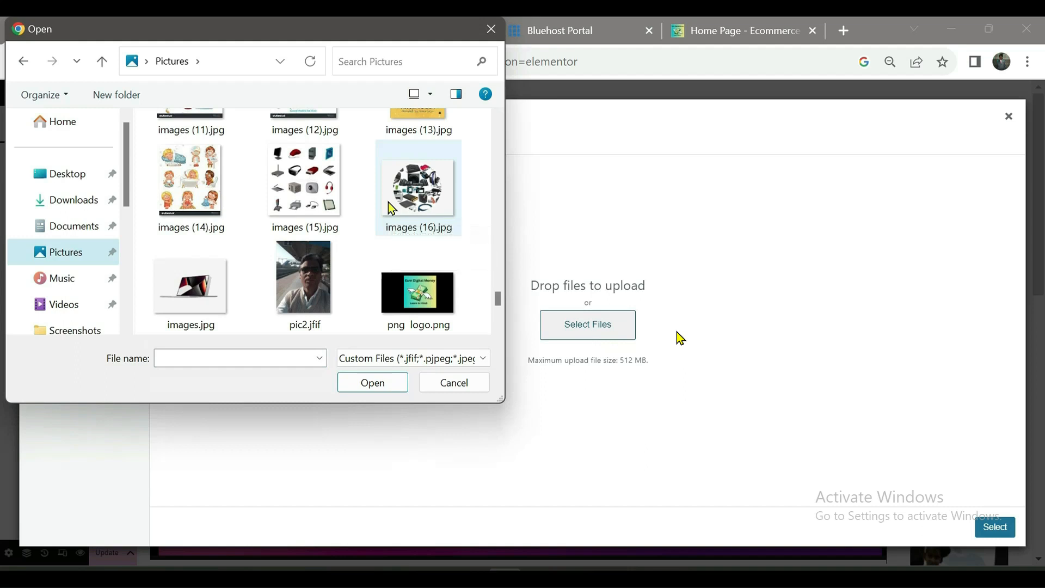
click(390, 207)
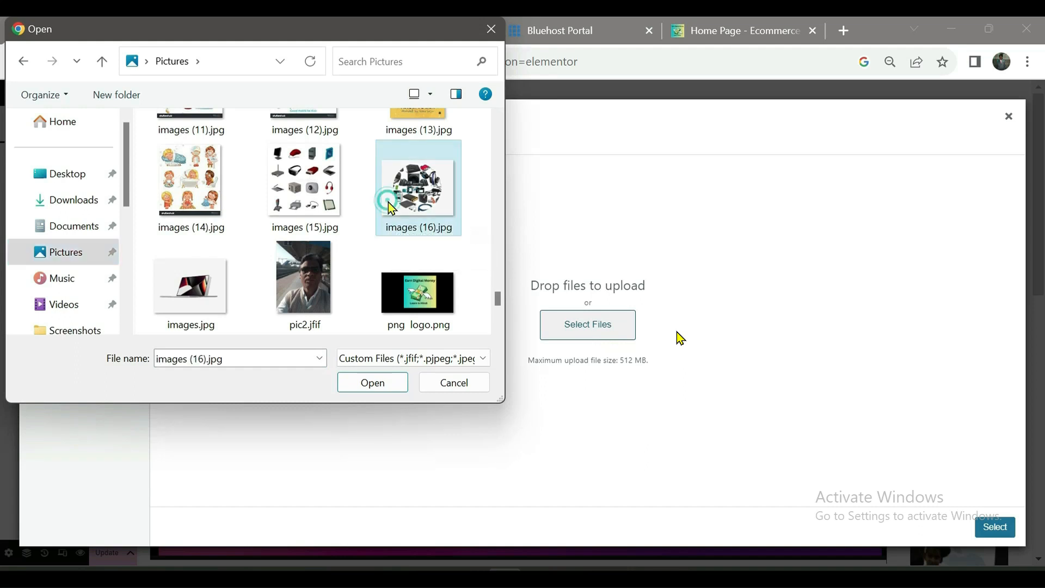
click(385, 388)
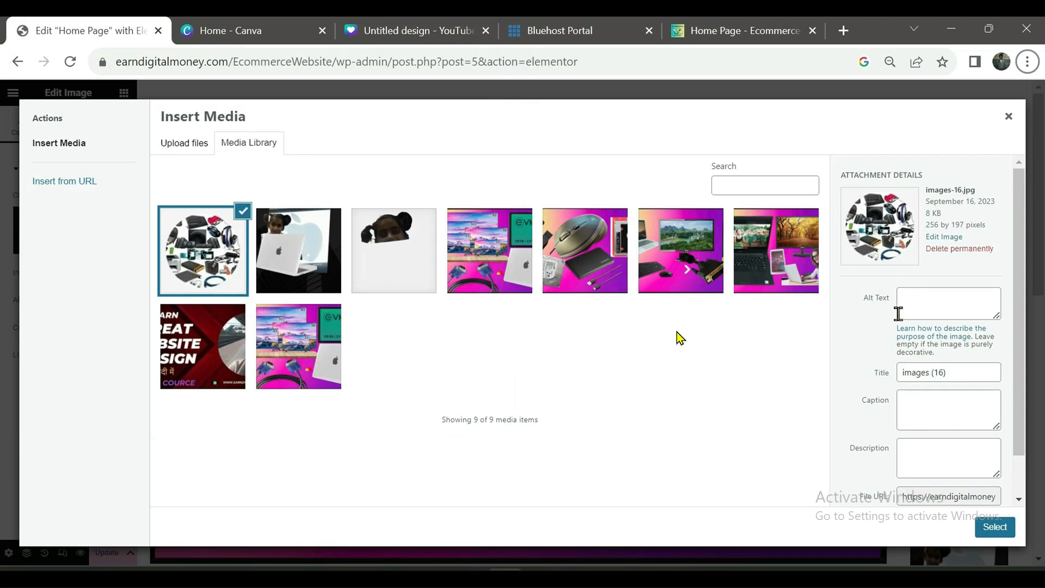
Set the uploaded image's alt text to "Accessories" and insert it into the second image widget
click(916, 303)
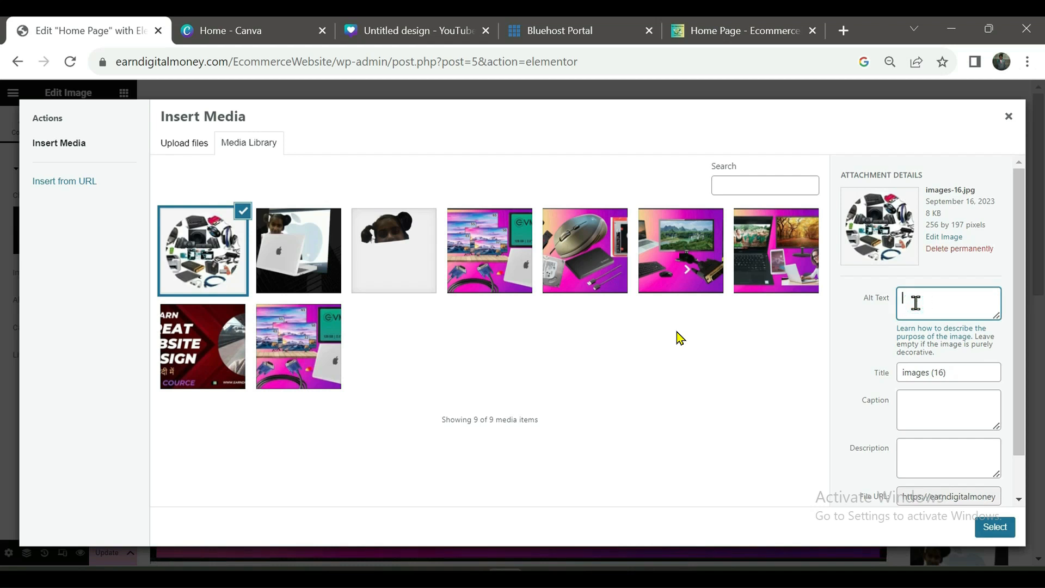
text(Accessories)
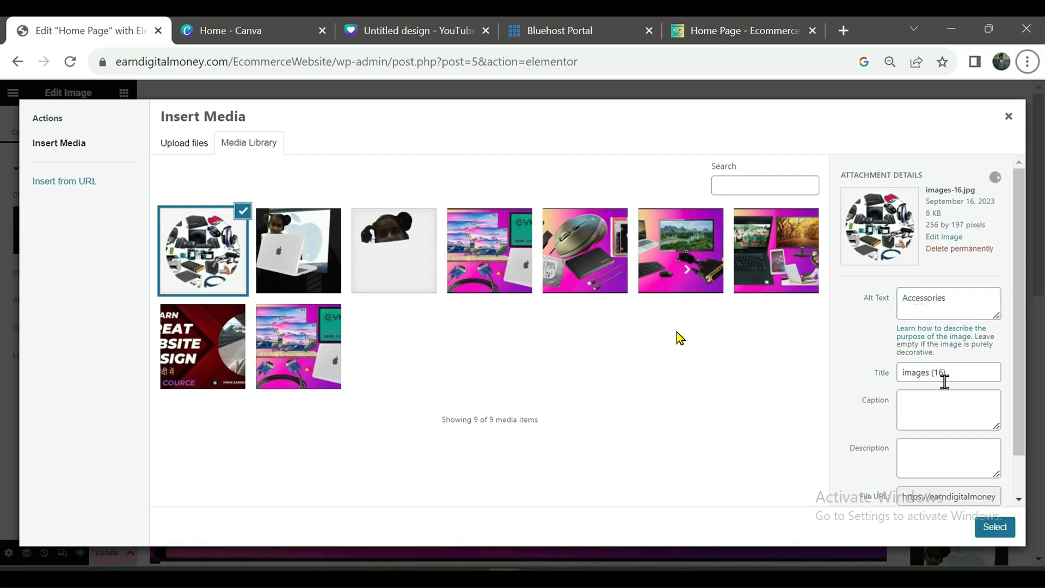
key(alt)
click(995, 527)
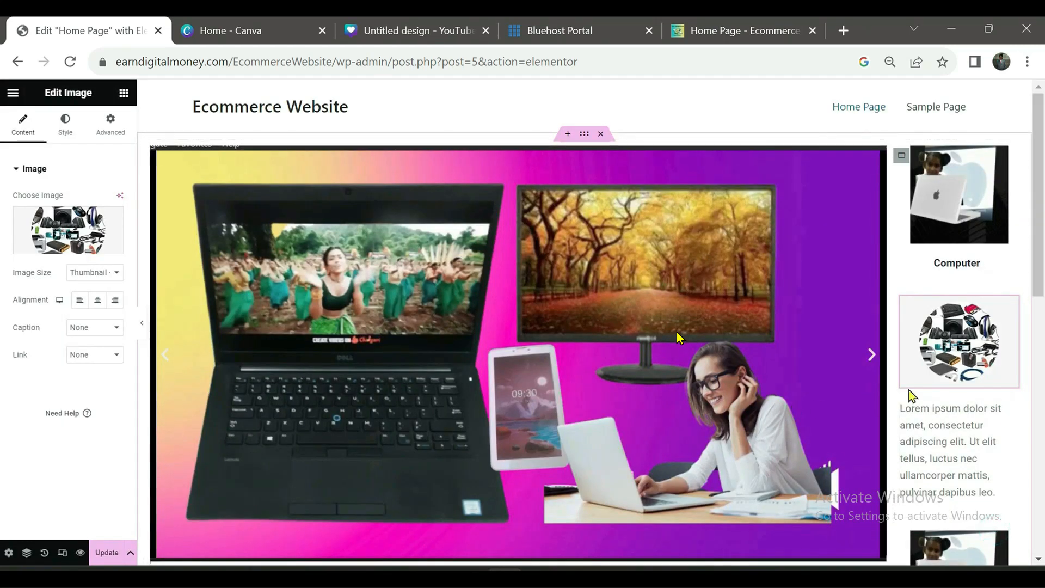
Replace the placeholder text beneath the accessories image with "Accessories"
scroll(920, 397, down, 3)
scroll(923, 396, down, 1)
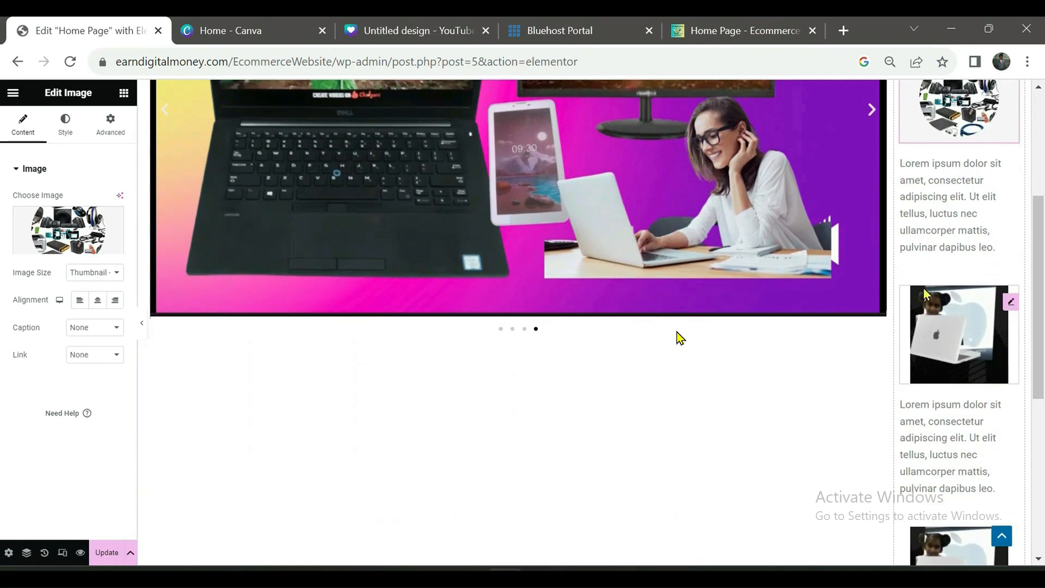
click(925, 230)
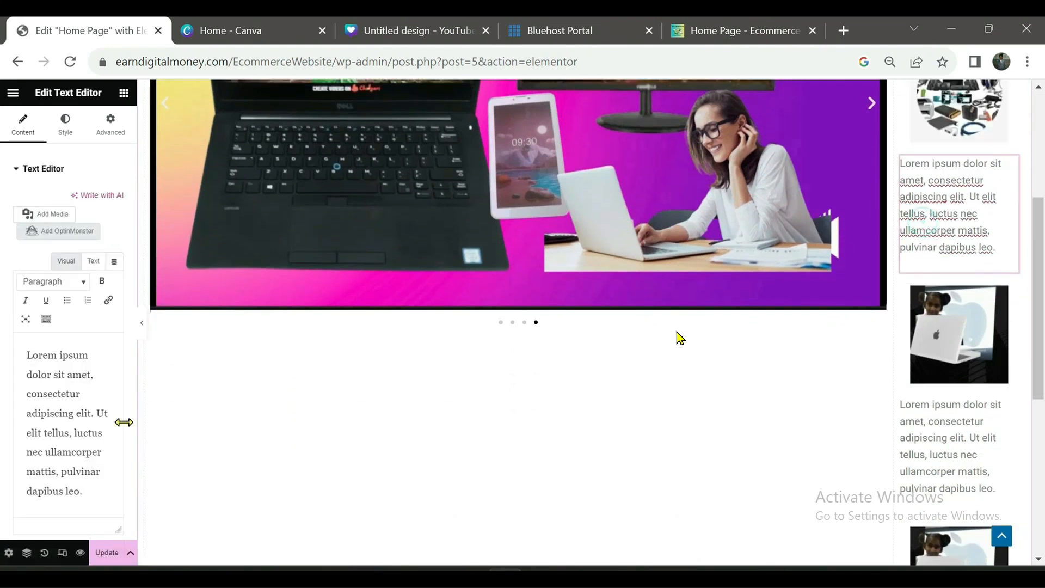
triple_click(67, 415)
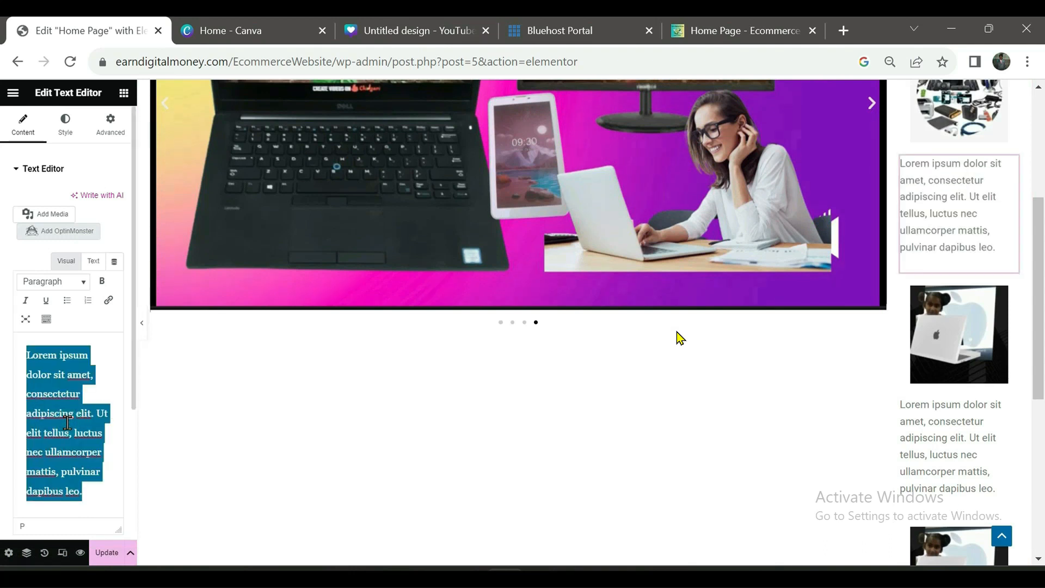
text(Untitled design (2))
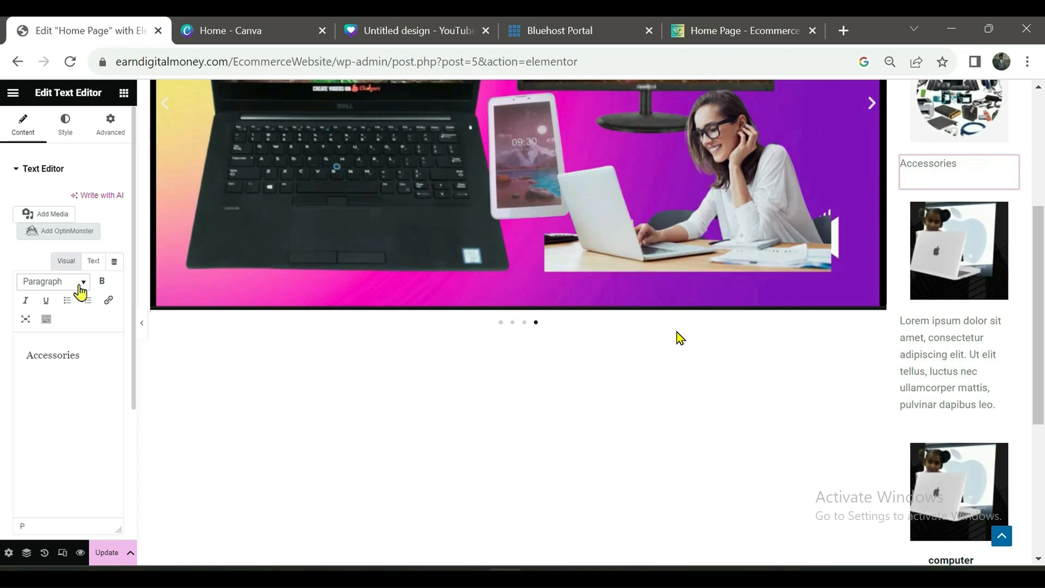
Format the "Accessories" caption as Heading 6 and shift it with leading spaces until it sits centred beneath its image
click(83, 288)
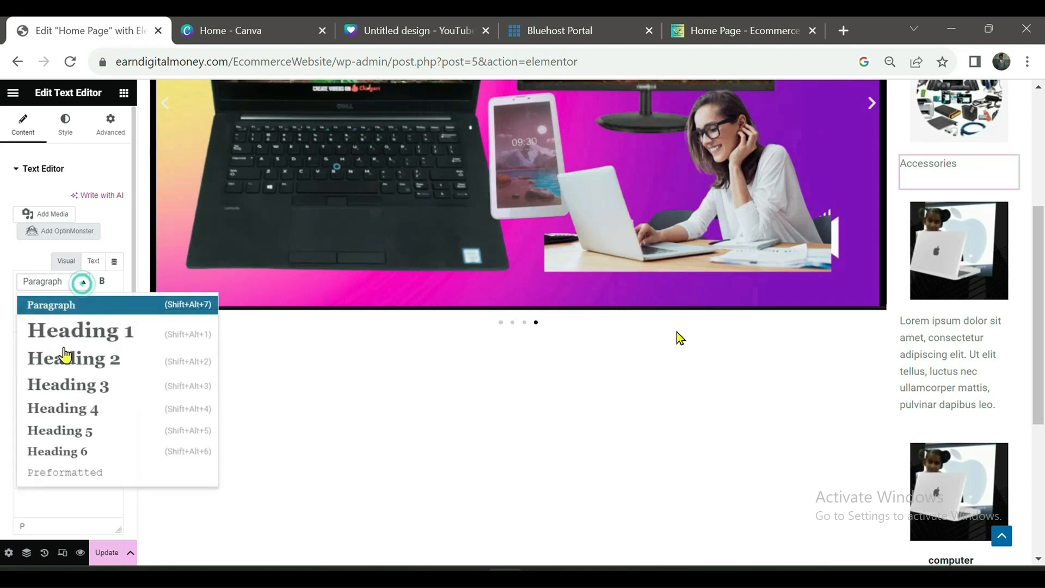
click(68, 452)
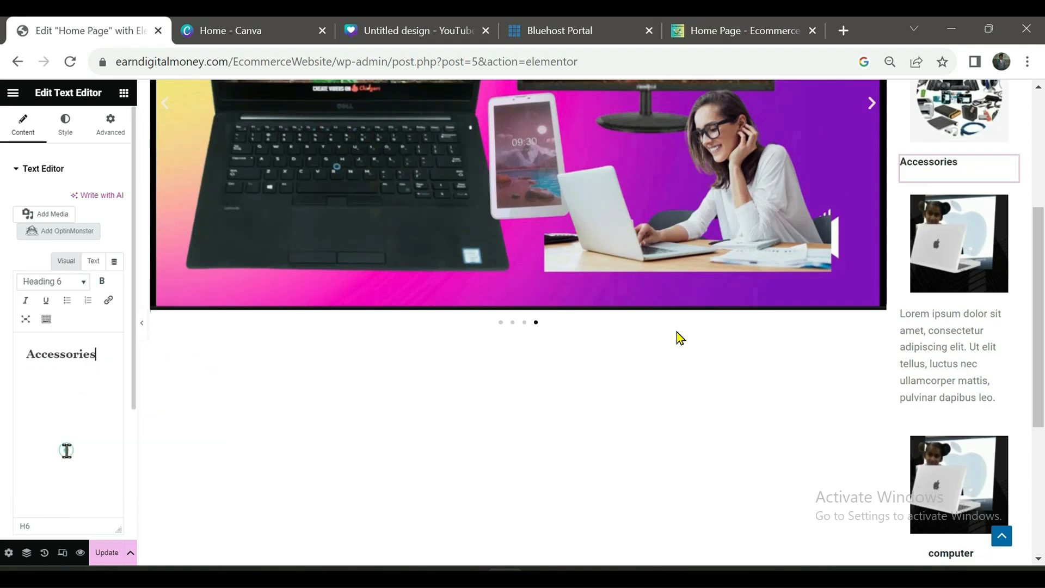
click(22, 352)
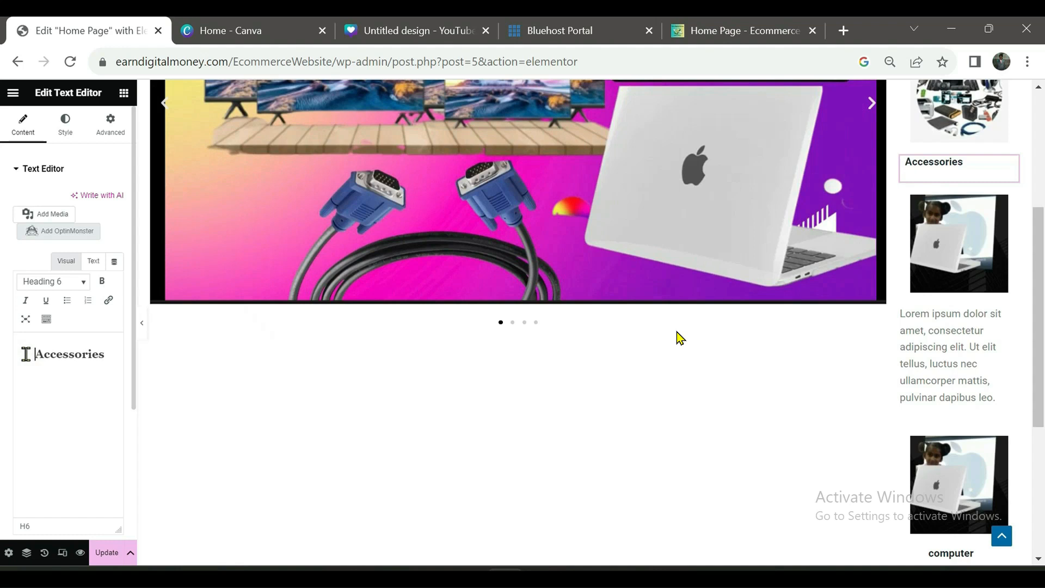
key(Return)
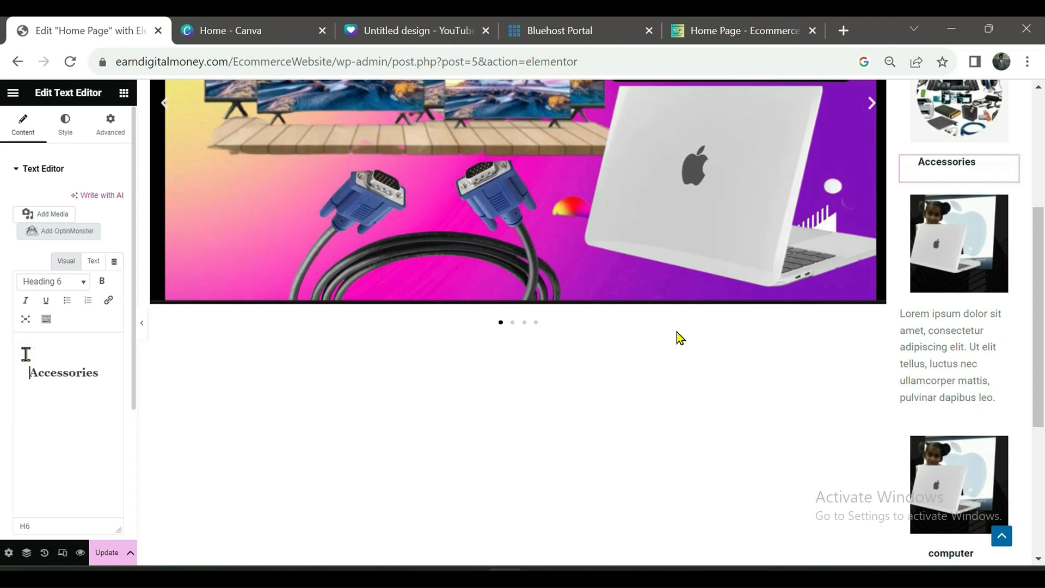
key(BackSpace)
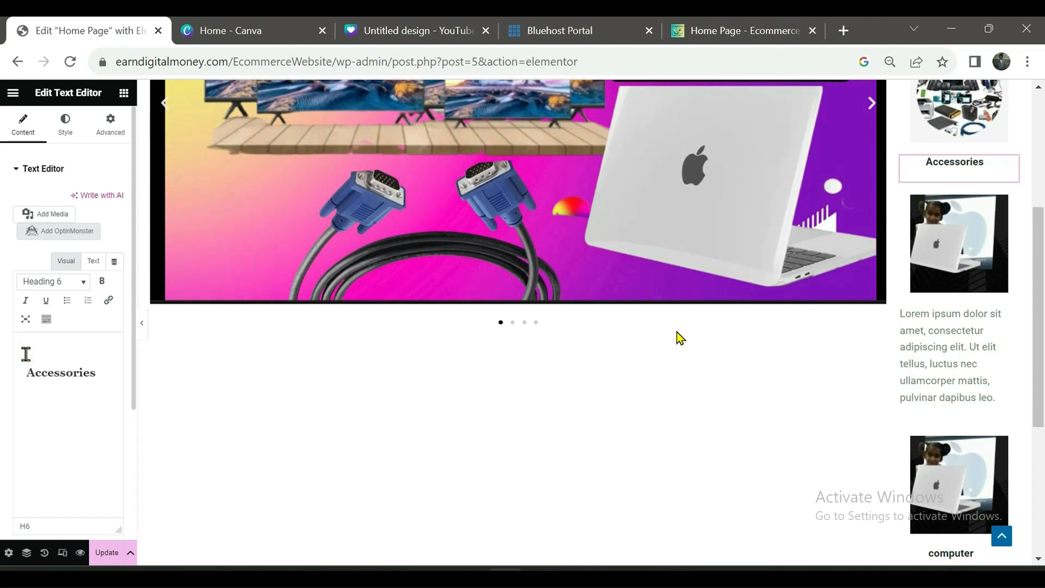
Replace the column's third image with 7b155ef6-4c5d-415c-aaba-cbad96c39979.jpg uploaded from the Pictures folder, giving it the alt text "home appliance"
click(930, 258)
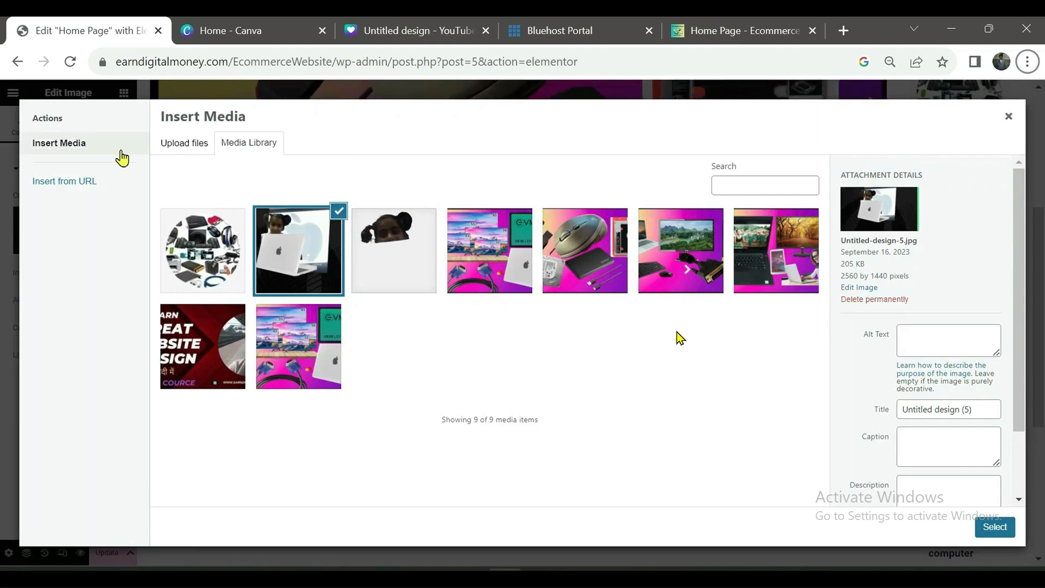
click(178, 153)
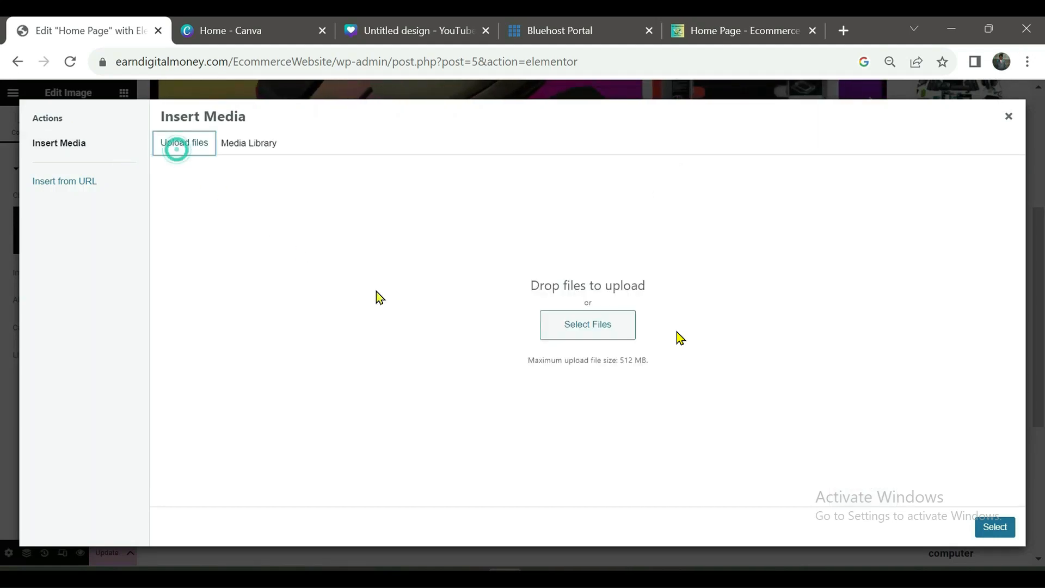
click(587, 332)
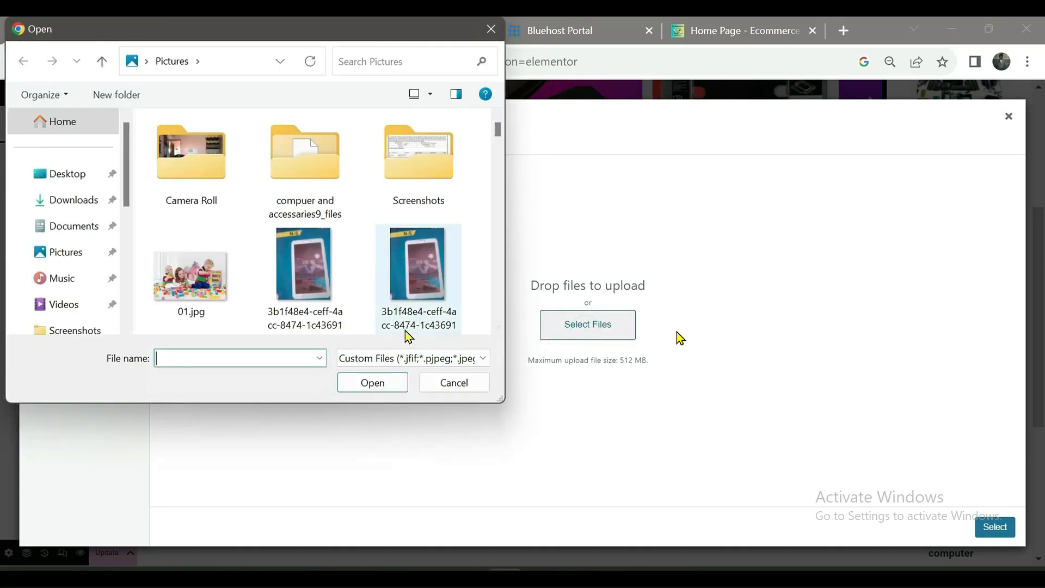
scroll(362, 314, down, 2)
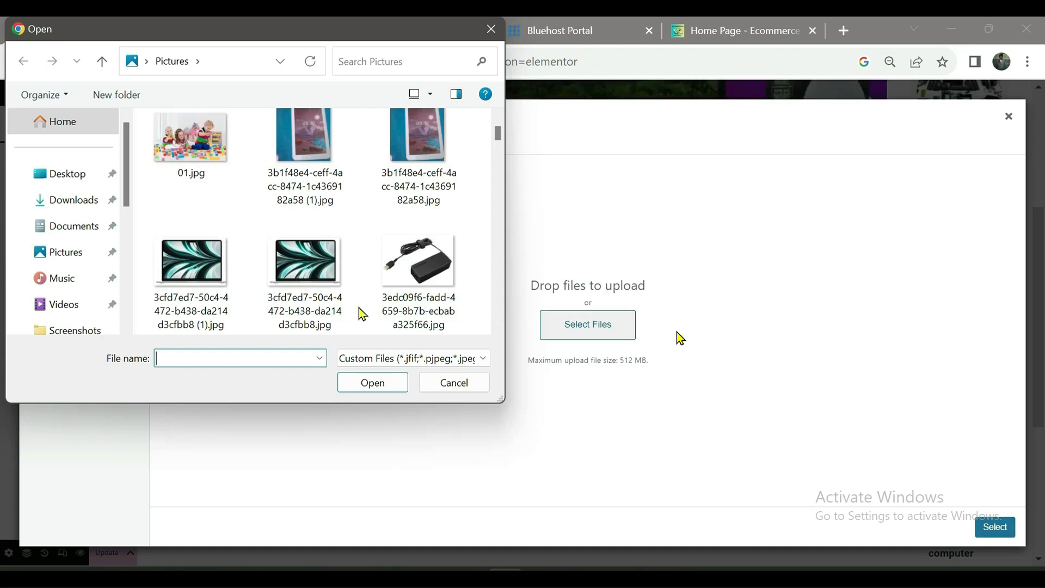
scroll(362, 314, down, 3)
click(295, 191)
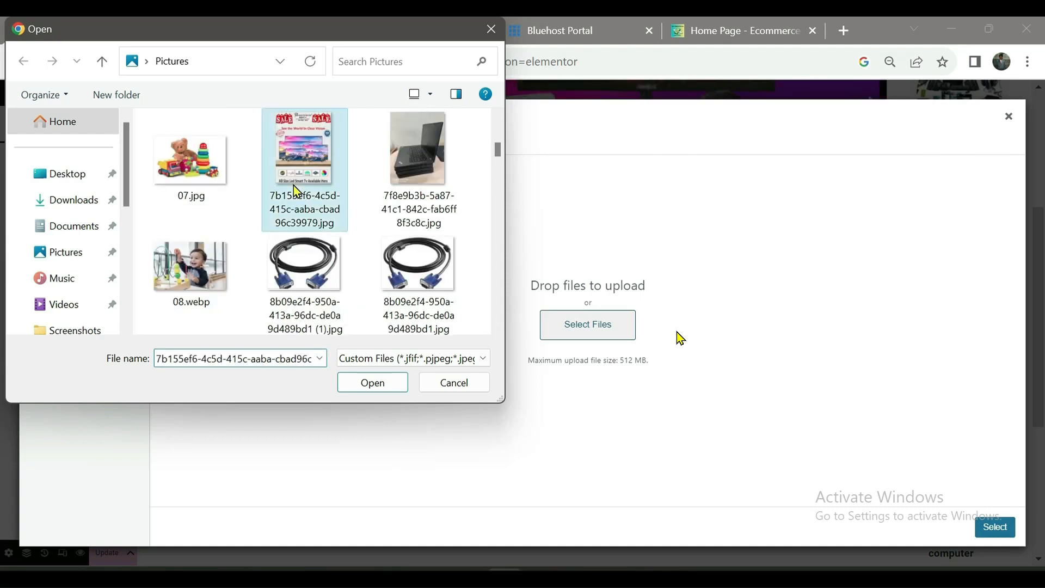
click(379, 396)
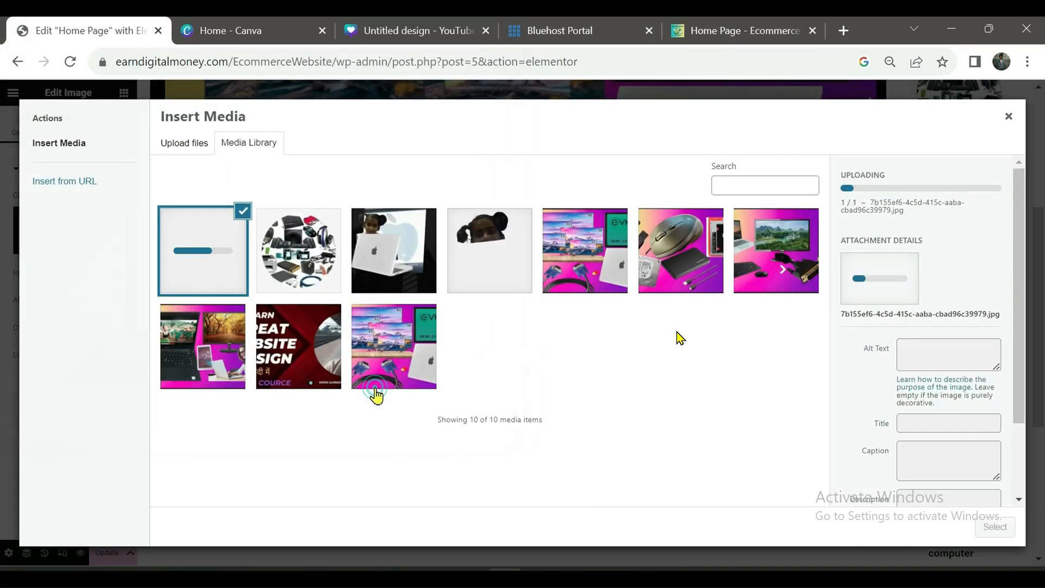
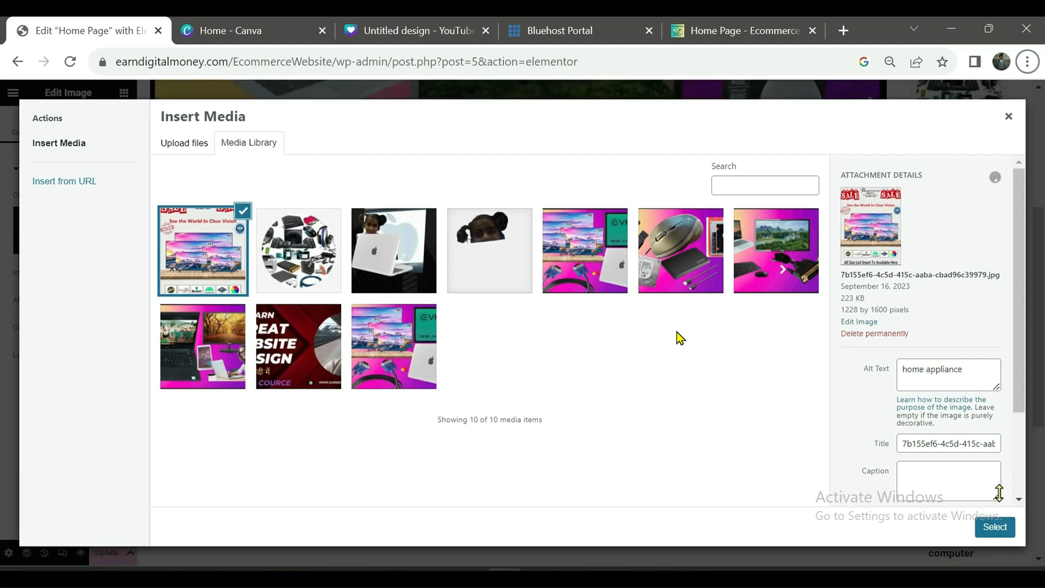
click(993, 528)
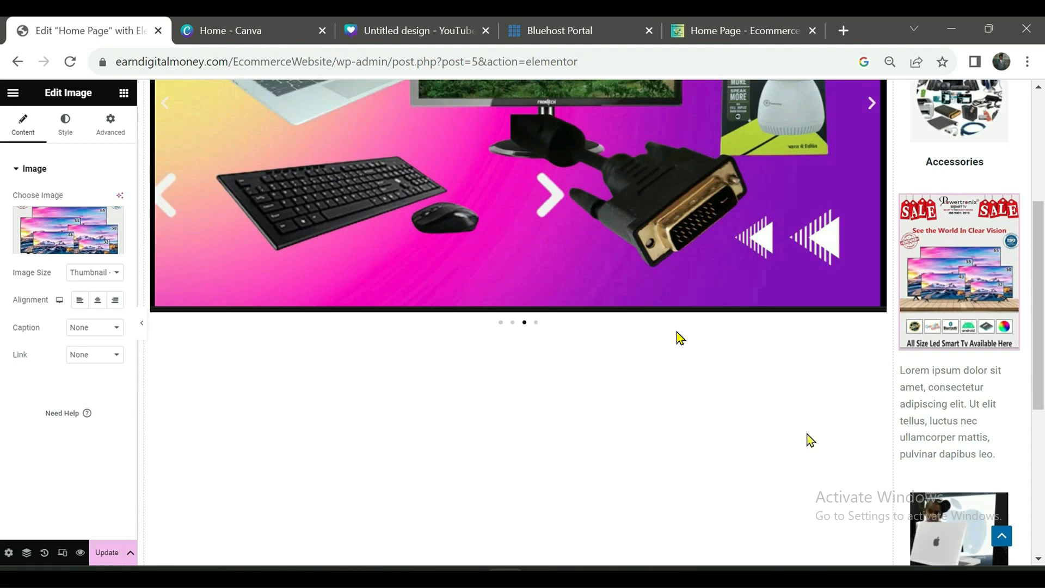
Replace the placeholder text beneath the televisions image with "Home applince"
click(925, 404)
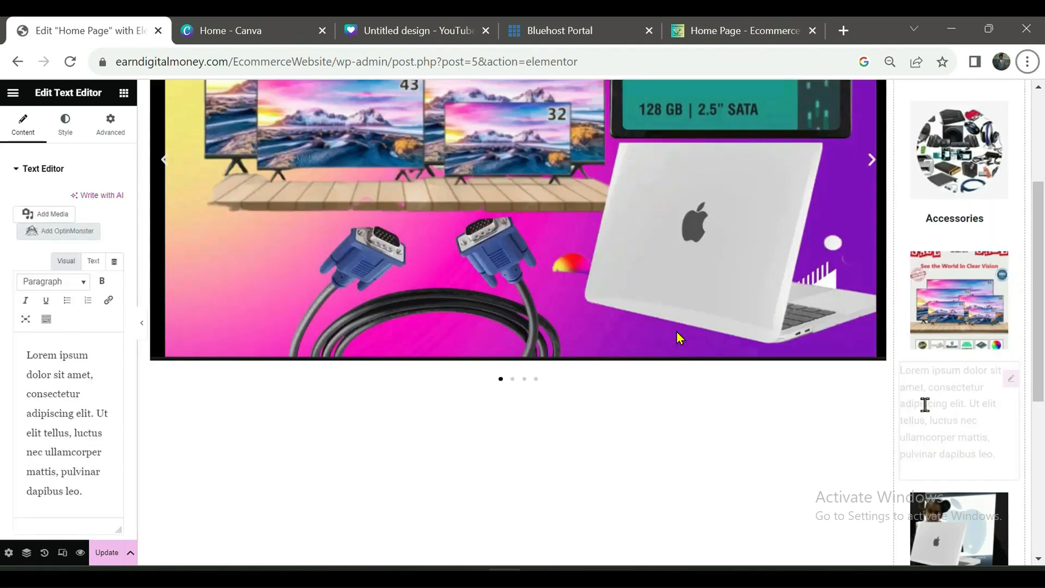
double_click(62, 451)
key(ctrl+a)
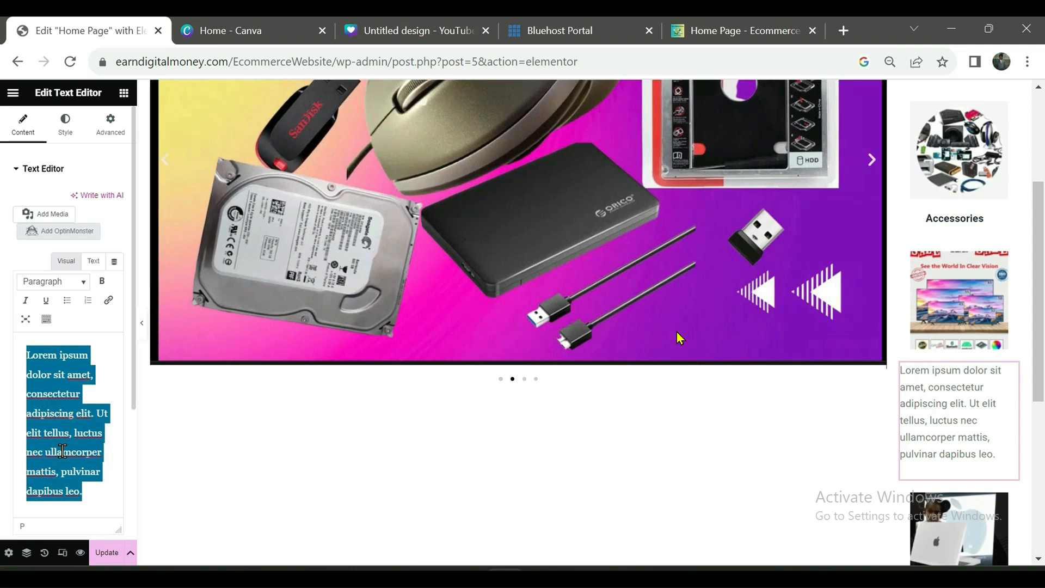
key(BackSpace)
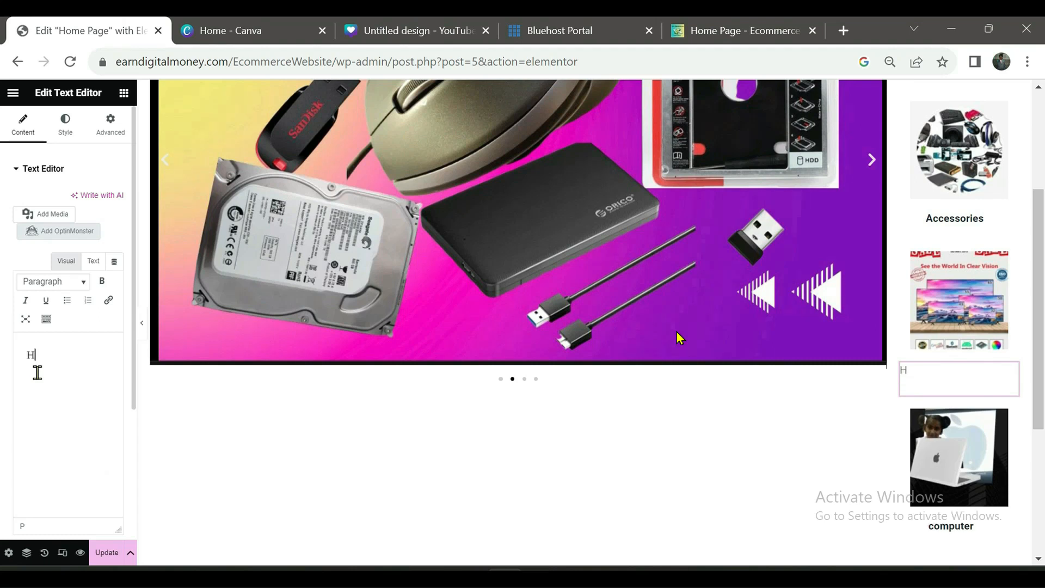
text(H)
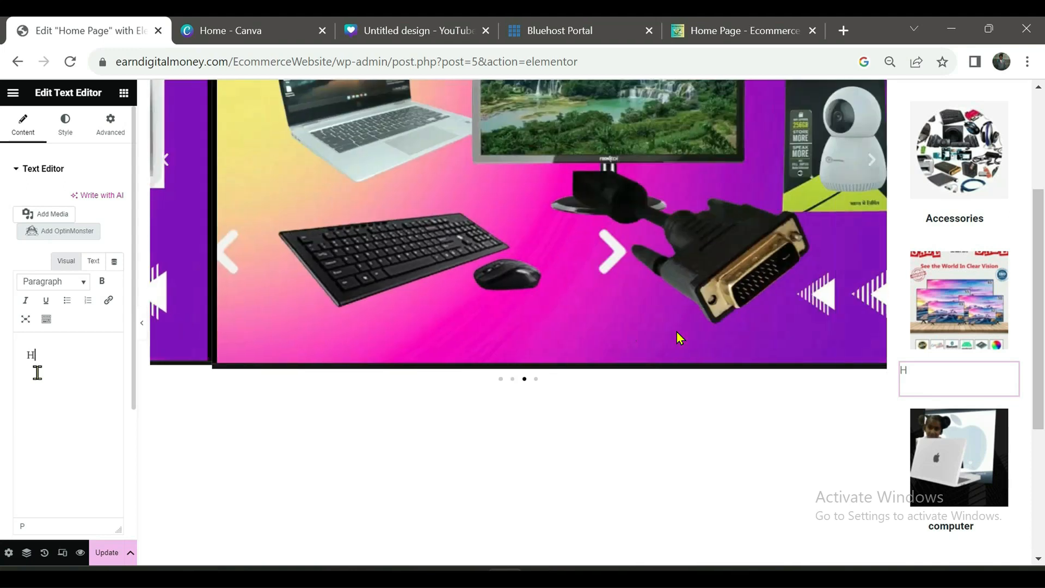
text(ome applince)
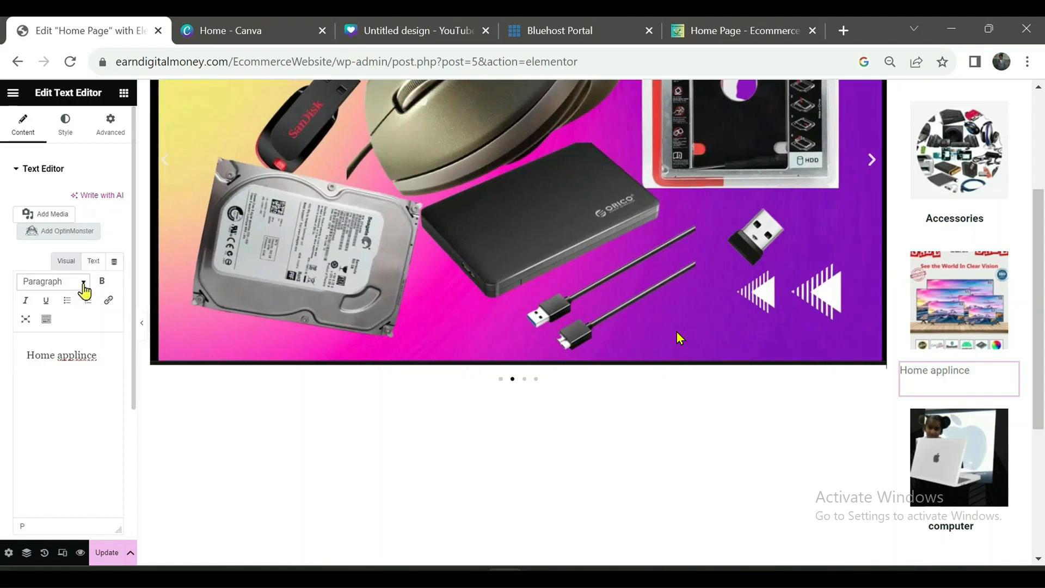
Format the home appliance caption as a centred Heading 6 and correct its misspelled second word to "appliance"
click(84, 284)
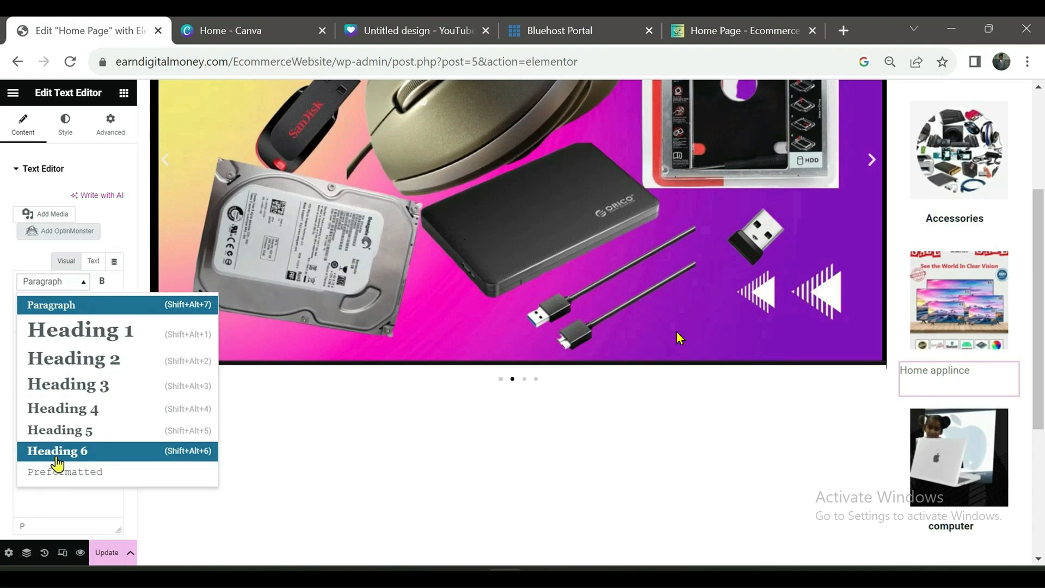
click(57, 451)
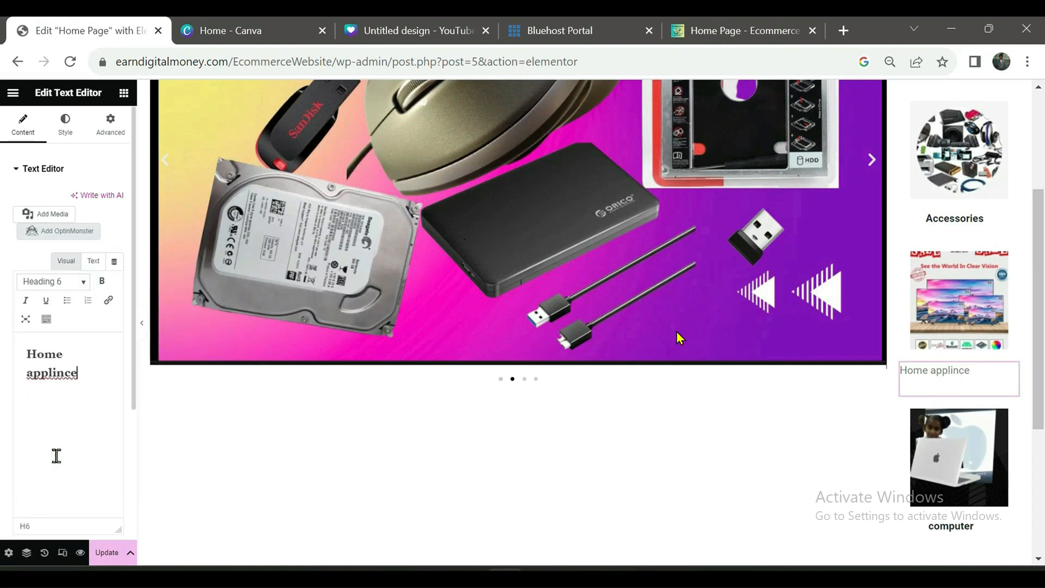
double_click(43, 375)
right_click(44, 379)
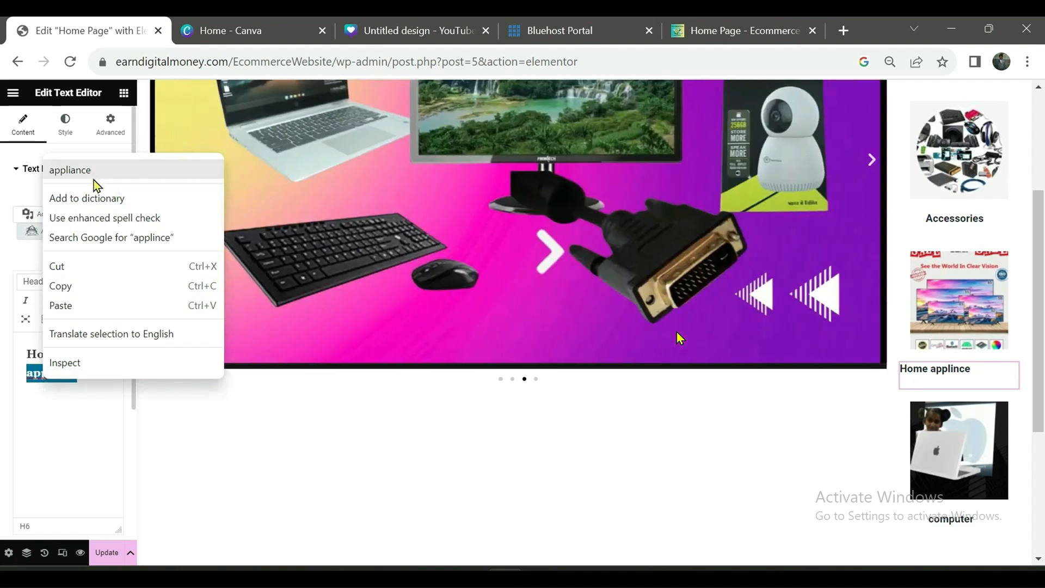
click(93, 177)
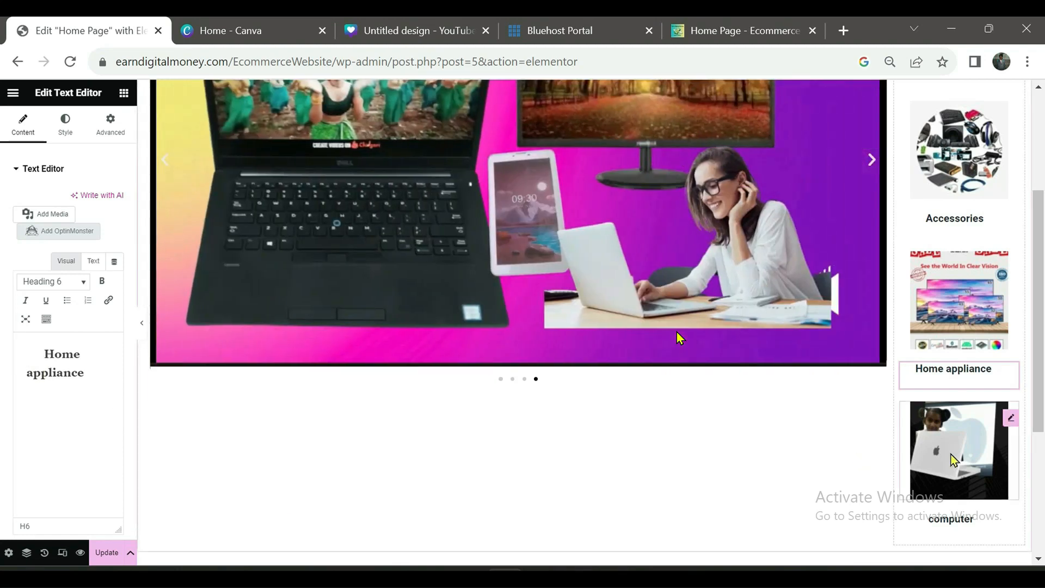
Replace the laptop image beneath the "Home appliance" caption with 01.jpg uploaded from the Pictures folder, giving it the alt text "kids"
click(952, 459)
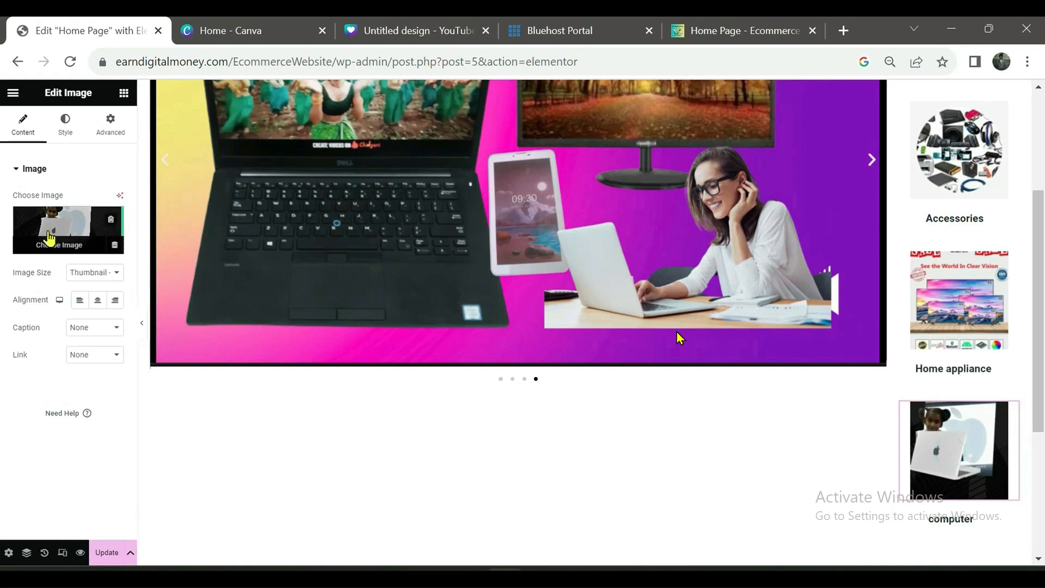
click(49, 237)
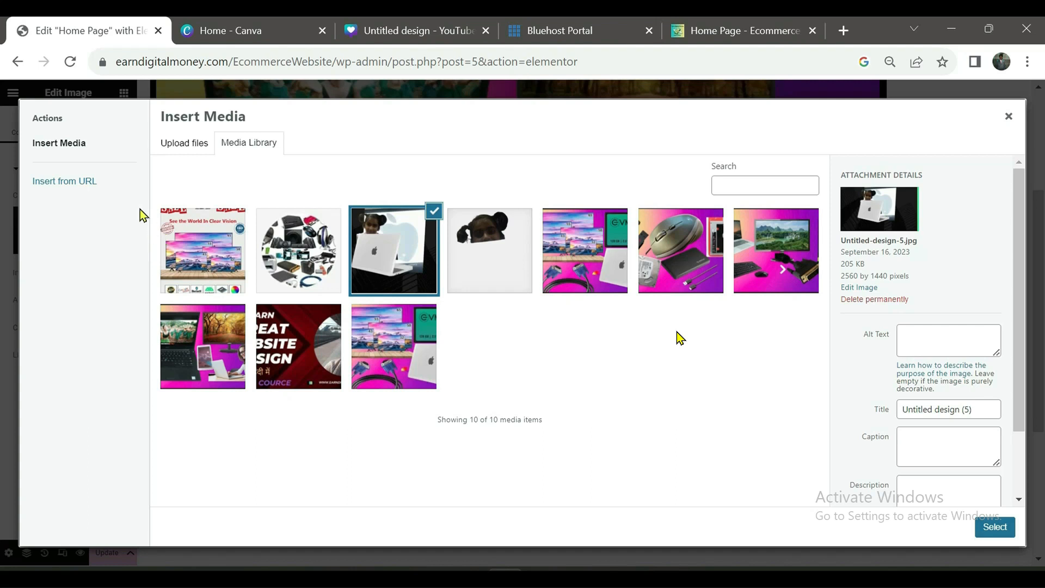
click(168, 148)
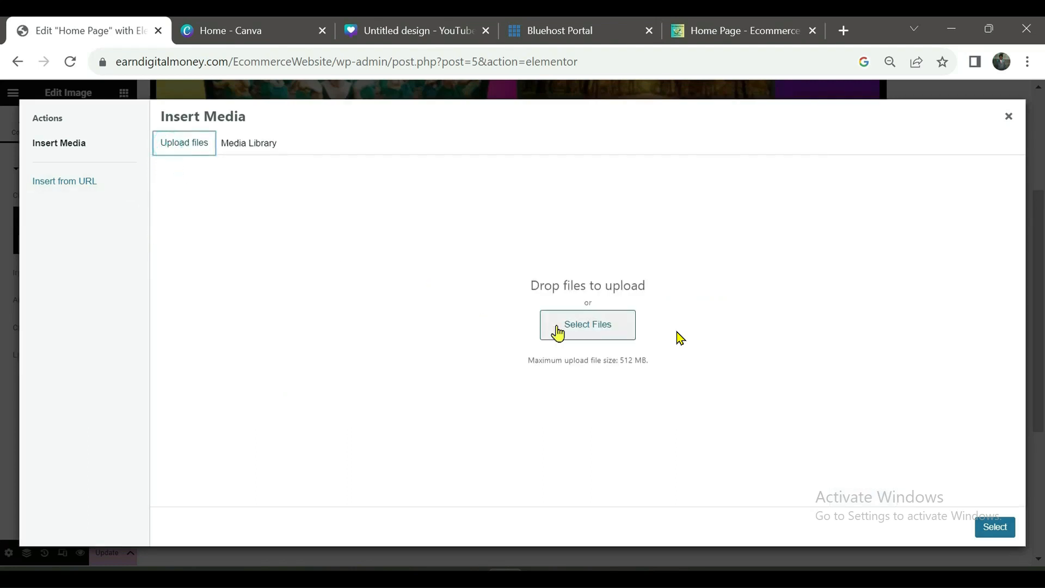
click(572, 330)
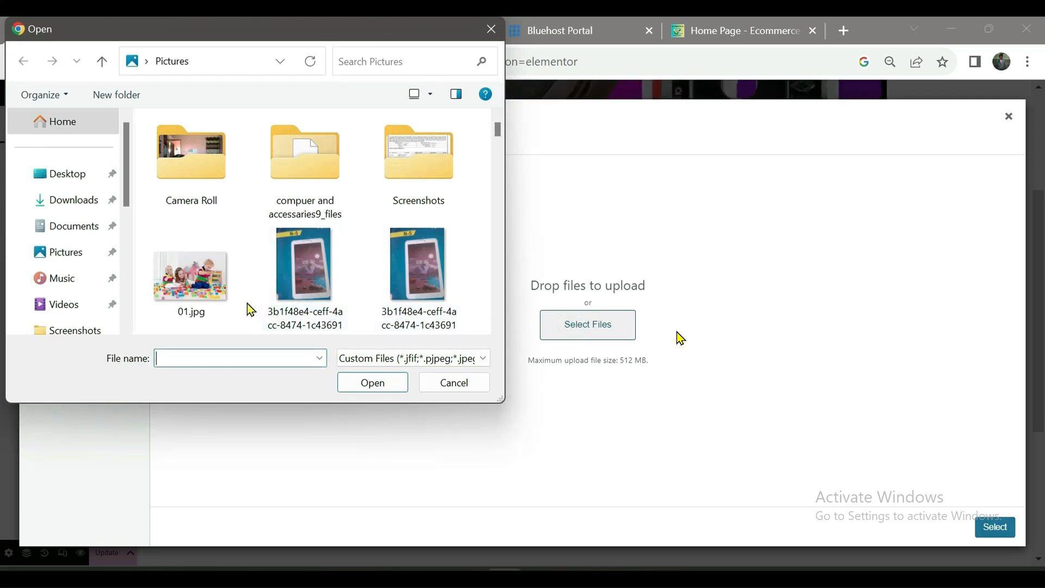
click(204, 296)
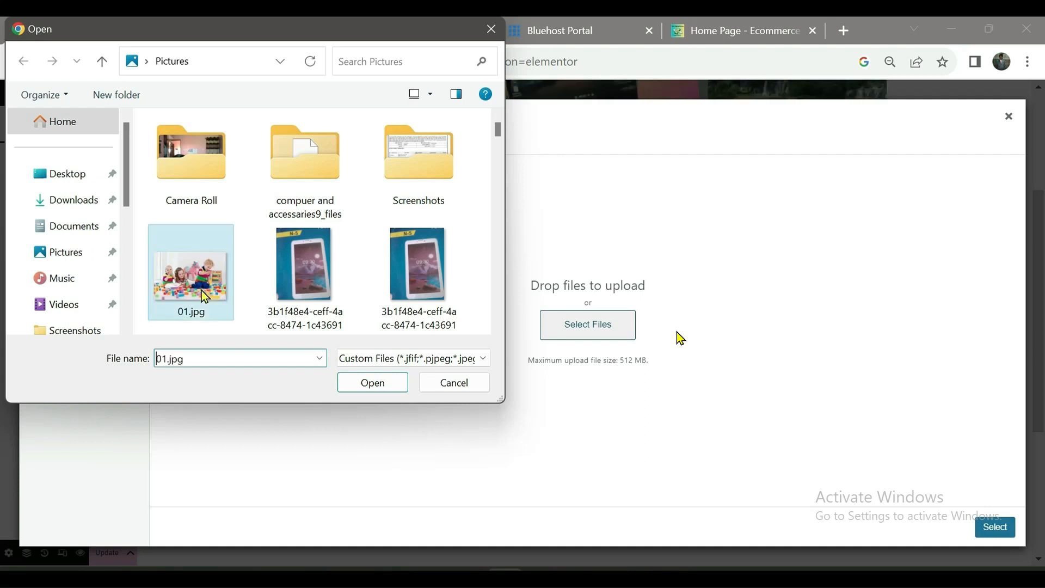
click(387, 390)
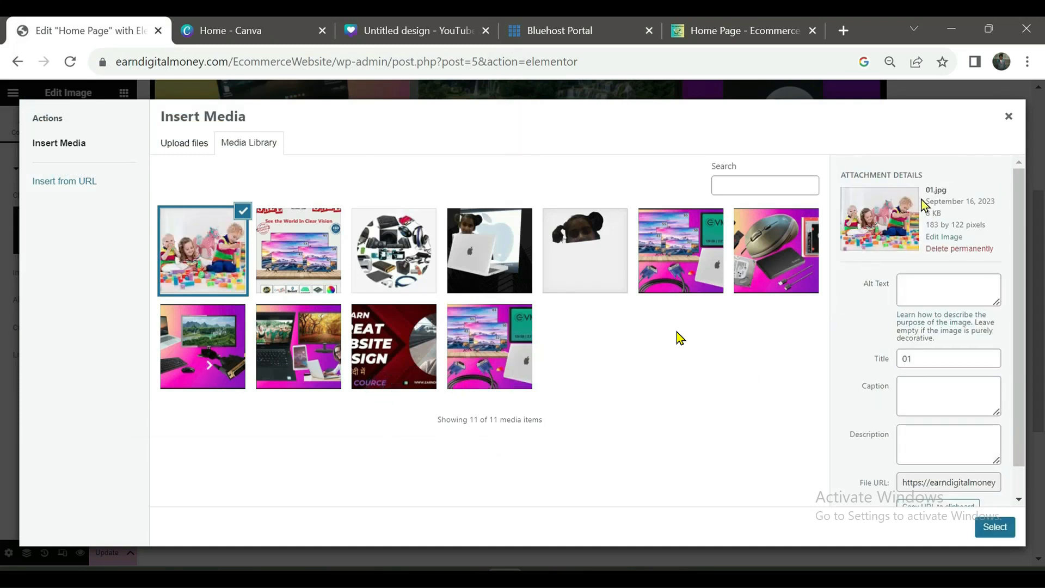
click(939, 291)
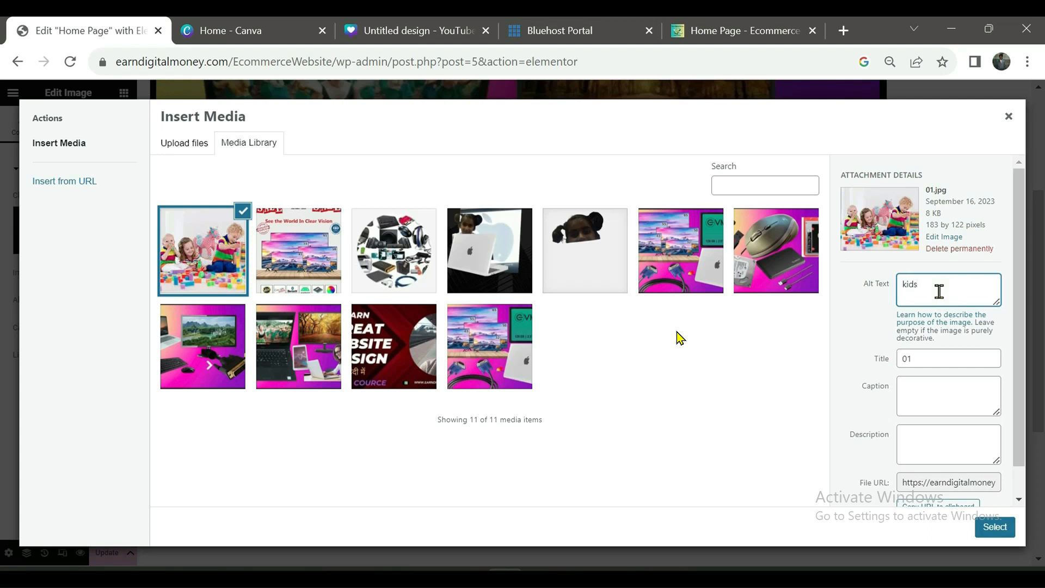
click(991, 533)
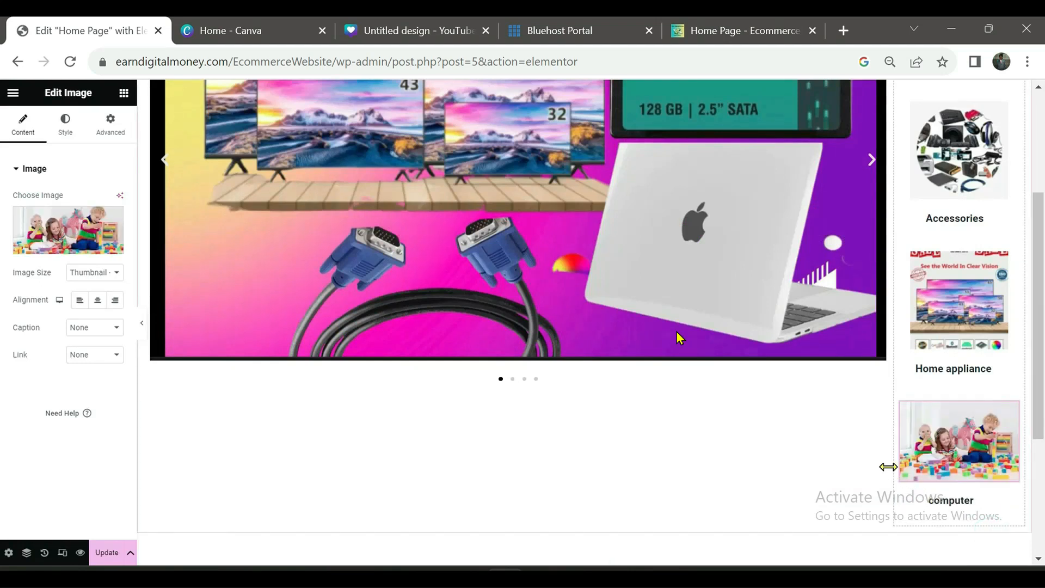
Resize the laptop image above the "Computer" caption to a custom size of 100 x 100 and apply it
scroll(917, 430, up, 2)
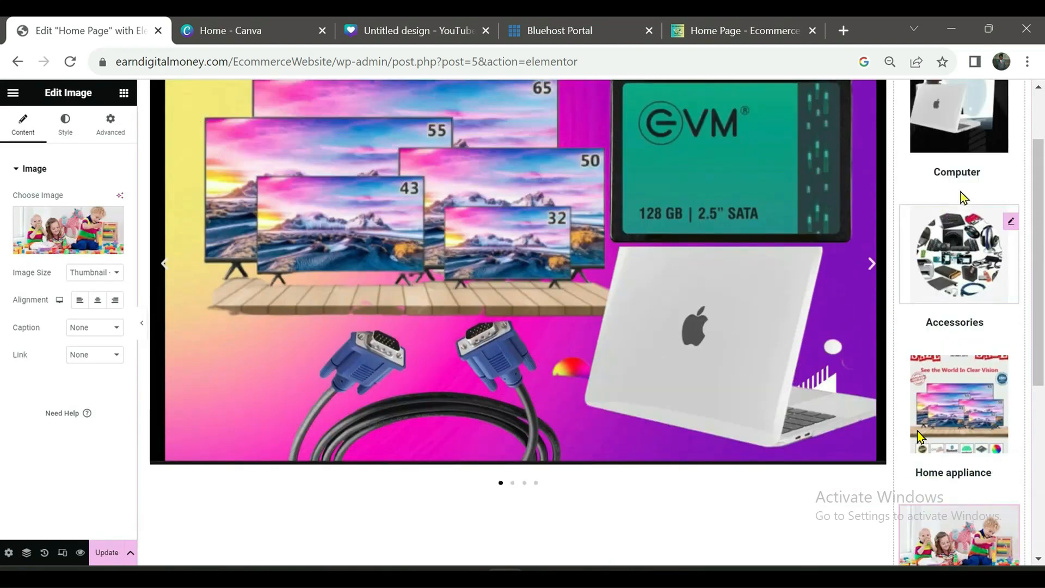
click(949, 130)
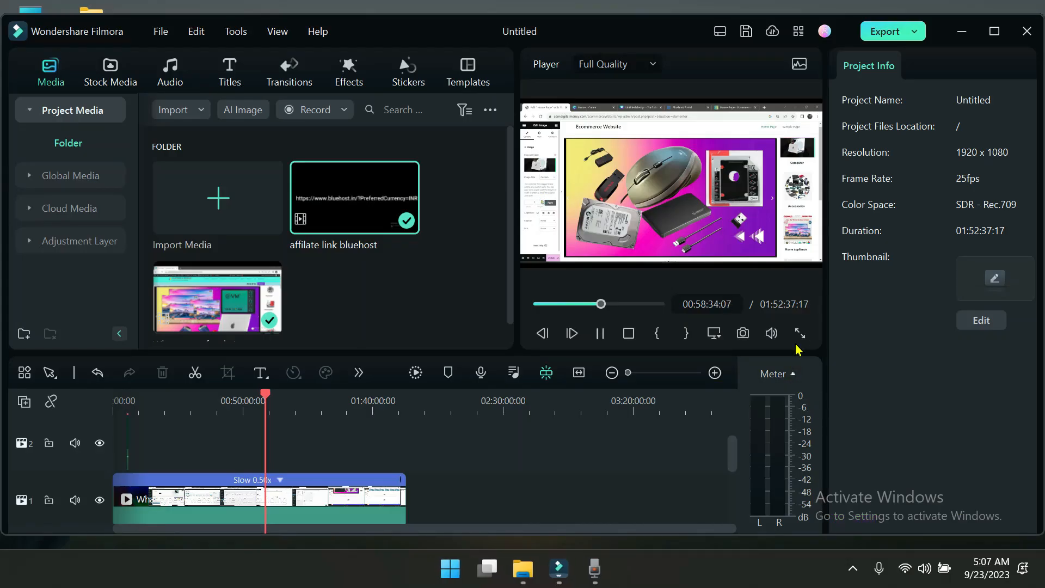
click(800, 334)
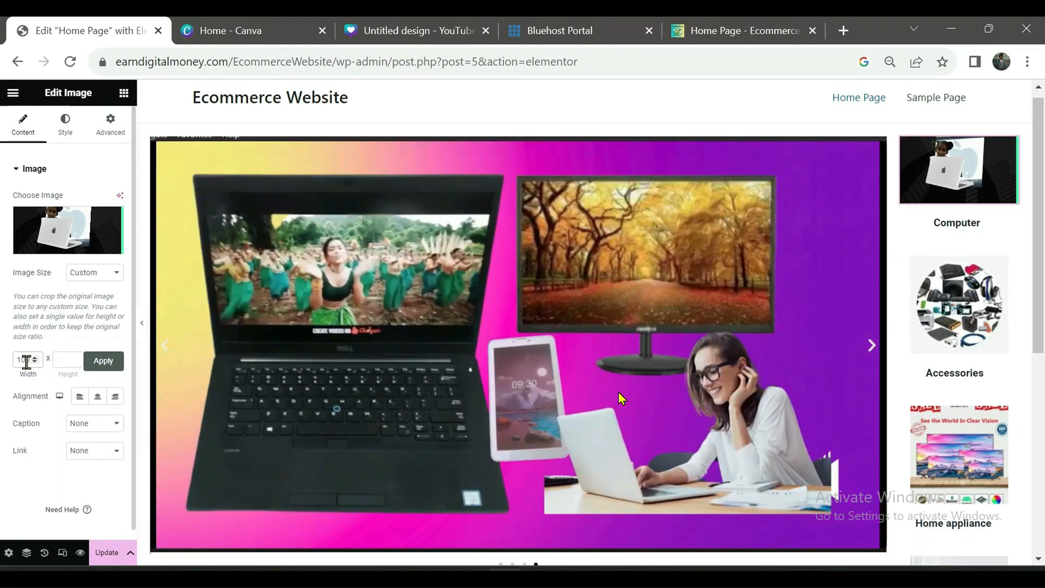
text(0)
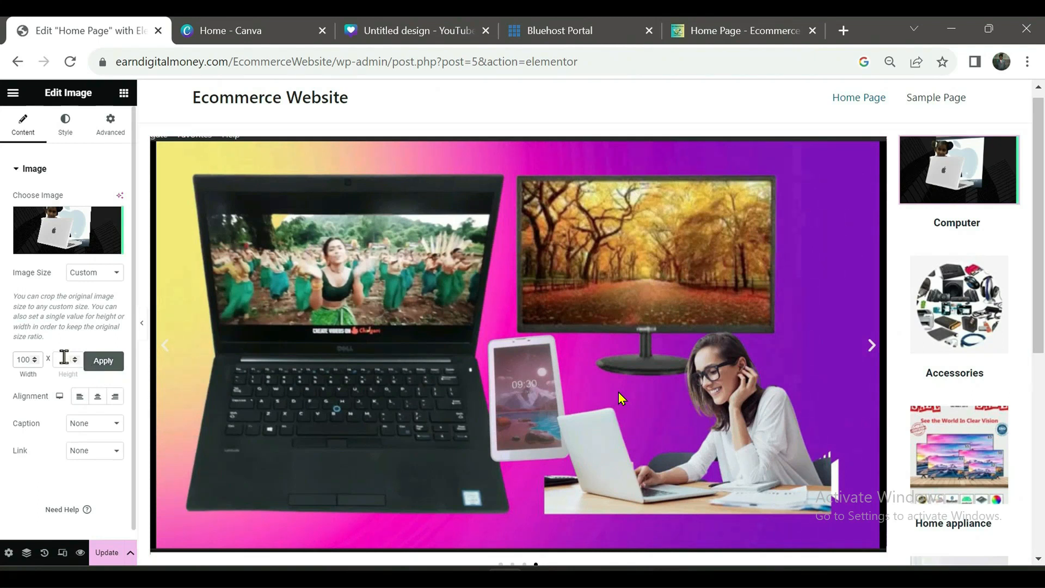
click(64, 357)
text(100)
click(100, 364)
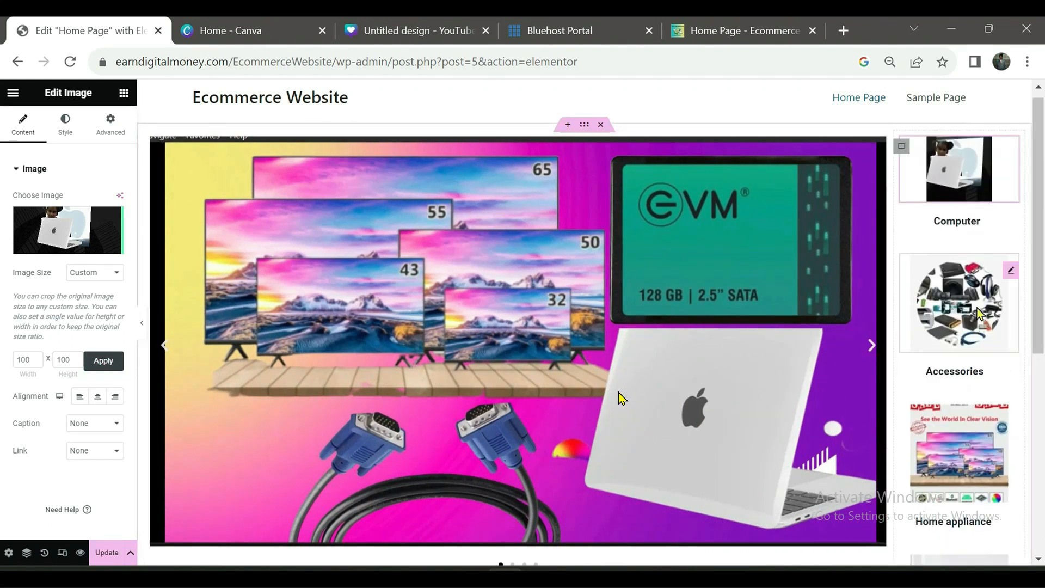
Resize the image above the "Accessories" caption to a custom size of 100 x 100 and apply it
click(948, 314)
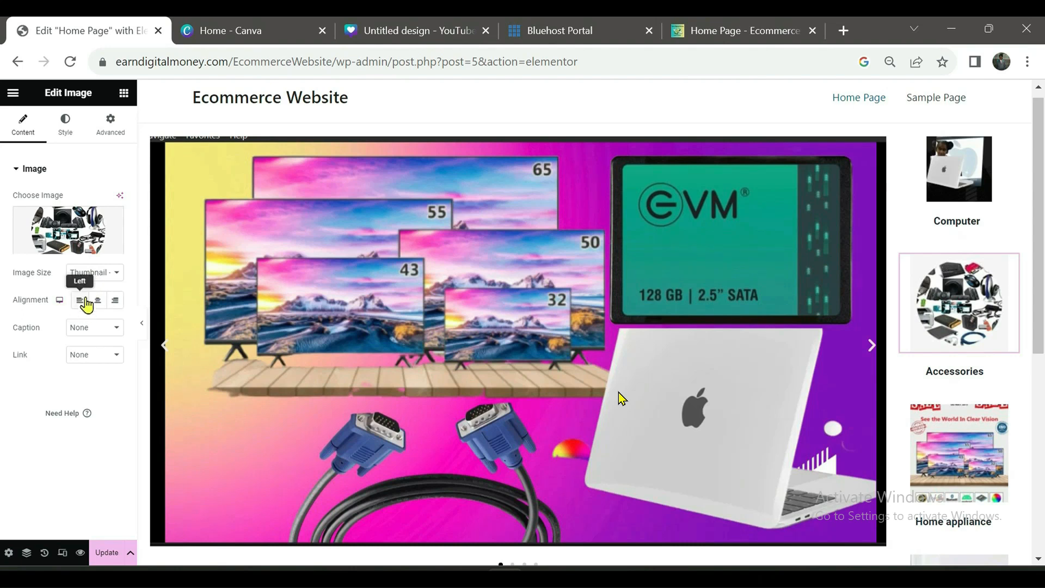
click(111, 275)
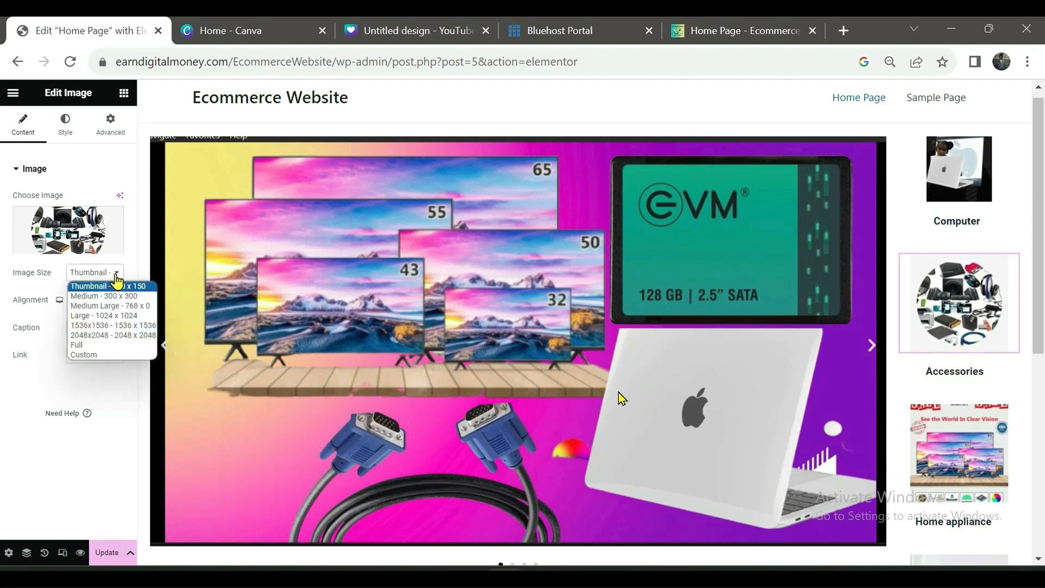
click(96, 358)
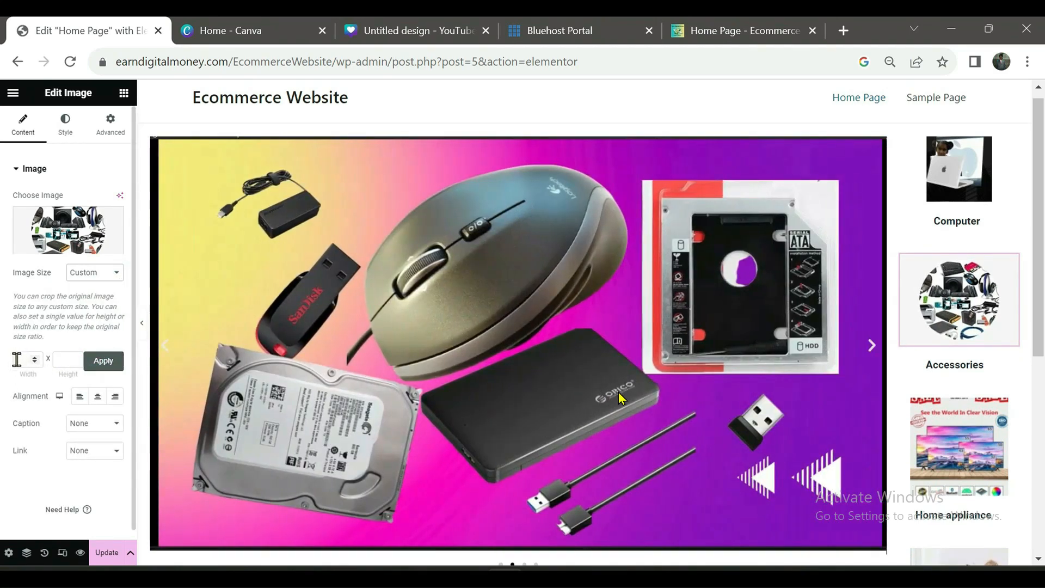
click(20, 360)
text(300)
click(63, 359)
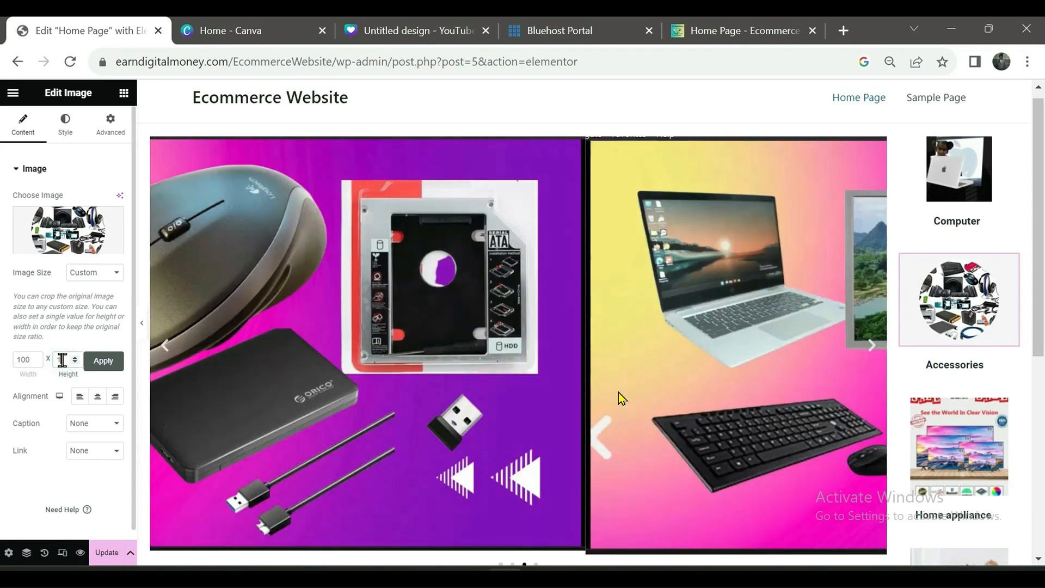
text(100)
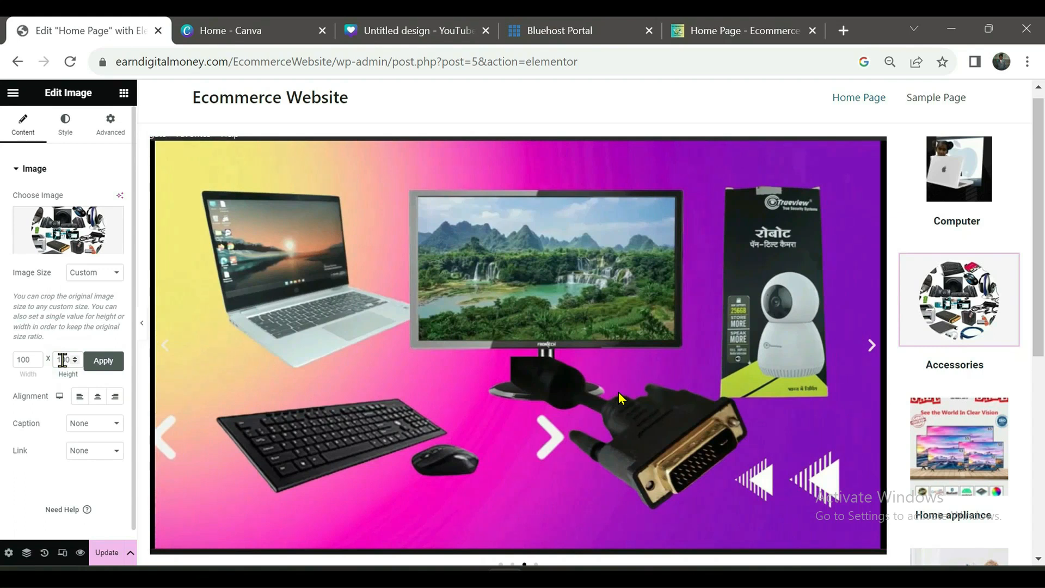
click(103, 372)
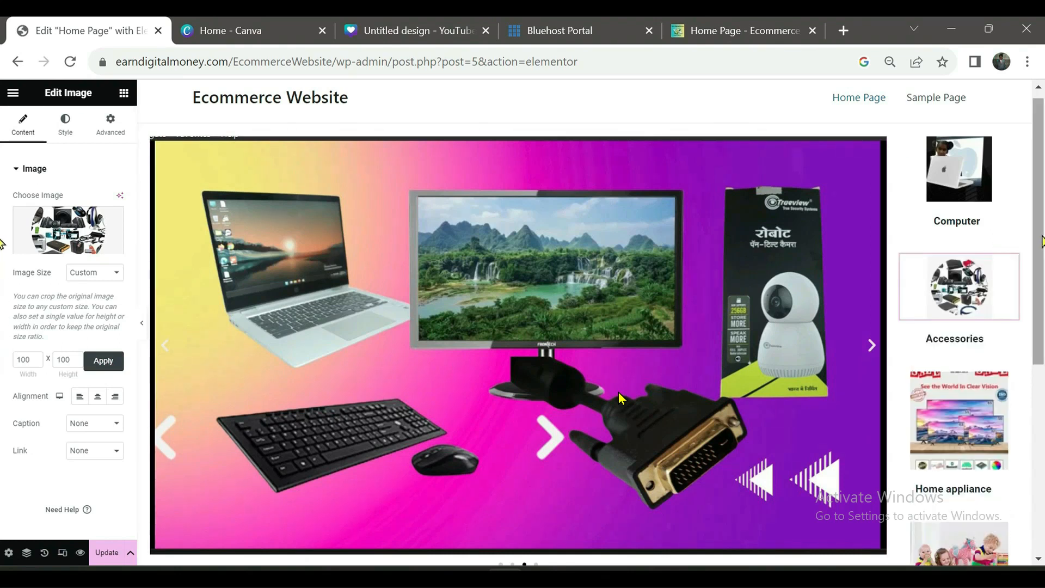
Resize the televisions image above the "Home appliance" caption to a custom size of 100 x 100 and apply it
click(948, 427)
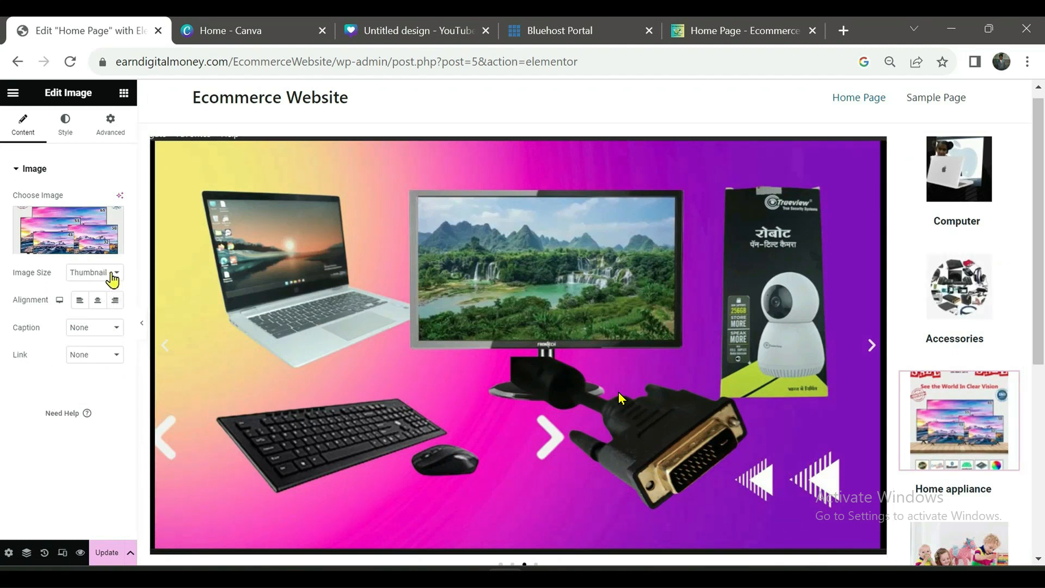
click(115, 273)
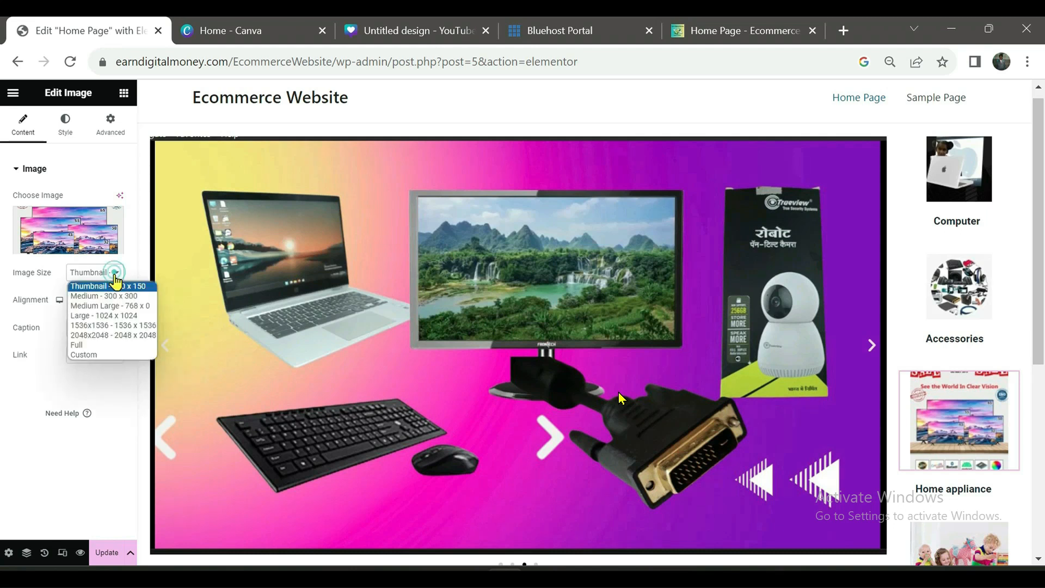
click(96, 355)
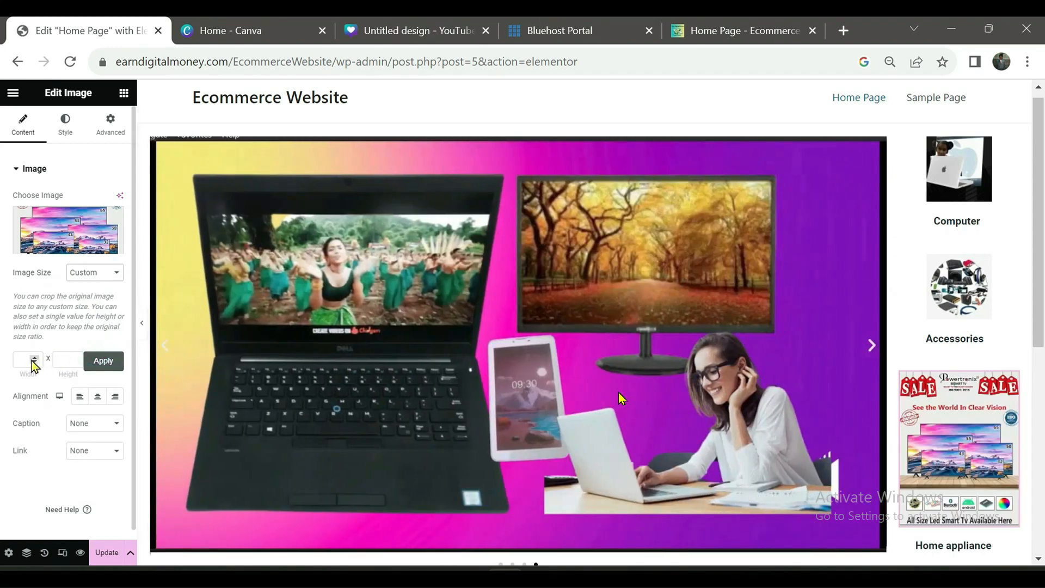
click(24, 358)
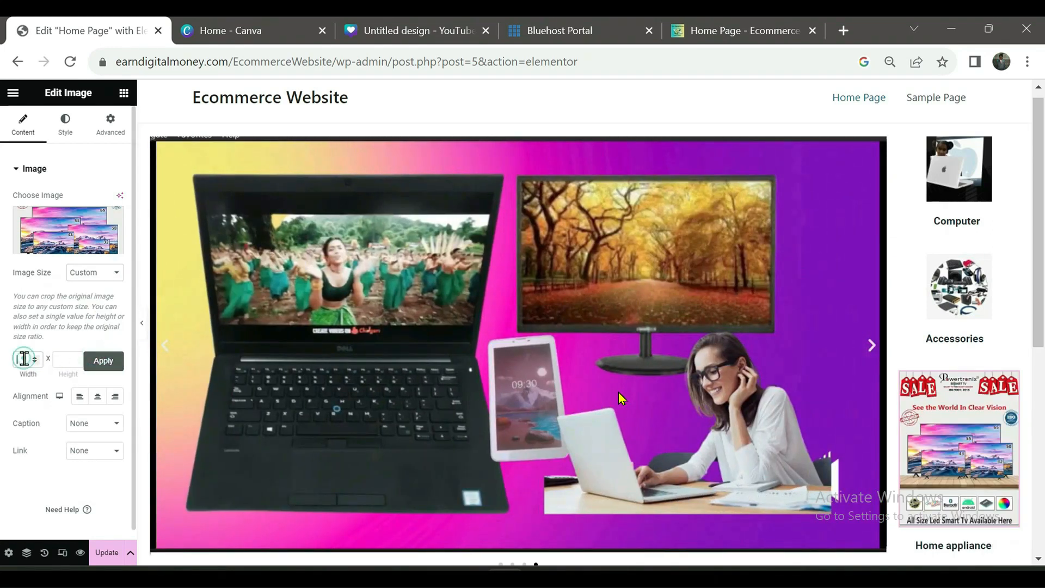
text(100)
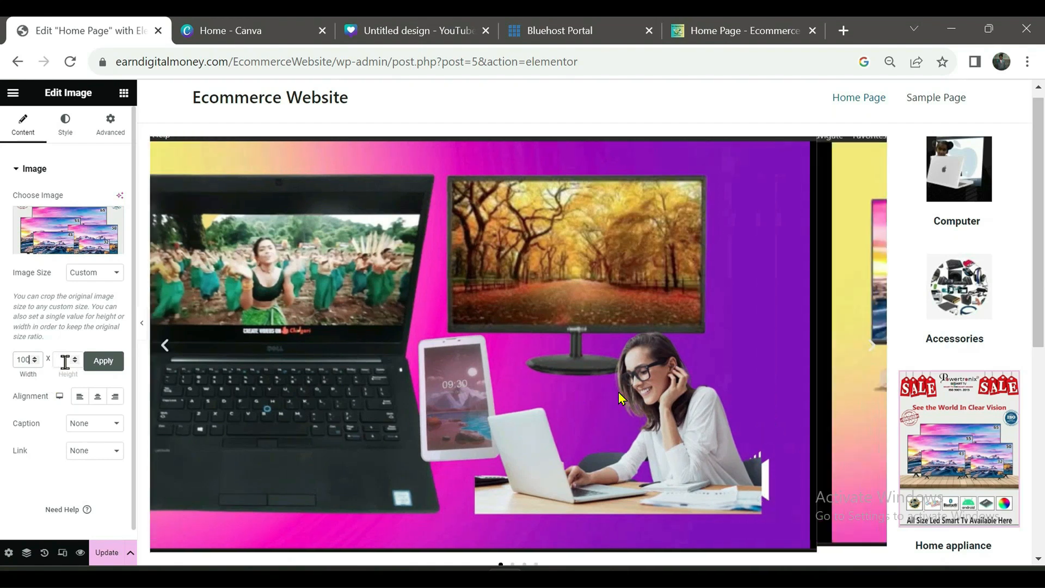
click(66, 361)
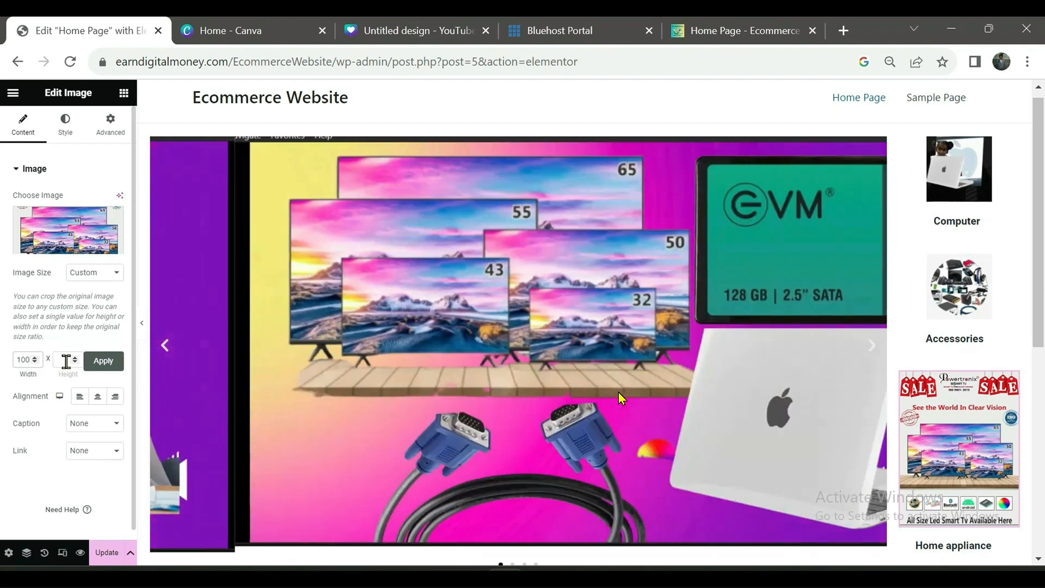
text(100)
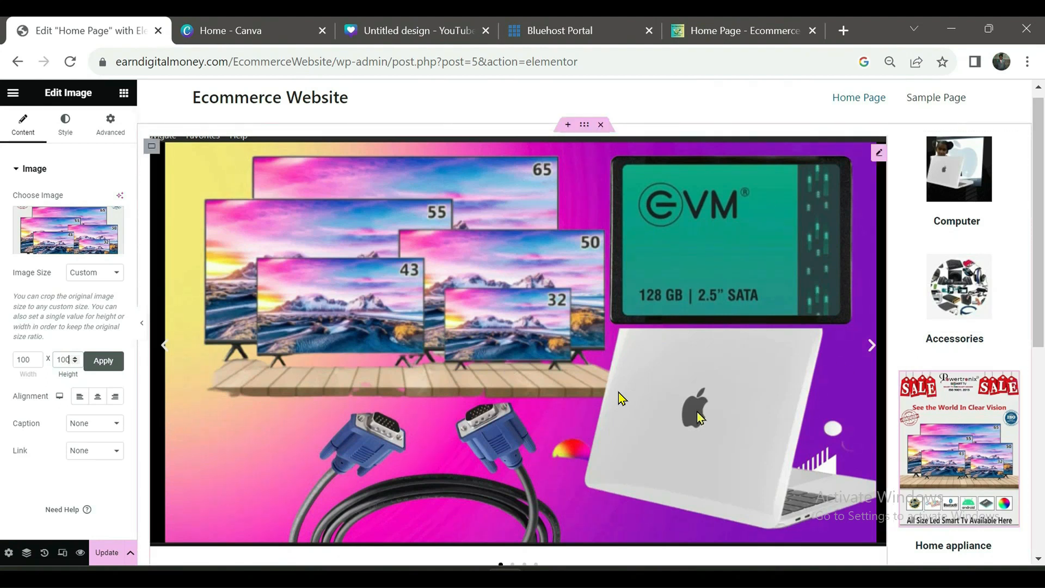
click(103, 360)
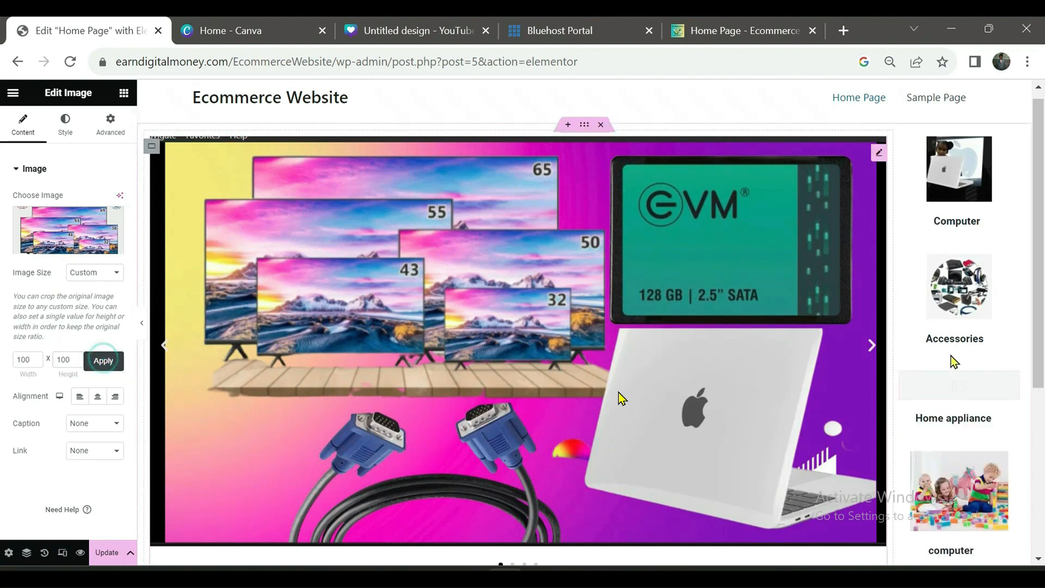
Resize the children image beneath the "Home appliance" caption to a custom size of 100 x 100 and apply it
scroll(1038, 354, down, 3)
scroll(1026, 335, down, 1)
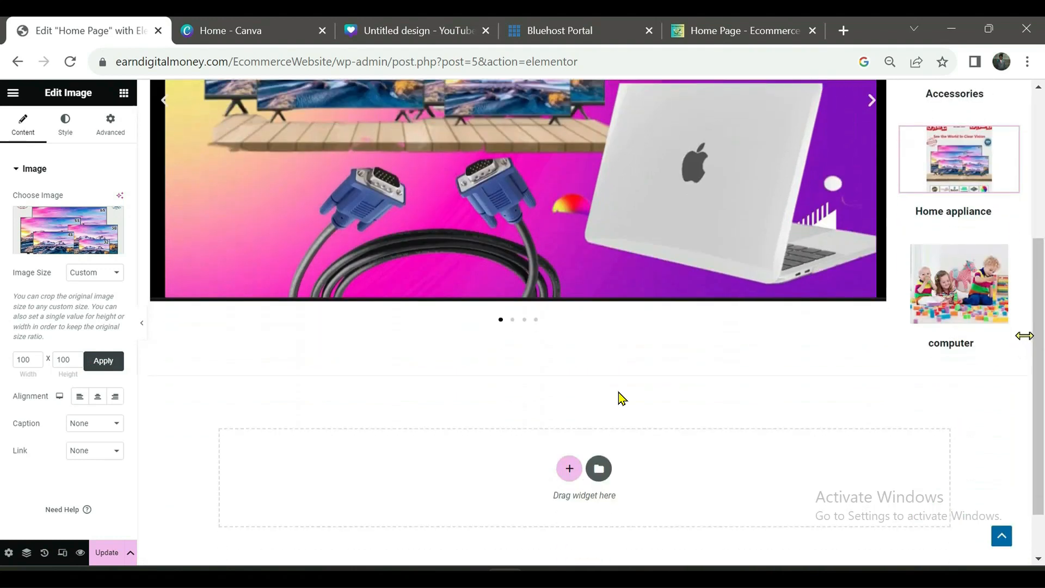
click(975, 300)
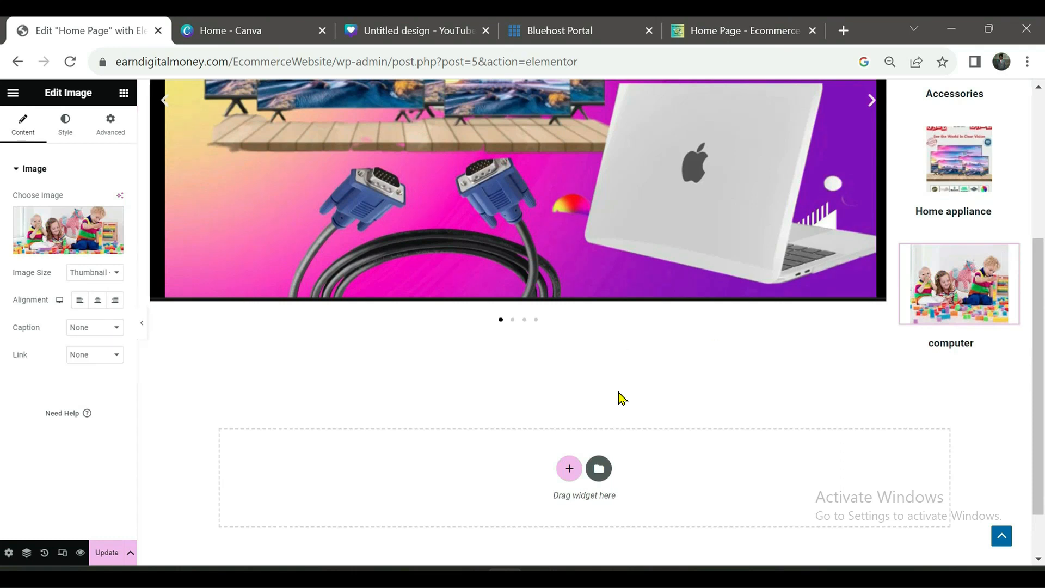
click(117, 273)
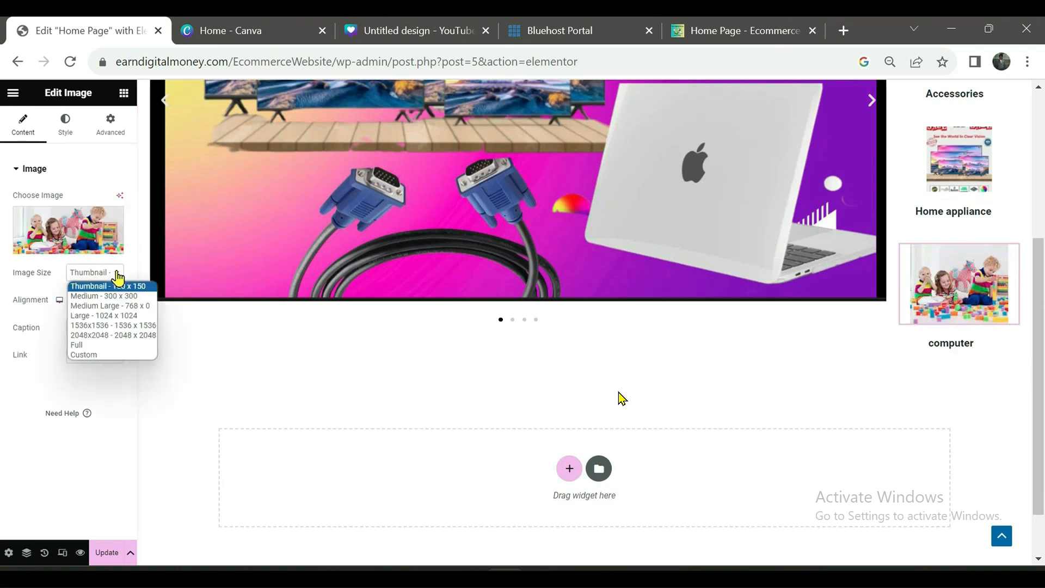
click(94, 357)
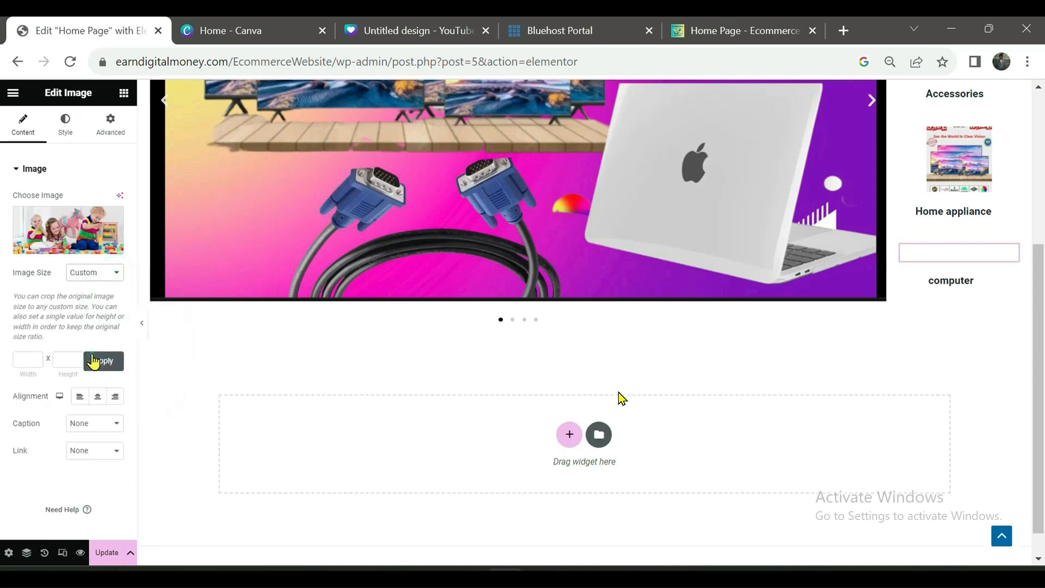
click(22, 361)
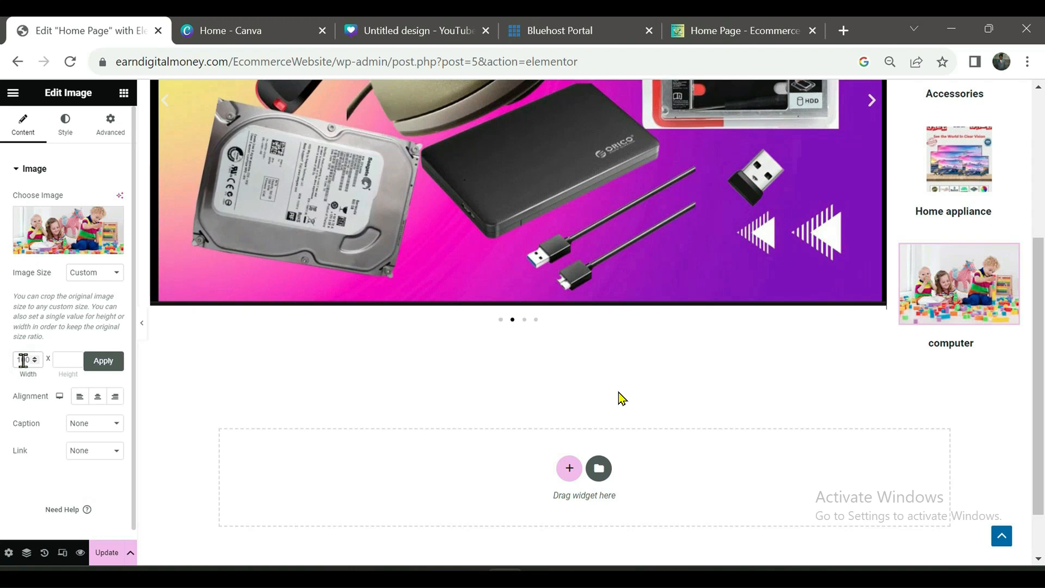
click(65, 362)
text(100)
click(100, 362)
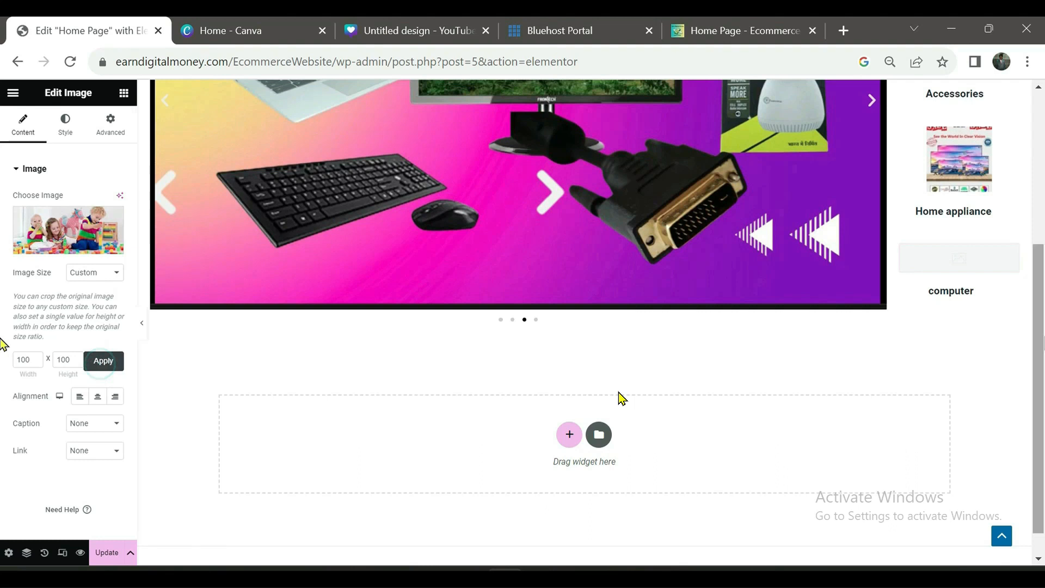
Check the column of resized category images and update the Home Page to save the changes
scroll(879, 361, up, 4)
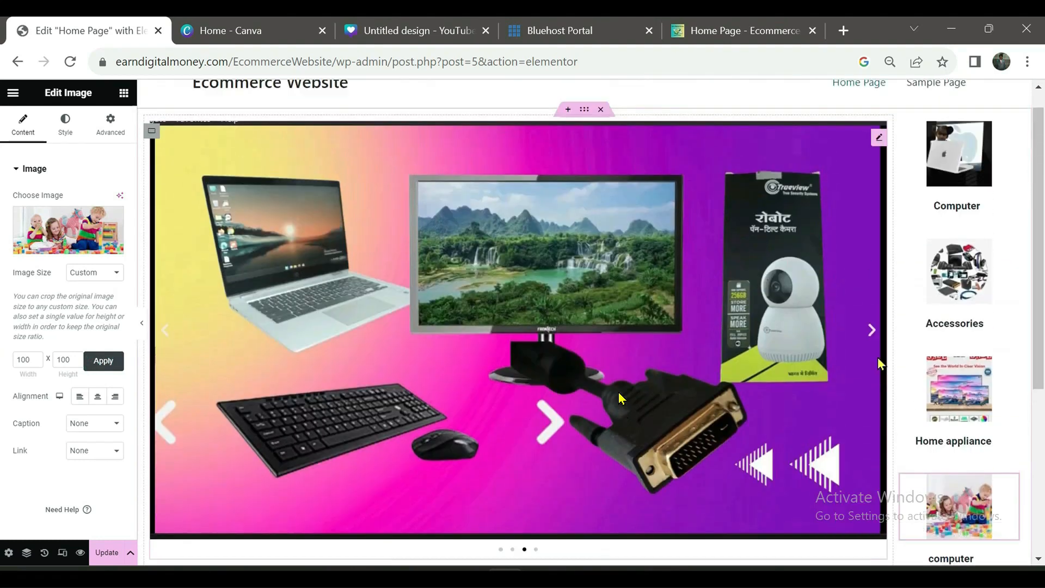
scroll(877, 357, up, 1)
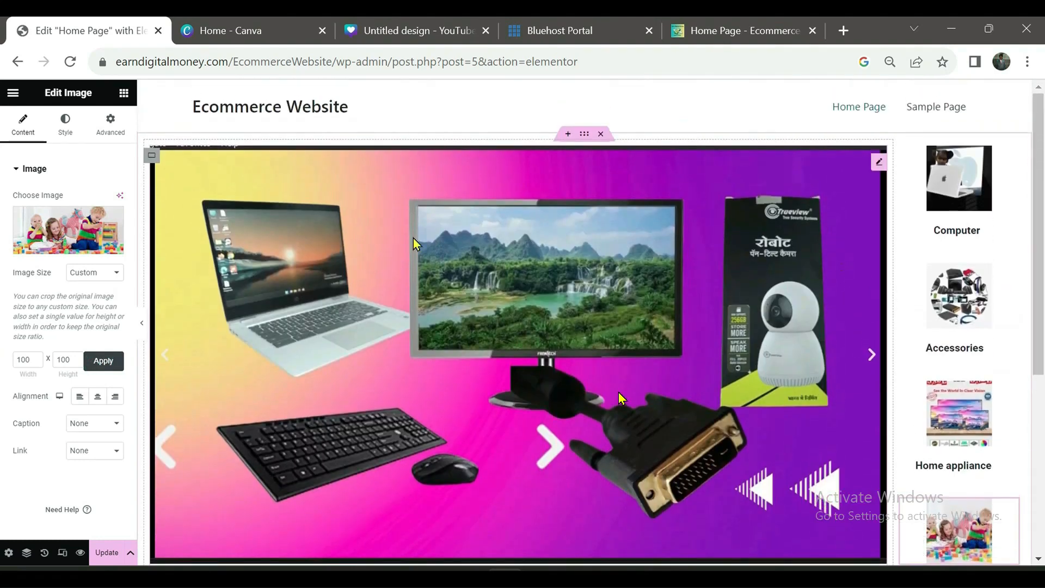
scroll(185, 347, down, 5)
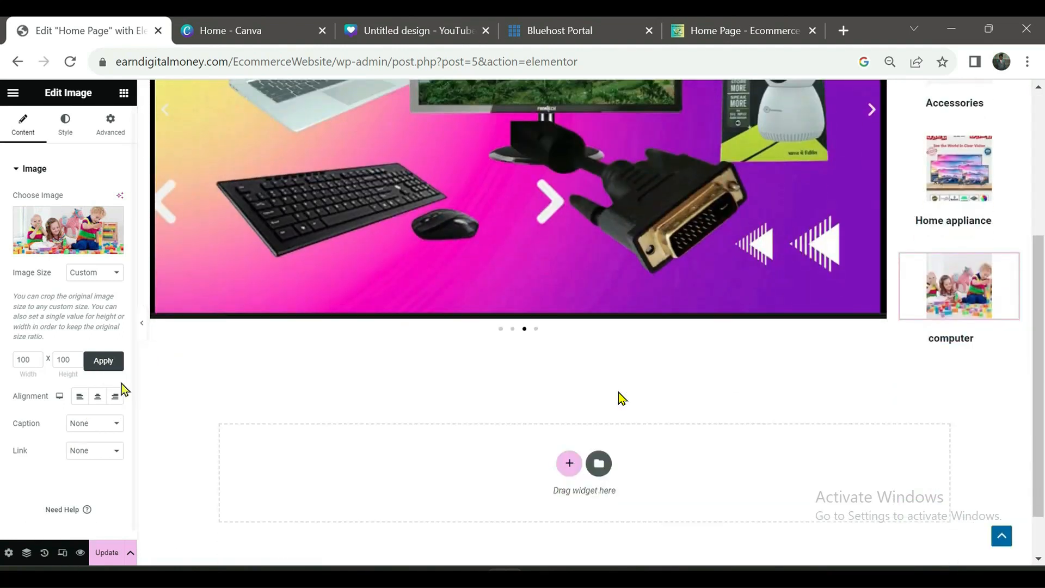
click(109, 553)
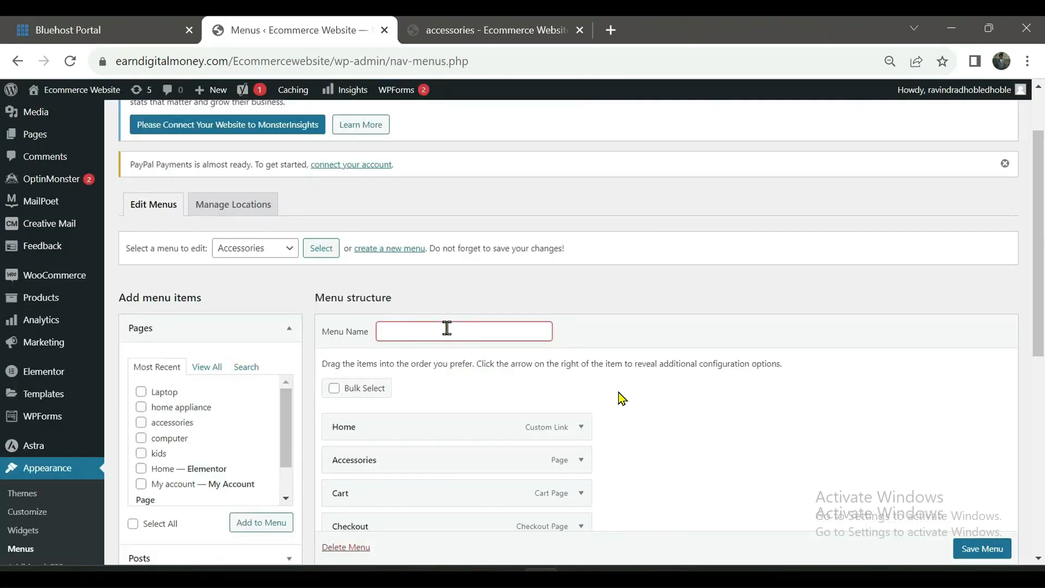
Name the WordPress menu being edited "main menu"
click(447, 328)
text(main me)
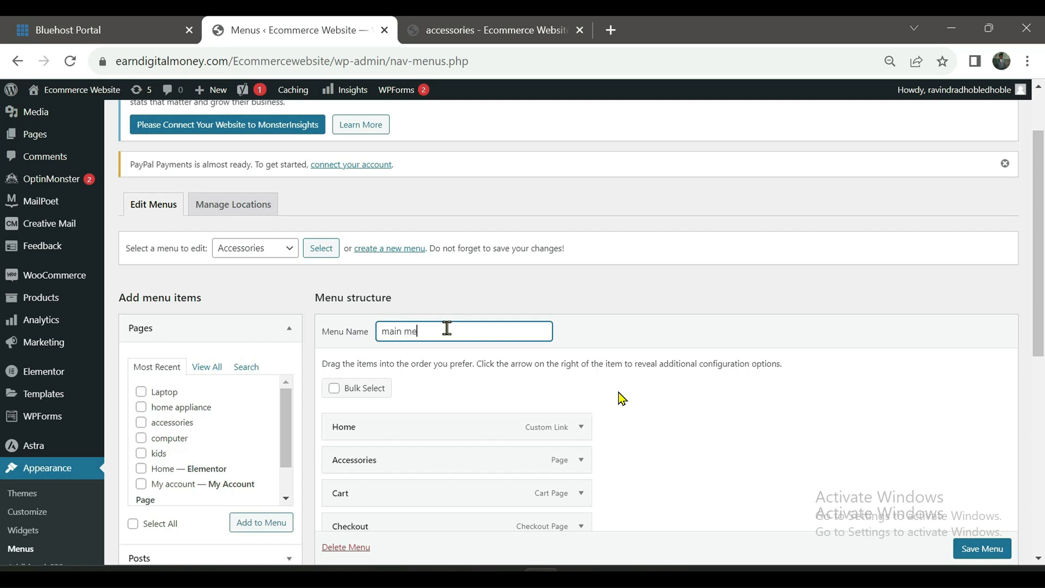
text(nu)
Assign the menu to the Primary Menu display location and save it
scroll(520, 382, down, 3)
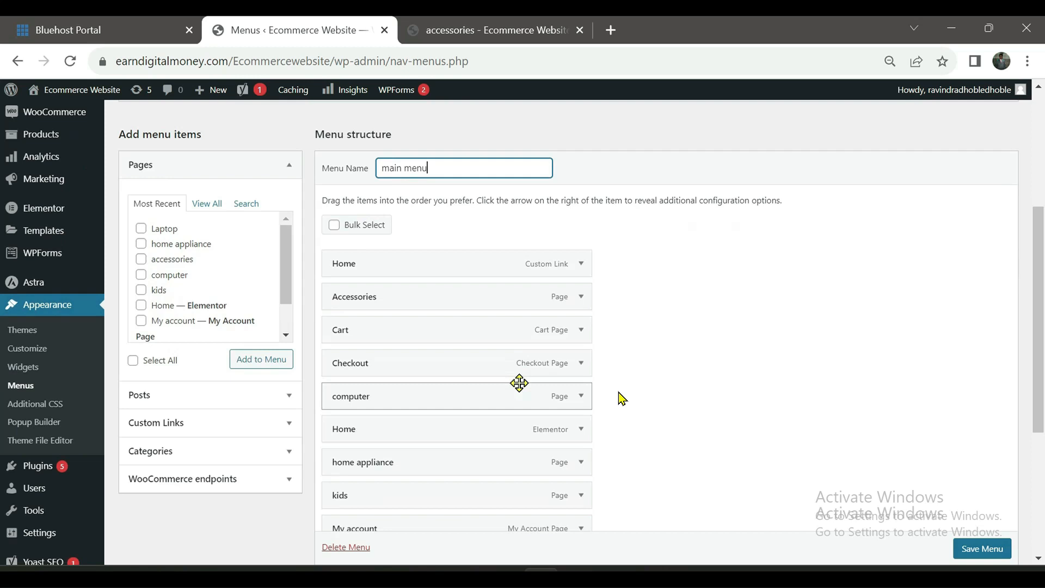
scroll(765, 351, down, 5)
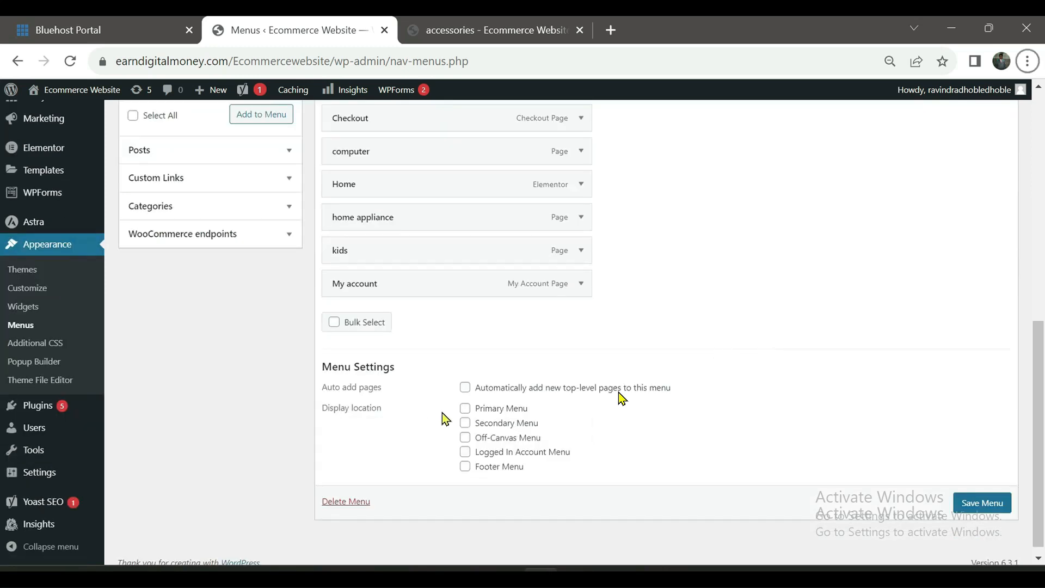
click(465, 410)
scroll(963, 436, down, 1)
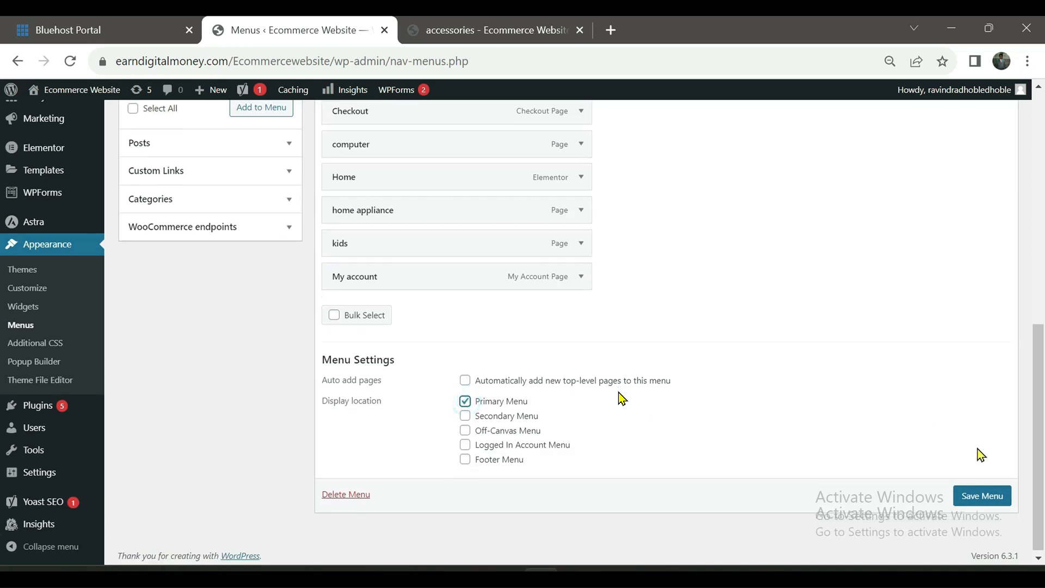
click(974, 497)
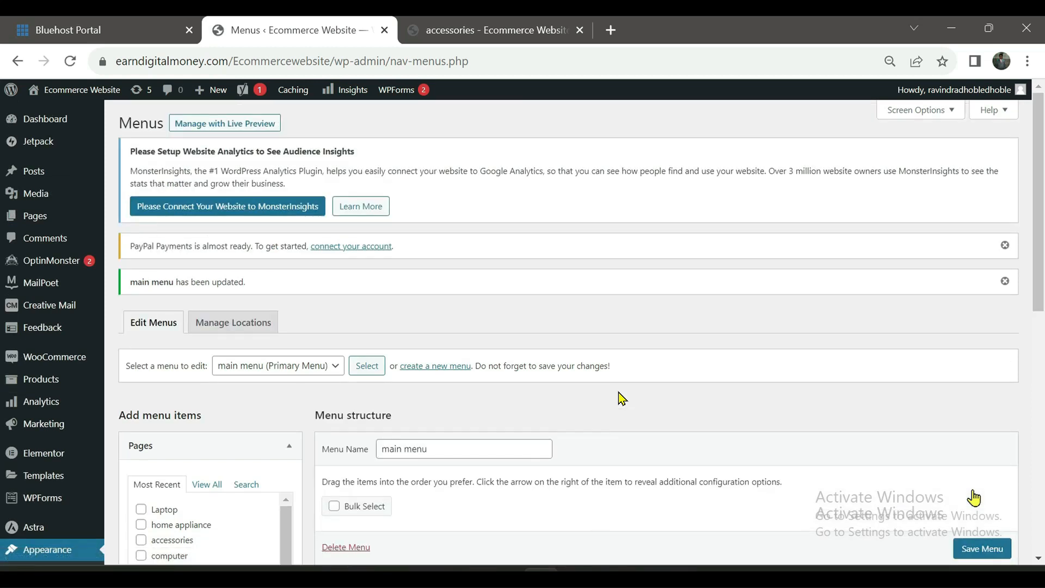
Reorder the menu structure, placing Cart directly below Home and moving Checkout down beside My account
scroll(622, 399, down, 3)
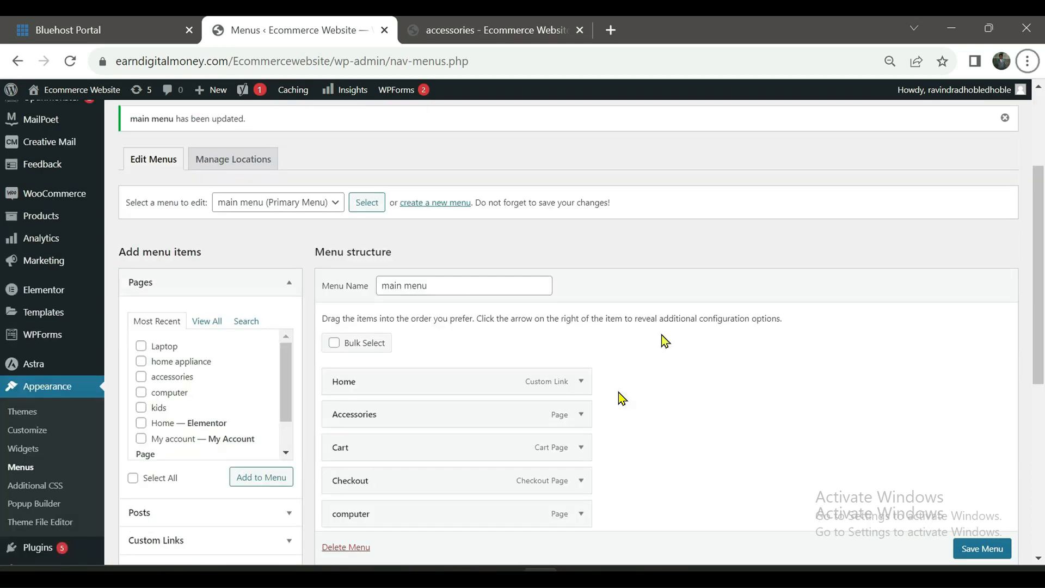
scroll(210, 152, up, 3)
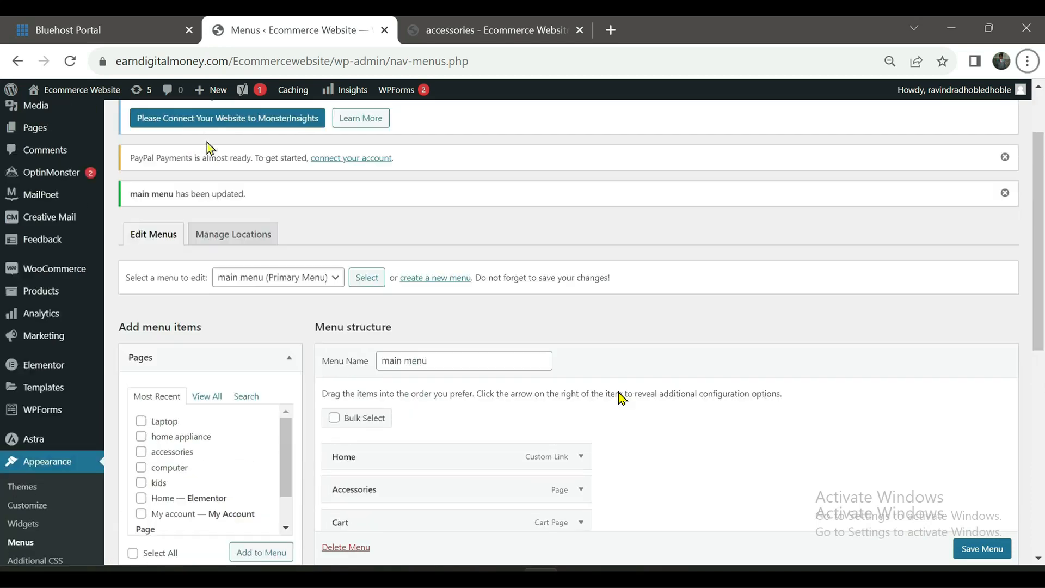
scroll(155, 135, down, 2)
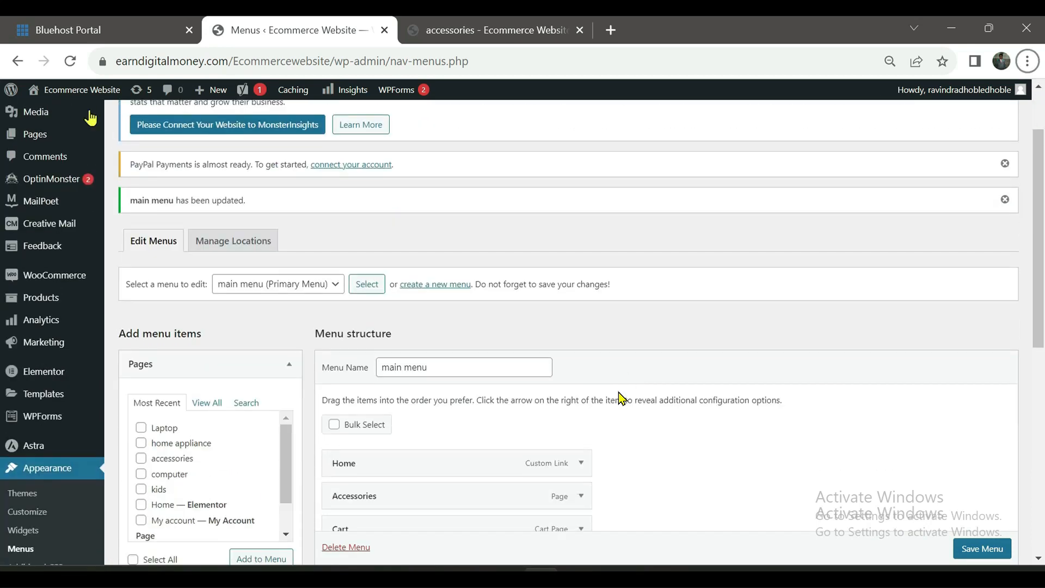
click(70, 61)
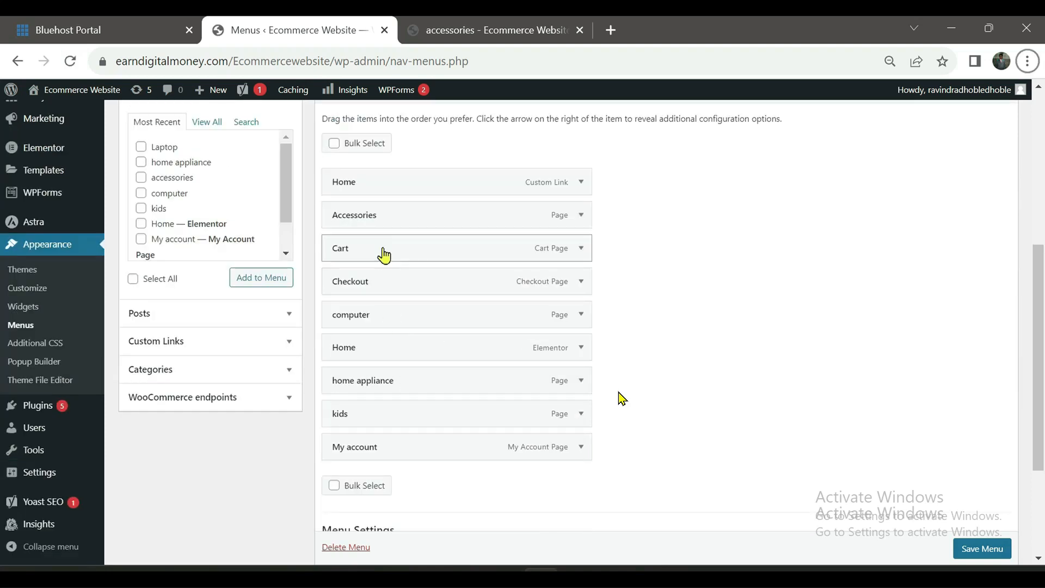
drag(384, 255, 371, 227)
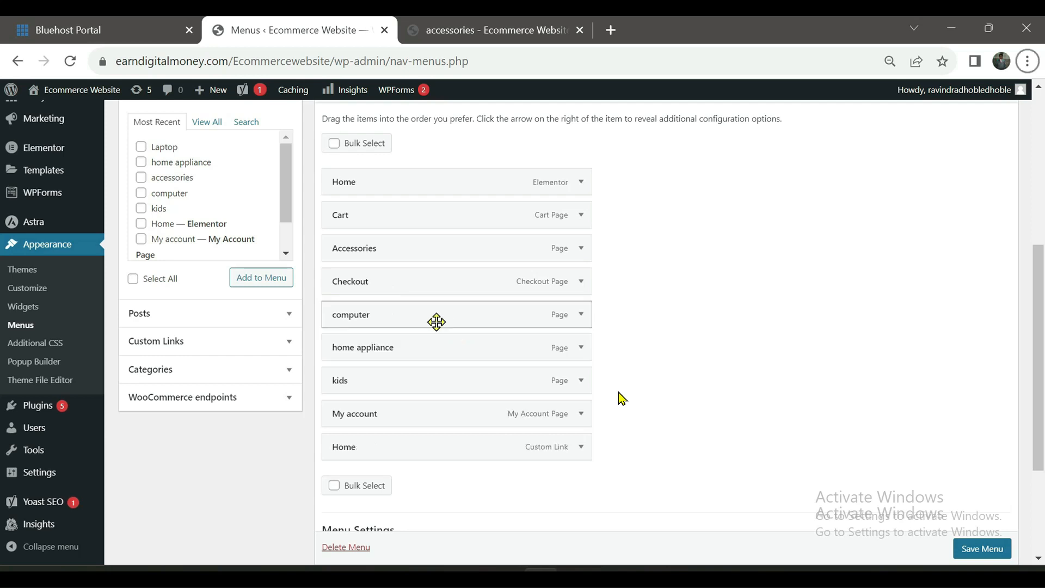
click(394, 281)
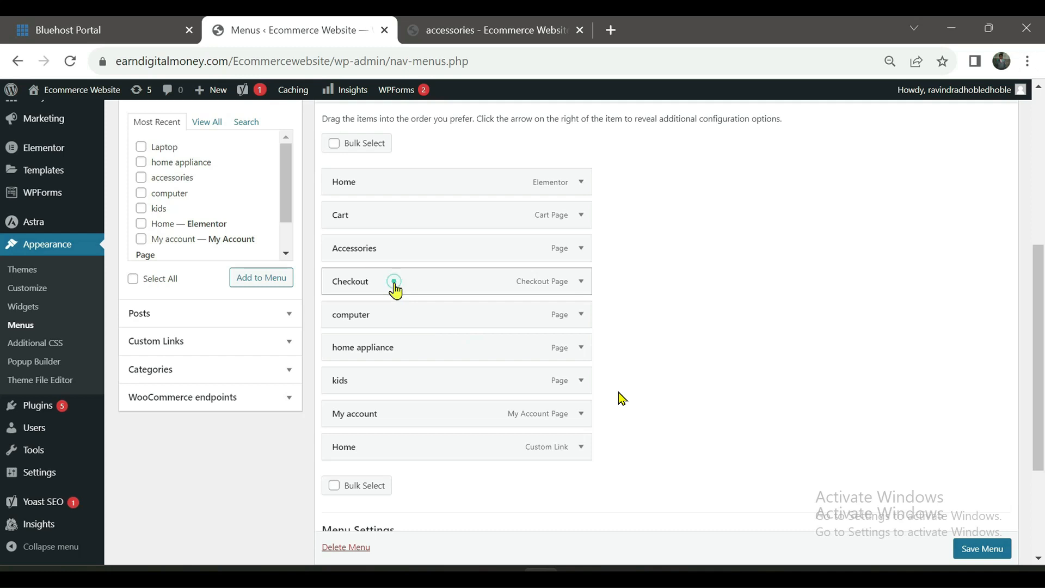
drag(394, 281, 394, 409)
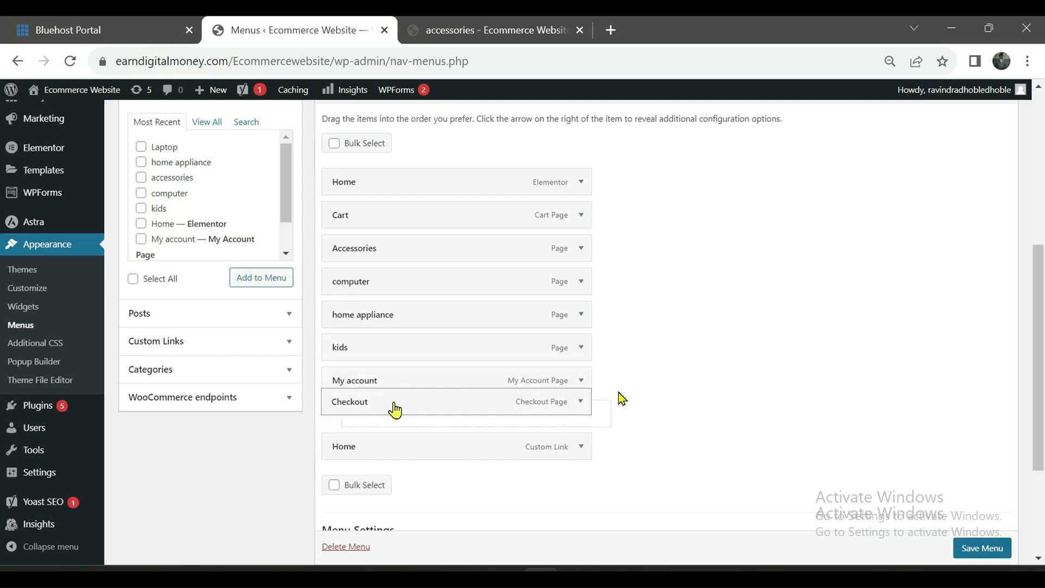
drag(396, 410, 393, 382)
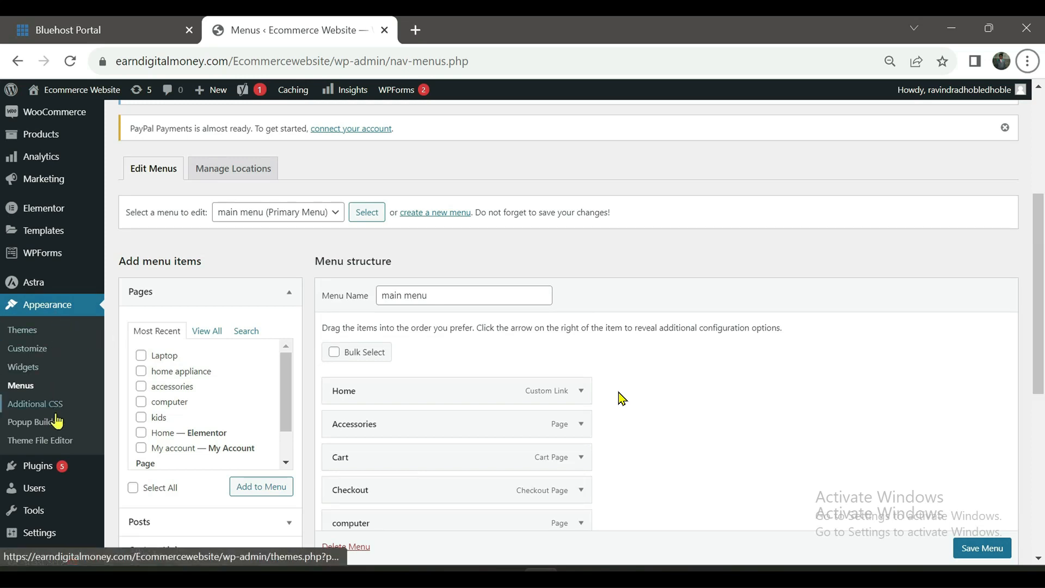
Enable Product categories as an available menu item source in the screen options and close those options
scroll(622, 399, up, 5)
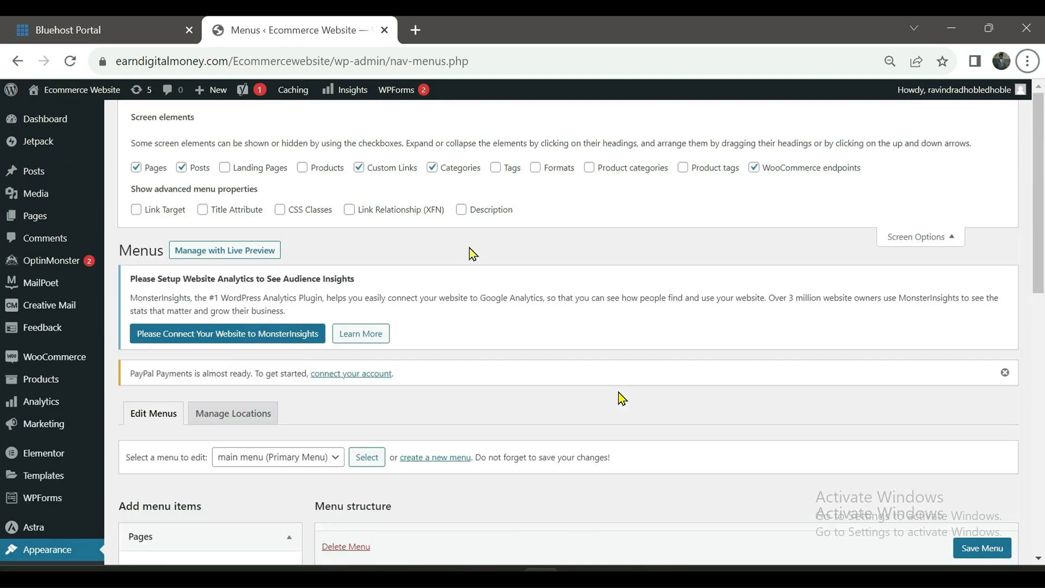
scroll(409, 345, down, 5)
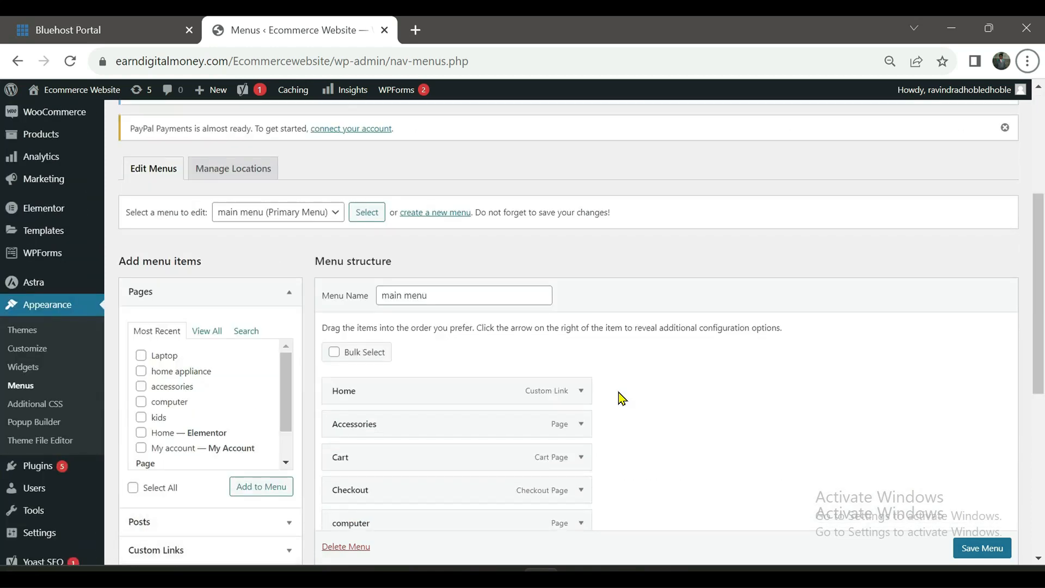
scroll(185, 353, down, 5)
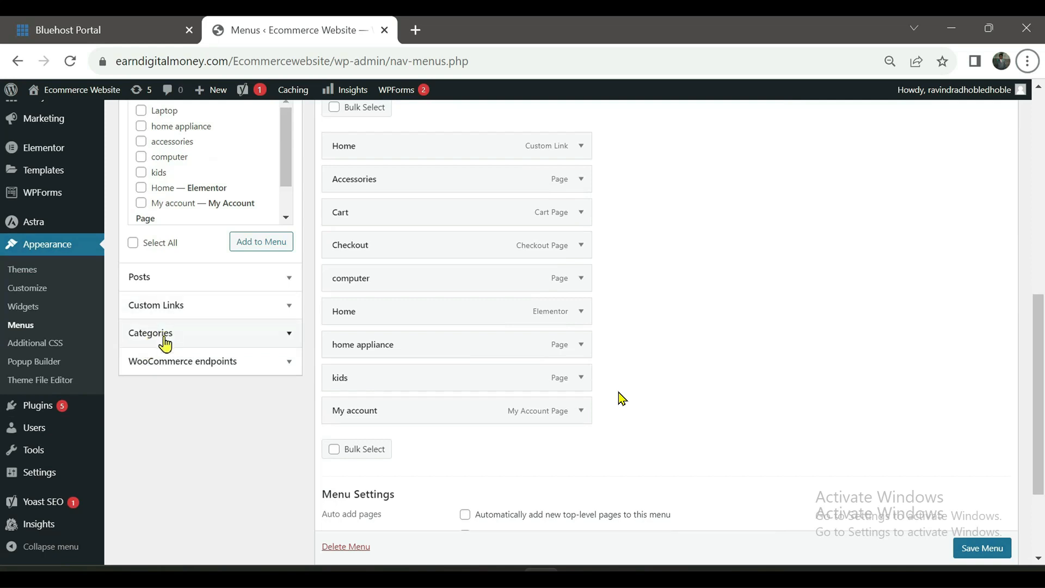
scroll(544, 245, up, 6)
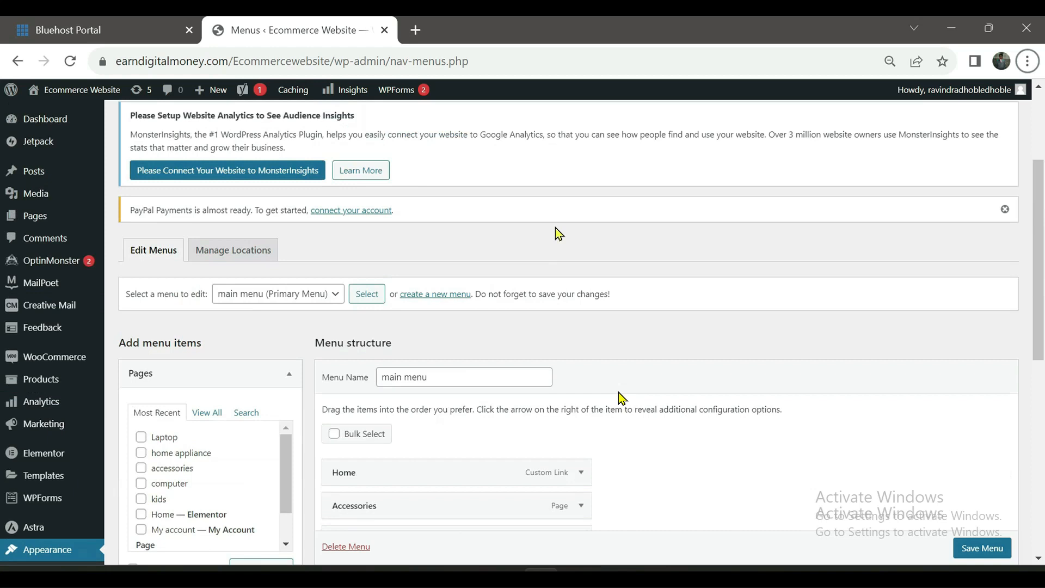
scroll(842, 117, up, 3)
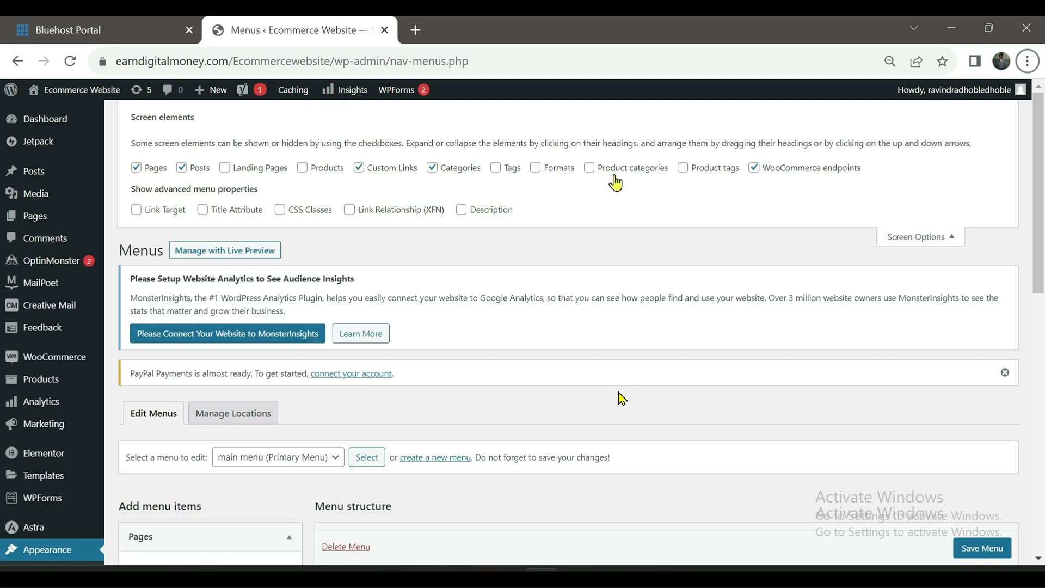
click(589, 169)
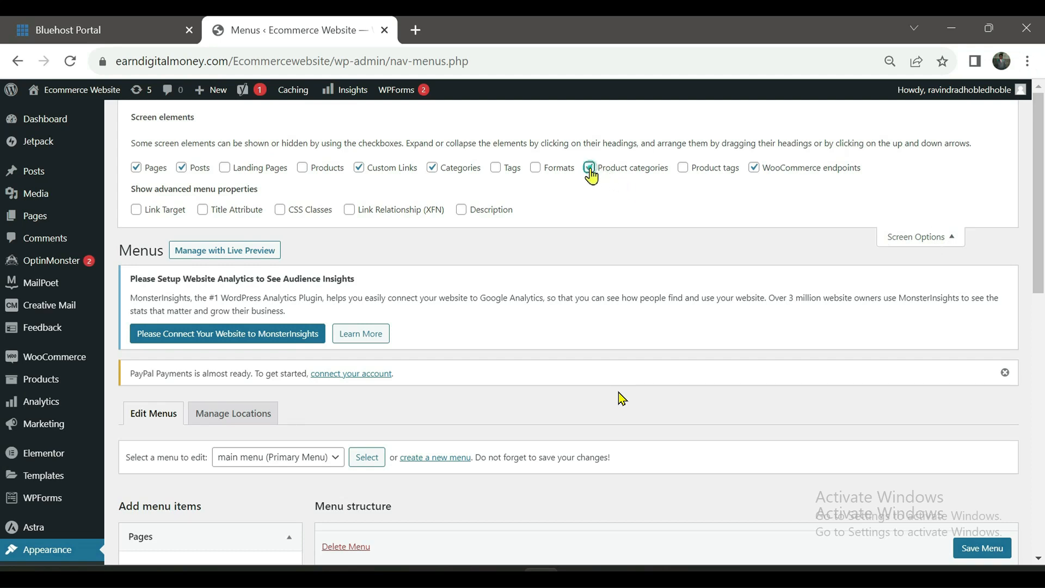
click(911, 243)
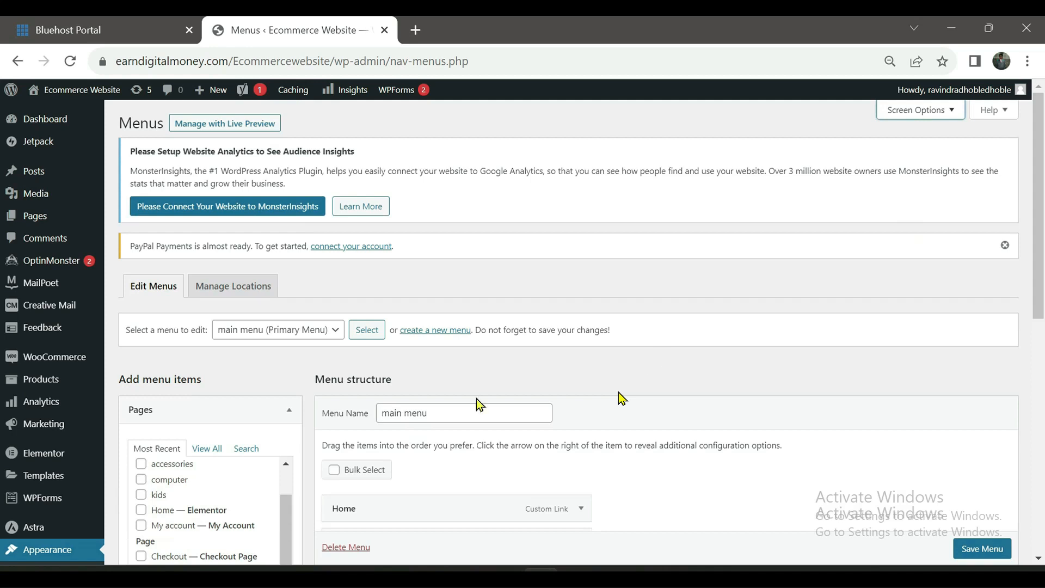
Add the Game product category to the main menu from the full list of product categories
scroll(133, 427, down, 5)
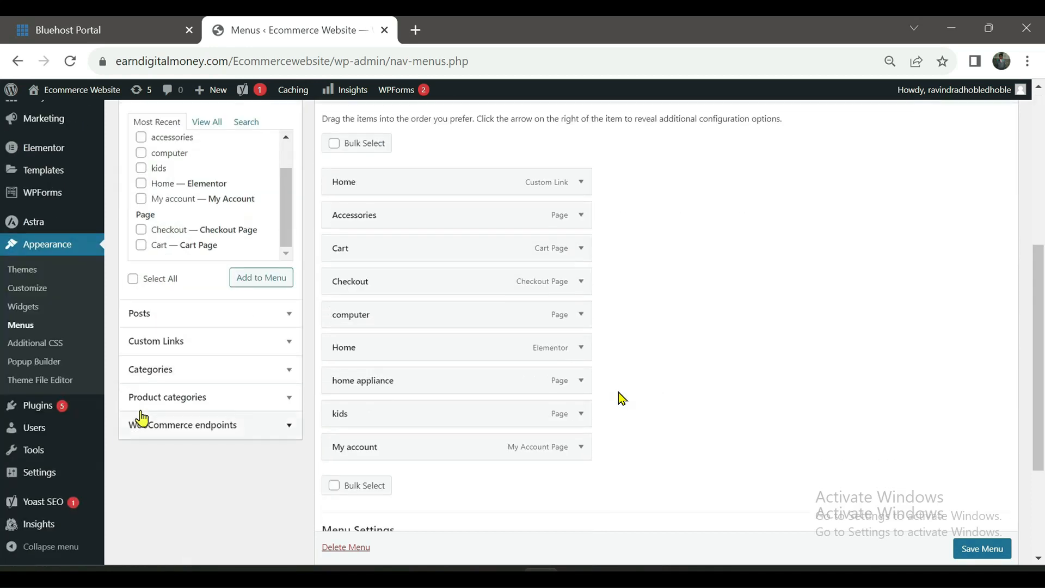
click(281, 405)
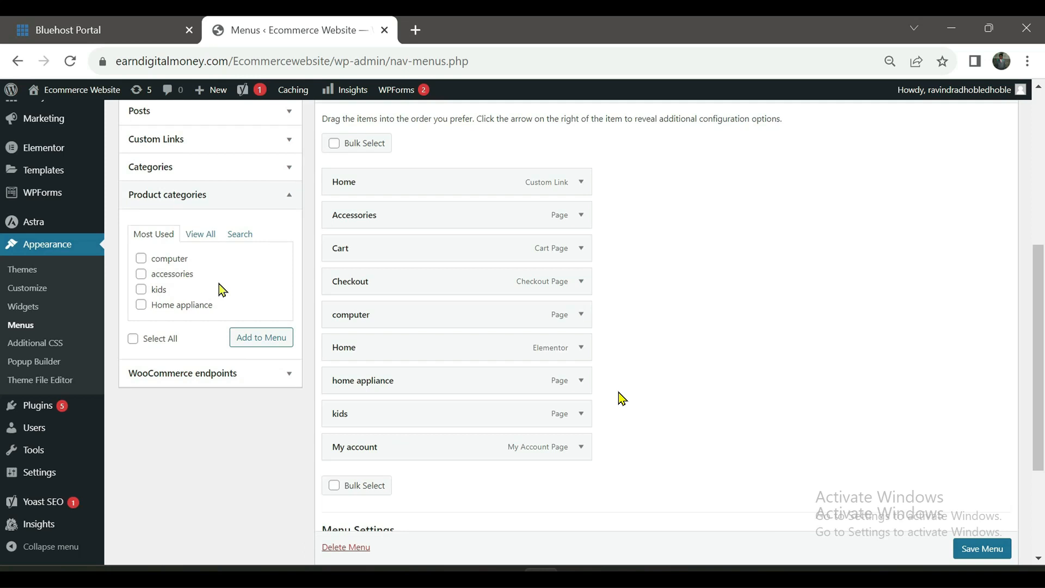
click(200, 233)
click(141, 289)
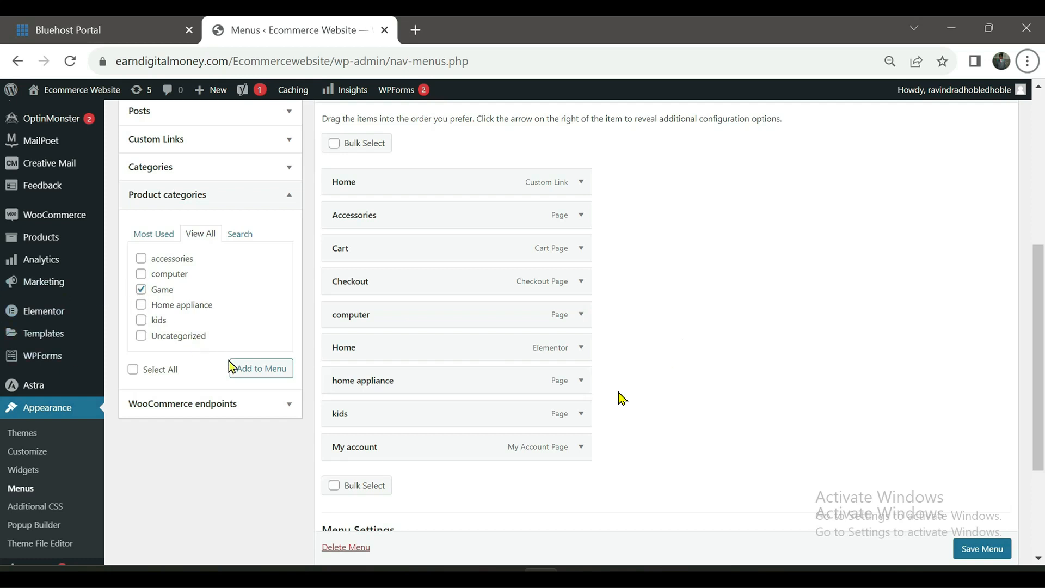
click(246, 372)
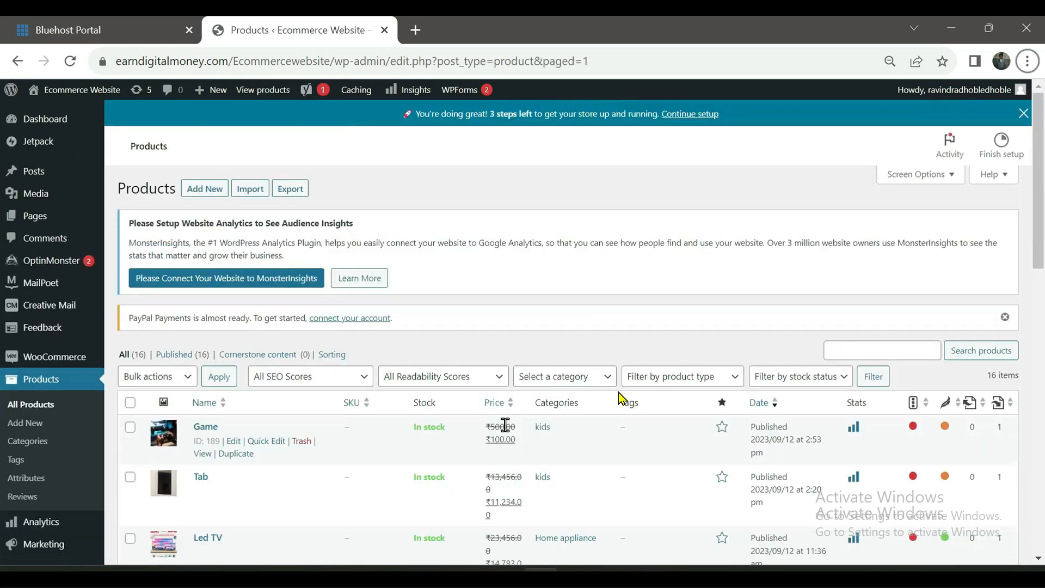
Set the products' bulk action to Edit, select all products and review the list down to its end
click(188, 382)
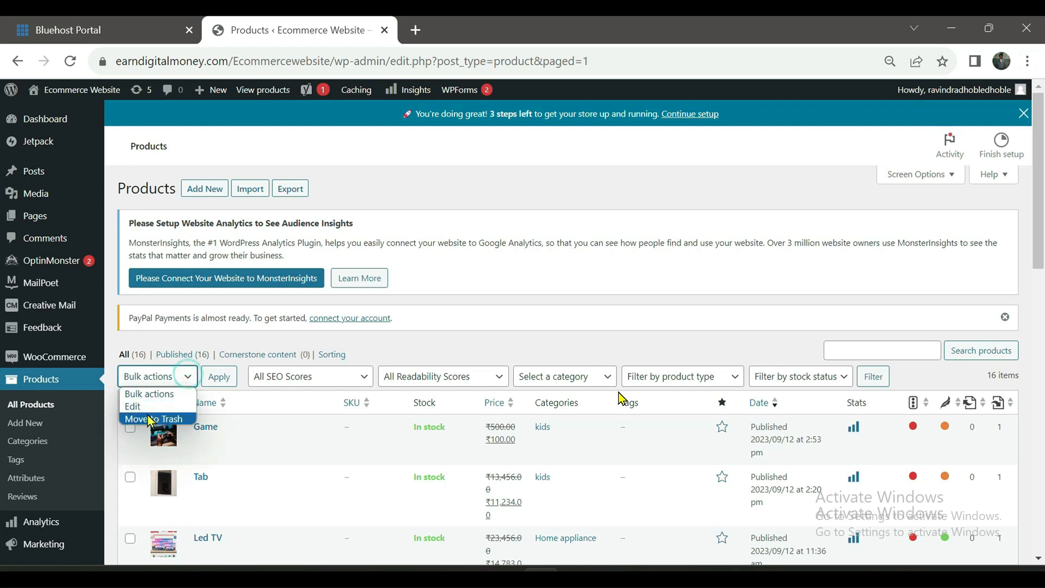
click(149, 408)
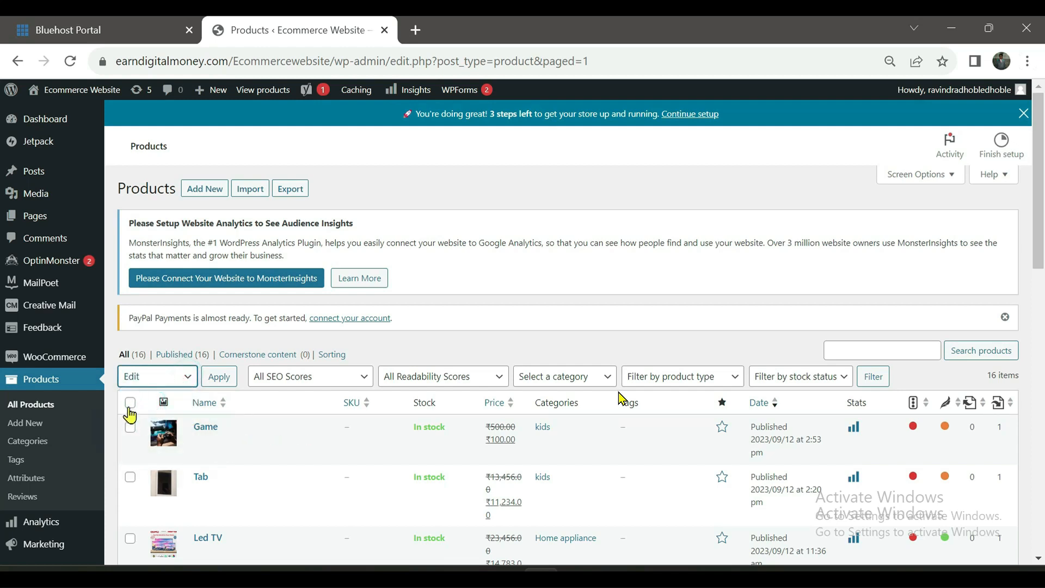
click(130, 407)
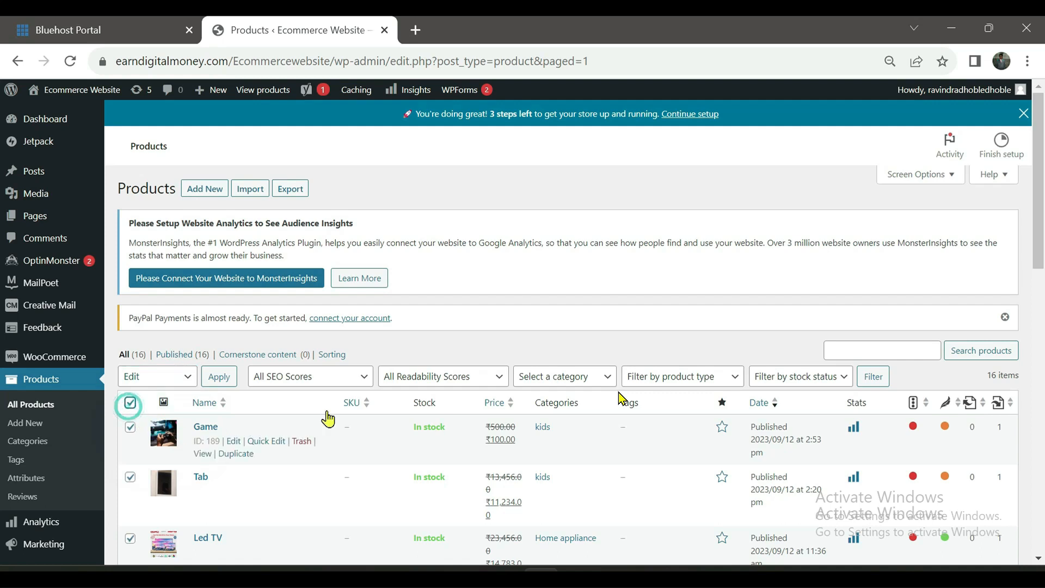
scroll(338, 415, down, 1)
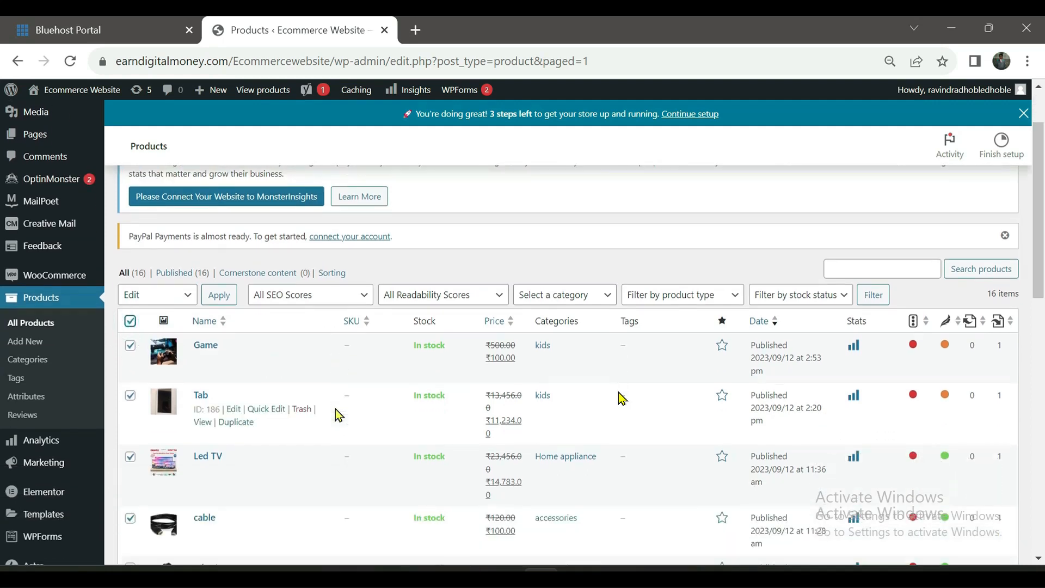
scroll(336, 410, down, 2)
scroll(335, 409, down, 3)
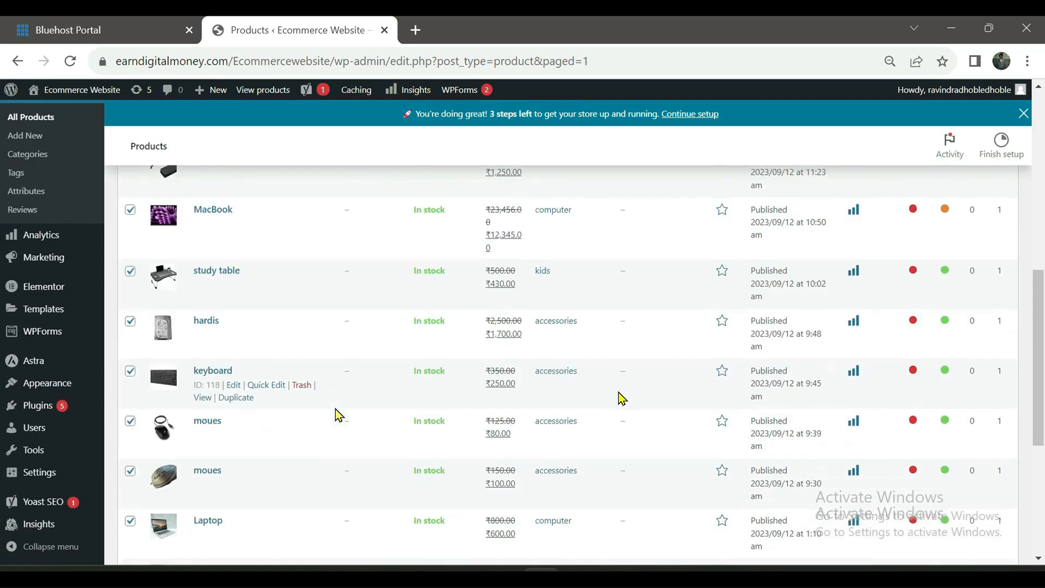
scroll(335, 409, down, 3)
scroll(335, 409, down, 1)
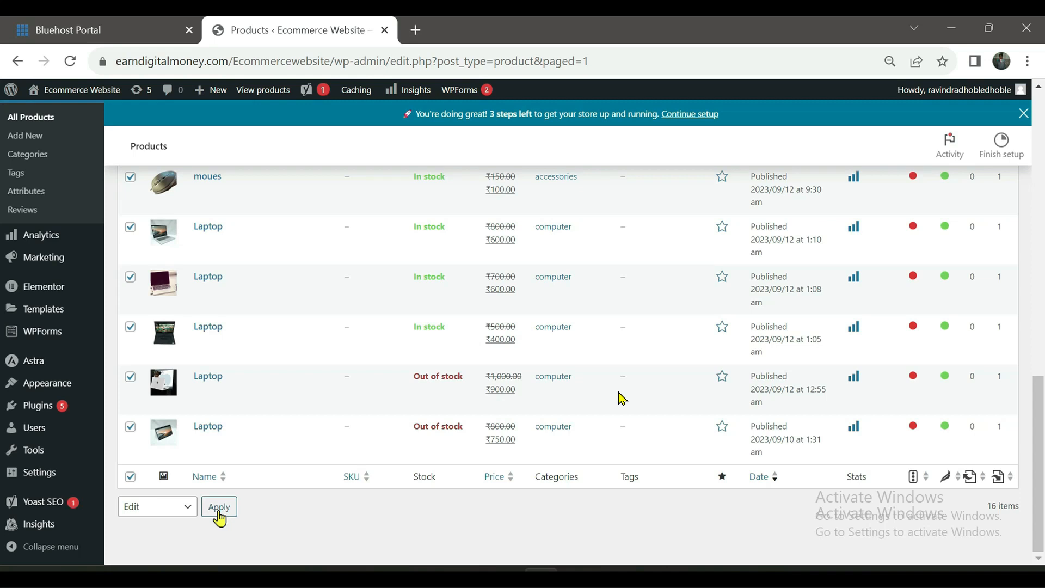
Open the theme customizer and go to its Menus settings
mouse_move(47, 383)
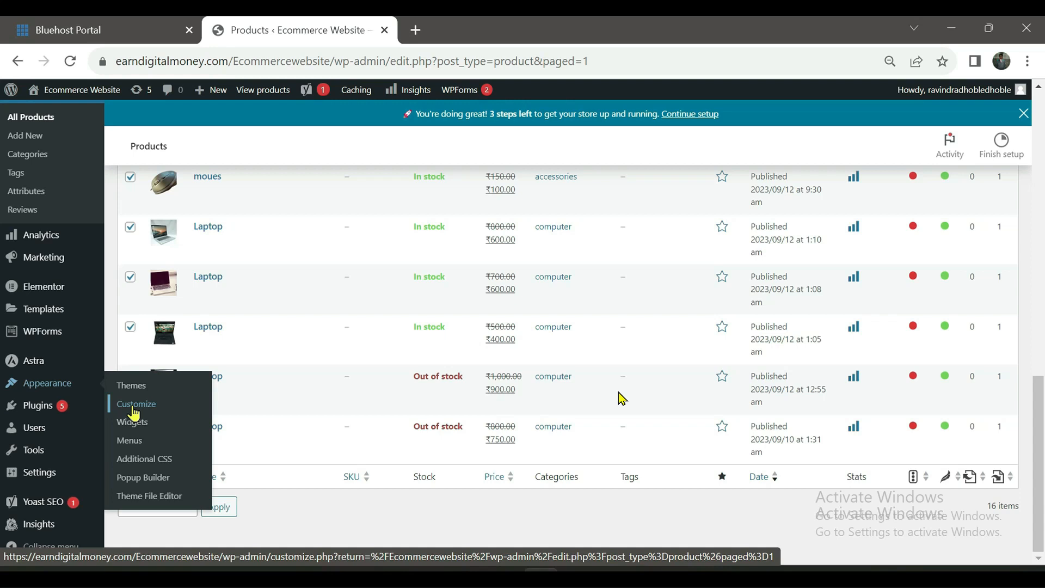
click(134, 414)
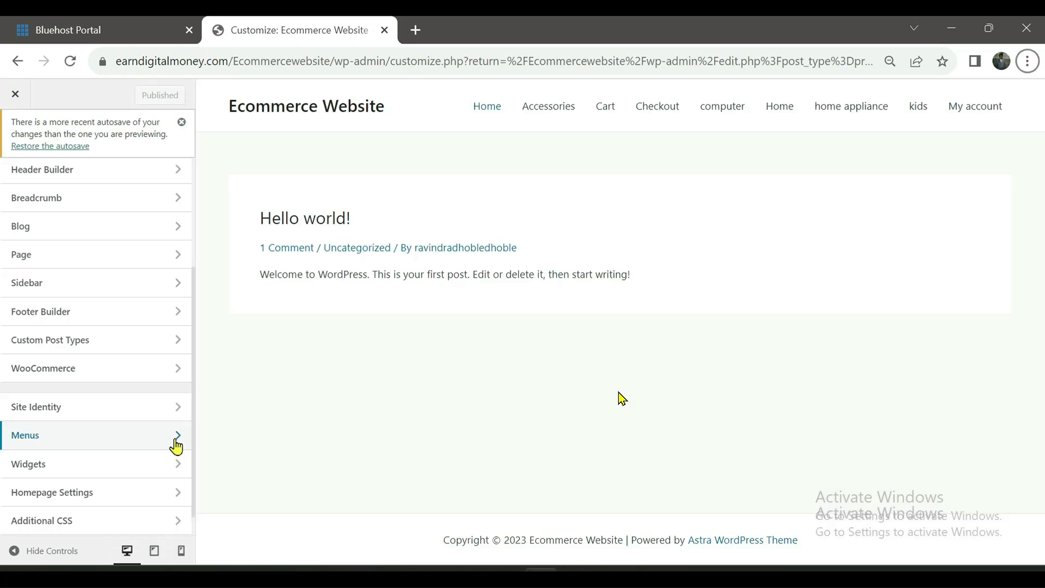
click(177, 446)
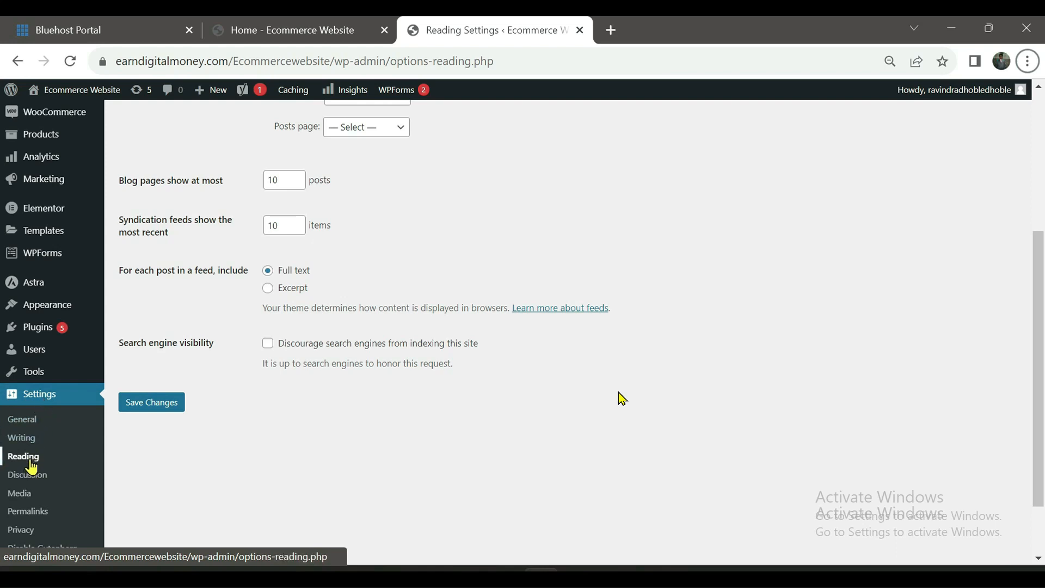
Set the site's homepage to display a static page and choose Home as that page
scroll(320, 297, up, 4)
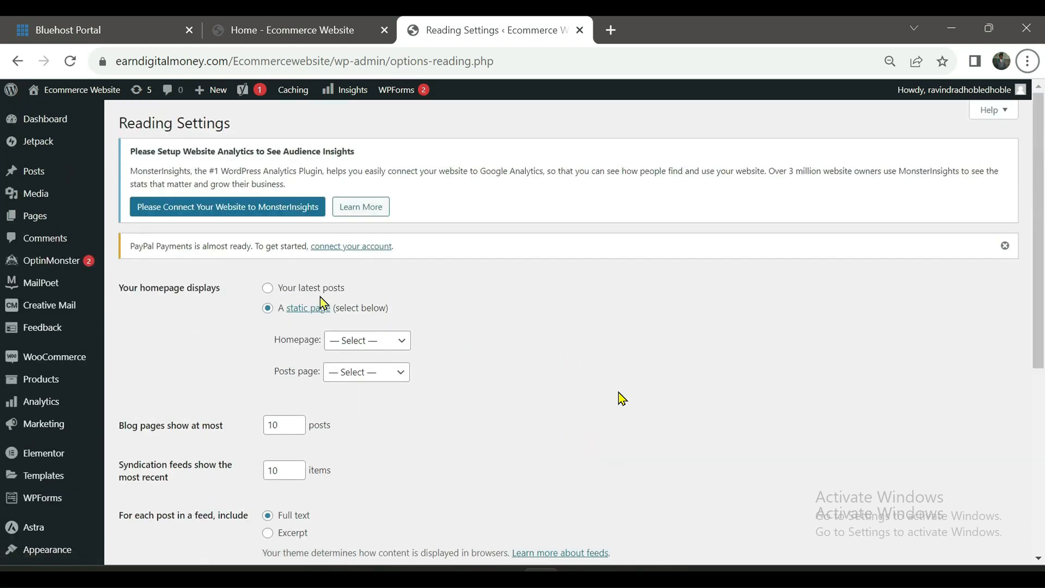
click(404, 343)
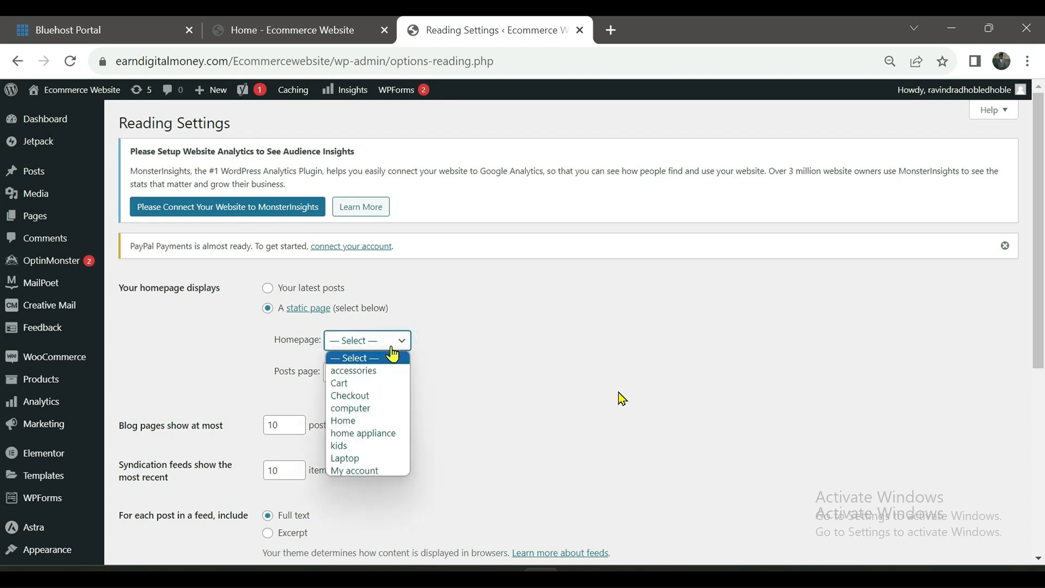
click(356, 425)
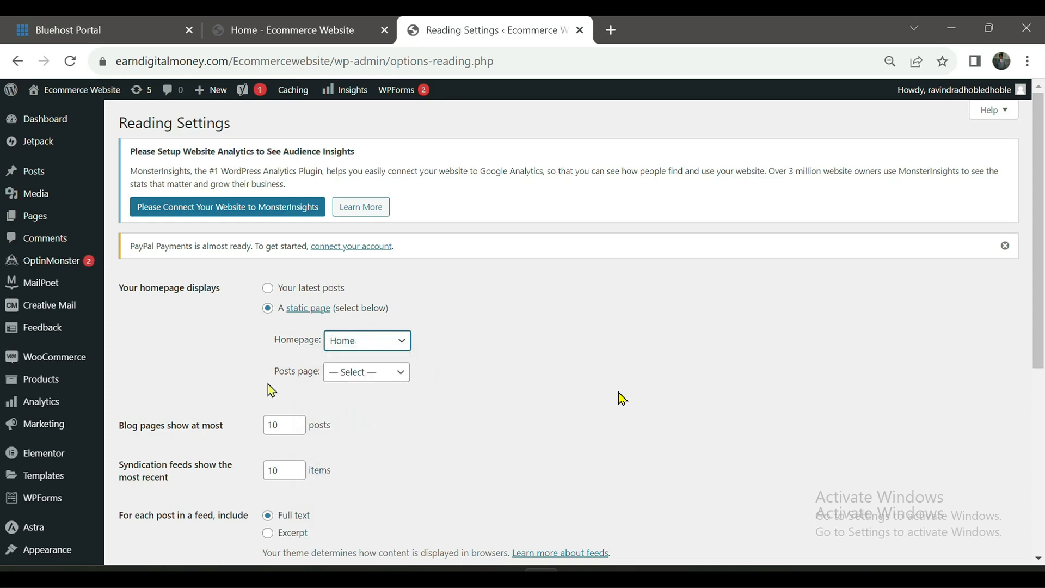
click(396, 374)
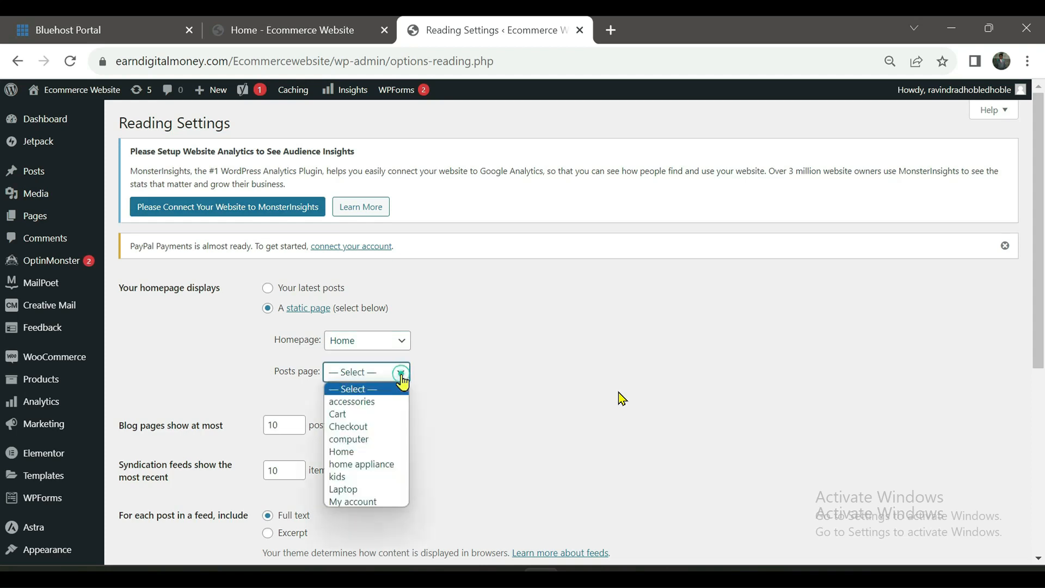
click(401, 375)
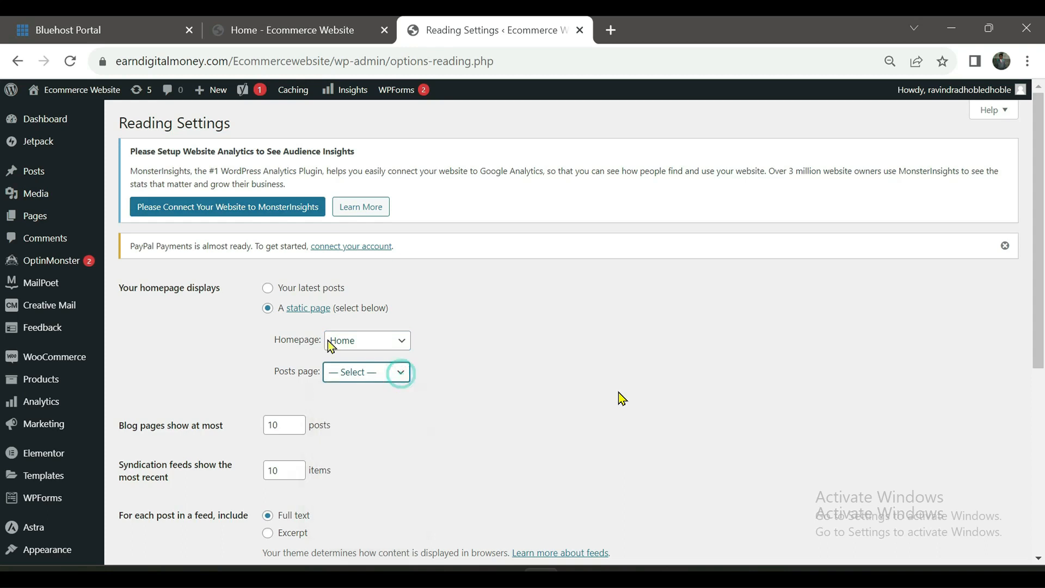
click(267, 289)
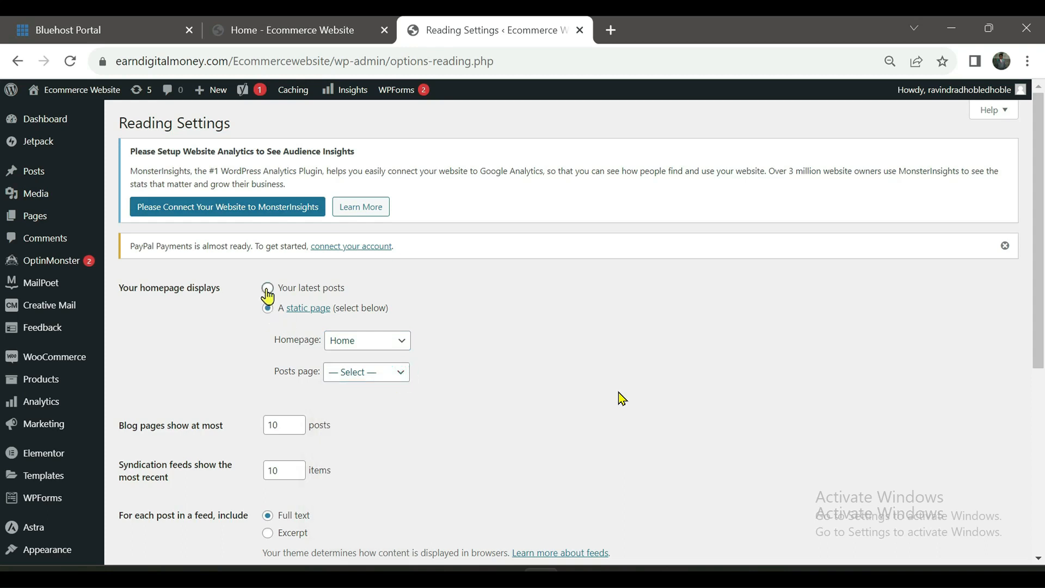
click(269, 309)
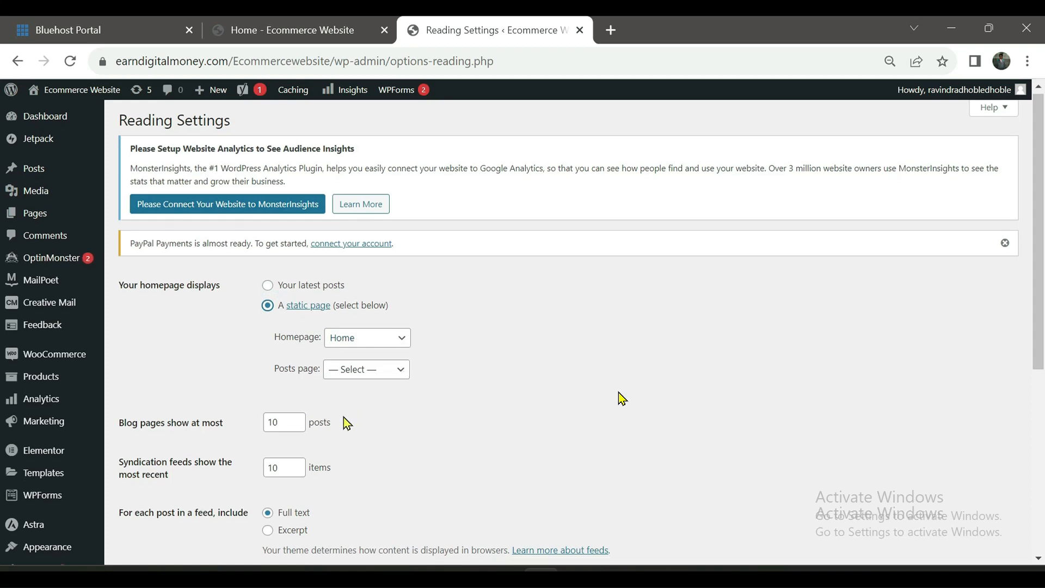
Save the Reading settings for the static homepage
scroll(344, 417, down, 4)
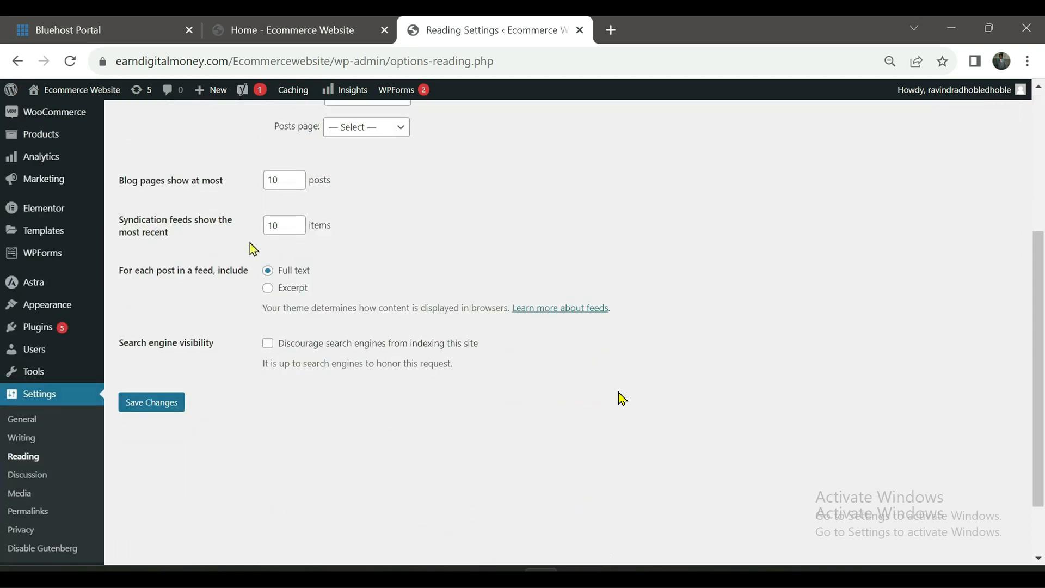
click(157, 409)
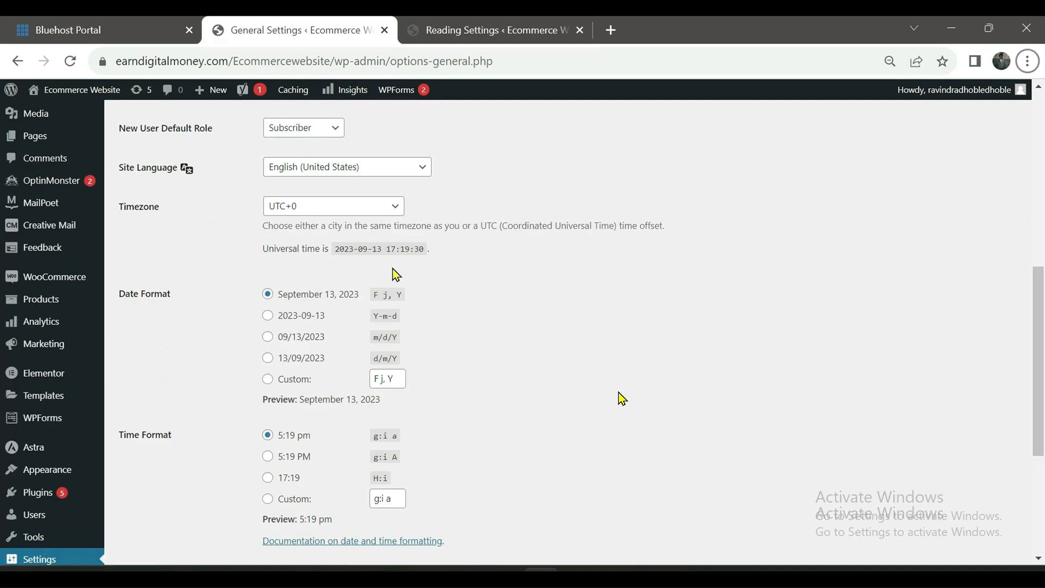
Set the site's timezone to Kolkata, look over the other general settings and save them
click(394, 209)
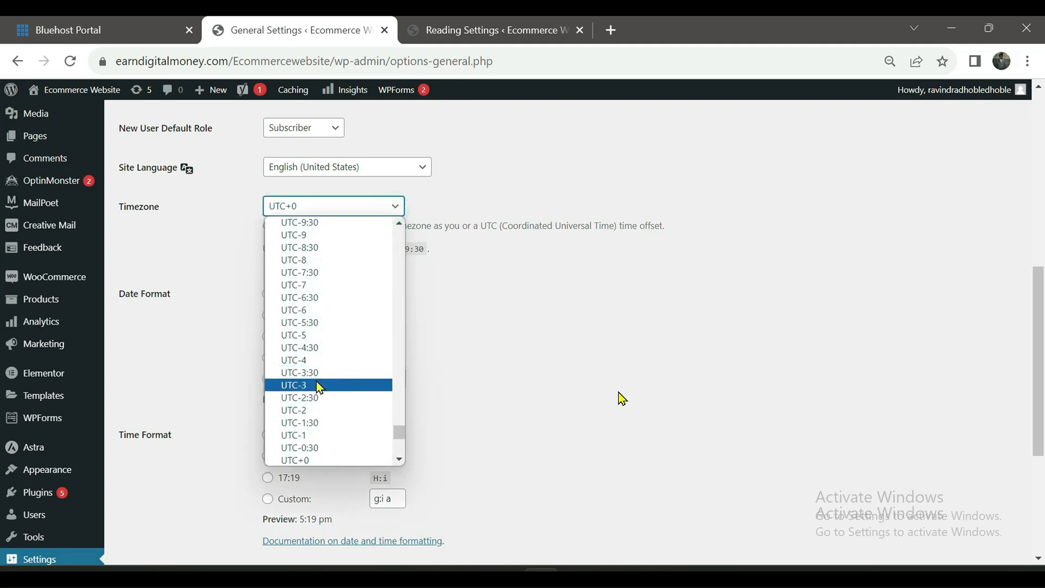
key(alt)
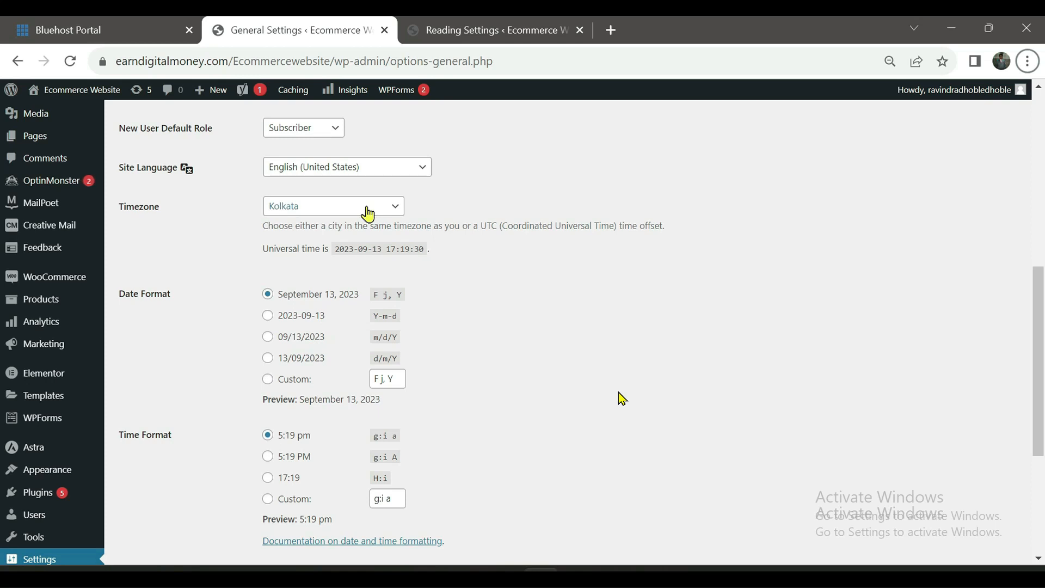
scroll(368, 213, up, 1)
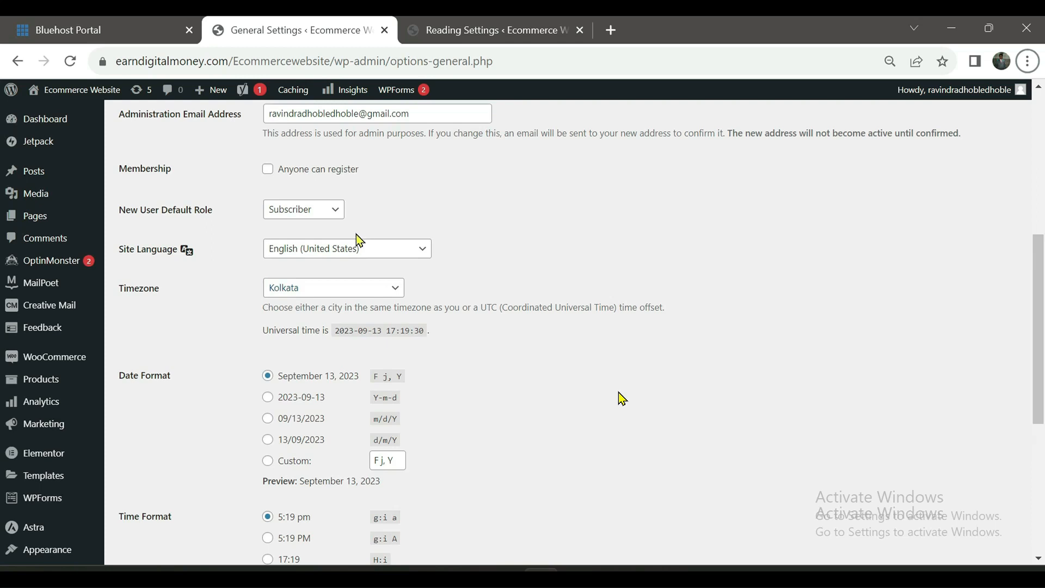
scroll(353, 227, up, 1)
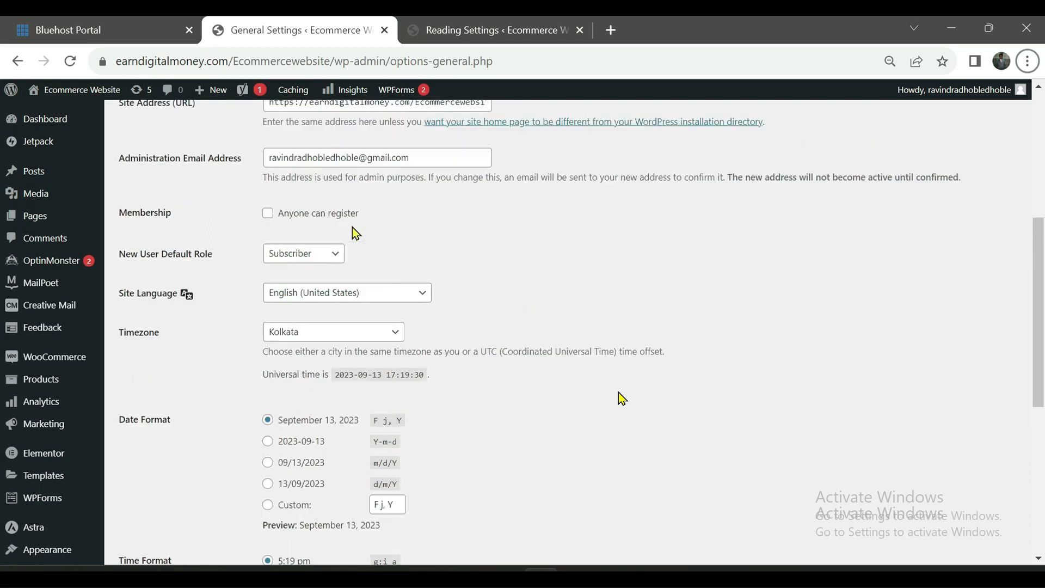
scroll(353, 228, up, 1)
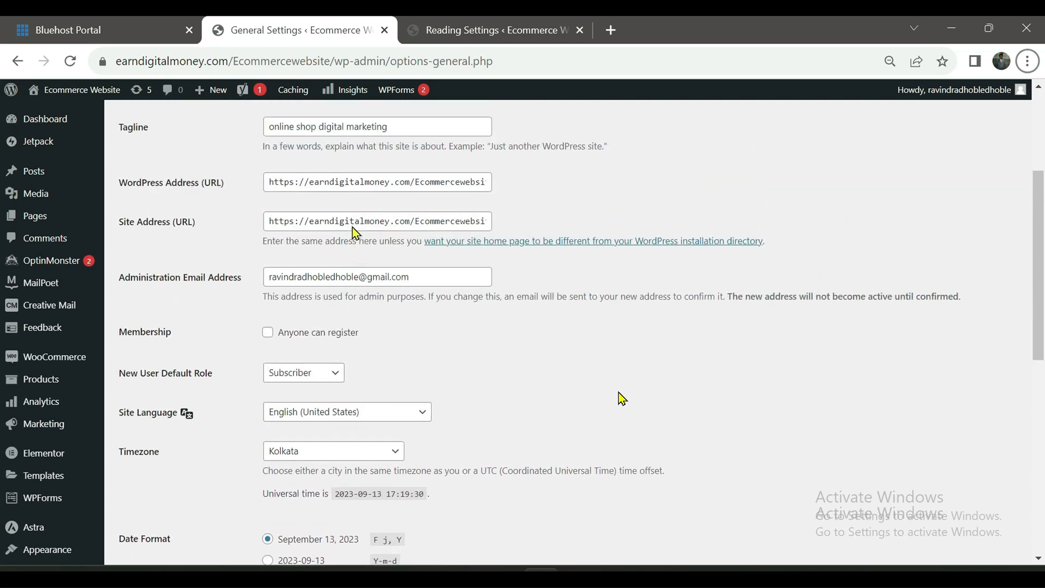
scroll(442, 379, down, 6)
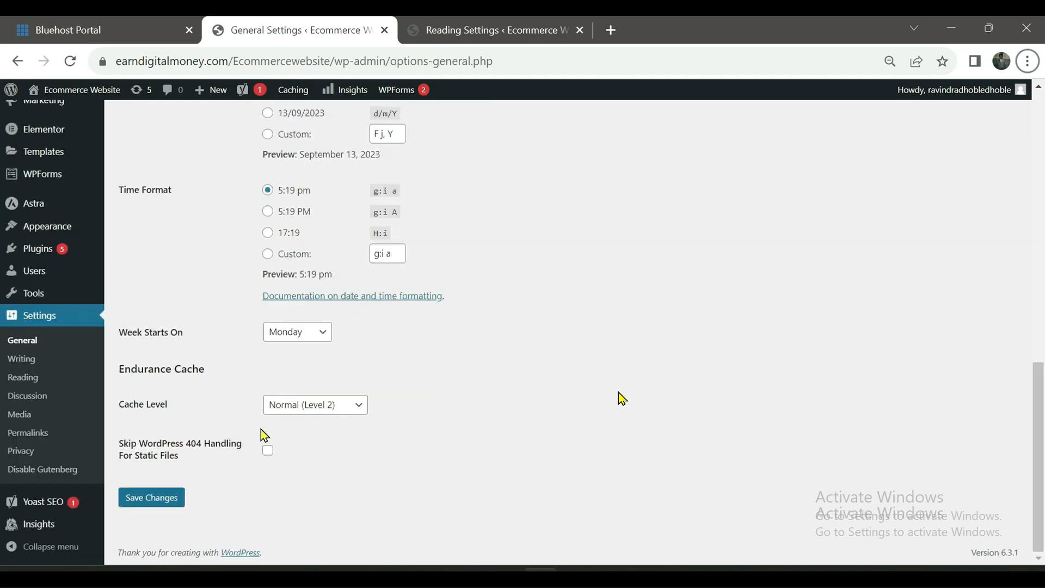
click(138, 501)
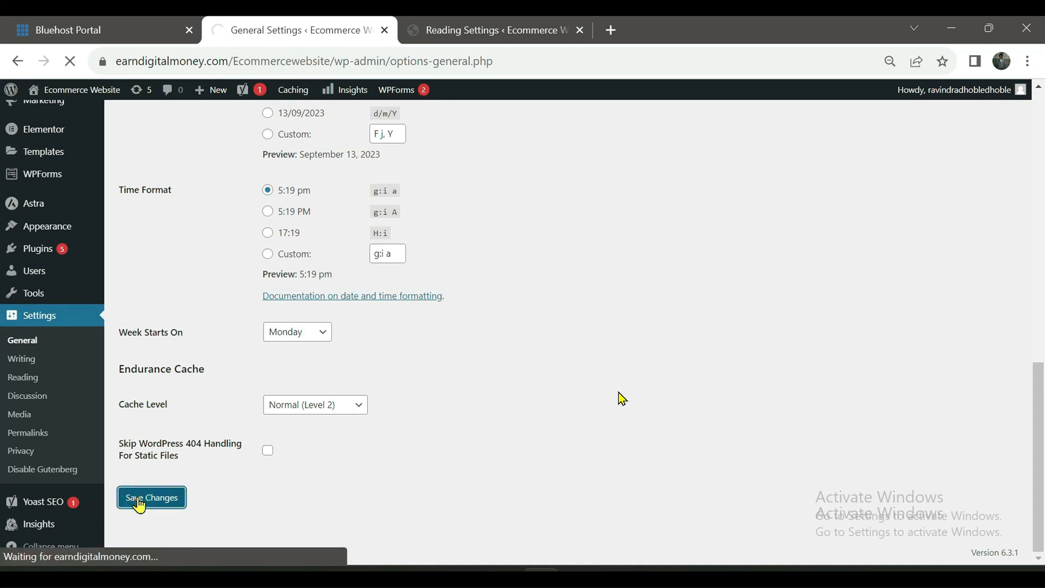
Go to the Writing settings, review them down to the update services and save them unchanged
click(18, 362)
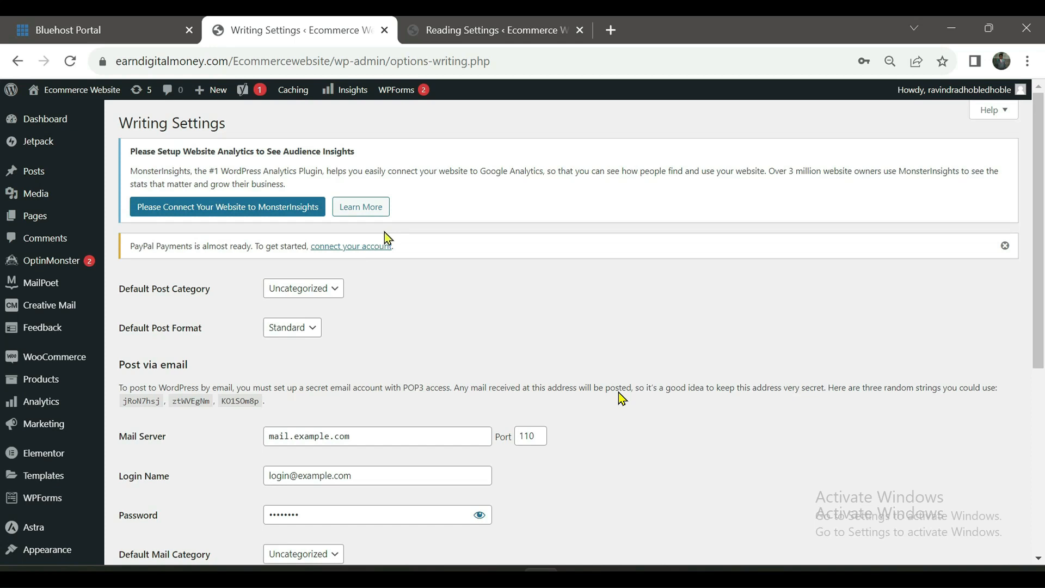
scroll(385, 233, down, 3)
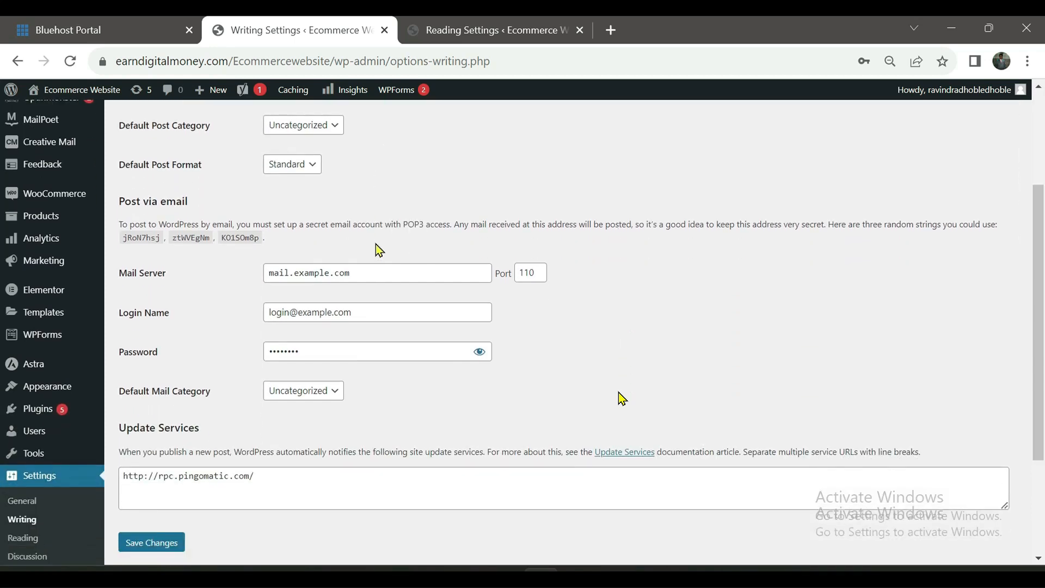
scroll(387, 266, down, 3)
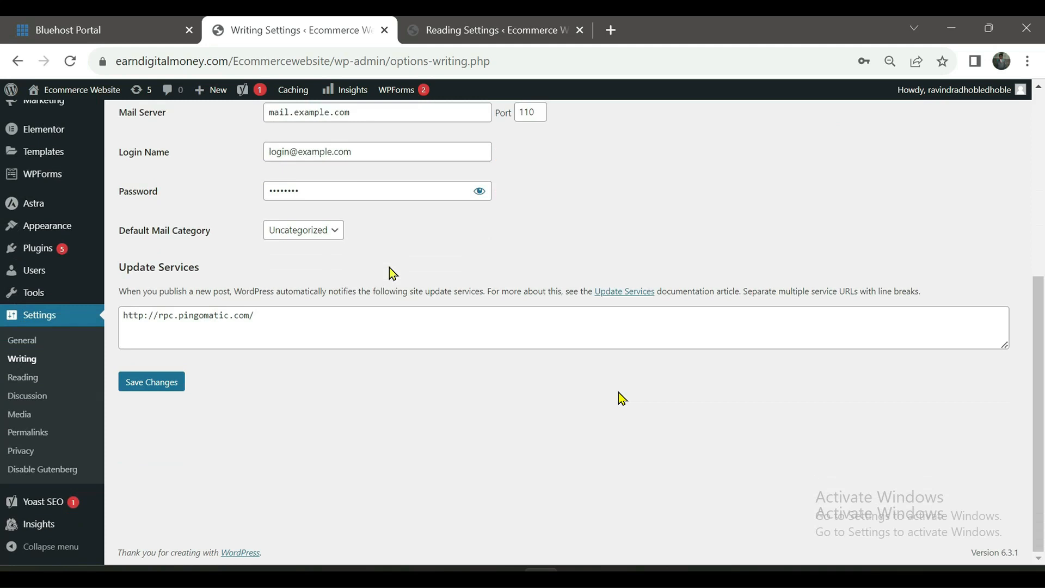
click(156, 383)
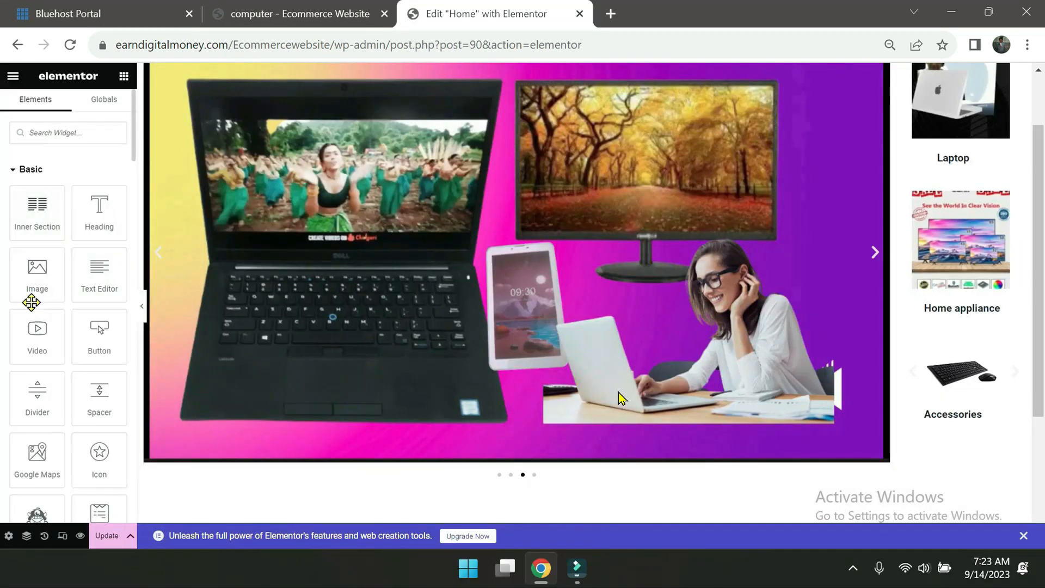
Find the Shortcode widget among the Elementor widgets and place it directly below the image slider on the Home page
scroll(41, 311, down, 5)
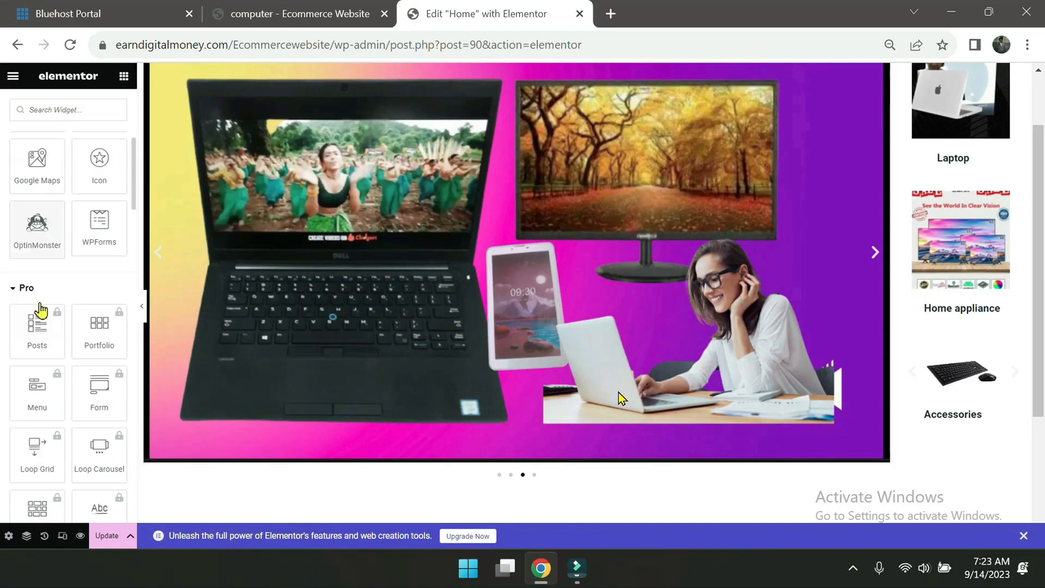
scroll(55, 321, down, 5)
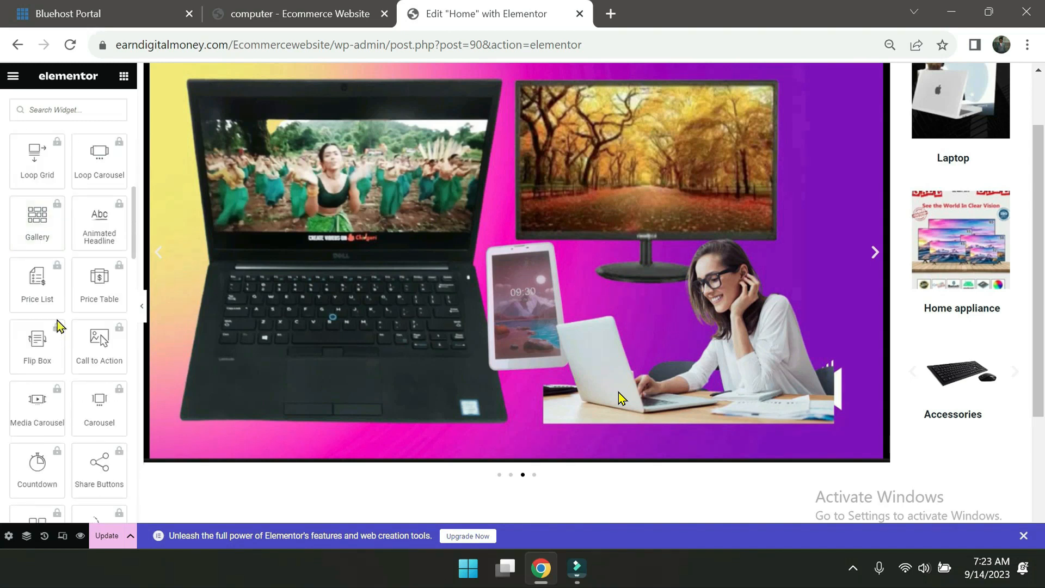
scroll(58, 326, down, 3)
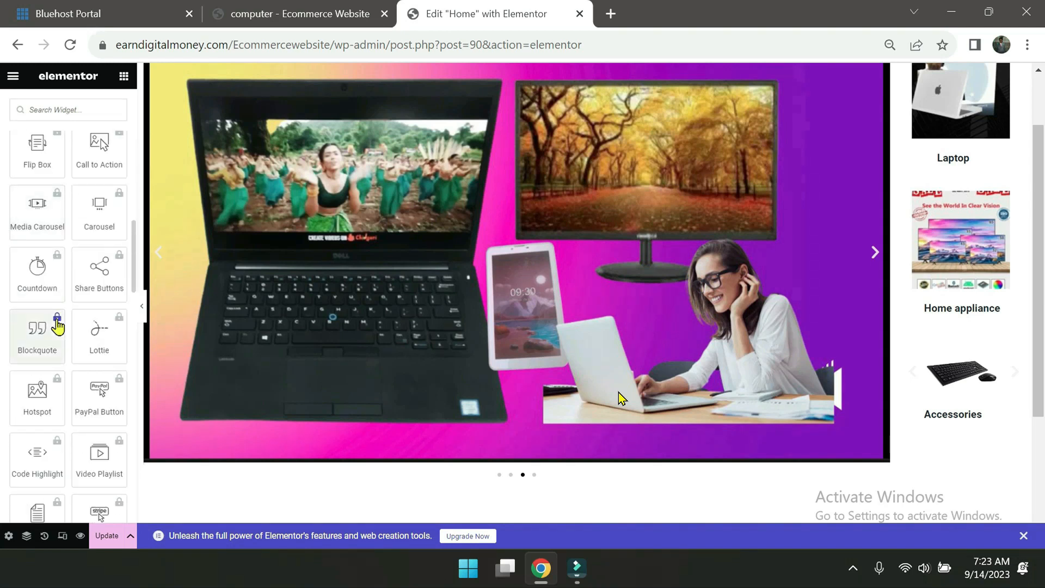
scroll(57, 326, down, 2)
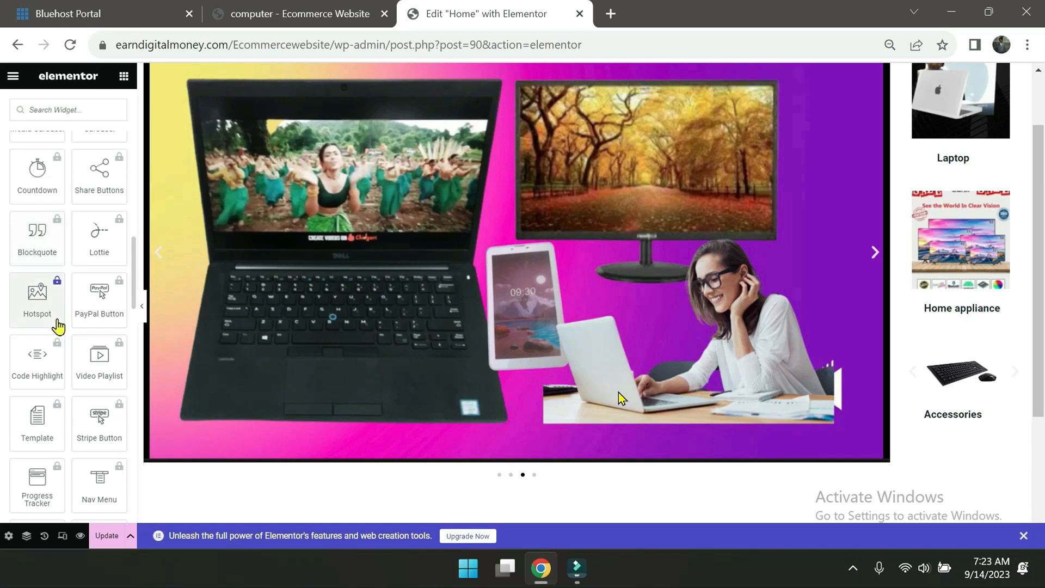
scroll(493, 322, down, 3)
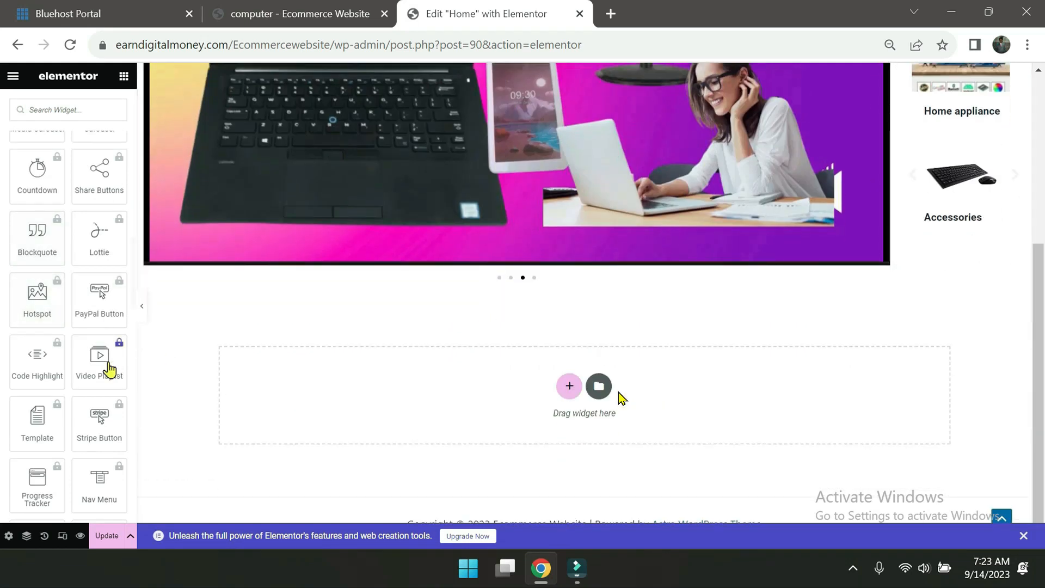
scroll(73, 349, down, 3)
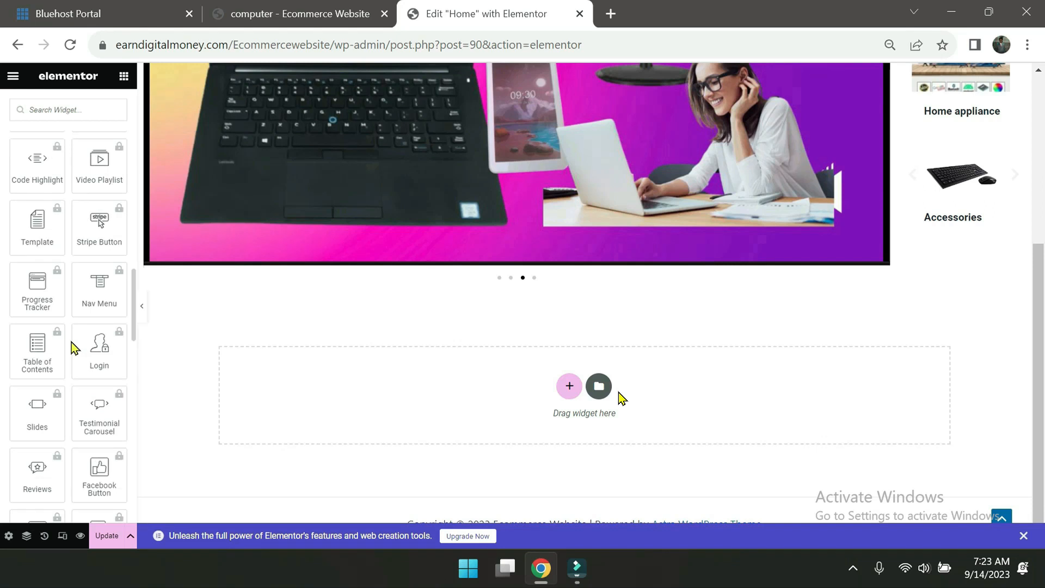
scroll(74, 348, down, 3)
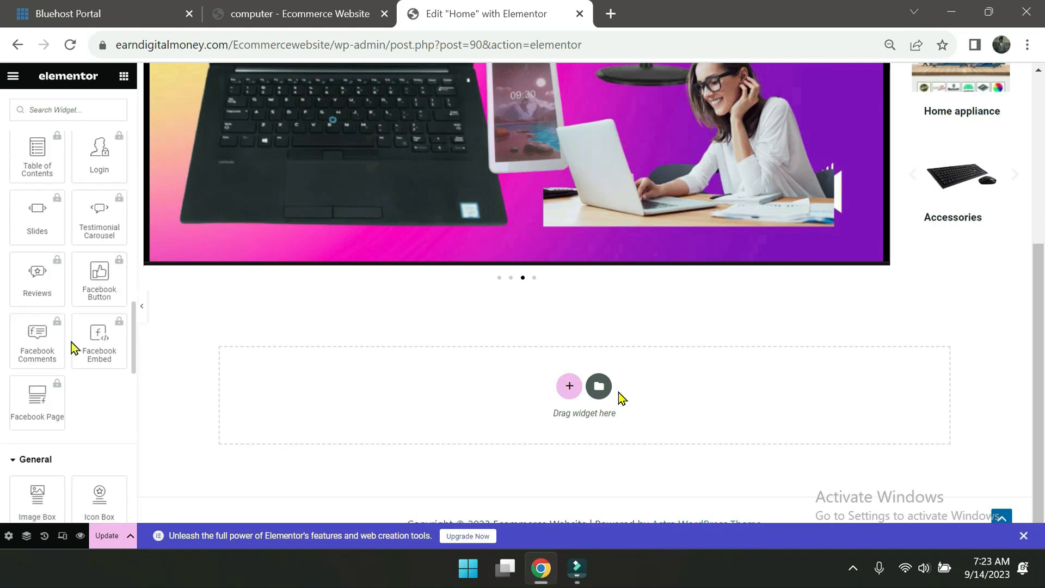
scroll(72, 343, down, 6)
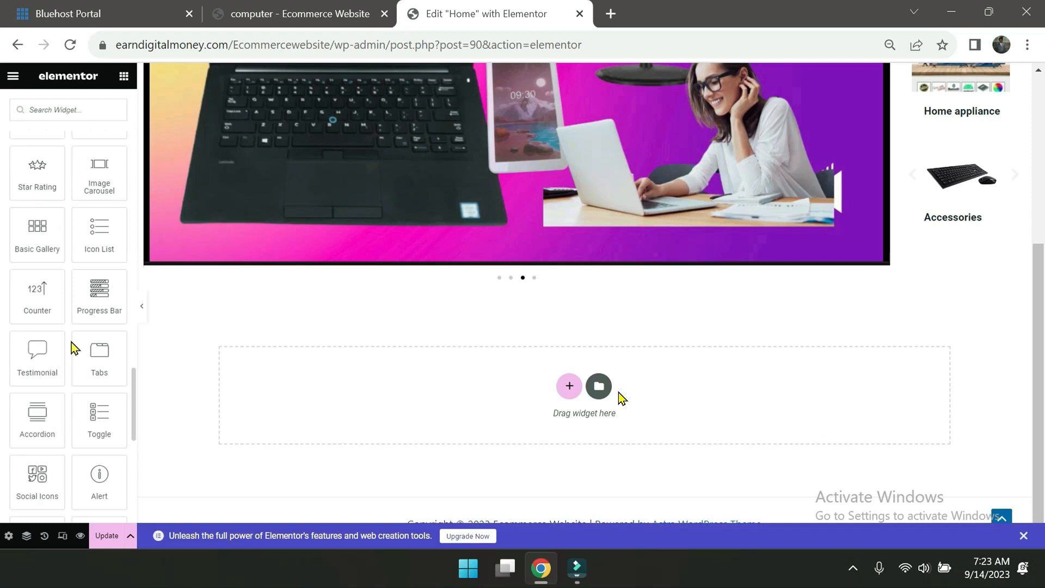
scroll(75, 349, down, 3)
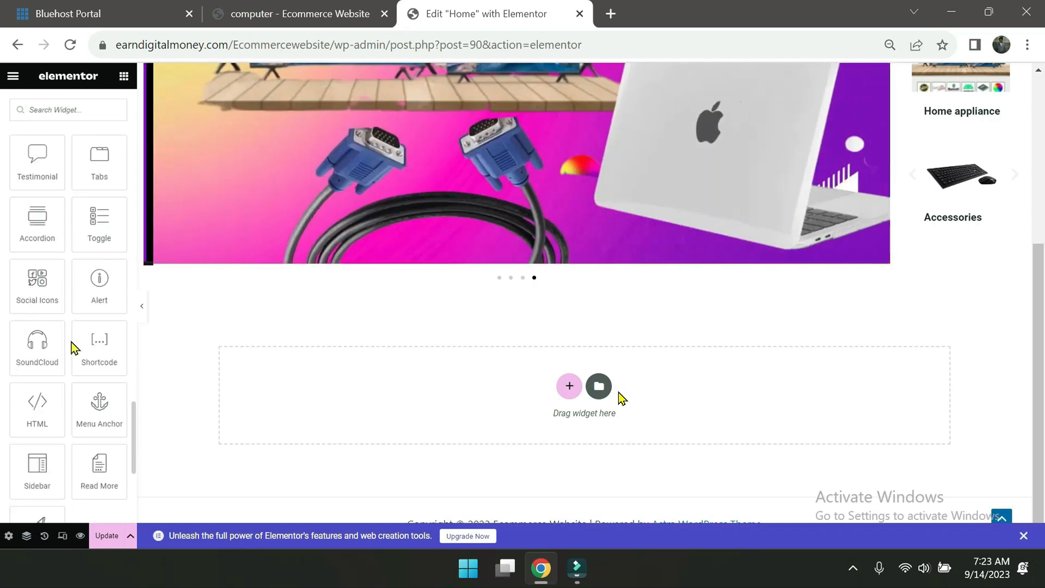
scroll(75, 349, down, 3)
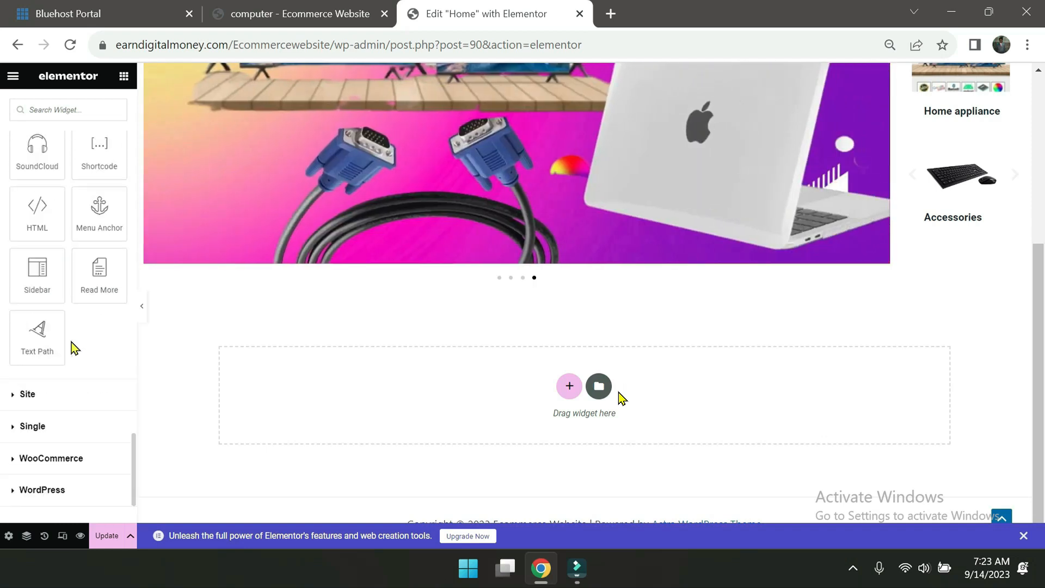
scroll(74, 348, down, 2)
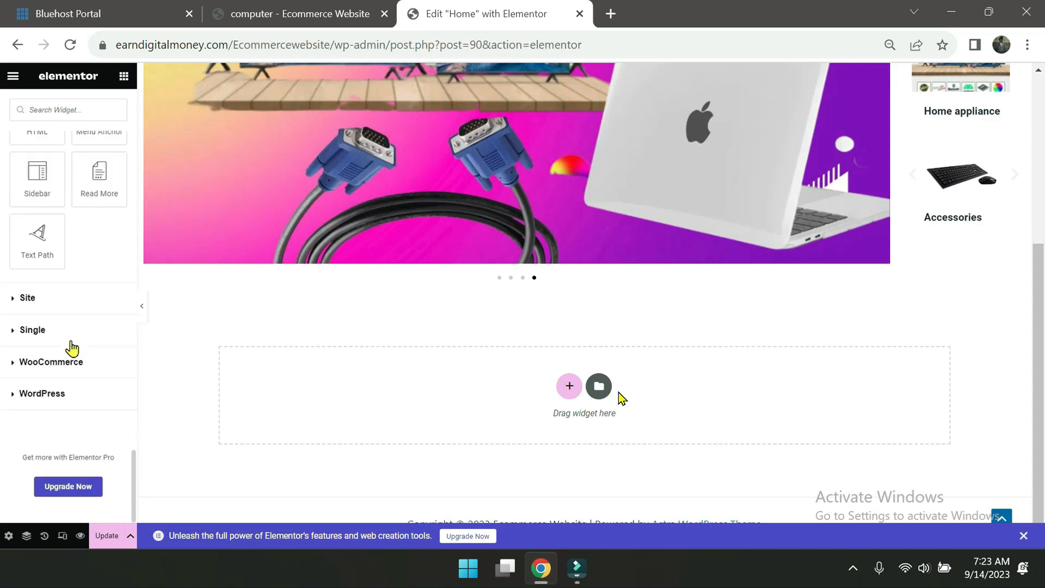
scroll(74, 348, up, 3)
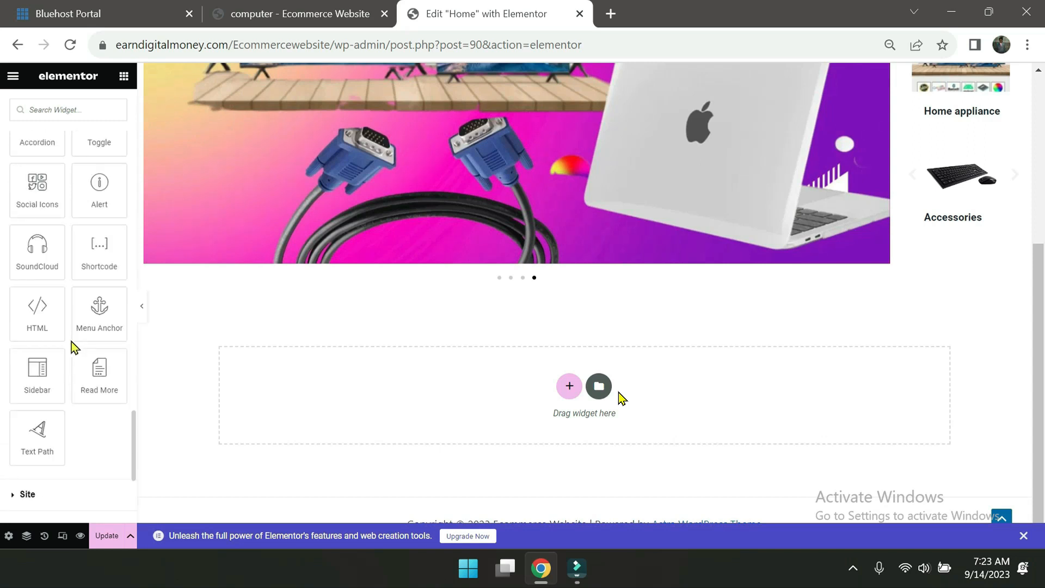
scroll(72, 344, up, 2)
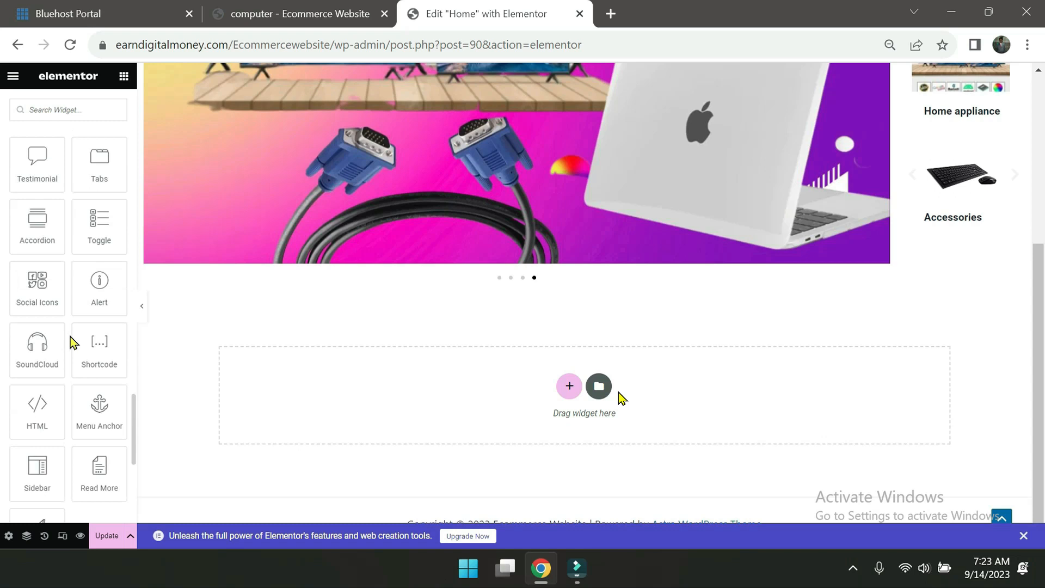
scroll(73, 342, down, 2)
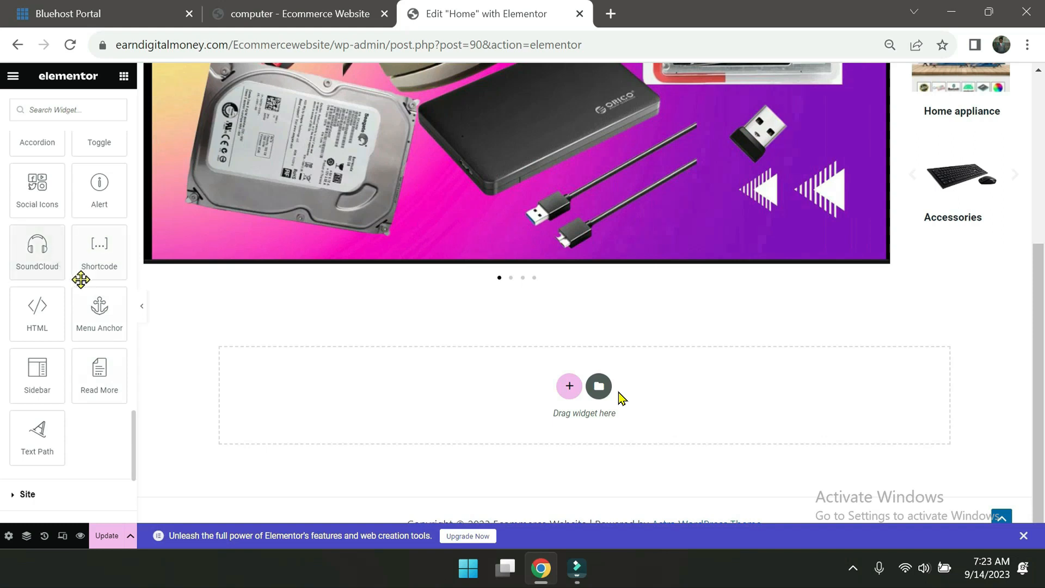
drag(102, 248, 490, 279)
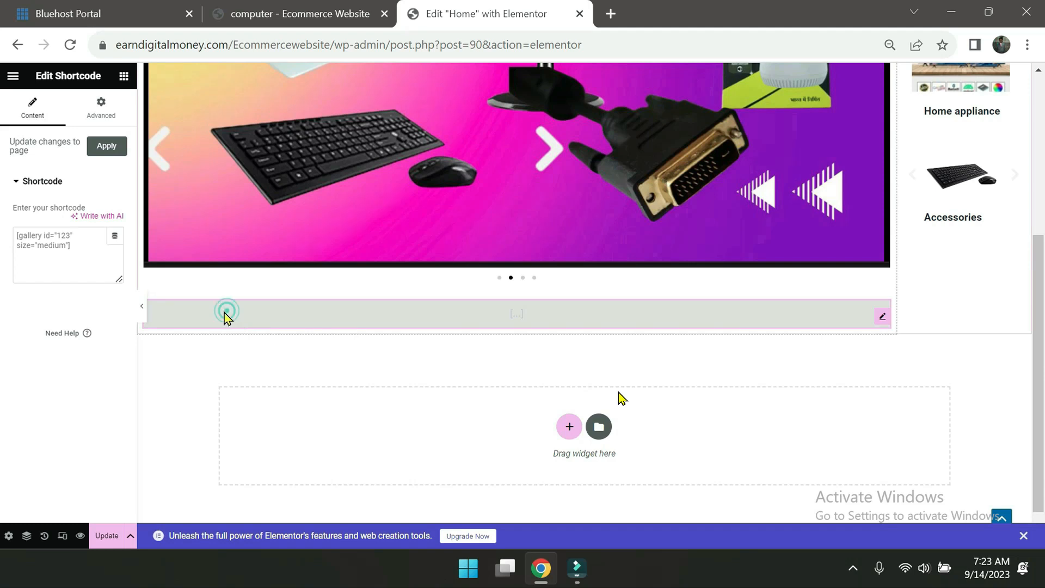
Enter [products] as the widget's shortcode, update the Home page and reload the editor
click(86, 248)
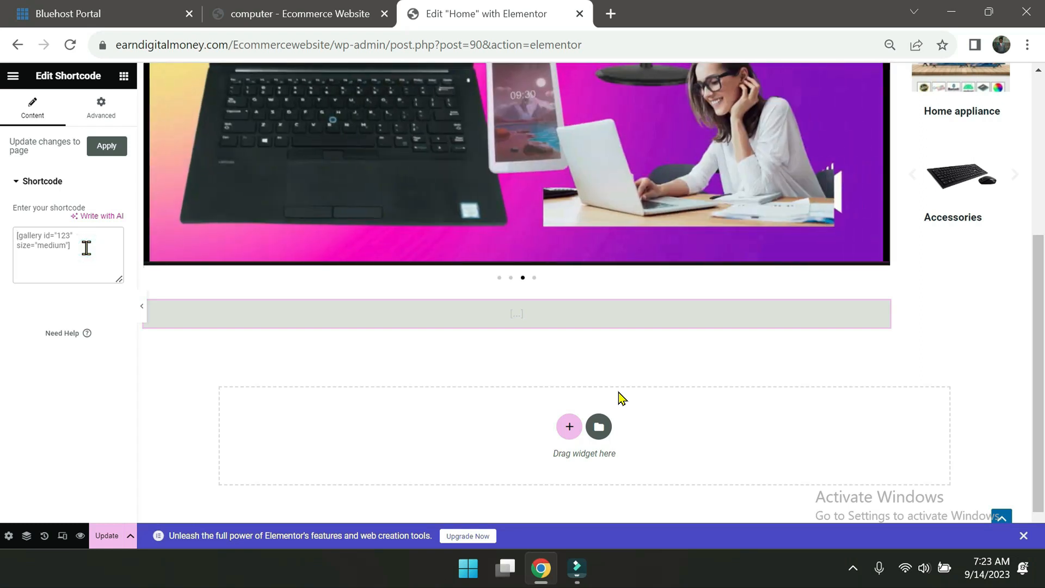
text([)
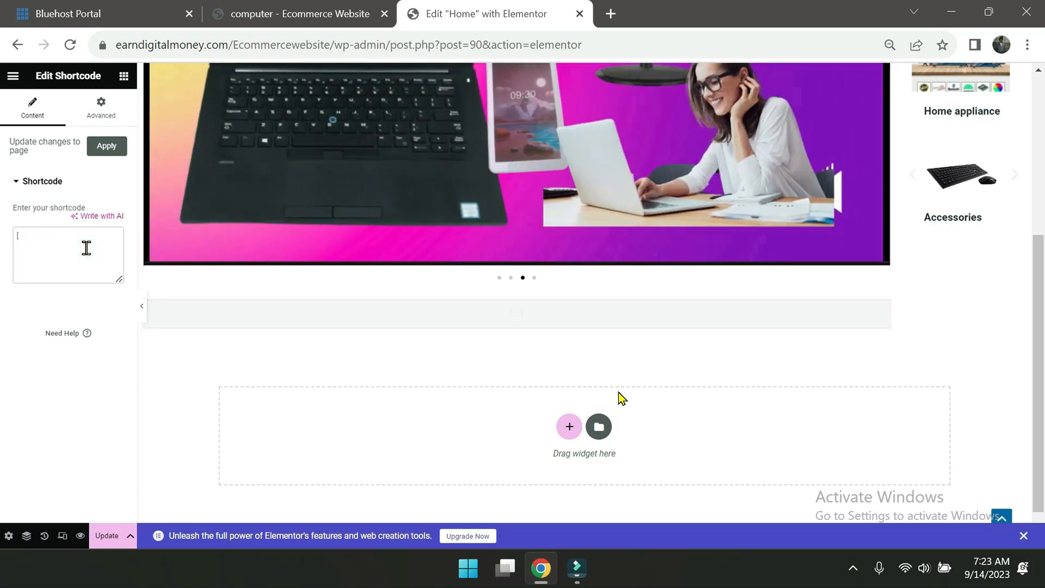
text(produc)
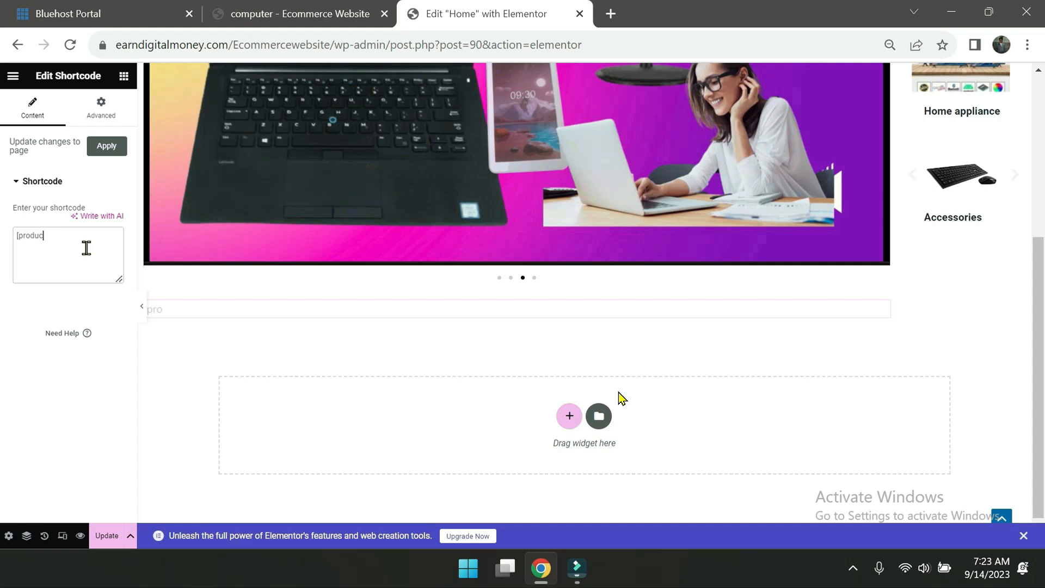
text(ts)
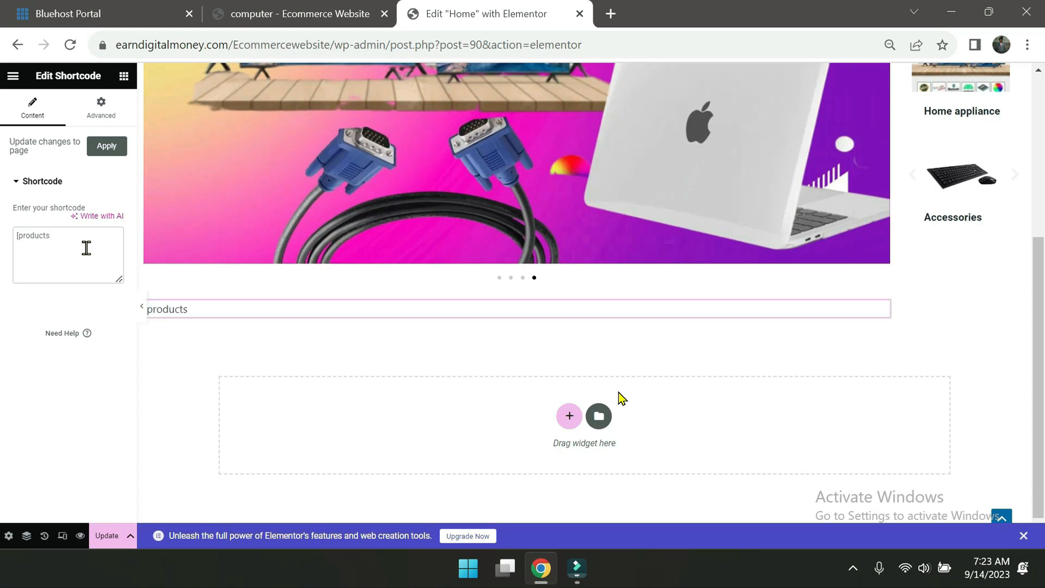
text(])
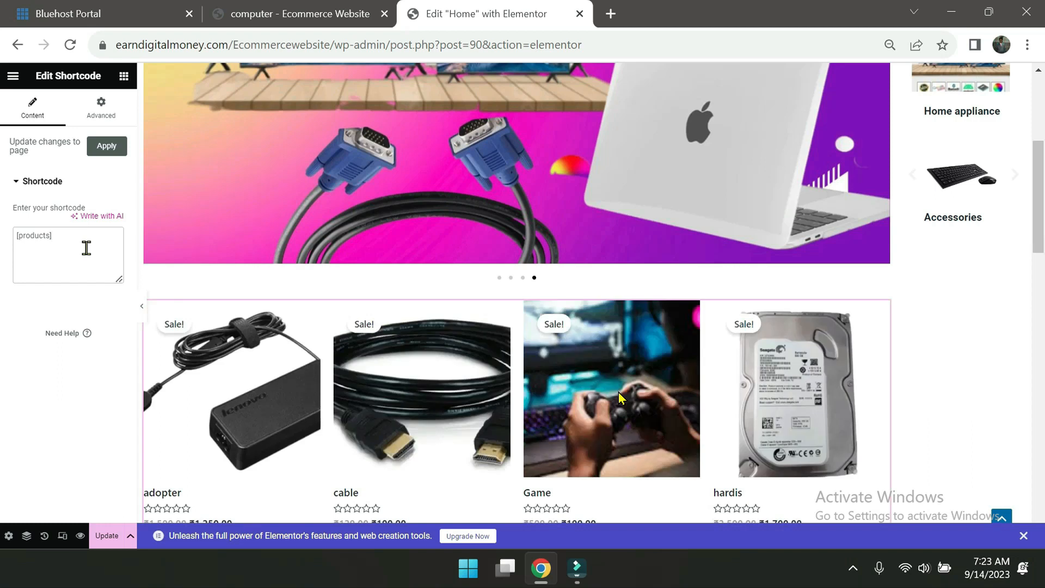
click(123, 536)
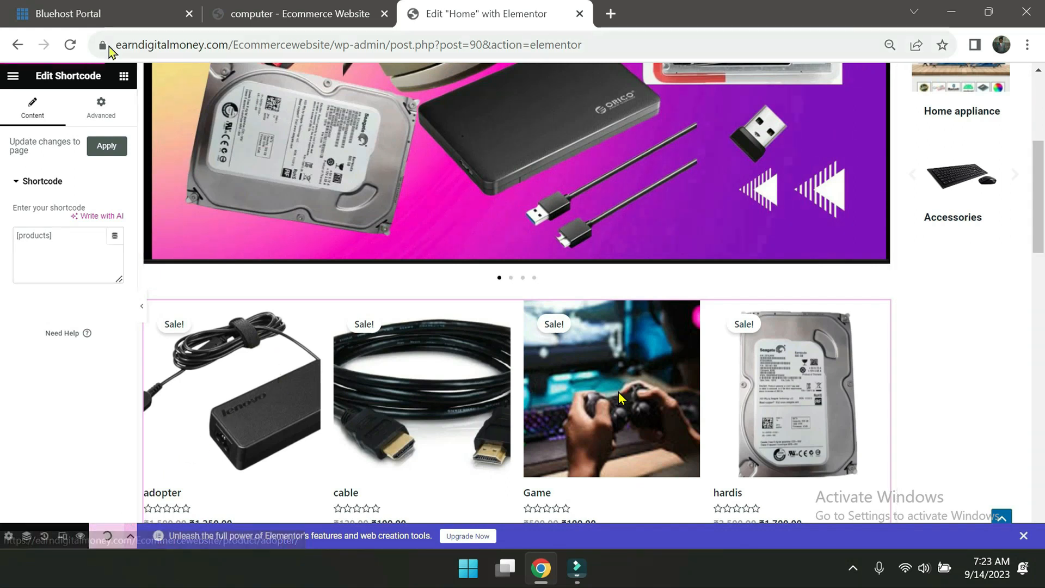
click(68, 46)
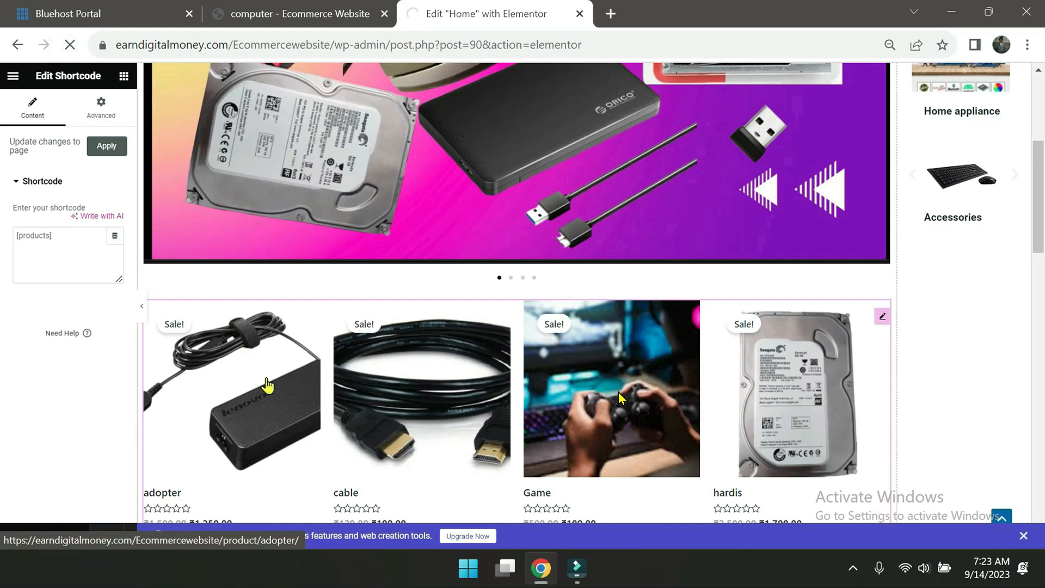
Apply the [products] shortcode below the image slider again and look through the product grid down to its end
scroll(267, 386, down, 5)
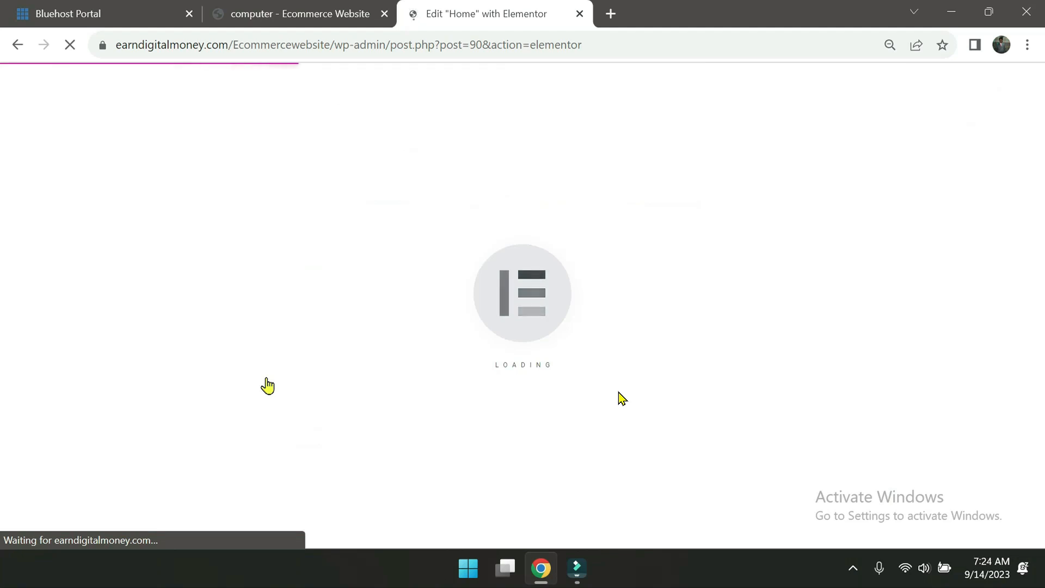
scroll(430, 305, down, 5)
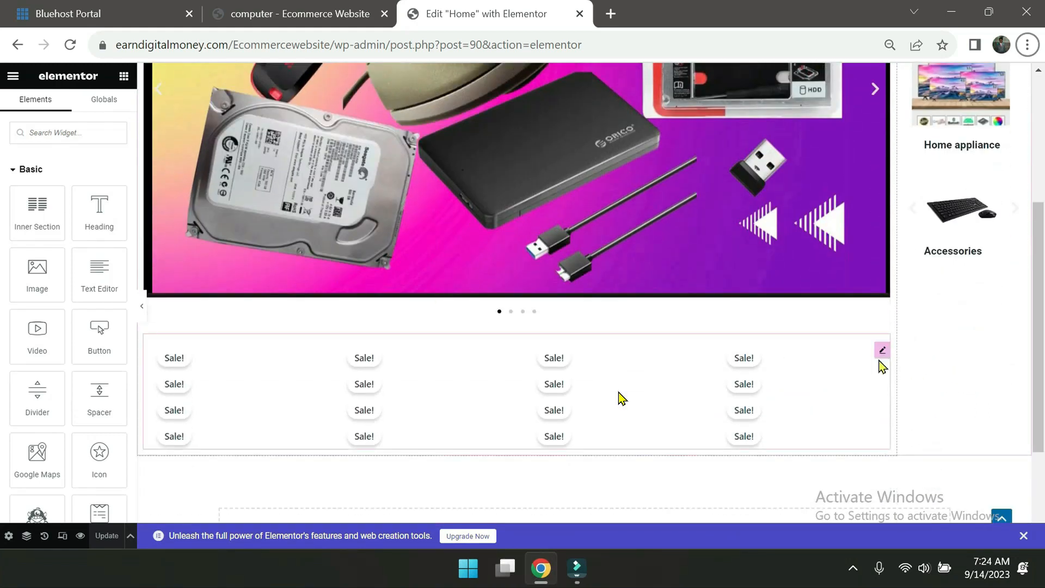
drag(882, 353, 883, 352)
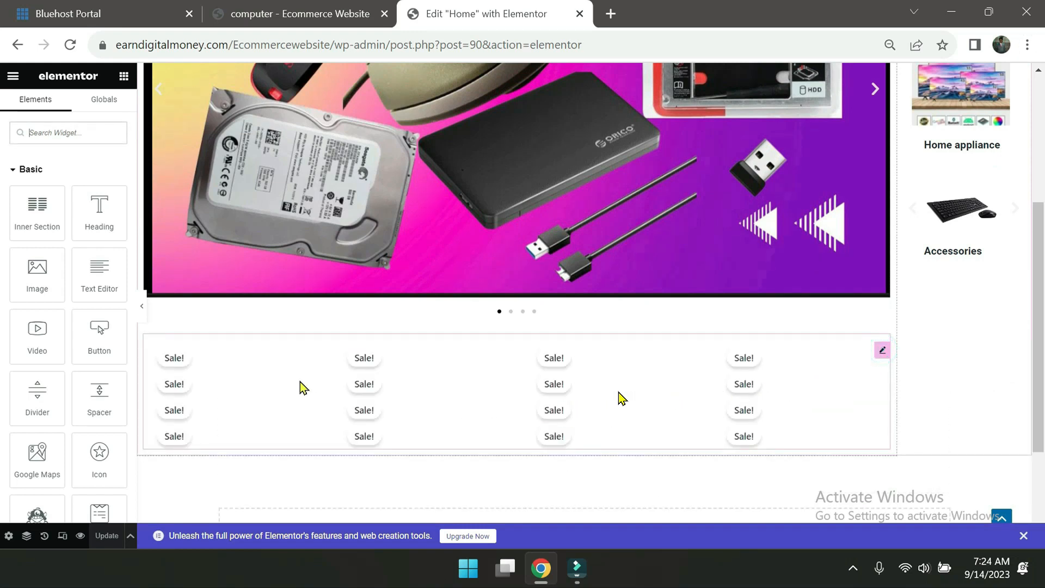
click(883, 351)
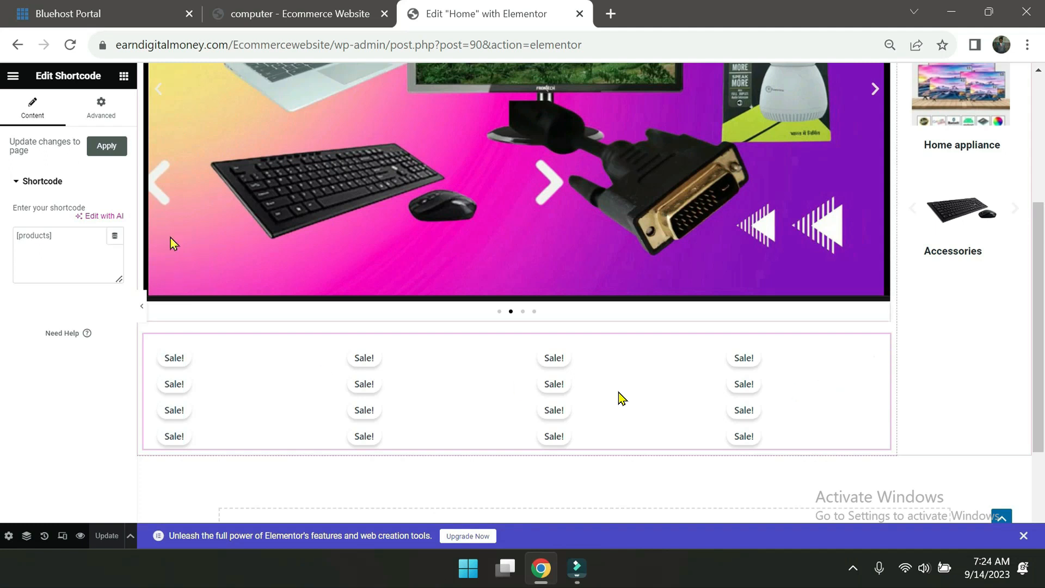
click(101, 157)
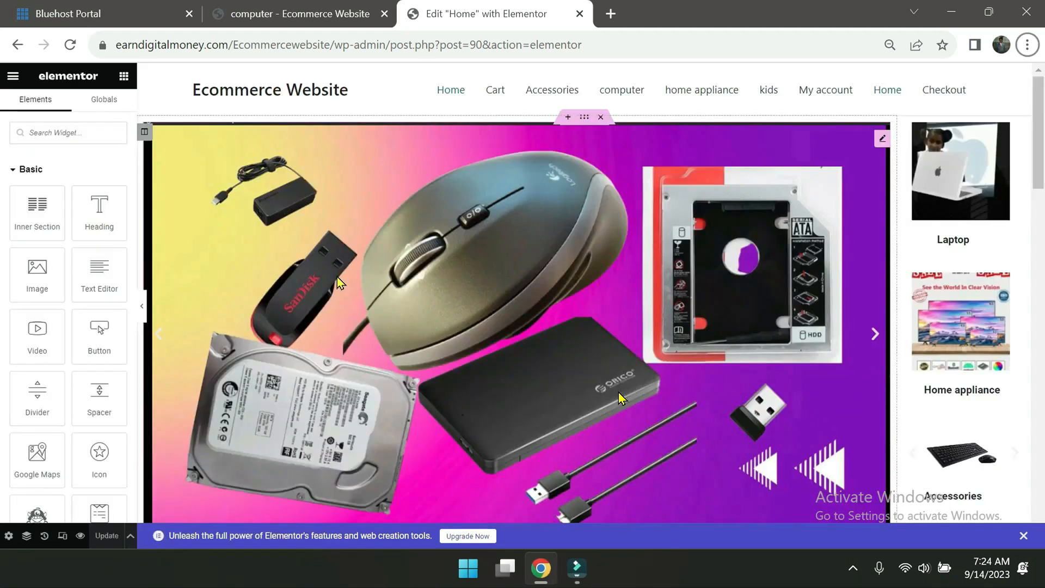
scroll(338, 276, down, 6)
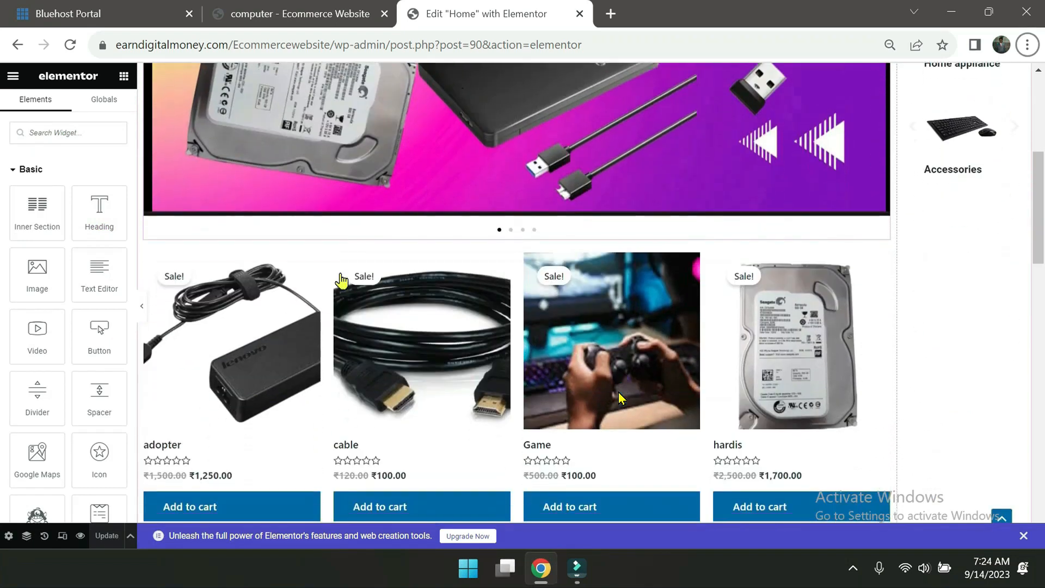
scroll(341, 280, down, 7)
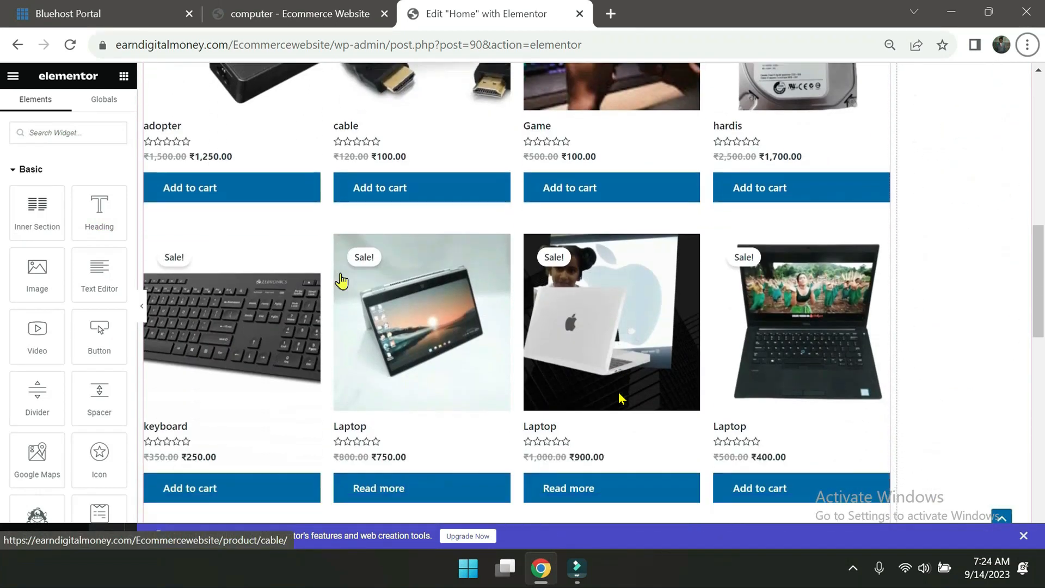
scroll(342, 280, down, 5)
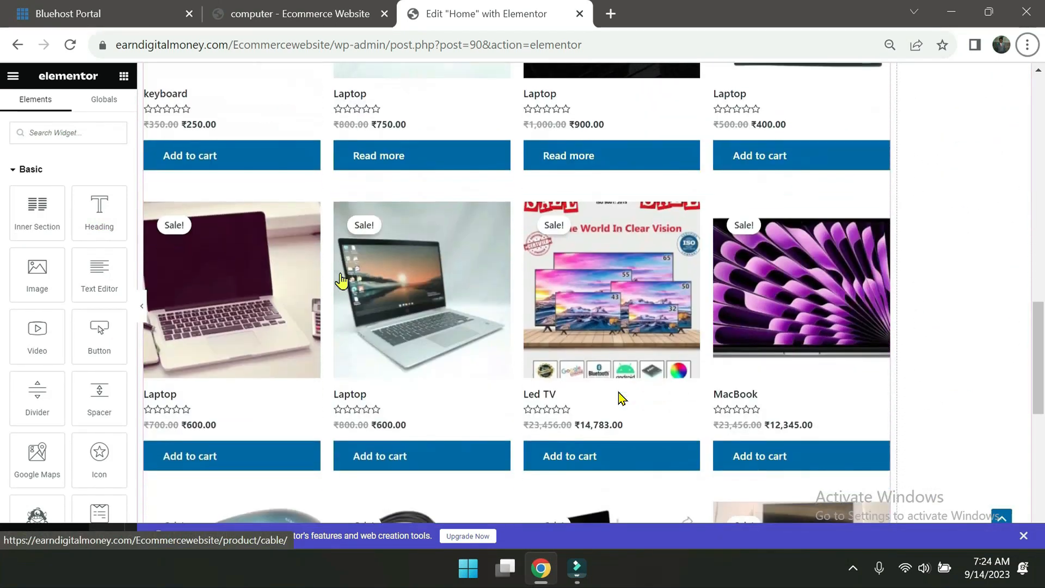
scroll(342, 280, down, 3)
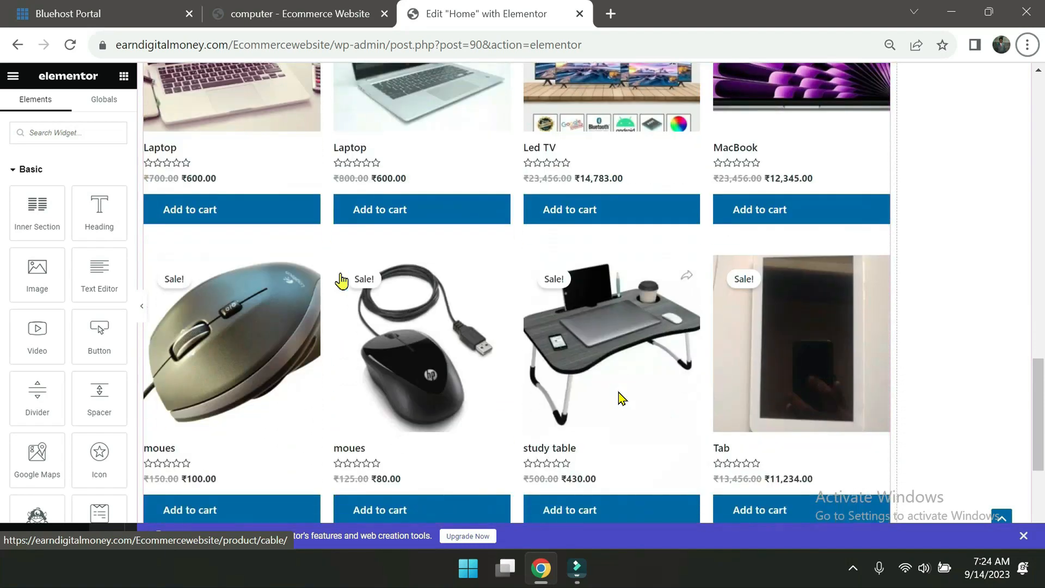
scroll(341, 281, down, 2)
scroll(341, 280, down, 4)
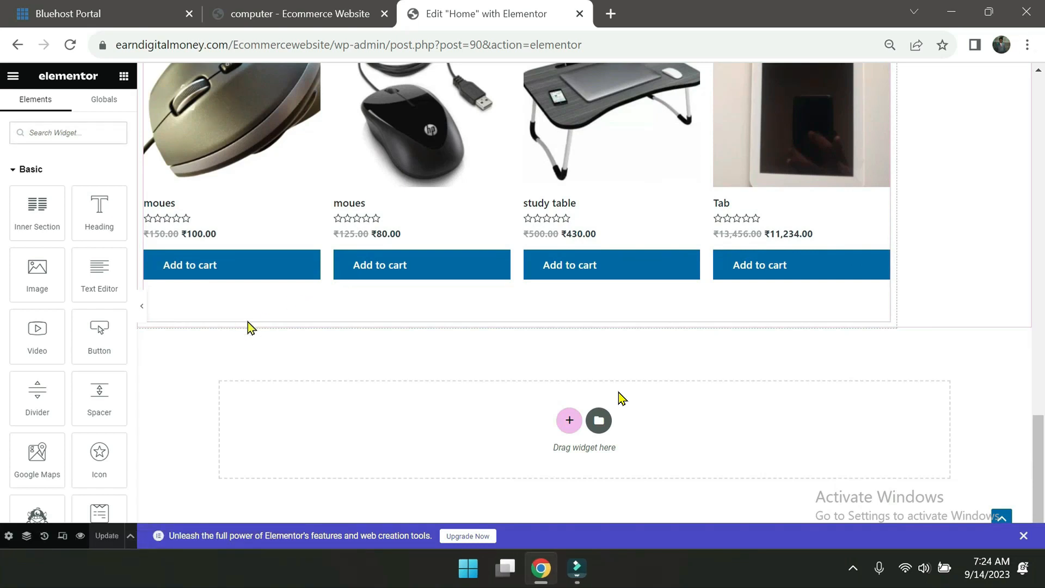
Change the product grid's shortcode to [products category="computer"] so it lists only the computer category
click(247, 303)
click(246, 305)
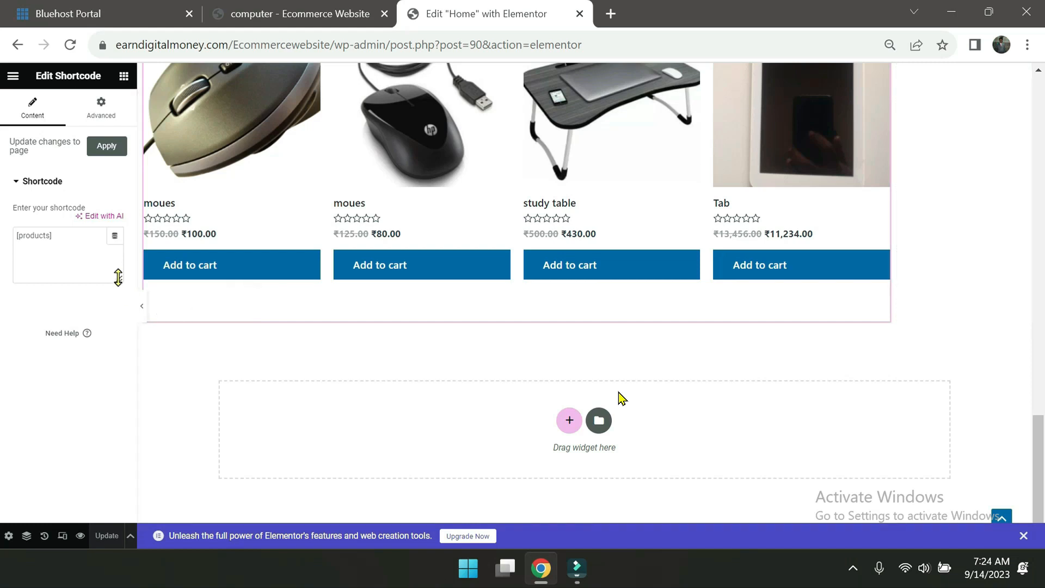
click(71, 246)
click(69, 246)
key(BackSpace)
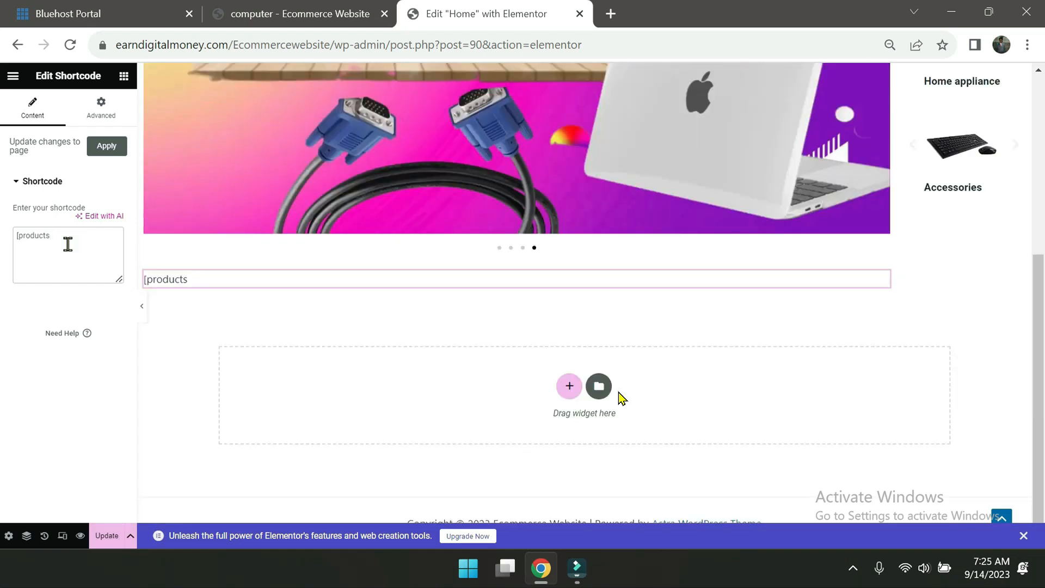
text(ca)
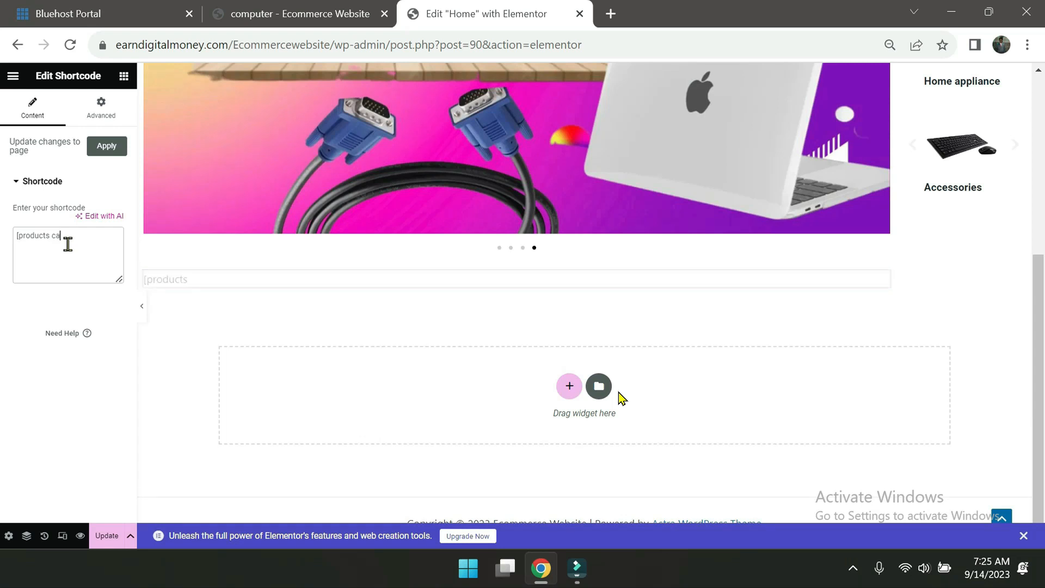
text(t)
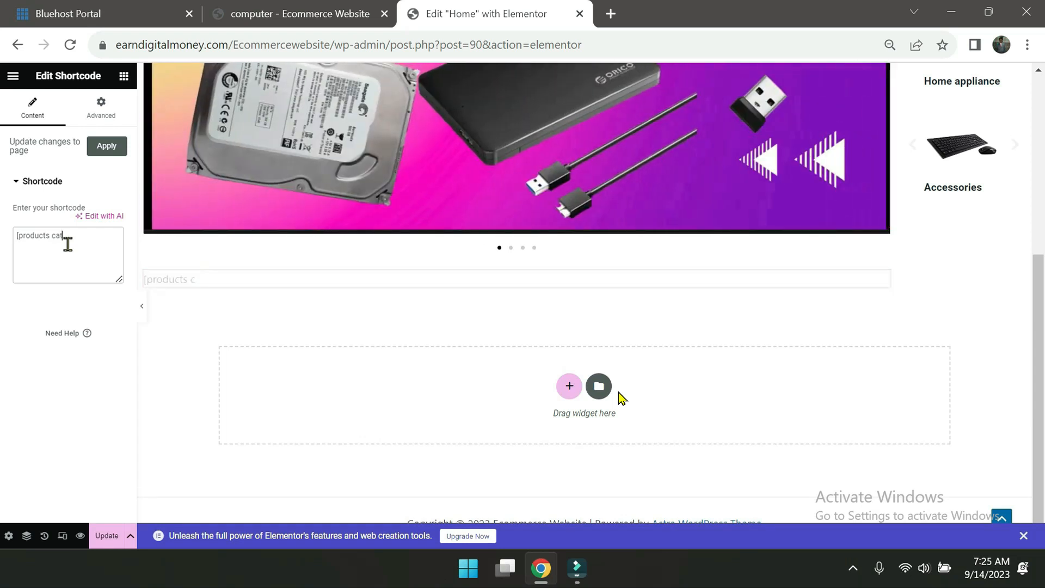
text(egory)
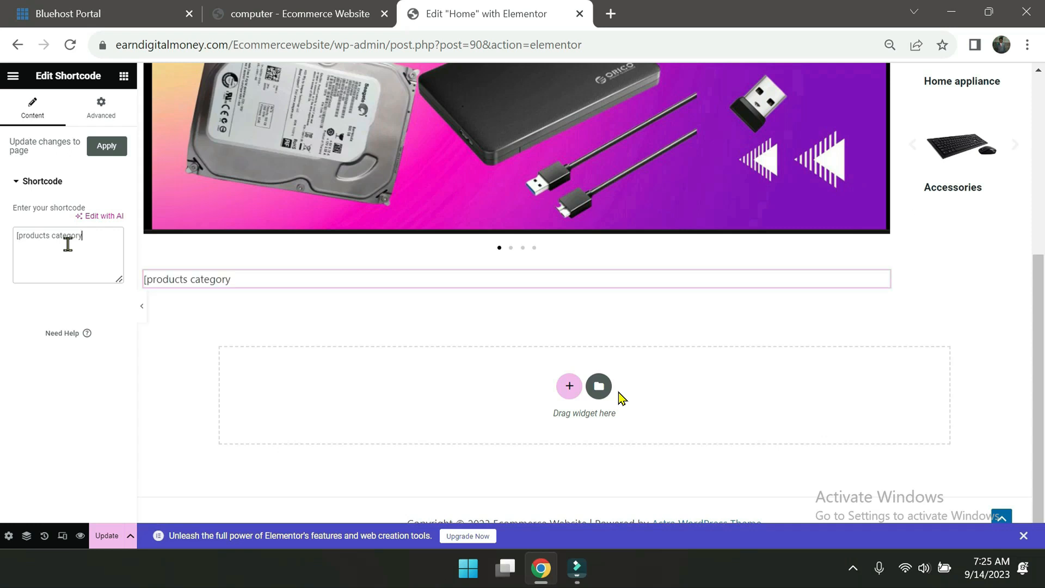
text(=)
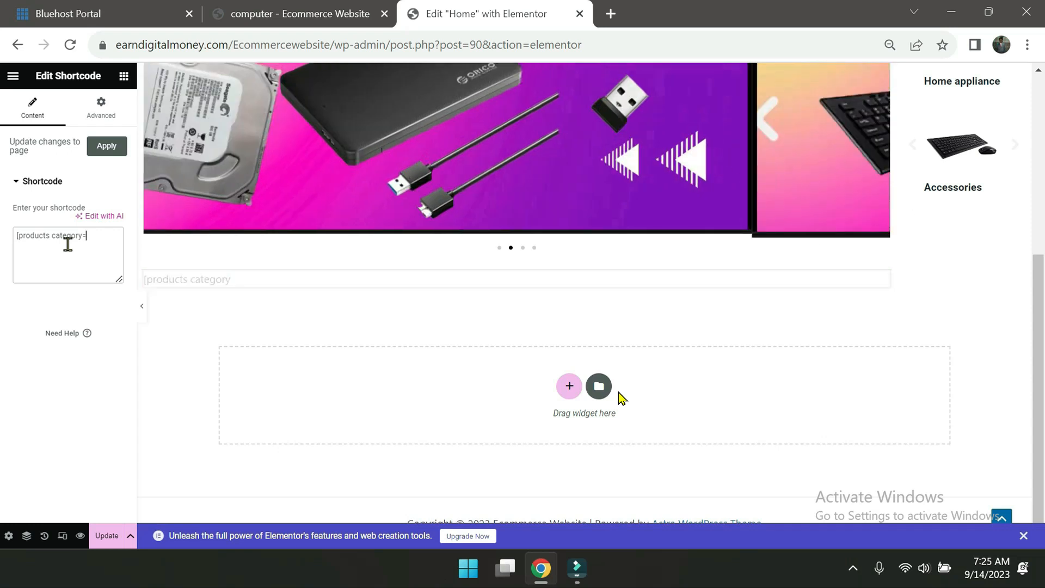
text(")
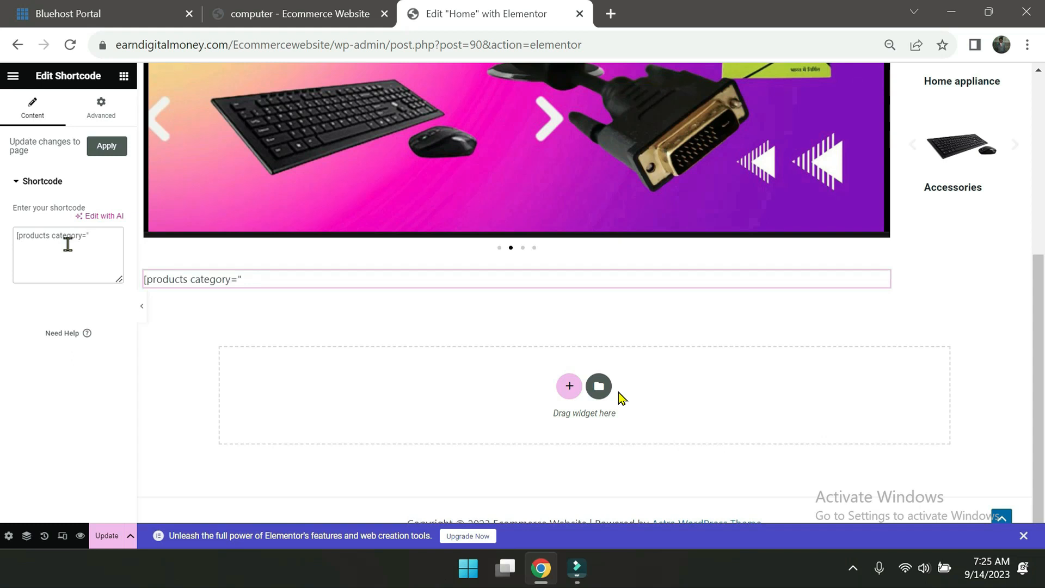
text(c)
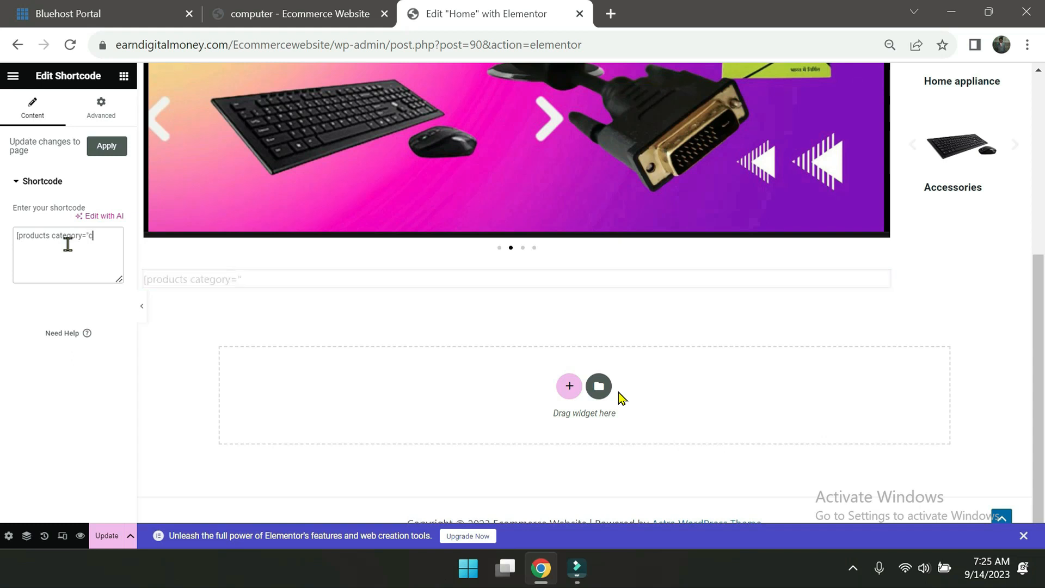
text(ompu)
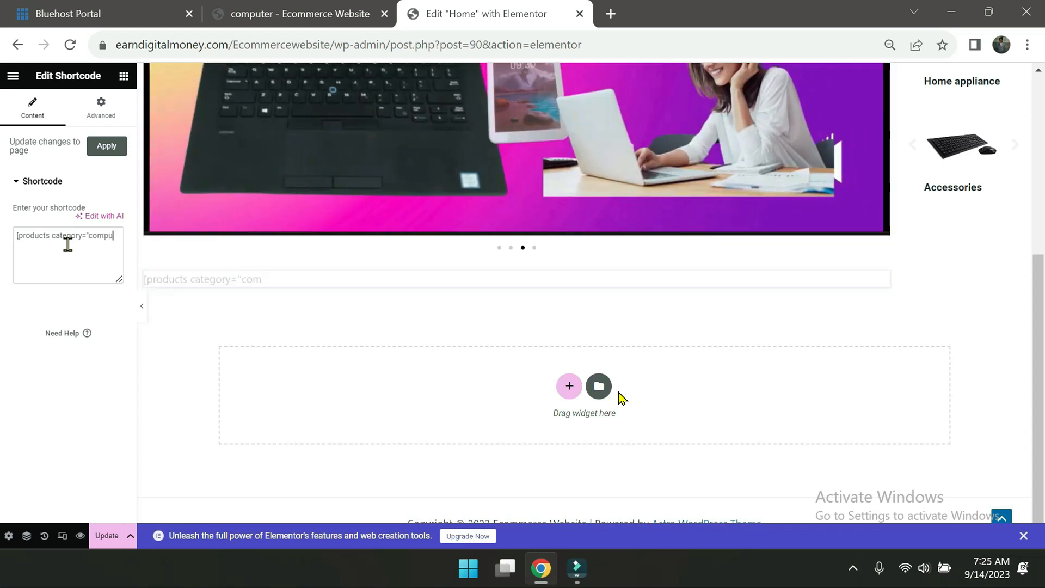
text(ter)
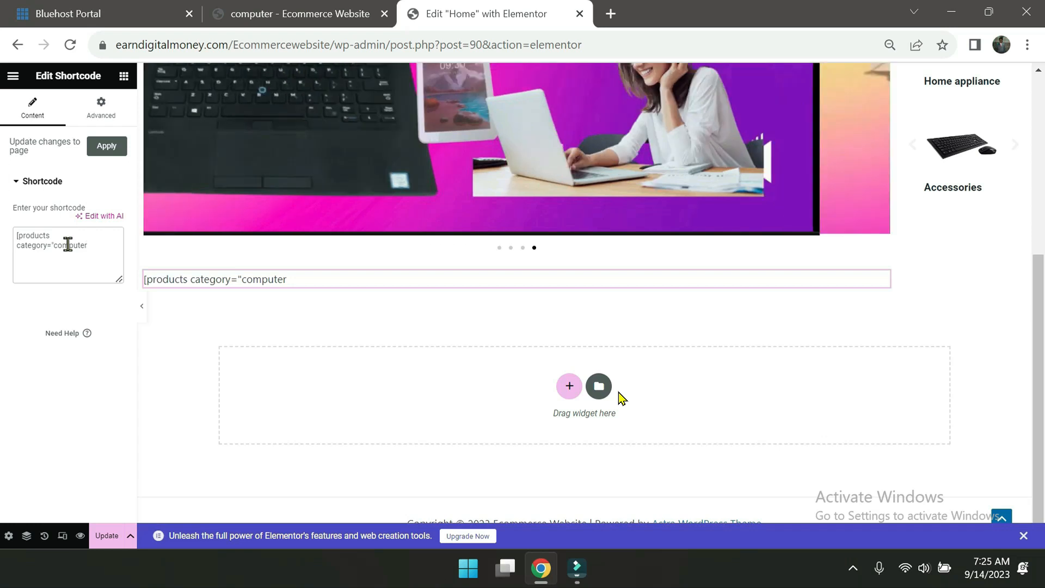
text(")
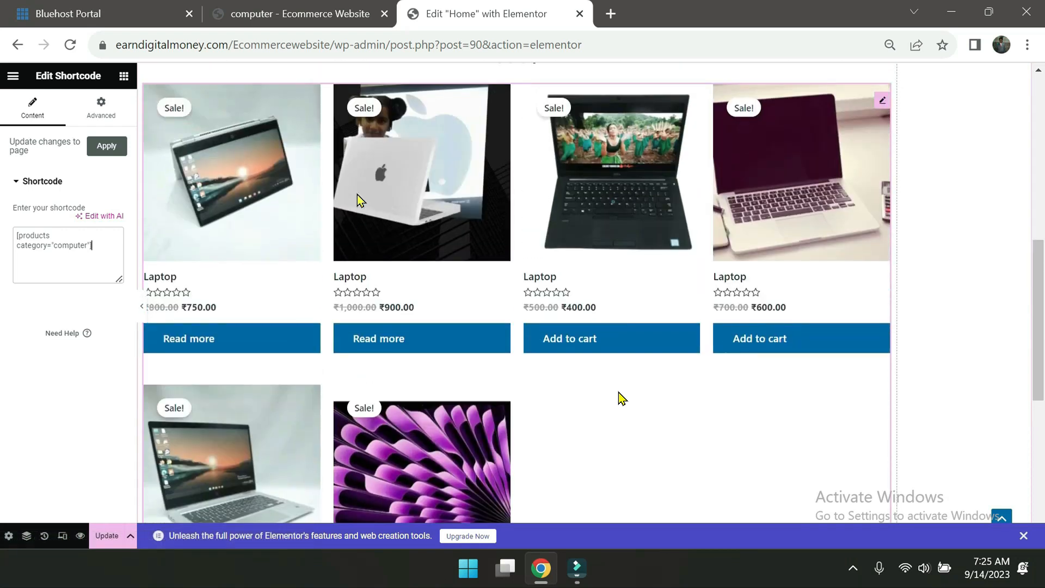
Look over the computer products below the image slider and update the Home page
scroll(622, 399, up, 2)
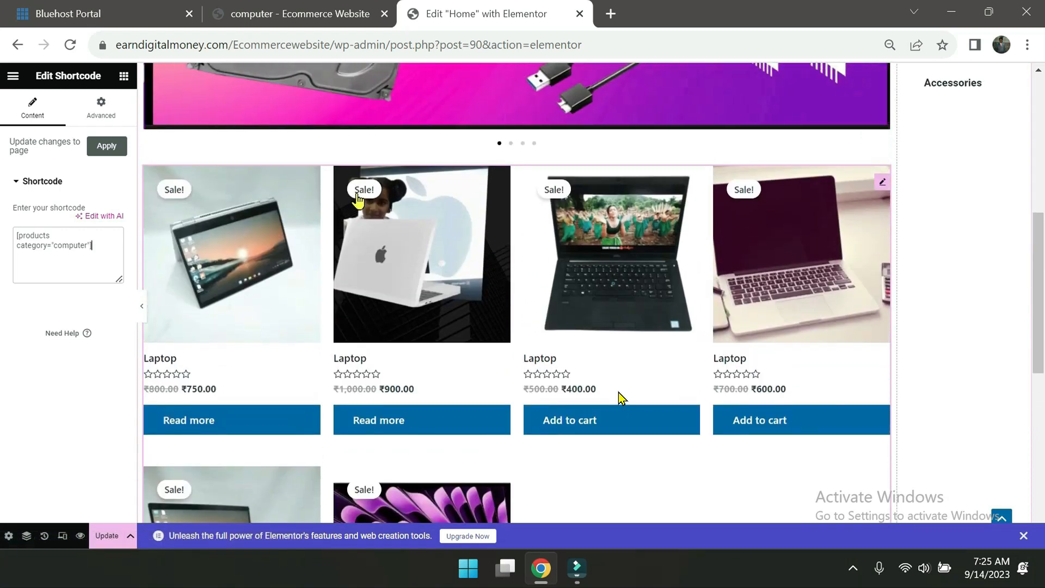
scroll(622, 398, down, 2)
scroll(622, 399, up, 4)
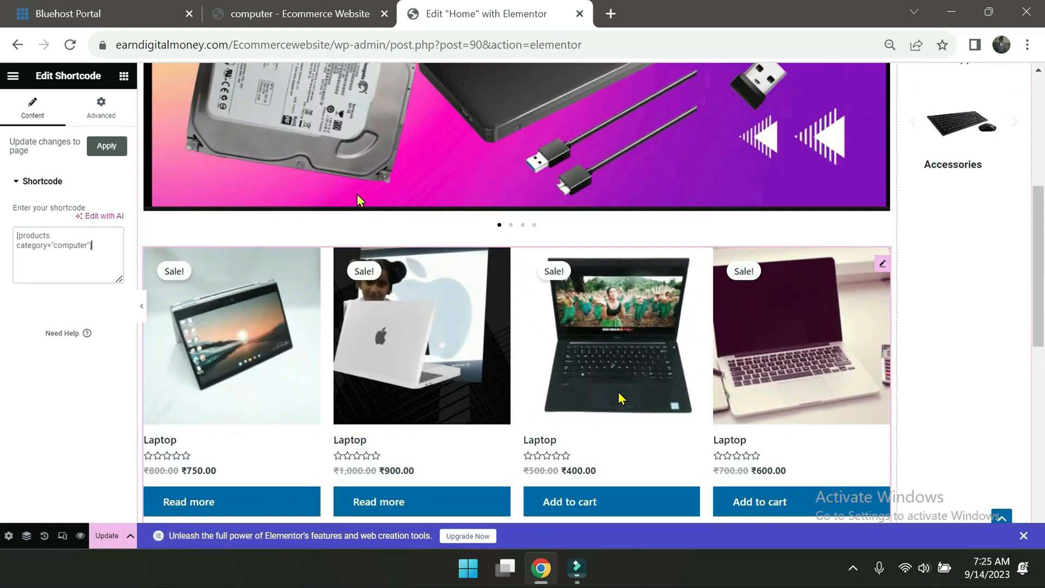
scroll(621, 398, up, 8)
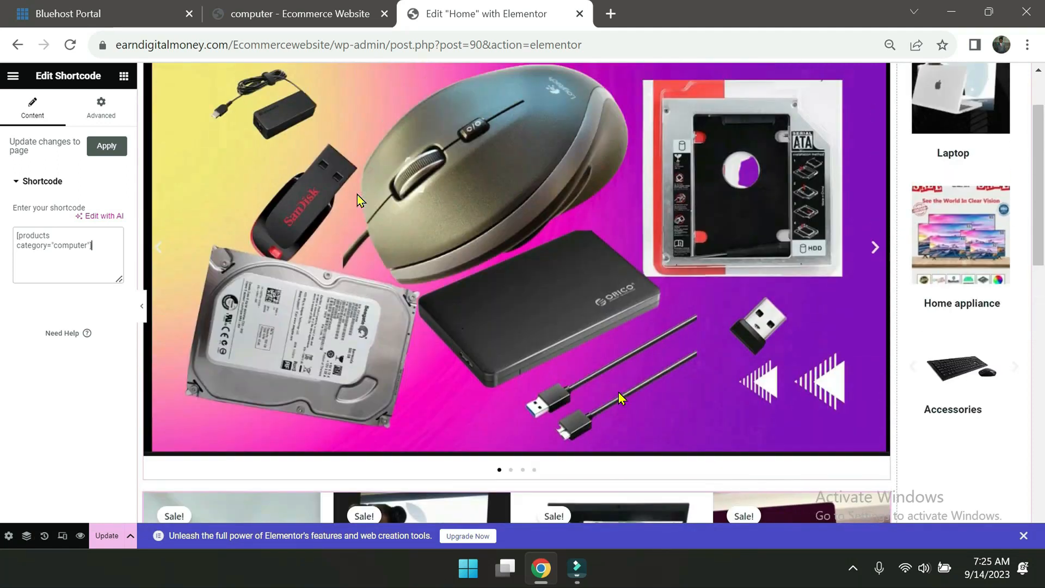
scroll(622, 398, down, 18)
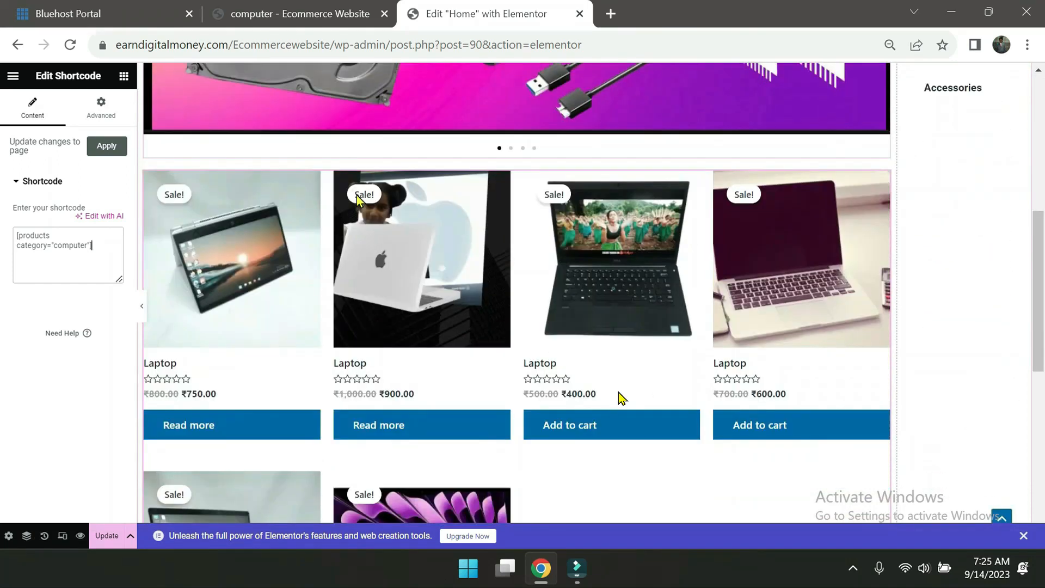
scroll(622, 398, down, 3)
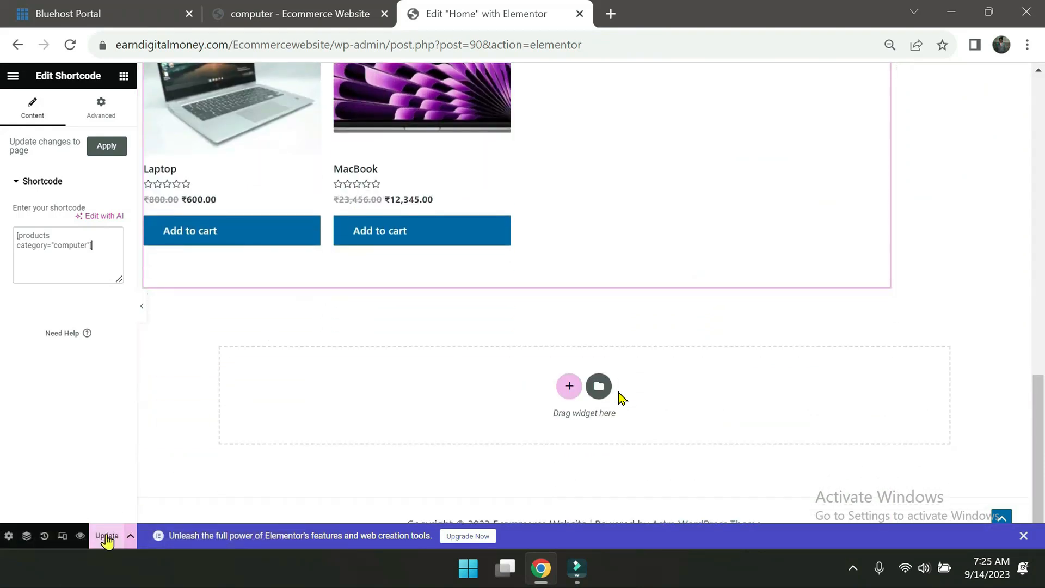
click(107, 536)
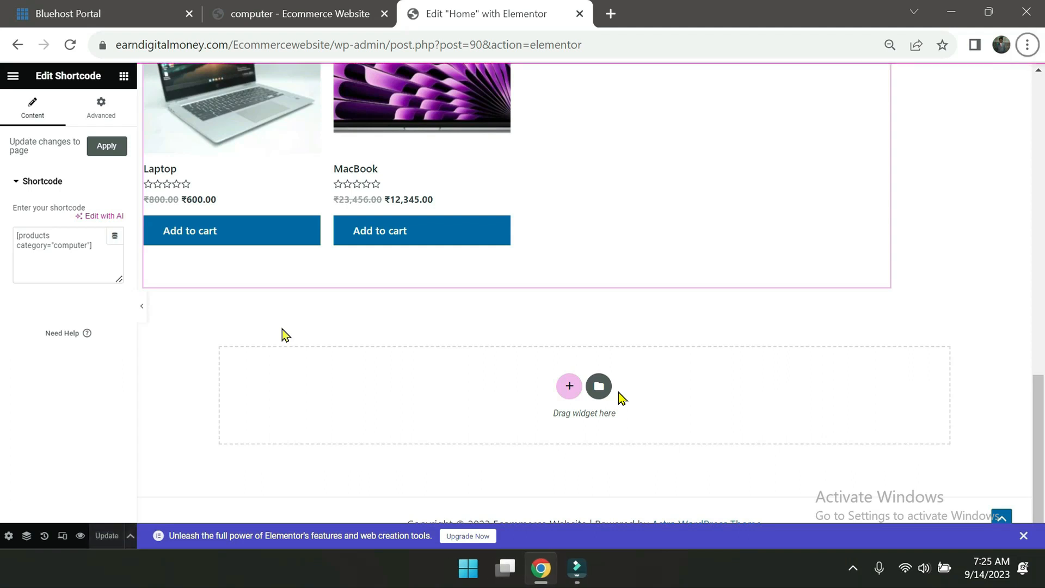
Look over the updated Home page from the computer products up to the site header
scroll(621, 399, up, 5)
scroll(332, 278, up, 3)
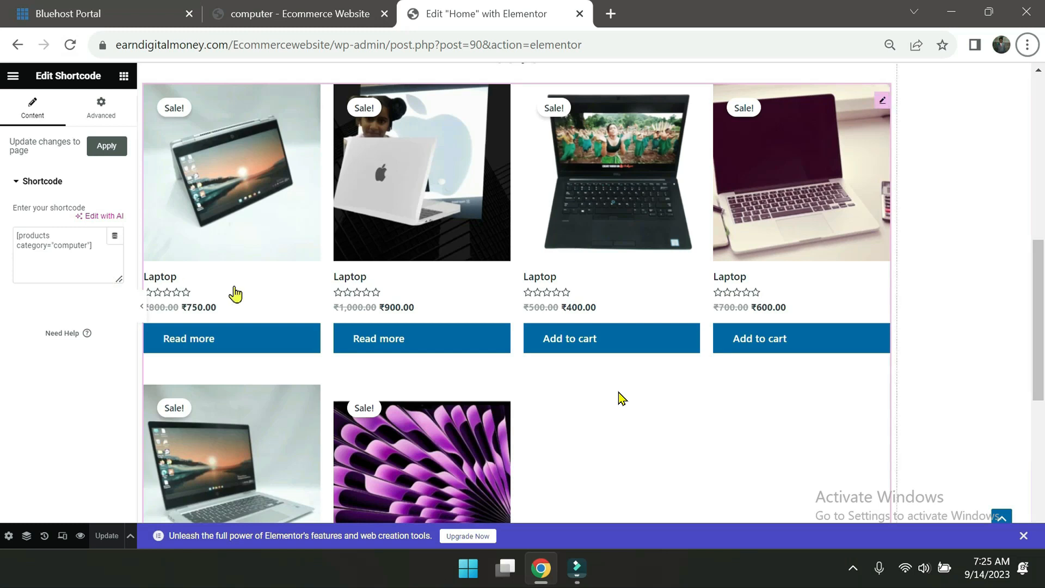
scroll(233, 292, up, 4)
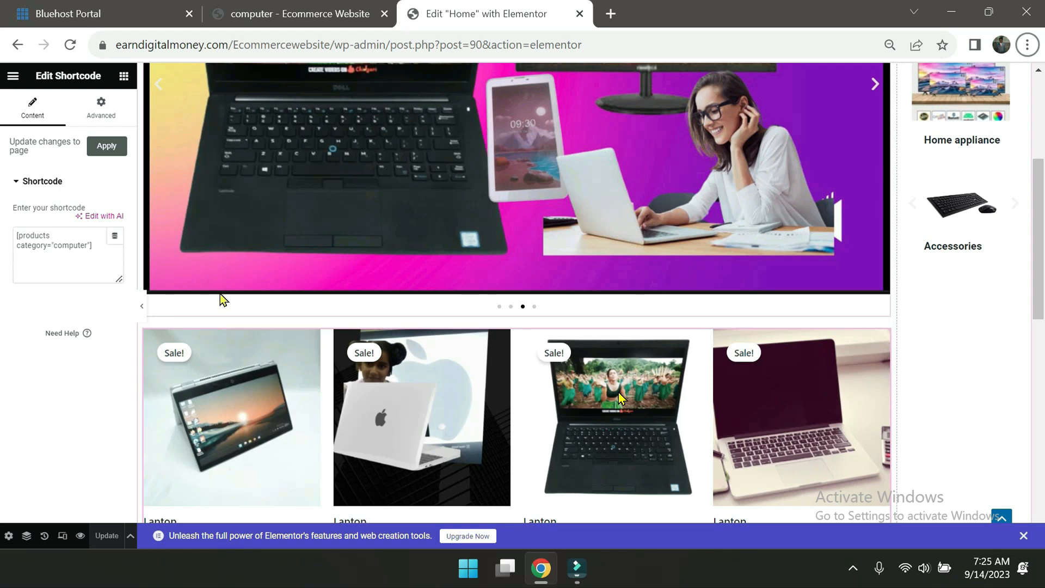
scroll(220, 294, up, 1)
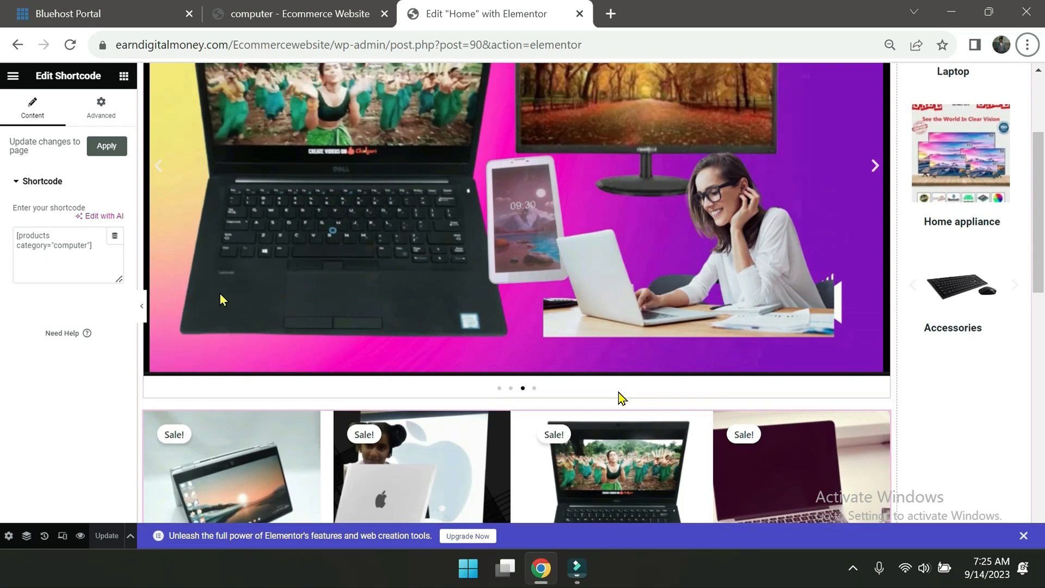
scroll(620, 397, up, 3)
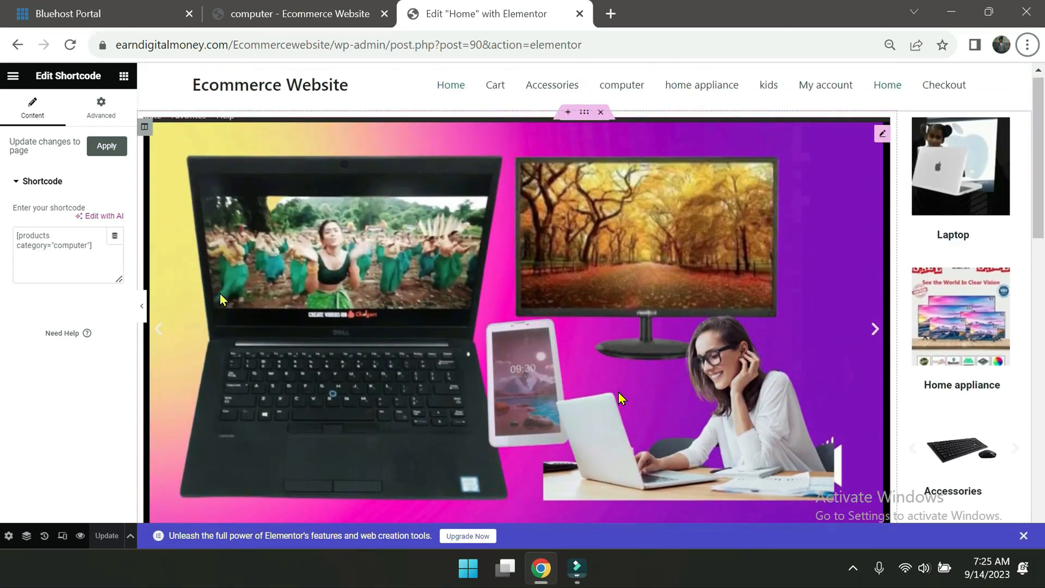
scroll(620, 397, down, 3)
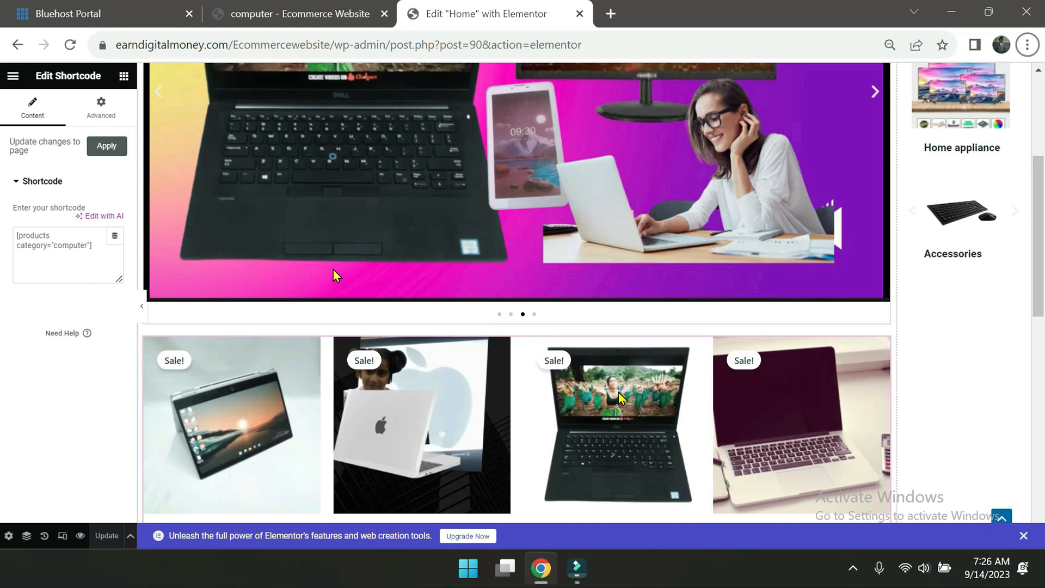
scroll(620, 397, up, 3)
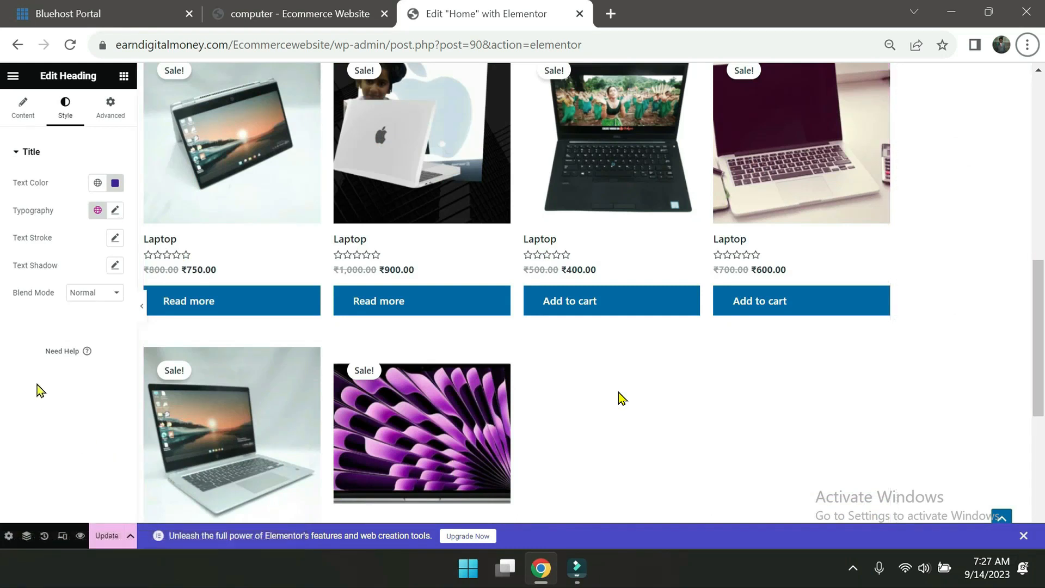
Select the Computer heading and examine its blend mode and typography style options
scroll(285, 341, up, 1)
scroll(285, 340, up, 2)
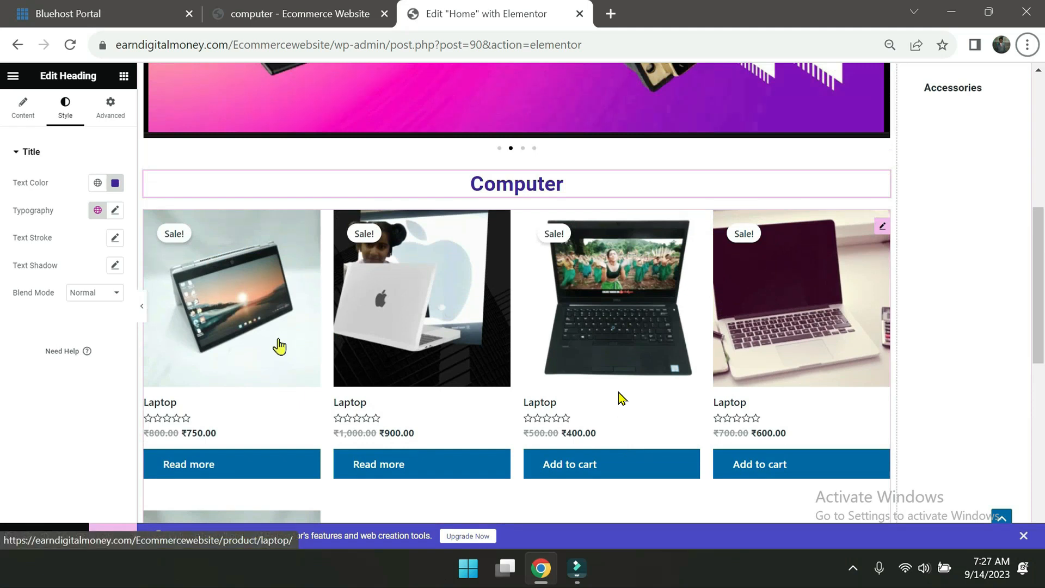
click(197, 182)
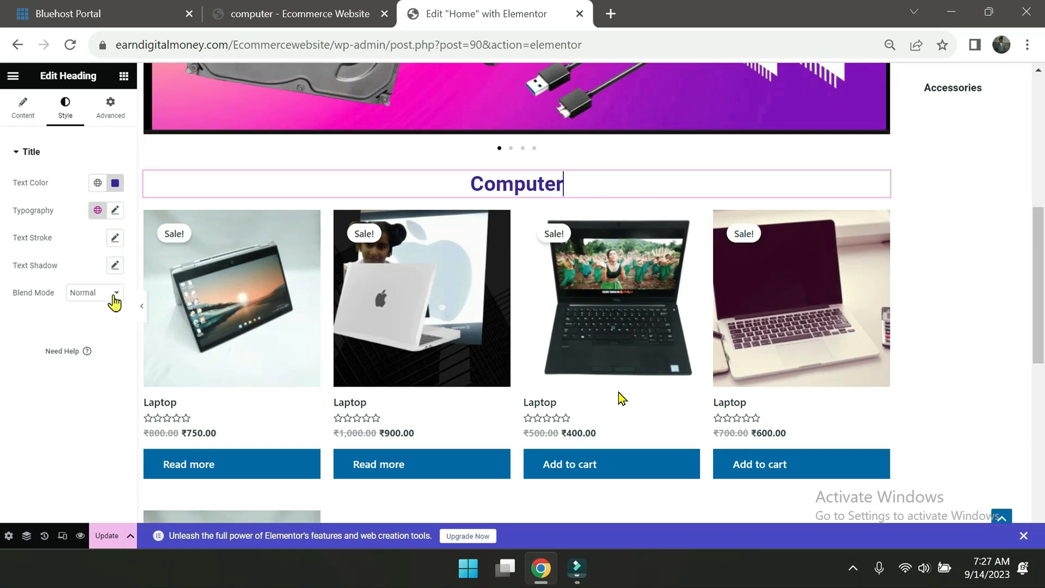
click(115, 297)
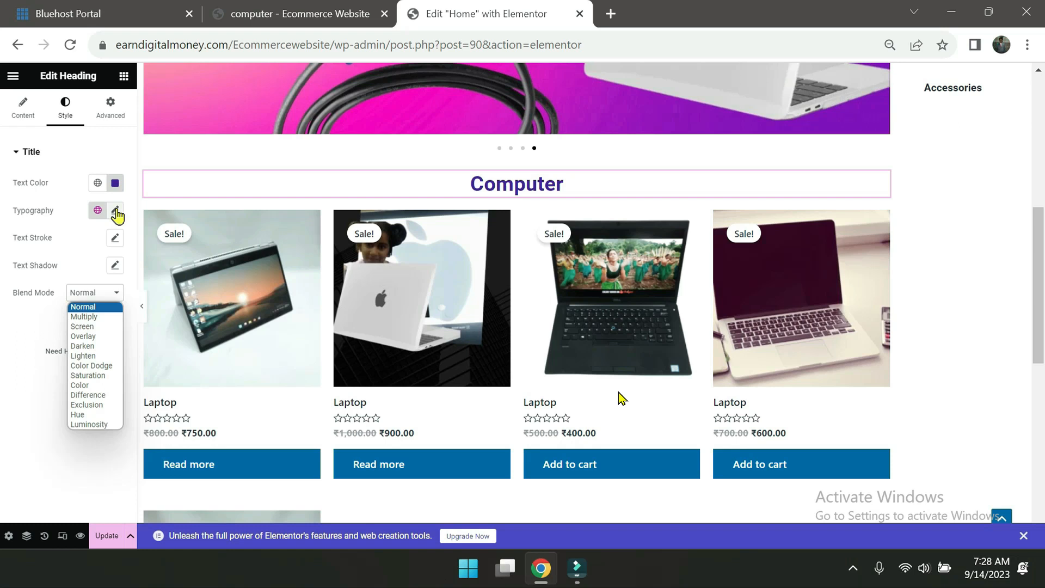
click(117, 216)
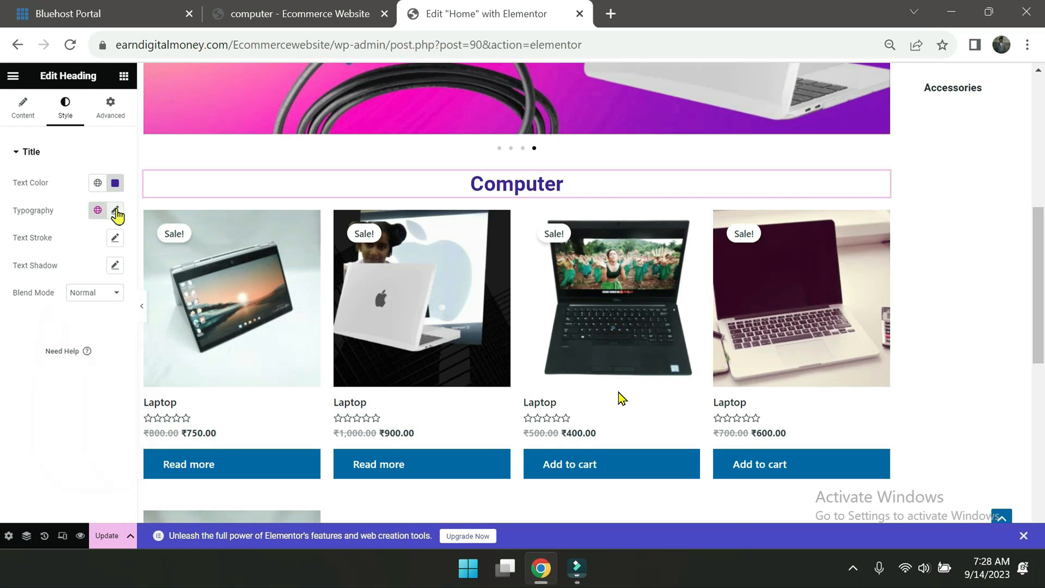
click(116, 212)
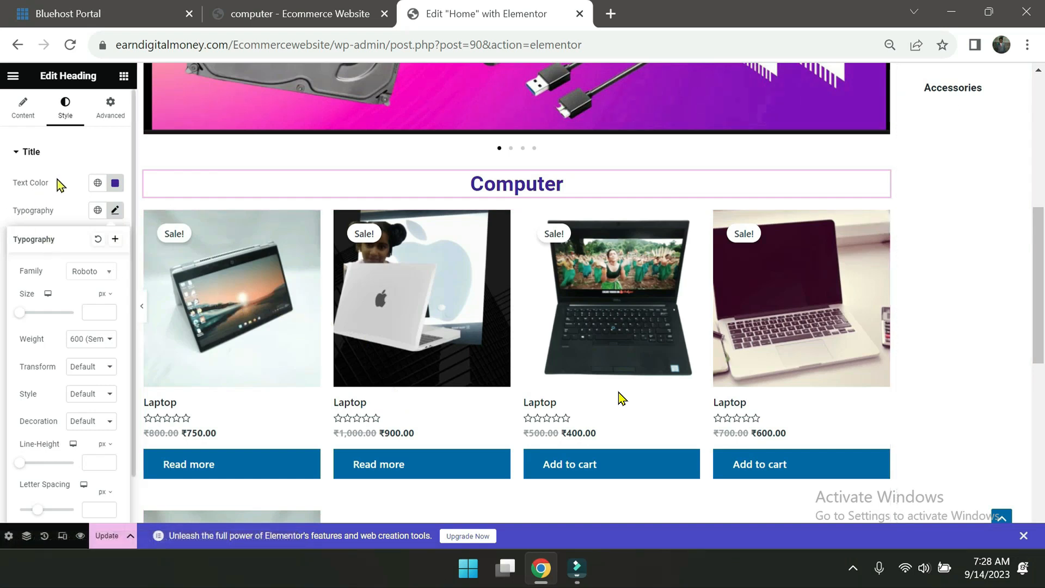
click(16, 155)
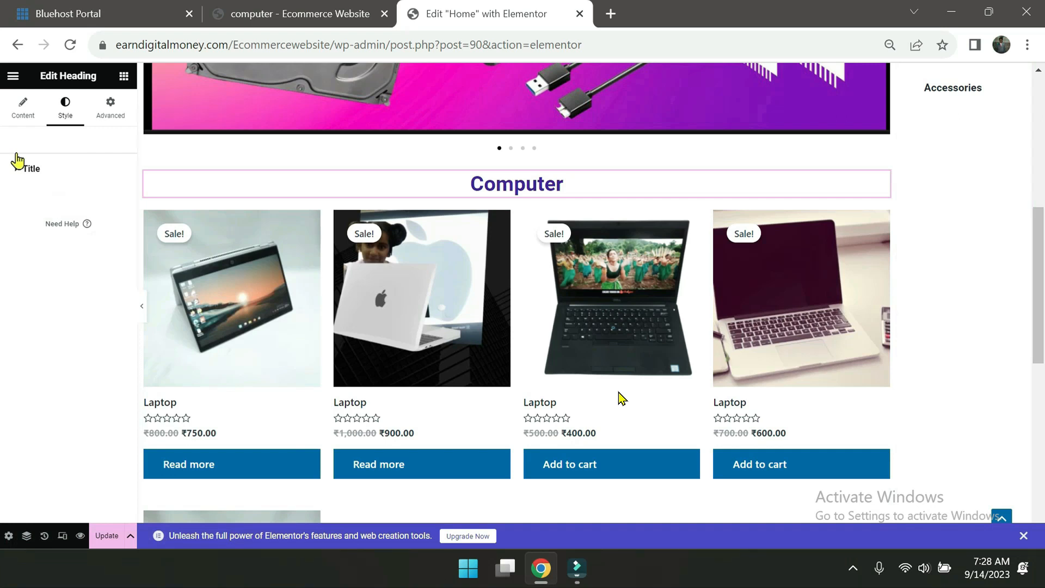
click(278, 182)
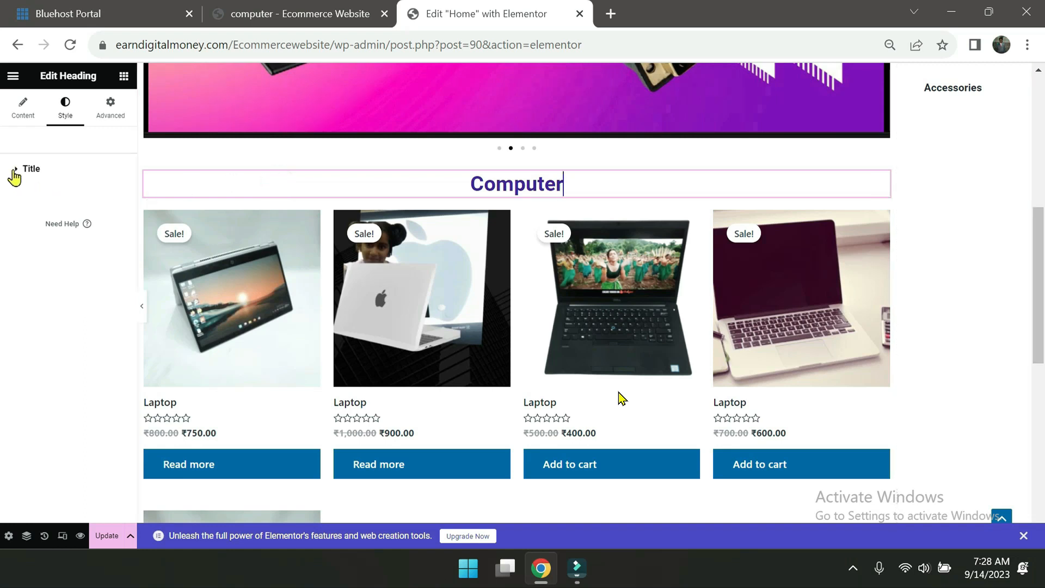
click(15, 173)
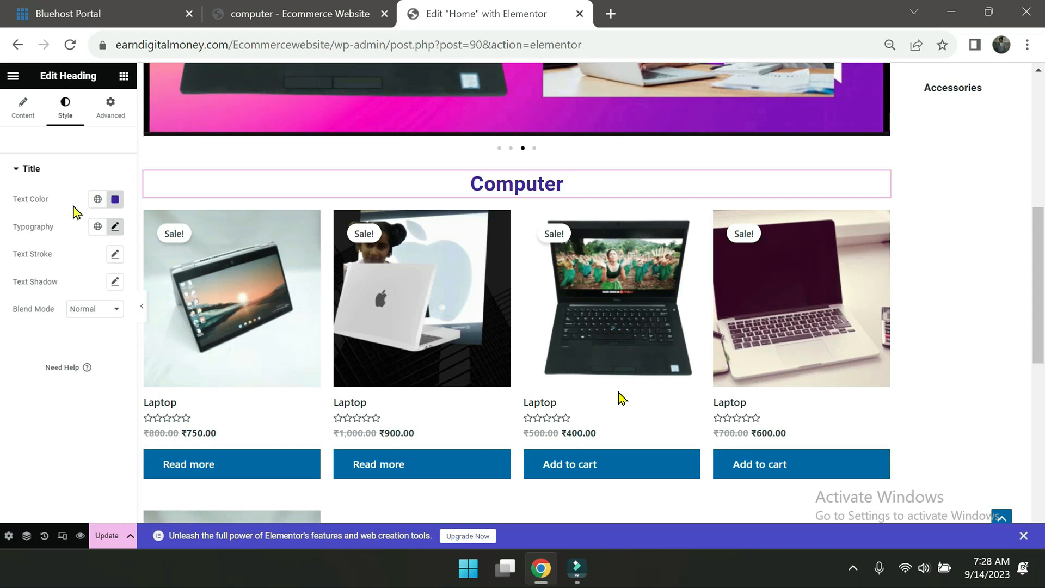
scroll(42, 427, down, 2)
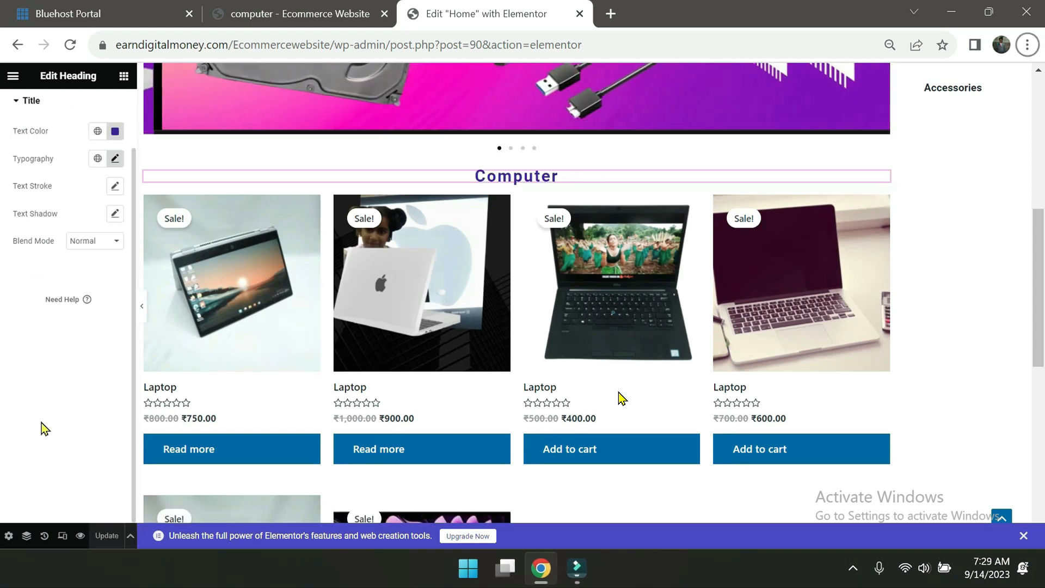
Look over the computer products and the image slider down to the empty section at the end of the Home page
scroll(467, 315, down, 5)
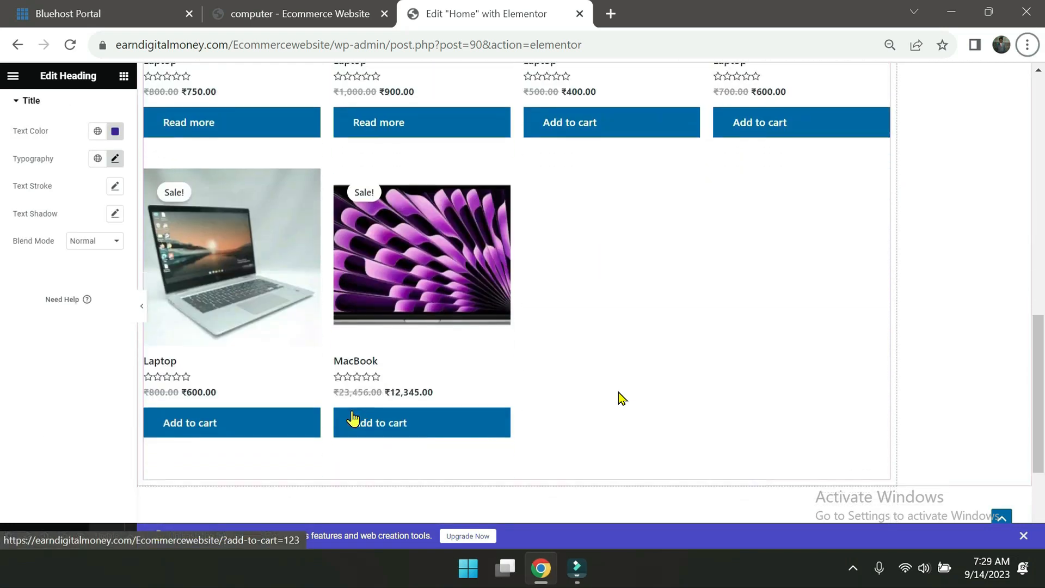
scroll(348, 421, down, 3)
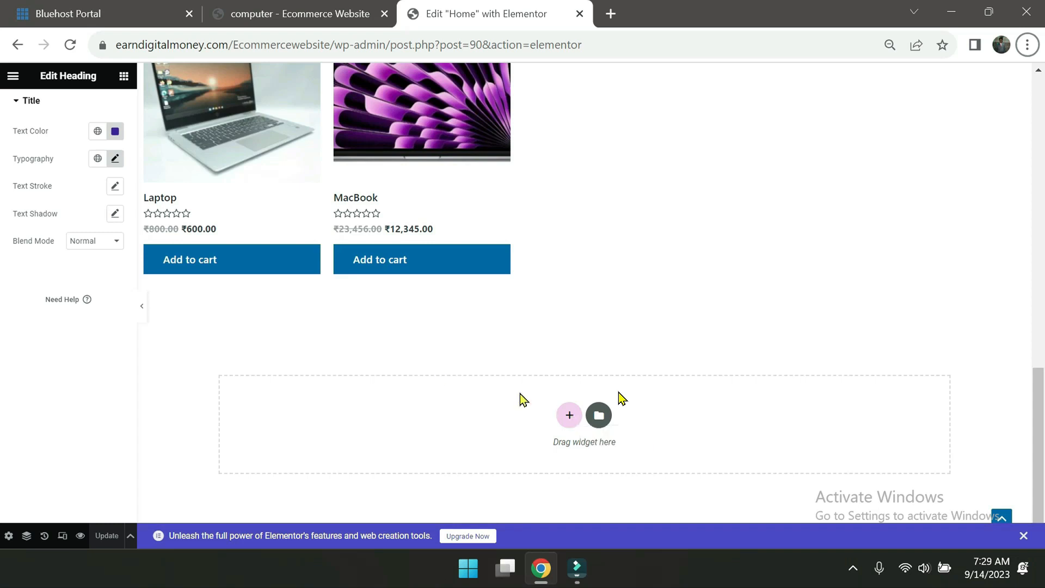
scroll(260, 315, up, 4)
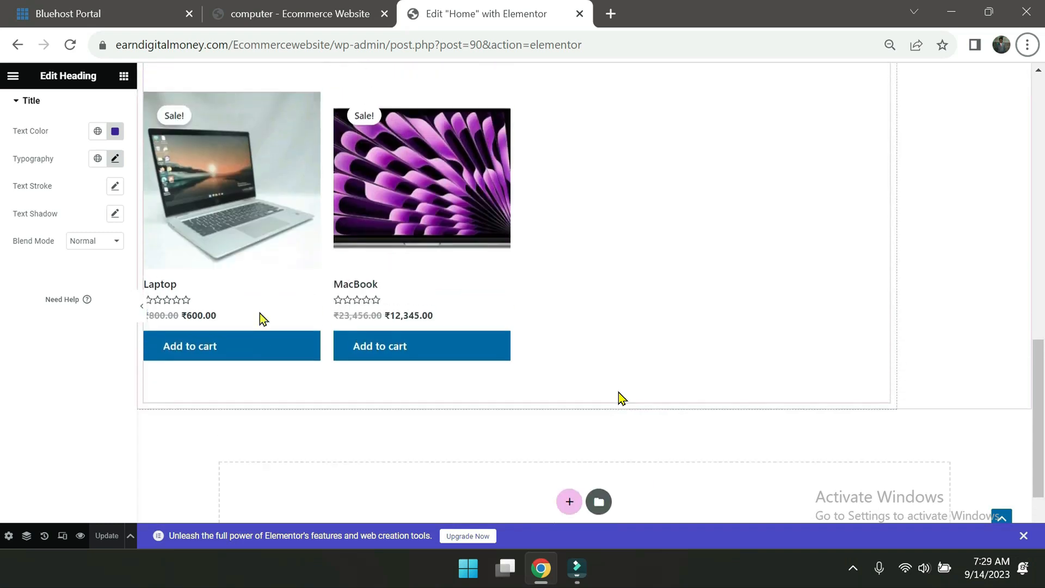
scroll(432, 294, up, 4)
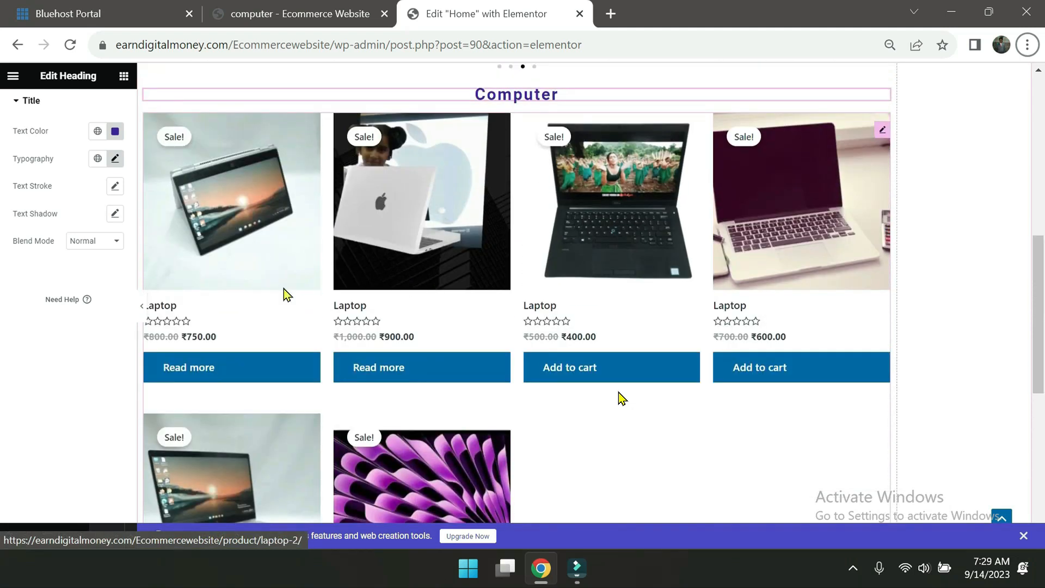
scroll(310, 285, up, 5)
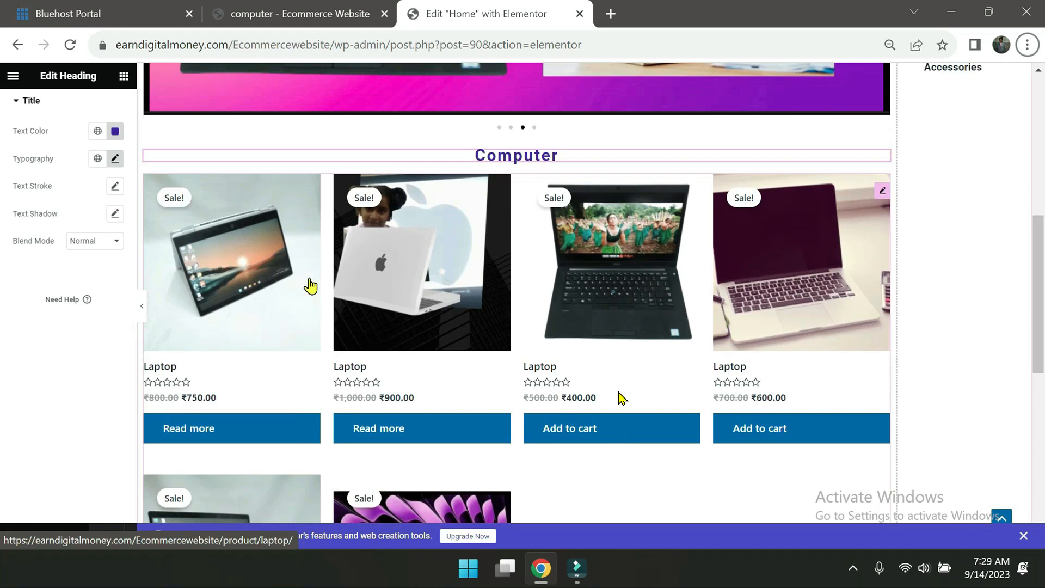
scroll(311, 282, up, 5)
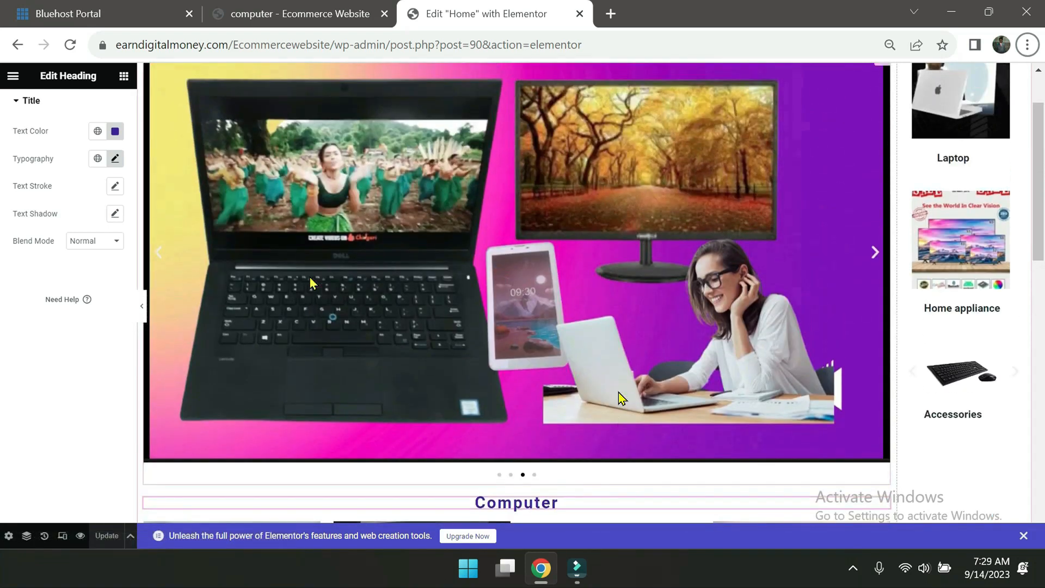
scroll(339, 394, down, 14)
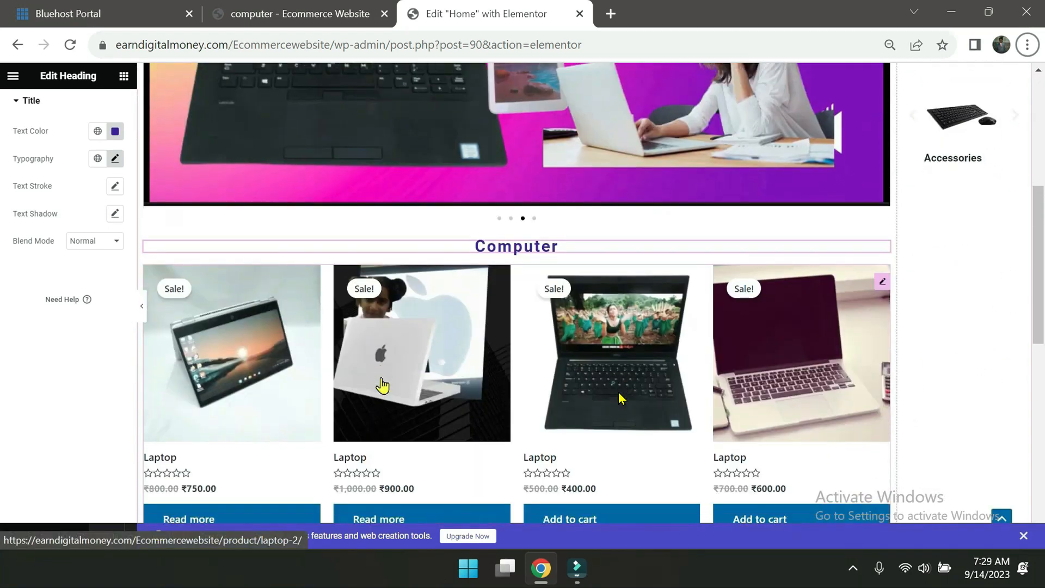
scroll(468, 459, down, 5)
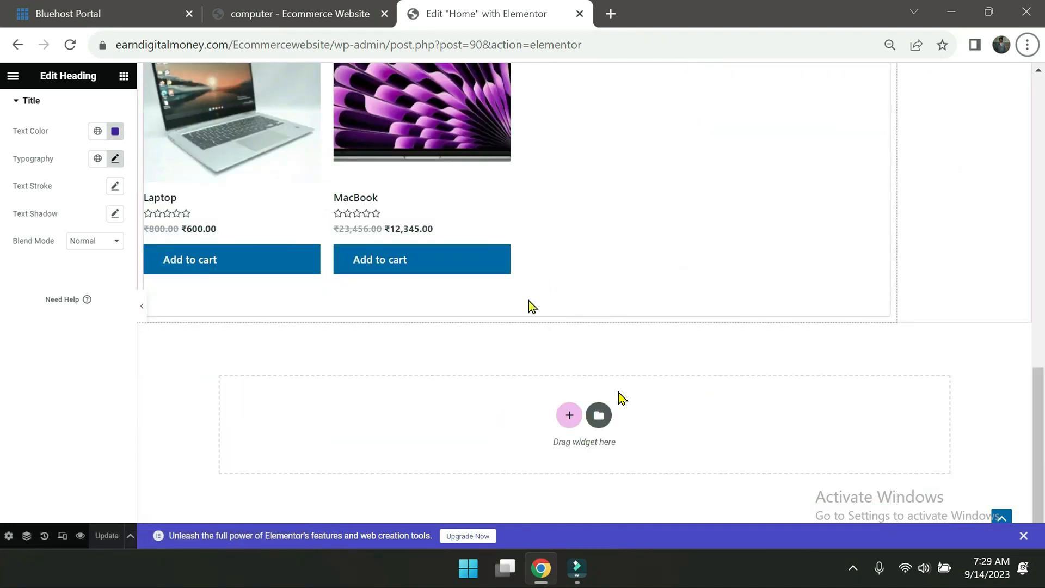
Extend the product grid's shortcode to [products category="computer" limit="6"]
click(329, 302)
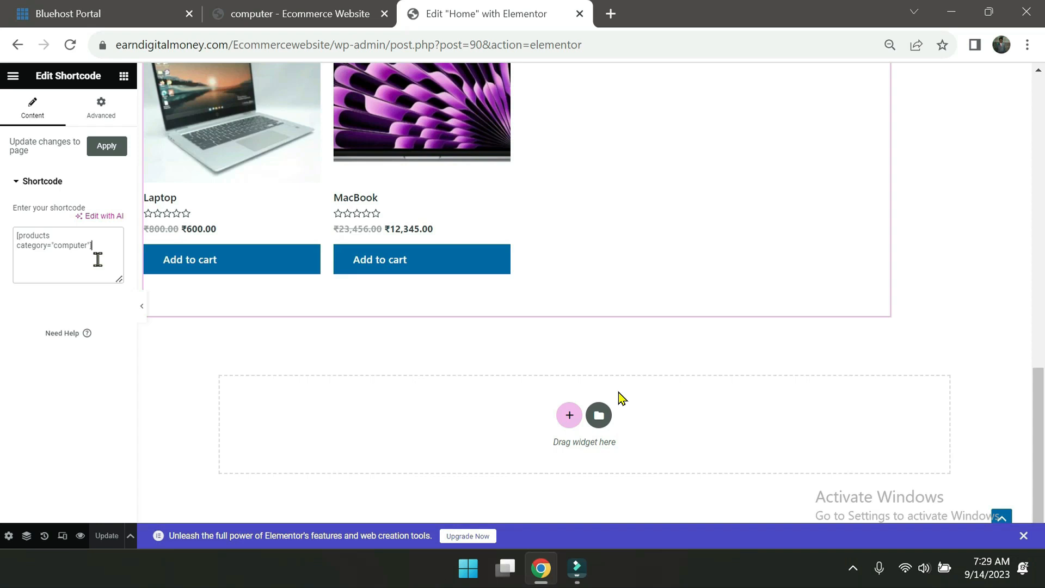
key(BackSpace)
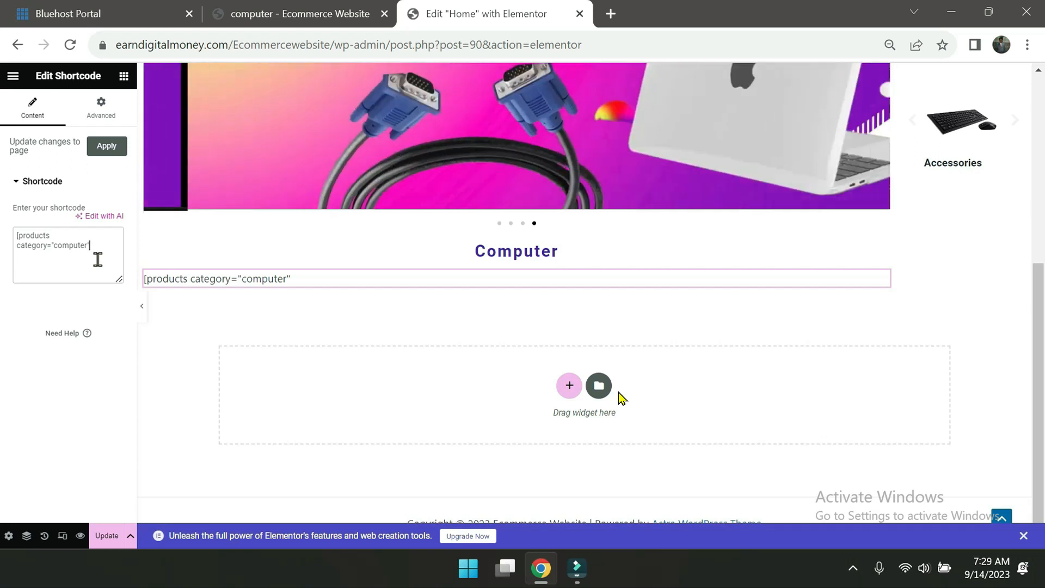
text(])
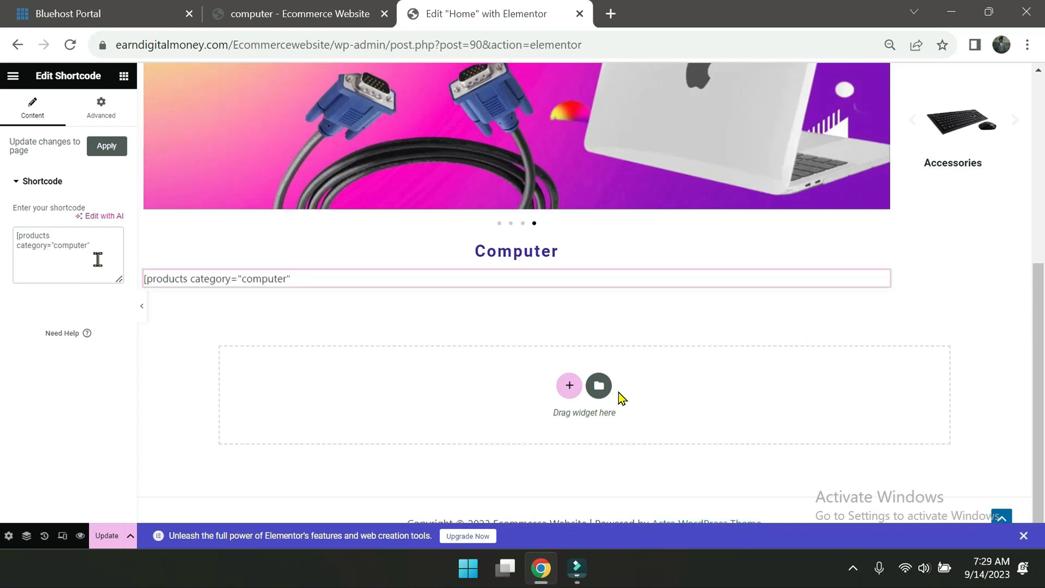
text( lim)
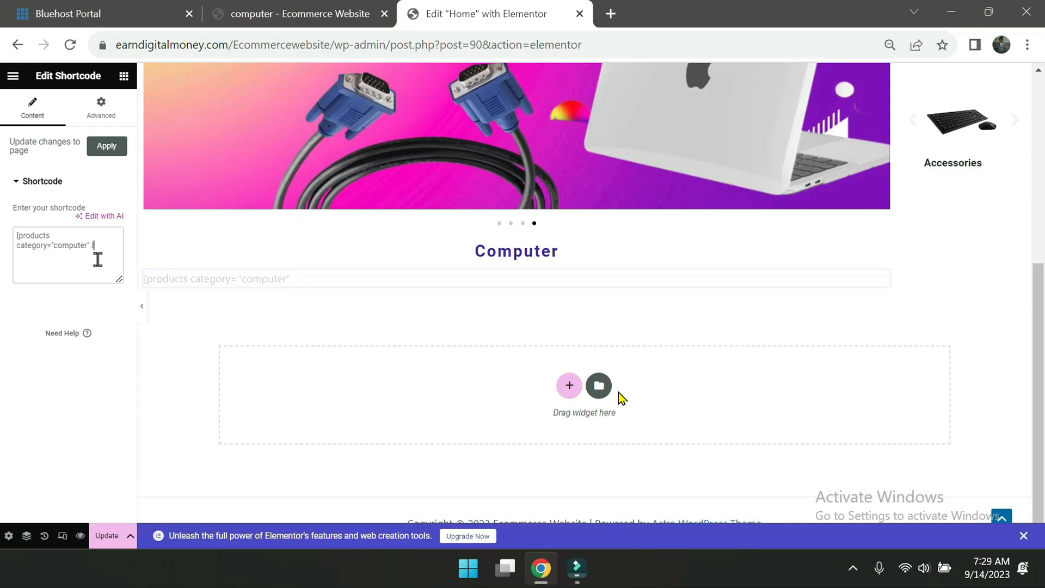
text(i)
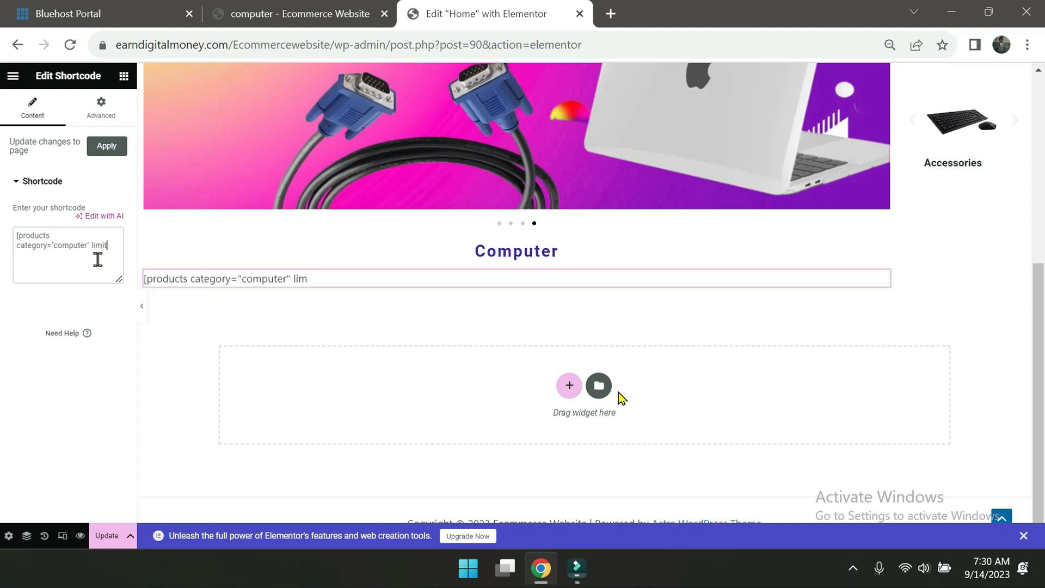
text(t)
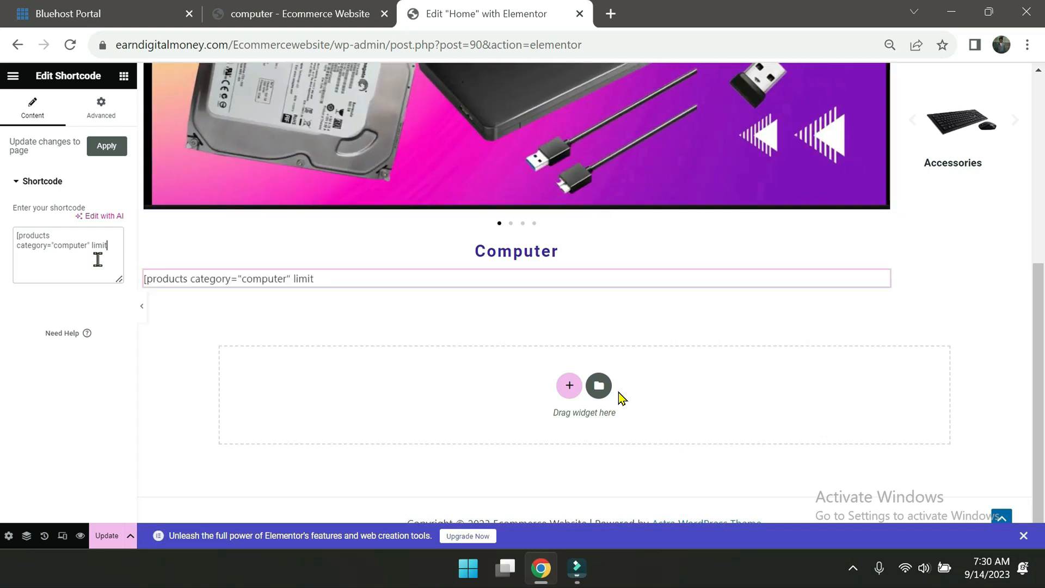
text(=")
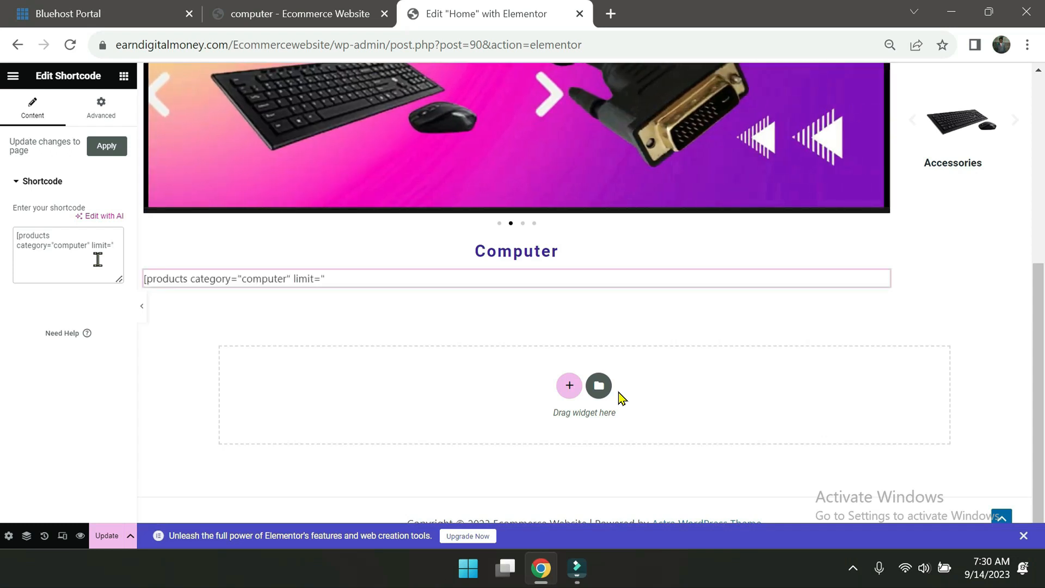
text(6)
text(")
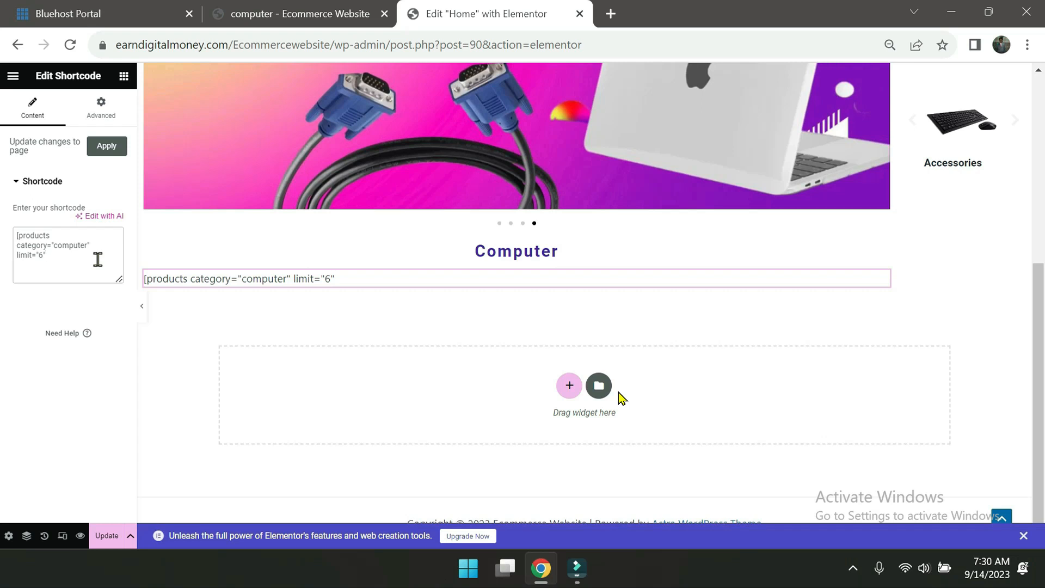
text(])
scroll(292, 289, down, 3)
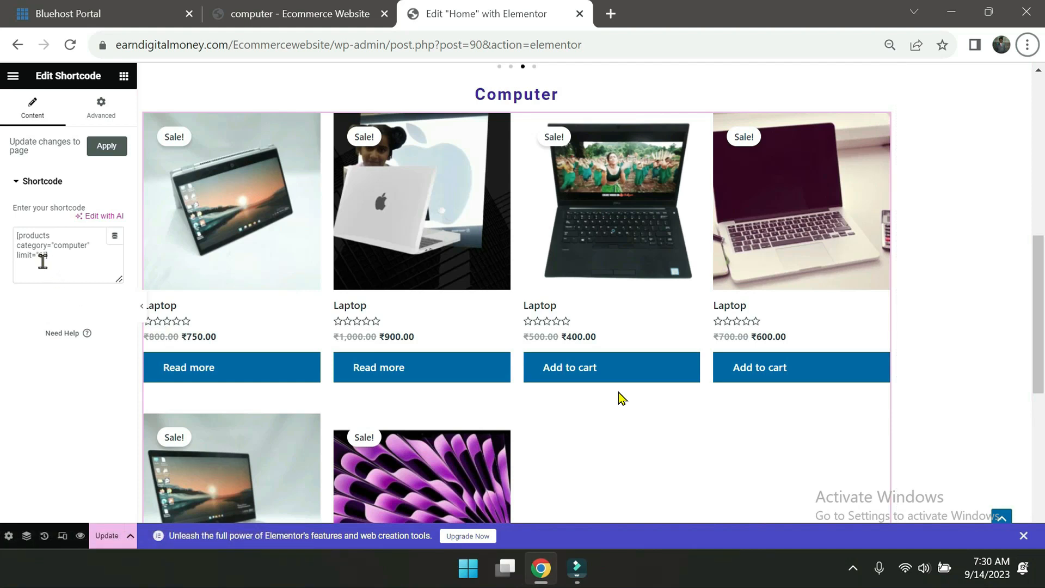
Try a limit of 4 in the computer product grid's shortcode and check the shortened grid
click(42, 259)
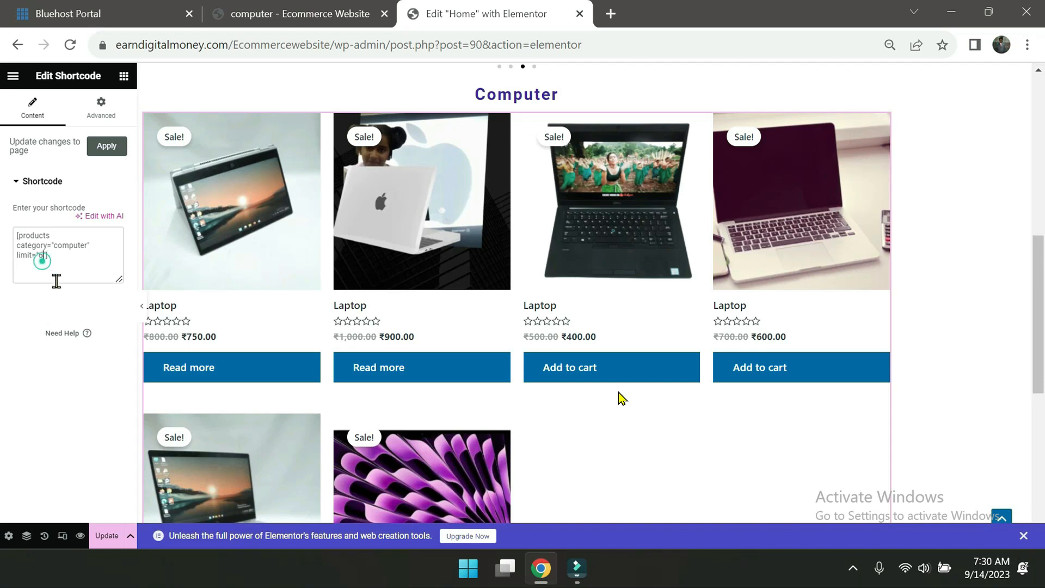
text(")
key(BackSpace)
text(4)
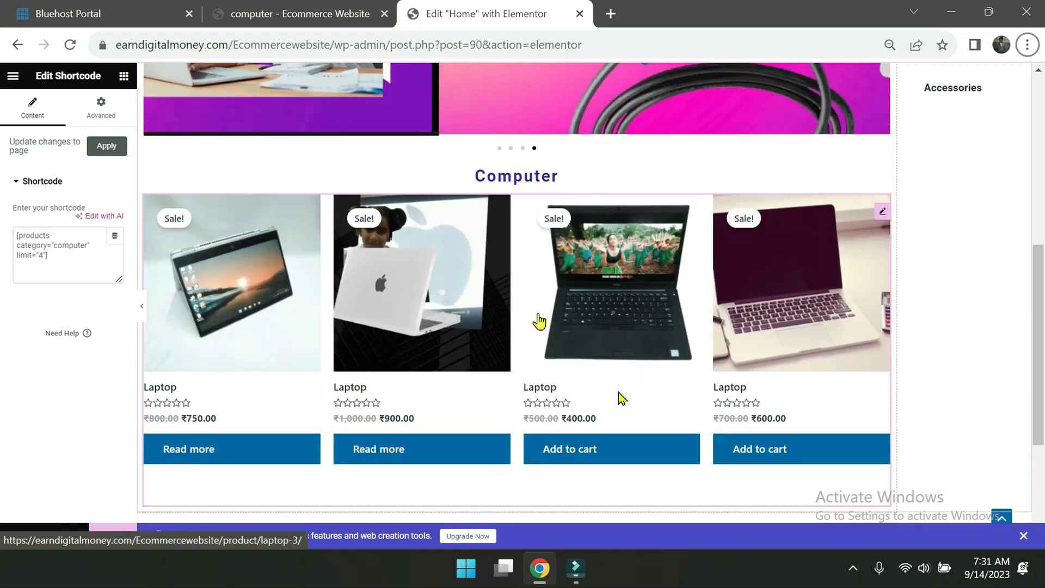
scroll(545, 307, down, 1)
scroll(556, 315, down, 2)
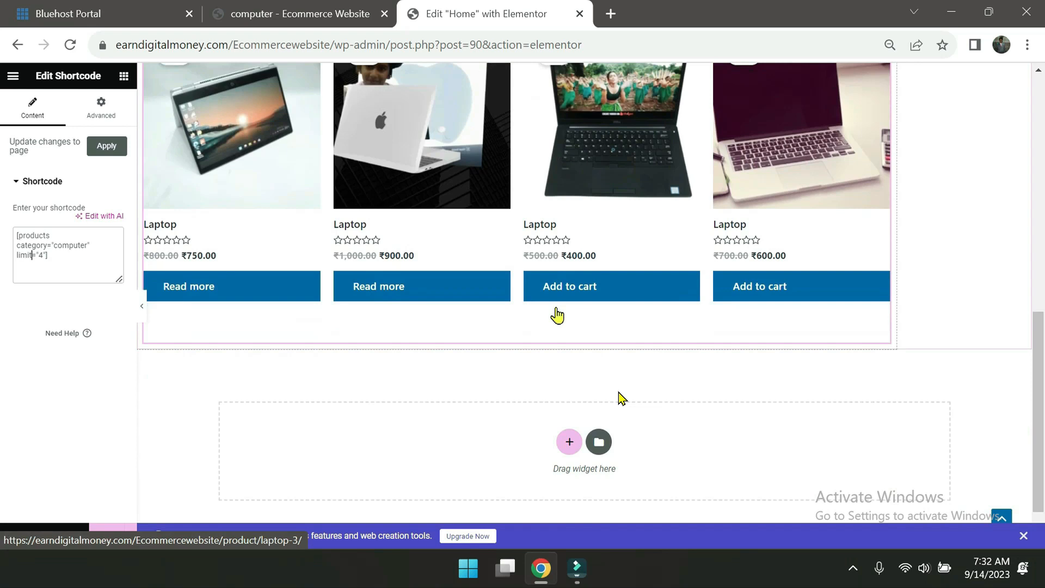
scroll(556, 315, up, 3)
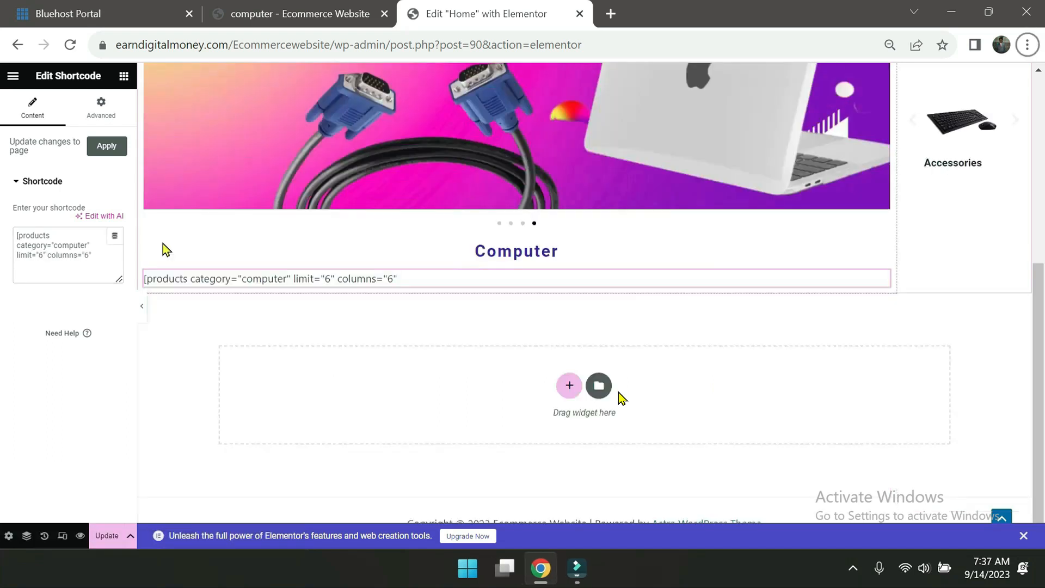
Complete the grid's shortcode as [products category="computer" limit="6" columns="6"] and update the Home page
click(102, 251)
click(102, 250)
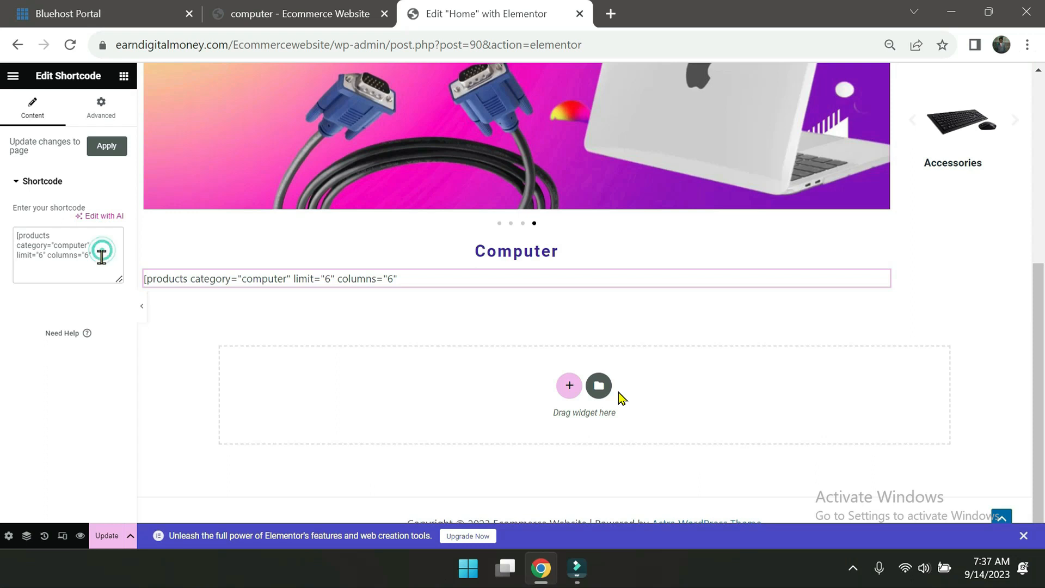
text(])
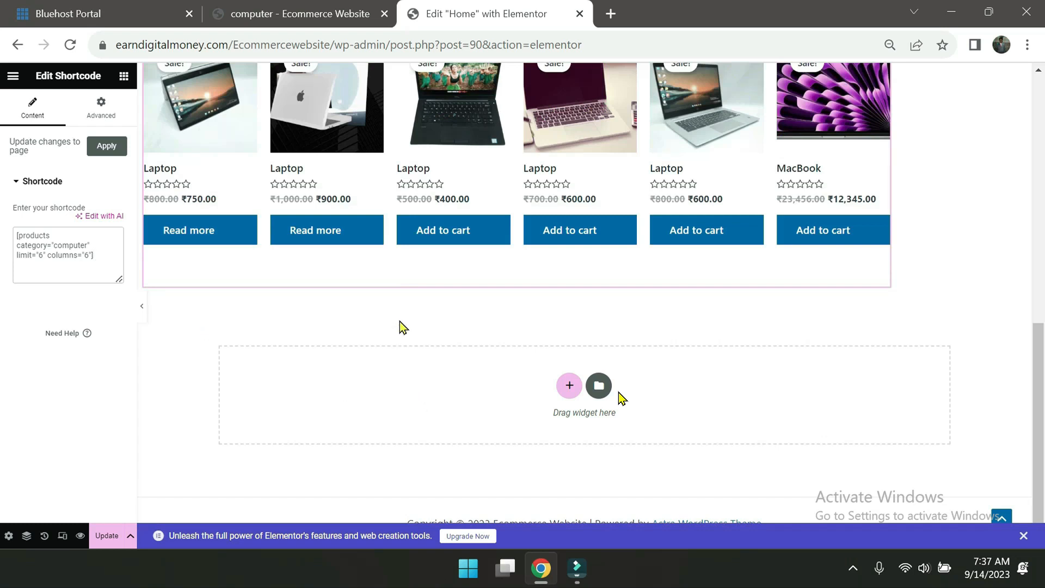
scroll(422, 254, up, 3)
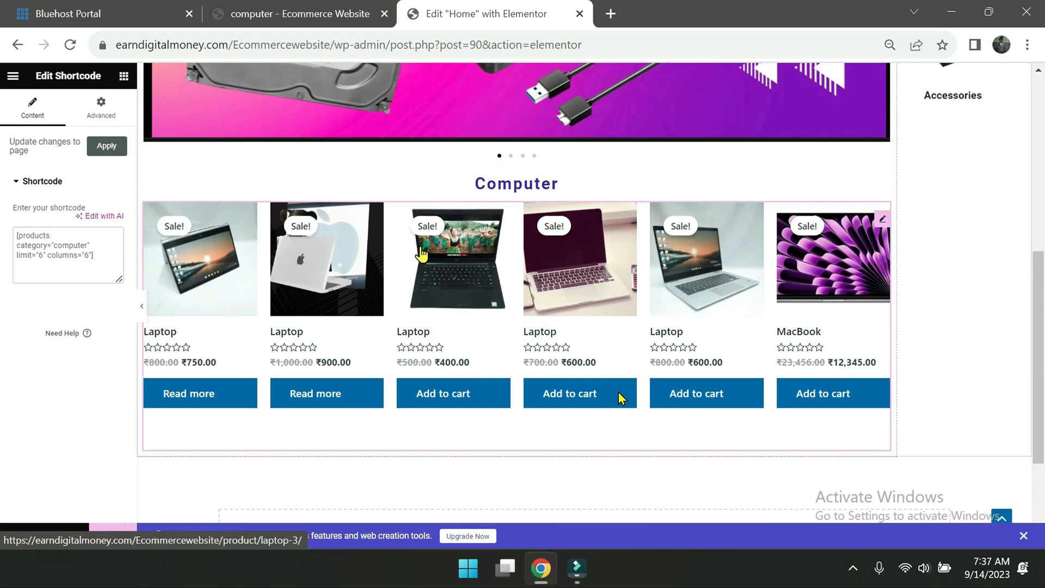
scroll(154, 486, down, 2)
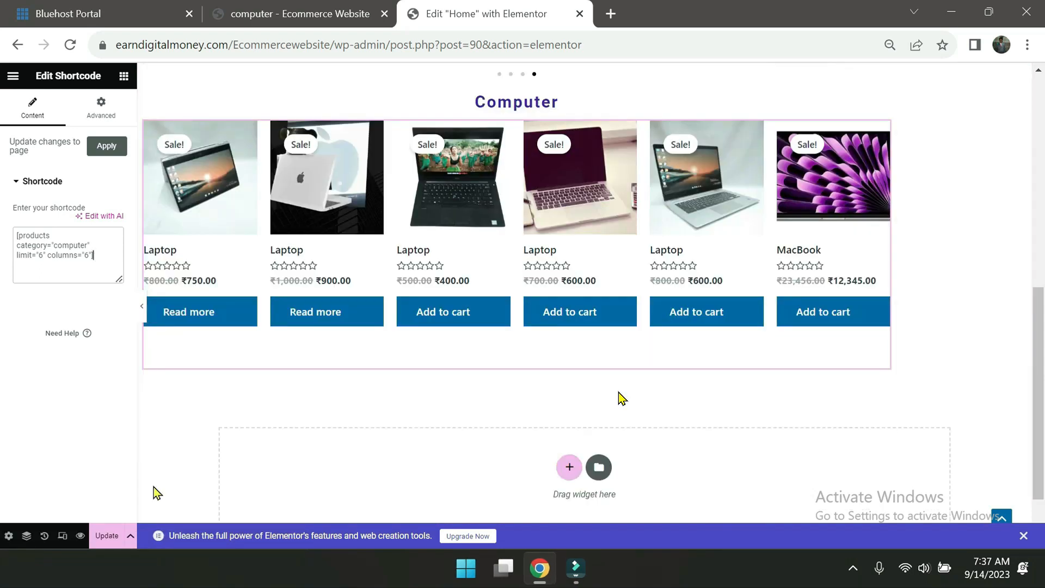
click(96, 538)
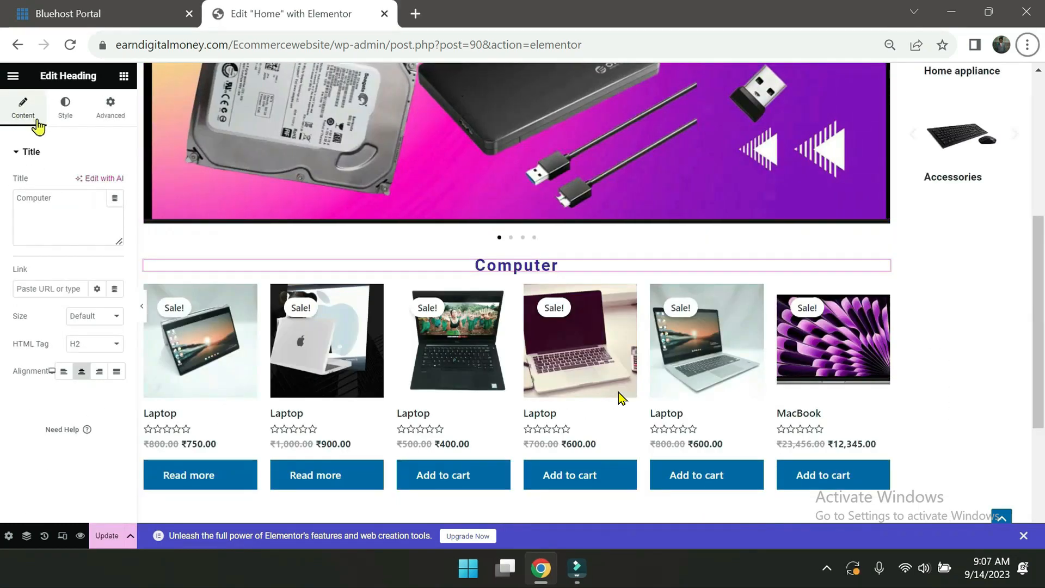
Review the Computer heading's style and advanced settings, trying Fade In Down as its entrance animation before restoring Fade In Left
click(64, 114)
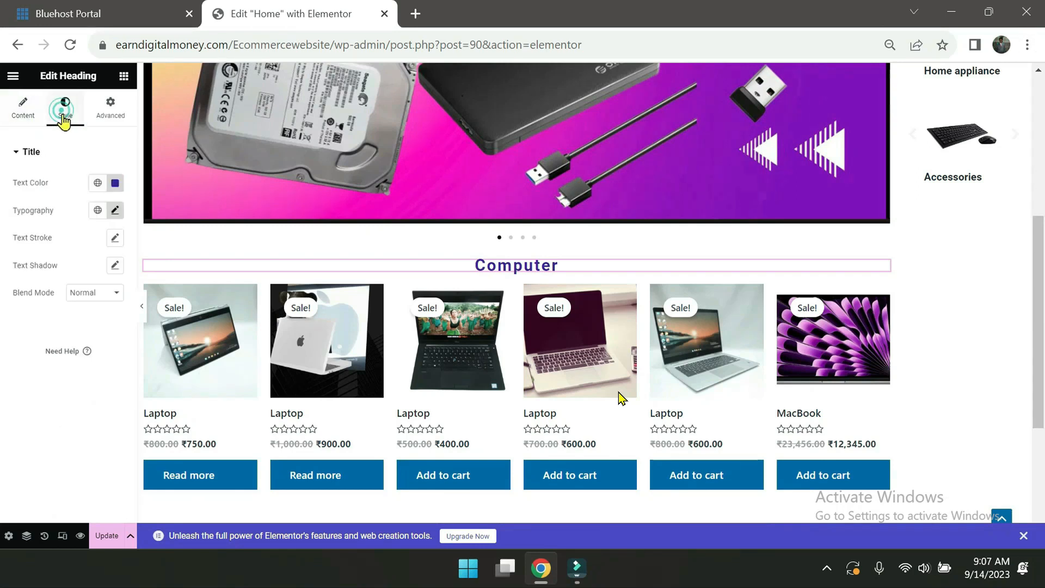
click(118, 121)
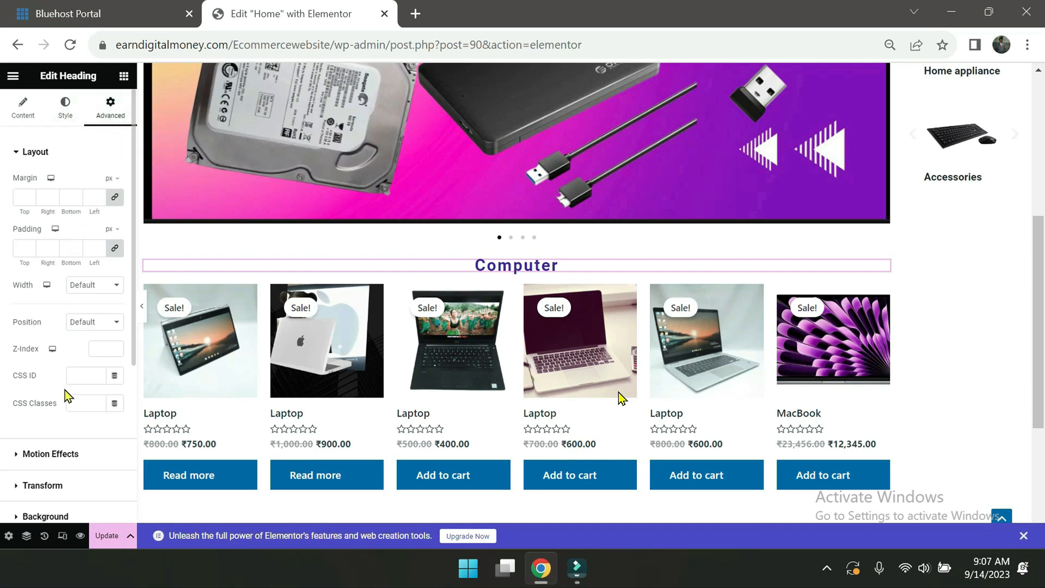
scroll(72, 437, down, 2)
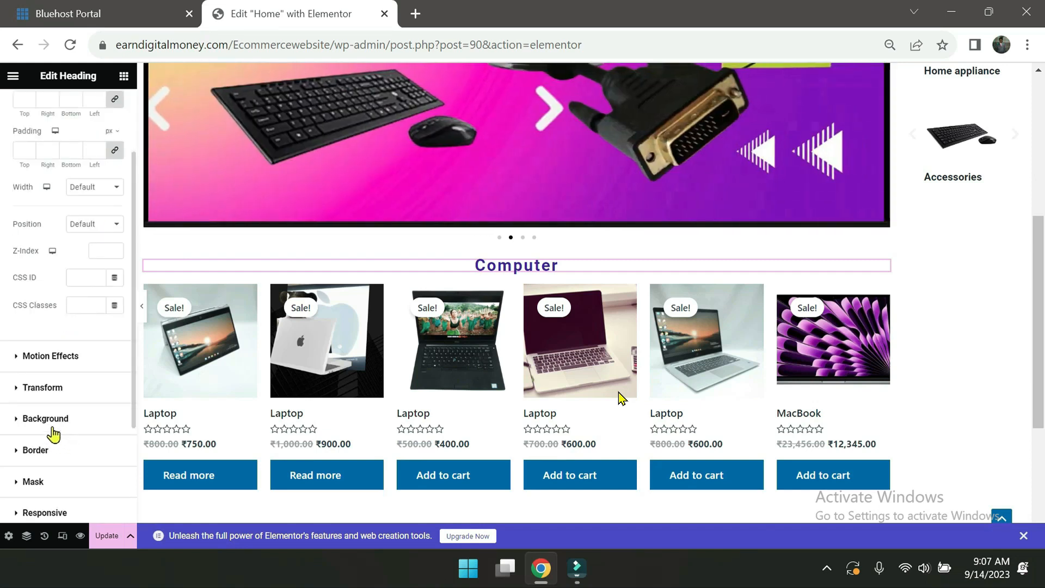
click(82, 359)
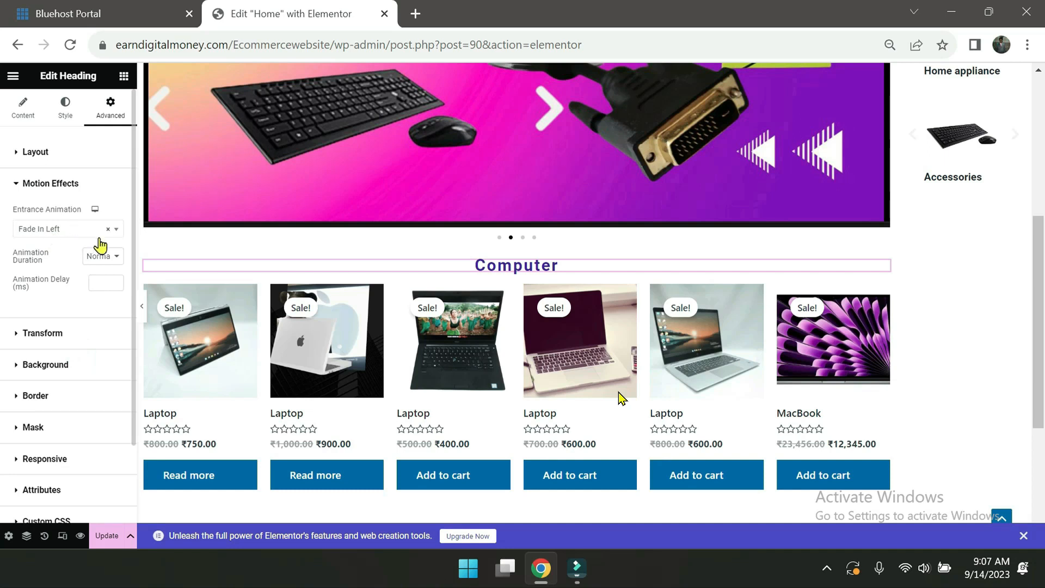
click(115, 231)
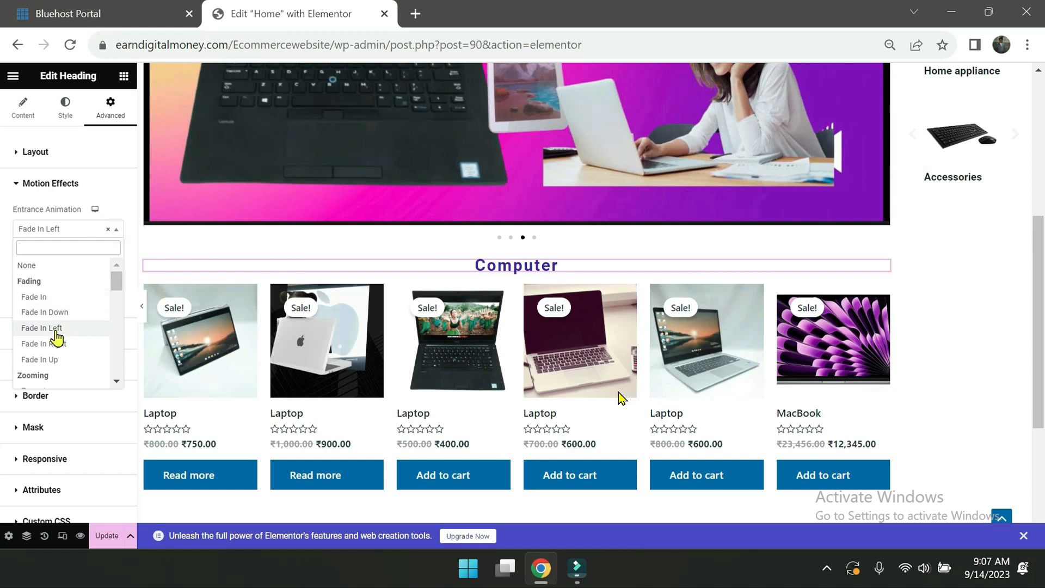
click(52, 313)
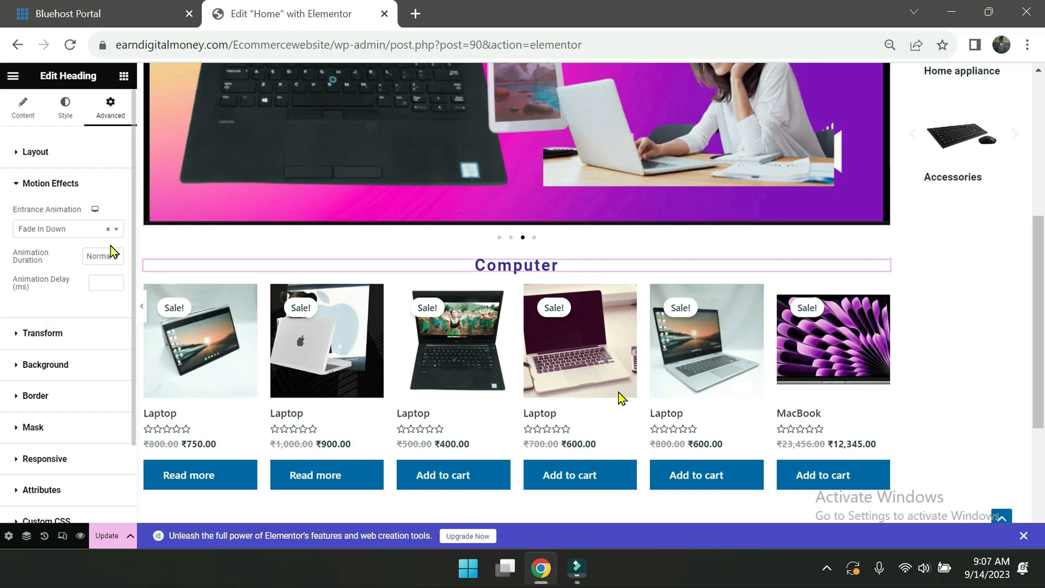
click(116, 231)
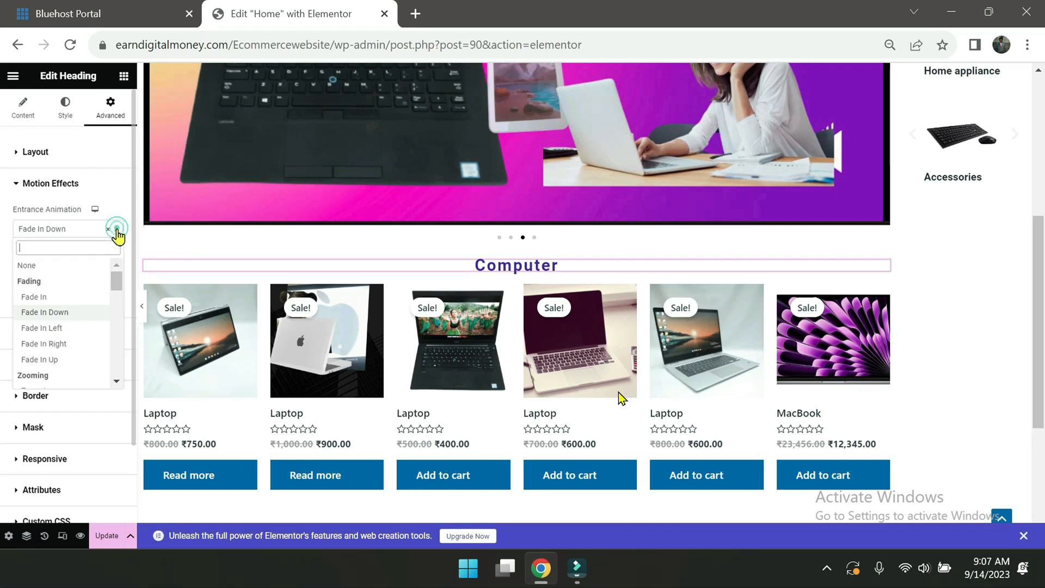
click(47, 328)
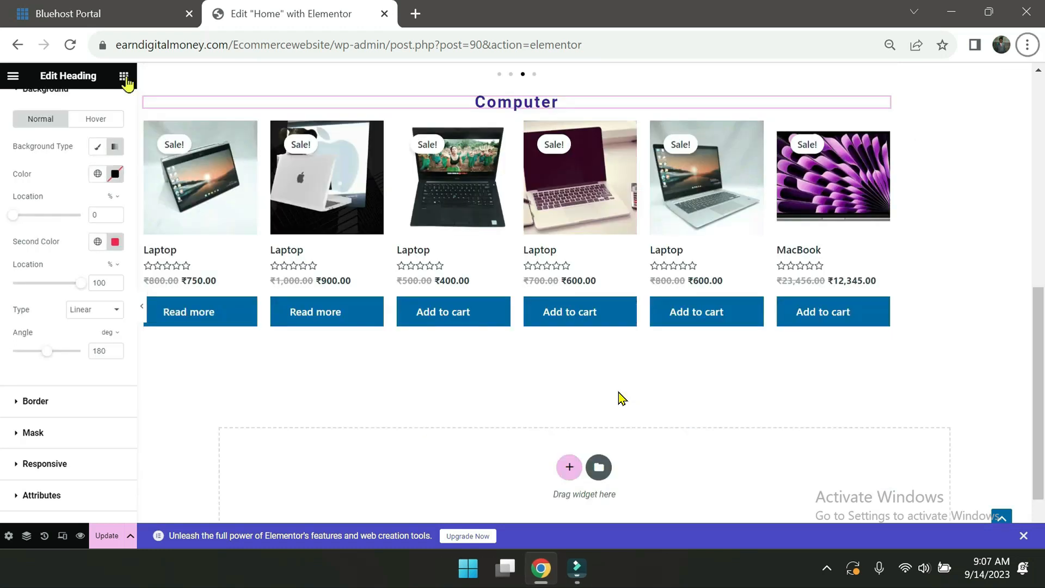
Place a Spacer widget below the computer product grid
click(124, 78)
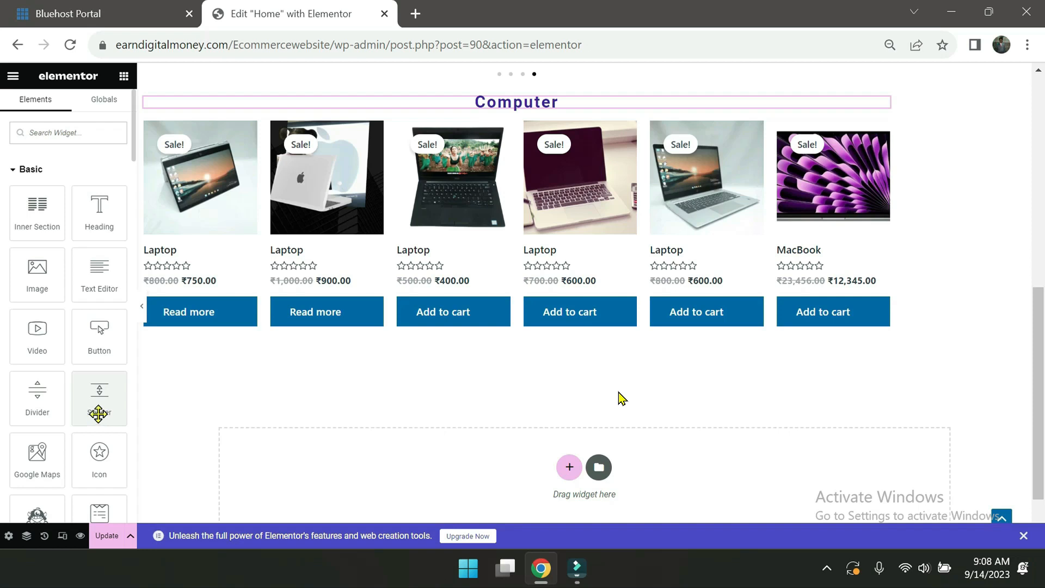
drag(105, 397, 138, 427)
drag(346, 438, 527, 387)
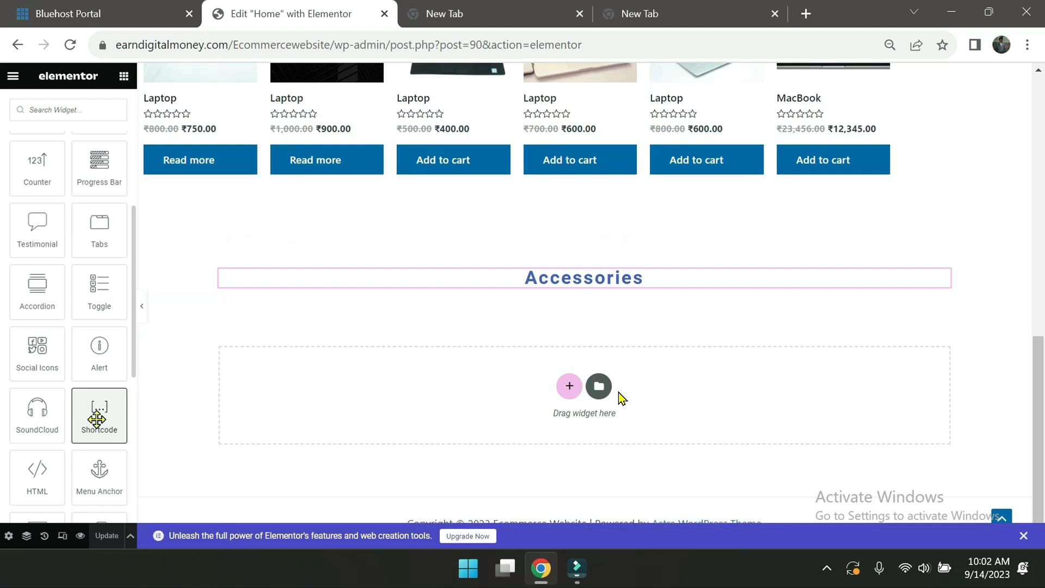
Add a Shortcode widget under the Accessories heading containing [products category="accessories" limit"6" columns="6"] and update the Home page
drag(97, 419, 564, 280)
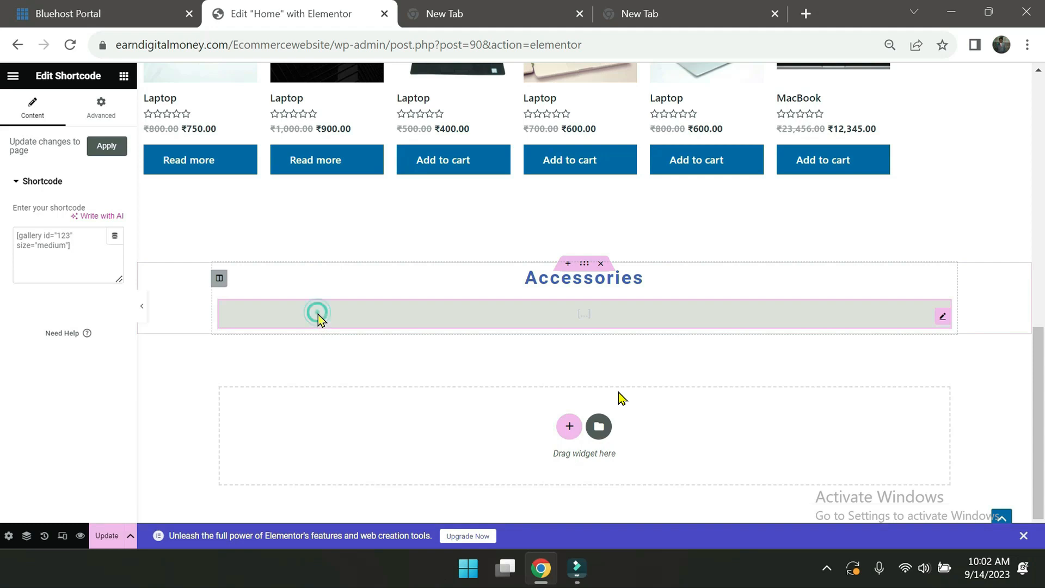
click(84, 251)
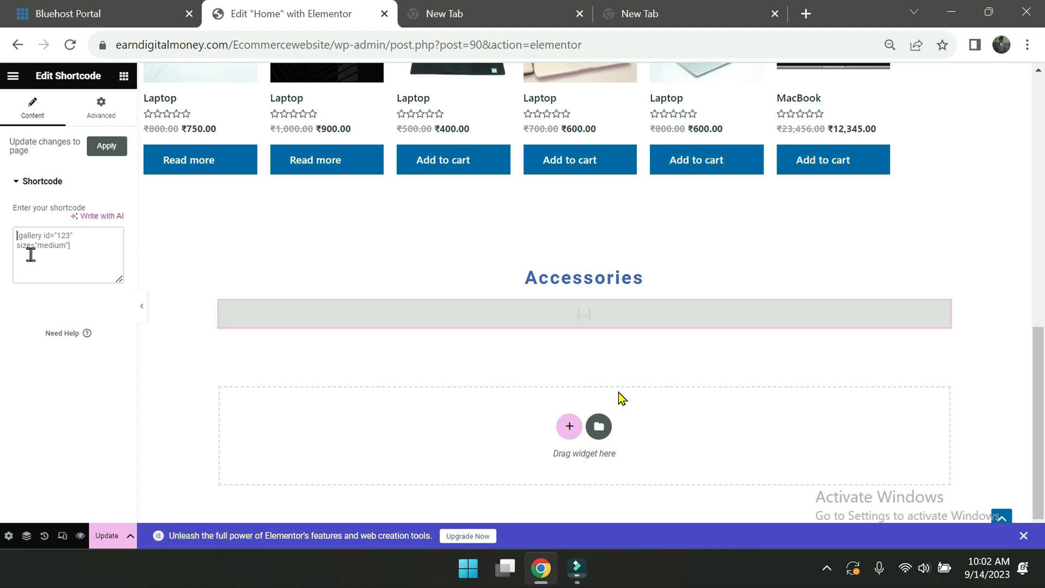
text([products category="accessories" limit"6" columns="6")
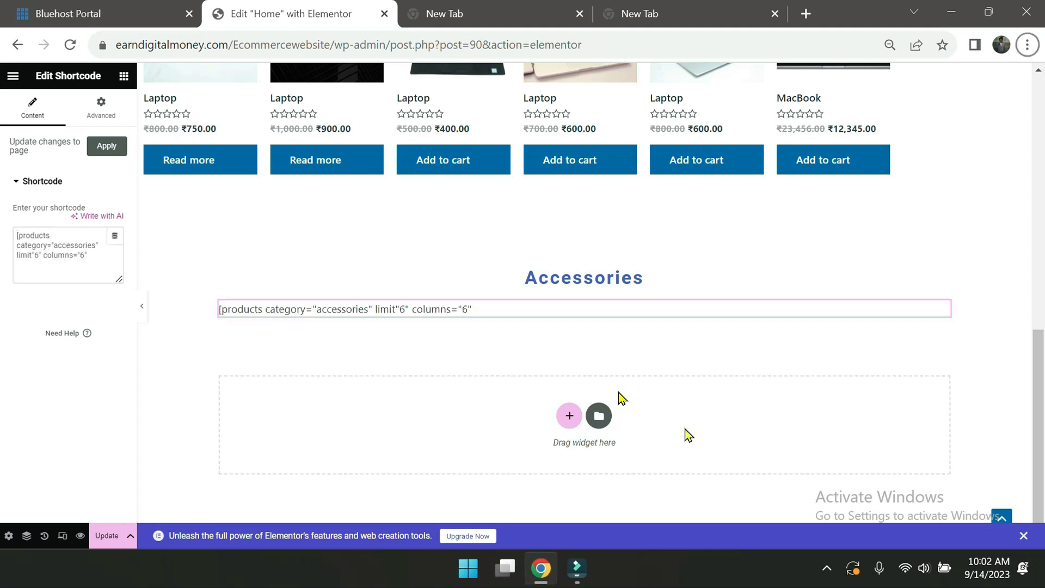
click(97, 254)
click(97, 254)
text(])
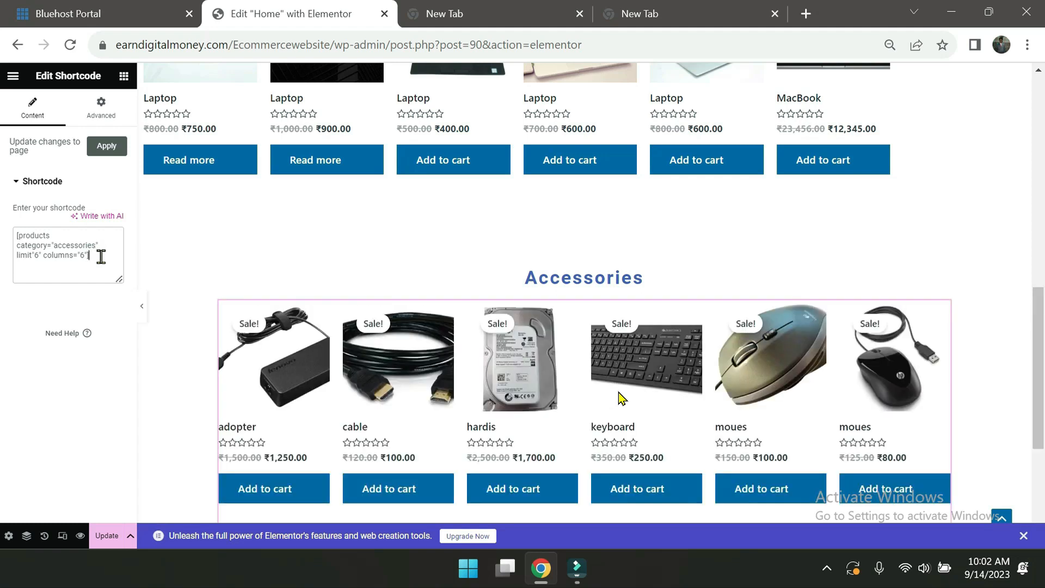
scroll(435, 381, down, 4)
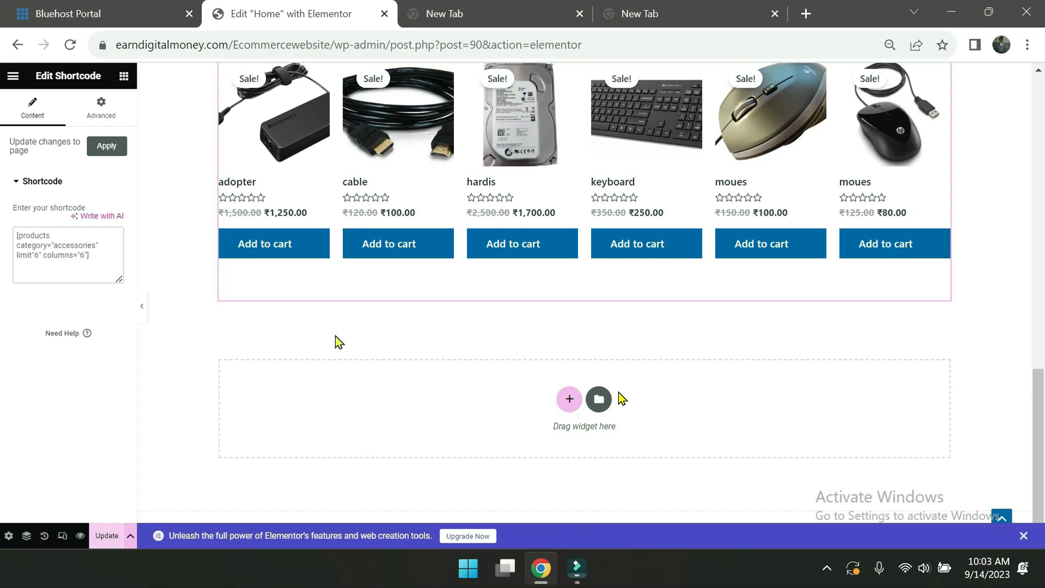
scroll(434, 228, up, 3)
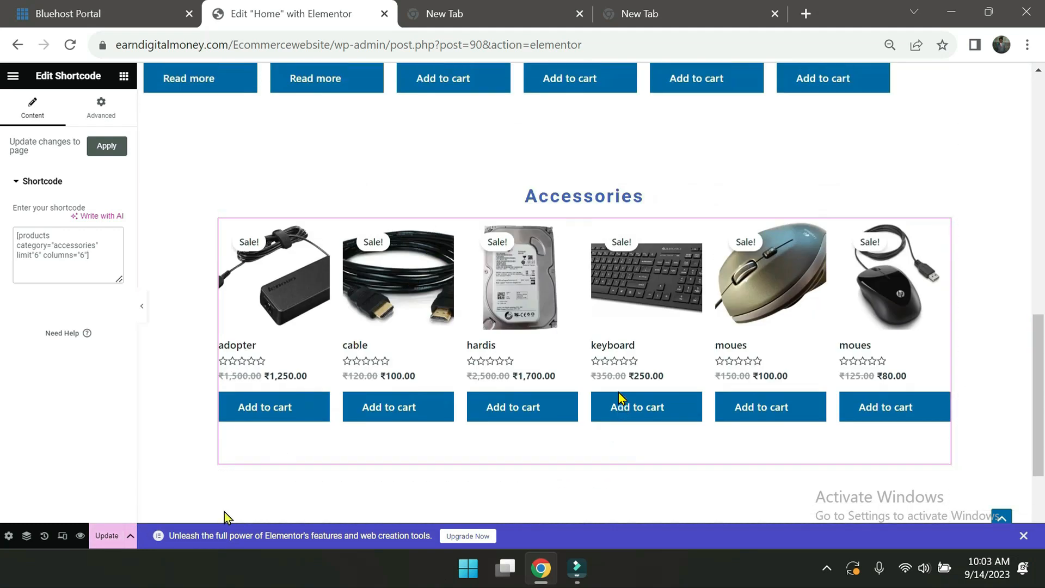
click(107, 536)
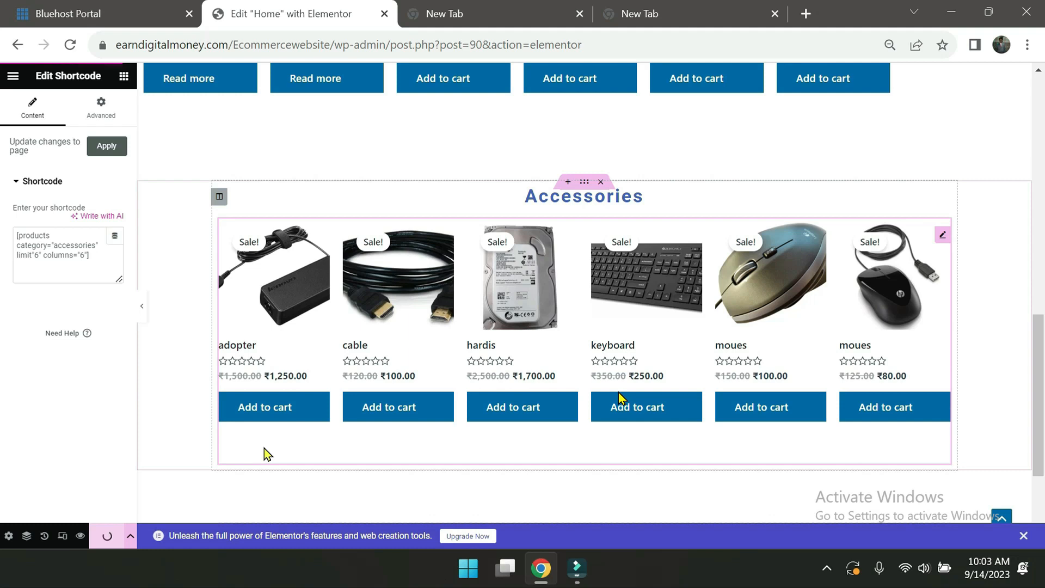
Add a Spacer widget below the accessories product grid and set its space to 10 px
scroll(619, 395, down, 3)
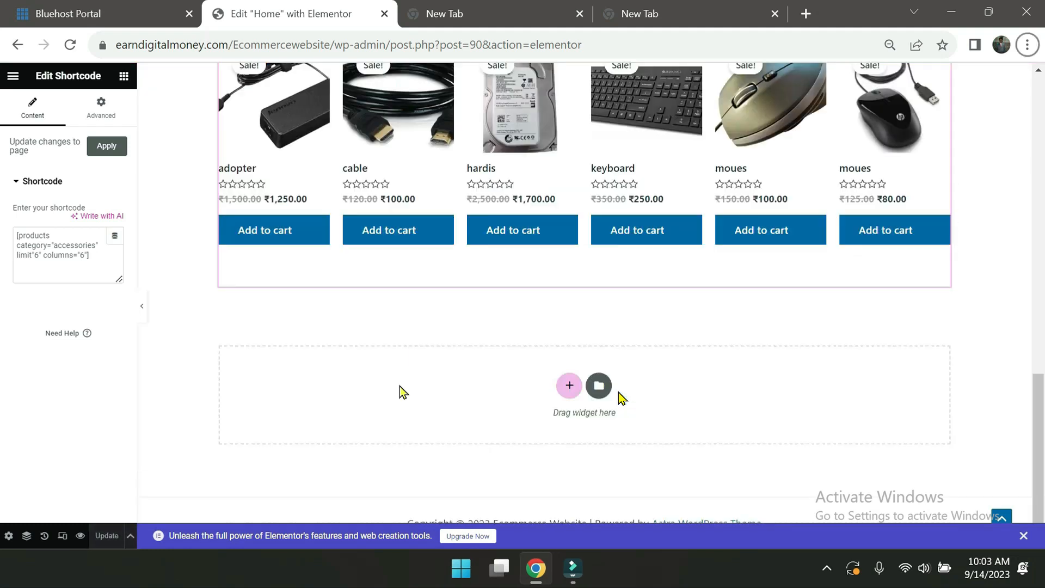
click(124, 84)
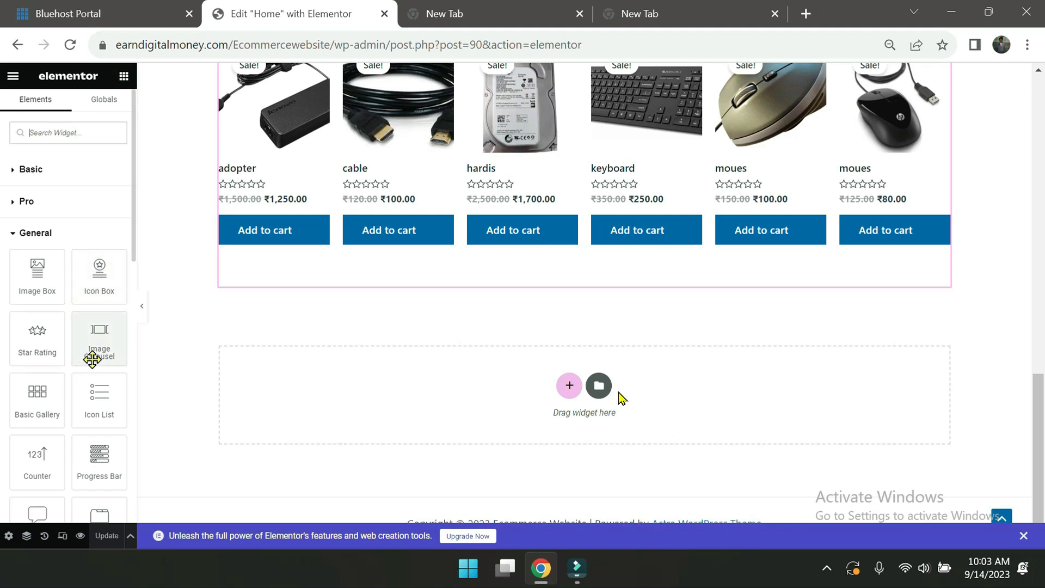
scroll(76, 280, down, 2)
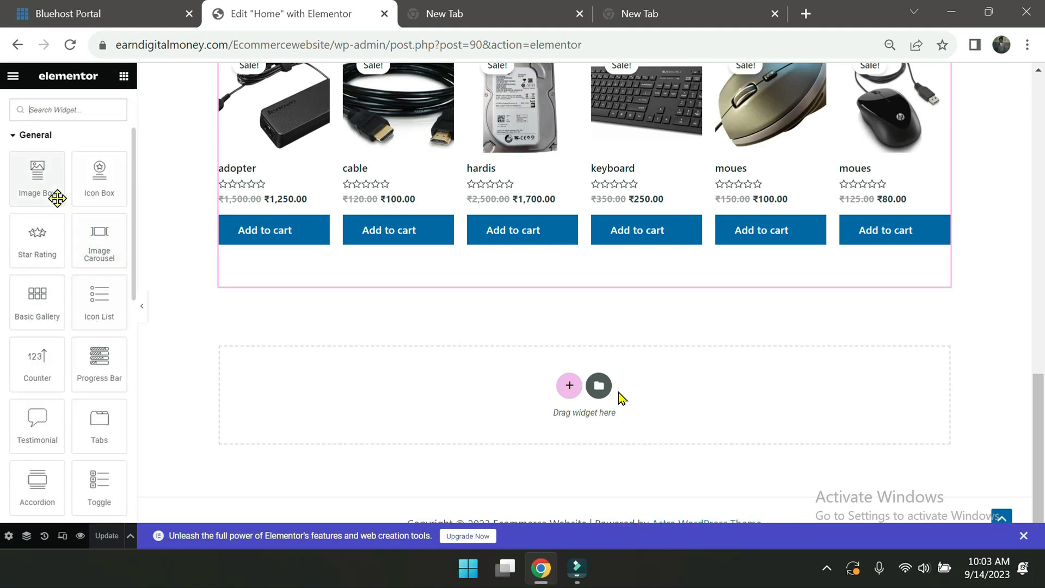
scroll(33, 185, up, 2)
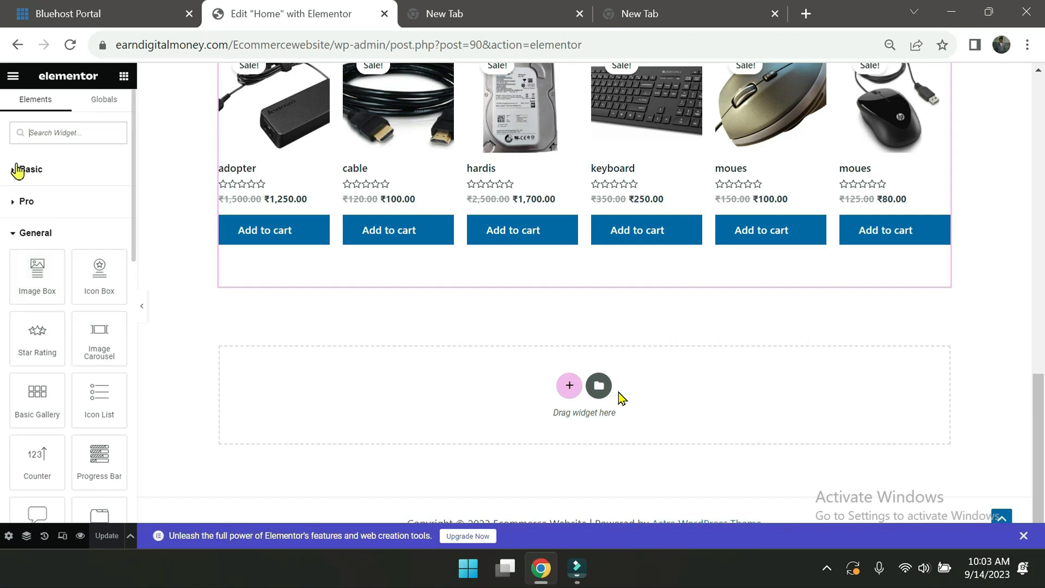
click(24, 171)
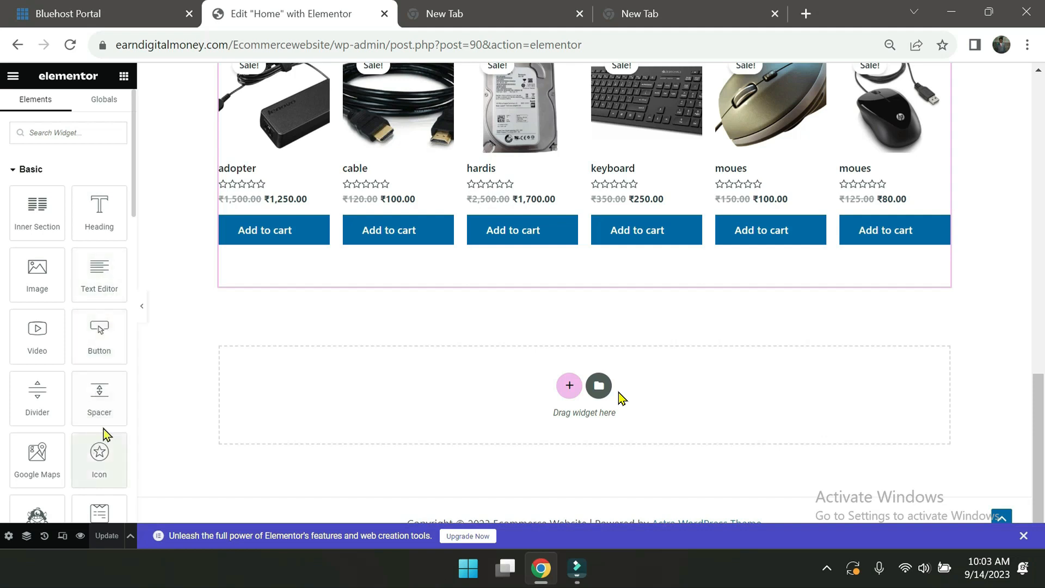
drag(97, 406, 562, 272)
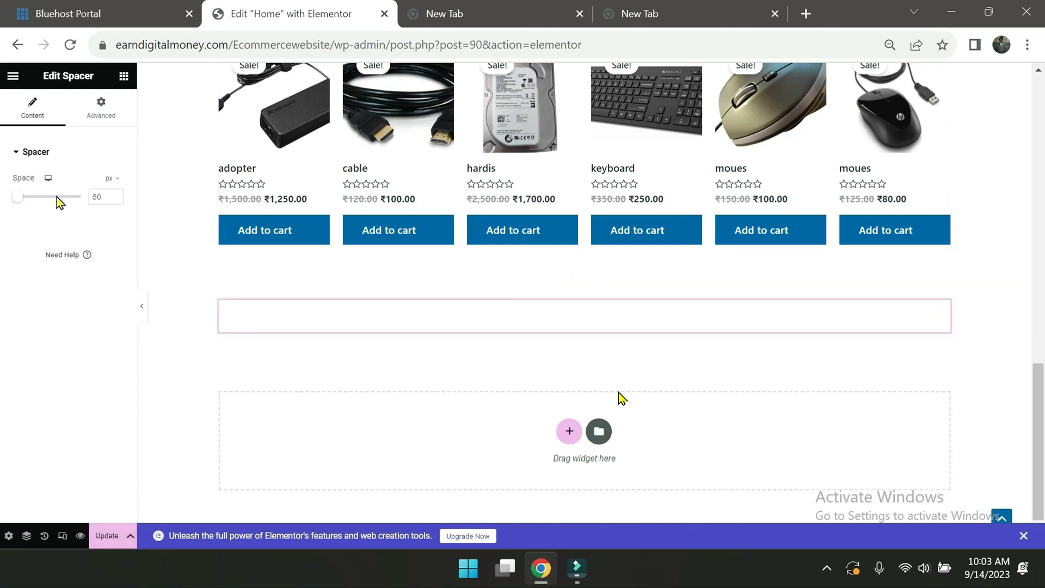
drag(18, 202, 12, 197)
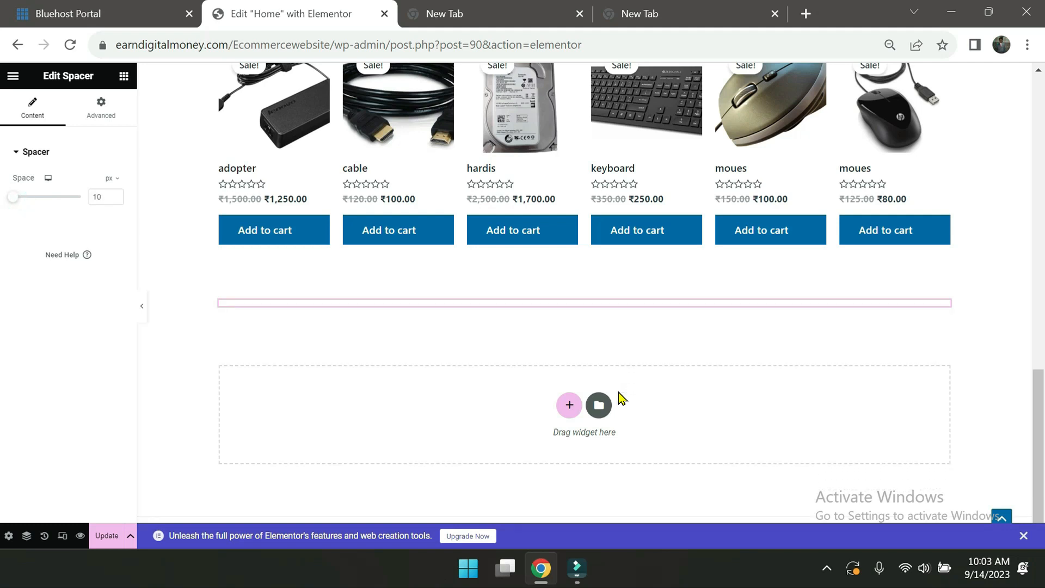
Add a single-column section below the product row and insert a Heading widget in it
click(568, 408)
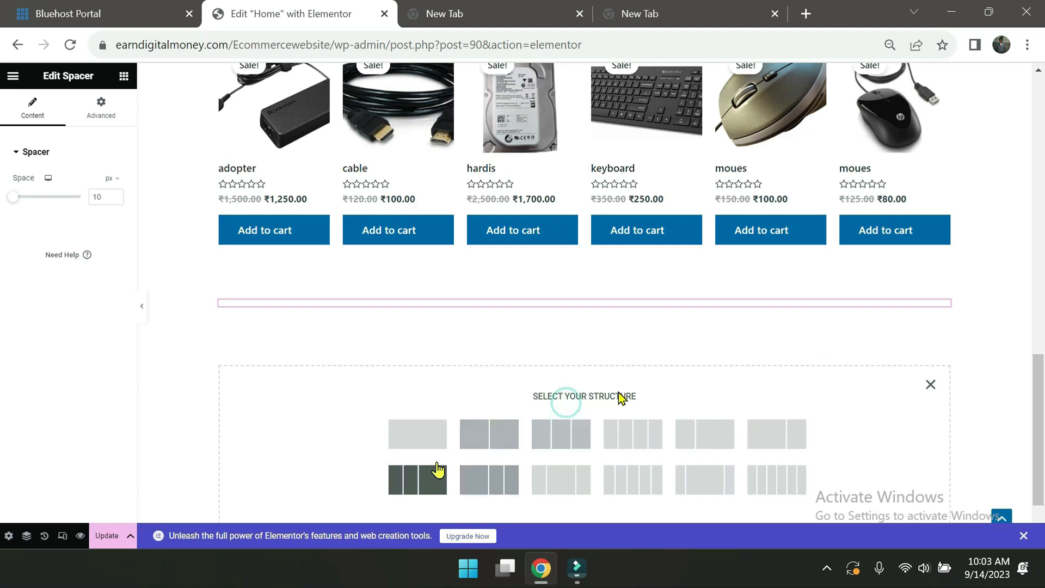
click(423, 444)
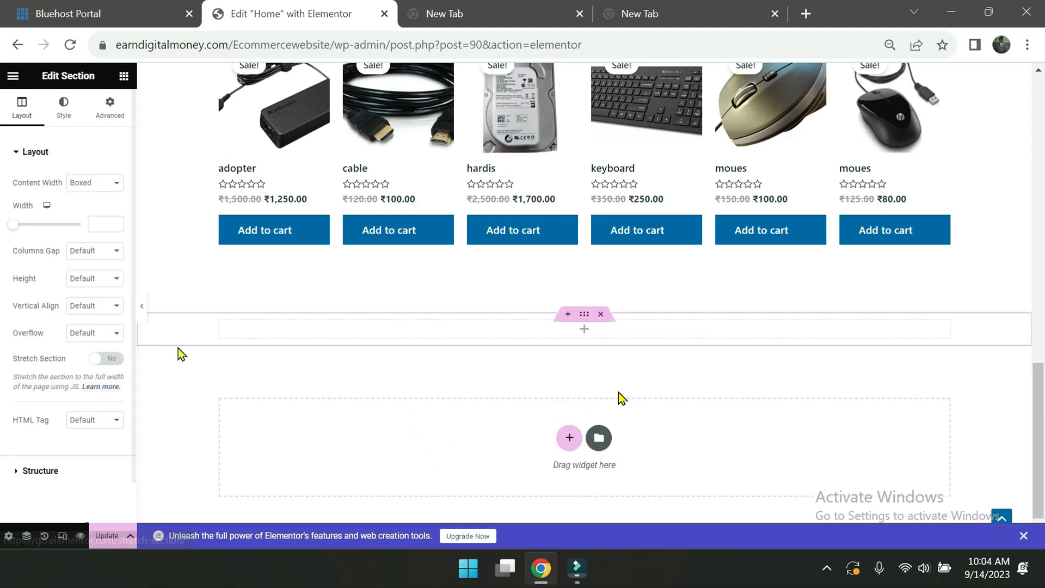
click(122, 77)
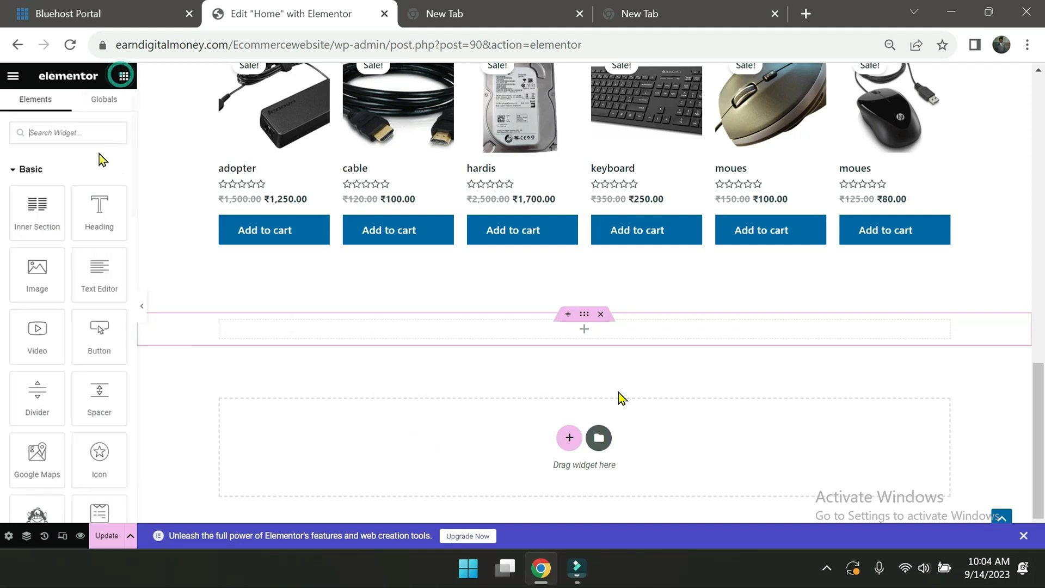
click(98, 210)
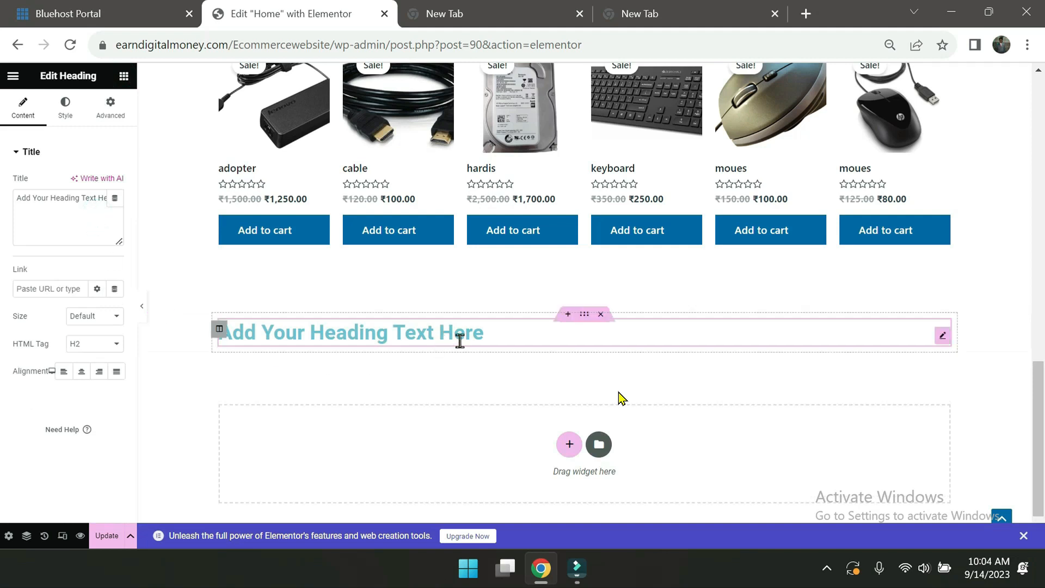
Replace the new heading's placeholder text with "Home Applince" and center it
click(491, 332)
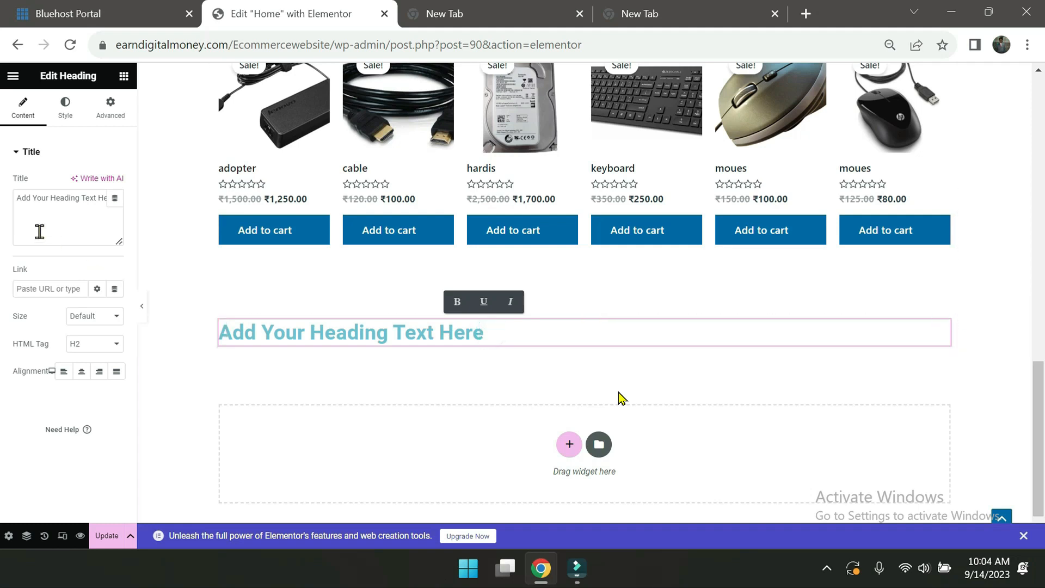
click(61, 200)
double_click(61, 200)
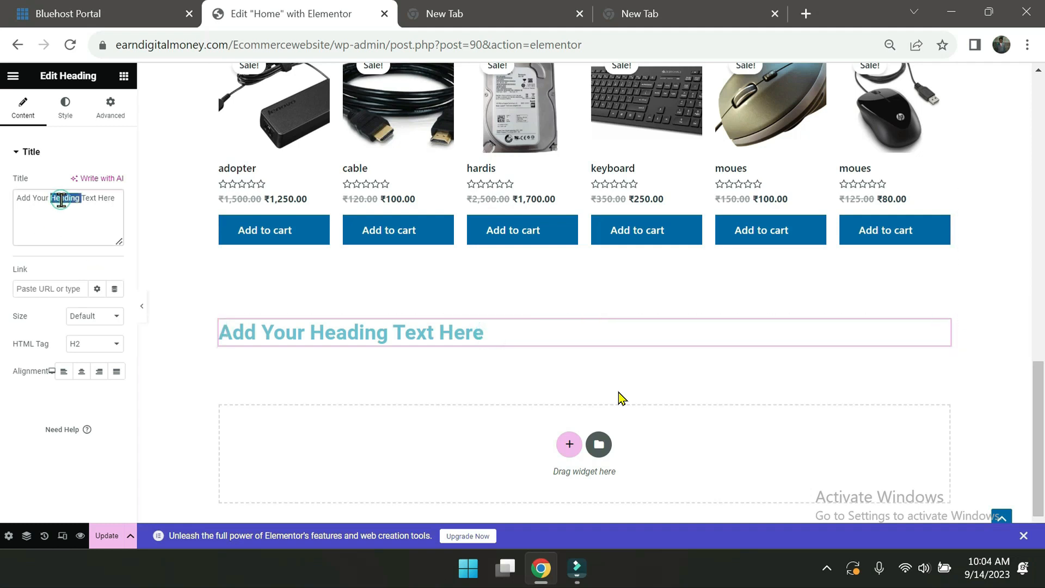
triple_click(62, 200)
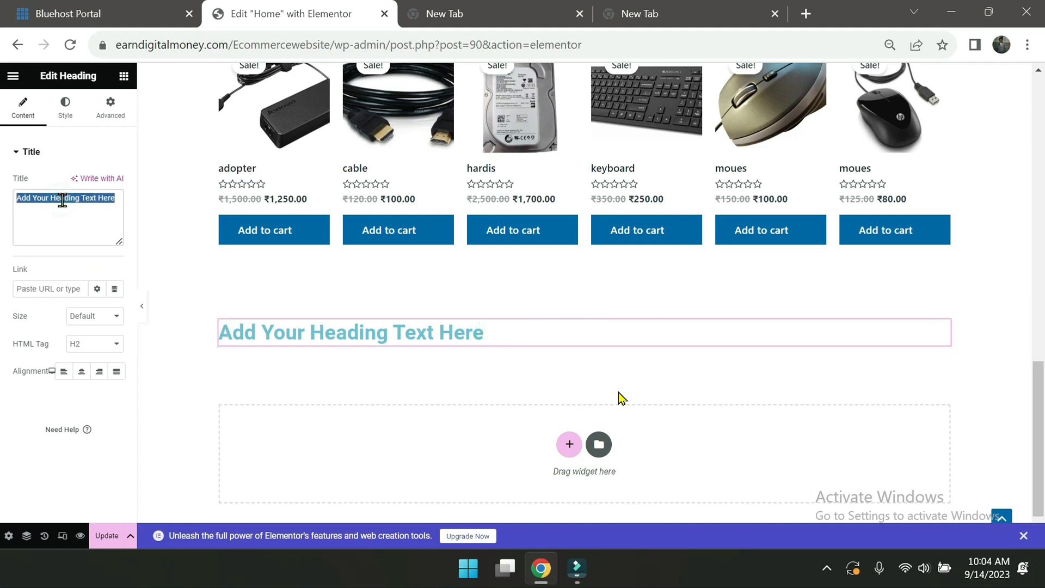
key(BackSpace)
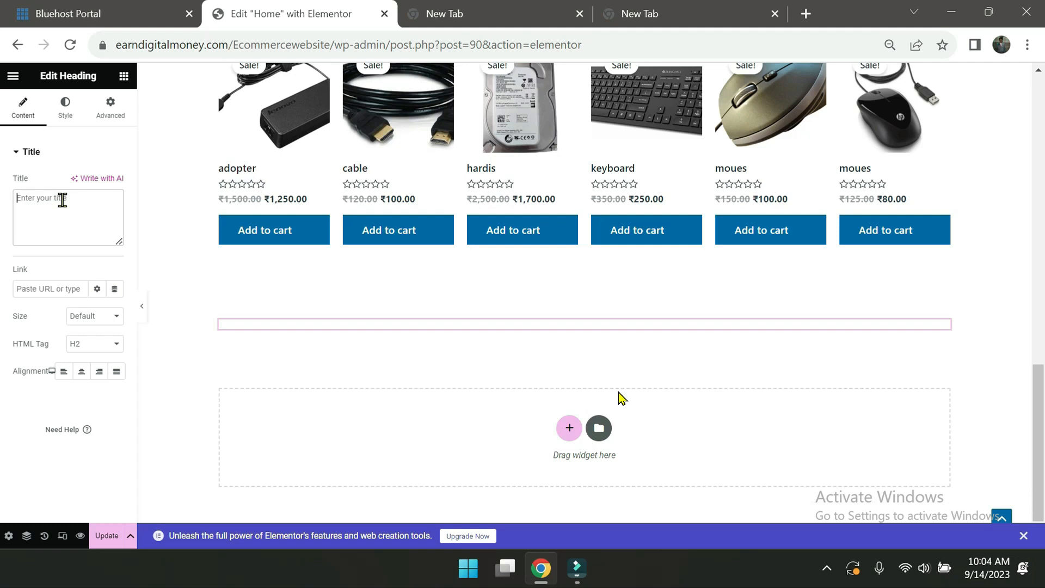
text(Ki)
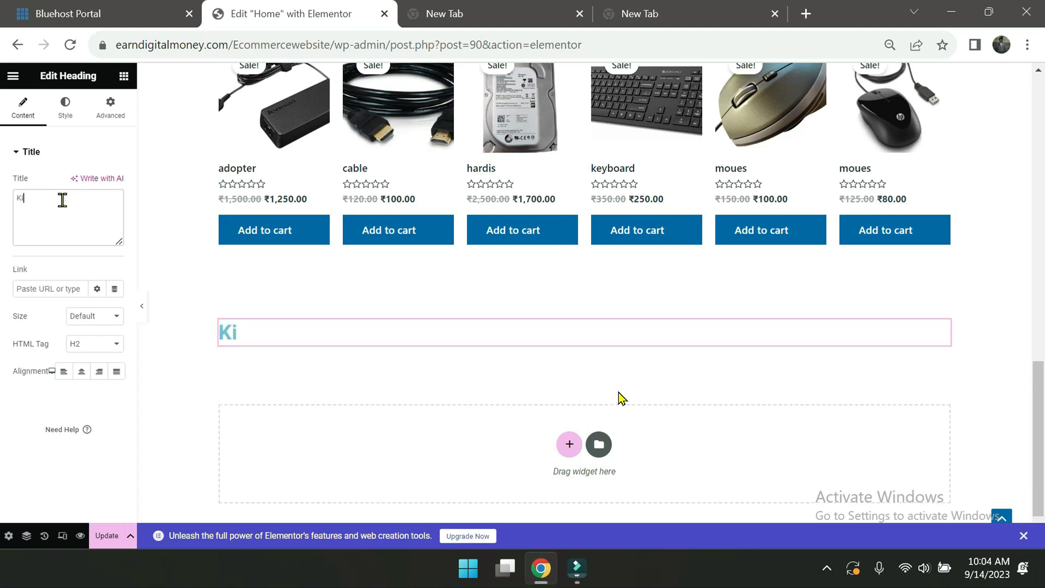
text(ds)
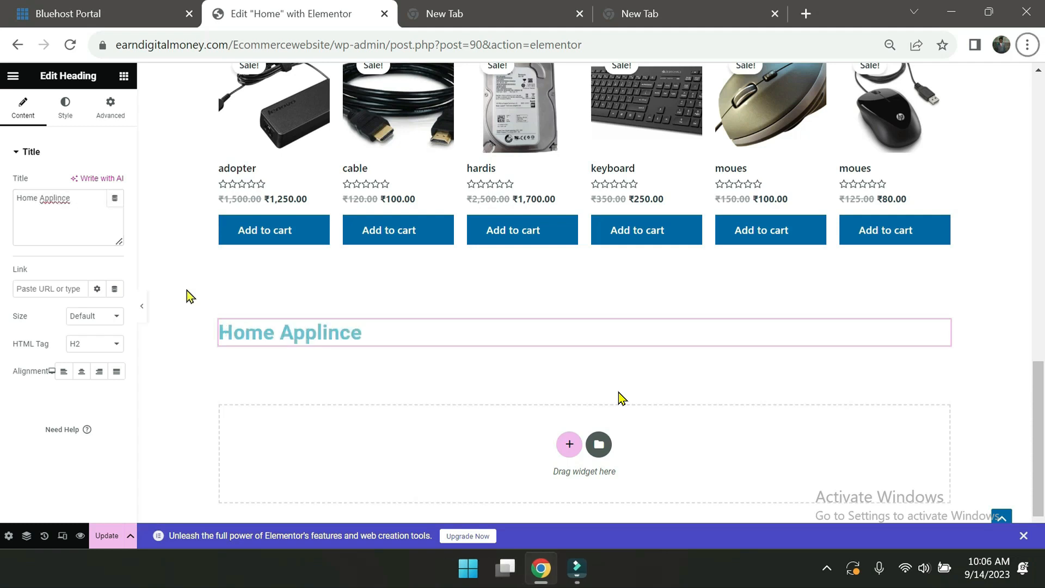
click(387, 337)
click(81, 373)
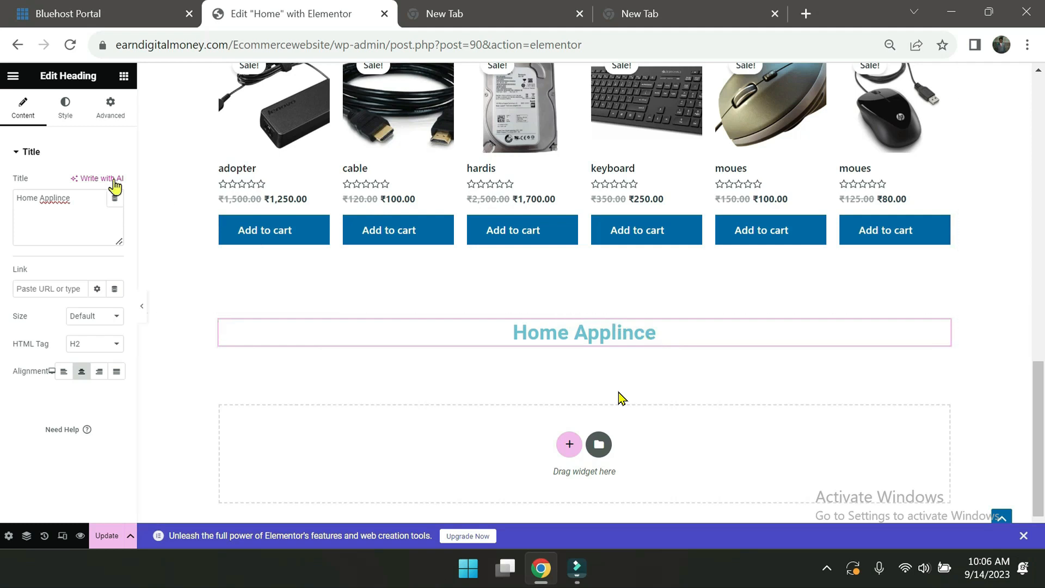
Set the "Home Applince" heading's text color to #4363E3 and update the page
click(60, 112)
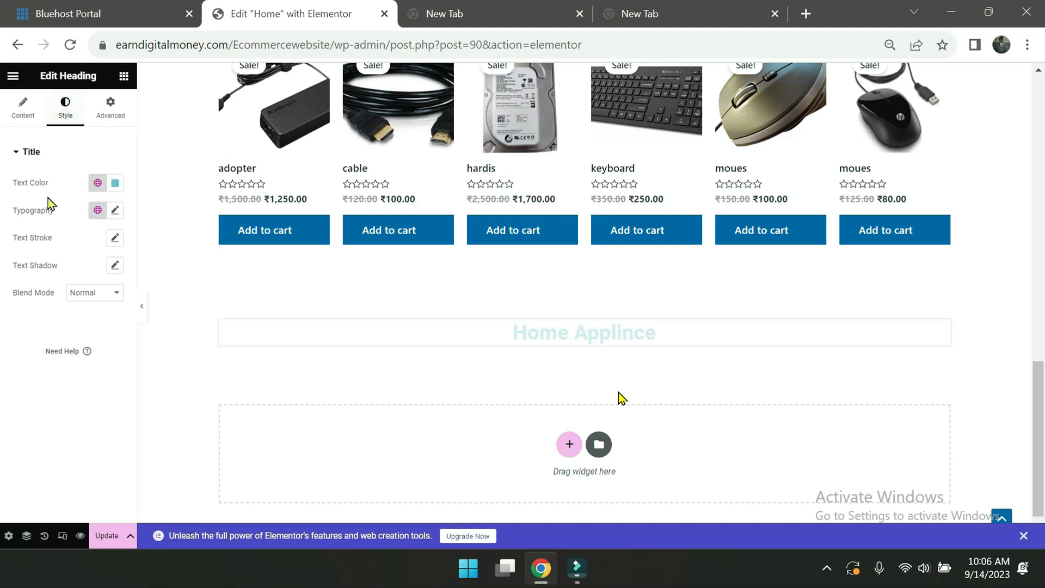
click(116, 185)
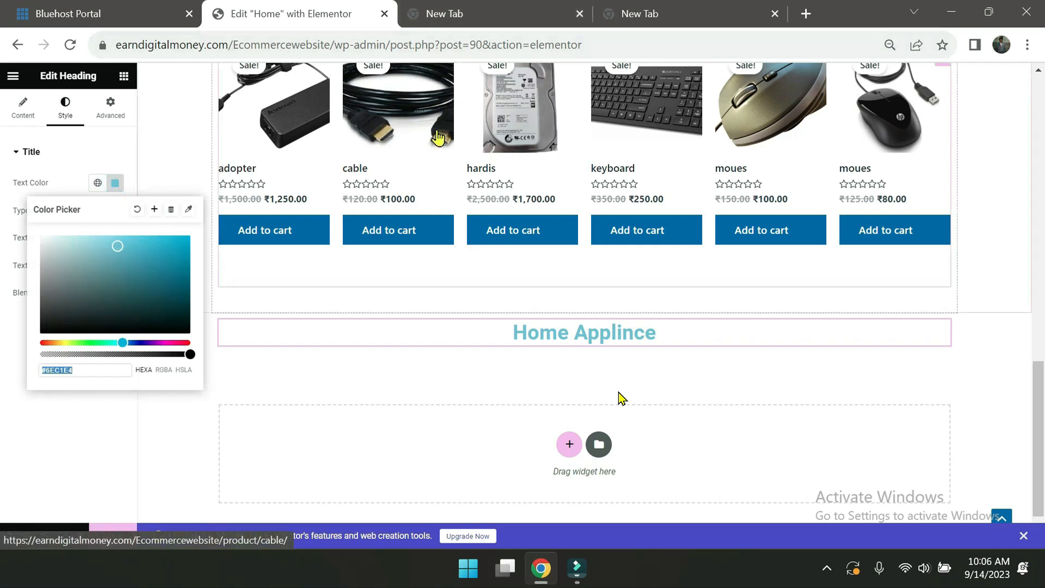
click(98, 366)
double_click(99, 366)
text(4363E3)
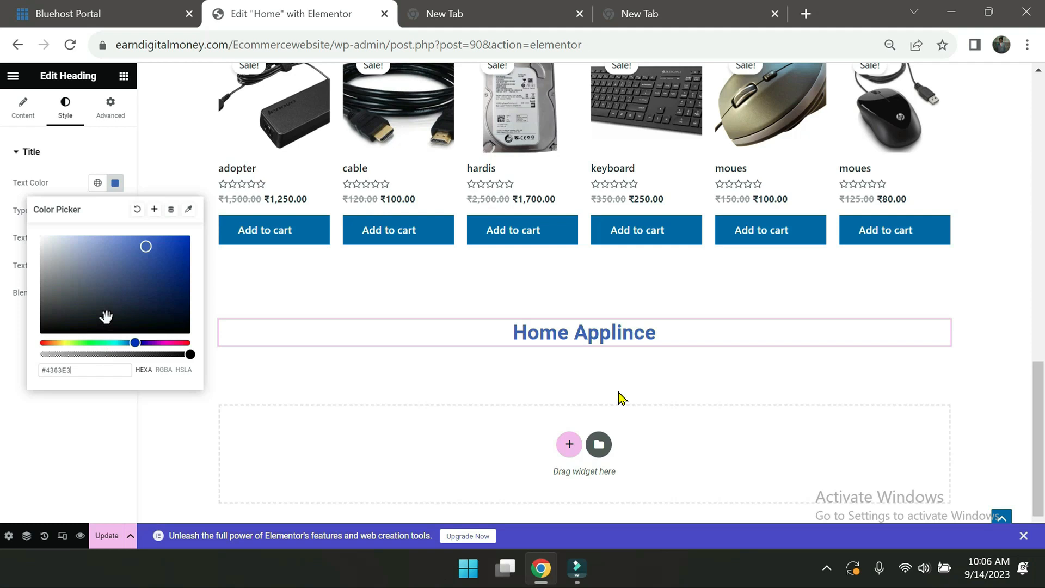
click(108, 536)
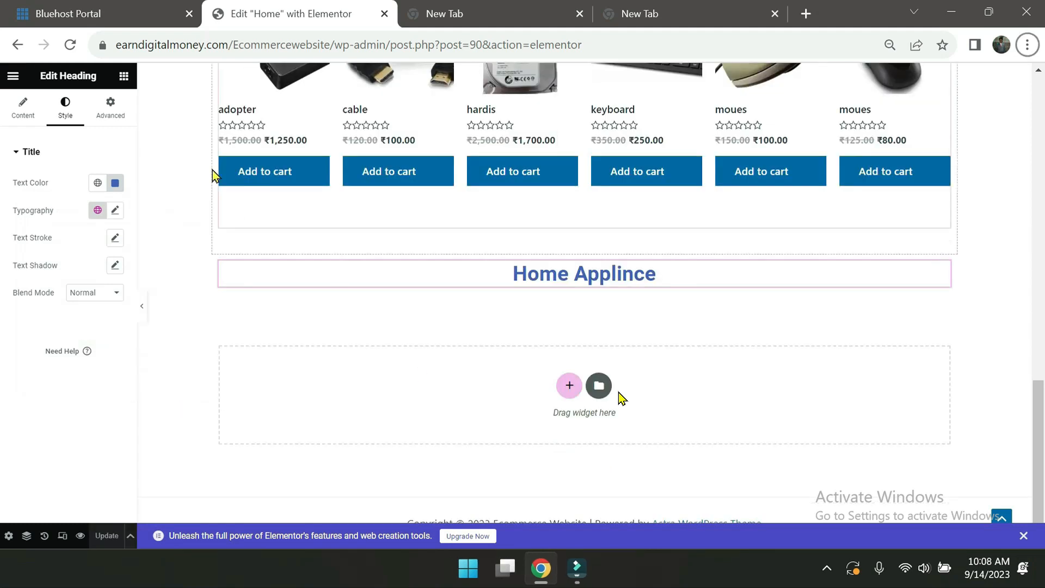
Place a Shortcode widget directly below the "Home Applince" heading
click(123, 77)
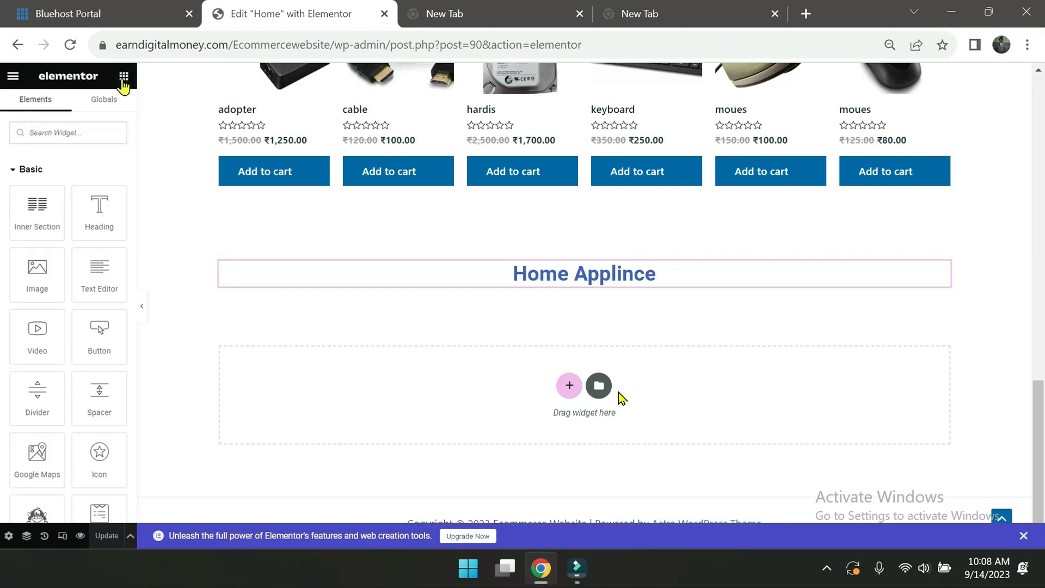
click(13, 171)
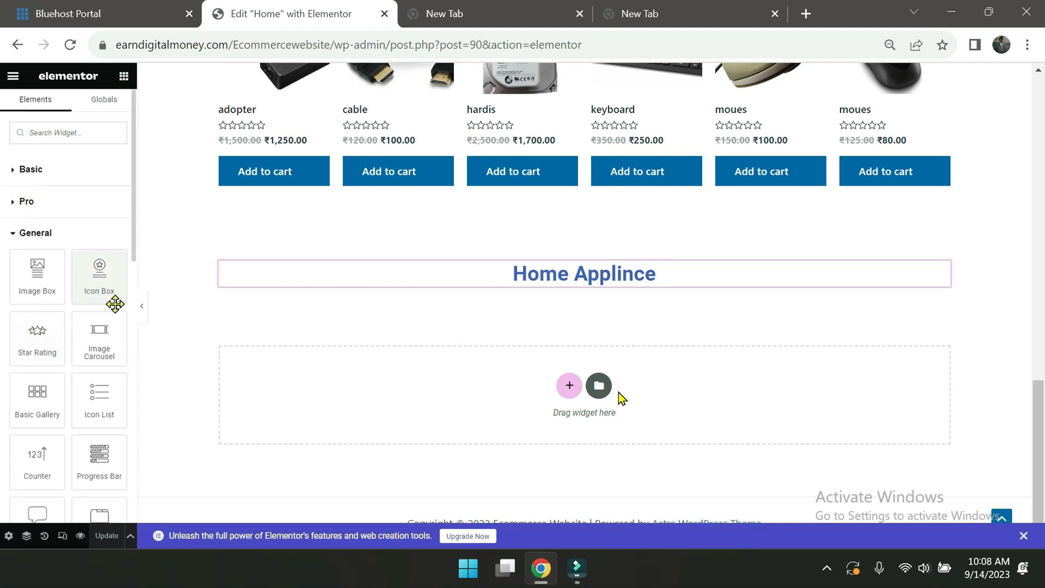
scroll(115, 304, down, 2)
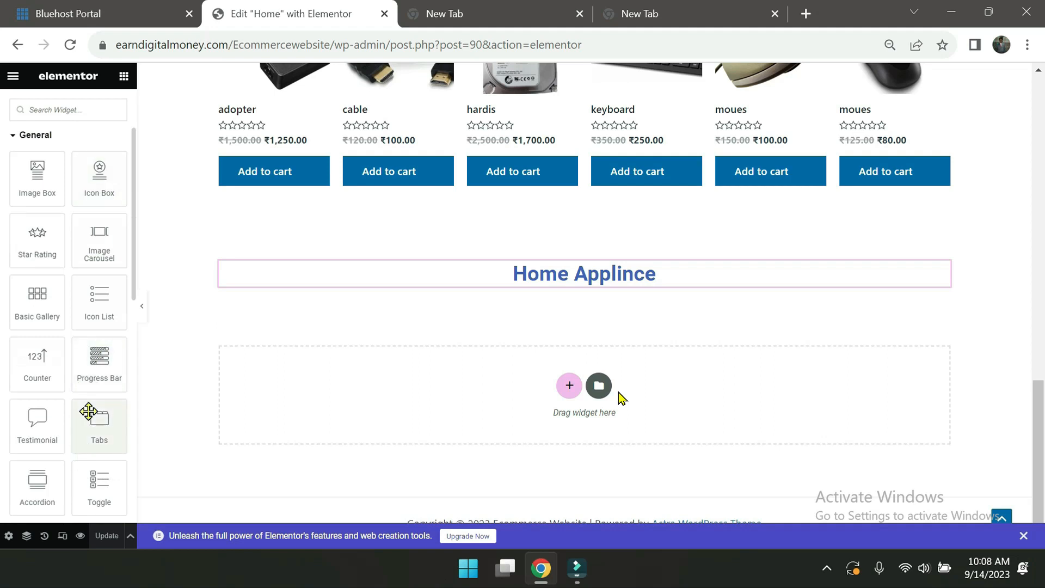
scroll(88, 412, down, 2)
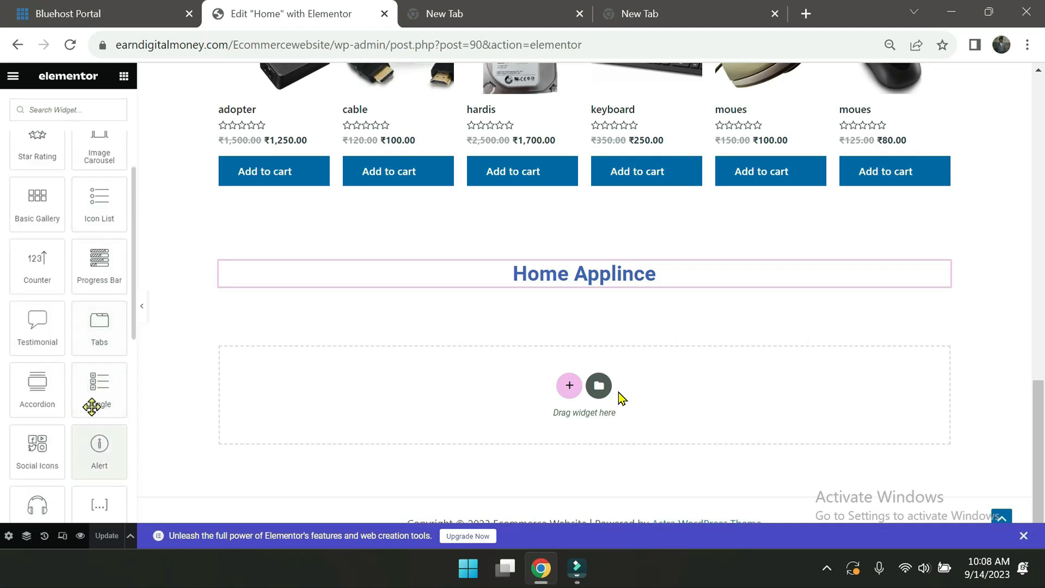
scroll(103, 423, down, 2)
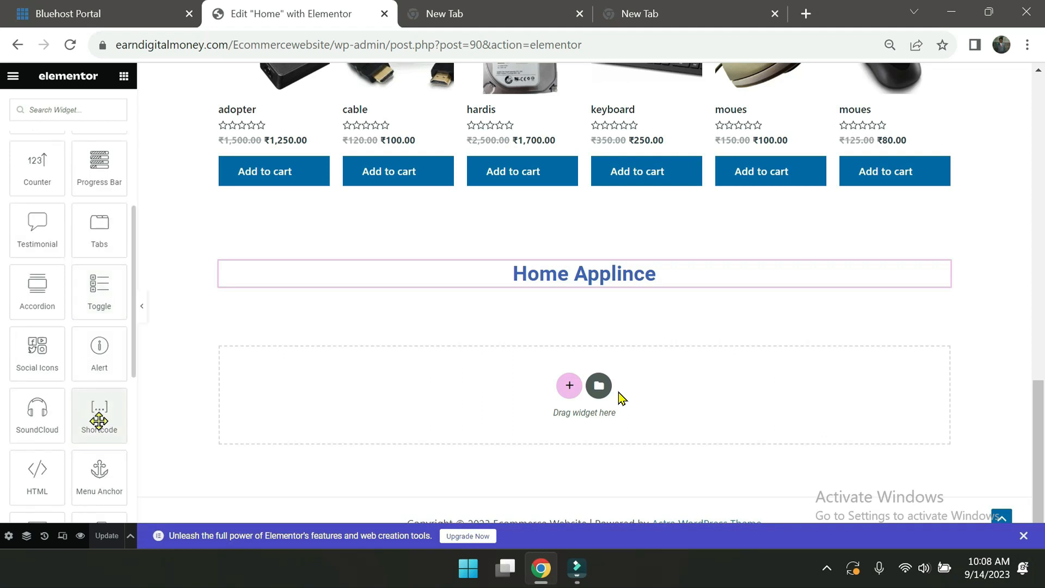
drag(98, 420, 581, 279)
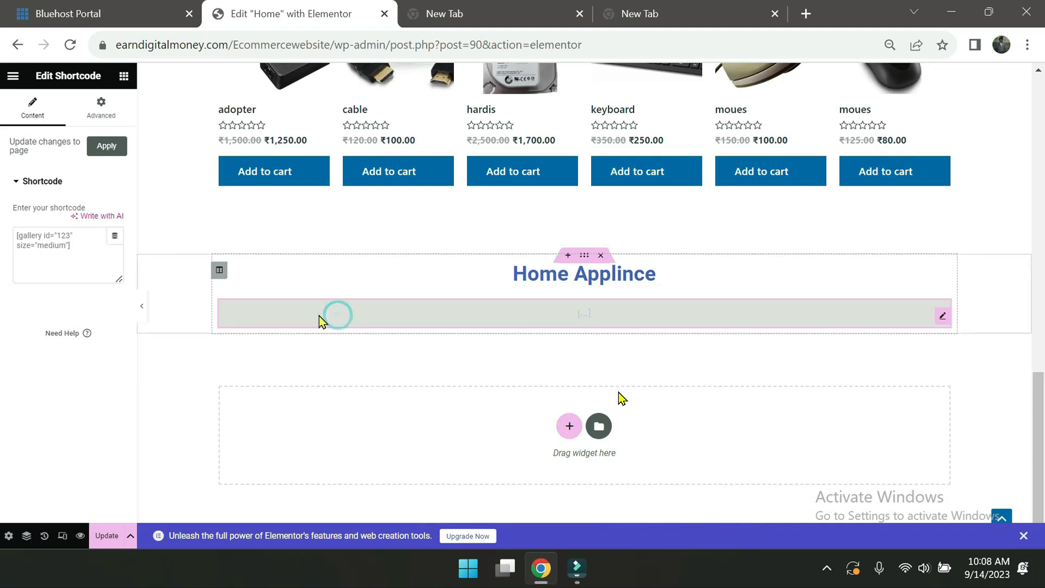
Enter the shortcode [products category="home appliance" limit"6" columns="6"] to list the home appliance products under the heading
click(78, 248)
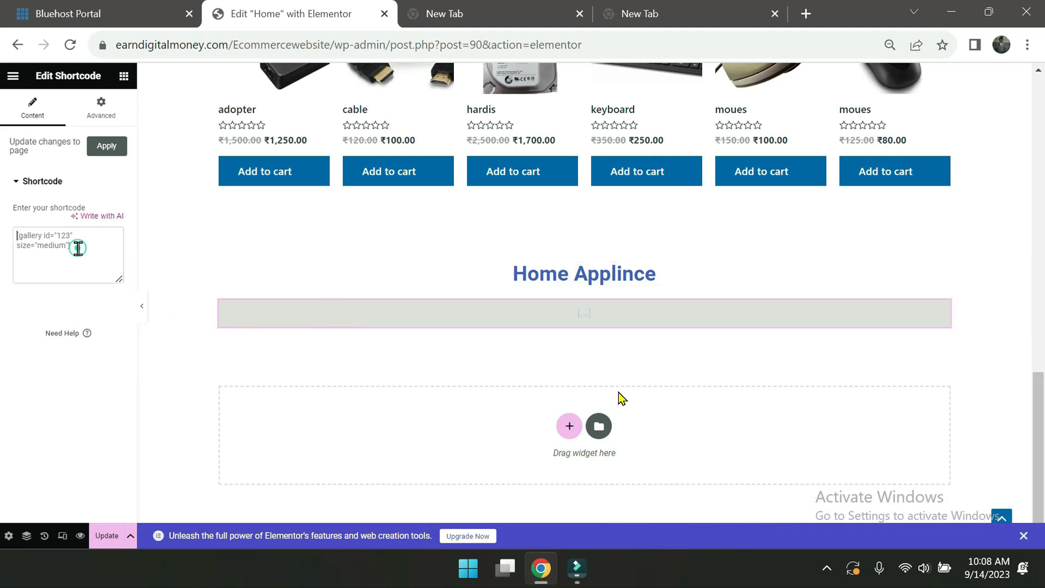
click(78, 249)
text([products category="home applince" limit="6" columns="6"])
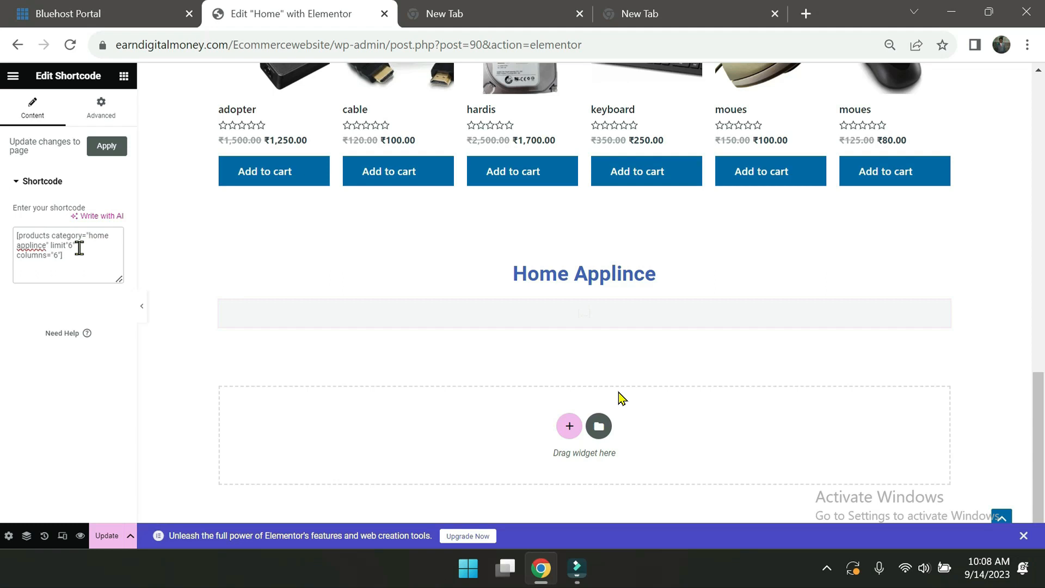
text(])
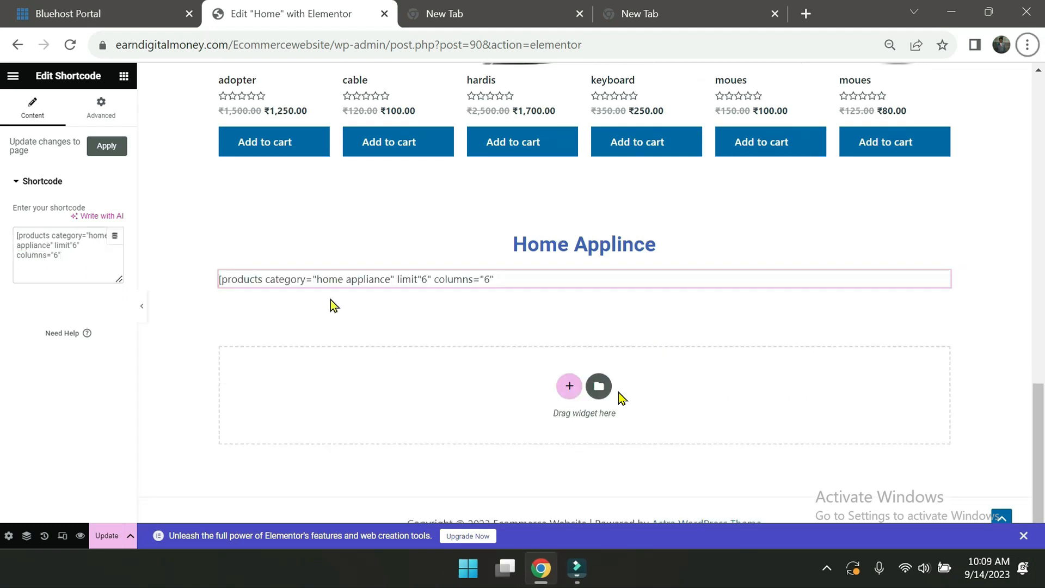
click(92, 265)
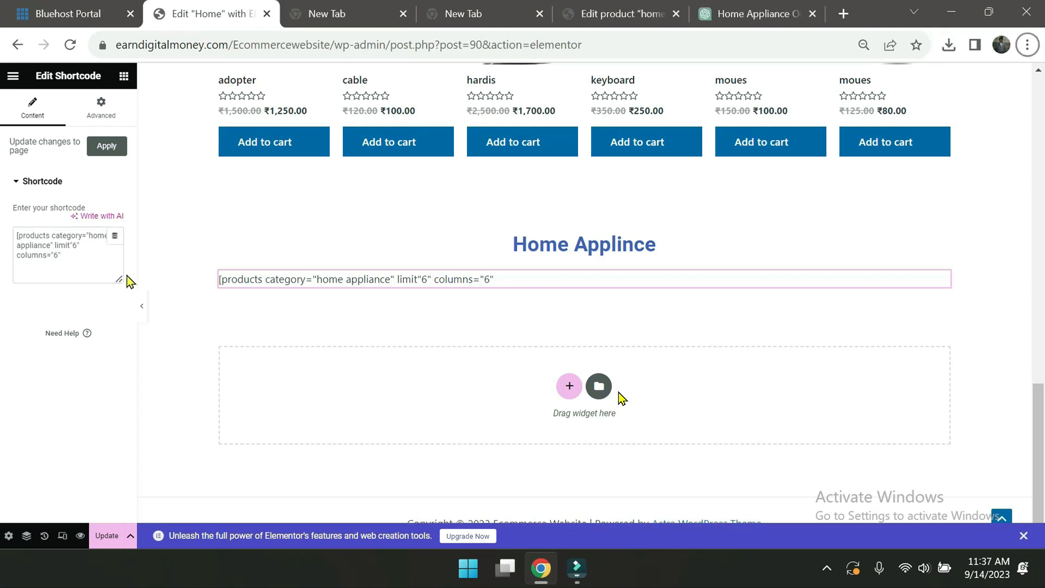
click(66, 261)
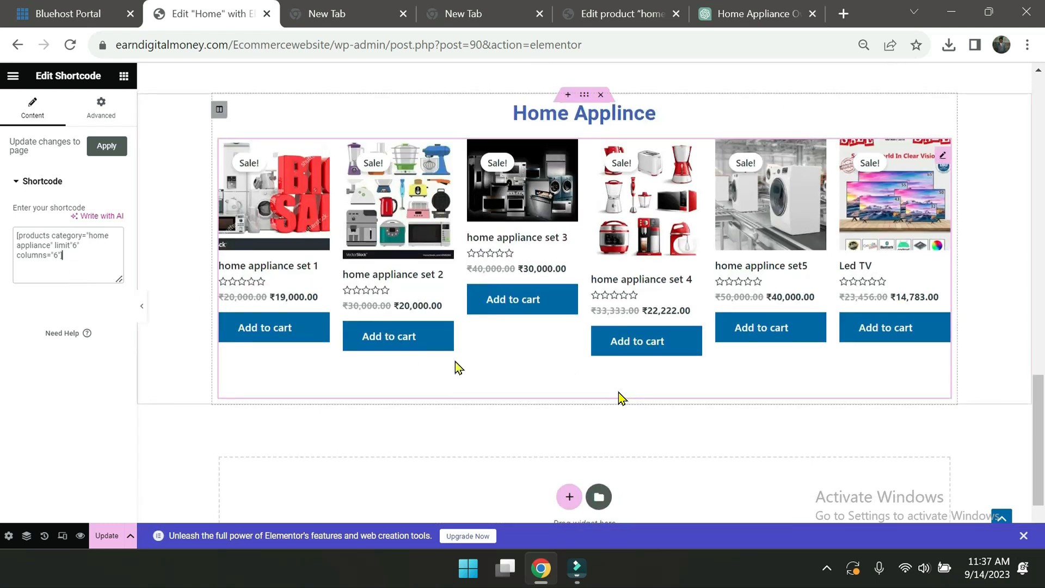
scroll(460, 366, up, 1)
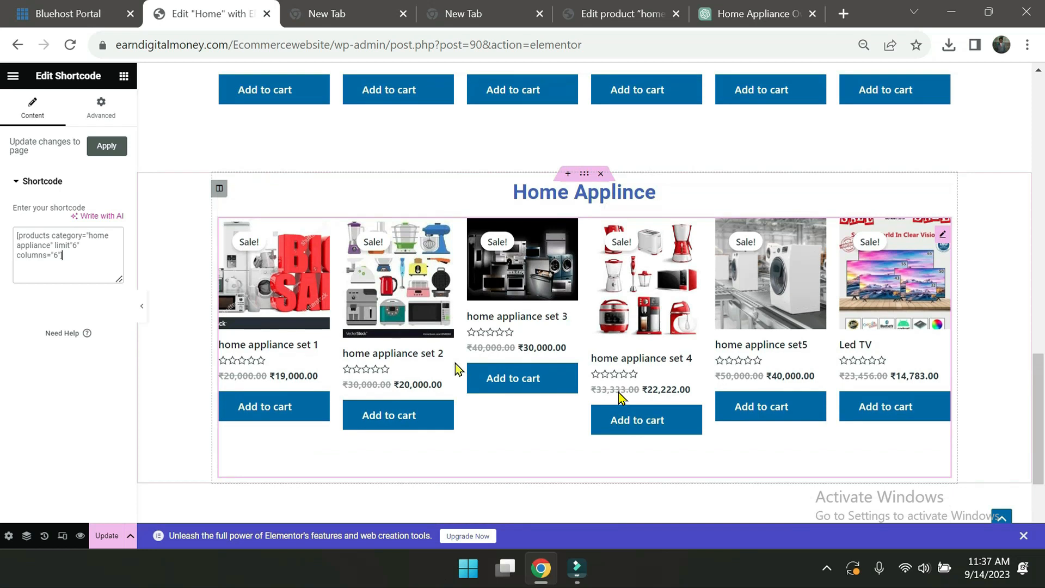
scroll(456, 364, down, 3)
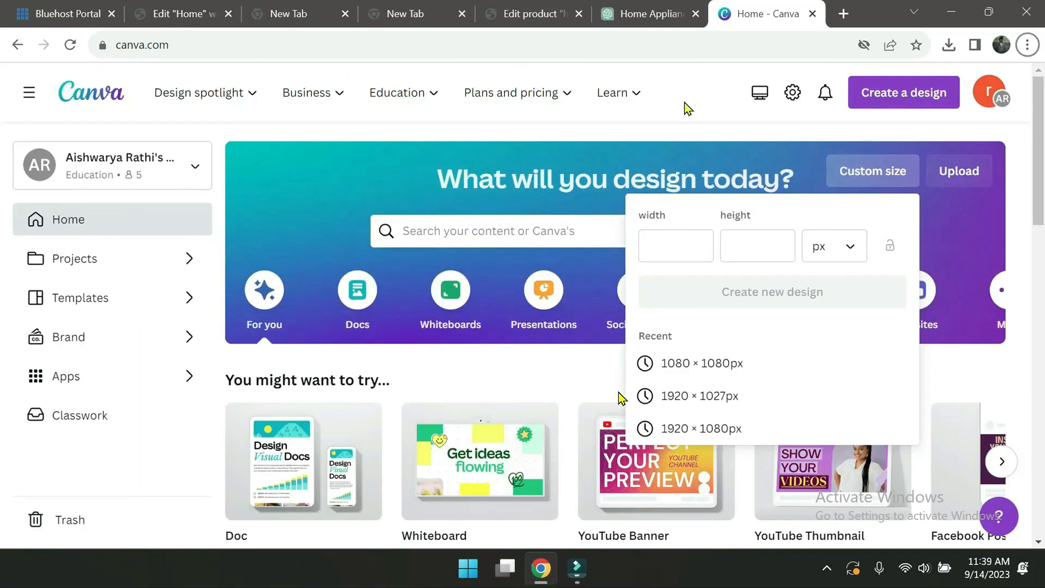
Create a 1080 × 1080 px design in Canva and start a file upload for it
click(709, 363)
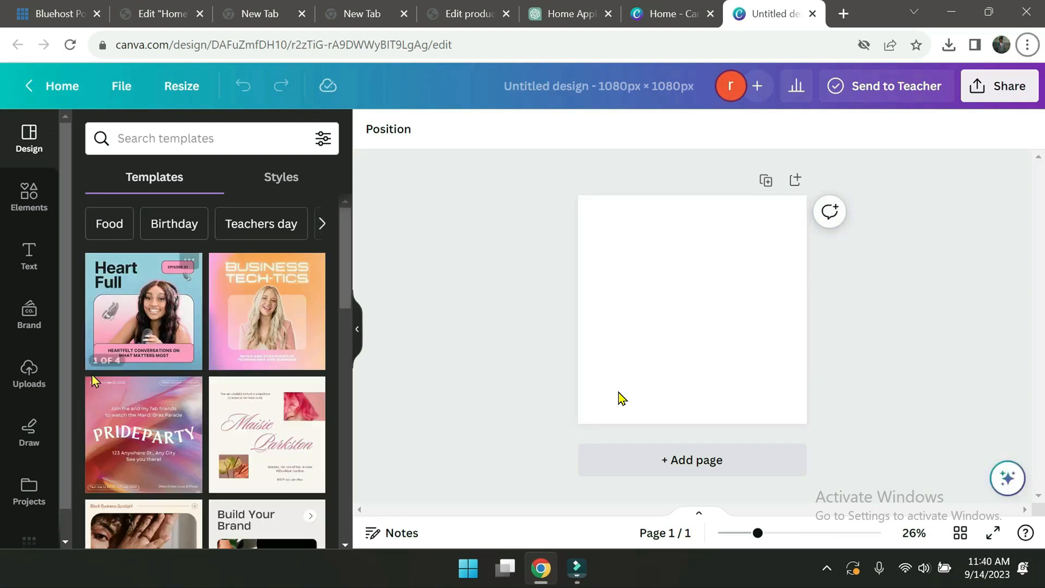
click(20, 376)
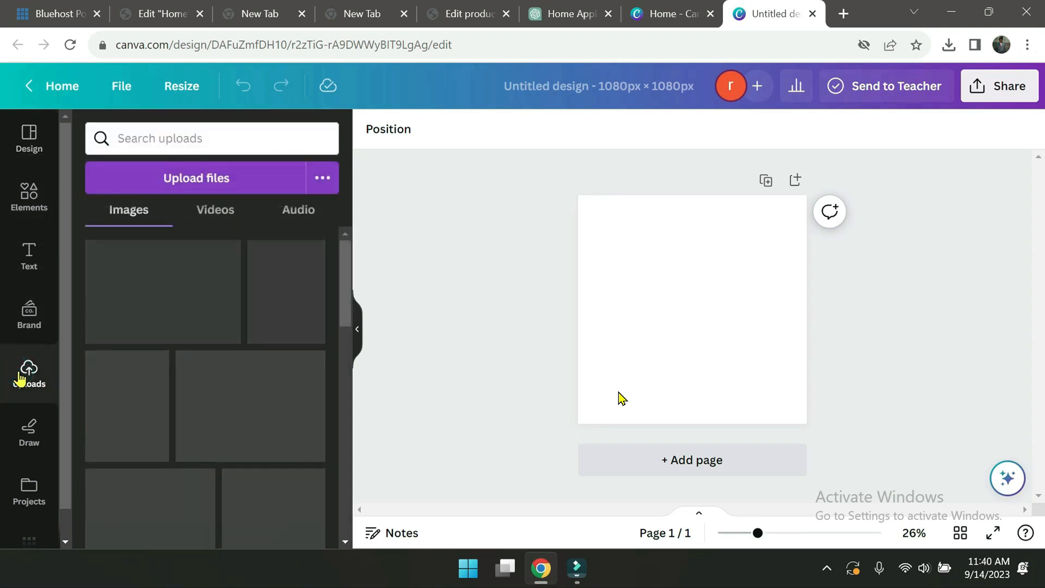
click(195, 181)
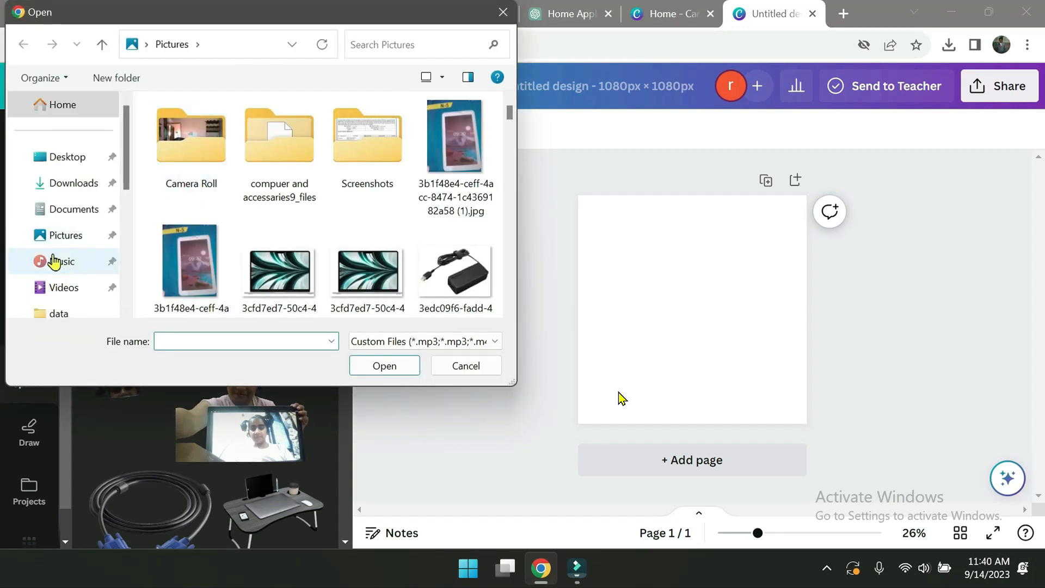
Upload the stock-photo-big-sale-of-kitchen-appliances picture from the Pictures folder to the design's uploads
click(59, 238)
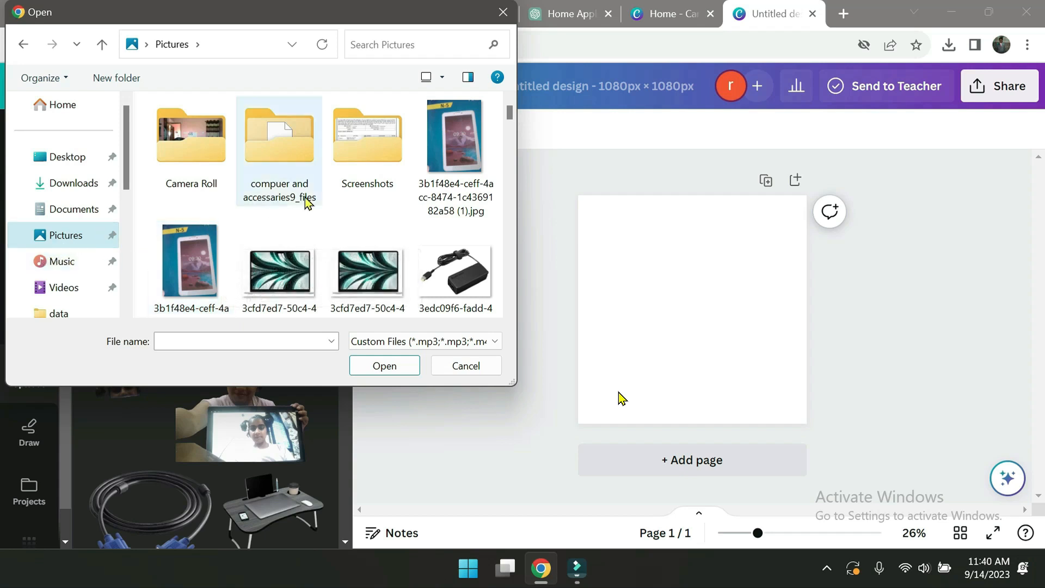
scroll(321, 201, down, 1)
scroll(323, 202, down, 3)
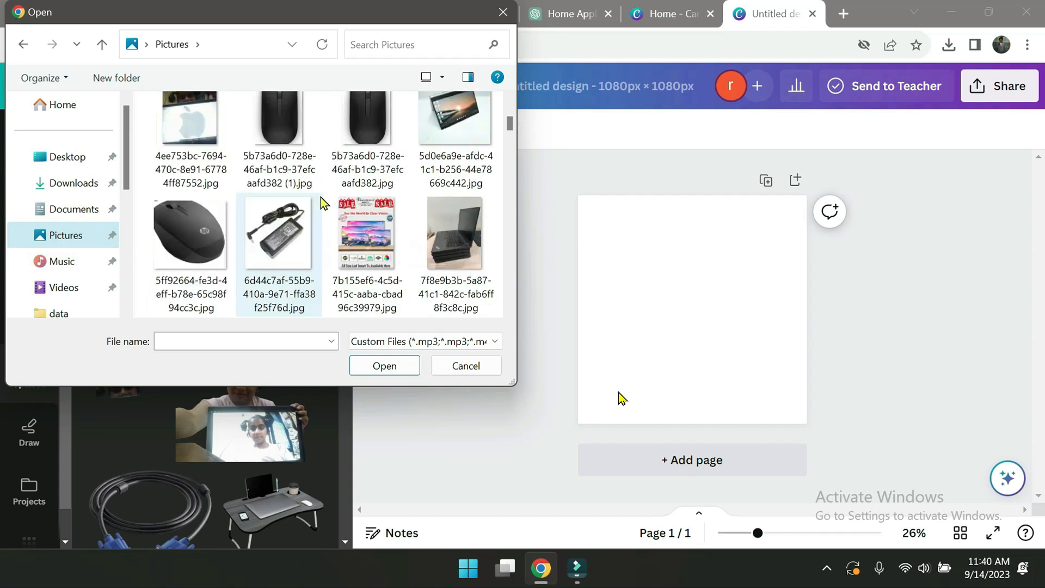
scroll(322, 202, down, 6)
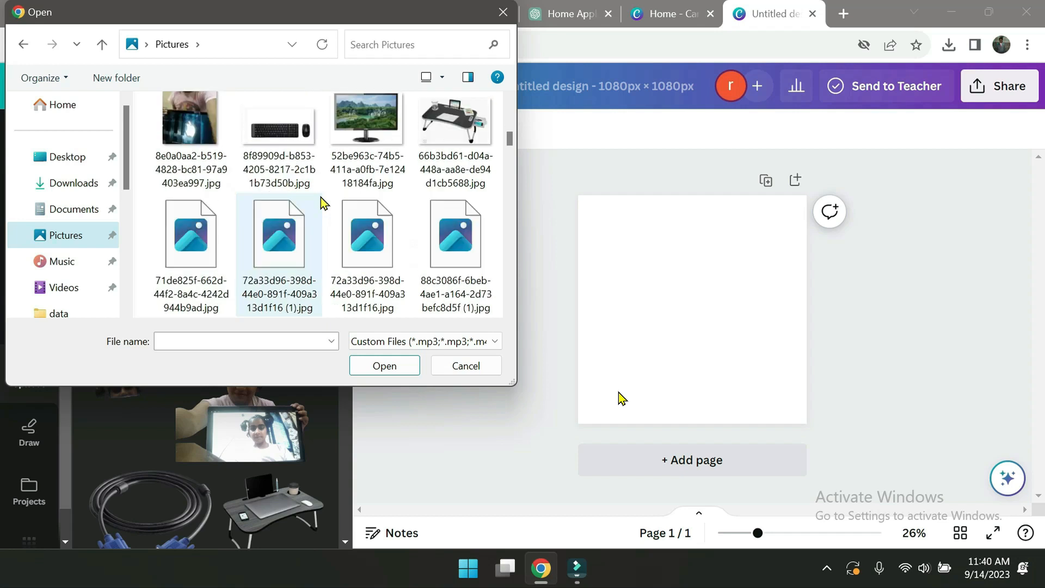
scroll(322, 202, down, 2)
scroll(323, 202, down, 4)
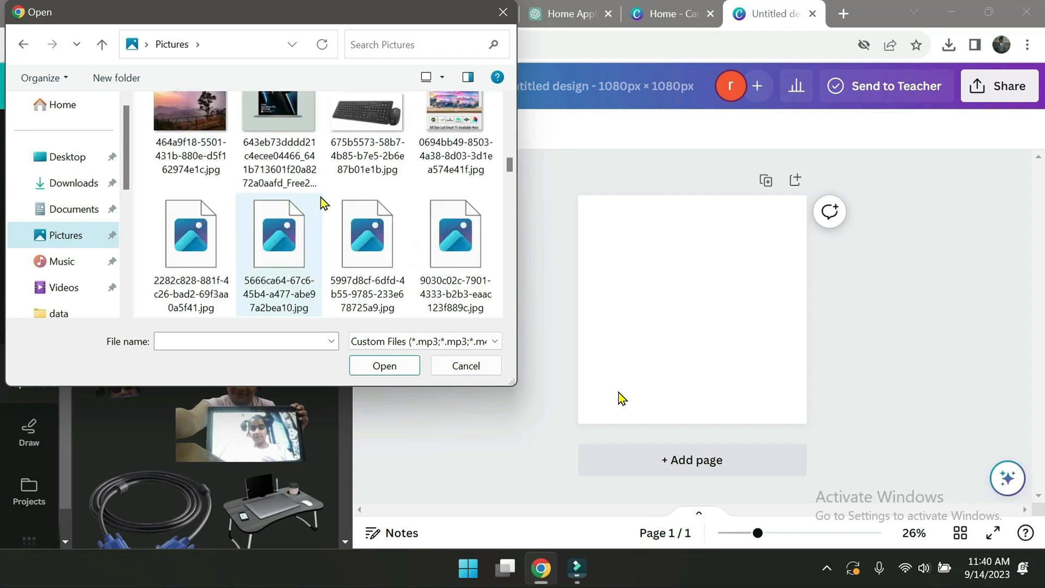
scroll(322, 202, down, 2)
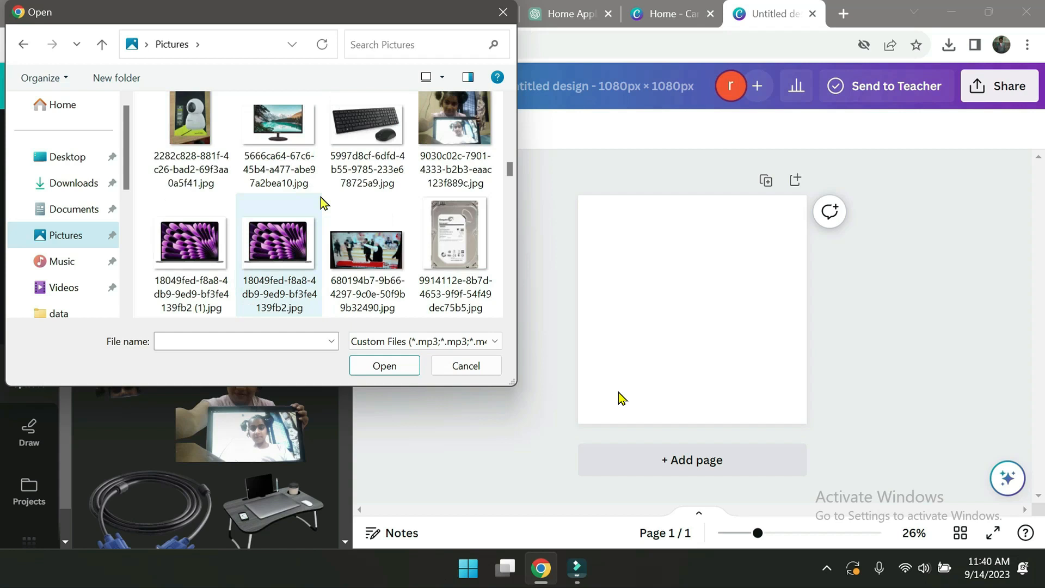
scroll(323, 202, down, 2)
scroll(324, 202, down, 2)
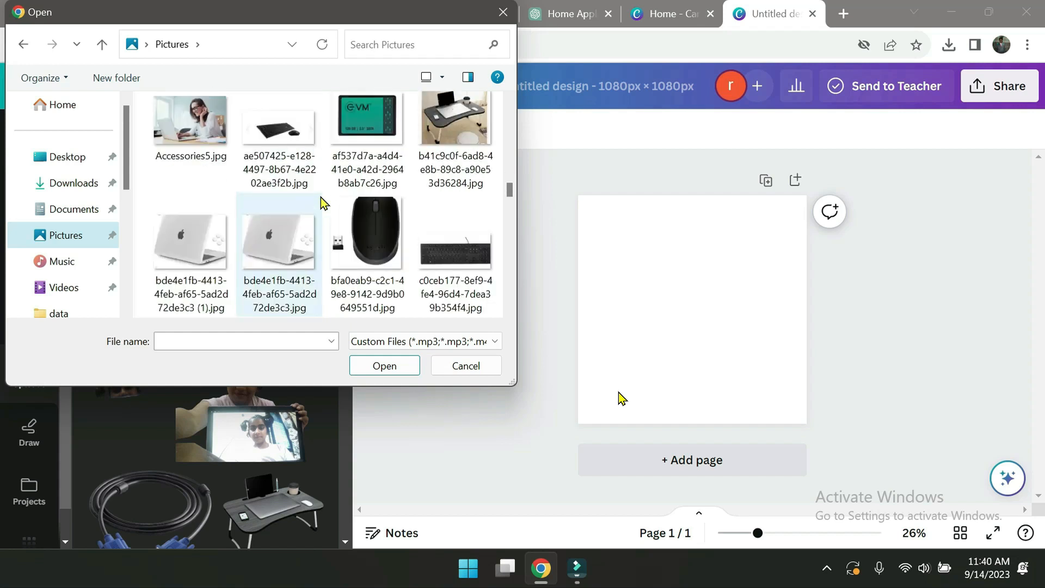
scroll(323, 202, down, 2)
scroll(324, 202, down, 4)
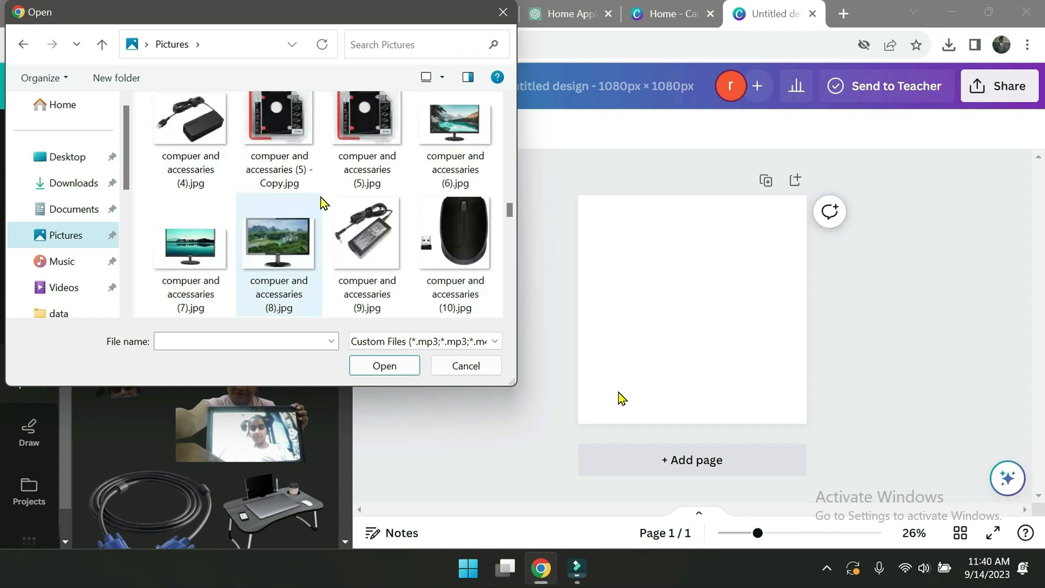
scroll(323, 202, down, 6)
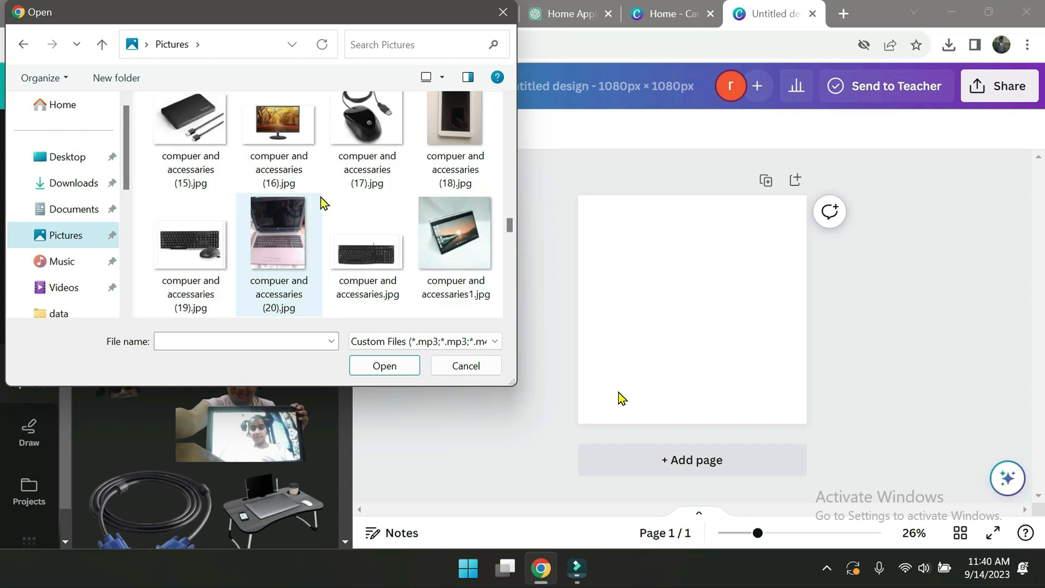
scroll(324, 203, down, 10)
click(287, 264)
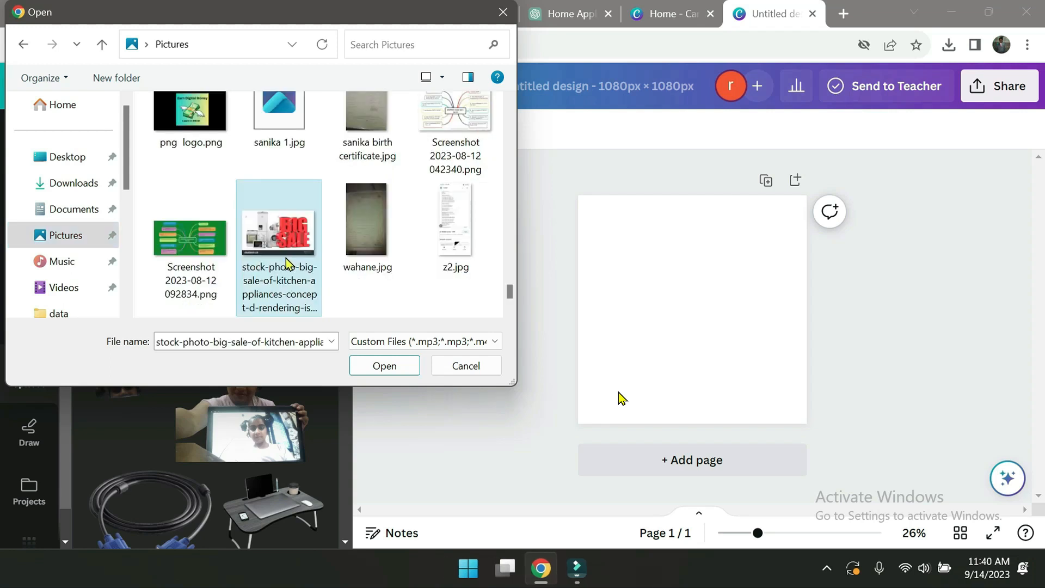
click(384, 366)
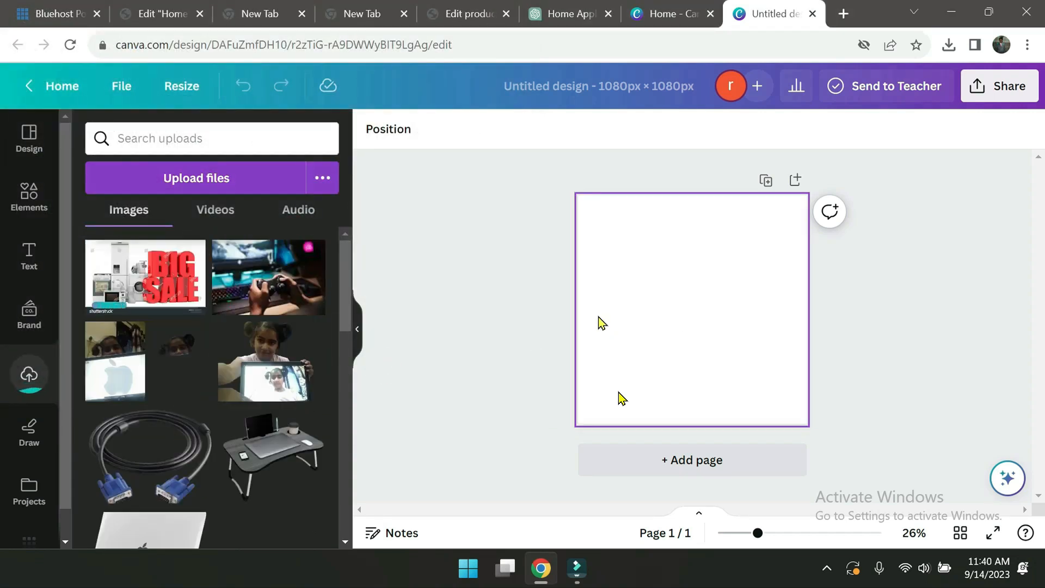
Place the uploaded Big Sale kitchen appliances photo on the page and enlarge it to fill the whole square canvas
click(155, 280)
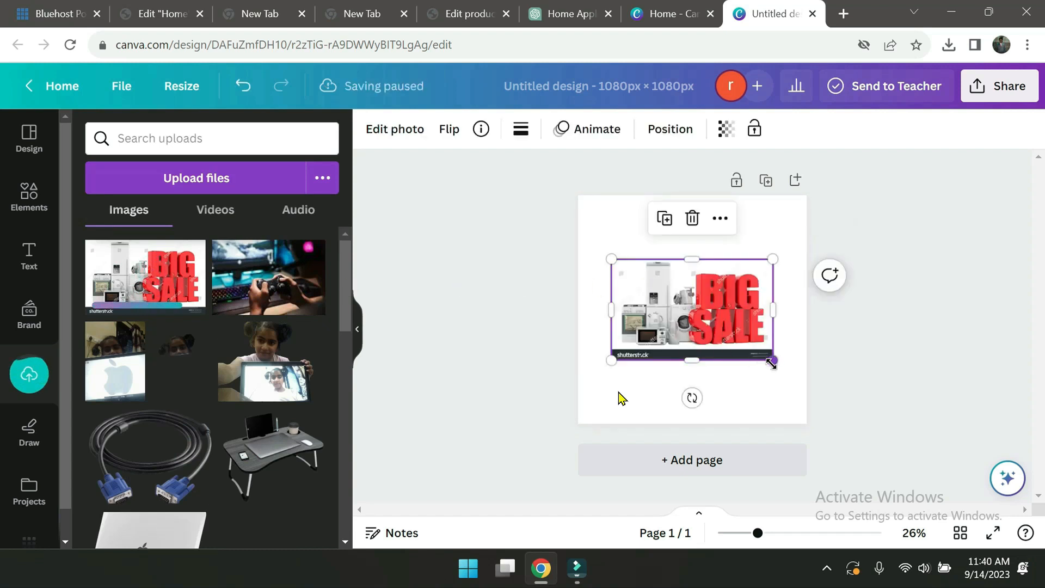
drag(770, 364, 800, 393)
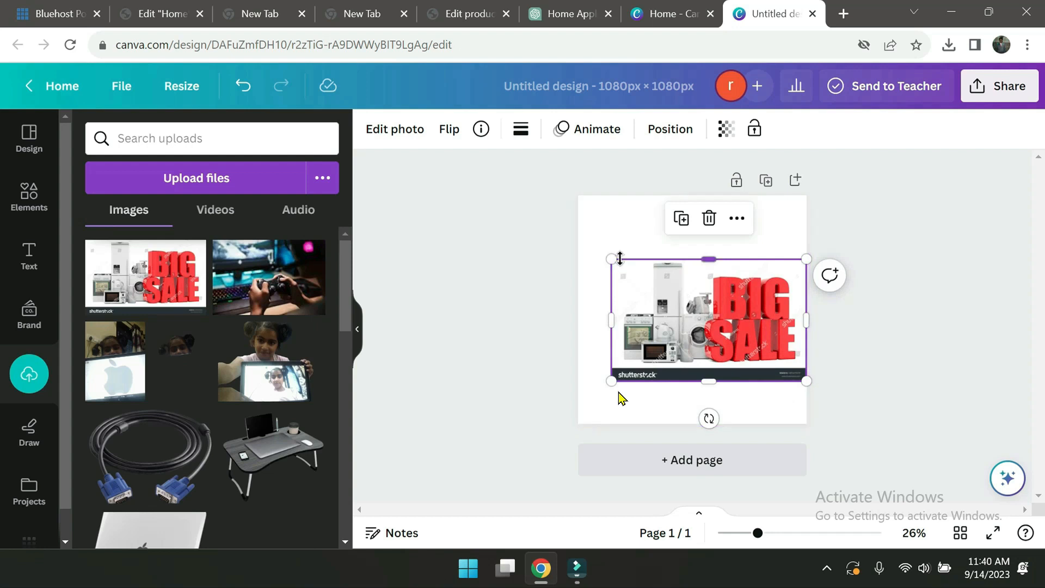
drag(610, 260, 576, 252)
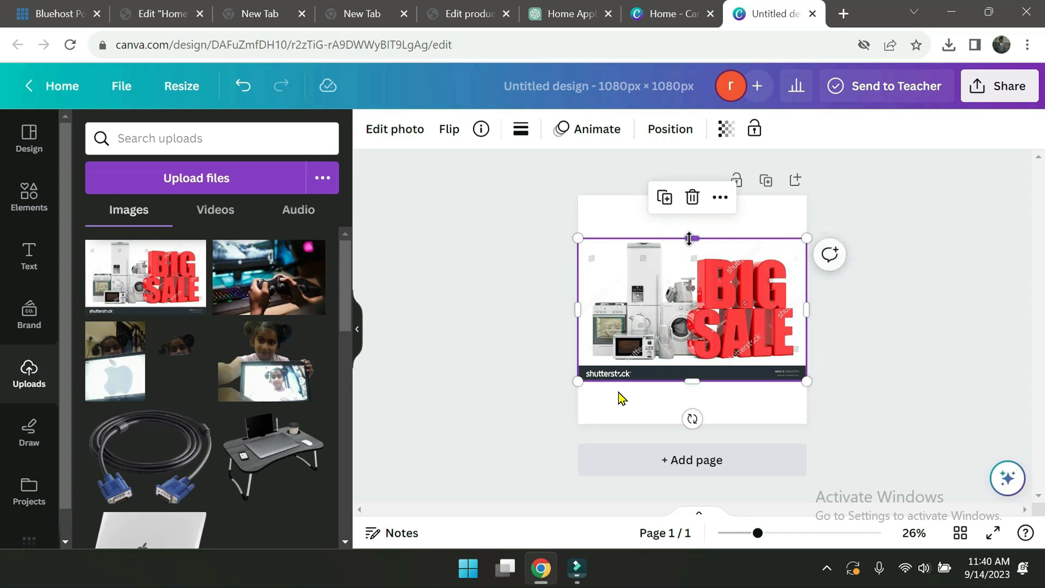
drag(690, 238, 683, 199)
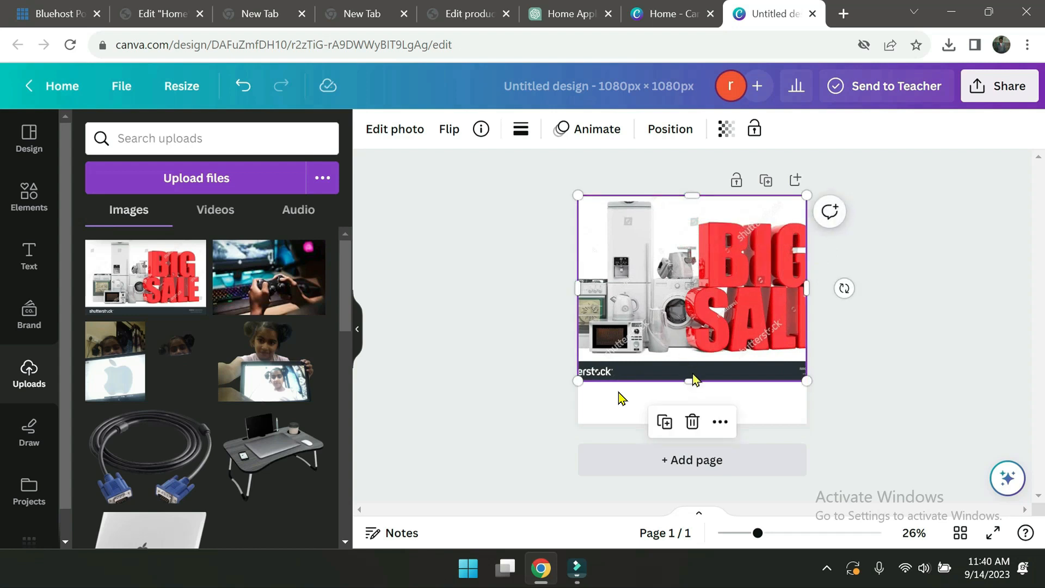
drag(690, 379, 694, 422)
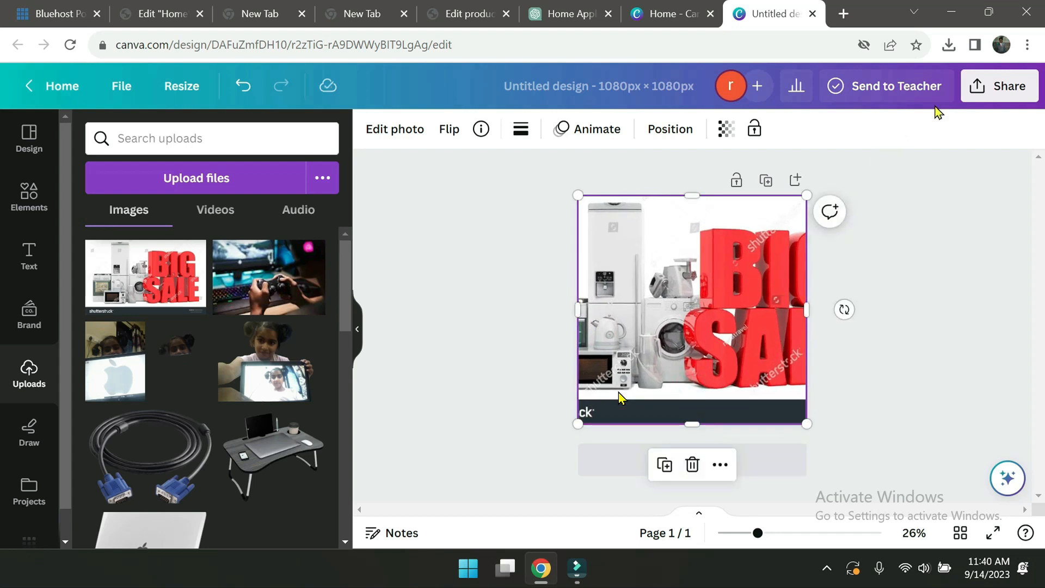
Download the design as a JPG at 1,080 × 1,080 px with quality 80
click(992, 94)
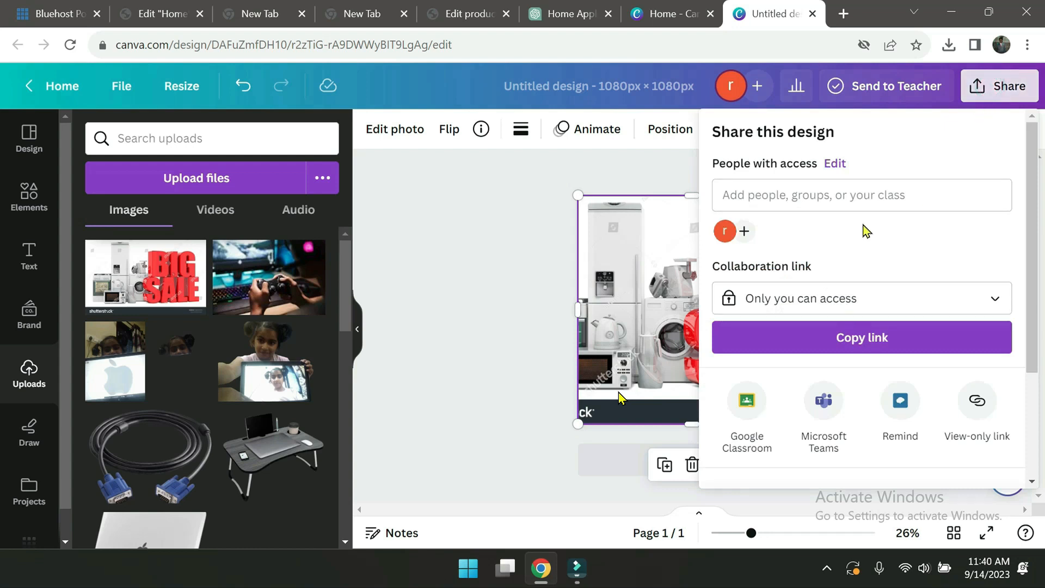
scroll(866, 227, down, 3)
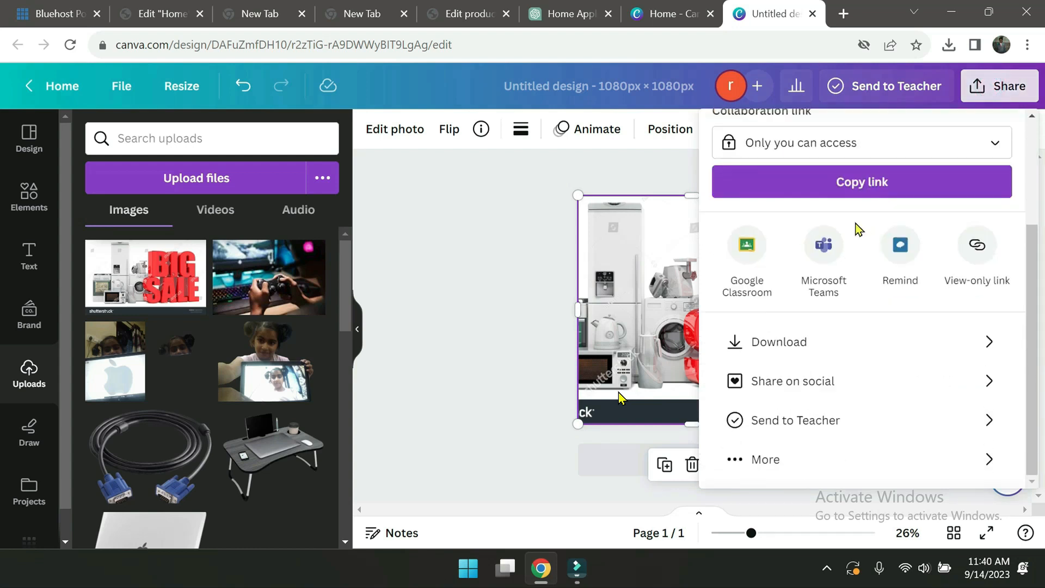
click(775, 348)
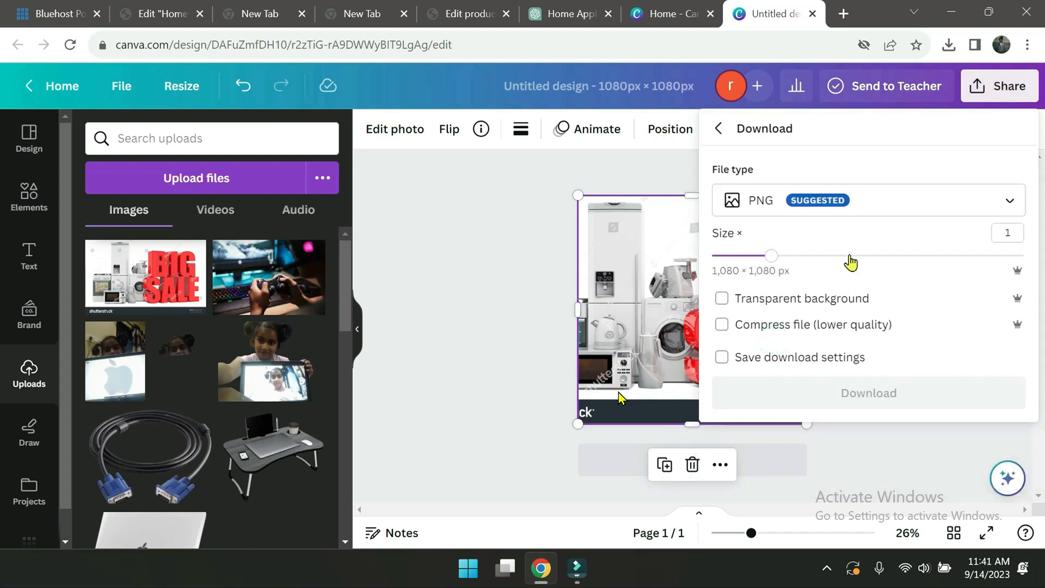
click(869, 209)
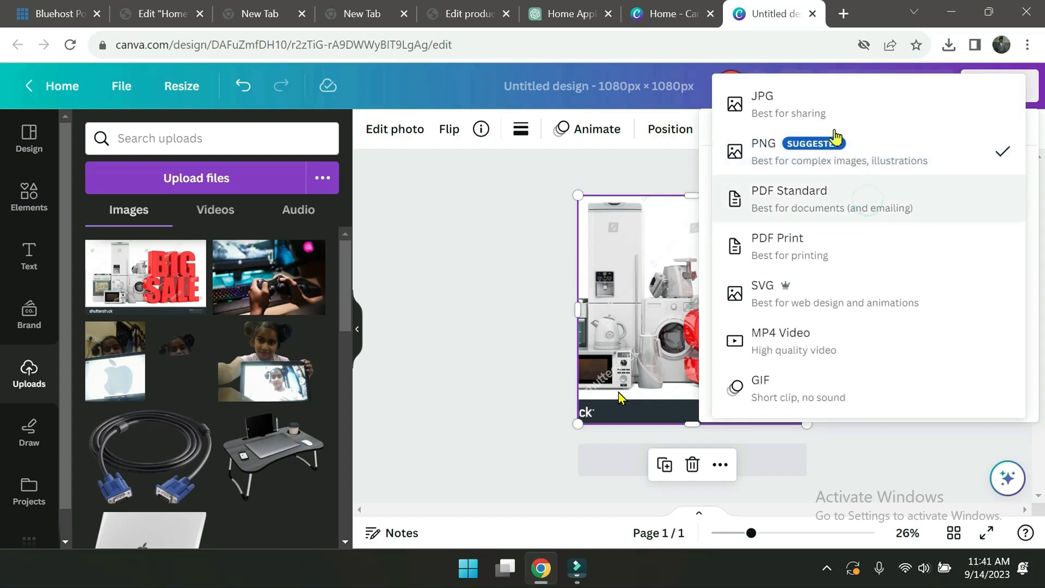
click(827, 104)
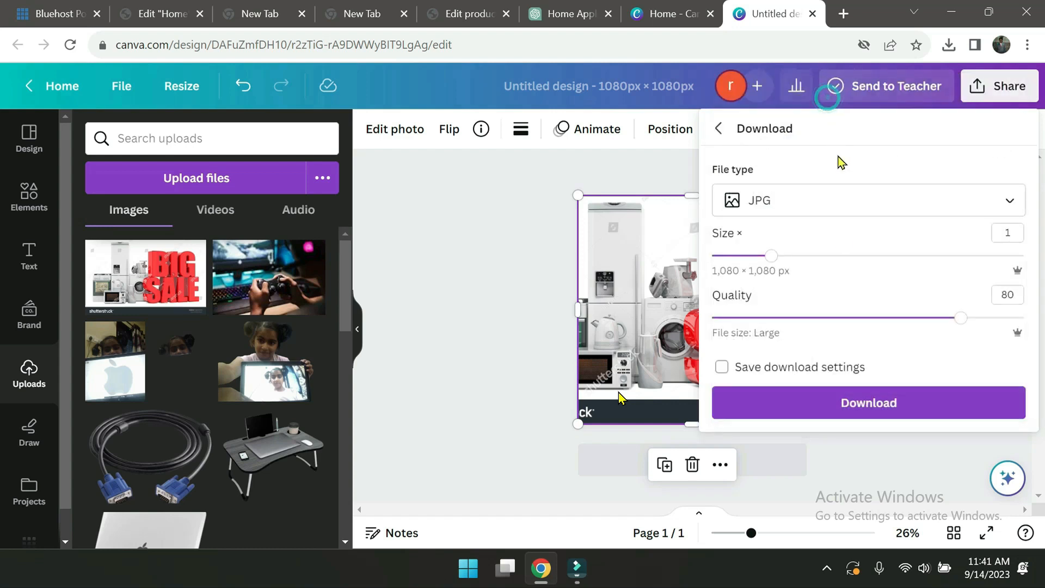
click(867, 404)
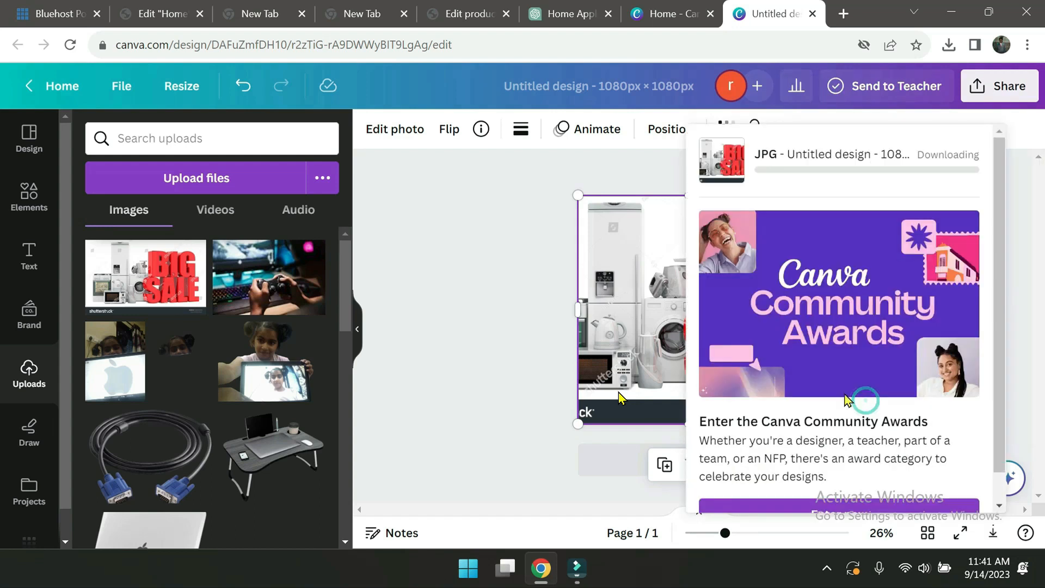
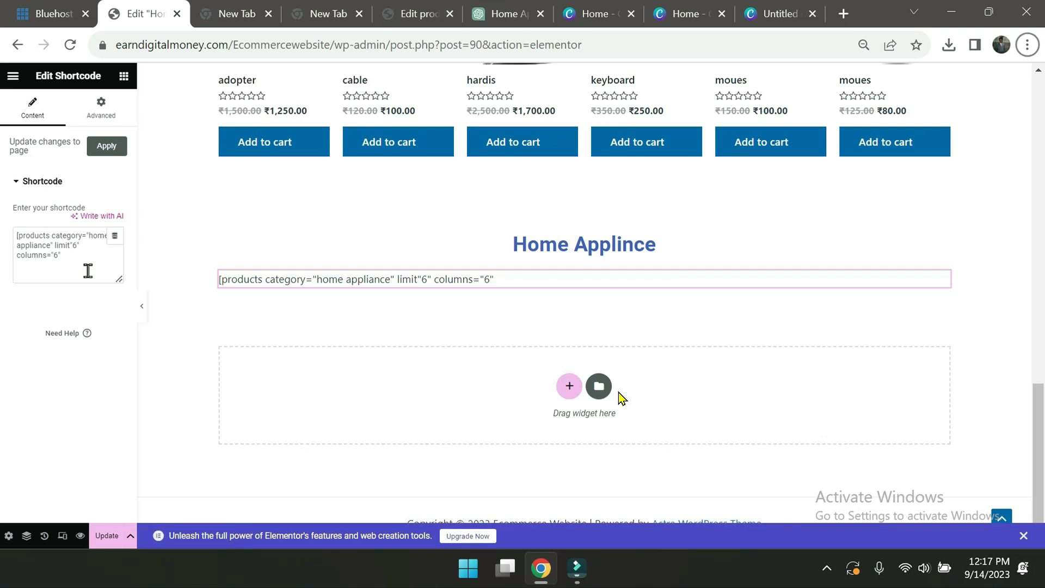
Back in the Elementor home page editor, complete the home appliance products shortcode with its closing bracket "]"
click(84, 260)
text(])
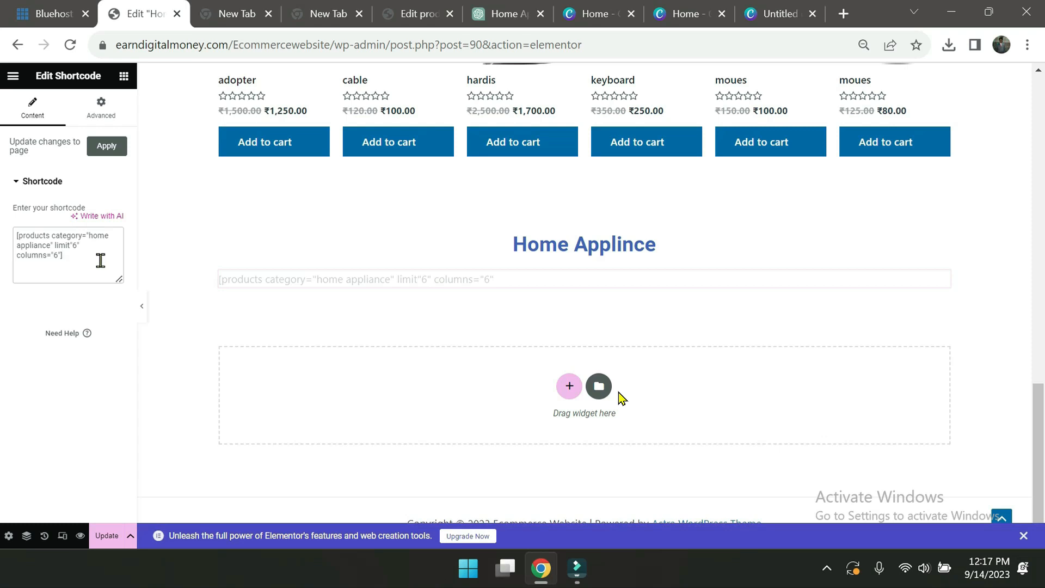
click(100, 260)
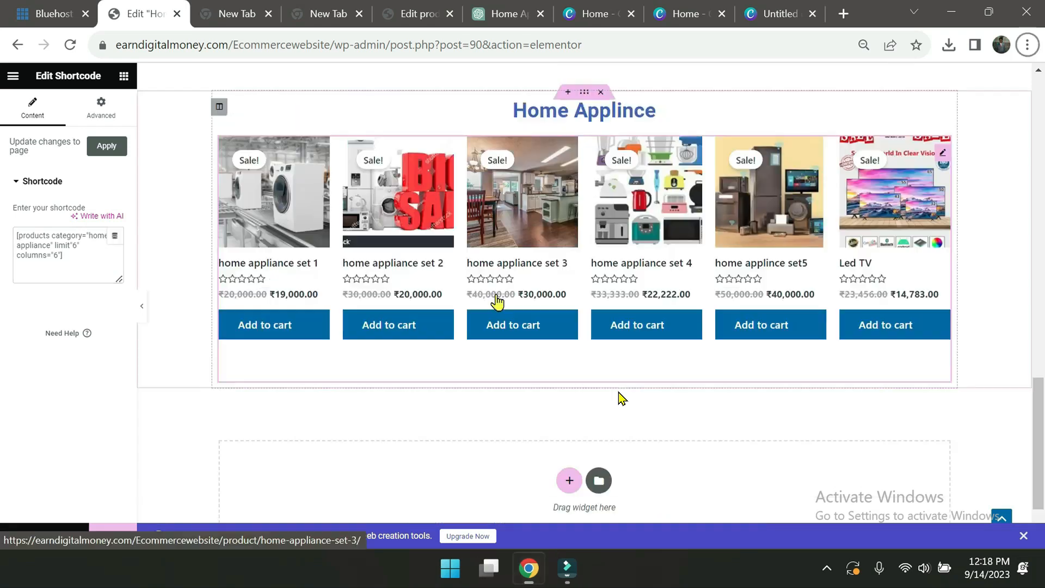
Review the home page's Home Applince, Accessories and Computer product sections and the banner slider in the editor preview
scroll(602, 333, up, 6)
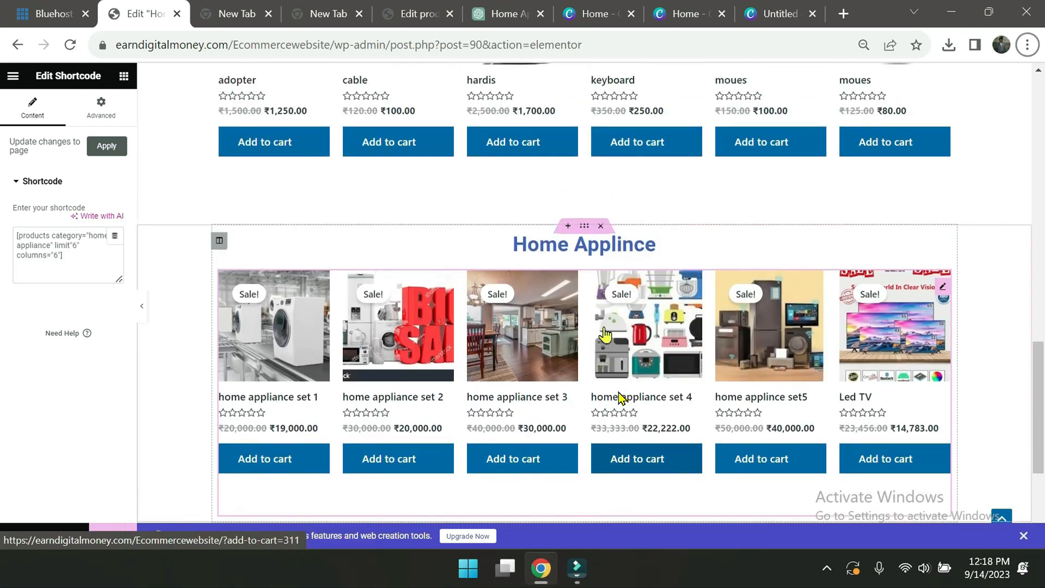
scroll(599, 326, up, 5)
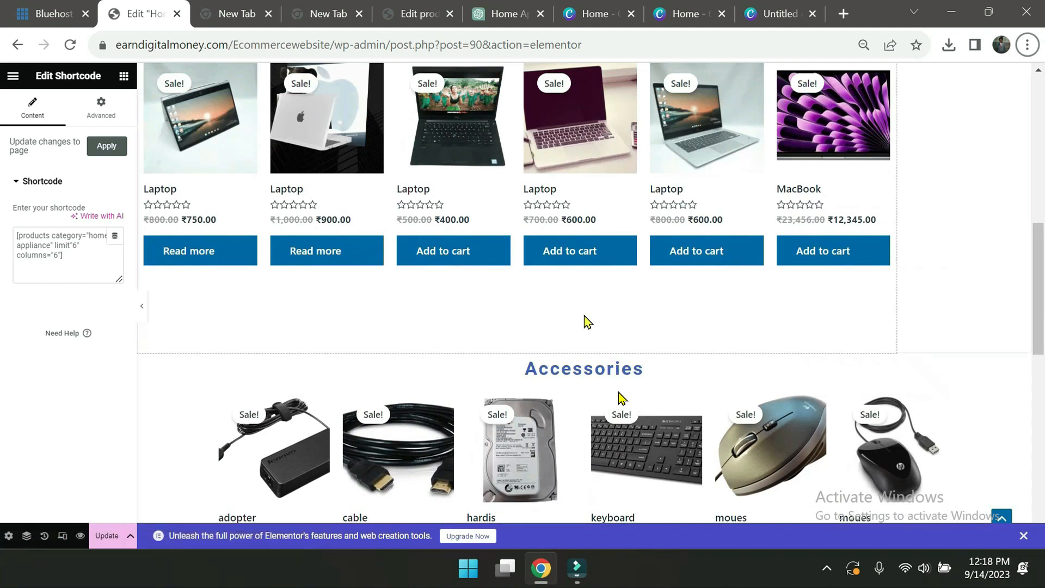
scroll(588, 323, up, 5)
scroll(587, 322, down, 7)
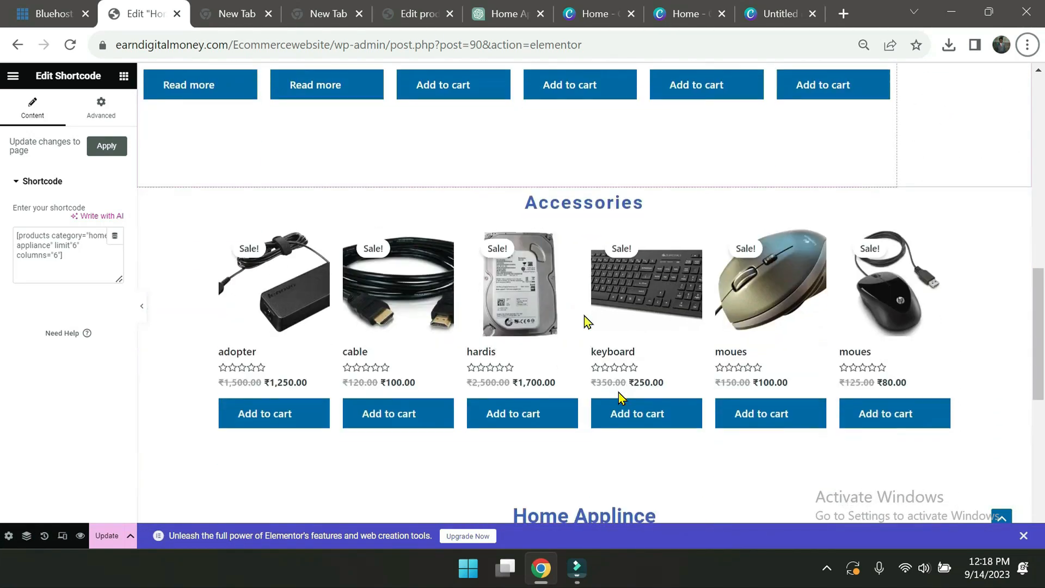
scroll(583, 316, down, 3)
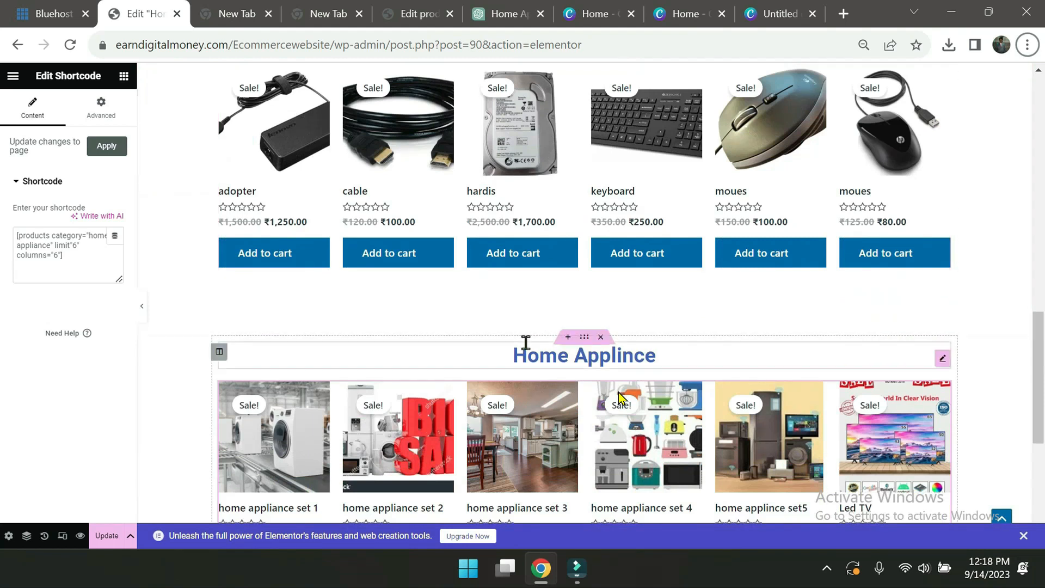
scroll(524, 342, down, 3)
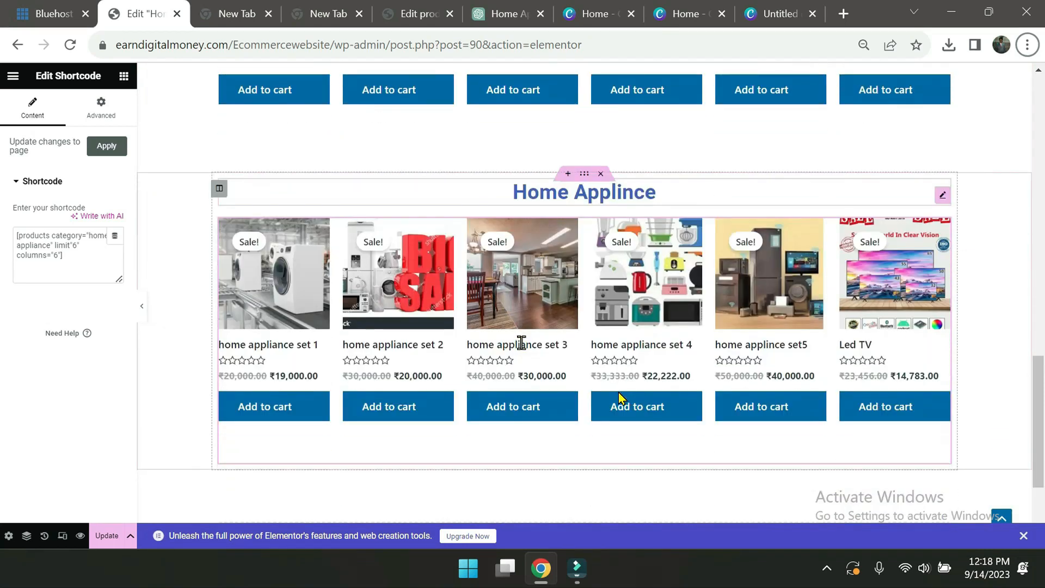
scroll(619, 397, up, 5)
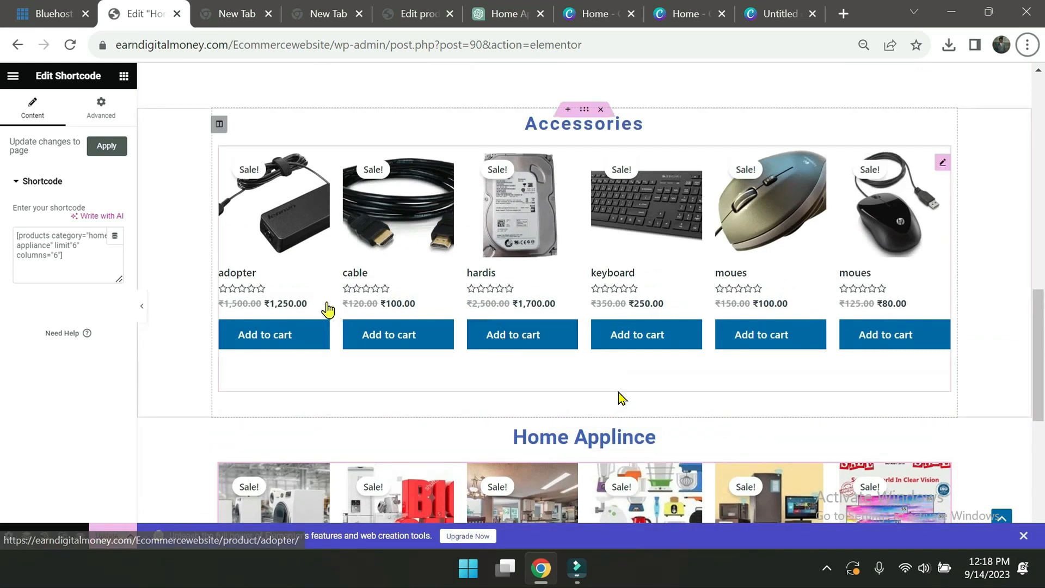
scroll(397, 245, up, 3)
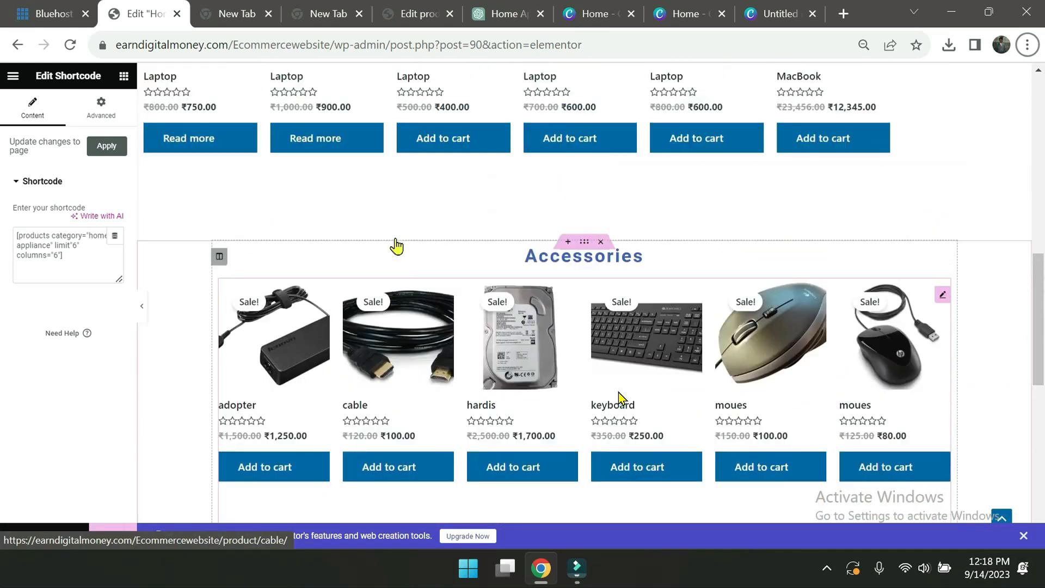
scroll(439, 182, up, 3)
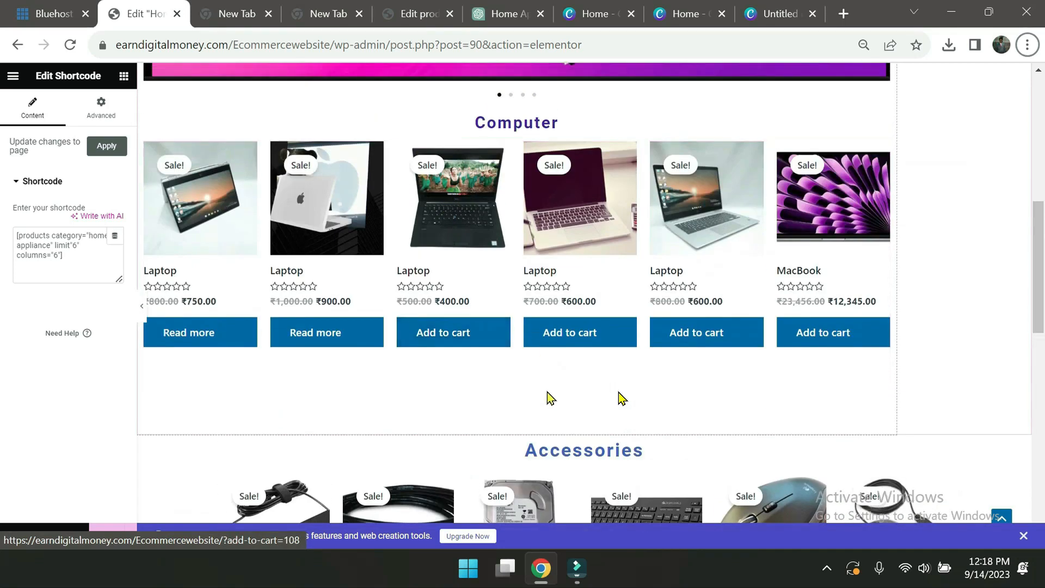
scroll(370, 387, down, 3)
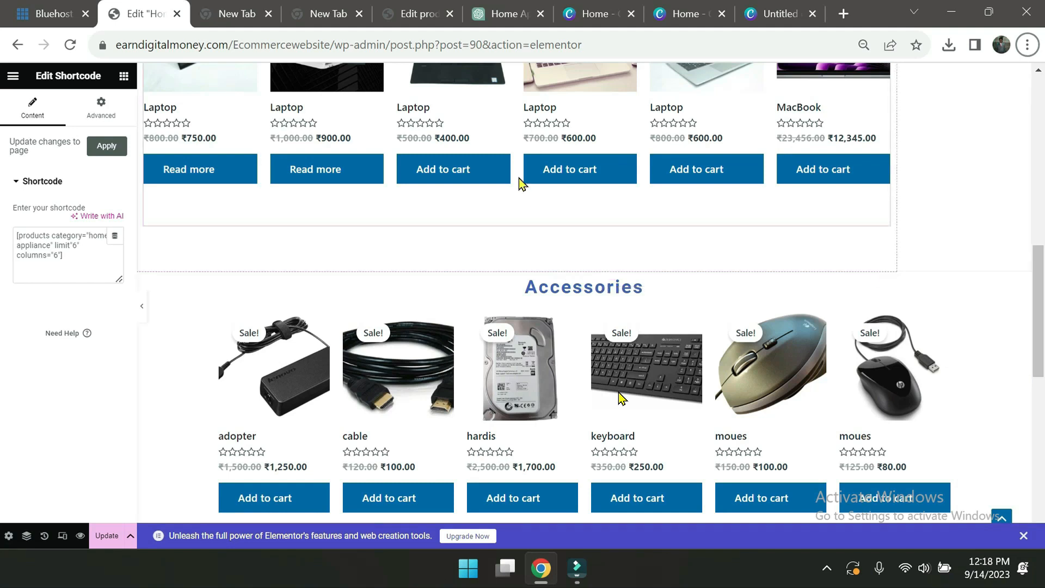
scroll(518, 178, up, 5)
scroll(518, 178, up, 4)
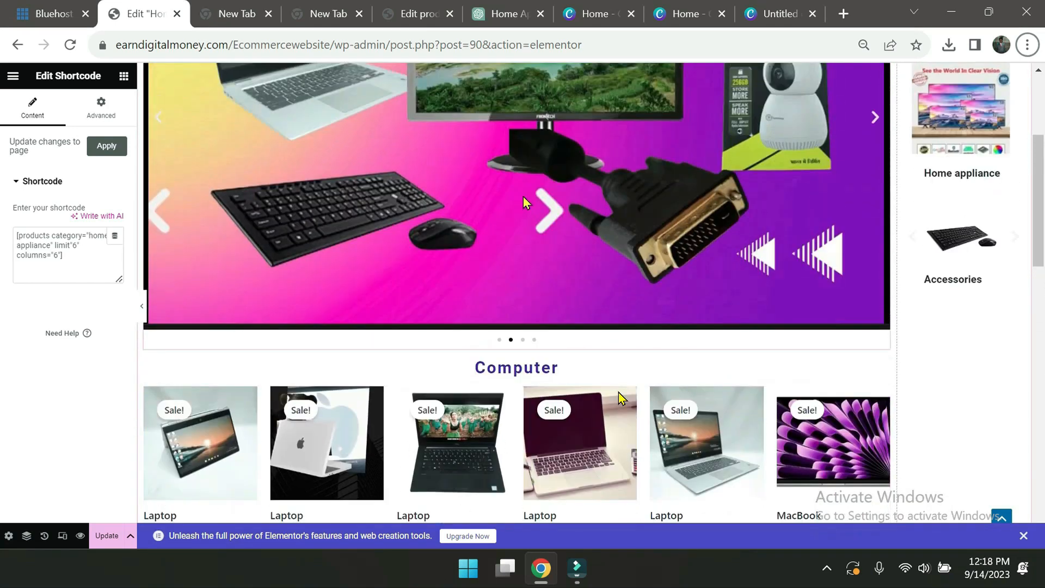
scroll(524, 188, up, 2)
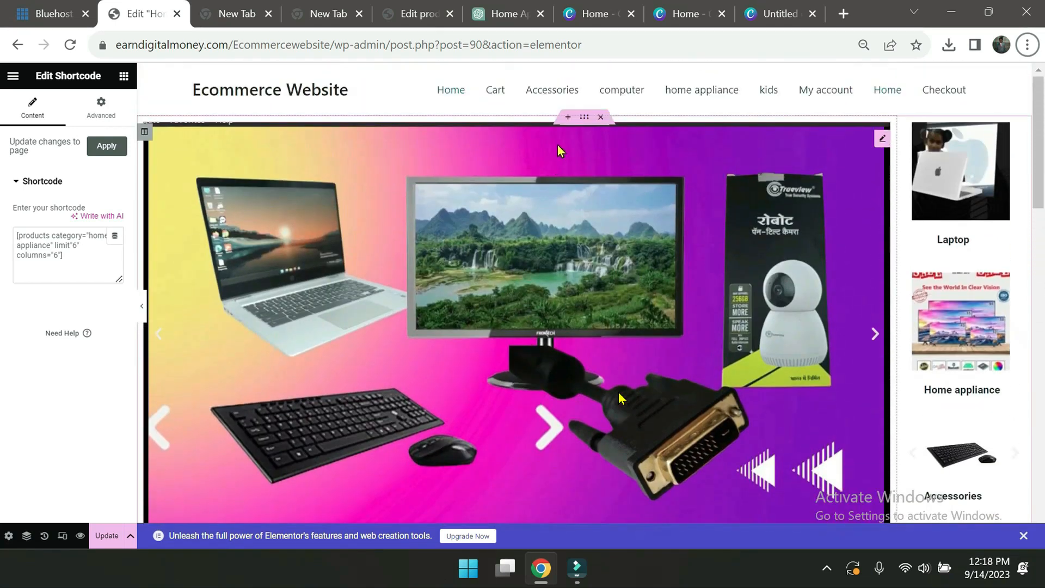
Check the banner section's layout width and compare how the Computer and Accessories product sections line up with it
click(583, 117)
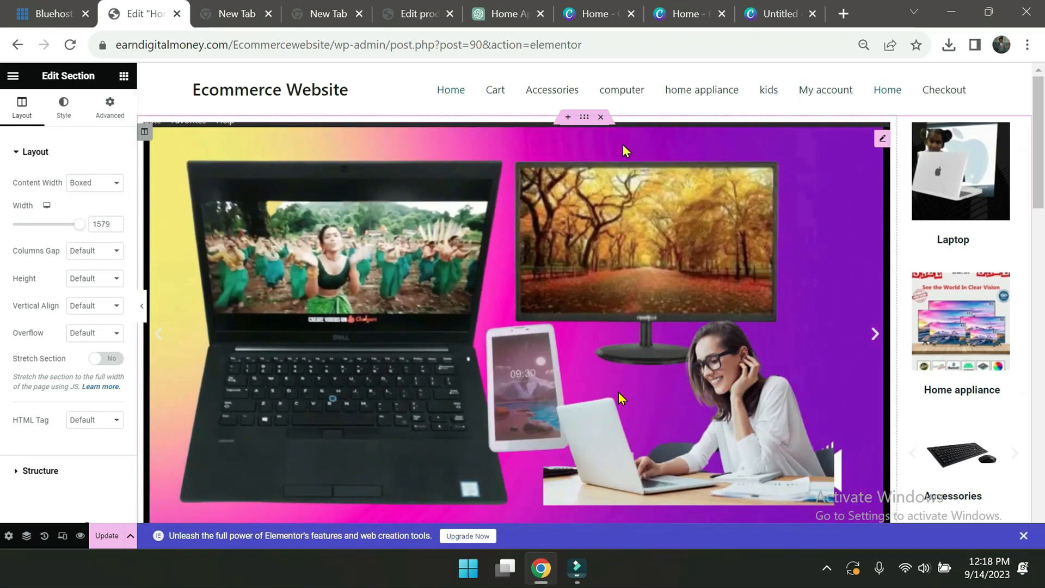
scroll(623, 145, down, 7)
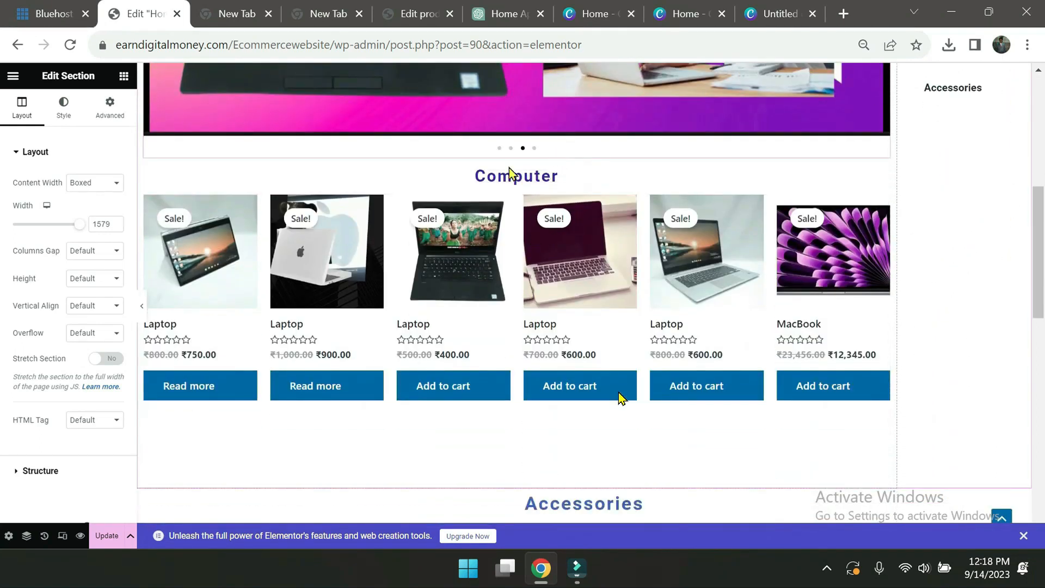
scroll(527, 163, up, 2)
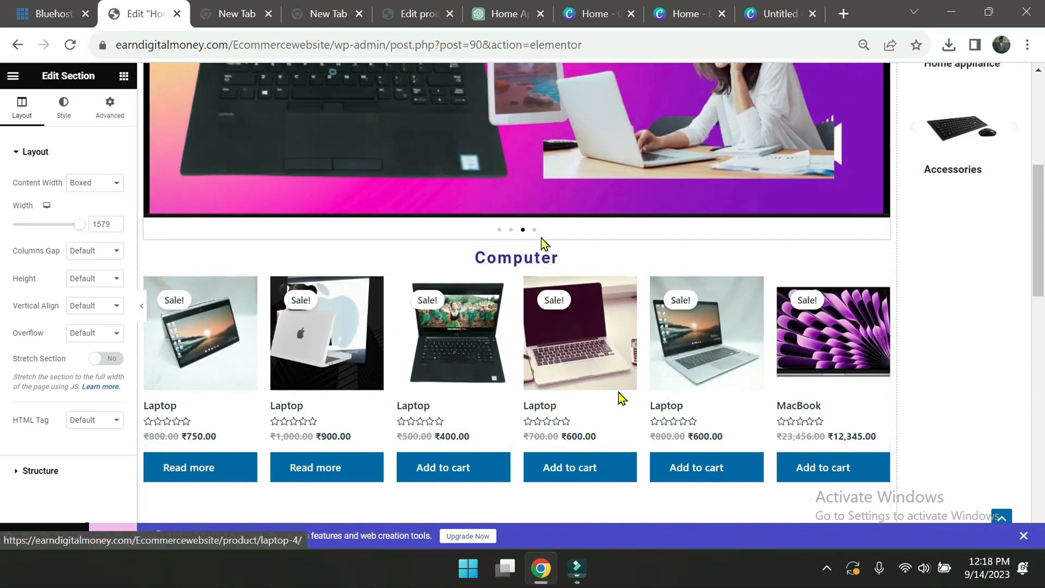
scroll(542, 242, up, 2)
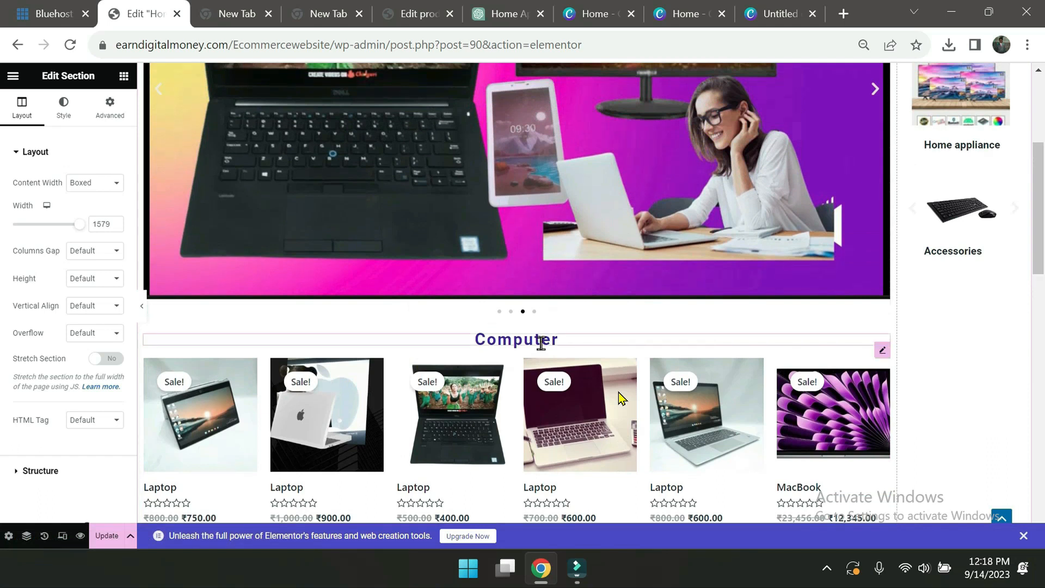
scroll(542, 327, down, 5)
scroll(543, 357, down, 2)
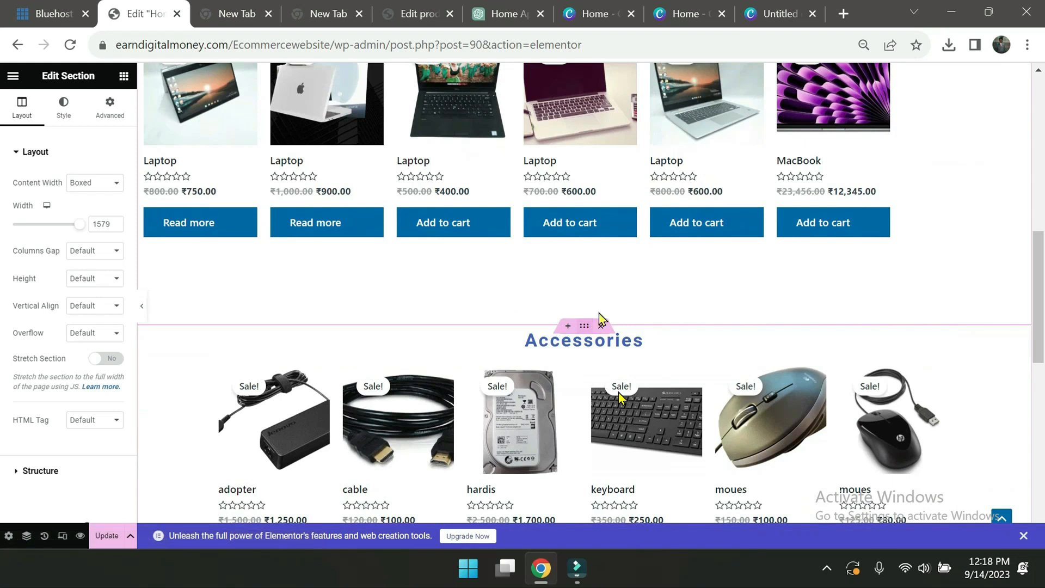
scroll(602, 205, up, 3)
scroll(600, 202, up, 1)
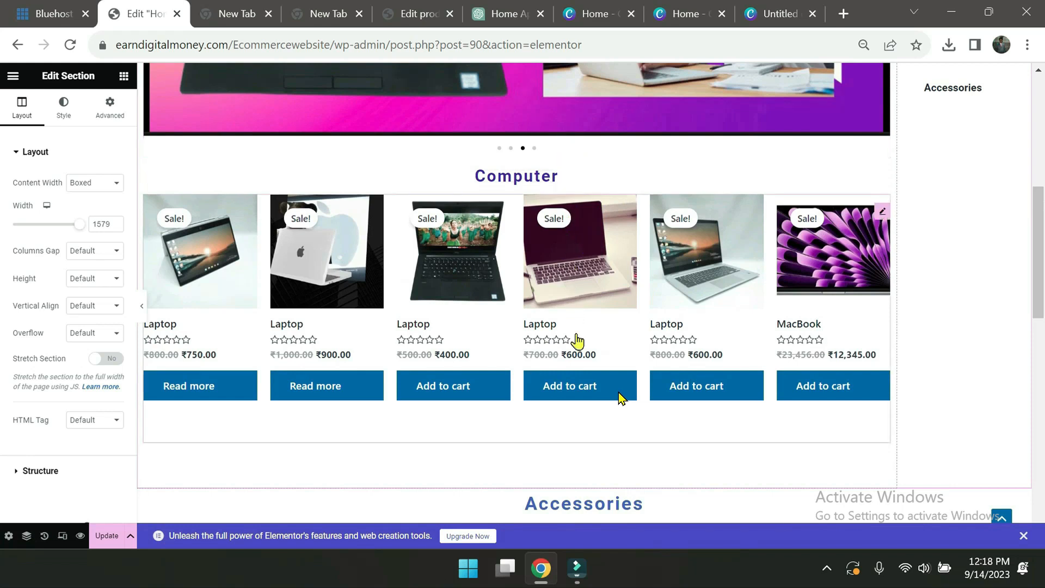
scroll(584, 434, down, 2)
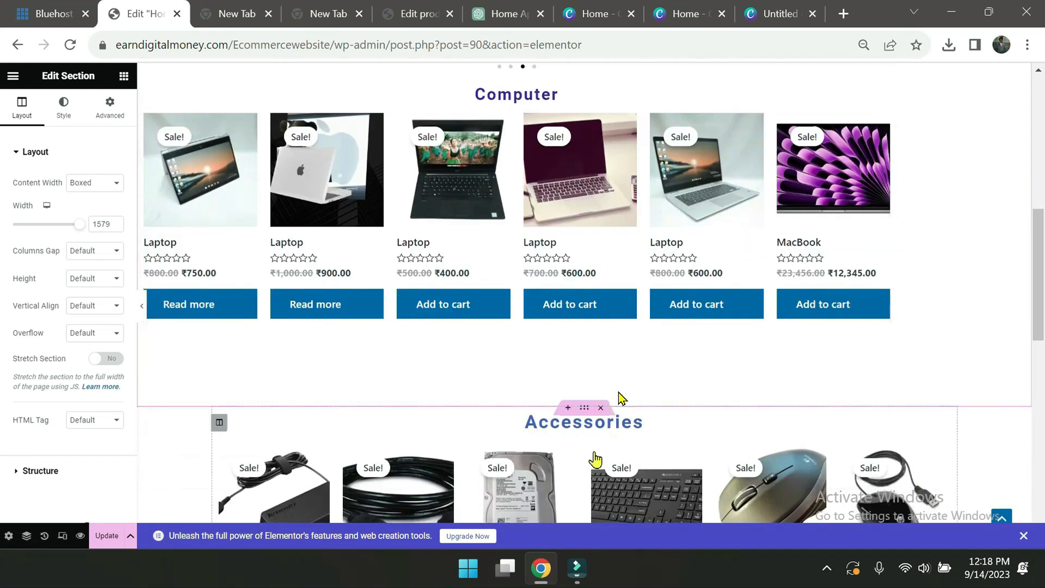
Set the boxed content width of the Accessories section to 1579 and update the page
click(584, 409)
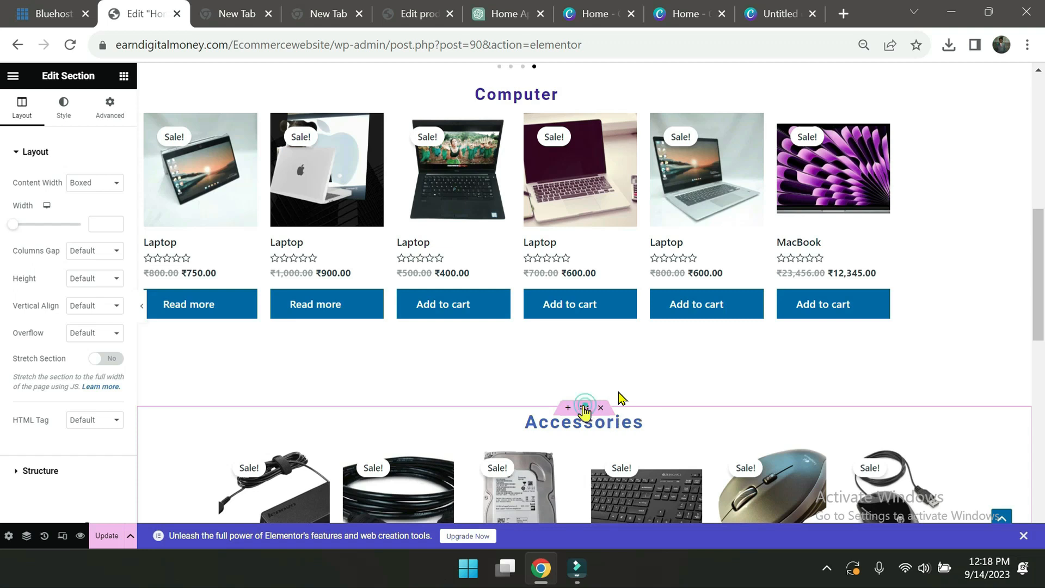
click(102, 225)
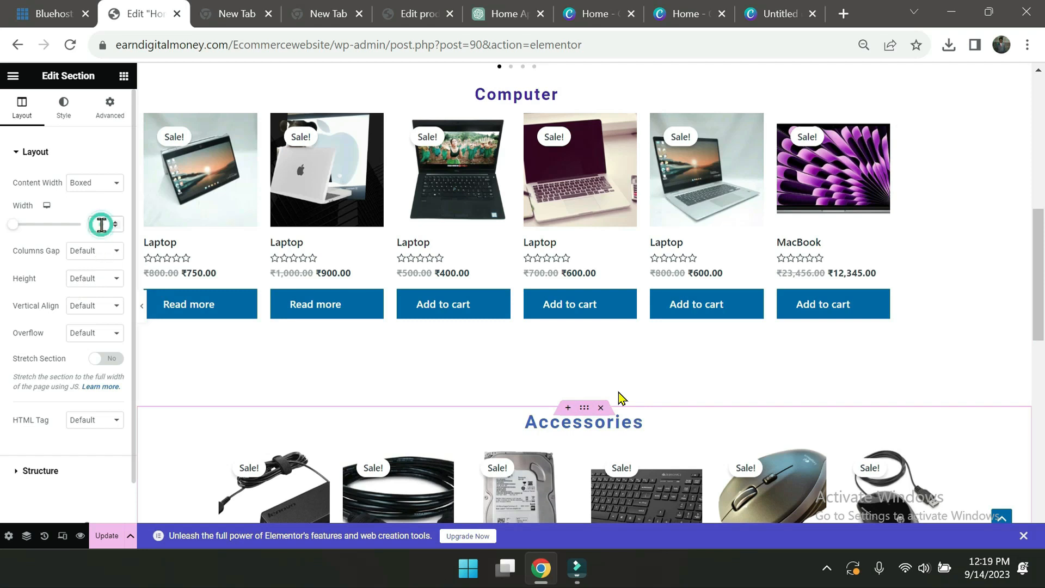
text(1579)
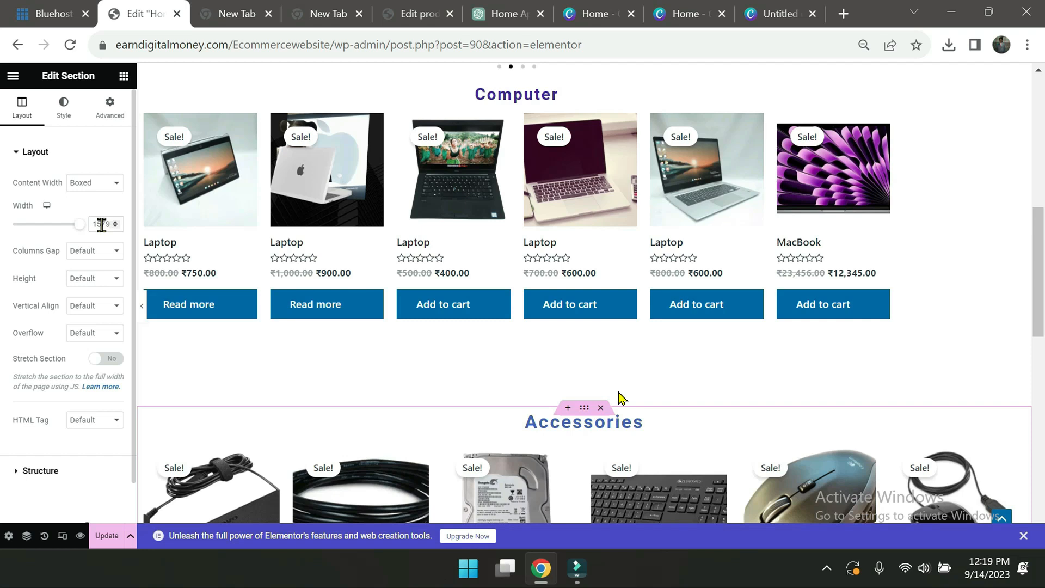
click(109, 538)
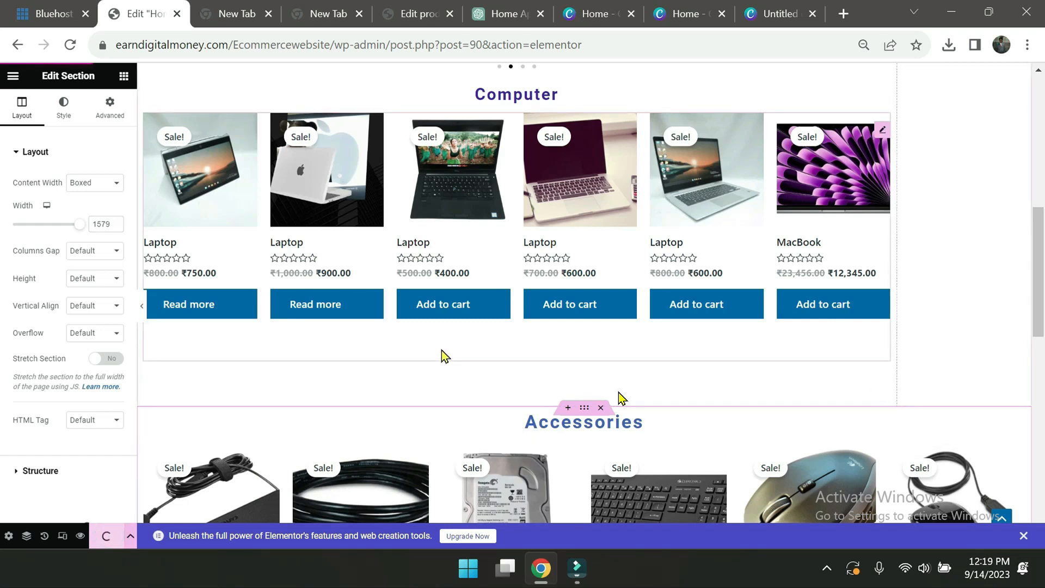
Set the boxed content width of the Home Applince section to 1579 and update the page
scroll(442, 350, up, 3)
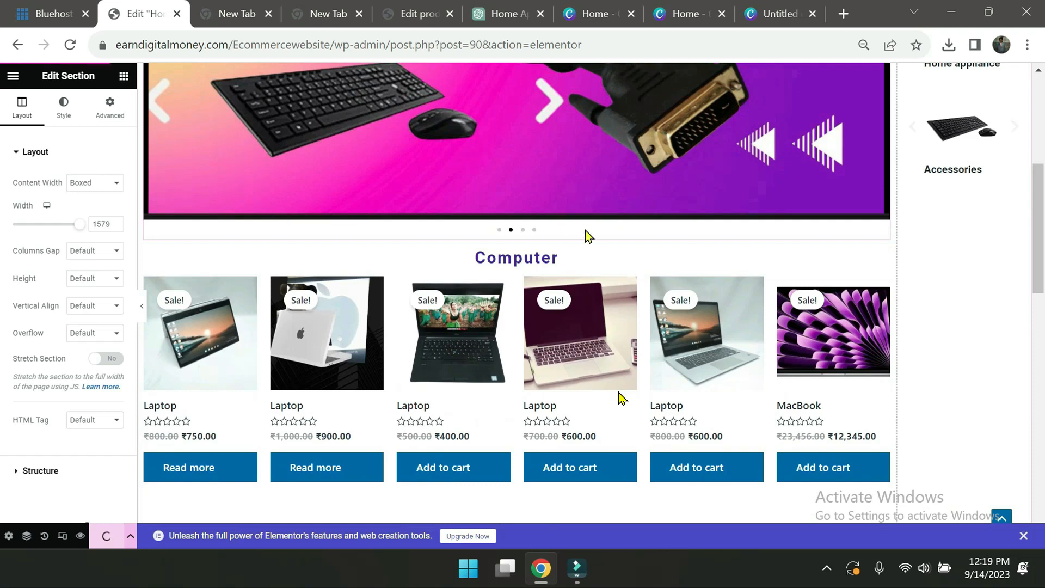
scroll(578, 273, down, 2)
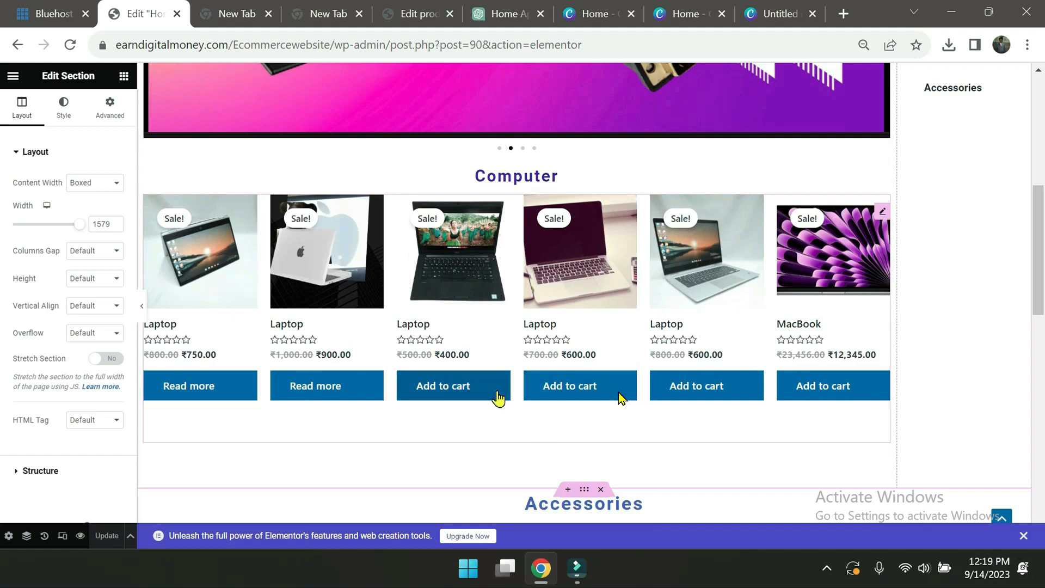
scroll(493, 381, up, 1)
scroll(492, 376, up, 1)
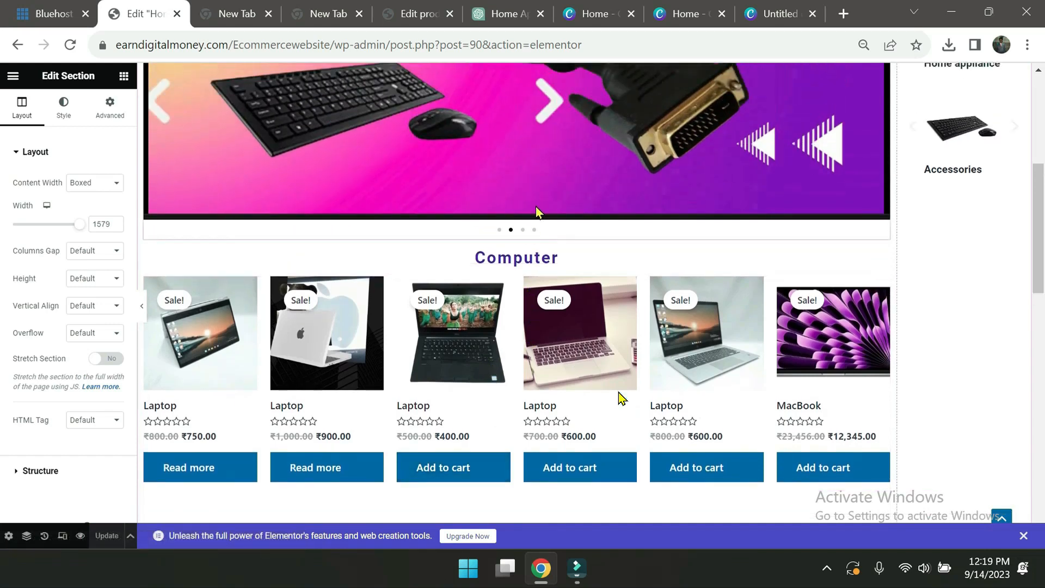
scroll(535, 210, down, 8)
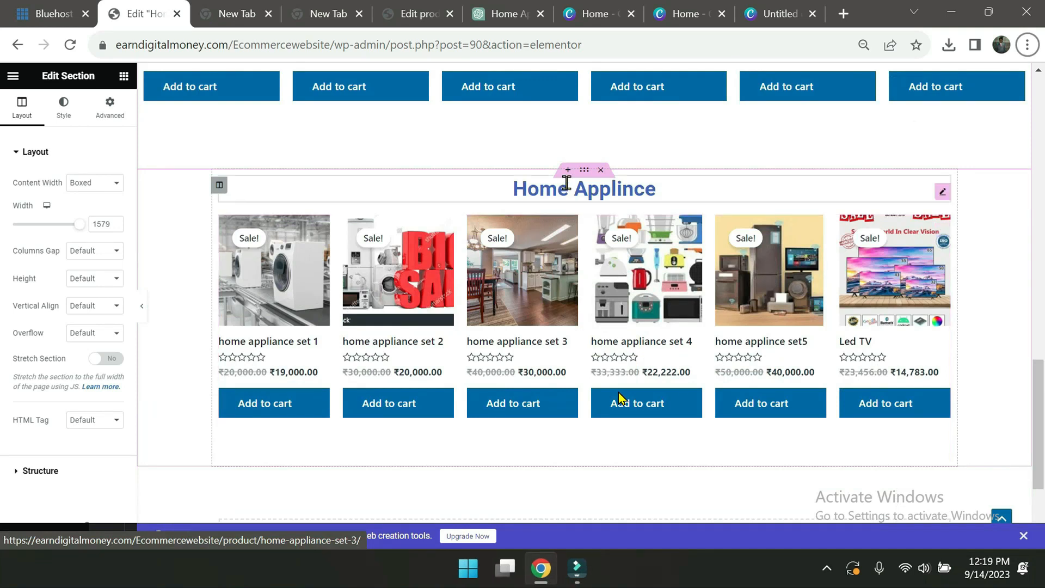
click(586, 172)
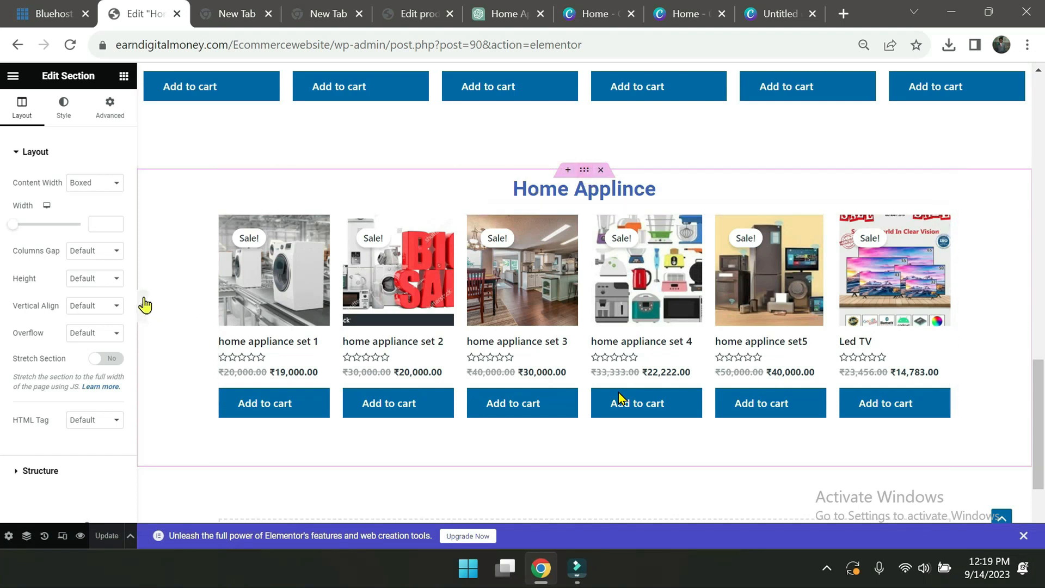
click(93, 224)
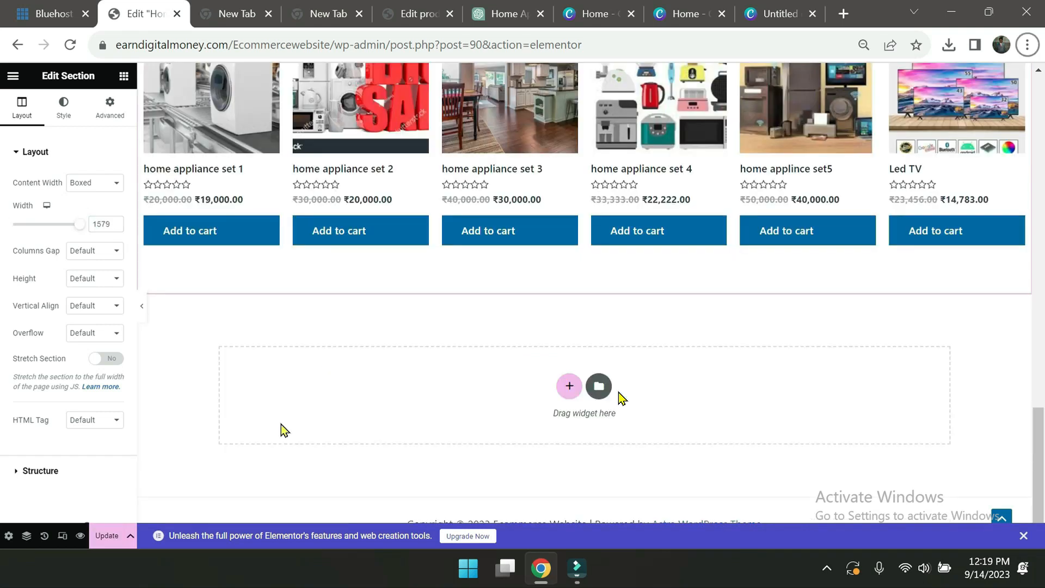
click(112, 536)
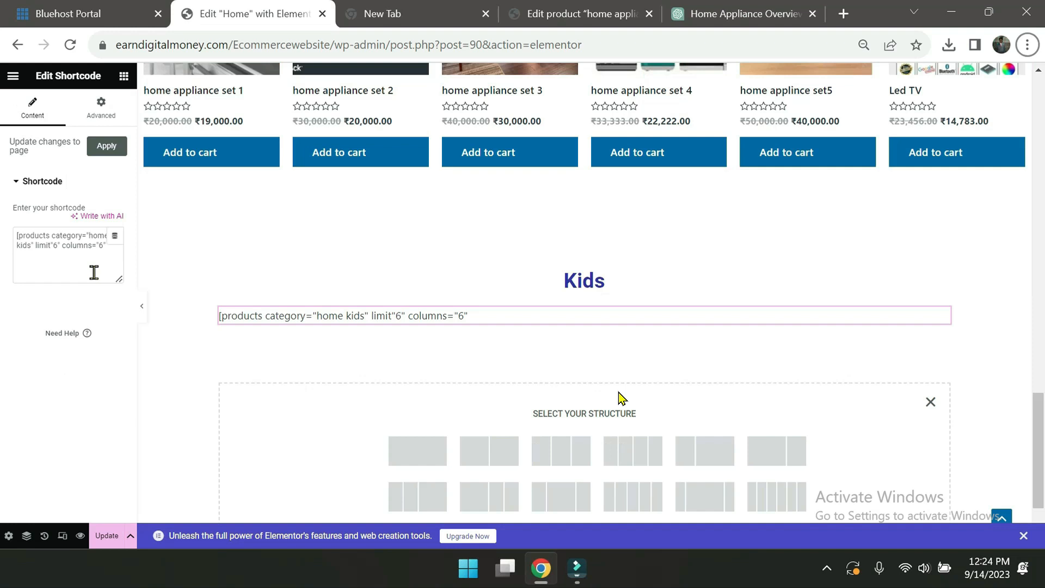
Complete the products shortcode under the Kids heading with its closing bracket "]"
click(109, 245)
text(])
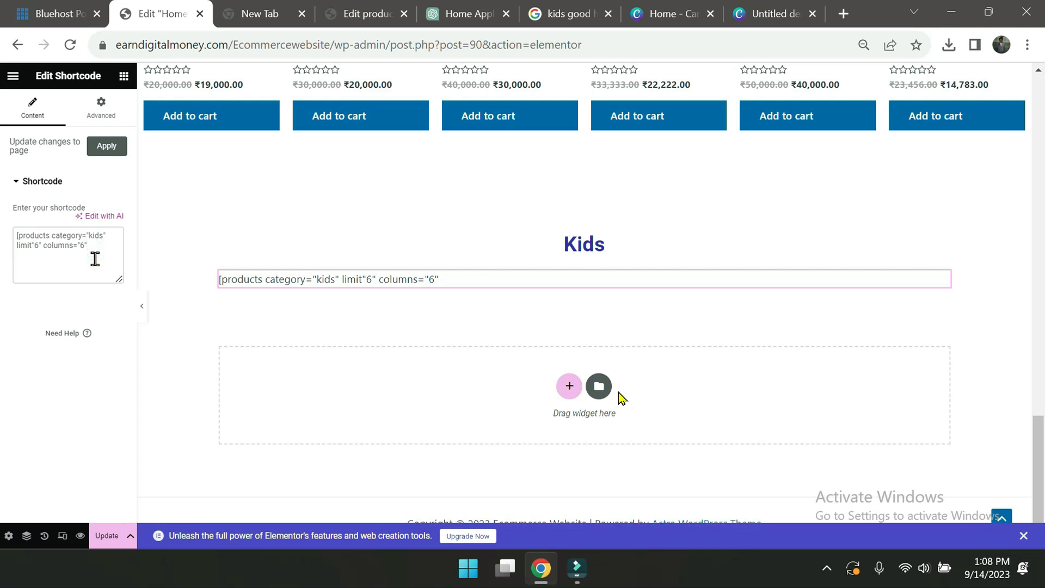
text(])
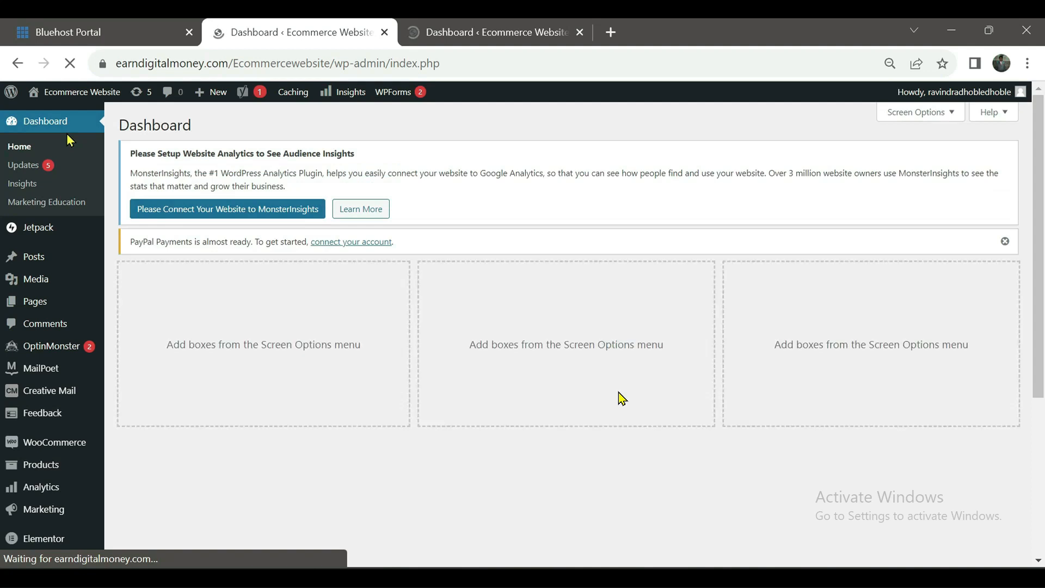
From the WordPress dashboard, open the Home page in the Elementor editor through the list of all pages
mouse_move(37, 309)
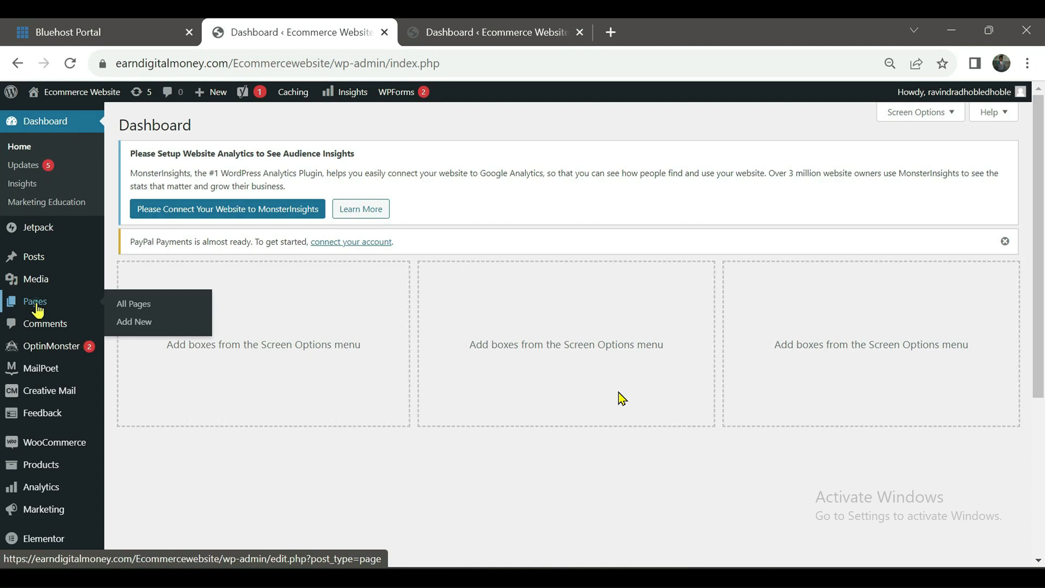
click(37, 310)
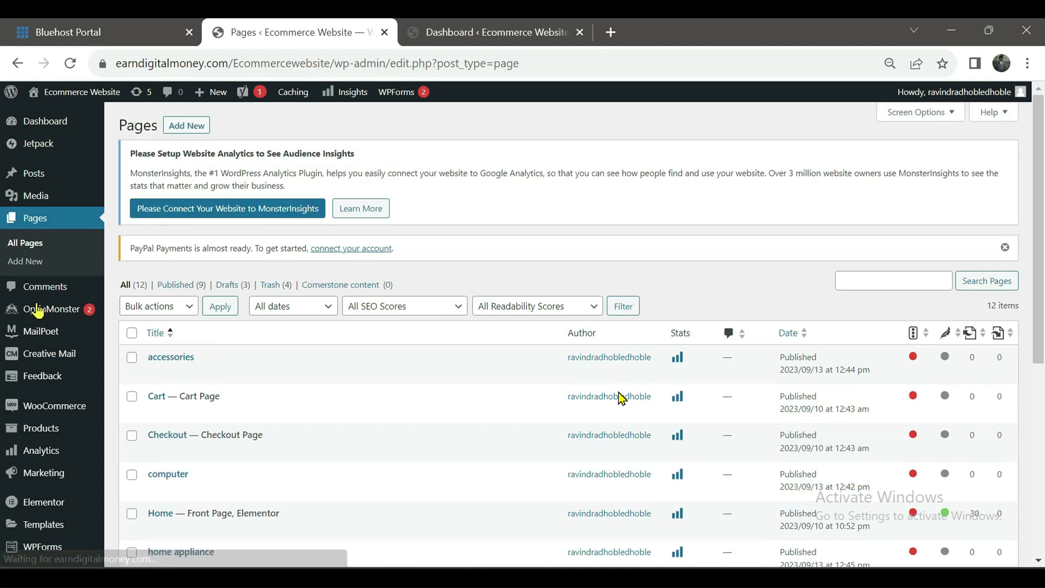
scroll(277, 388, down, 3)
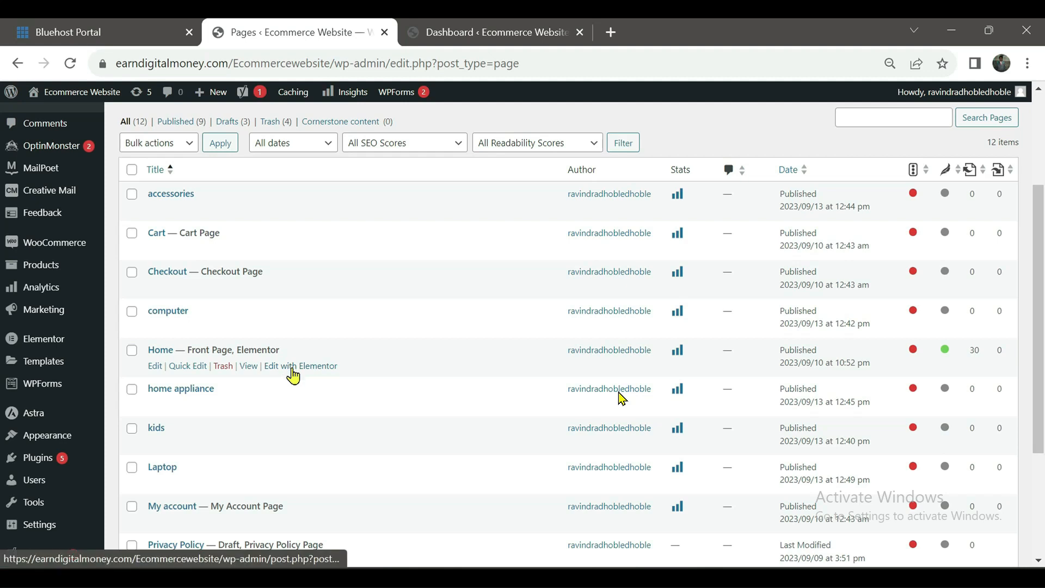
click(292, 370)
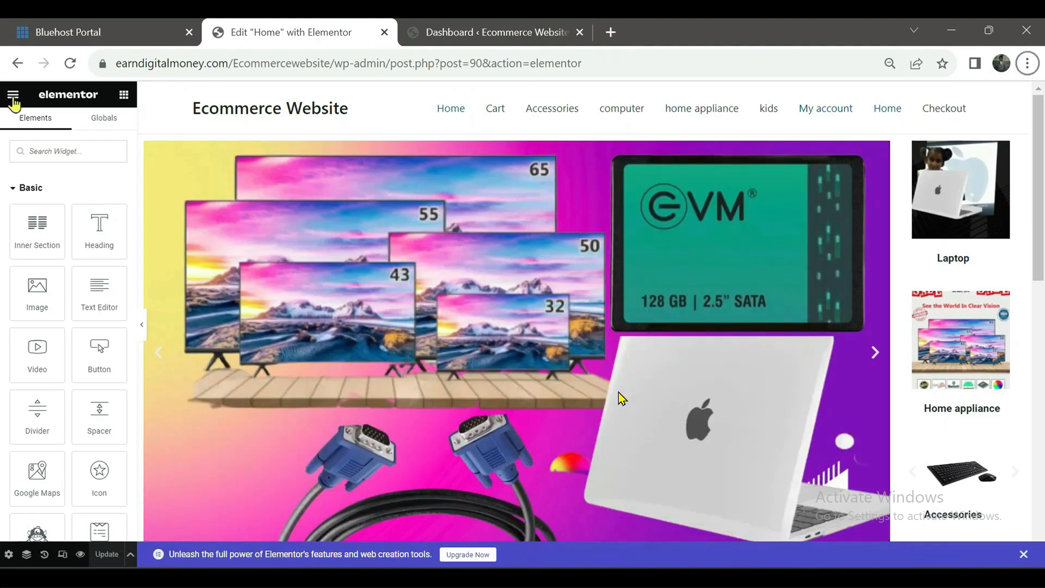
Exit the Elementor editor to WordPress and publish a new page titled "Laptop"
click(13, 96)
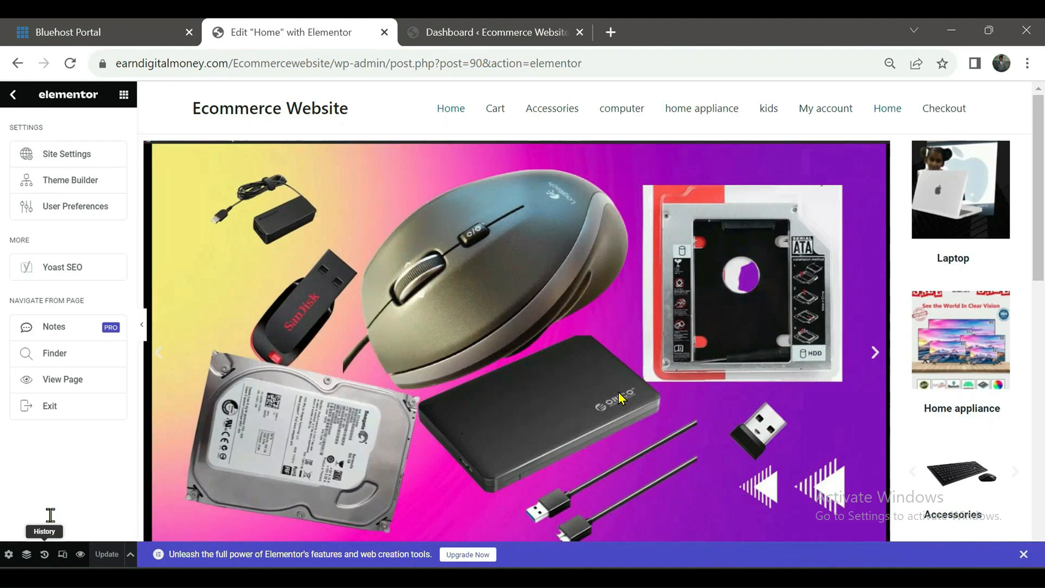
click(49, 407)
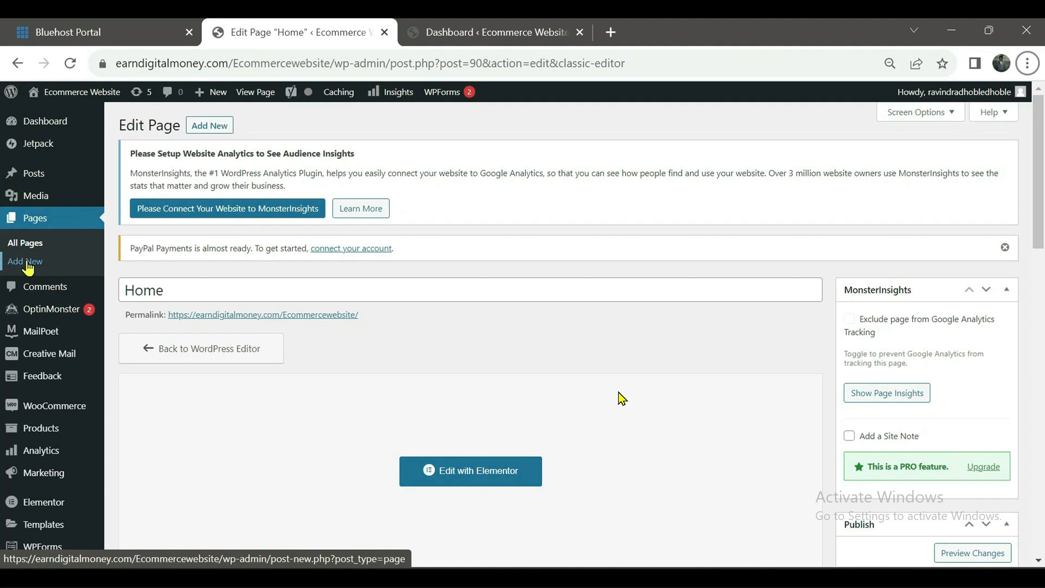
click(26, 262)
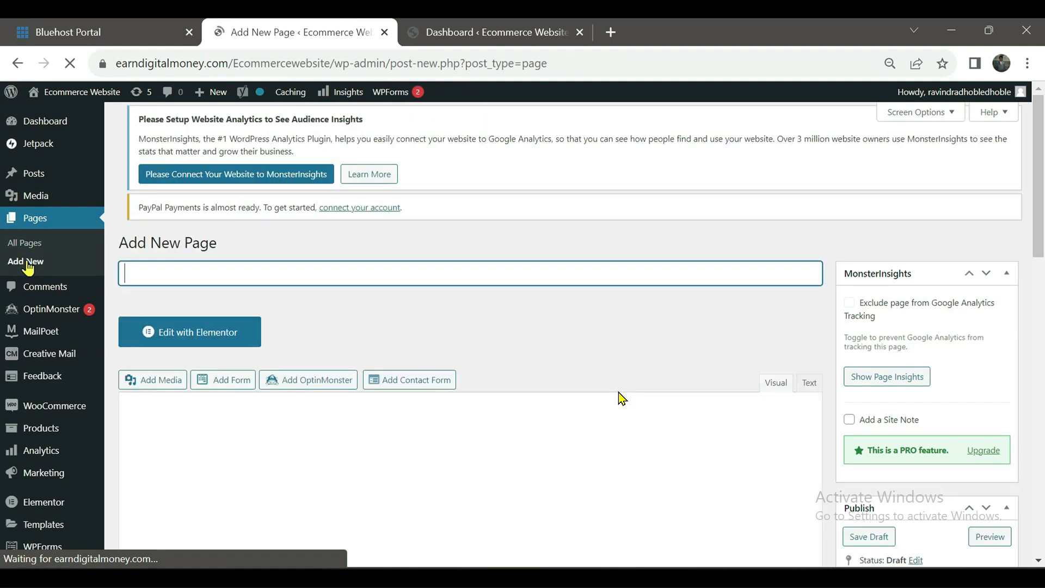
text(Laptop)
scroll(3, 427, down, 1)
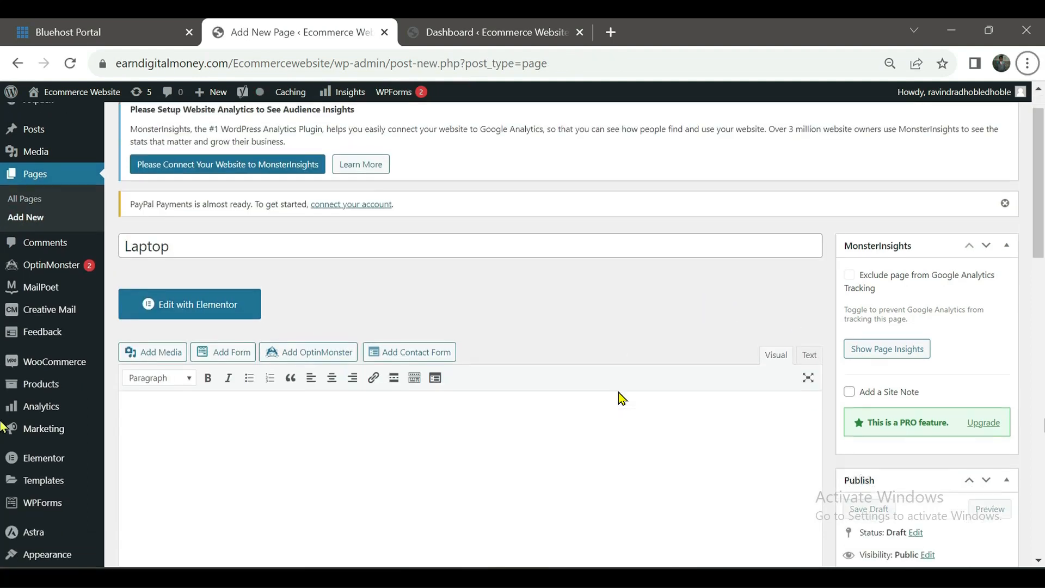
scroll(996, 445, down, 7)
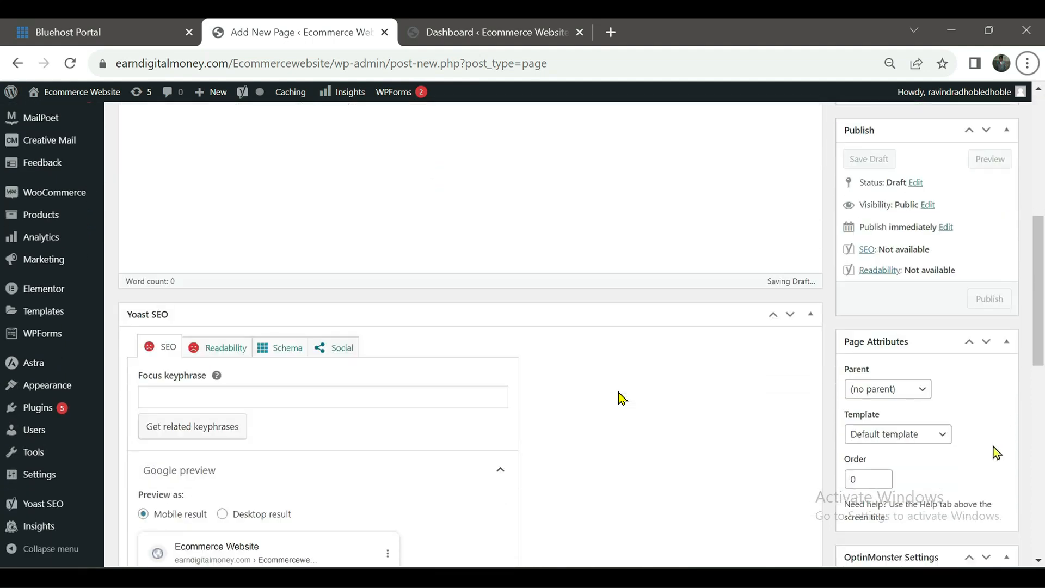
scroll(991, 452, down, 3)
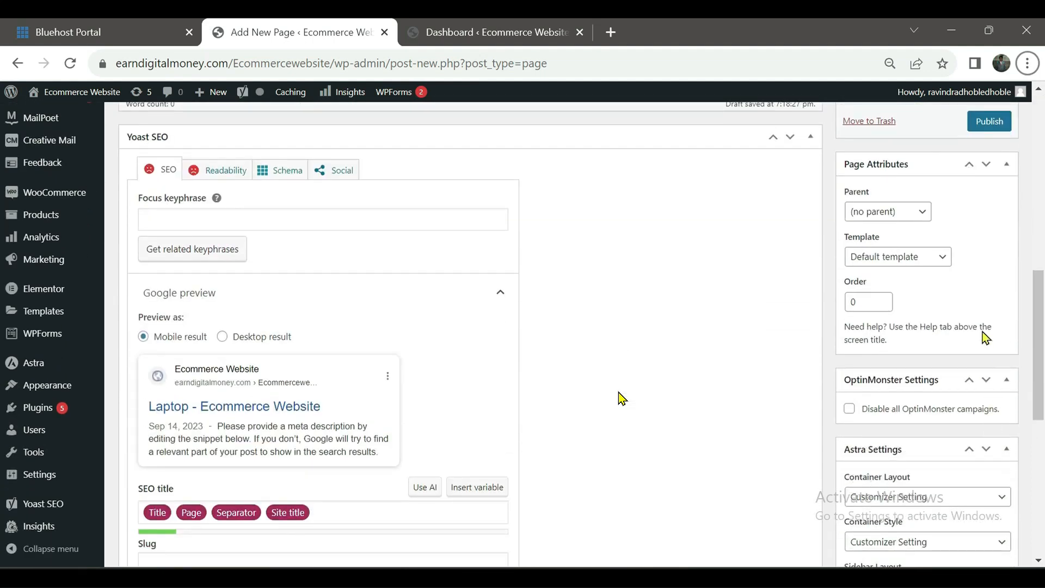
scroll(975, 283, up, 2)
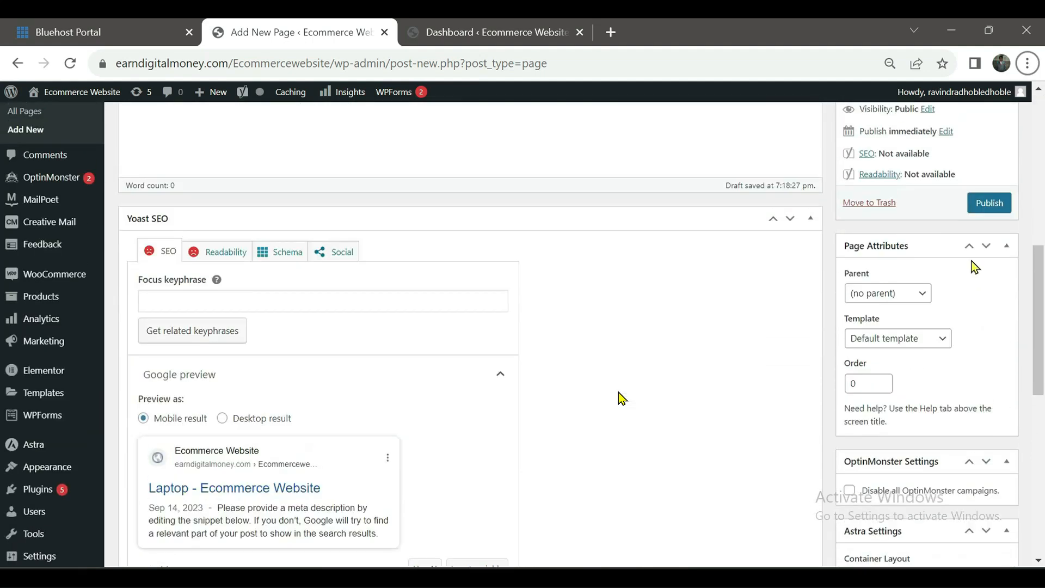
click(983, 212)
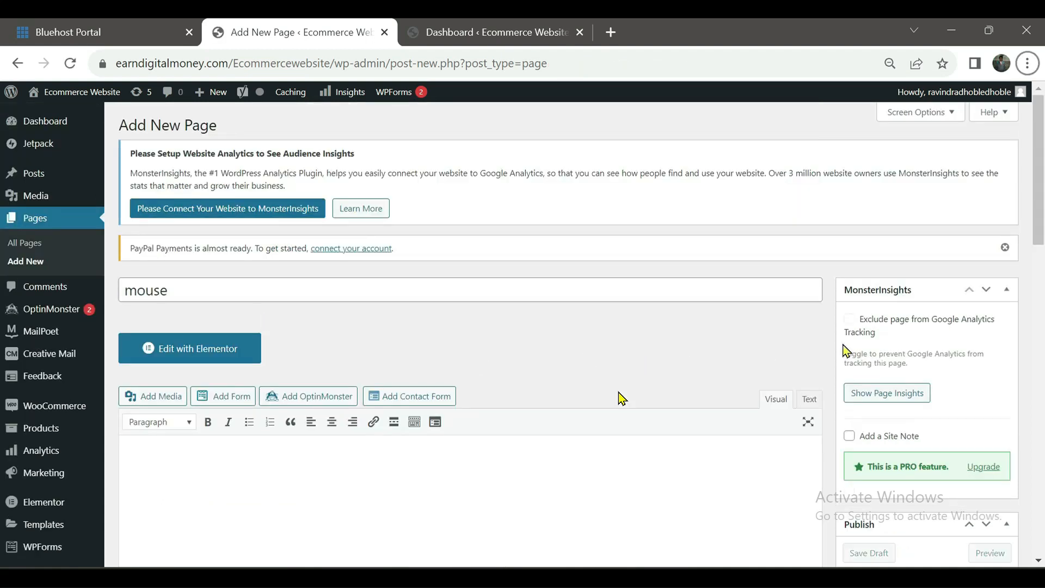
Publish the new page titled "mouse" with the default template and no parent
scroll(1004, 376, down, 4)
scroll(992, 384, down, 2)
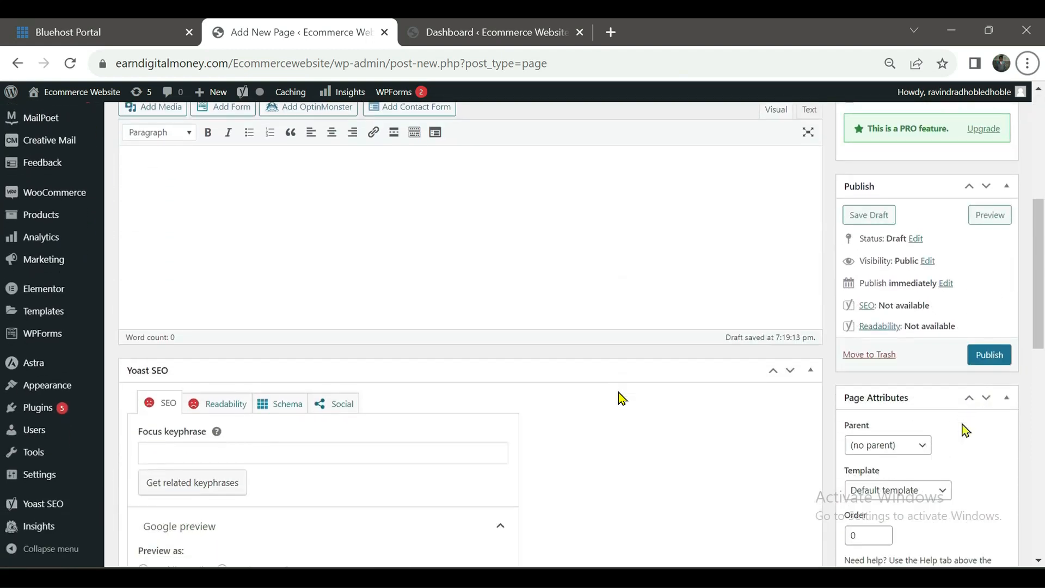
scroll(965, 430, down, 1)
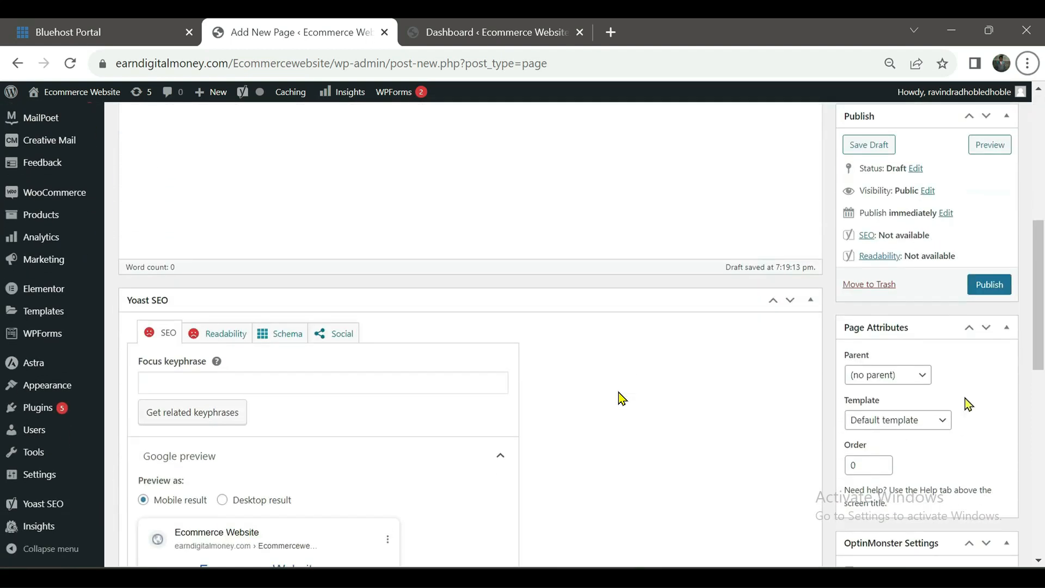
click(991, 285)
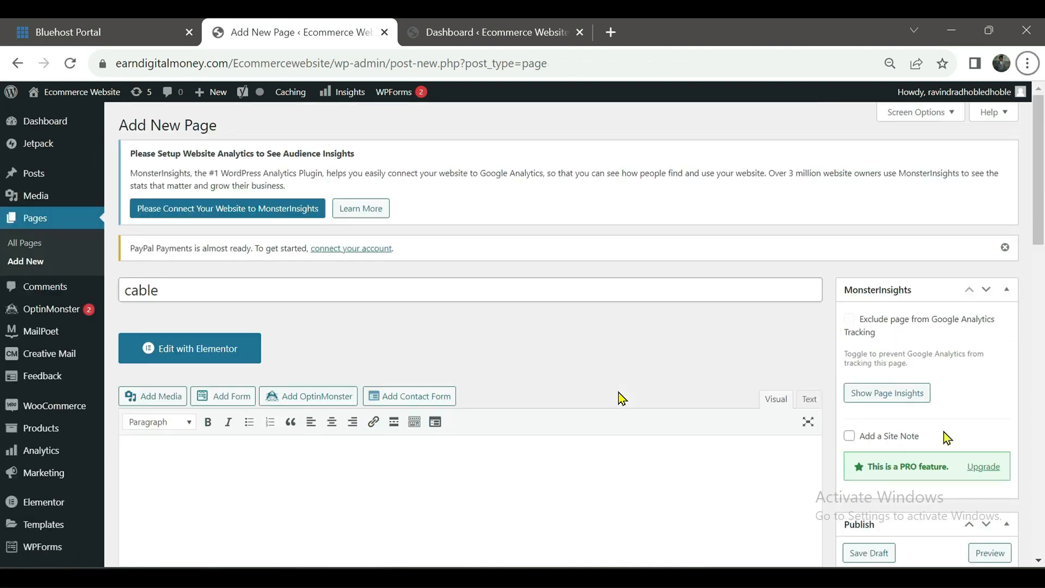
Publish the new page titled "cable" with no parent and the default template
scroll(992, 437, down, 5)
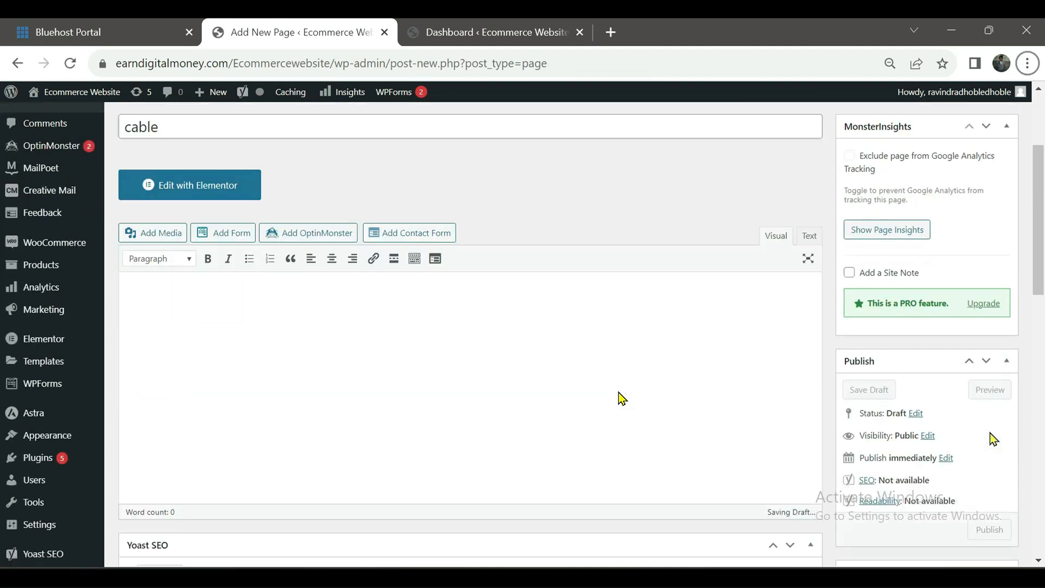
scroll(992, 438, down, 3)
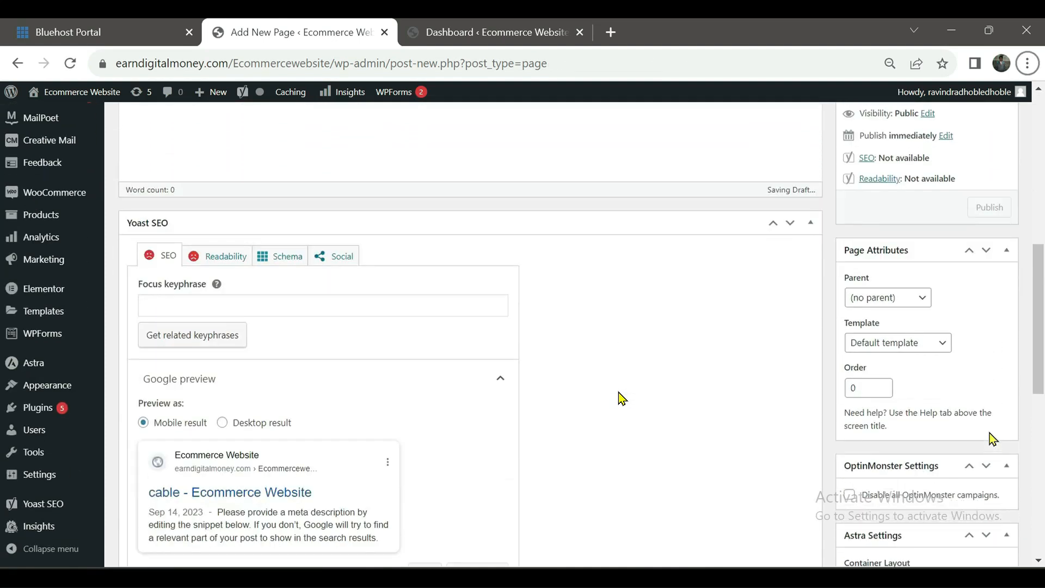
scroll(993, 438, up, 9)
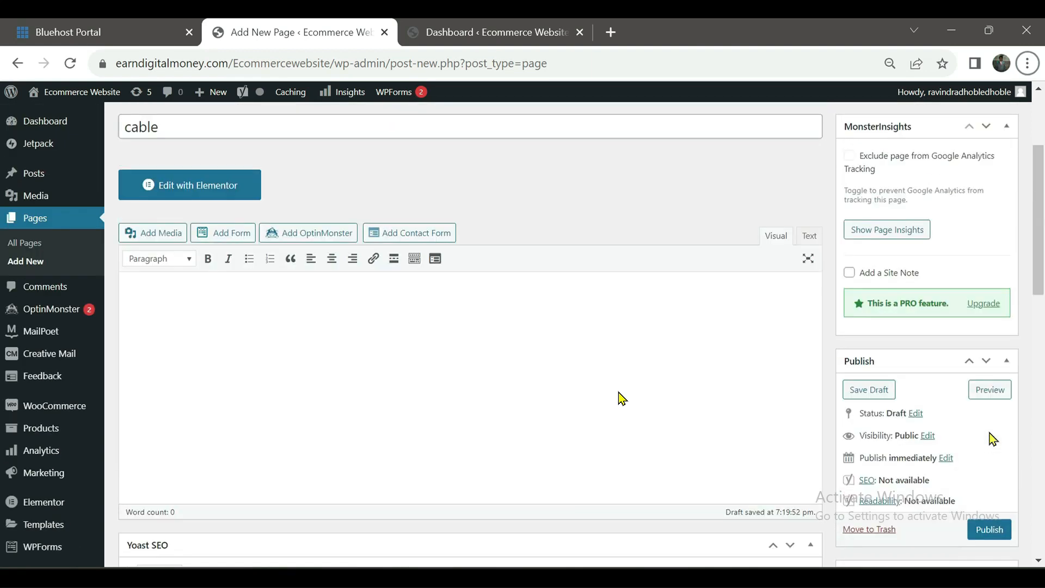
scroll(992, 439, down, 3)
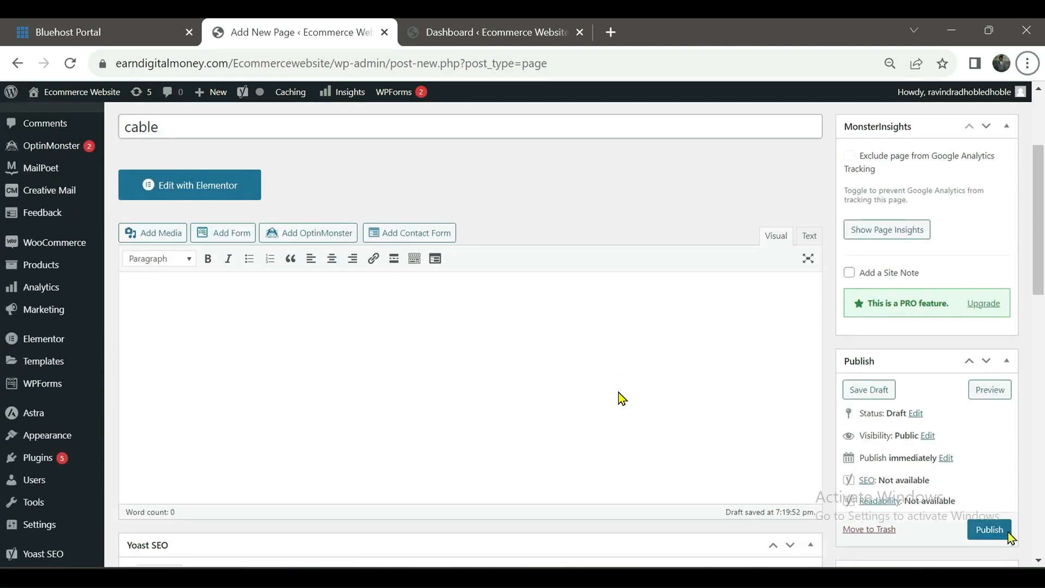
click(989, 531)
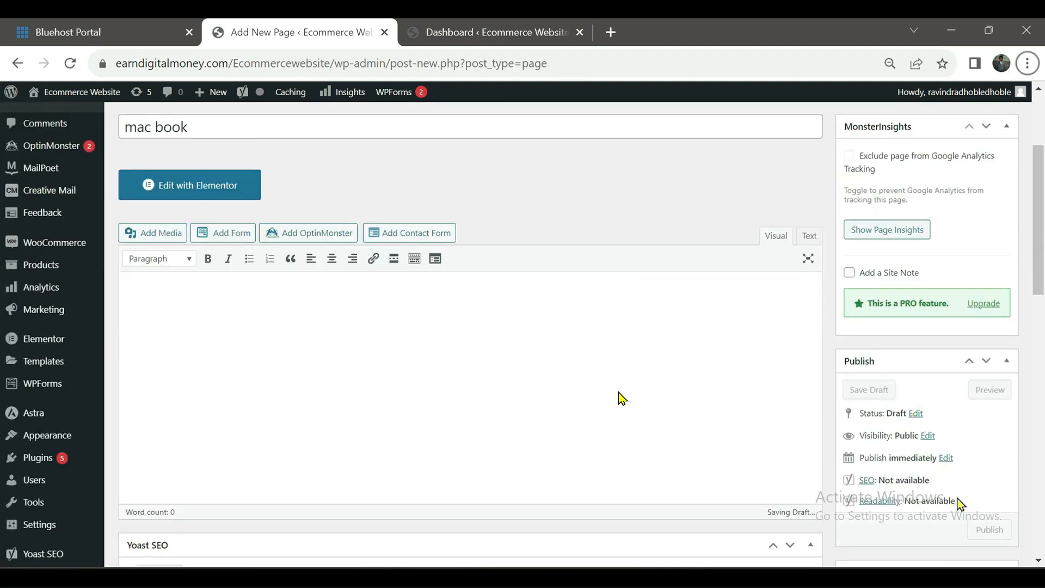
Publish two new pages titled "mac book" and "Led TV", each with no parent and the default template
scroll(958, 501, down, 3)
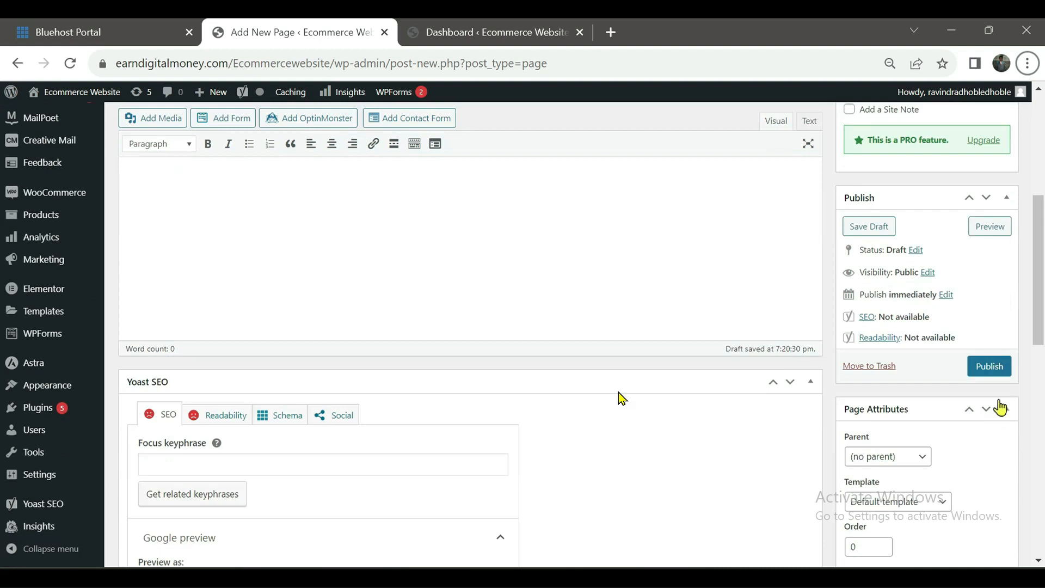
click(998, 373)
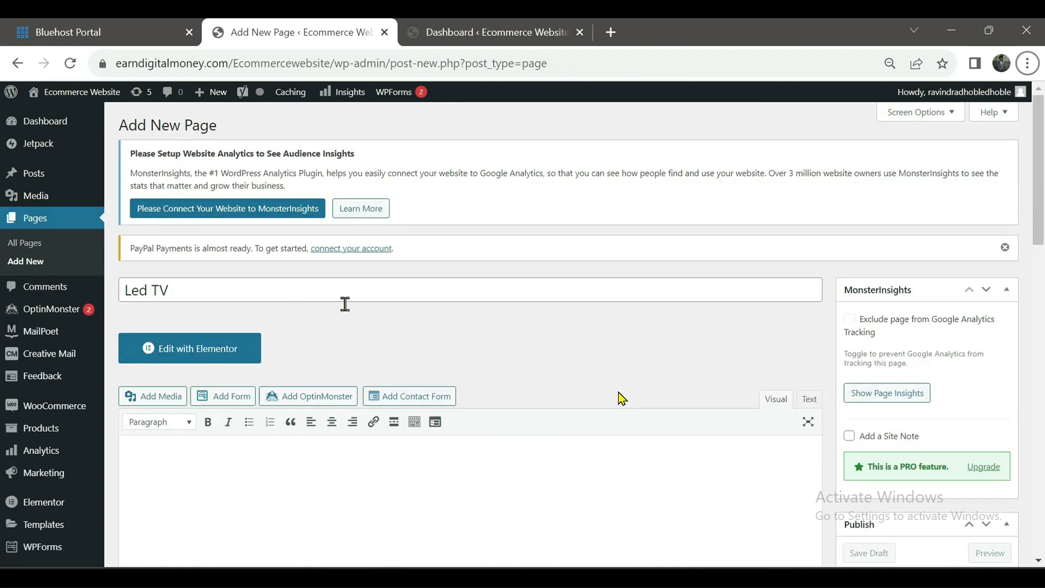
scroll(1022, 449, down, 1)
scroll(1021, 448, down, 3)
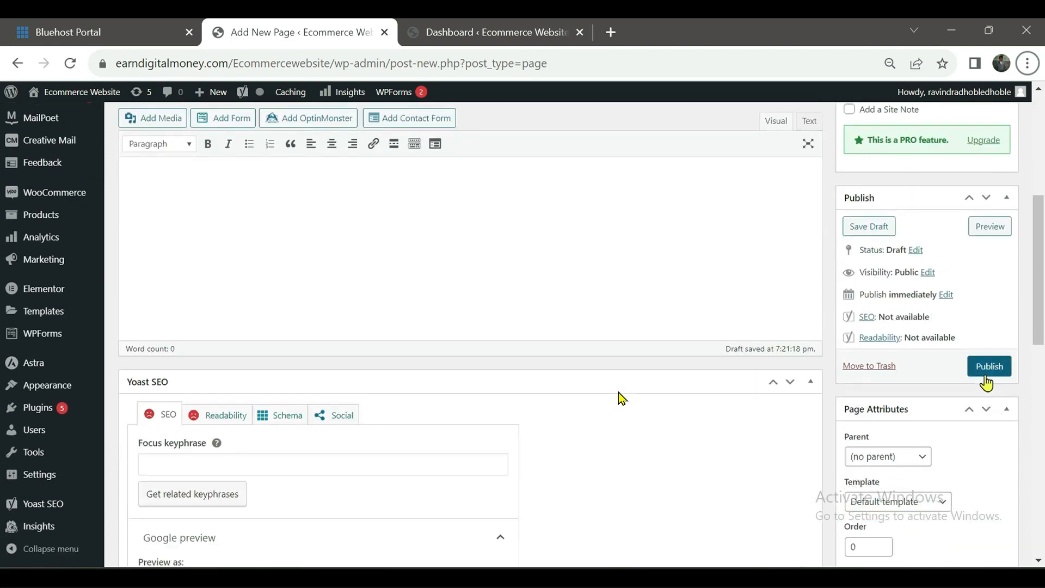
click(986, 373)
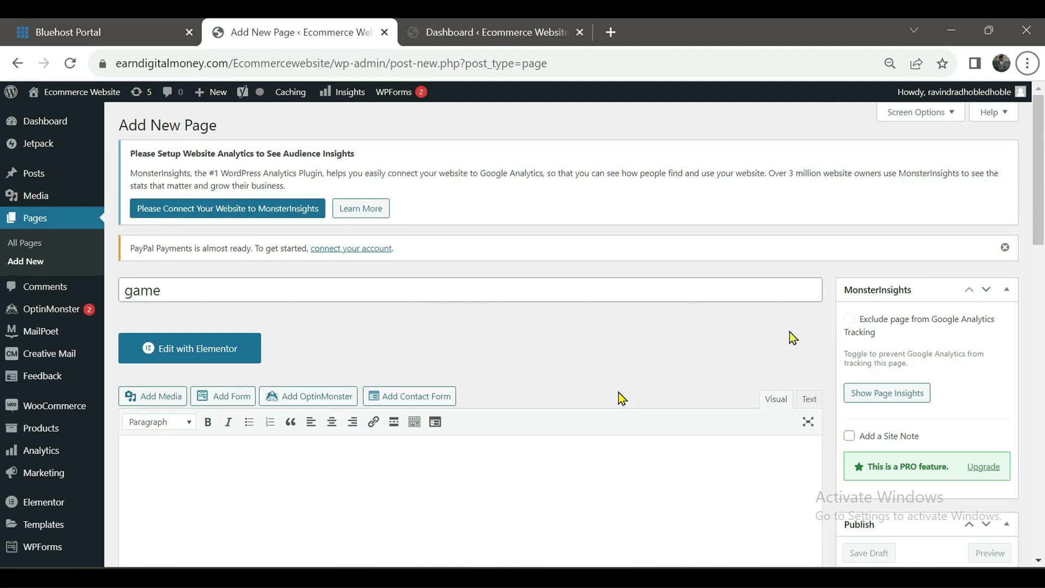
Publish the new page titled "game" with no parent and the default template
scroll(817, 343, down, 1)
scroll(975, 381, down, 4)
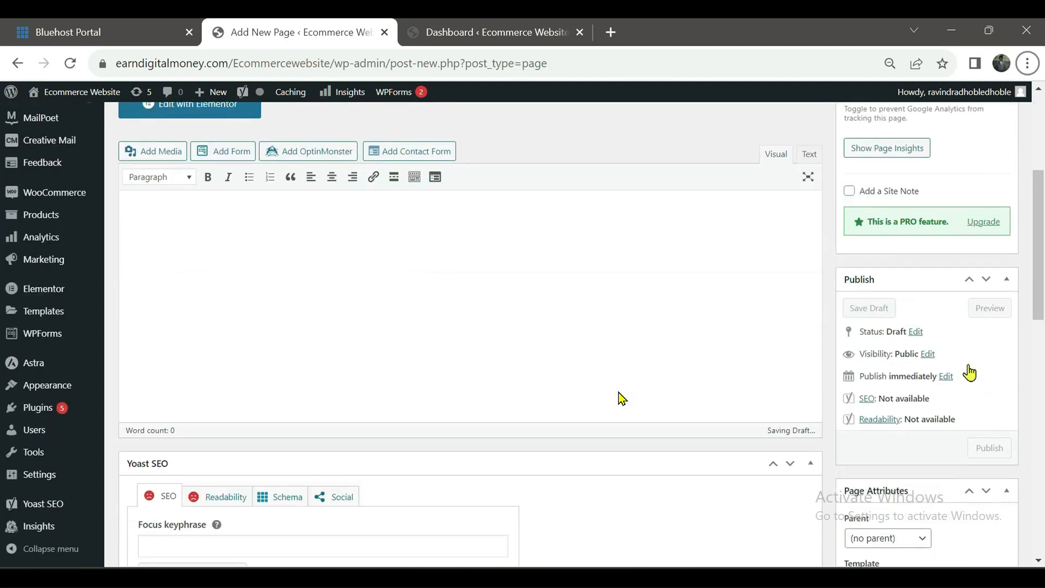
scroll(968, 359, up, 5)
scroll(972, 369, down, 5)
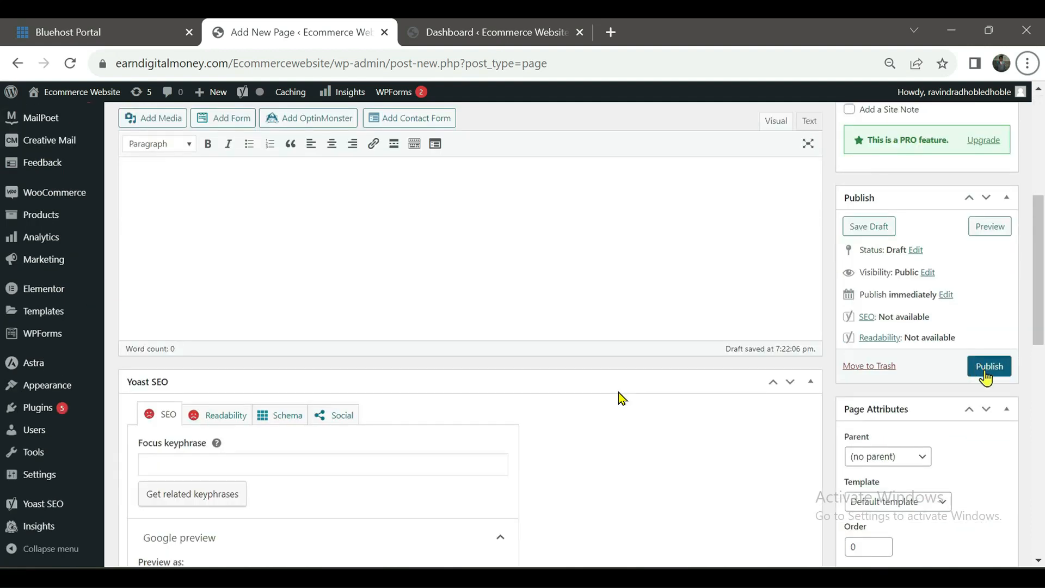
click(985, 376)
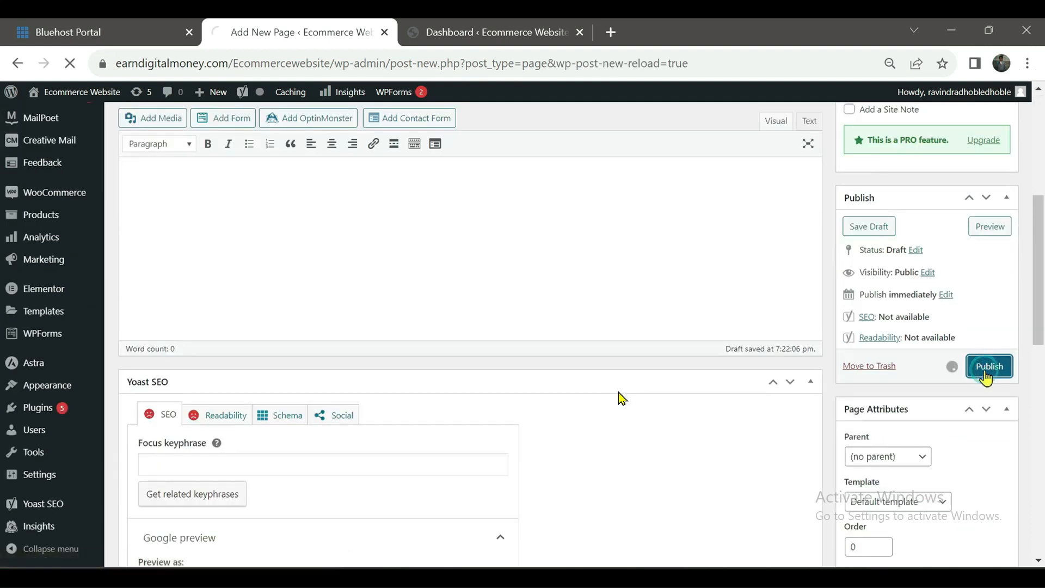
Open the site's menu editor and look through the existing items of the main menu
mouse_move(63, 388)
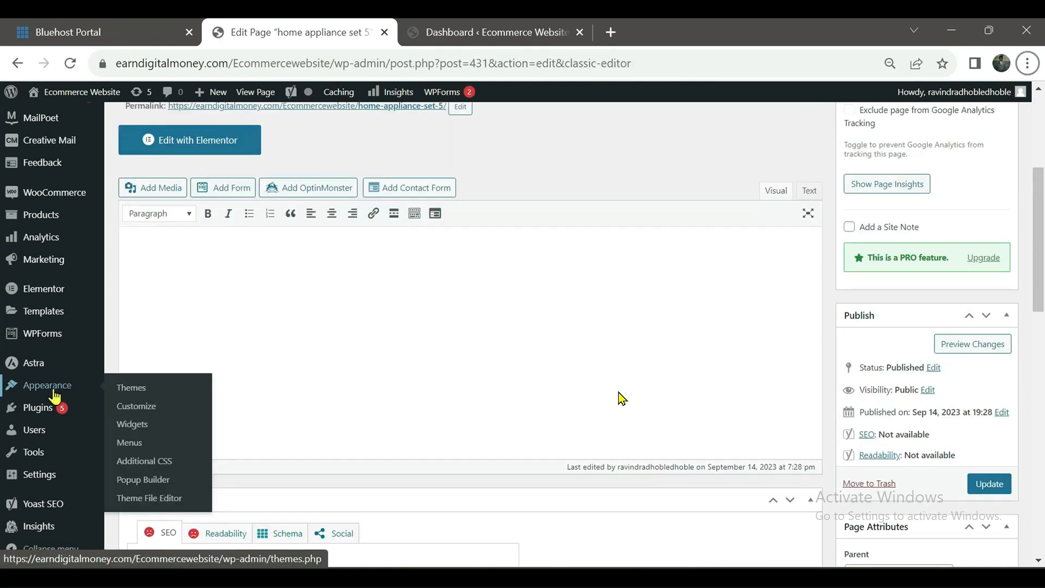
click(135, 446)
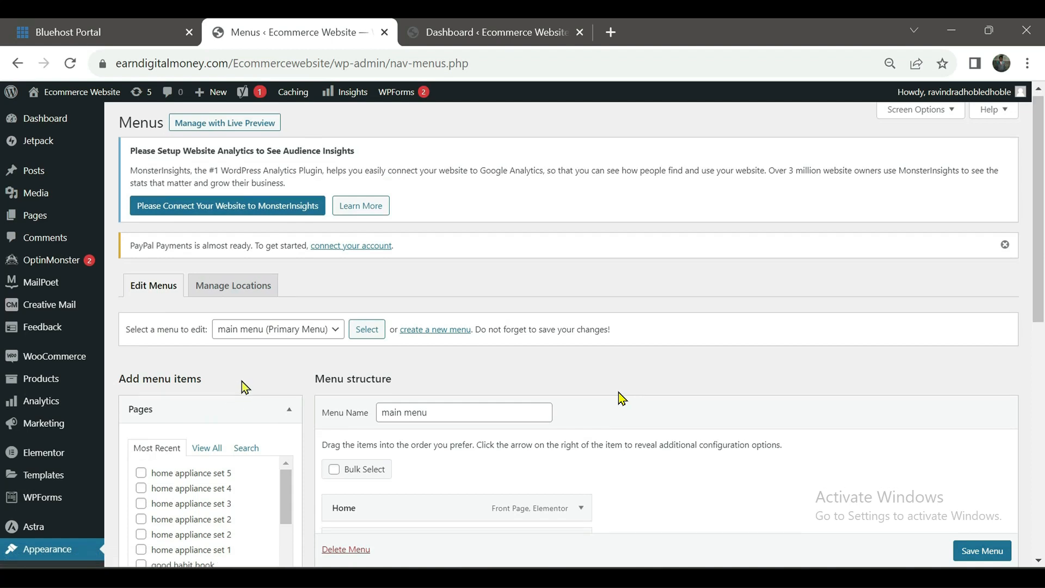
scroll(245, 386, down, 3)
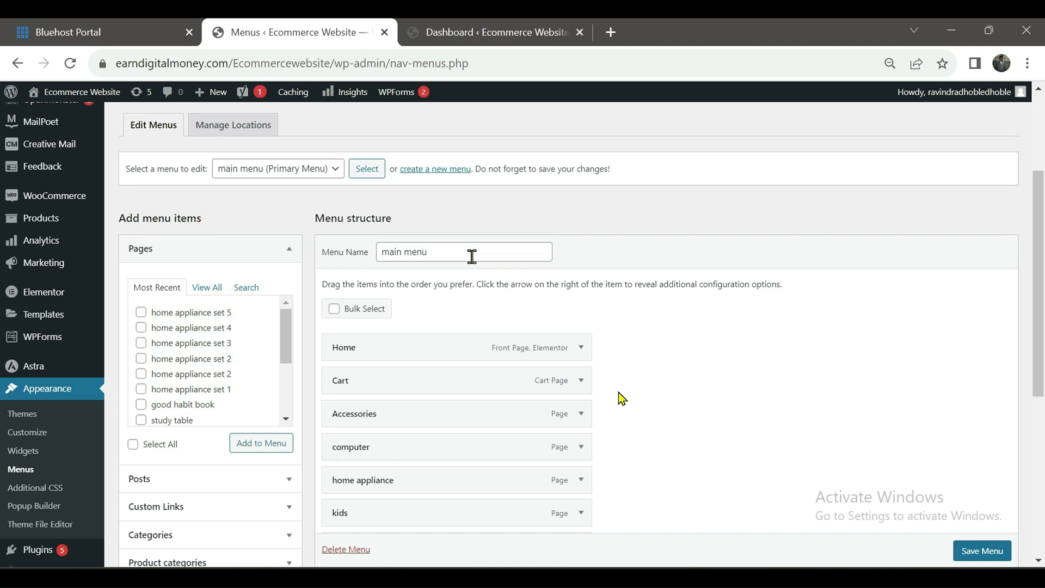
scroll(472, 257, down, 2)
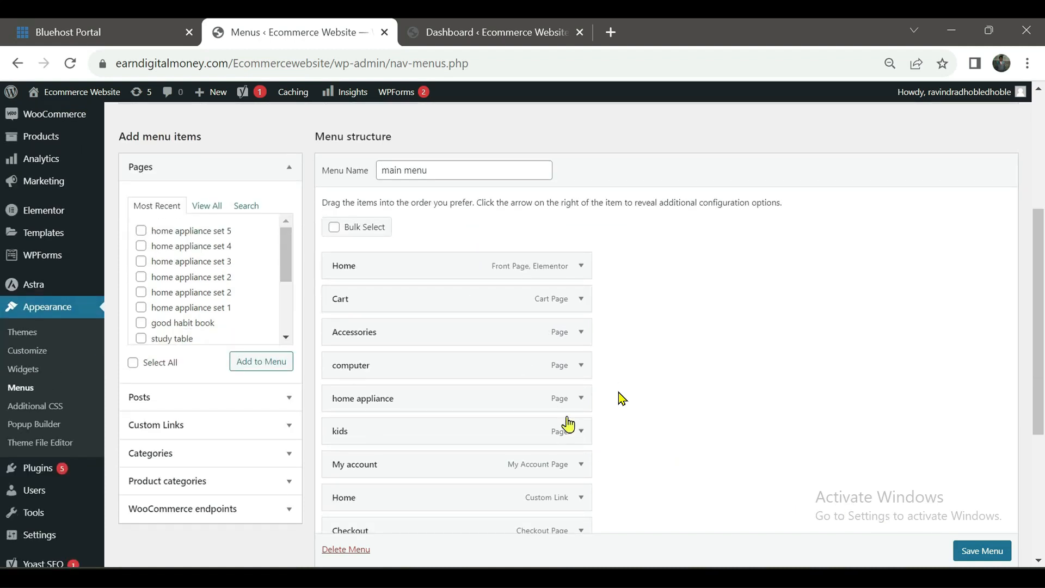
scroll(386, 312, down, 1)
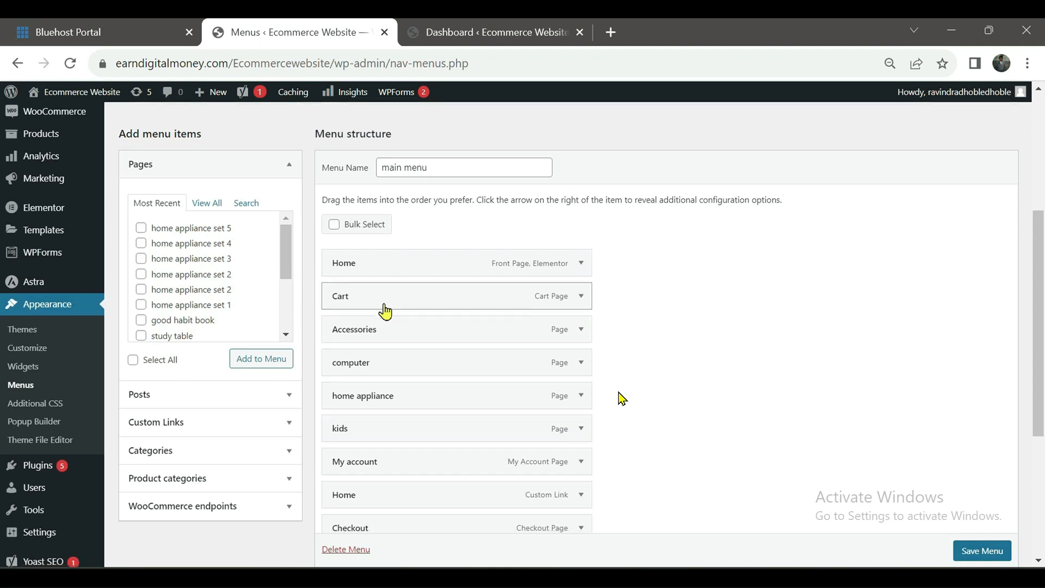
scroll(385, 308, down, 2)
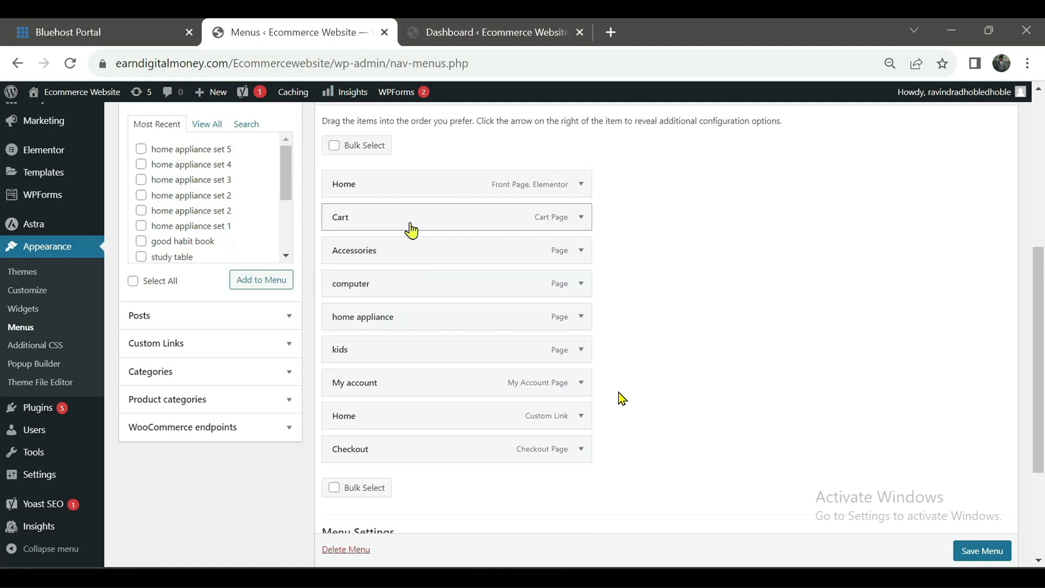
scroll(231, 270, up, 1)
scroll(231, 270, up, 3)
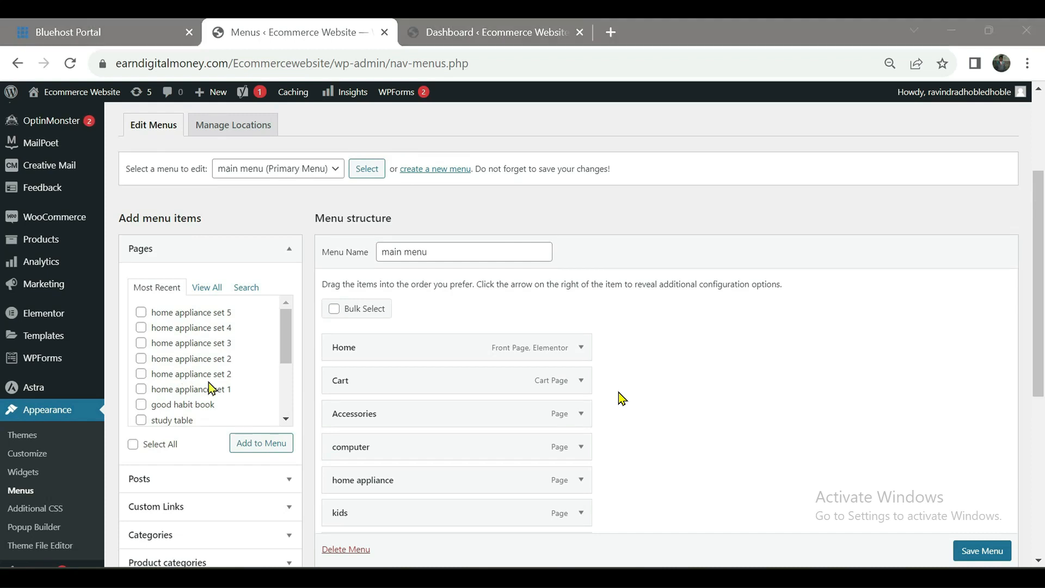
Add game, good habit book, home appliance, home appliance set 1–5, Laptop, Led TV, mac book, mouse and study table to the main menu and save
click(198, 294)
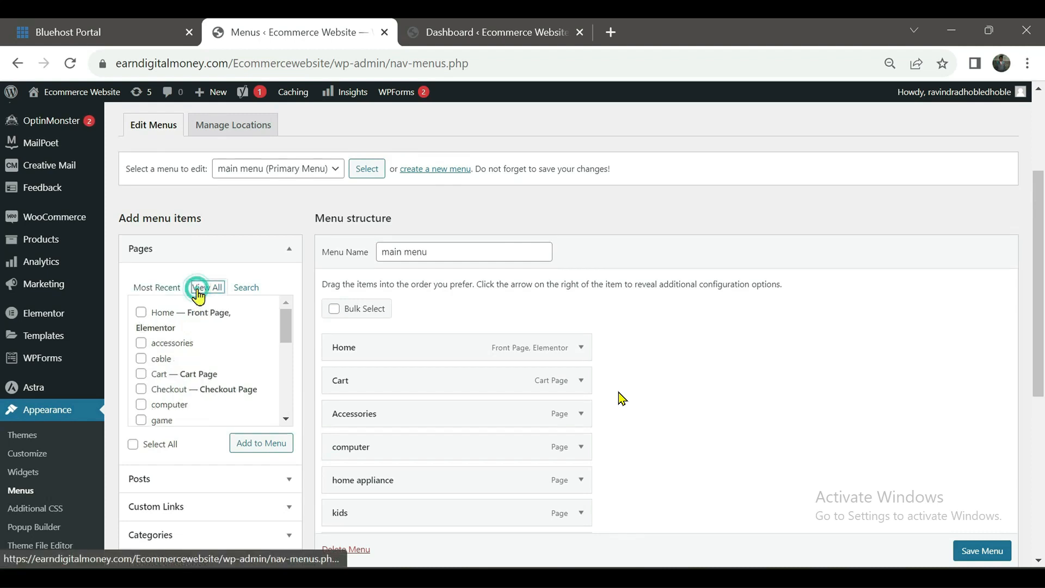
scroll(200, 343, down, 8)
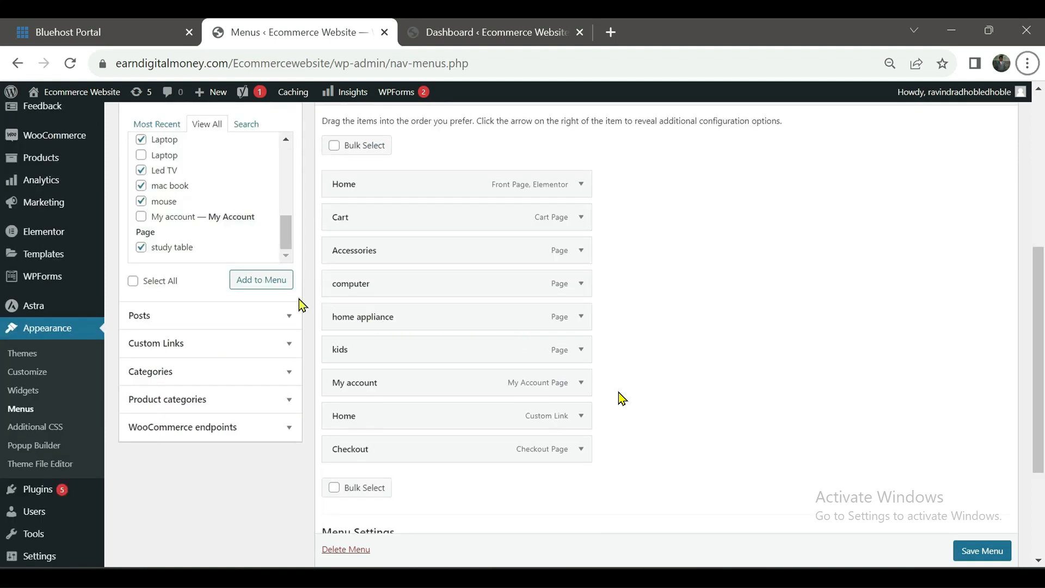
click(262, 280)
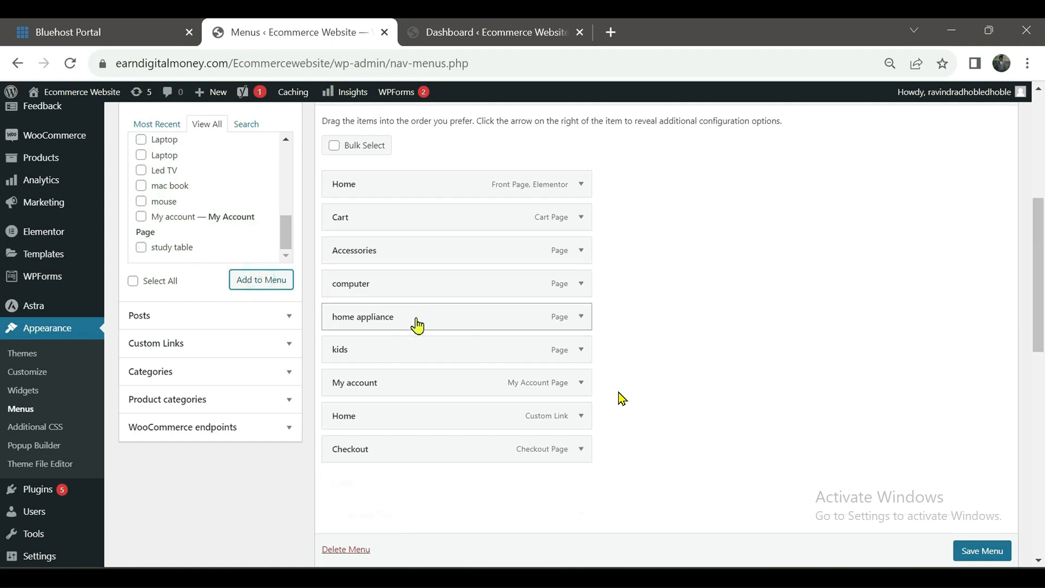
scroll(826, 355, down, 5)
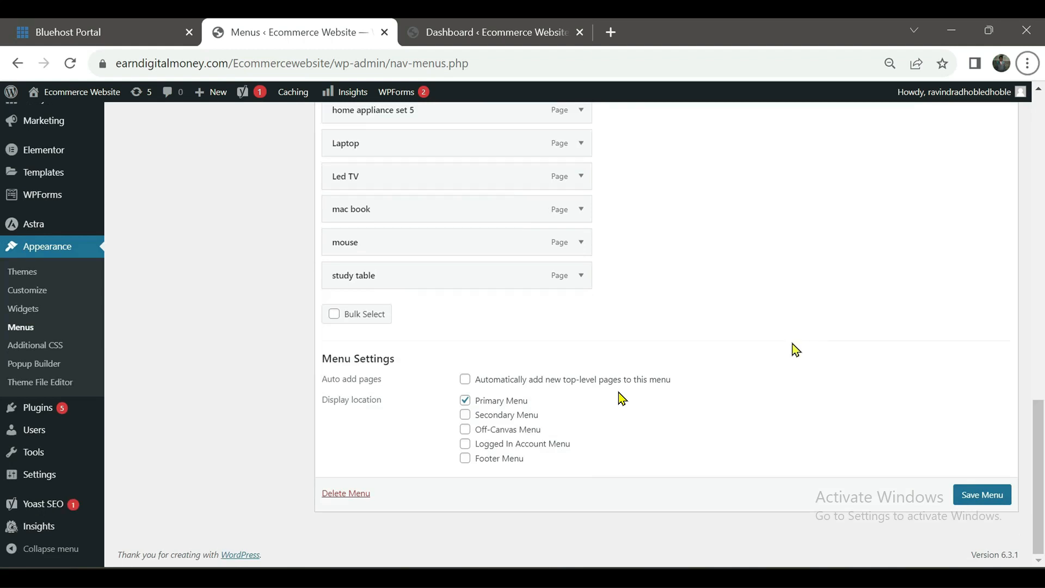
scroll(400, 247, up, 5)
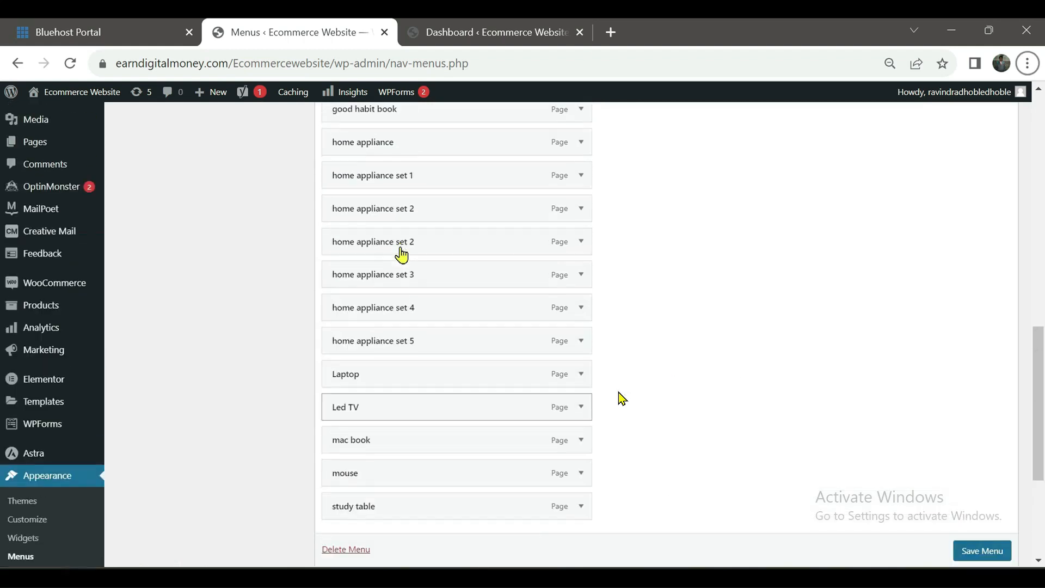
scroll(428, 235, up, 1)
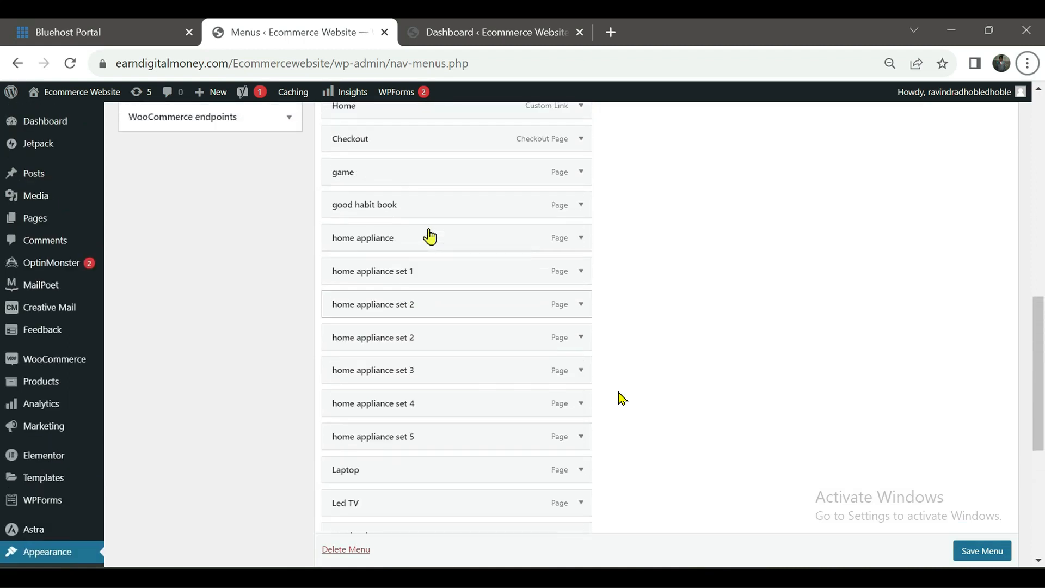
scroll(427, 182, down, 1)
scroll(427, 190, down, 5)
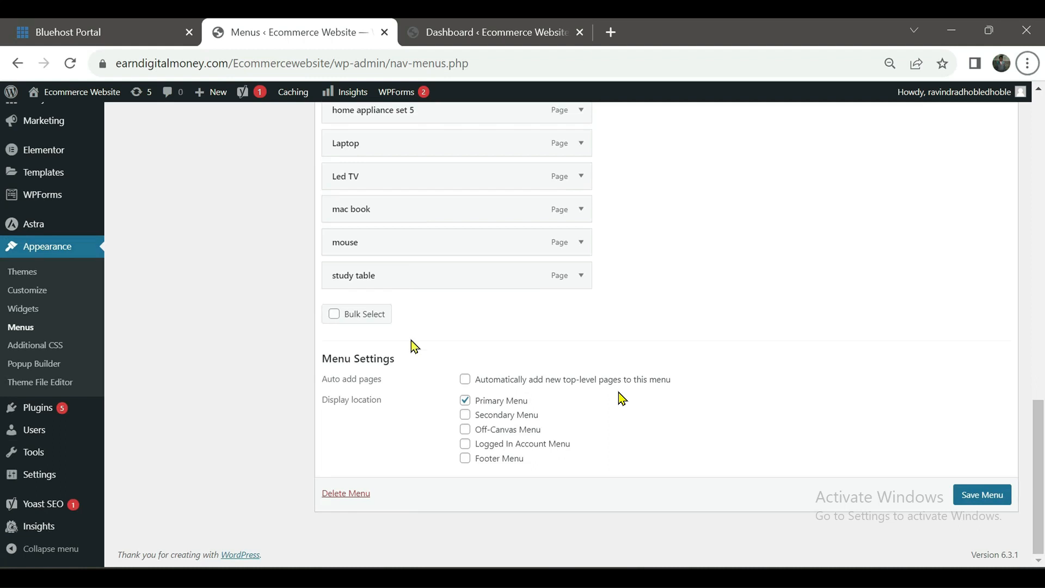
click(979, 501)
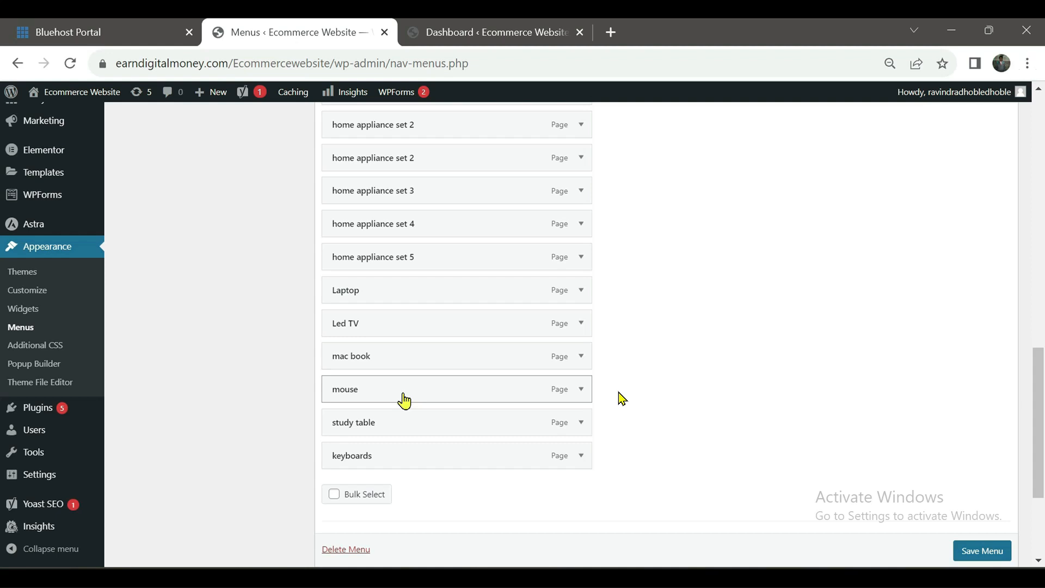
Move the mouse menu item directly below Accessories as its sub item
drag(403, 399, 408, 295)
scroll(406, 201, up, 4)
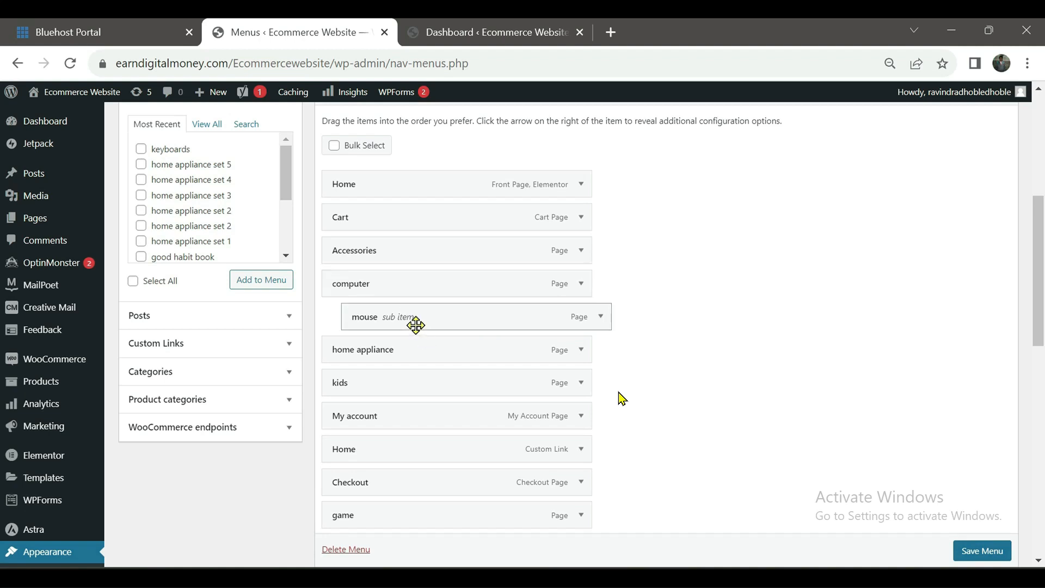
drag(415, 324, 415, 291)
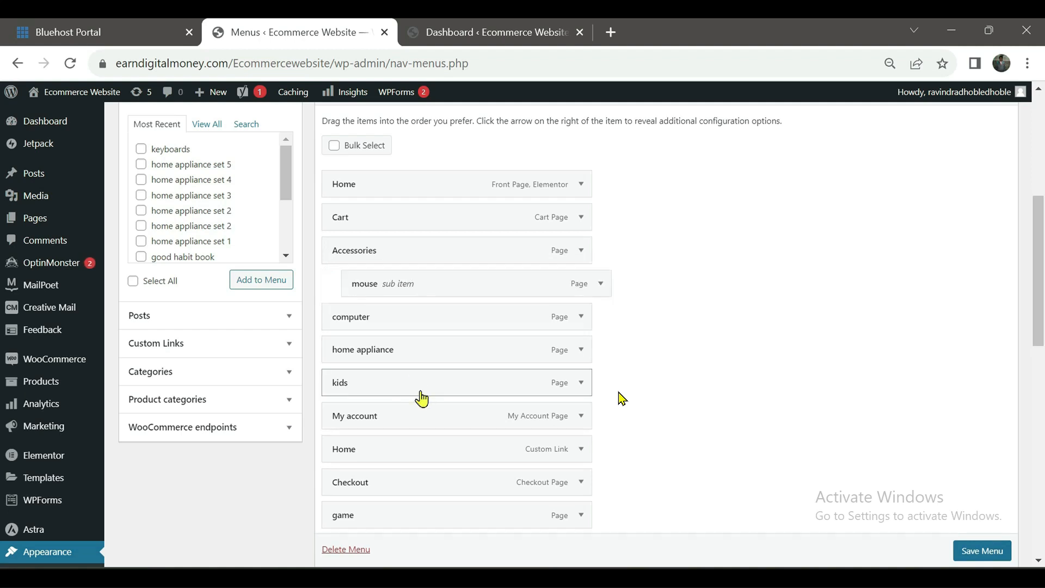
Move the keyboards menu item below mouse as another sub item of Accessories
scroll(422, 397, down, 5)
scroll(422, 399, down, 6)
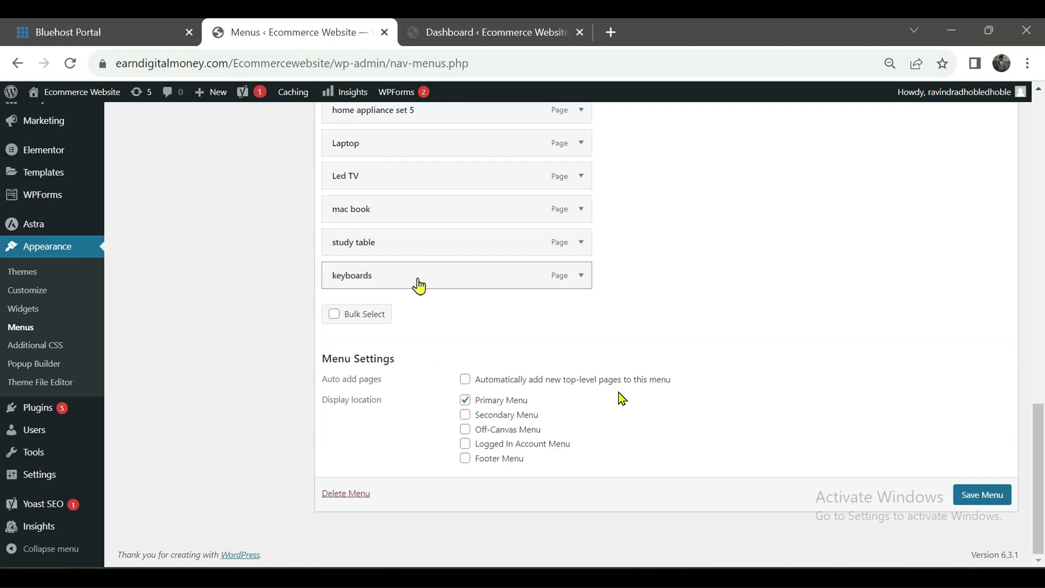
drag(419, 285, 439, 476)
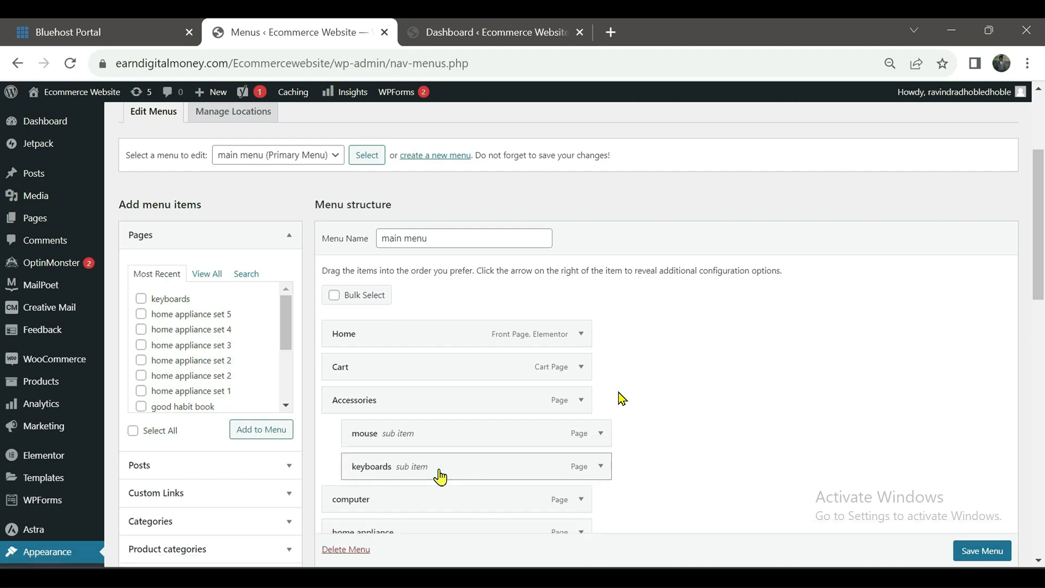
Move the Laptop menu item directly below computer and indent it as a sub item
scroll(439, 476, down, 6)
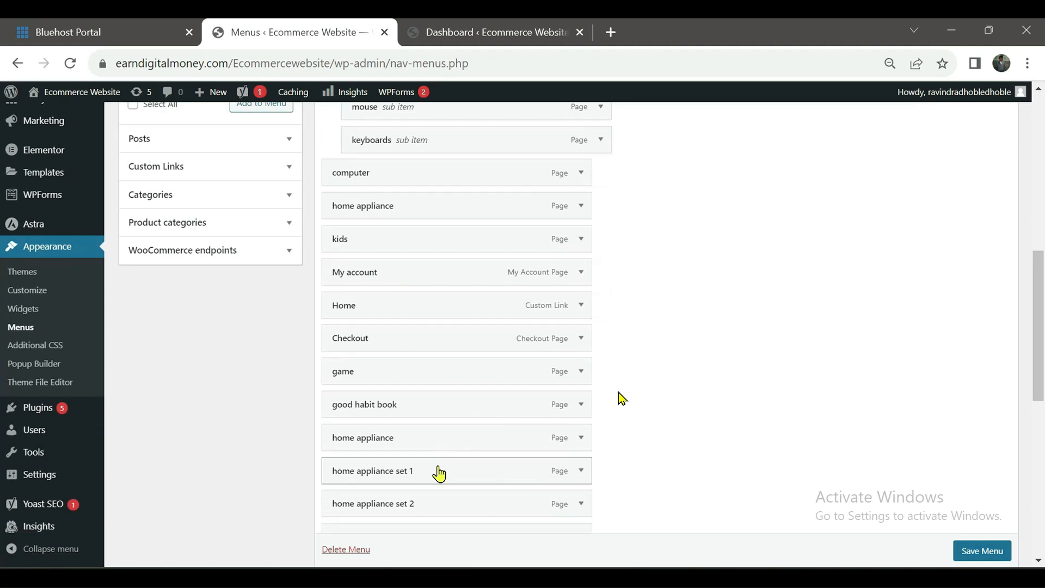
scroll(438, 472, down, 6)
key(alt+Tab)
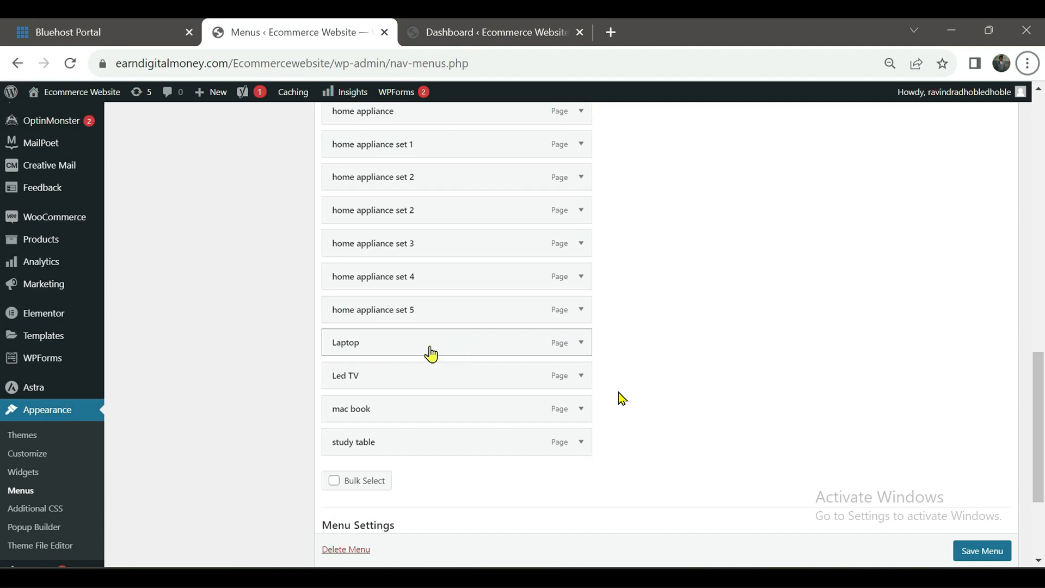
drag(430, 345, 440, 297)
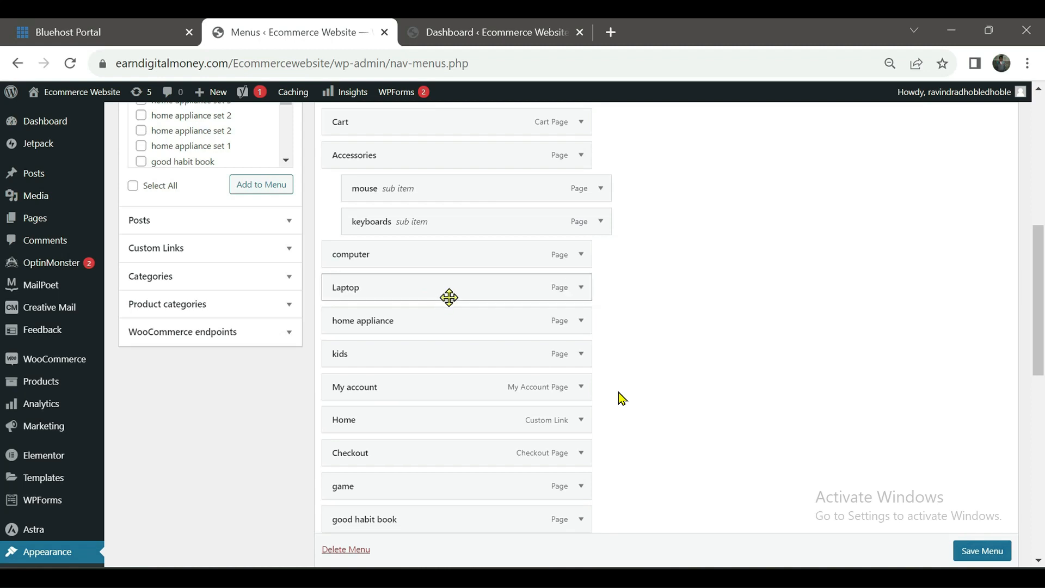
drag(377, 283, 397, 284)
drag(392, 289, 421, 290)
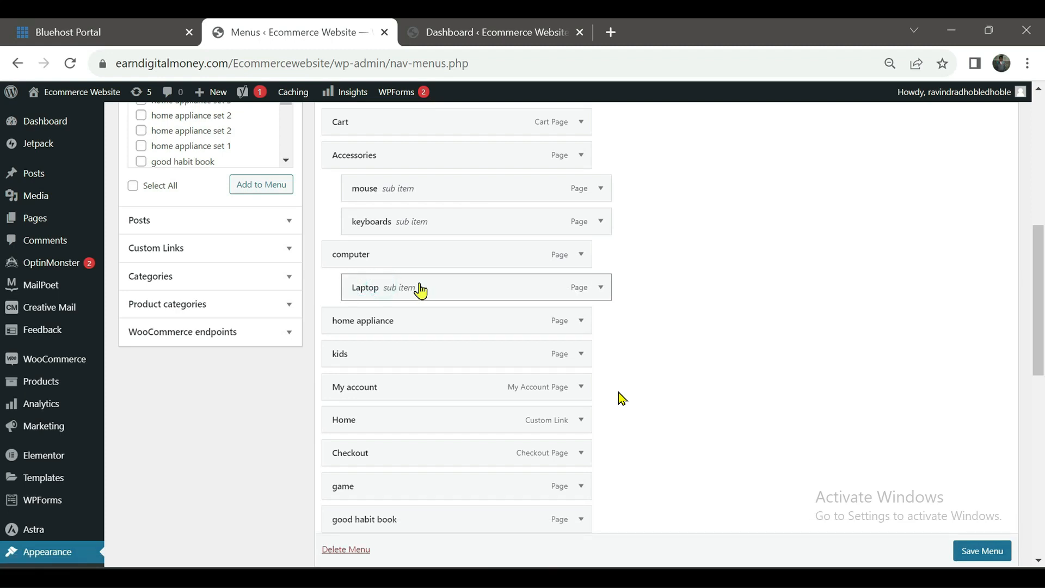
Check the order and nesting of the sub items under Accessories, computer, kids and home appliance, and save the main menu
scroll(849, 408, down, 5)
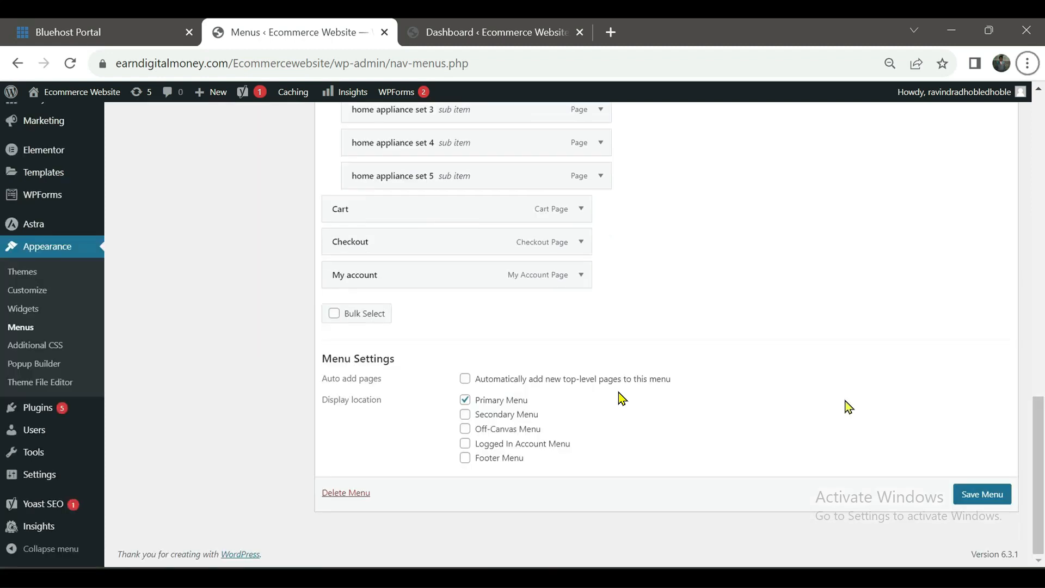
scroll(641, 295, up, 3)
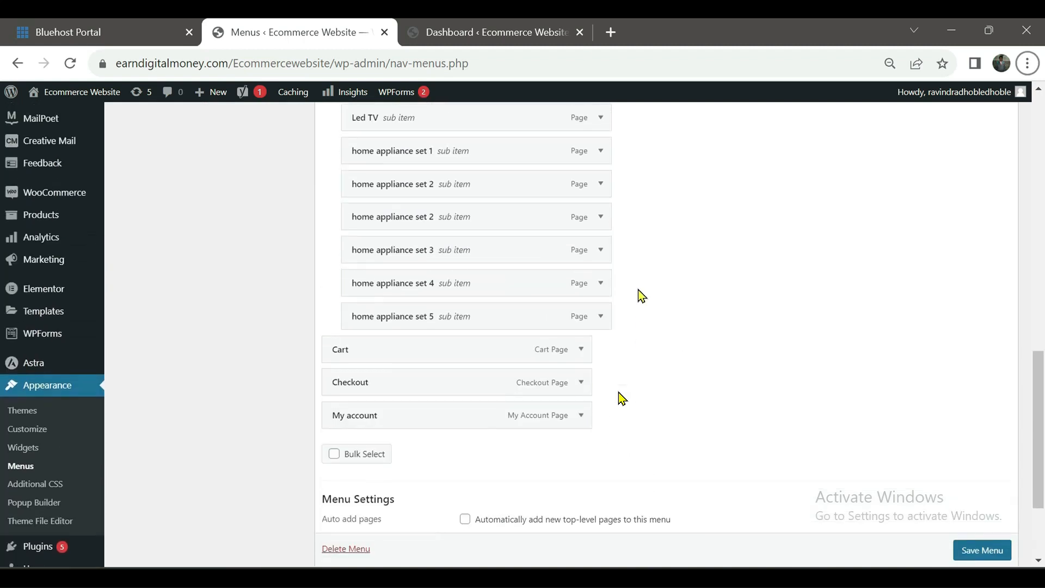
scroll(641, 295, up, 5)
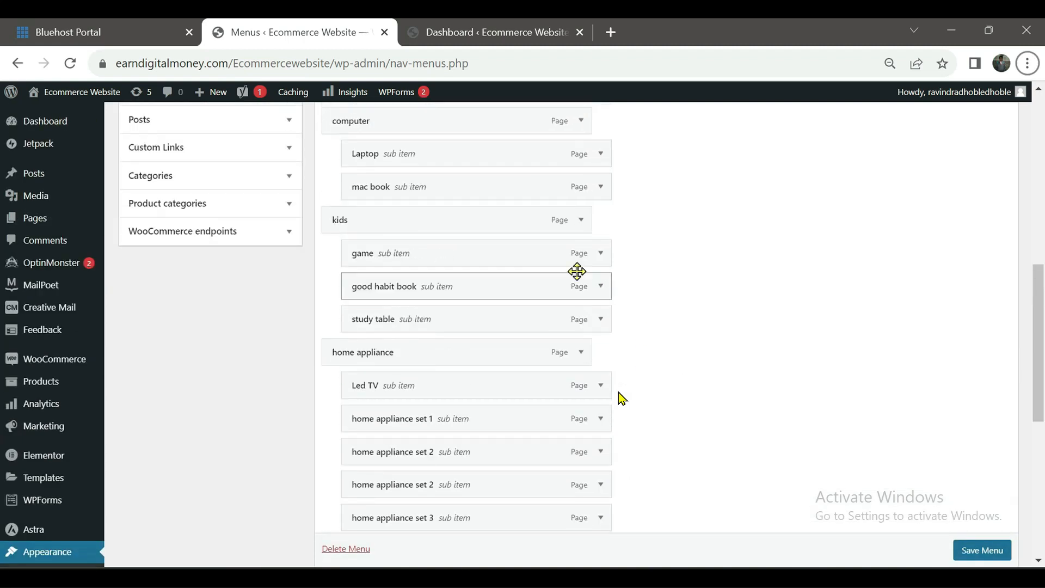
scroll(583, 270, up, 5)
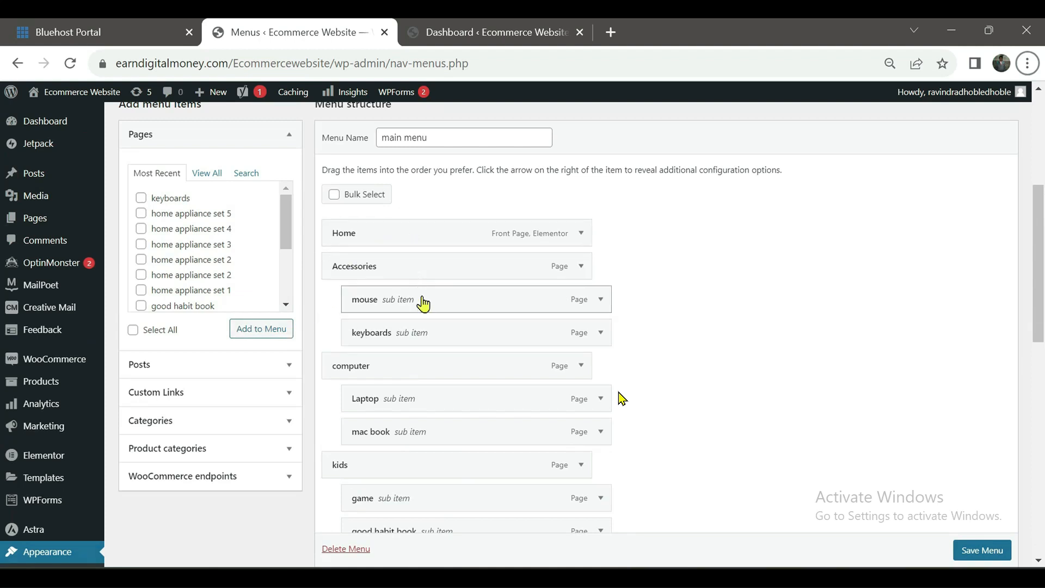
scroll(434, 341, down, 3)
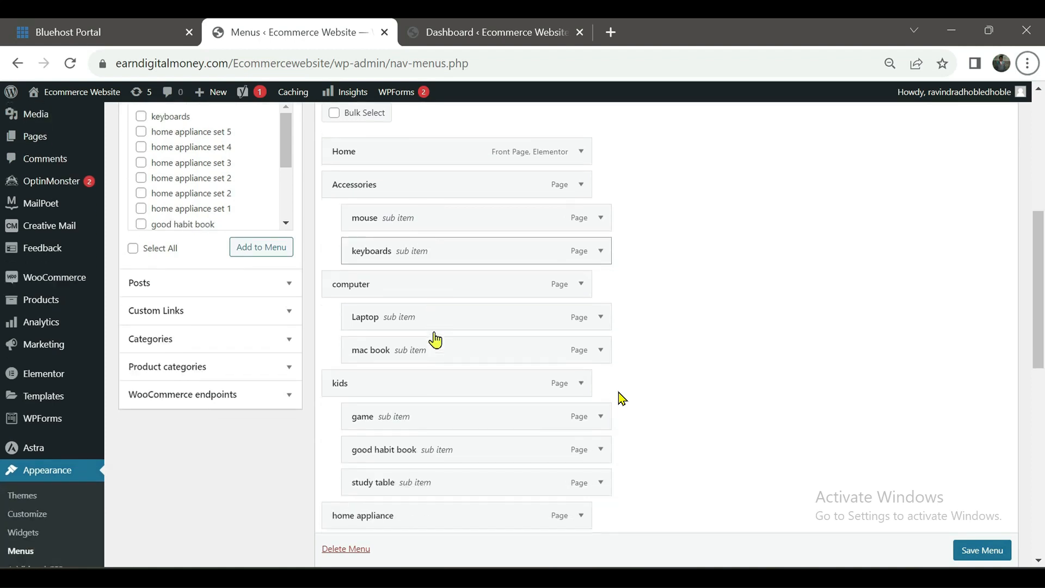
scroll(434, 339, down, 5)
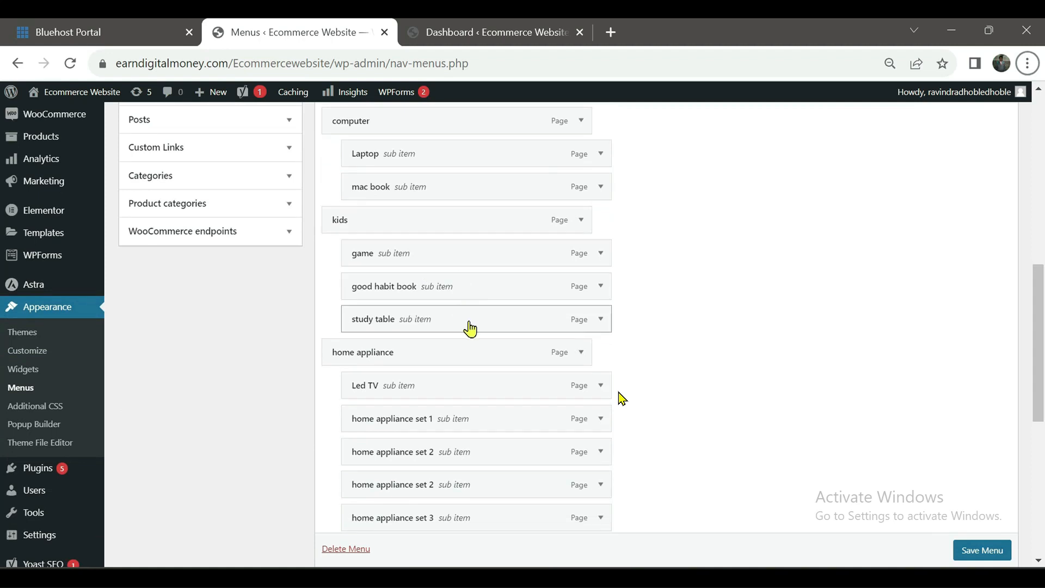
scroll(469, 327, down, 3)
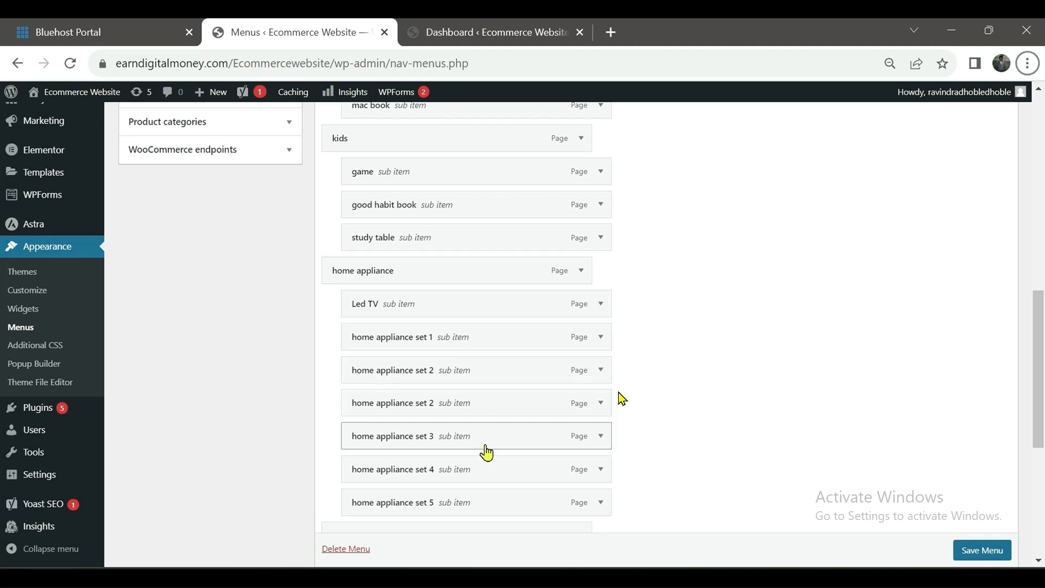
scroll(487, 457, down, 1)
scroll(486, 457, down, 5)
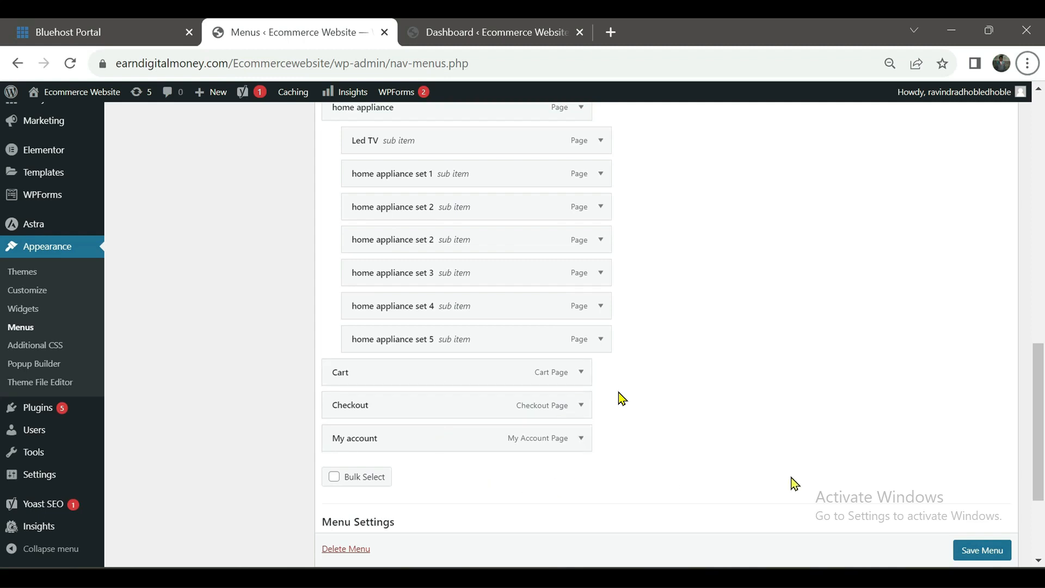
scroll(988, 561, down, 1)
click(983, 550)
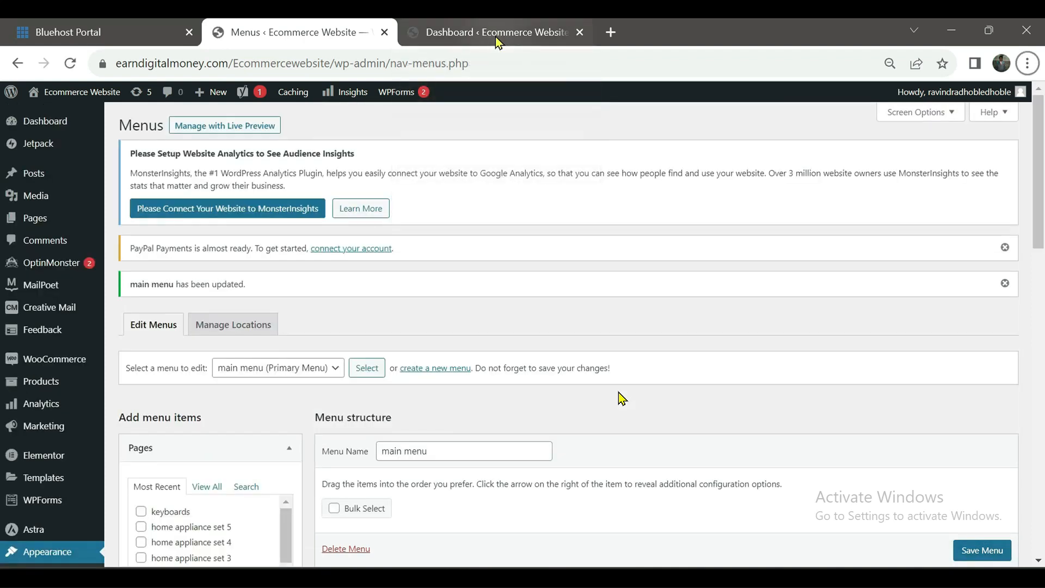
Find the Home front page in the list of all pages and open it for editing with Elementor
click(495, 36)
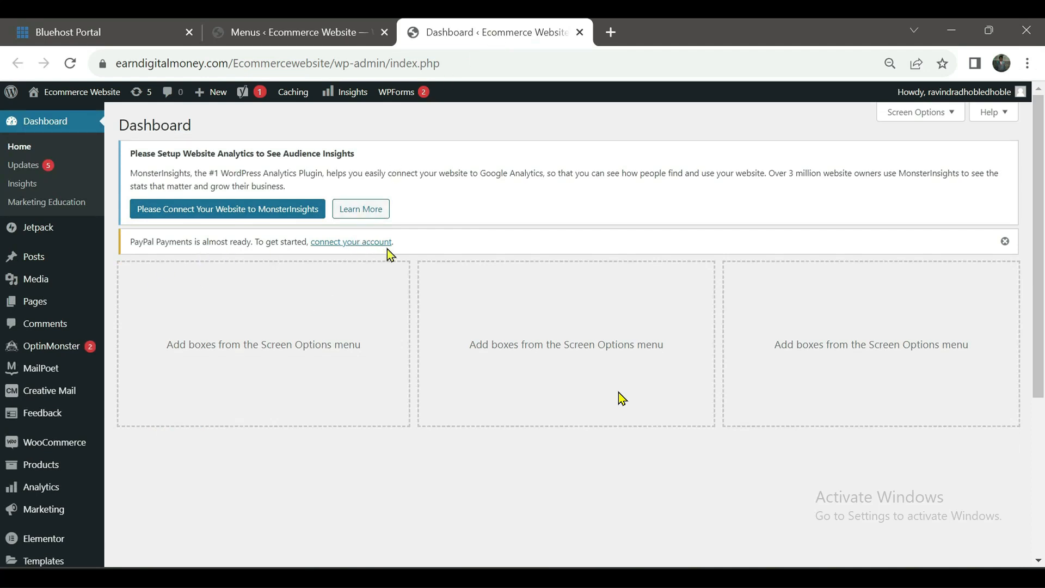
scroll(296, 269, down, 3)
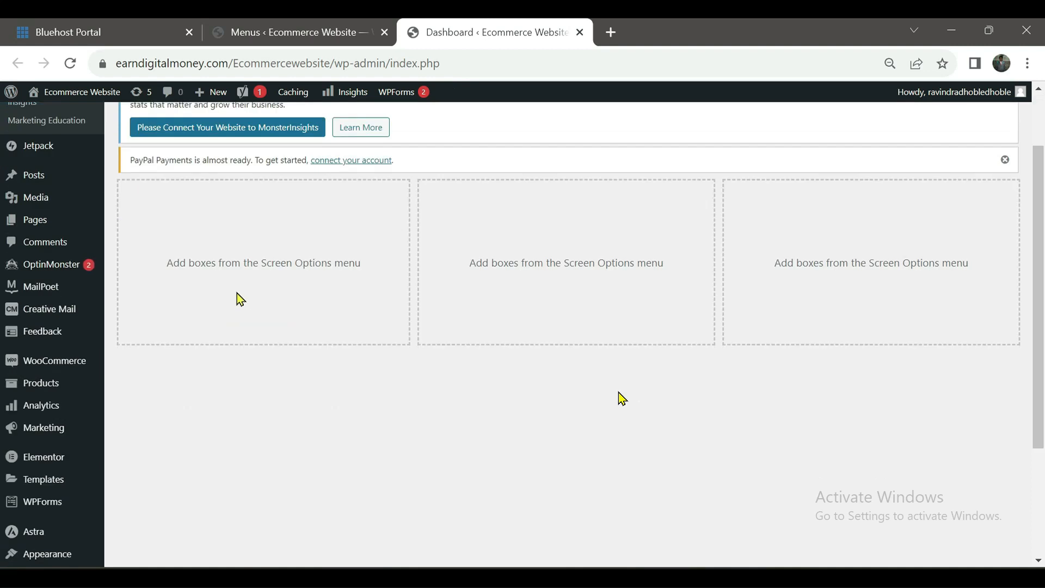
scroll(240, 300, up, 3)
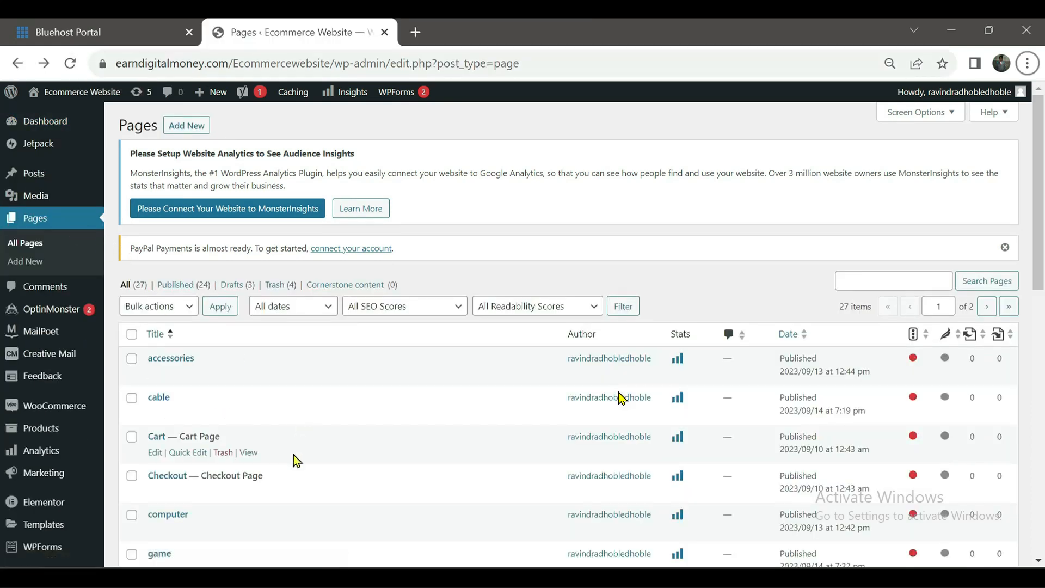
scroll(293, 439, down, 2)
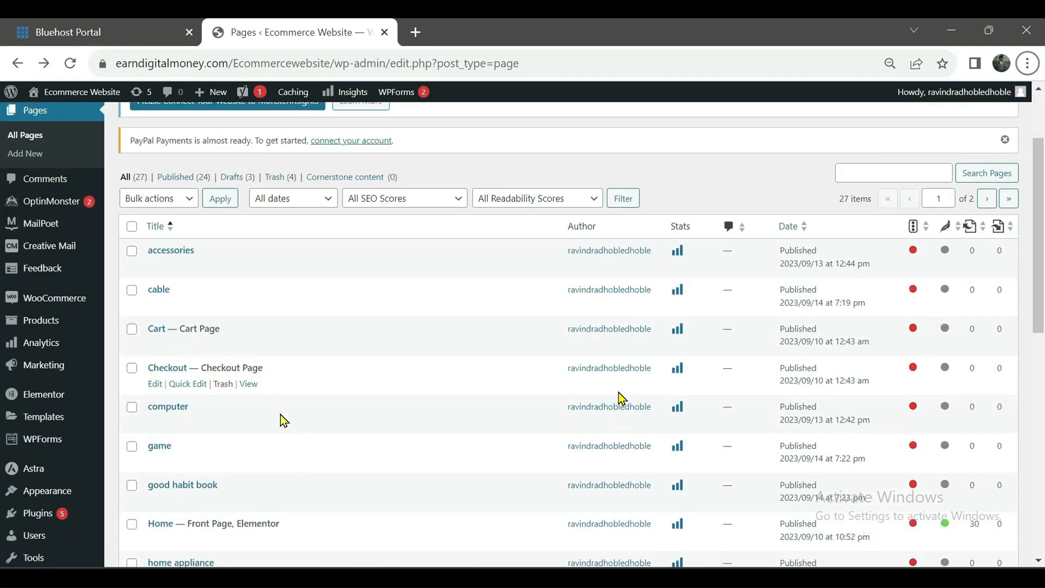
scroll(292, 444, down, 3)
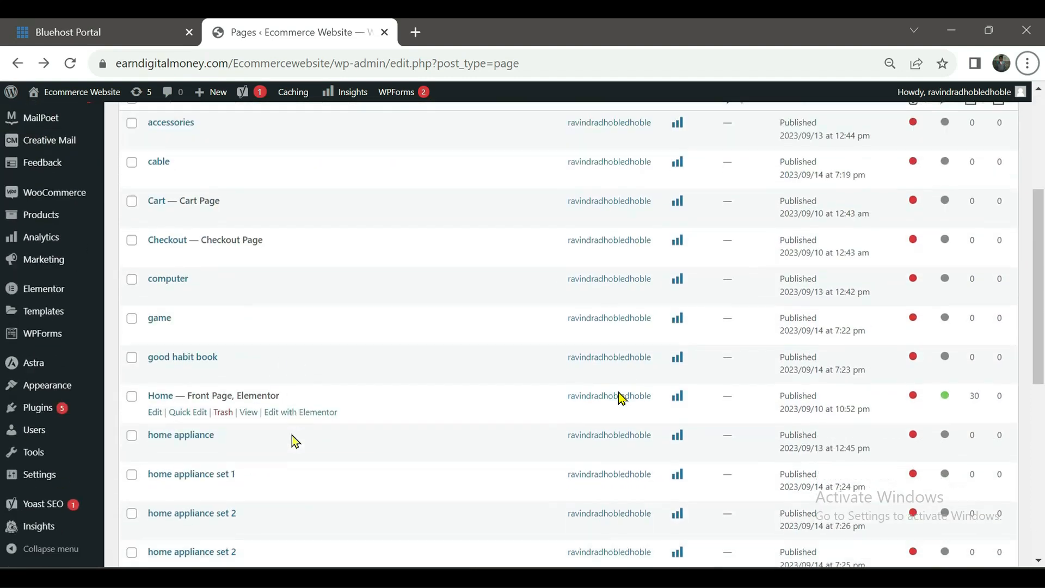
click(294, 407)
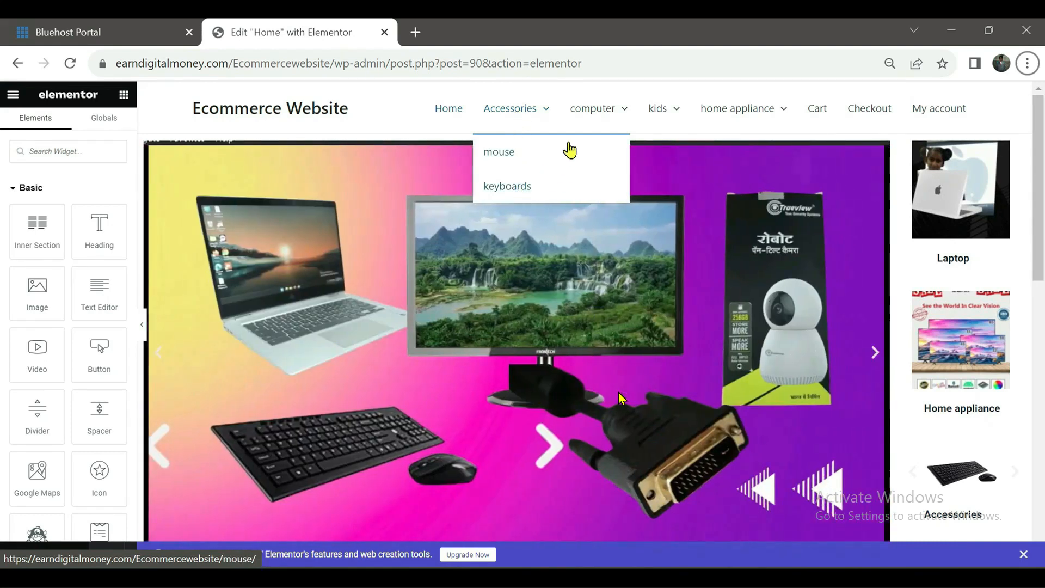
Inspect the submenus of computer, kids, home appliance and Accessories in the header of the Home page preview
mouse_move(595, 109)
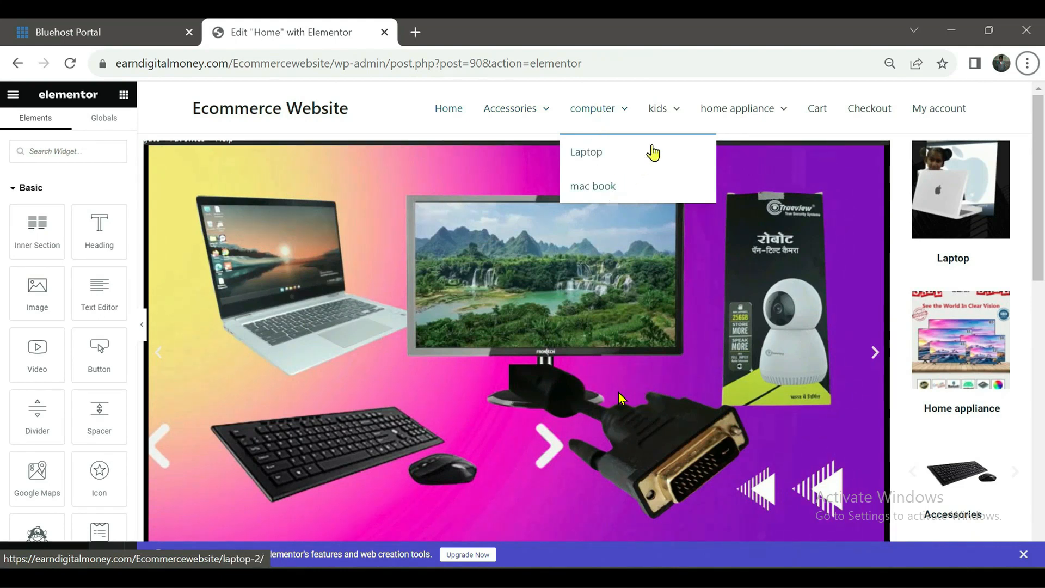
mouse_move(658, 124)
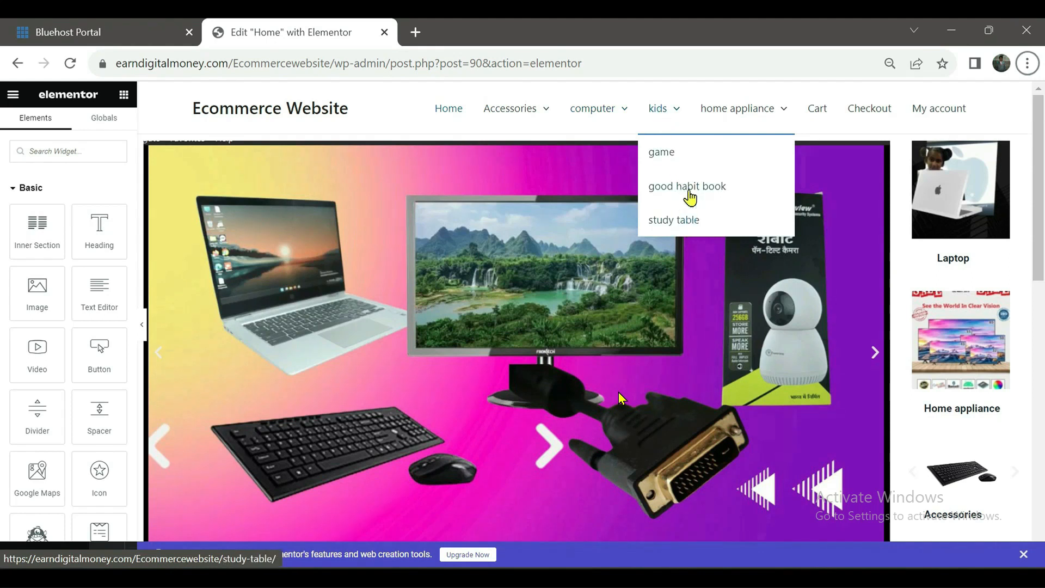
mouse_move(734, 115)
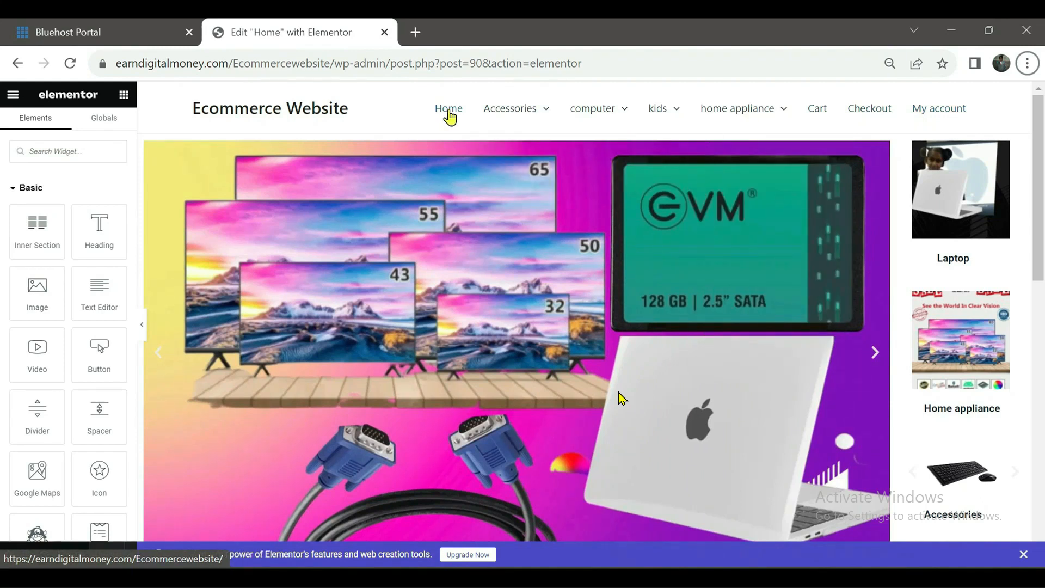
mouse_move(514, 113)
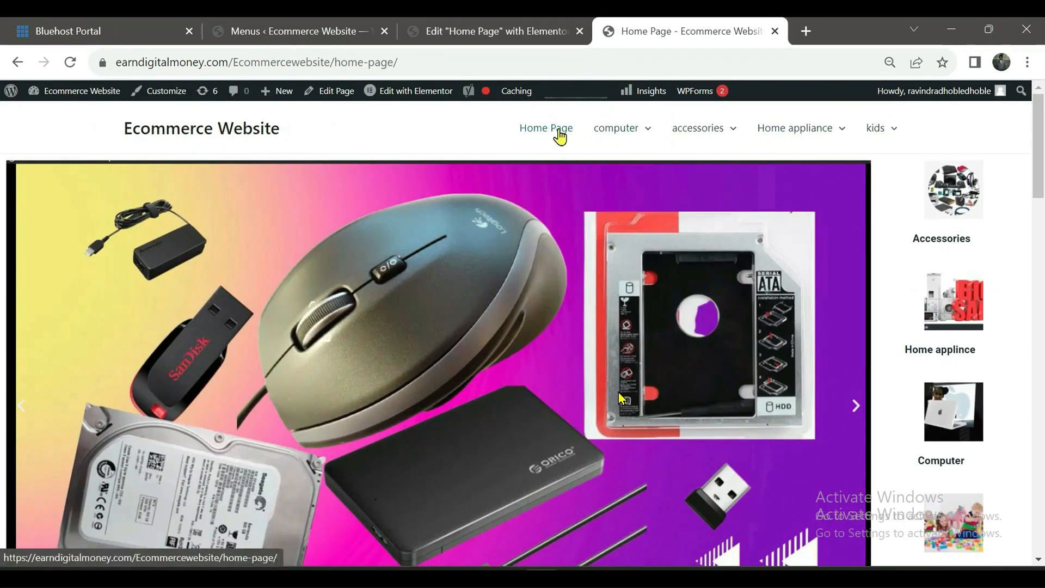
On the live site, go to Home Page and the computer category, and look through the category's products
click(559, 135)
mouse_move(595, 133)
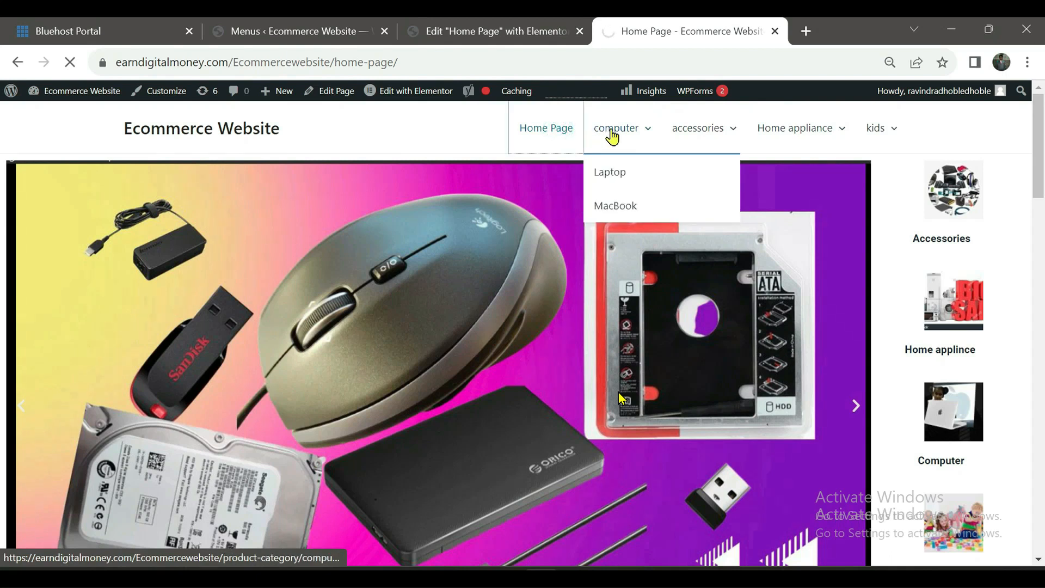
click(612, 135)
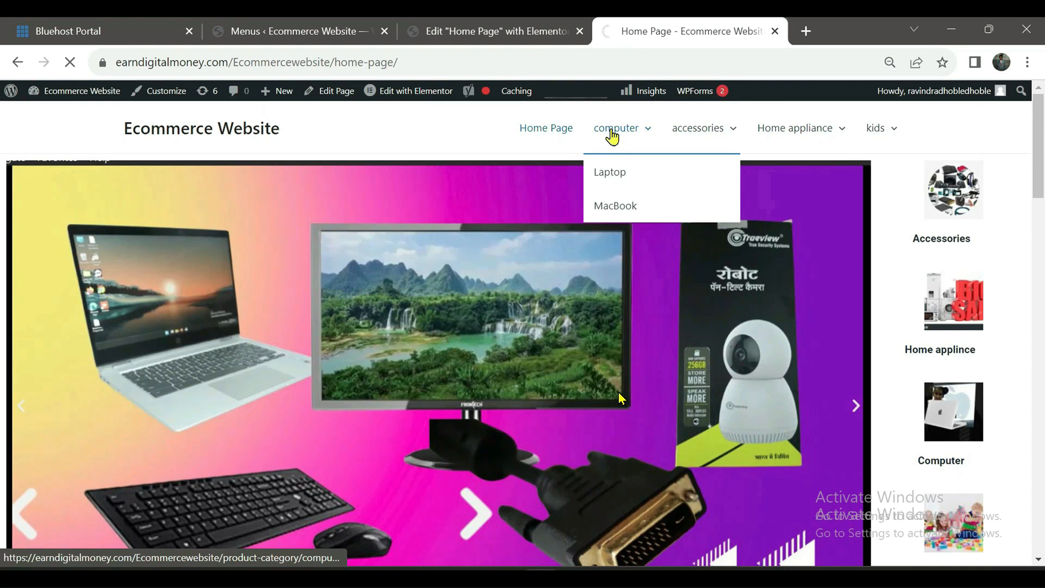
click(612, 136)
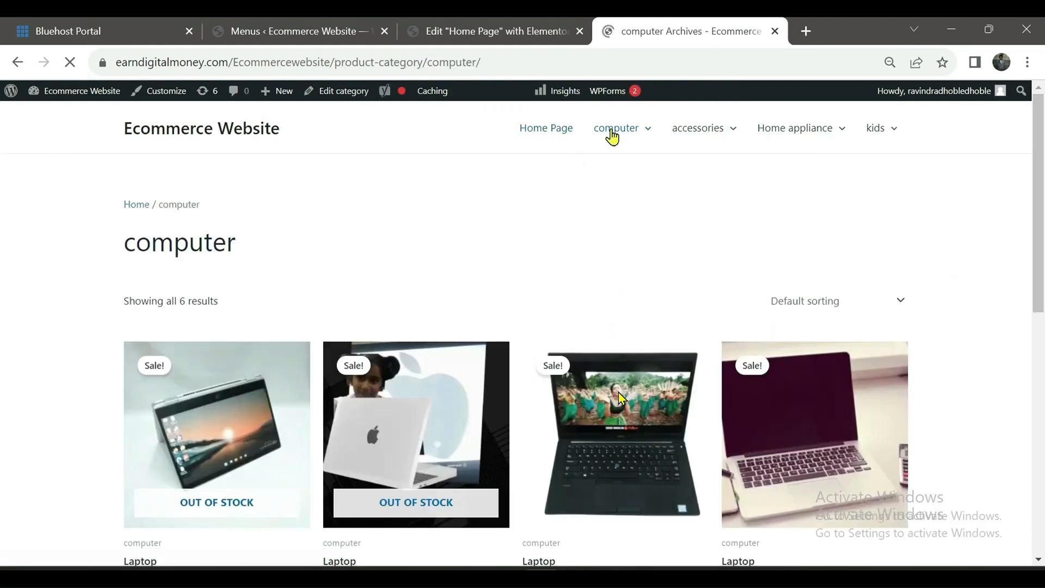
scroll(569, 264, down, 3)
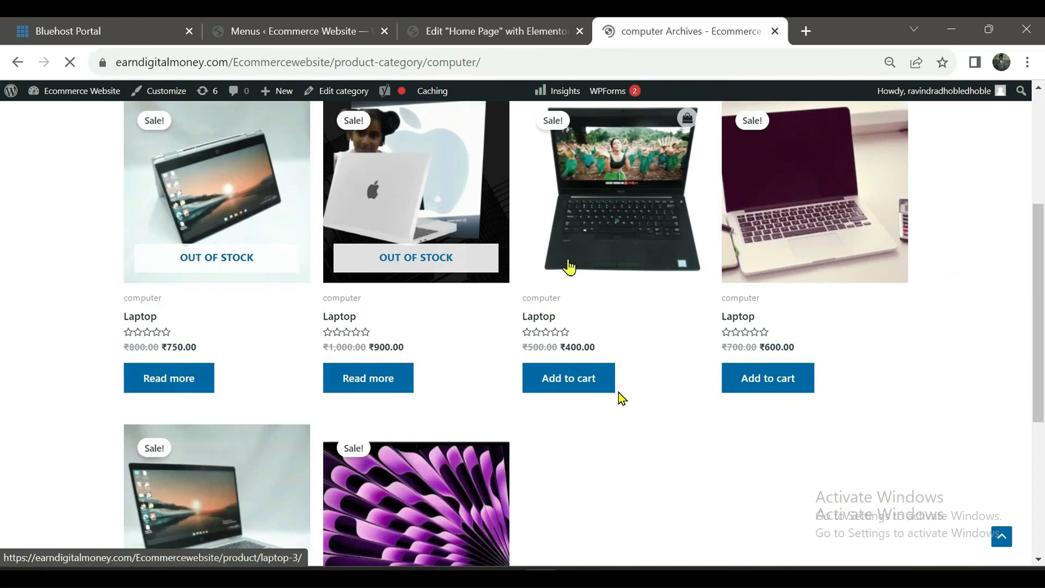
scroll(573, 312, down, 3)
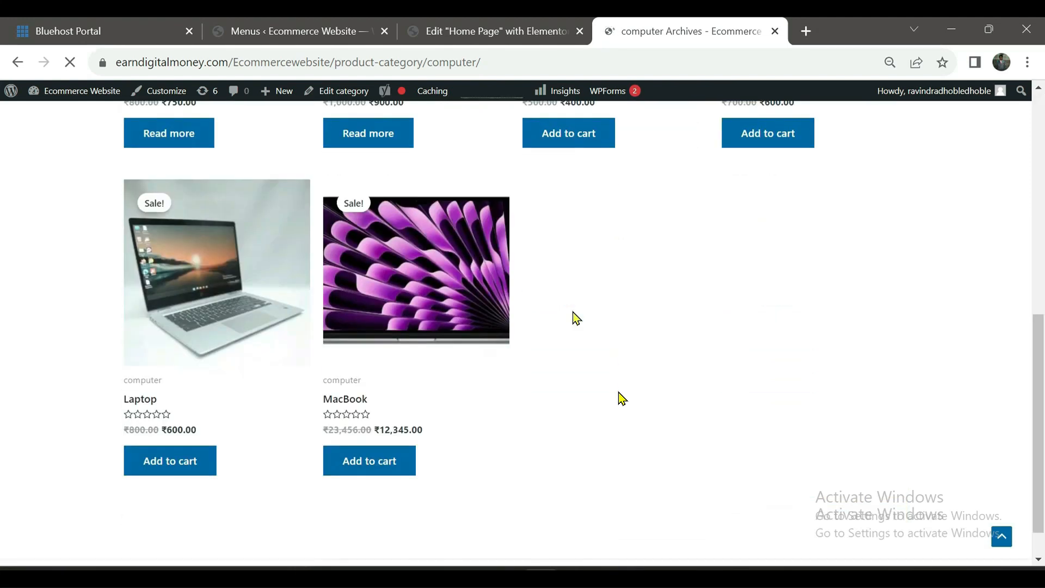
scroll(575, 317, up, 6)
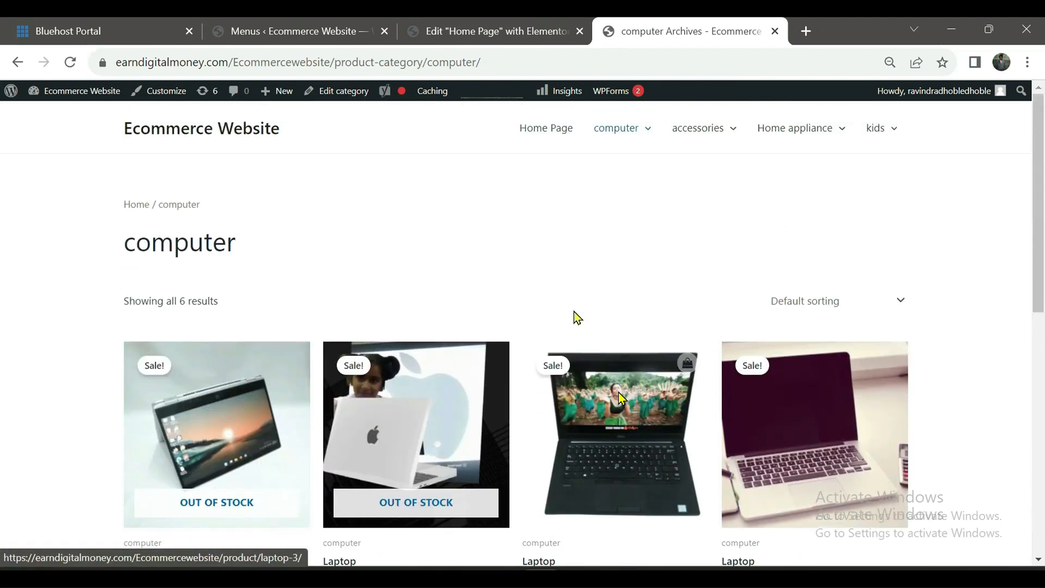
Open the accessories category page from the site's main navigation and look through its products
mouse_move(690, 134)
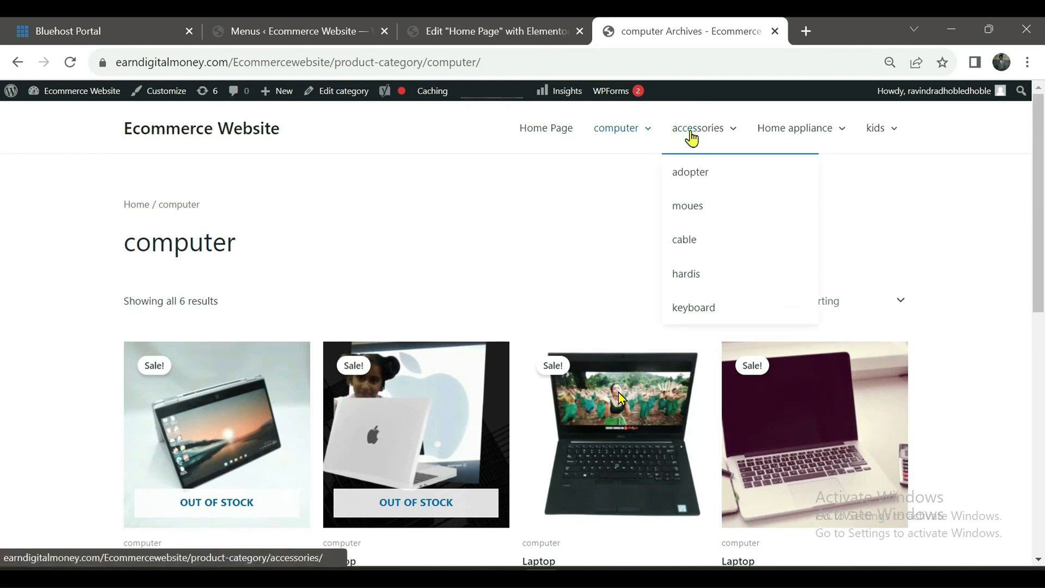
click(693, 135)
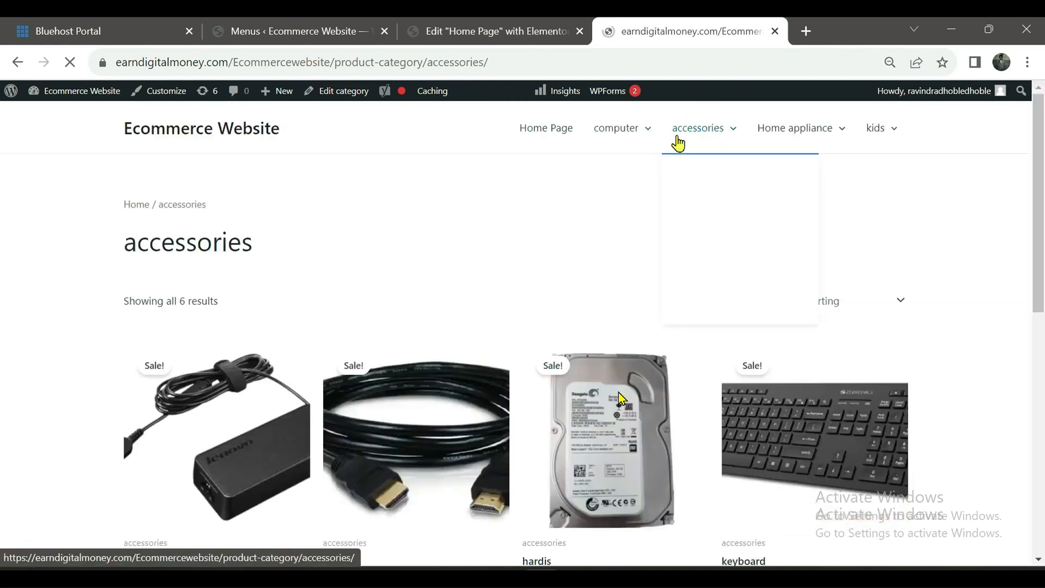
scroll(527, 256, down, 5)
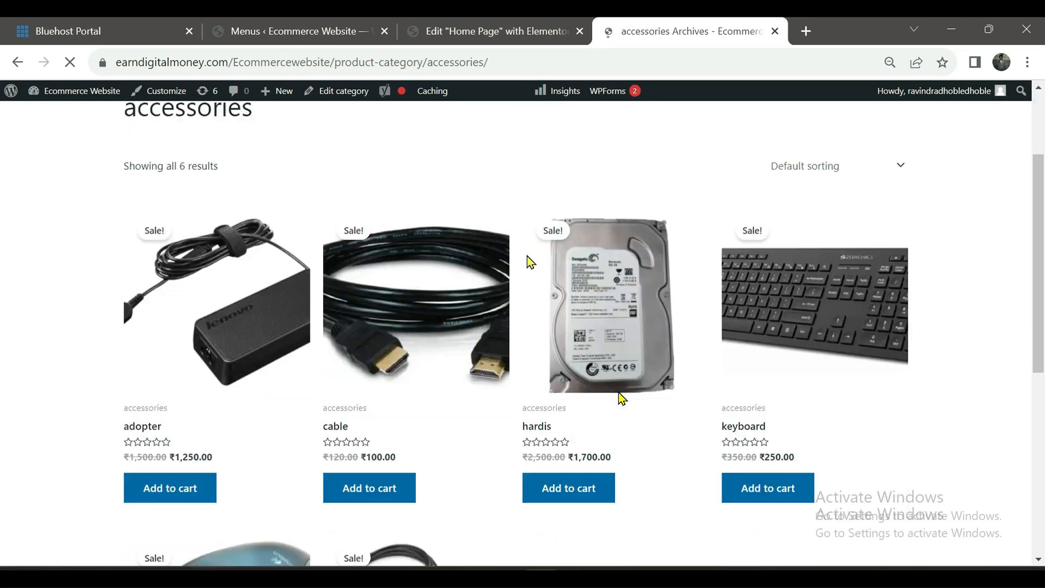
scroll(499, 423, down, 3)
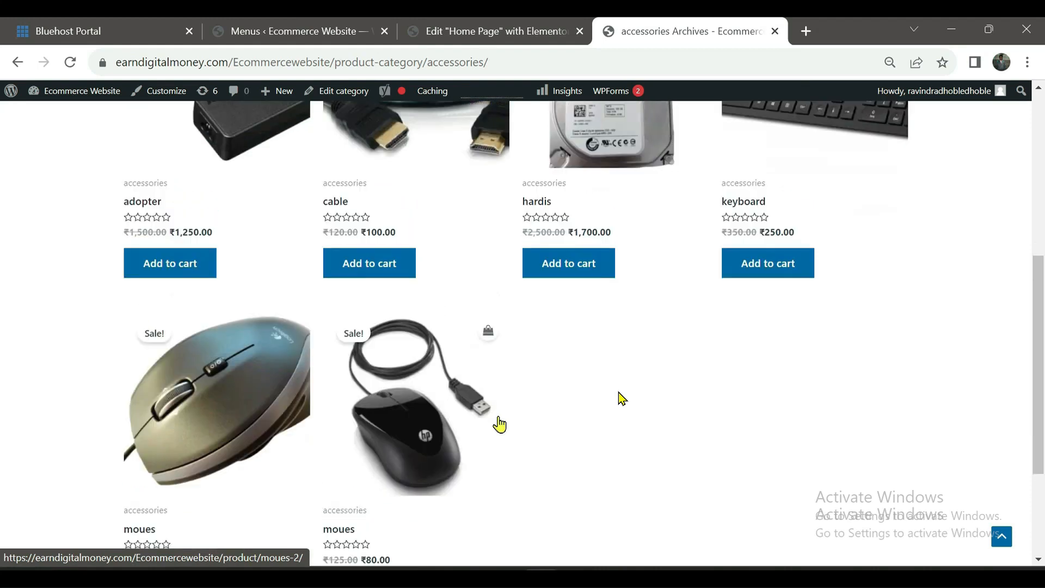
scroll(499, 424, up, 8)
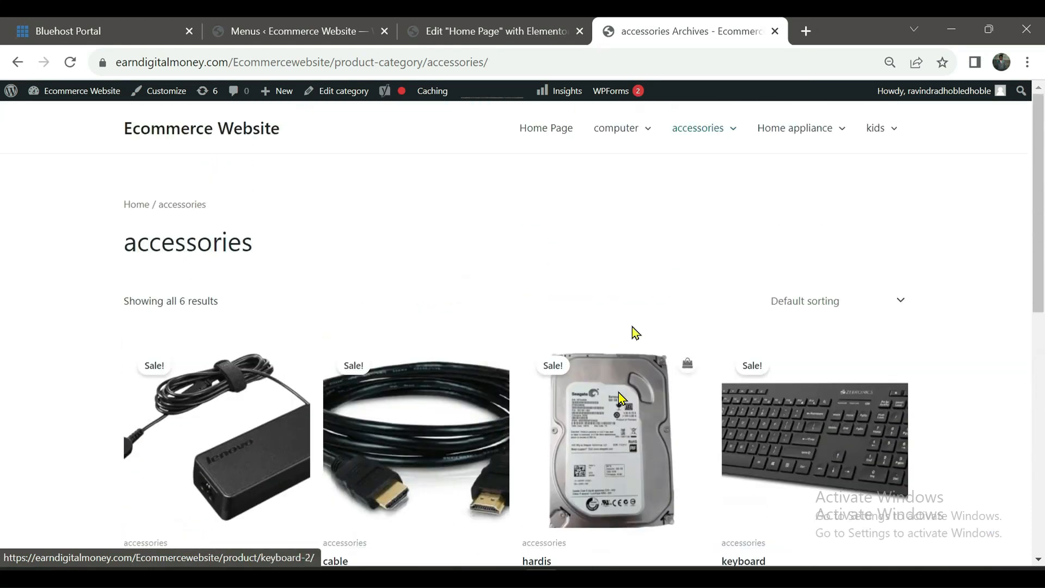
Open the Home appliance category page from the site's main navigation and look through its products
mouse_move(811, 146)
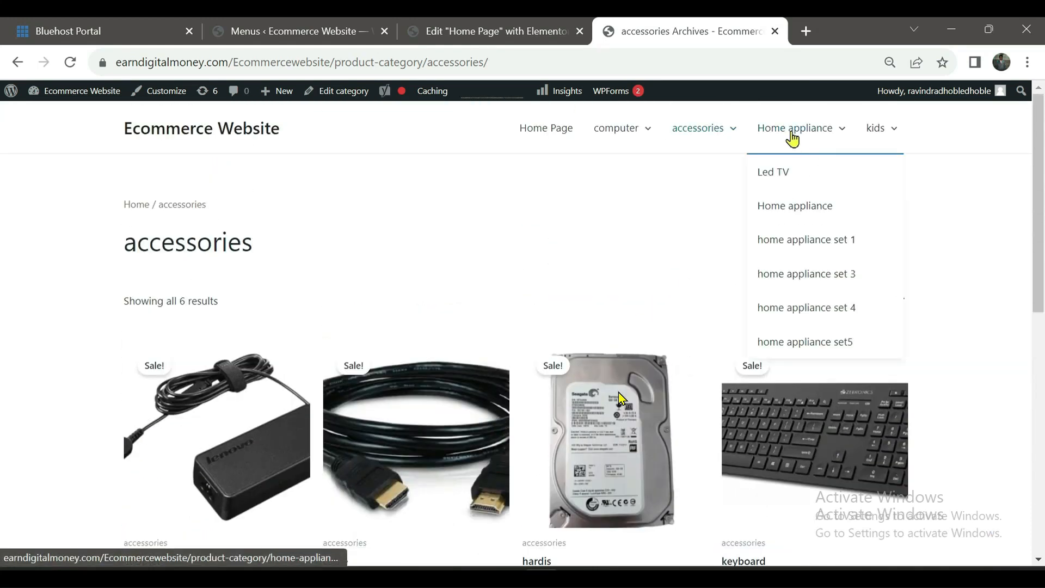
click(793, 137)
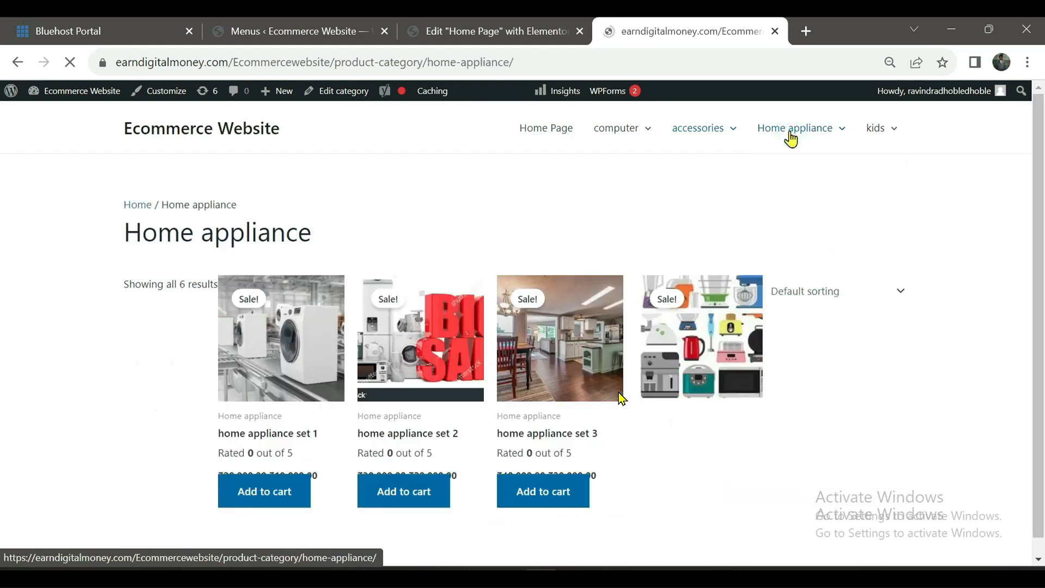
scroll(624, 253, down, 7)
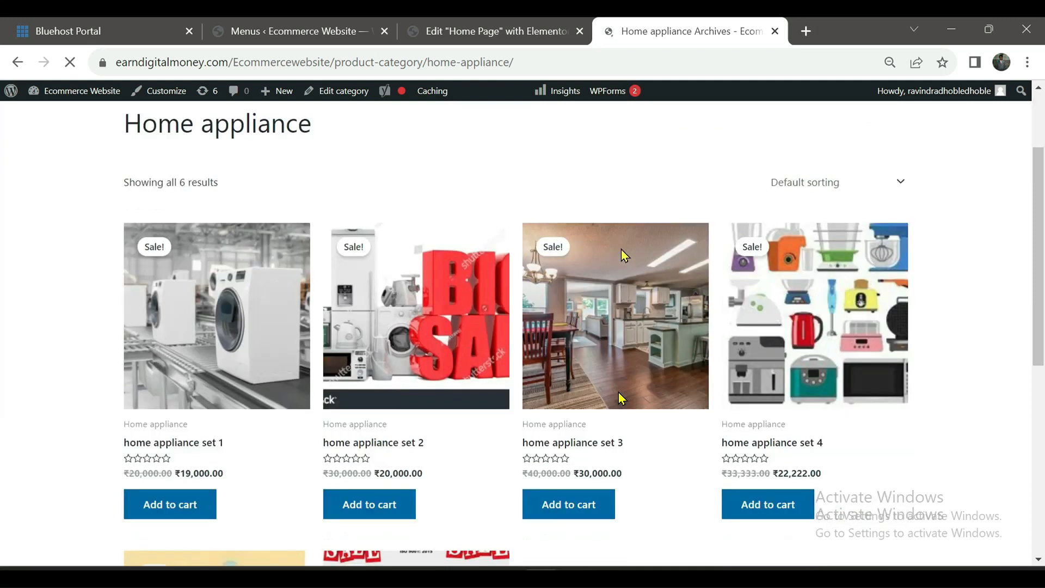
scroll(599, 321, down, 3)
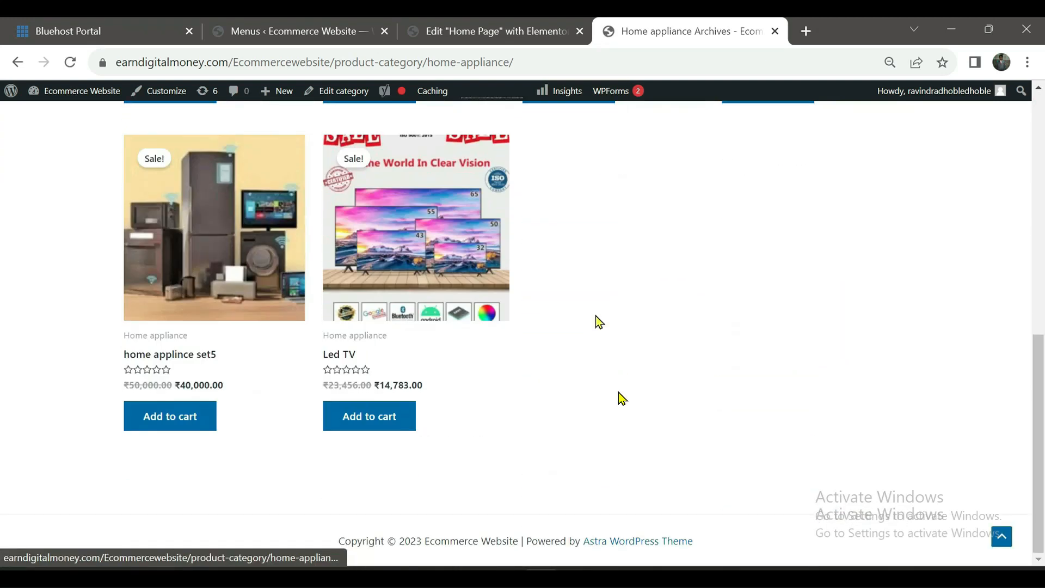
scroll(599, 321, up, 7)
scroll(597, 323, up, 2)
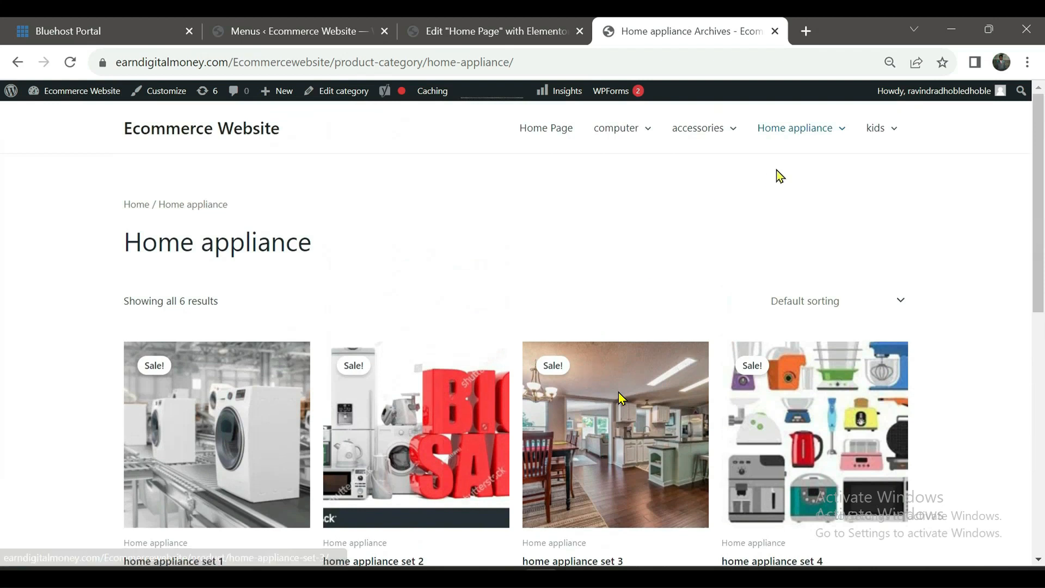
Open the kids category page from the site's main navigation and look through its products
click(875, 137)
click(874, 137)
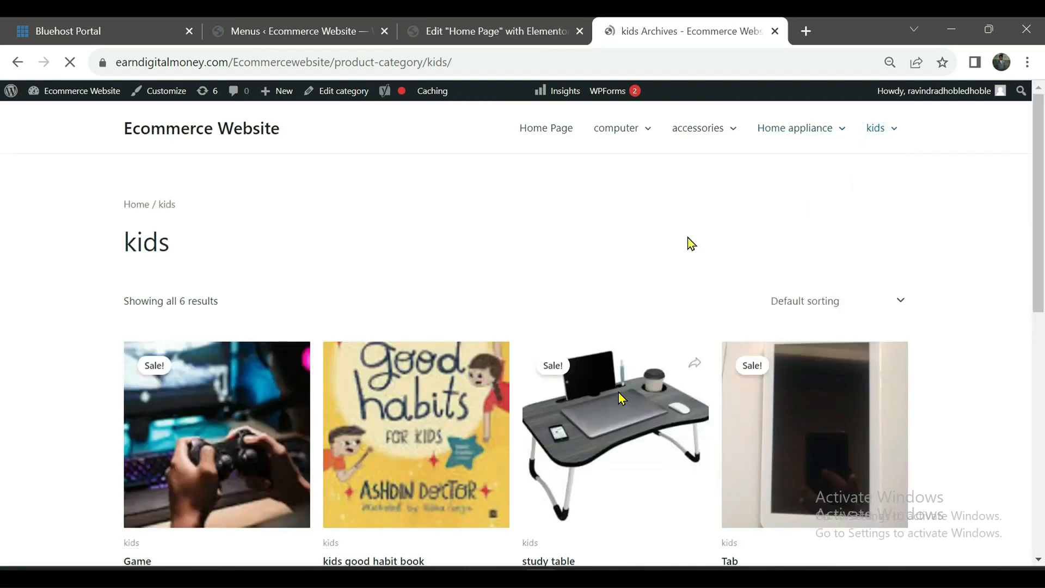
scroll(620, 397, down, 8)
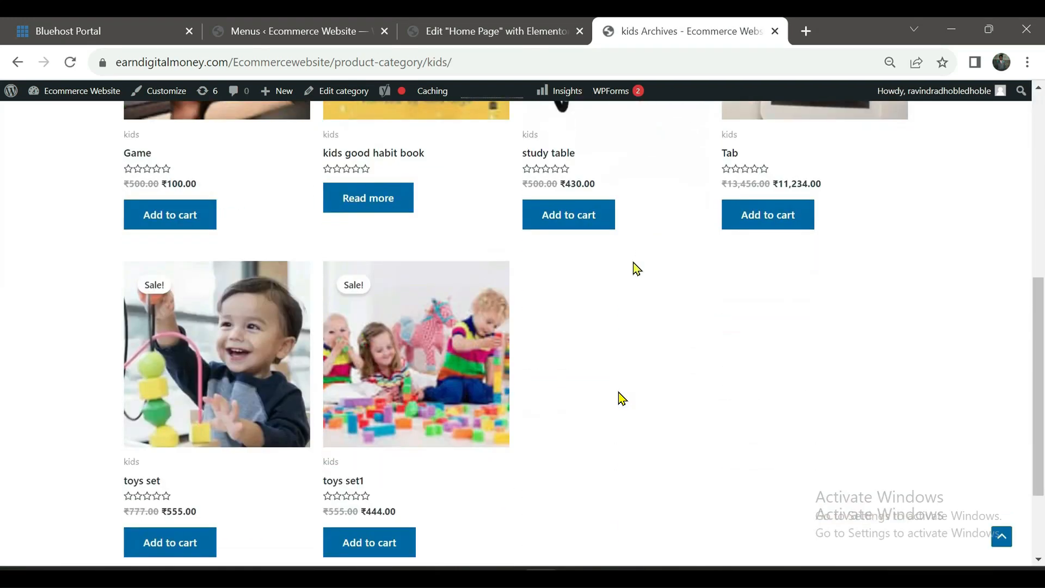
scroll(622, 399, down, 3)
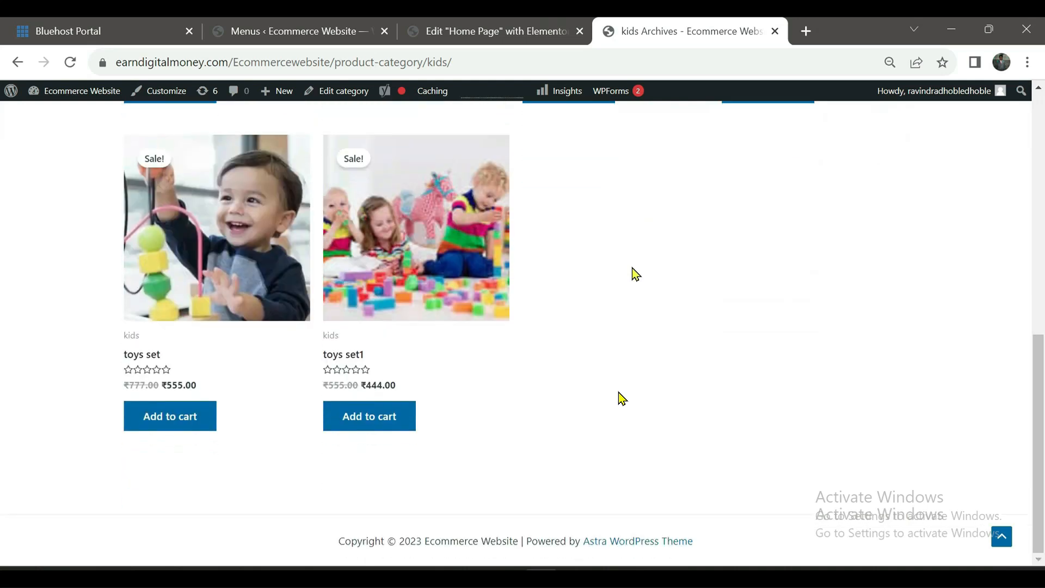
scroll(622, 399, up, 7)
scroll(622, 399, up, 3)
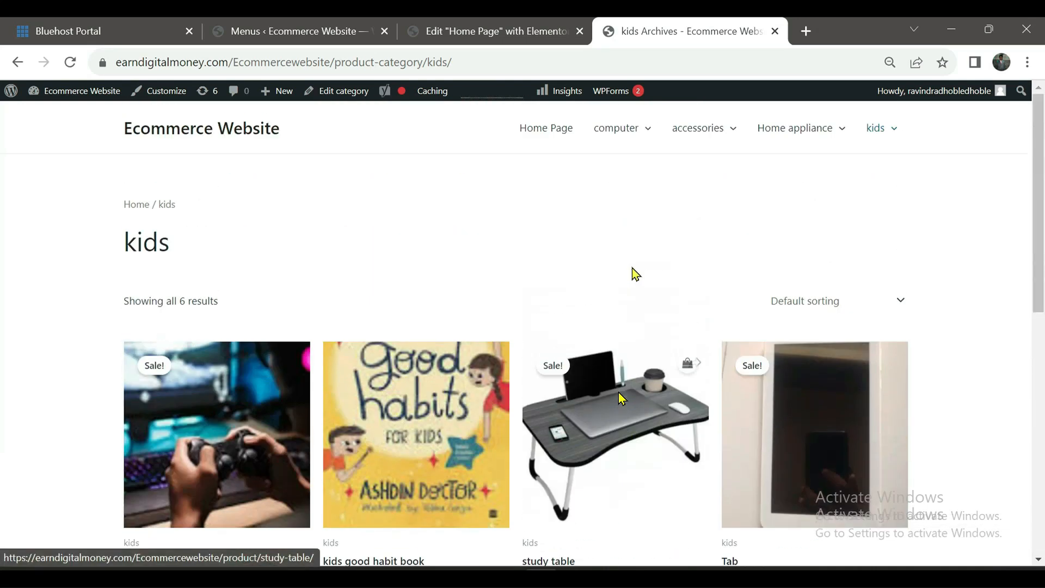
Add the Game product to the cart from the kids category page
scroll(622, 399, down, 4)
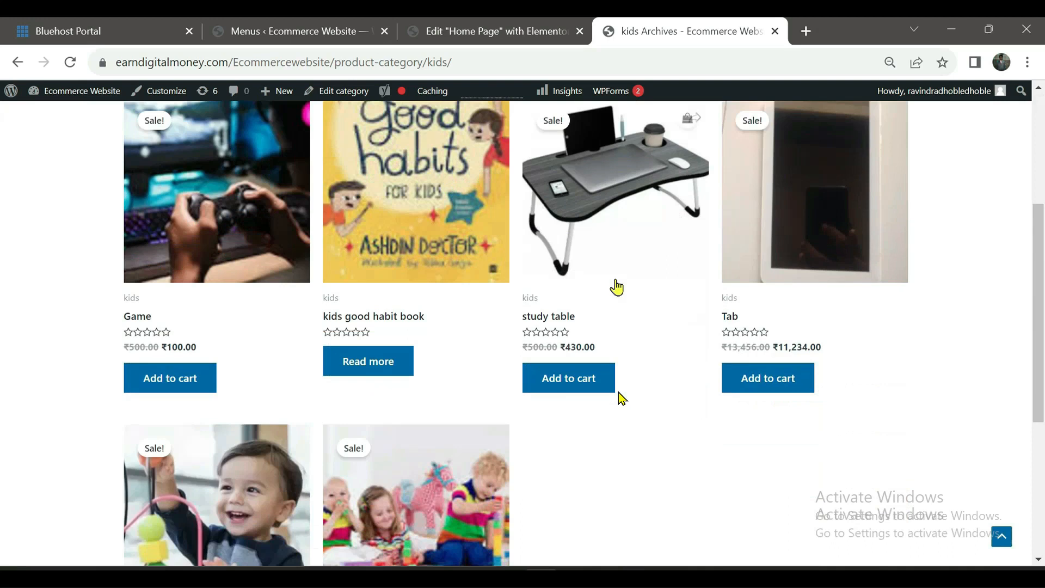
click(150, 390)
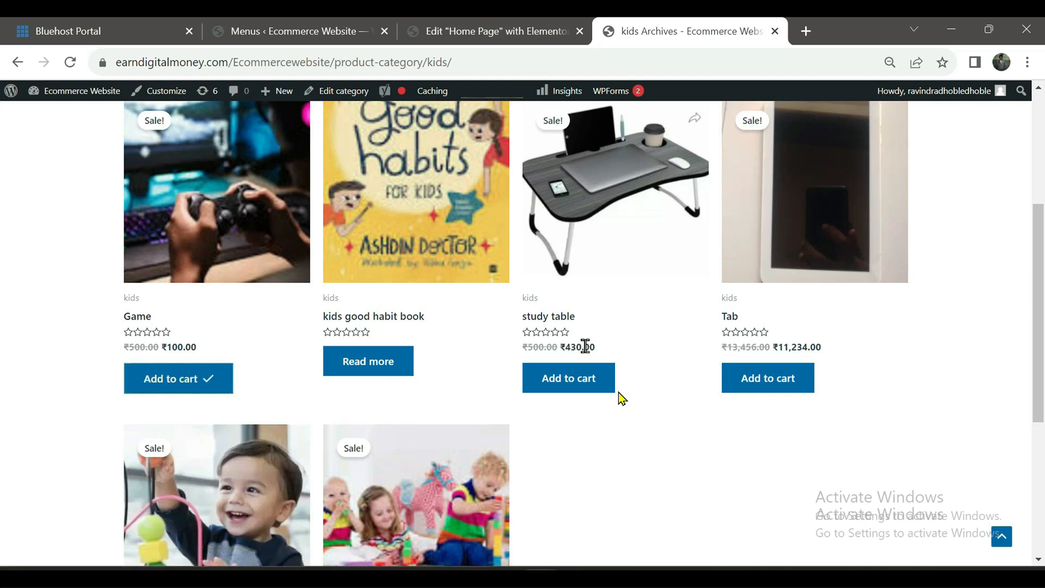
scroll(637, 322, up, 5)
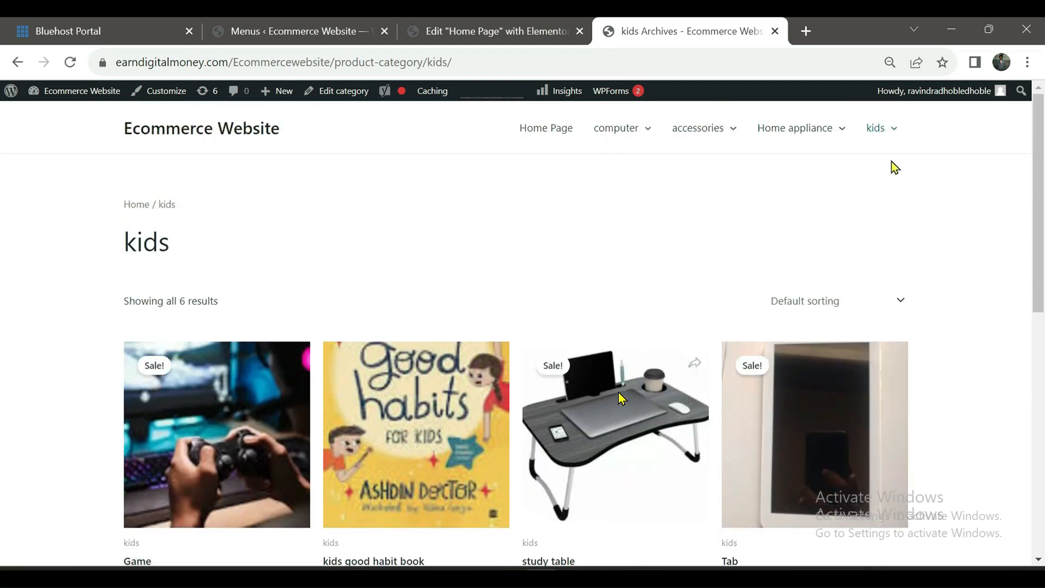
Open the toys set product from the kids category and review its image gallery and description
mouse_move(691, 141)
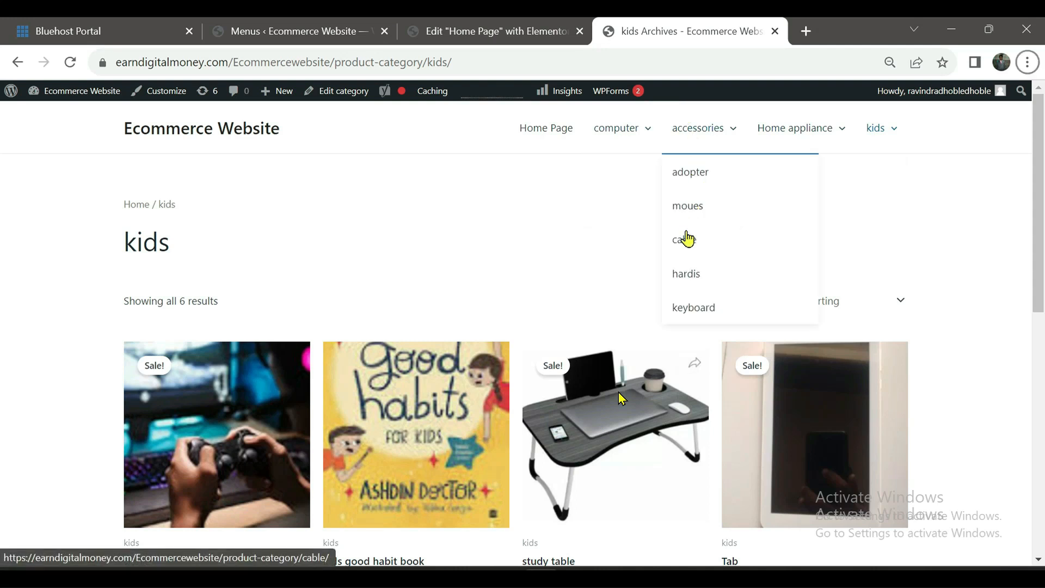
scroll(657, 340, down, 1)
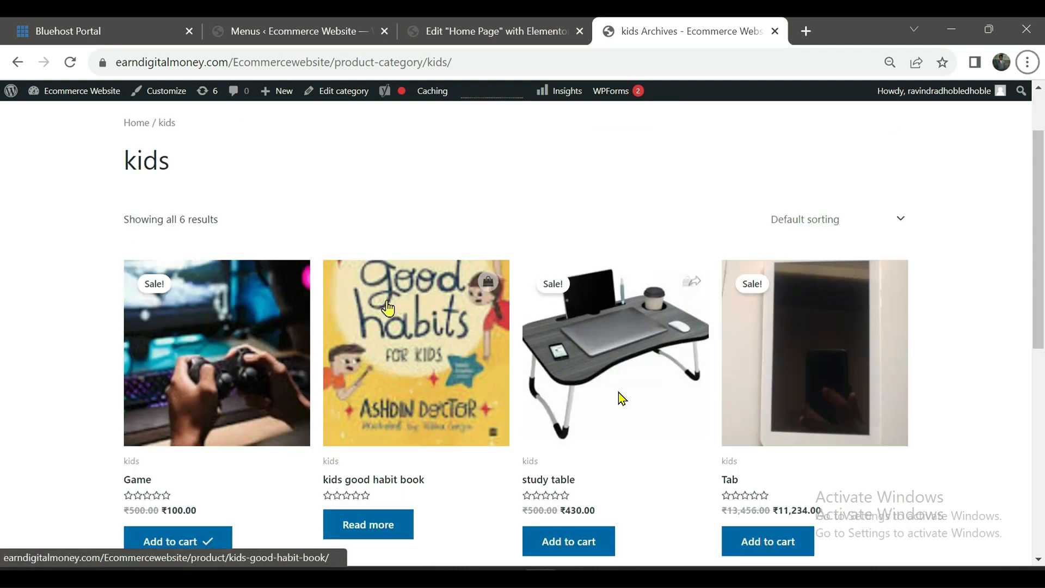
scroll(381, 327, down, 4)
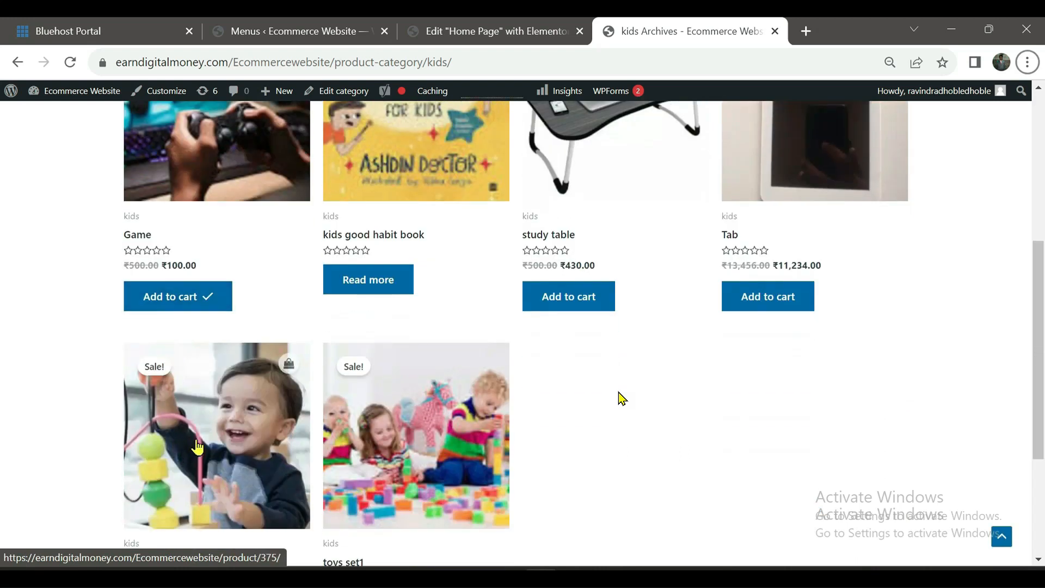
click(196, 441)
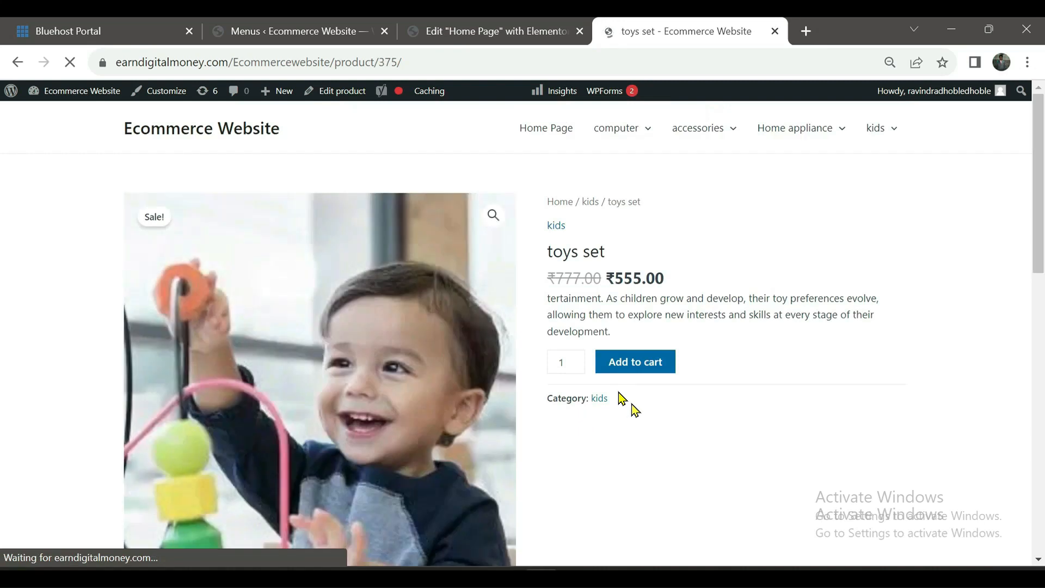
scroll(606, 410, down, 2)
scroll(605, 407, down, 3)
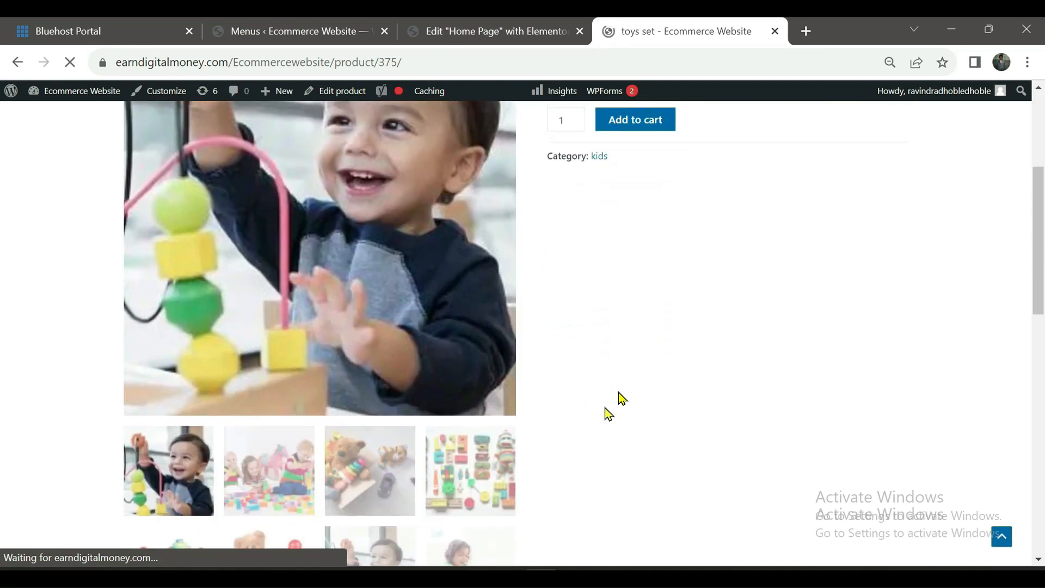
scroll(605, 407, down, 1)
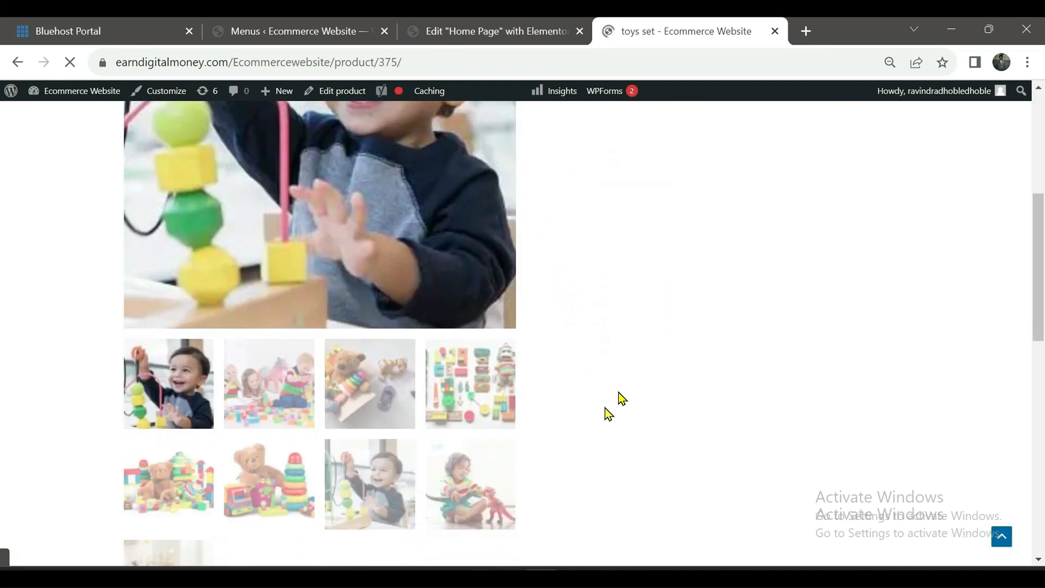
scroll(606, 407, down, 4)
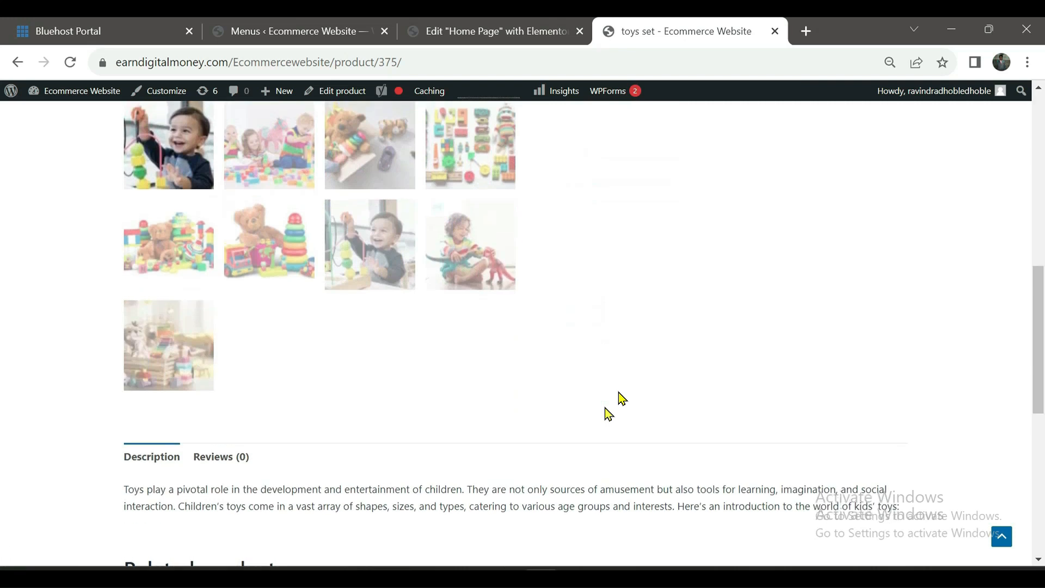
scroll(605, 407, up, 10)
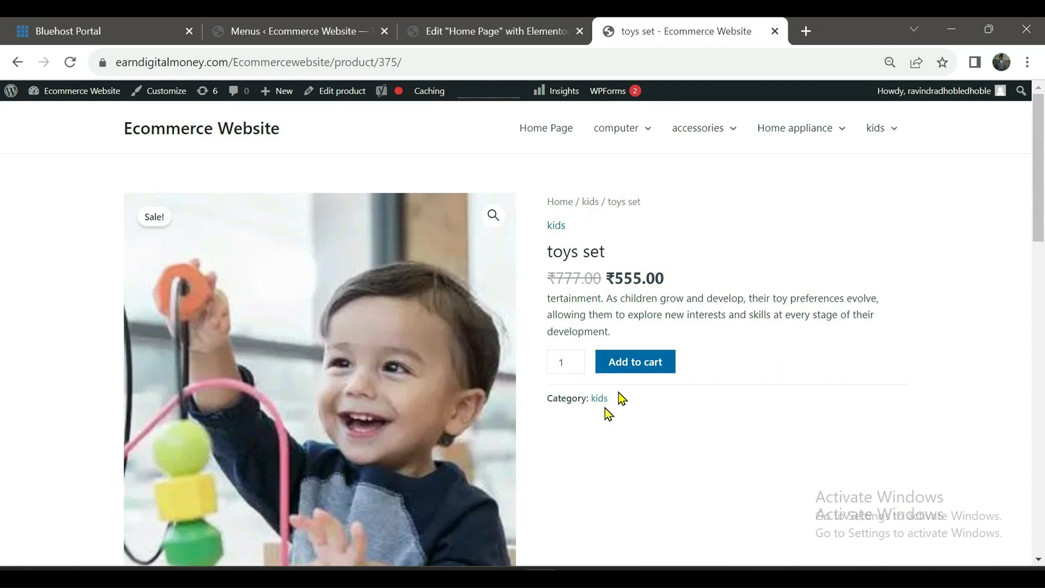
Open the computer category page from the site's main navigation and look through its products
mouse_move(621, 130)
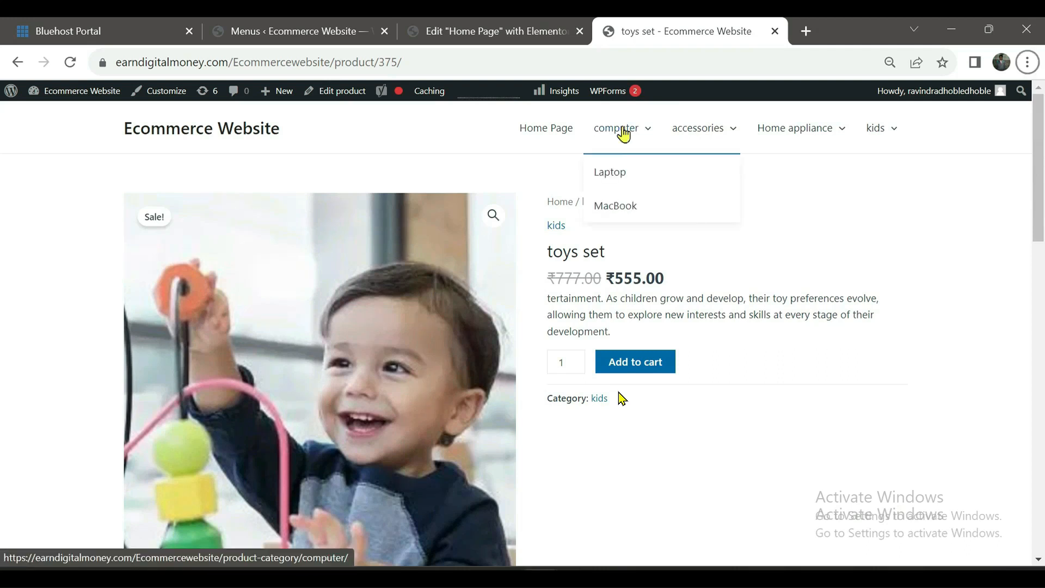
click(624, 134)
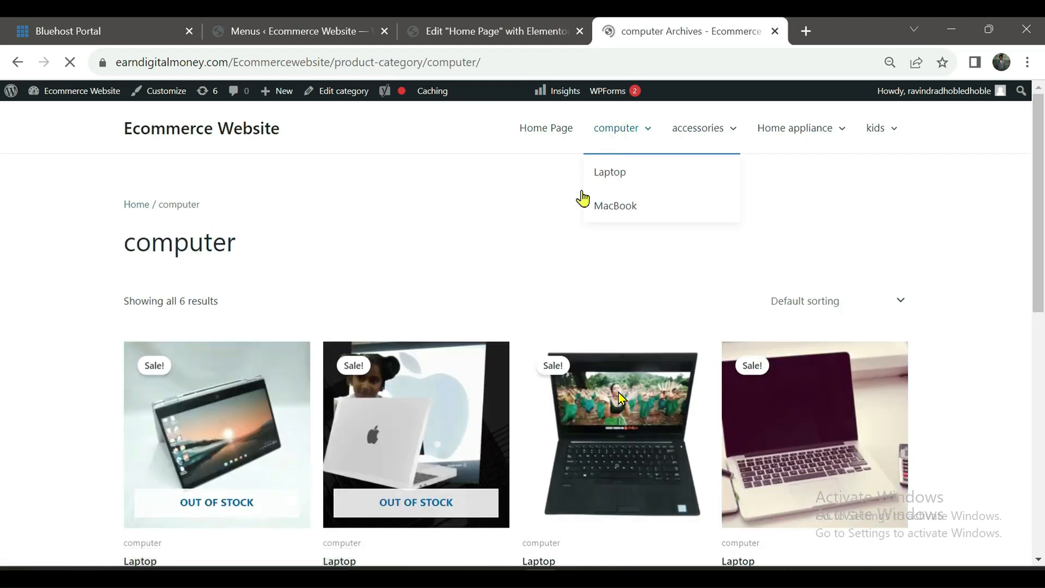
scroll(533, 332, down, 2)
scroll(530, 338, down, 3)
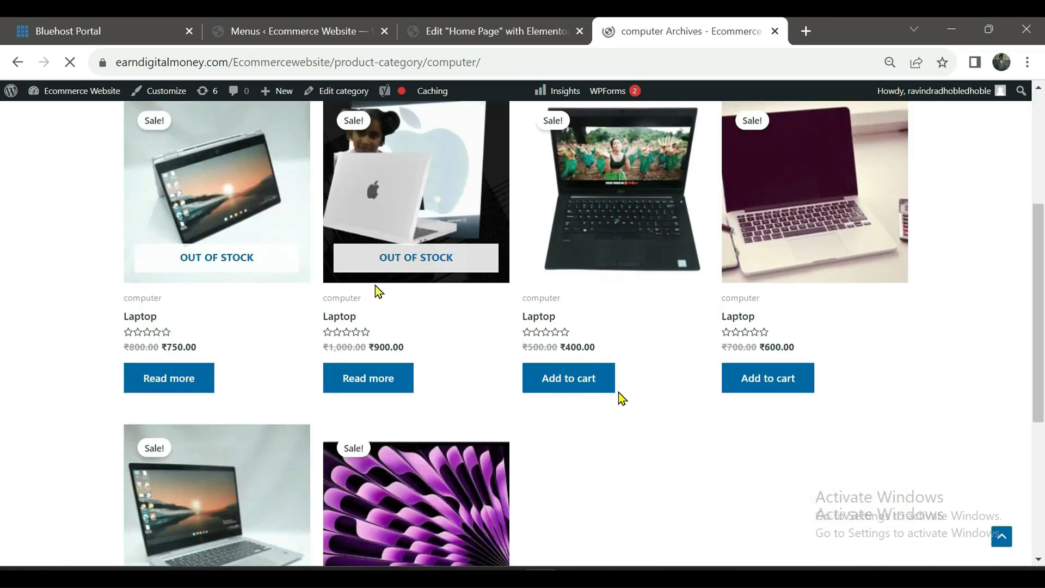
Open the ₹750.00 Laptop product page and review its images, description and related products
scroll(256, 257, up, 3)
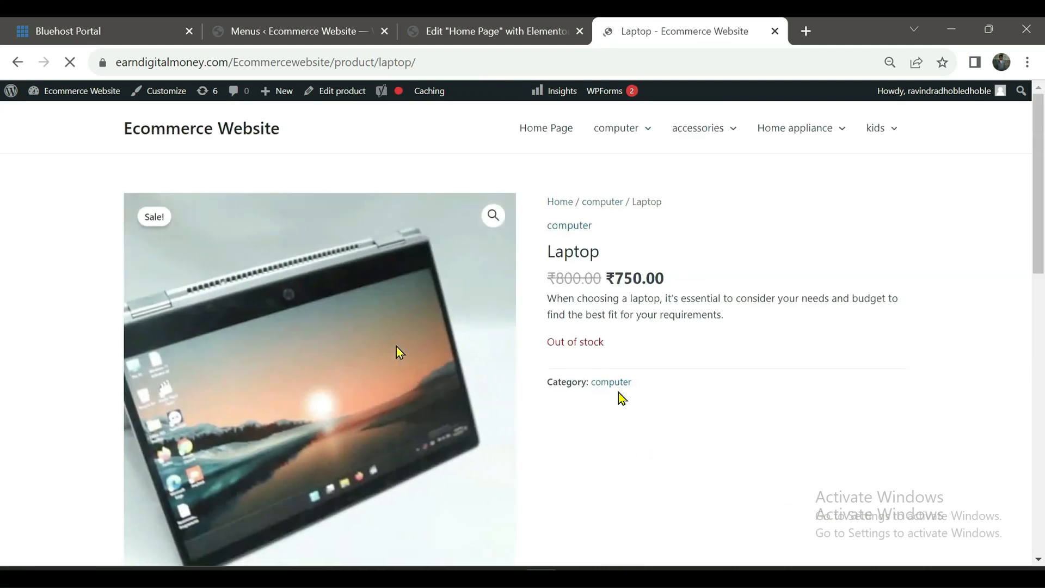
scroll(400, 353, down, 7)
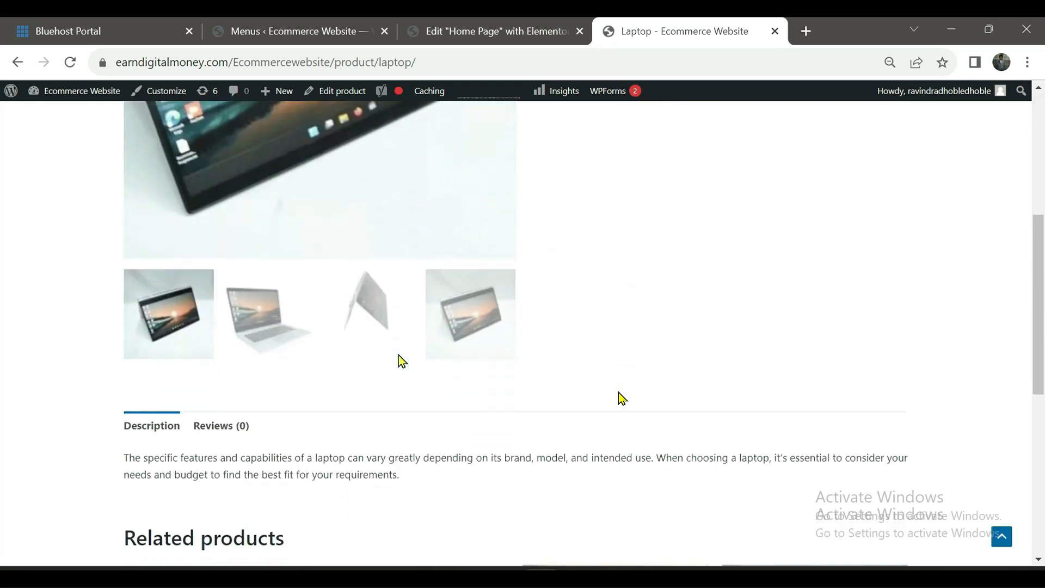
scroll(400, 361, down, 4)
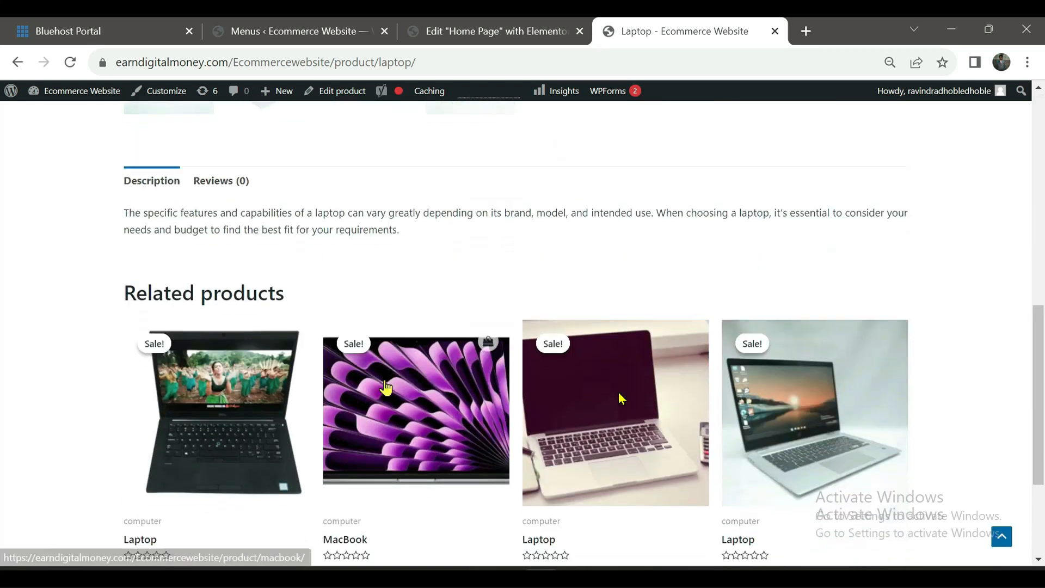
scroll(476, 408, down, 3)
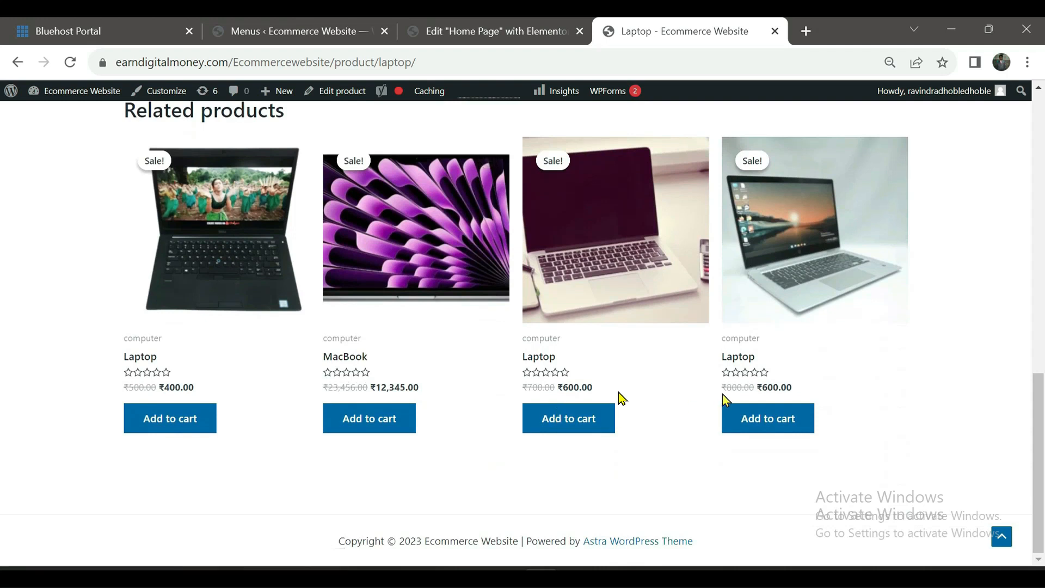
scroll(793, 373, up, 10)
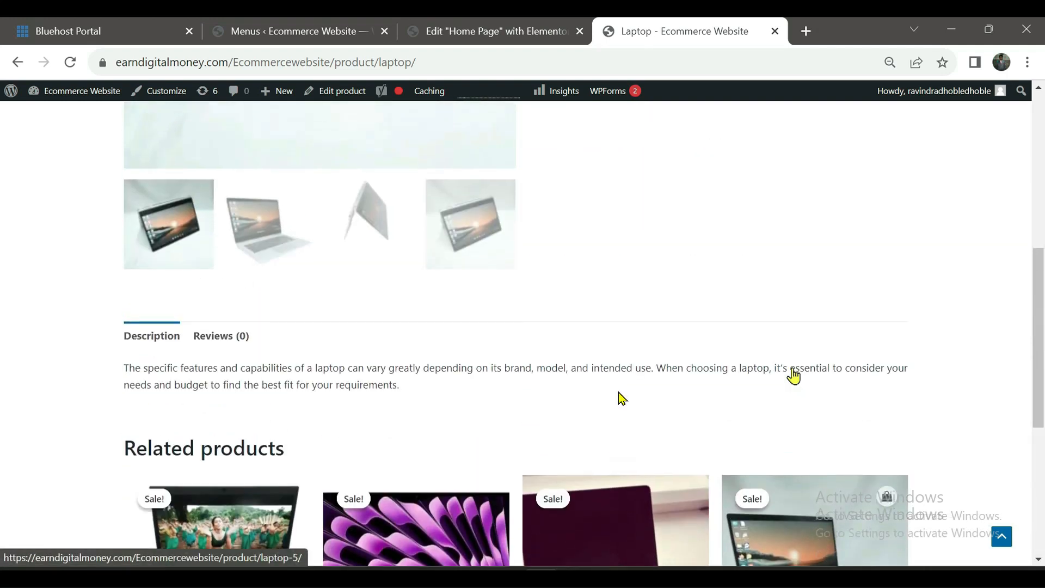
scroll(797, 373, up, 3)
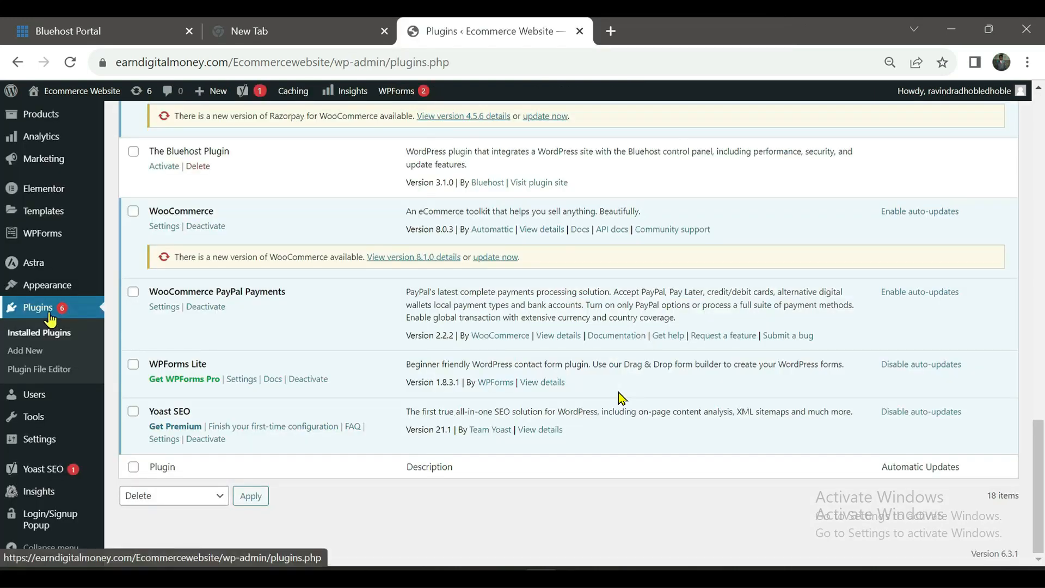
Go to the installed plugins list in the WordPress admin and search for the Login/Signup Popup plugin among the plugins to add
click(48, 315)
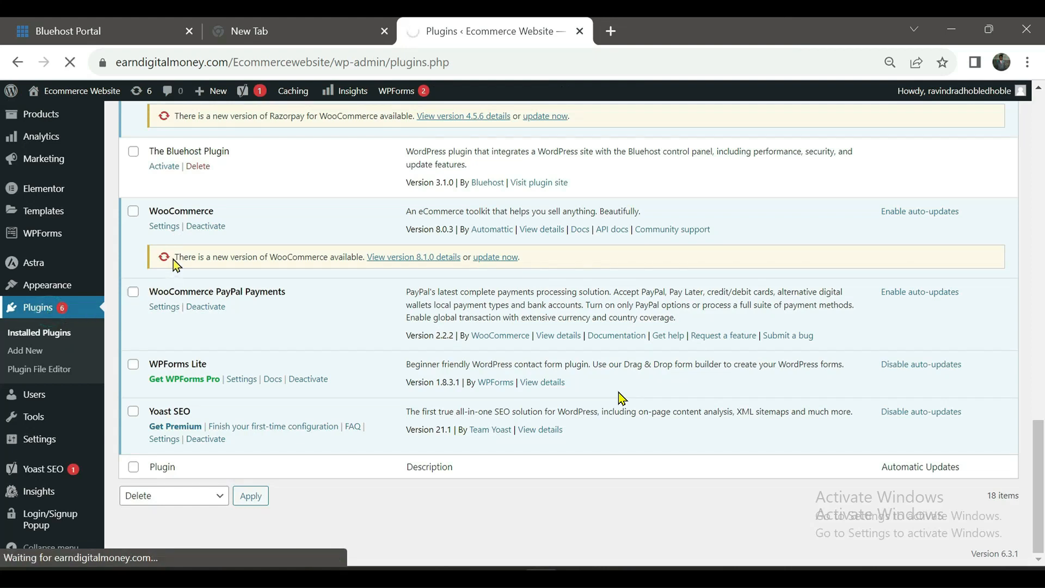
scroll(174, 265, up, 3)
scroll(174, 265, up, 5)
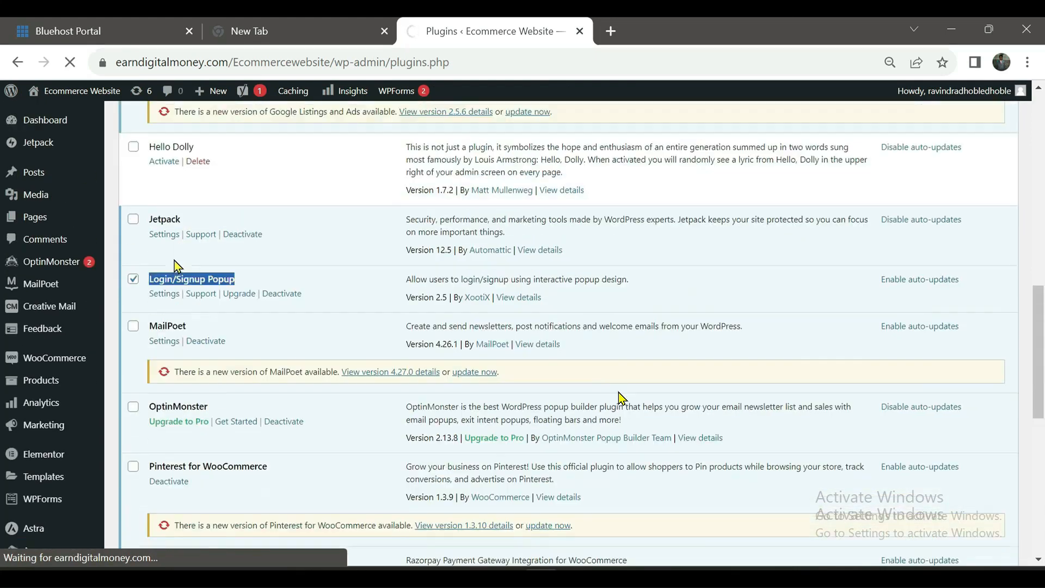
scroll(174, 260, up, 9)
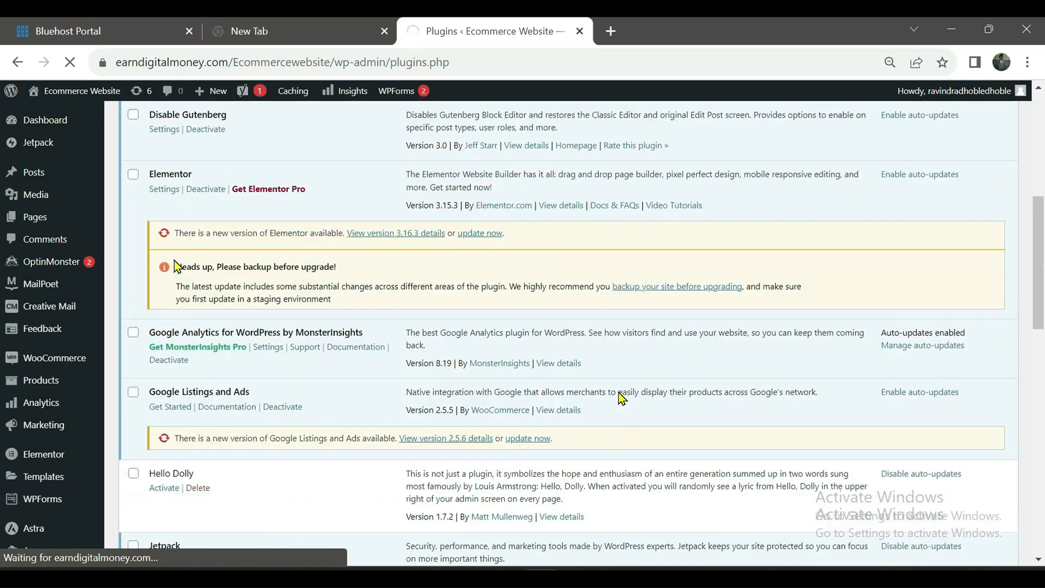
scroll(174, 266, up, 3)
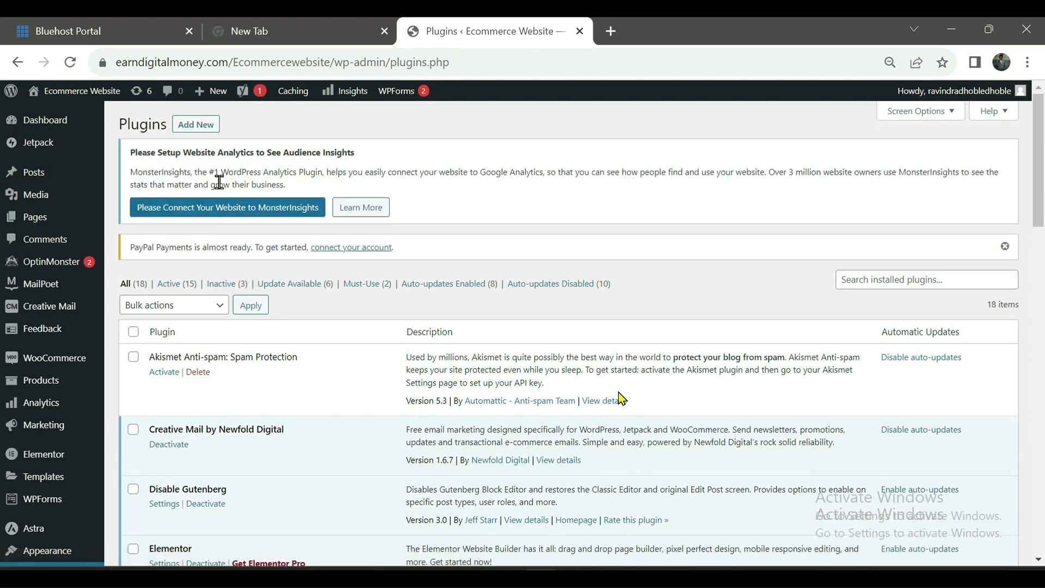
click(201, 131)
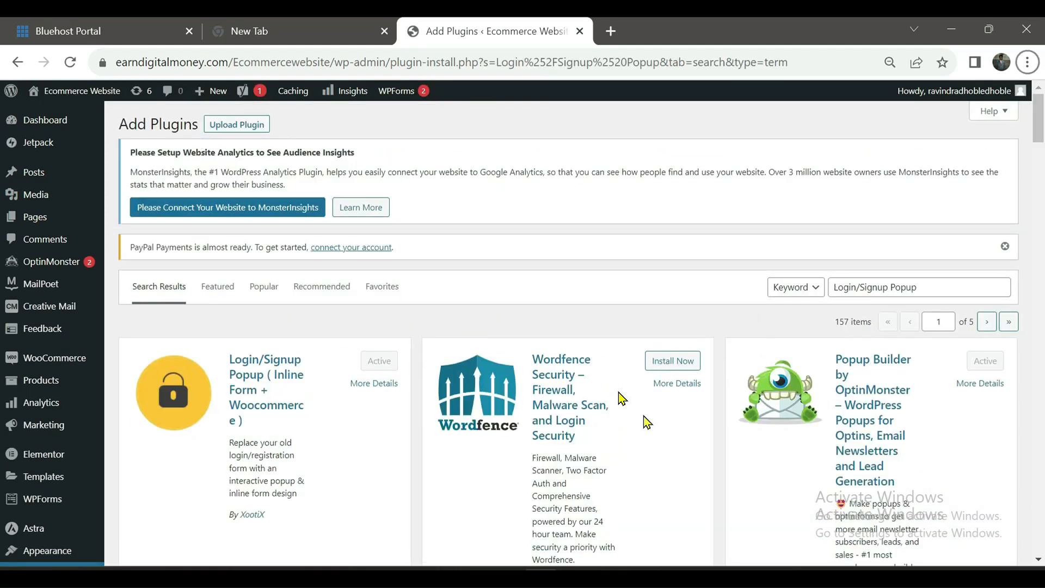
click(376, 363)
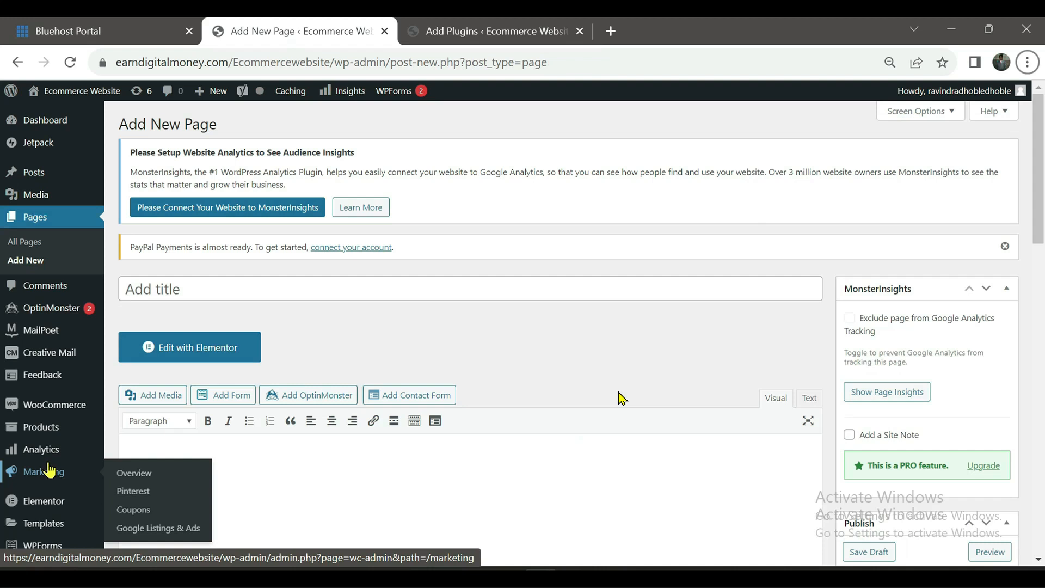
Open the WordPress themes page and start customizing the active Astra theme
scroll(47, 471, down, 3)
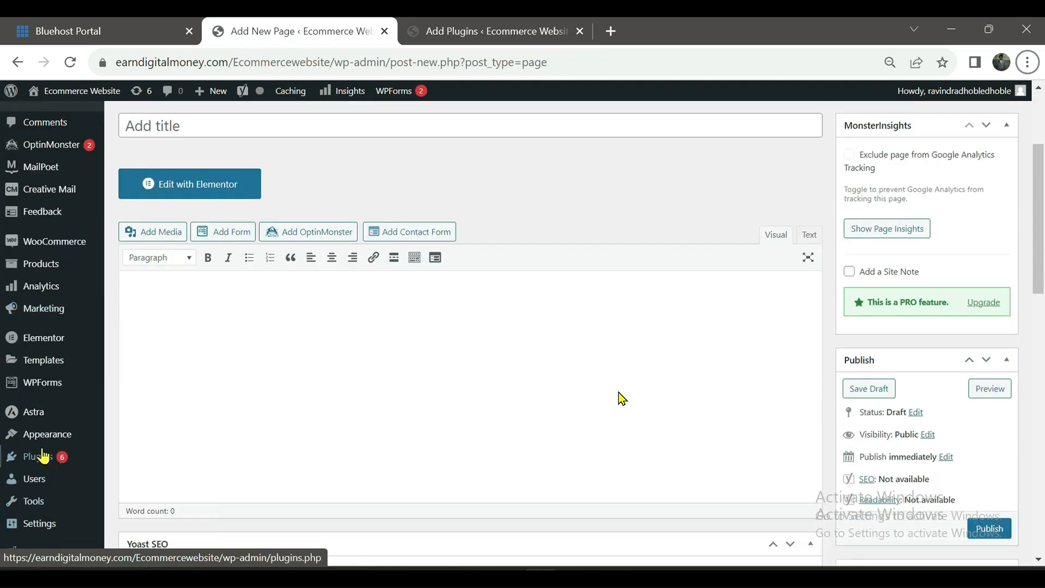
scroll(43, 456, down, 2)
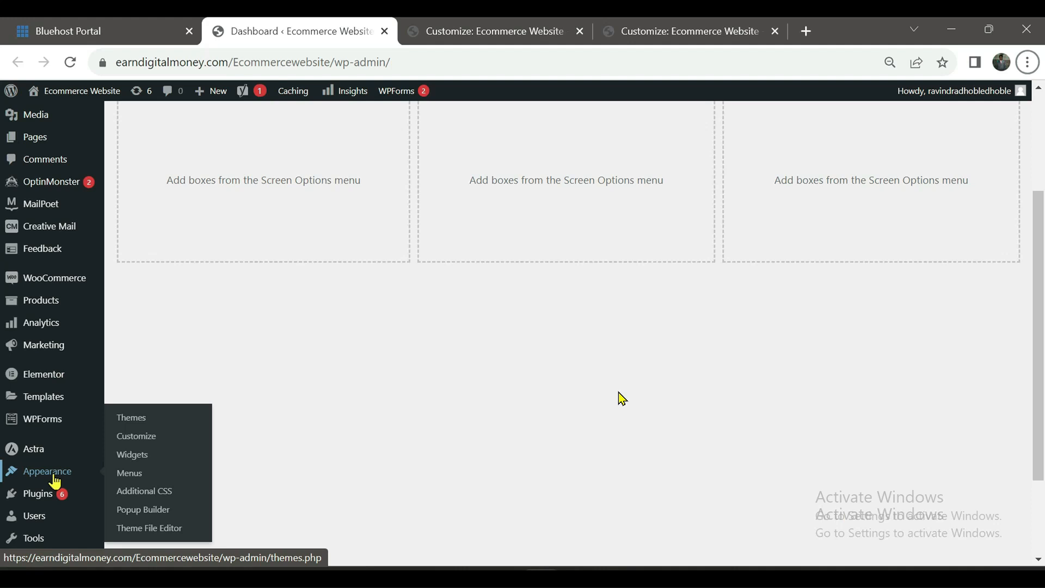
click(143, 424)
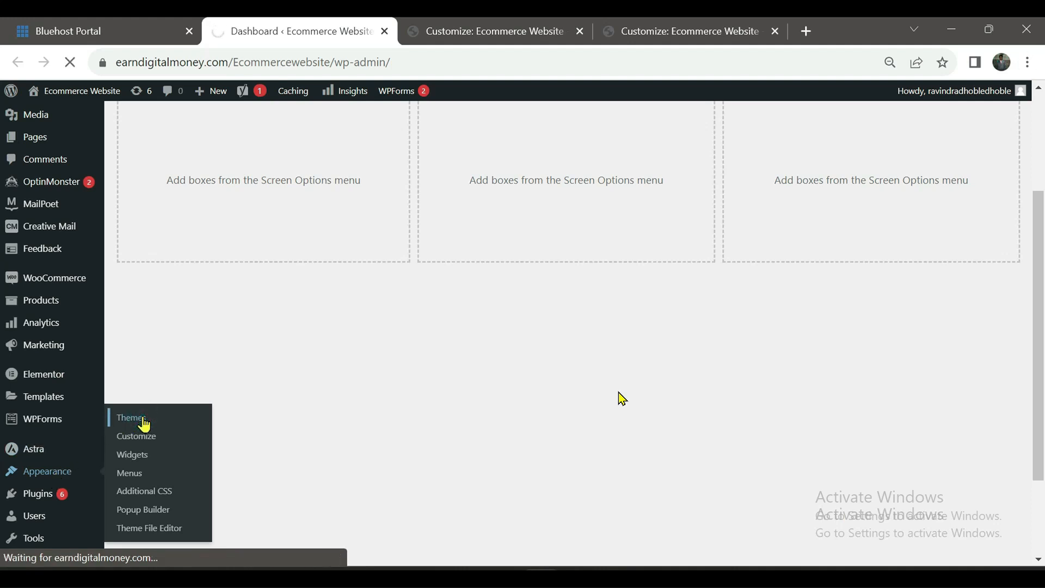
scroll(157, 398, down, 5)
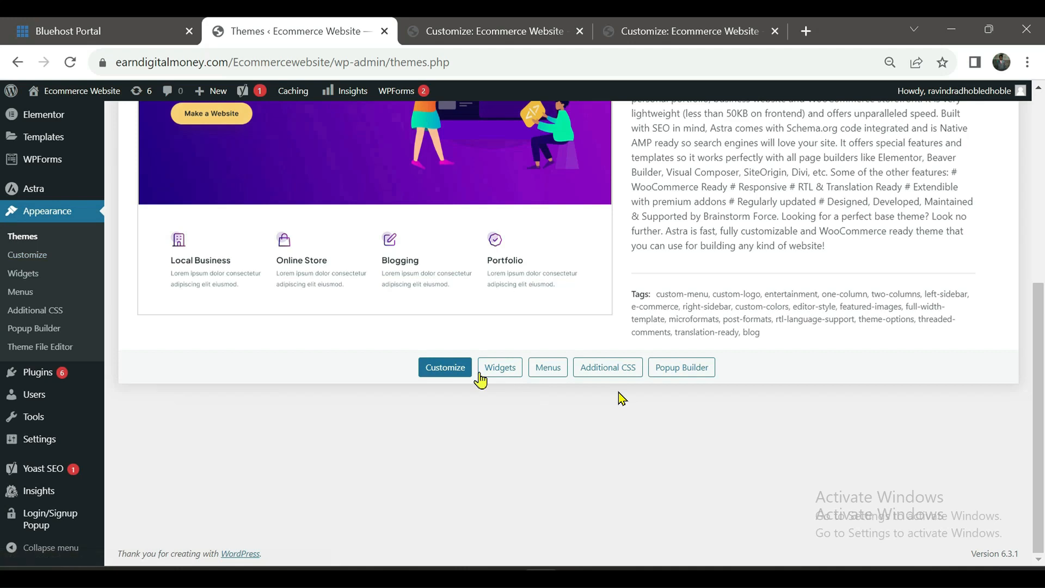
click(447, 369)
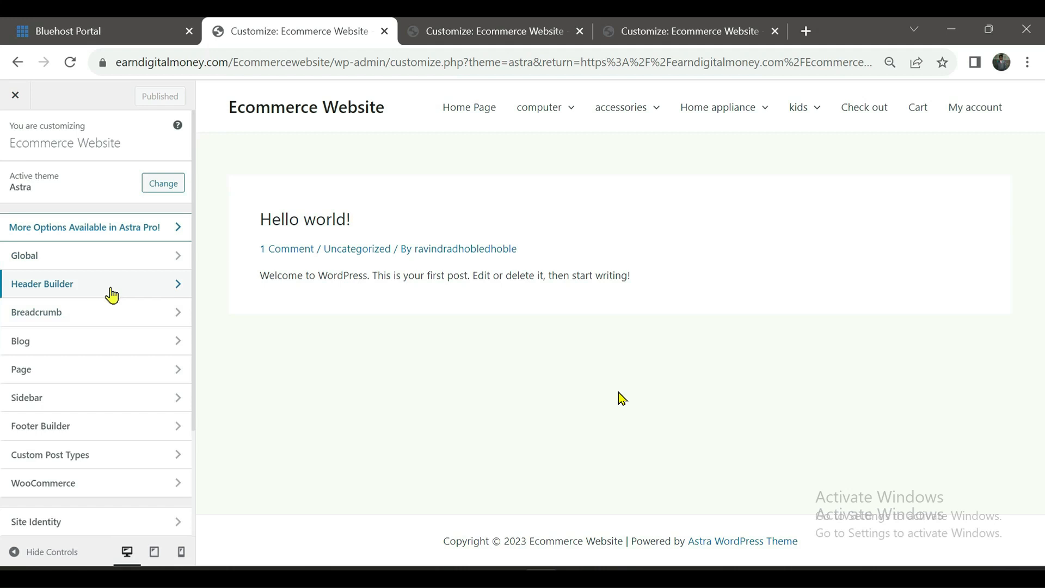
Open the Site Title & Logo settings within the Astra Header Builder
scroll(115, 327, down, 3)
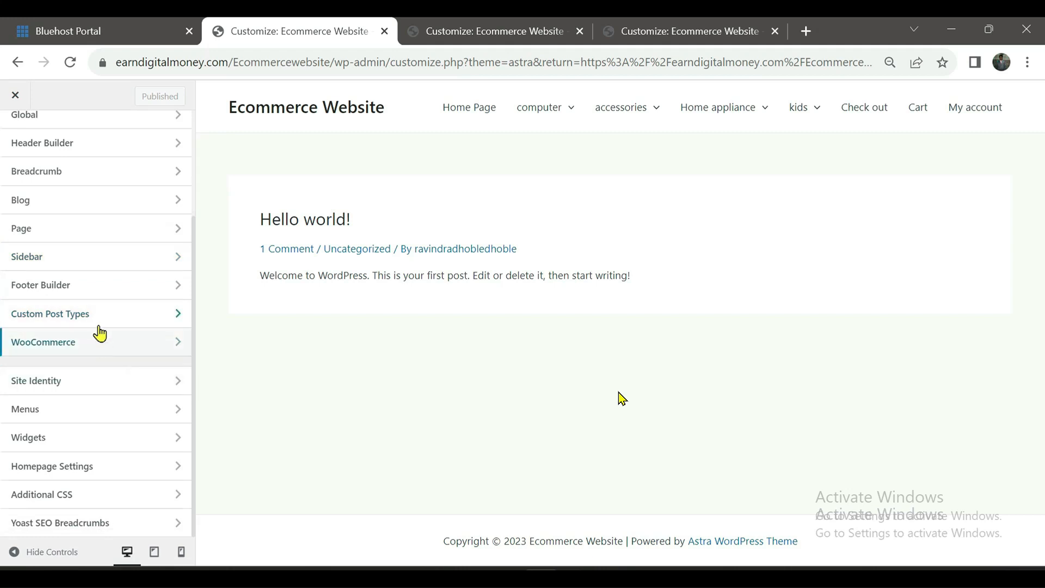
scroll(103, 278, up, 2)
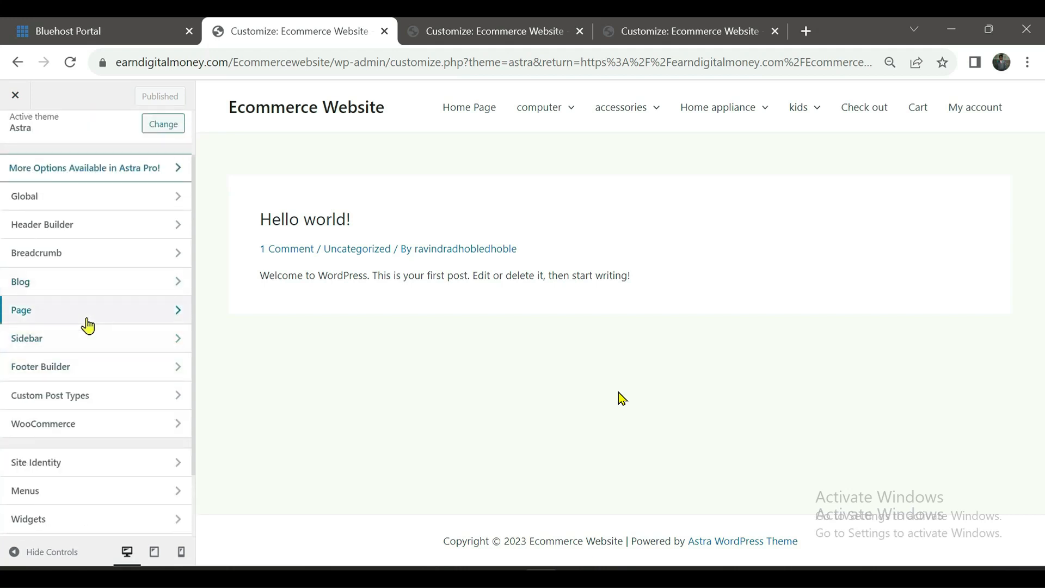
click(135, 229)
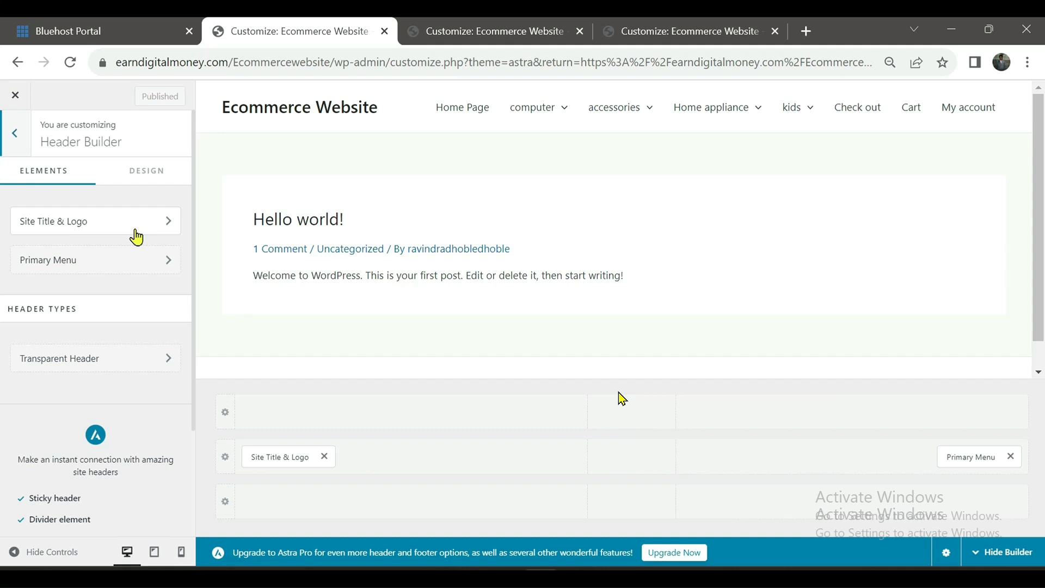
click(101, 232)
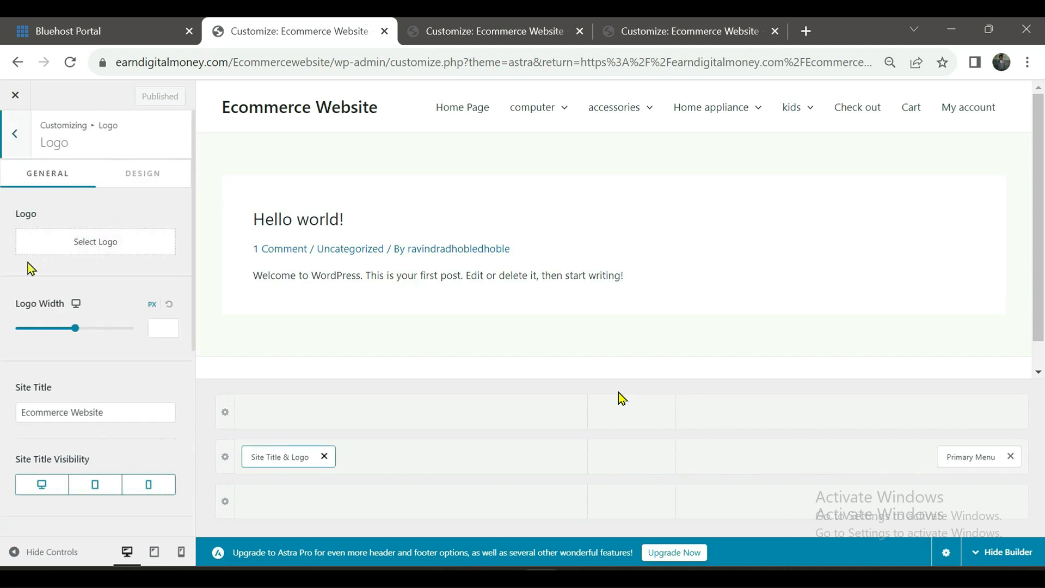
Choose gif-logo.gif from the media library for the site logo and set its alt text to "earndigitalmoney"
click(102, 246)
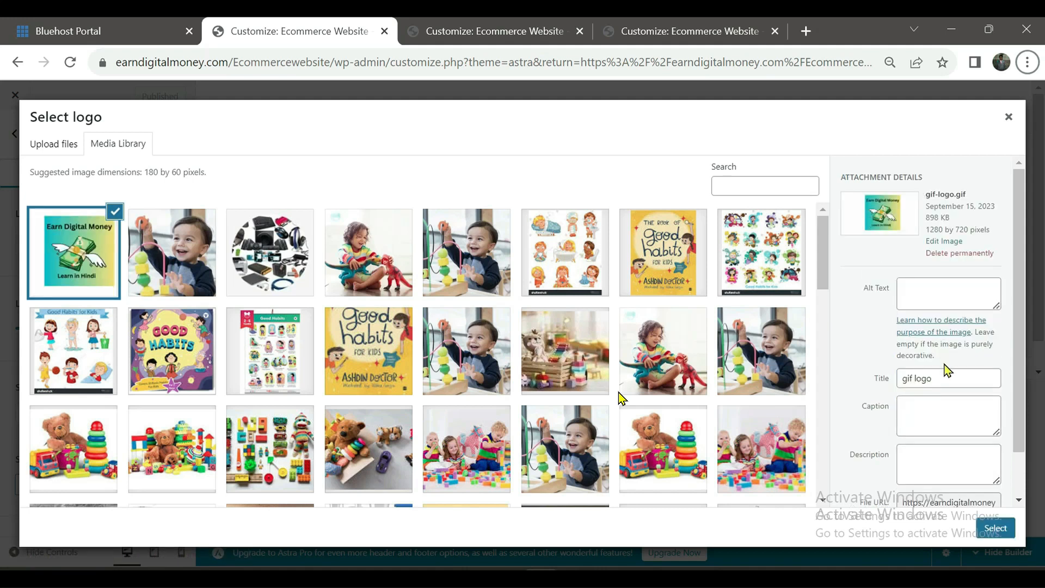
click(941, 295)
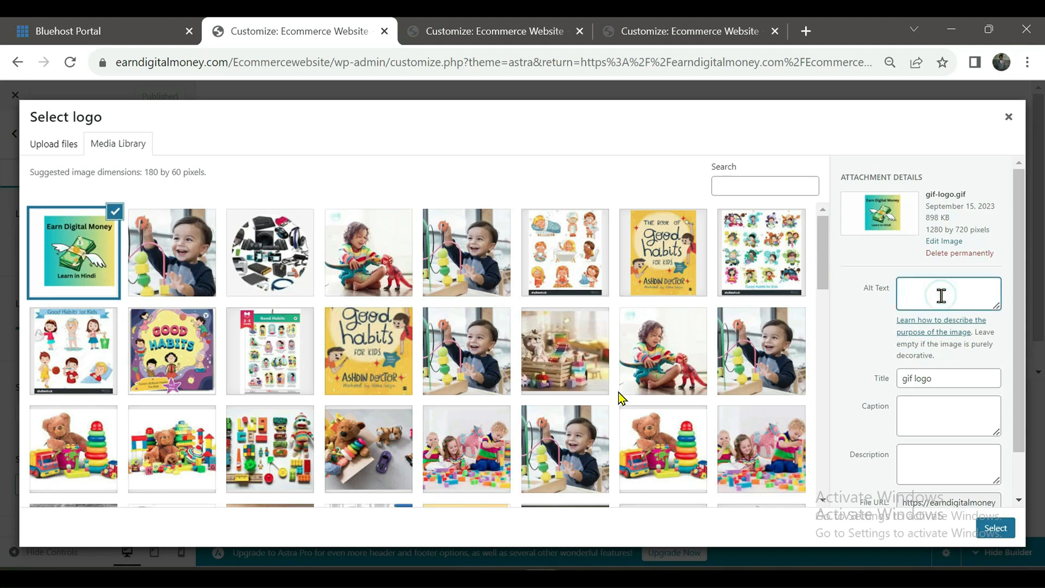
text(earndigitalmoney)
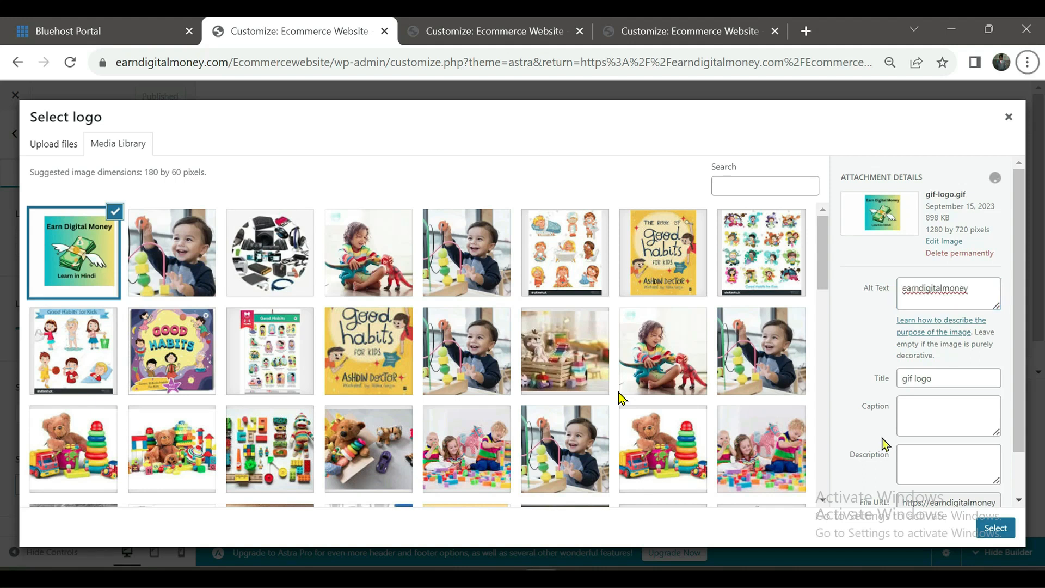
click(973, 295)
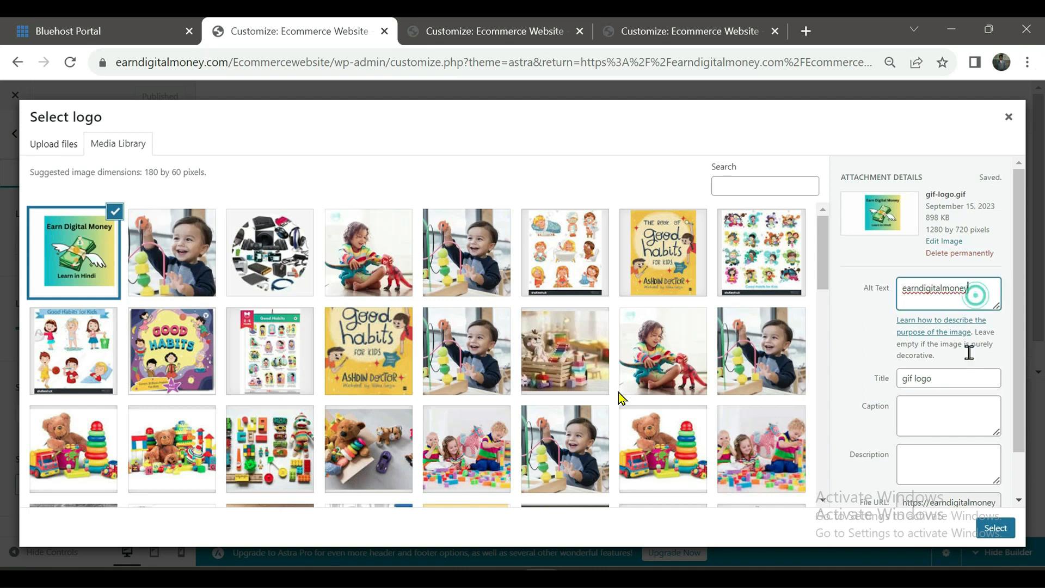
Crop the selected image around the Earn Digital Money square to use it as the logo, with a logo width of 29 px
click(992, 533)
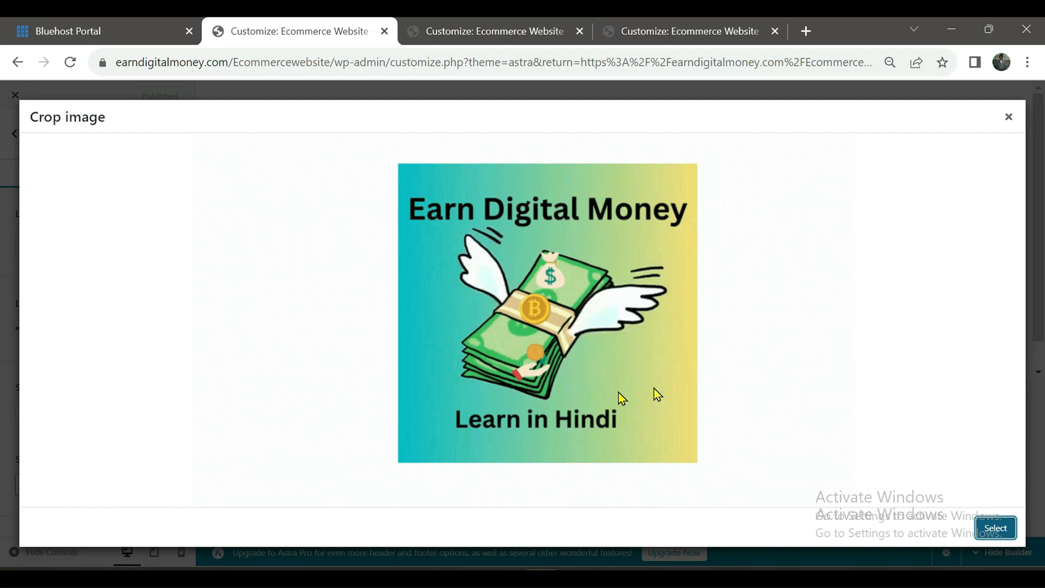
click(996, 528)
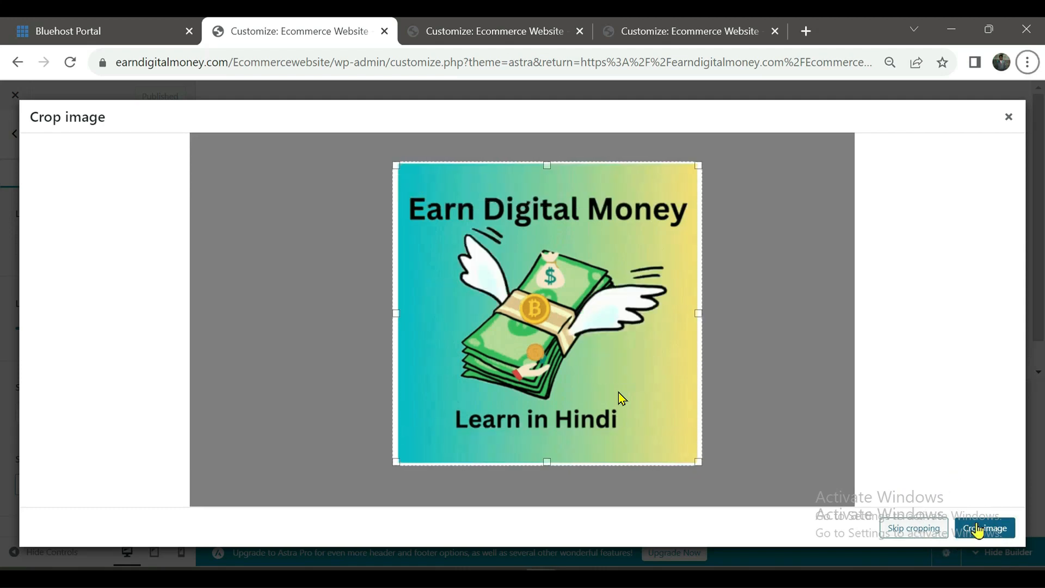
click(979, 529)
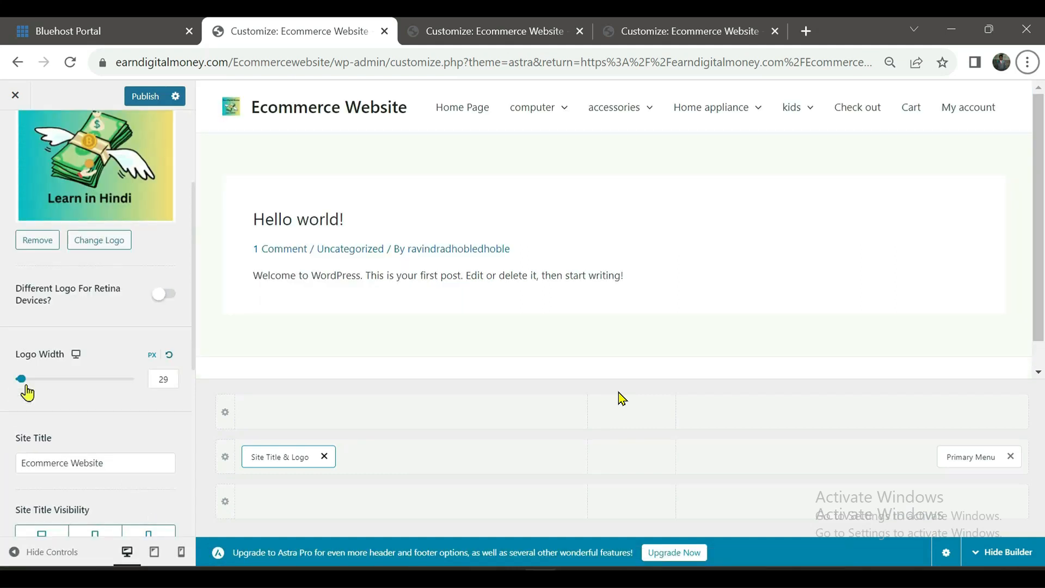
Turn on site tagline visibility for desktop, tablet and mobile
scroll(153, 297, down, 7)
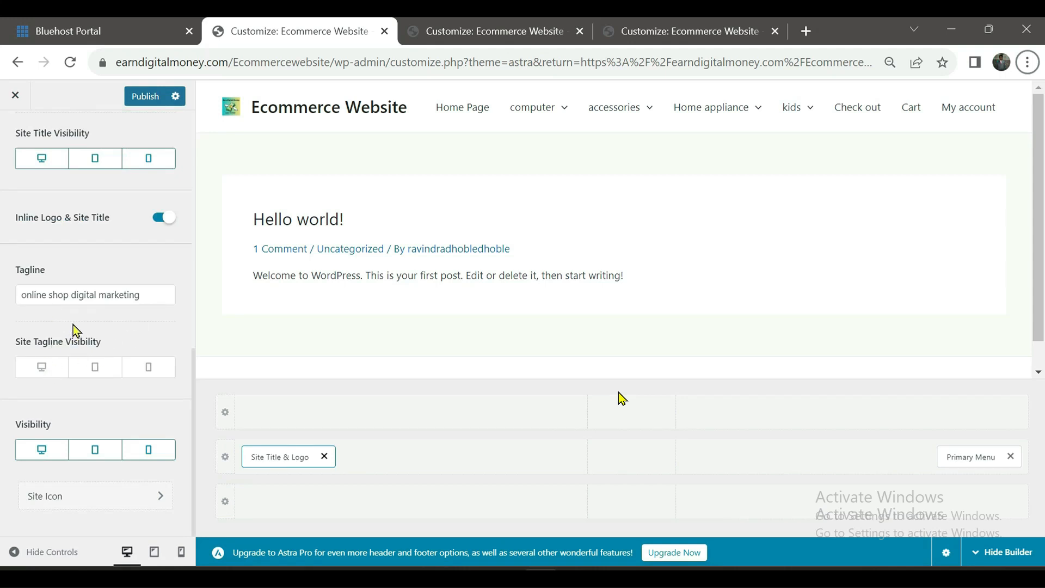
click(43, 368)
click(101, 372)
click(151, 370)
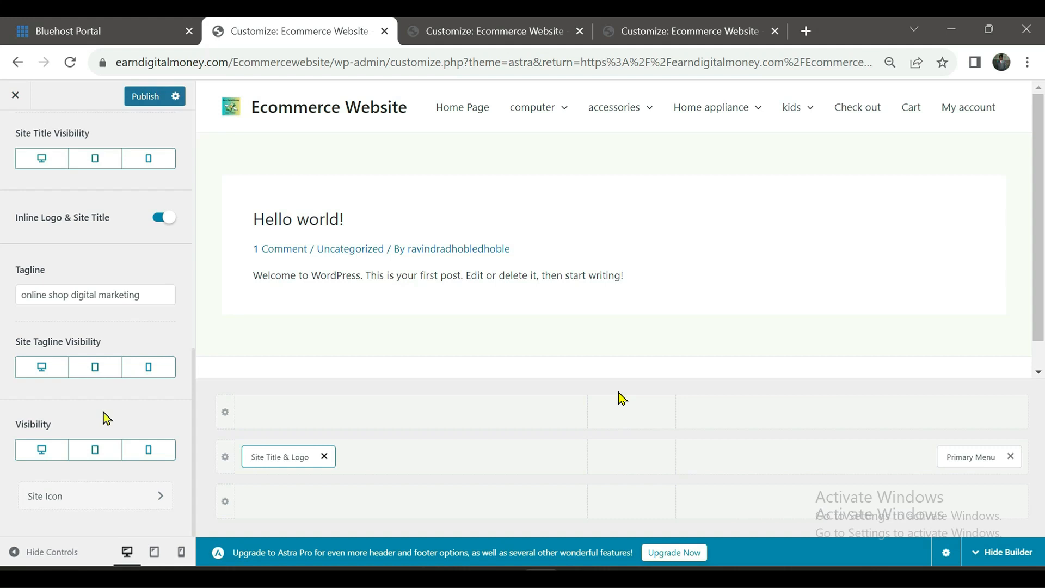
Enable the different logo option for retina devices in the logo settings
scroll(131, 313, up, 3)
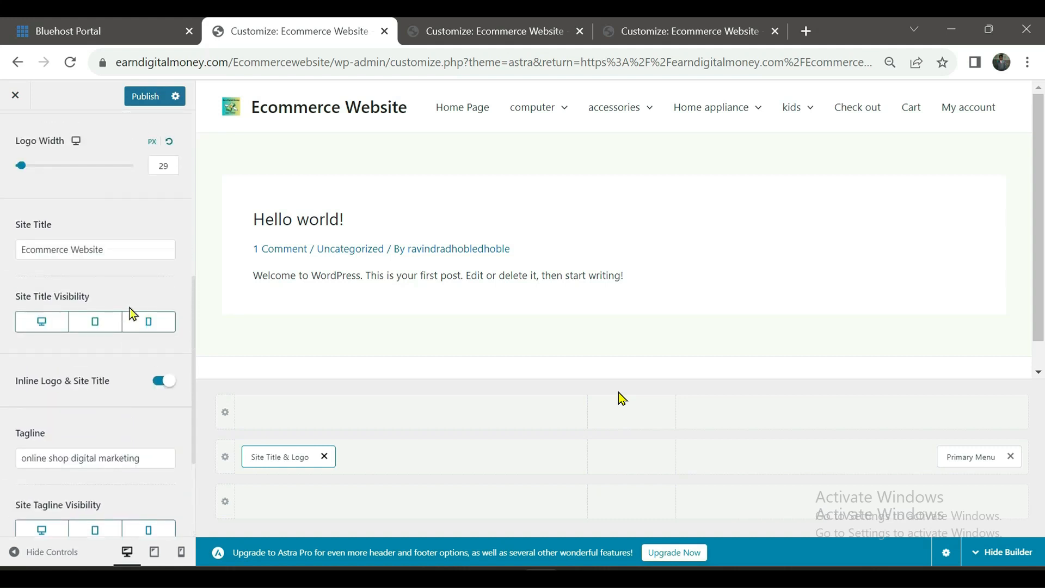
scroll(129, 308, up, 5)
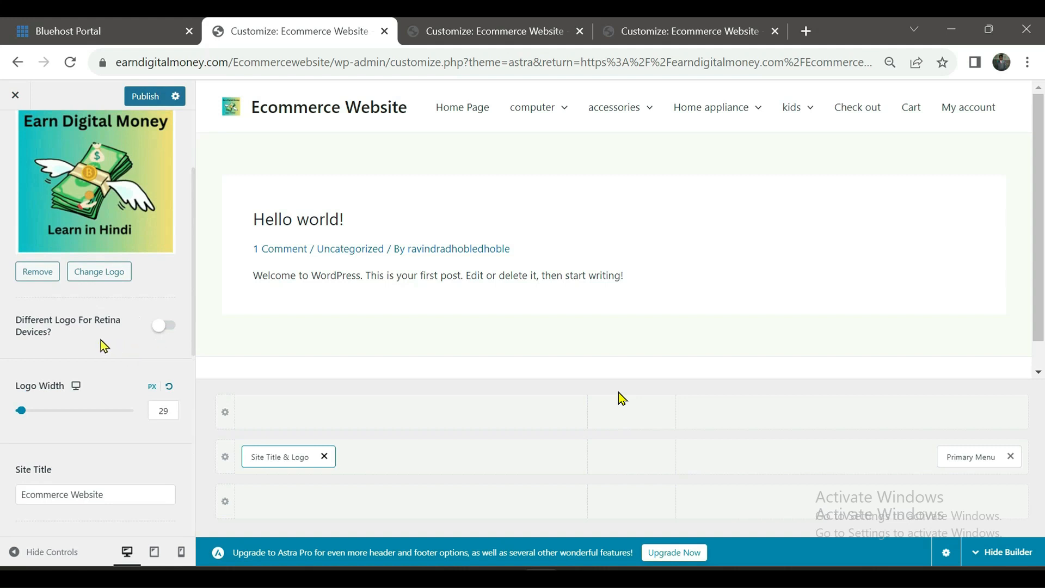
click(164, 327)
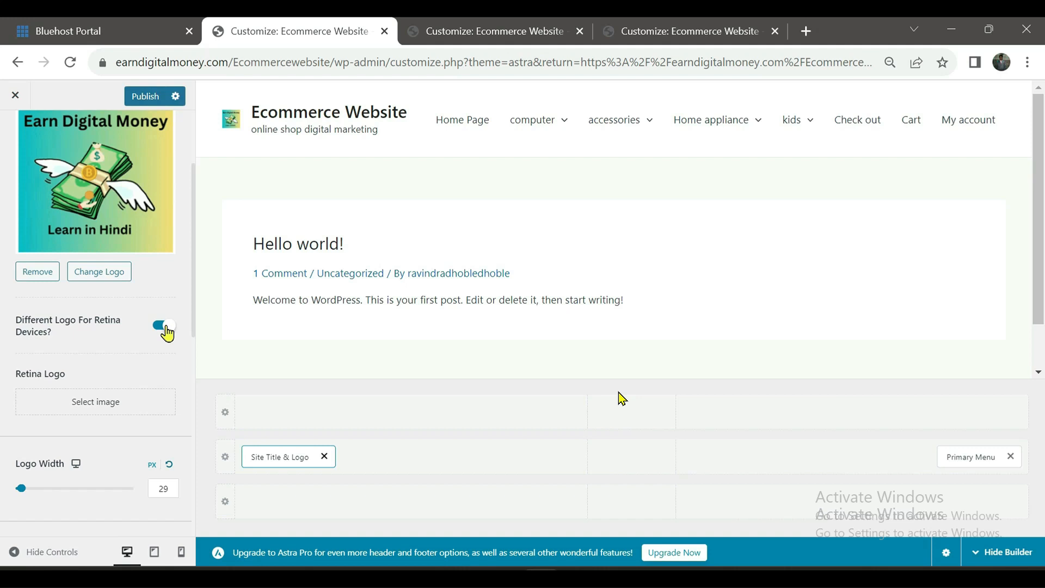
scroll(166, 333, up, 3)
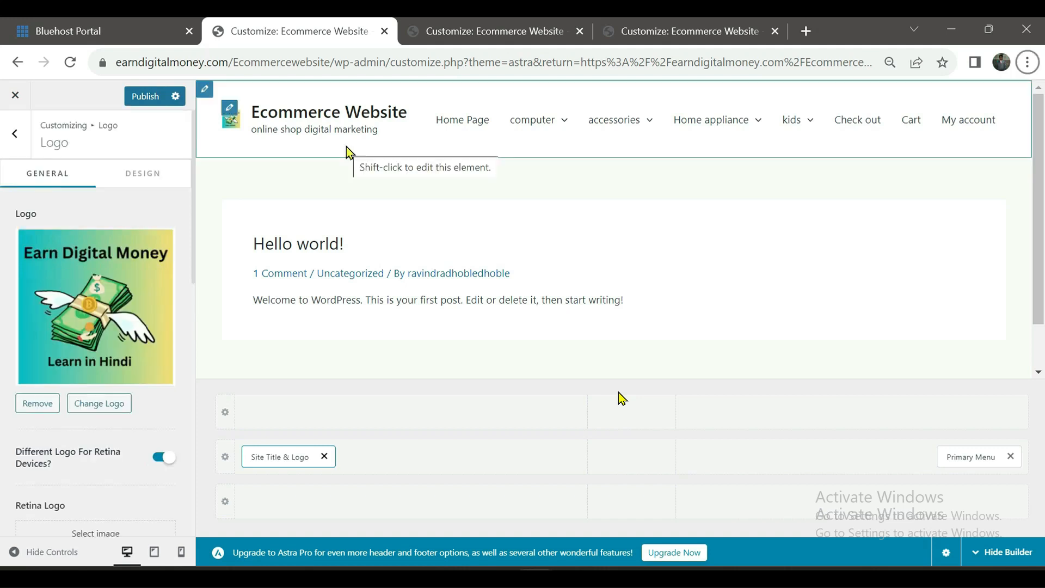
Set the site title's hover color to the blue-violet 4326EC in the logo design settings and publish the changes
click(143, 179)
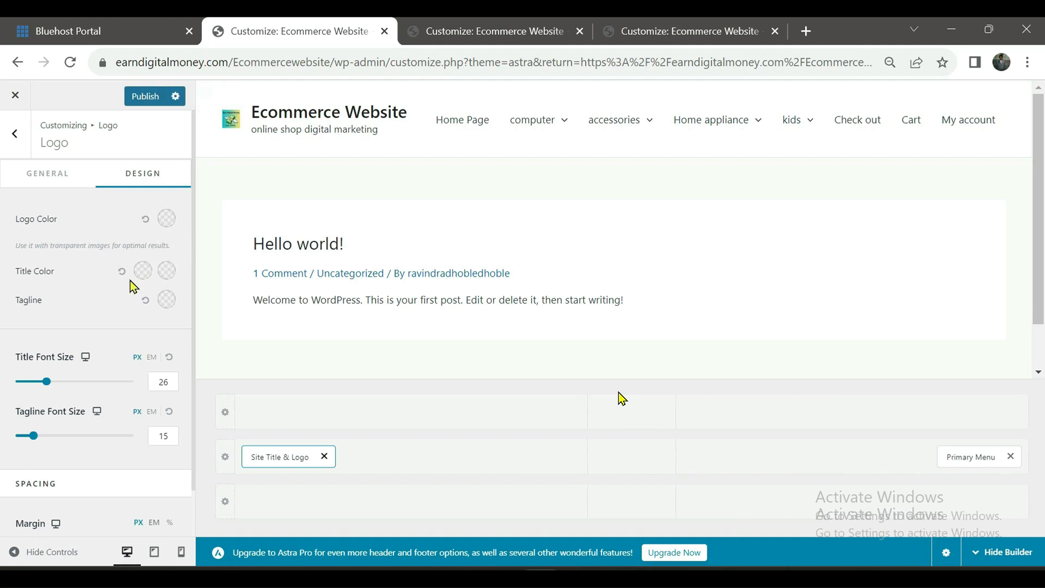
click(171, 275)
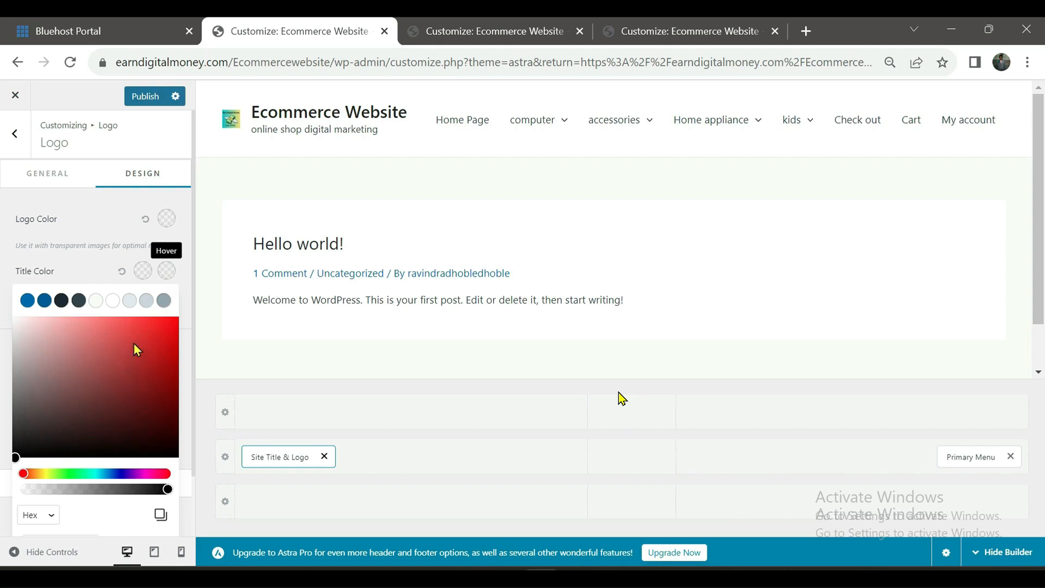
click(124, 475)
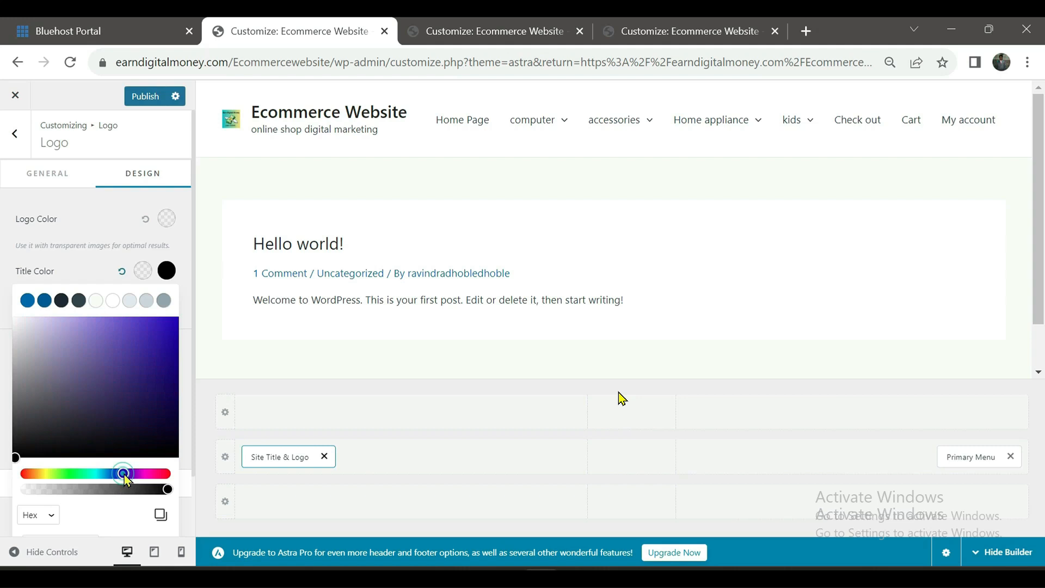
click(151, 327)
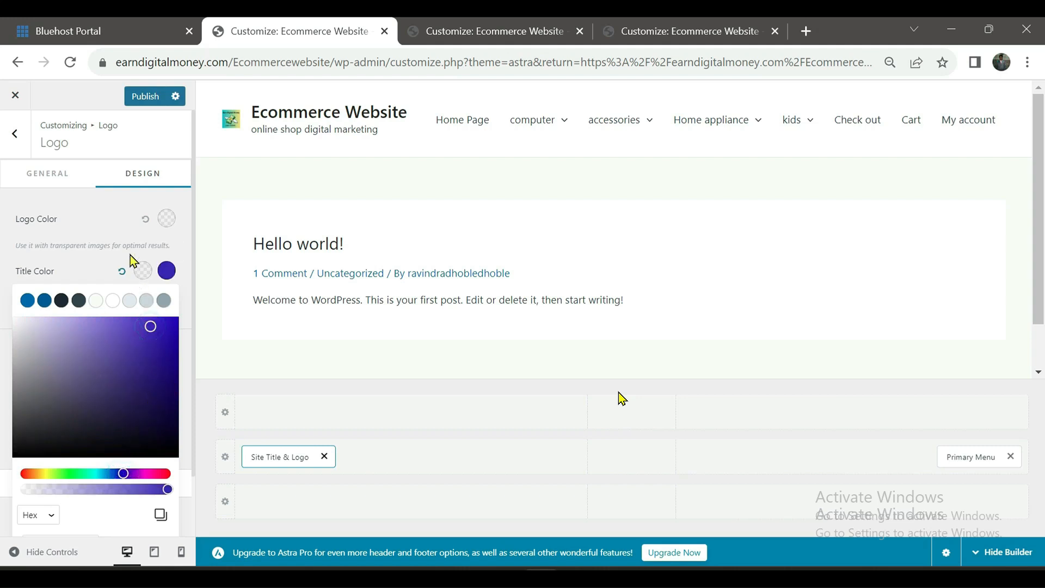
scroll(126, 228, down, 1)
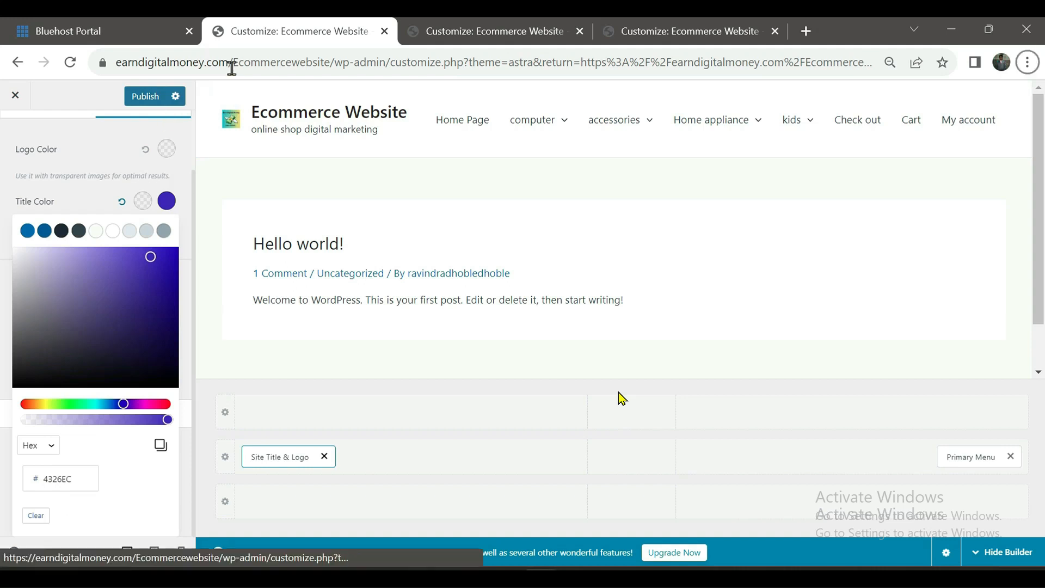
click(156, 98)
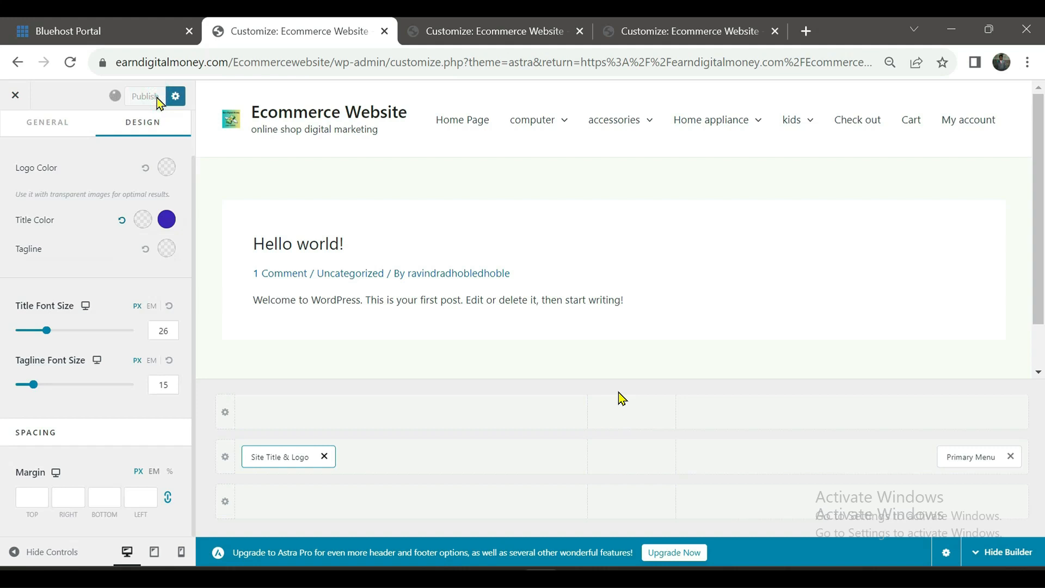
Pick a red shade as the tagline color in the logo design settings
click(165, 250)
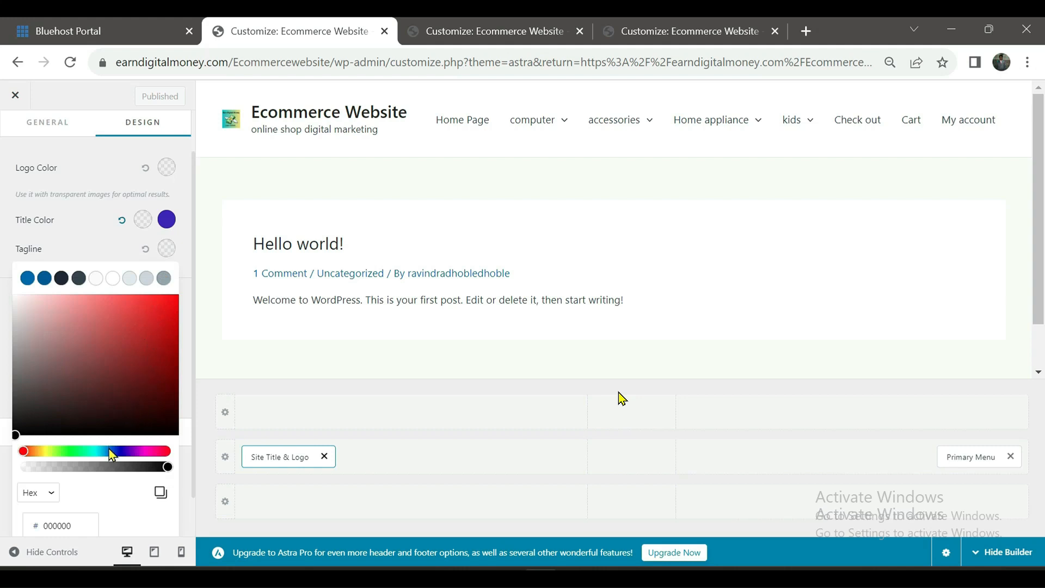
click(157, 451)
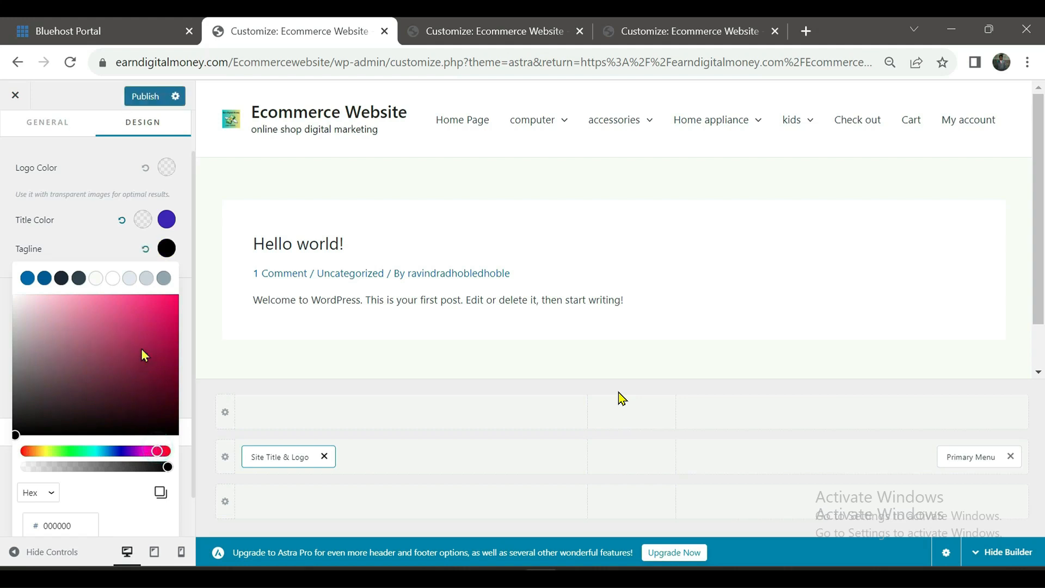
click(164, 250)
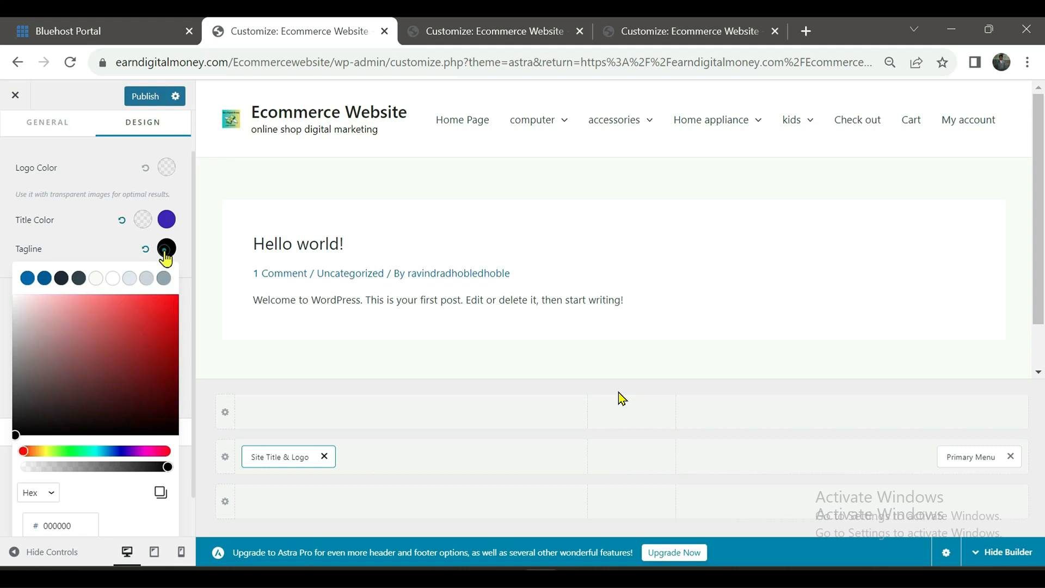
click(140, 325)
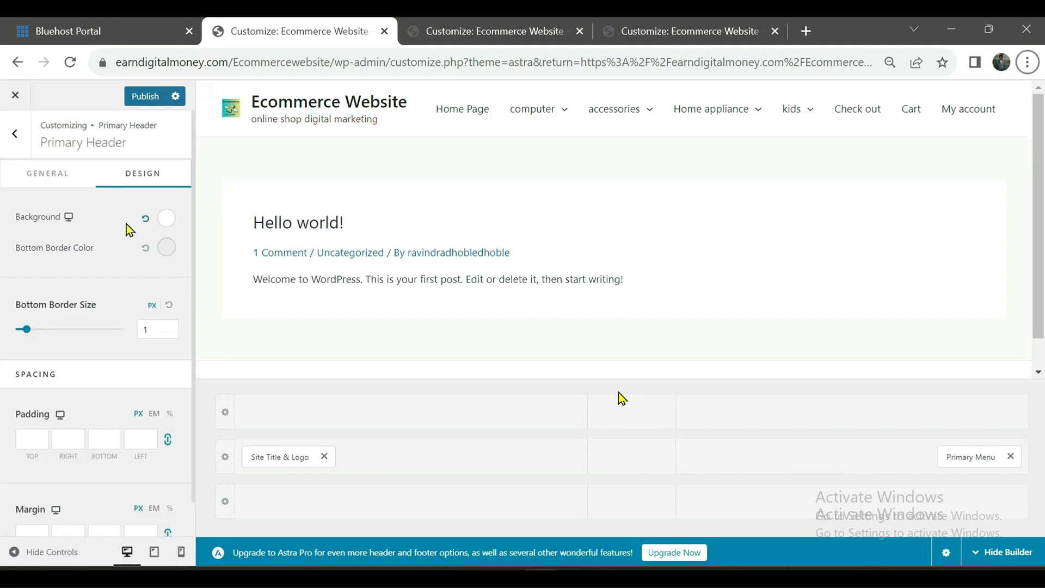
Try several turquoise shades for the Primary Header background, set it to 97E0E9, and publish the change
click(166, 219)
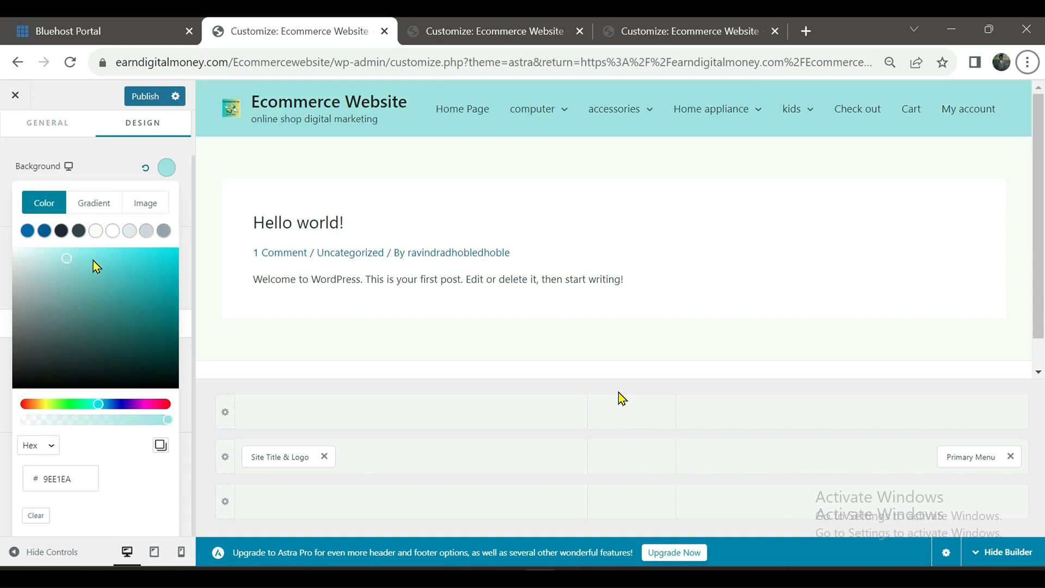
click(114, 261)
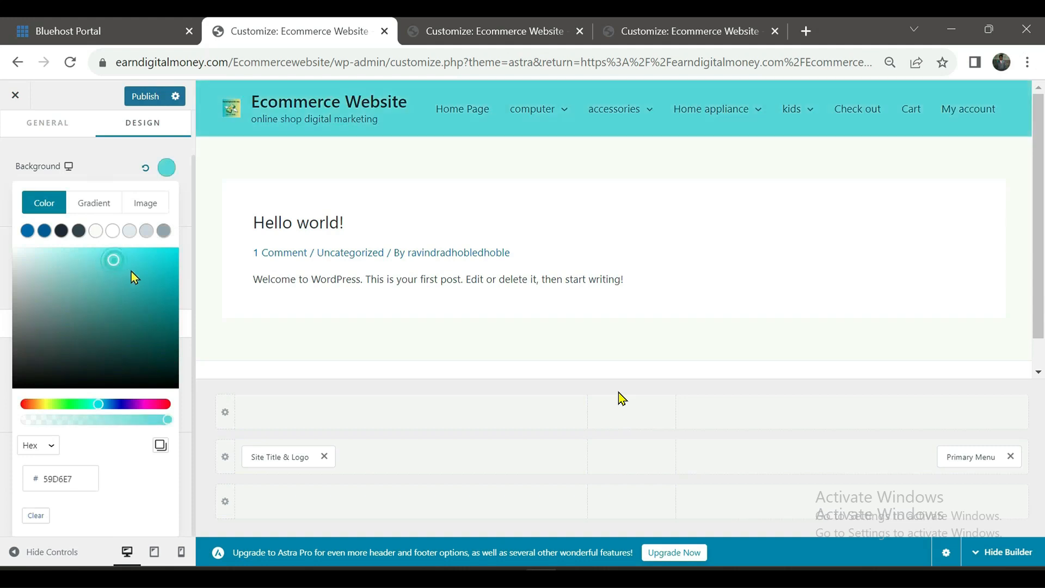
click(151, 275)
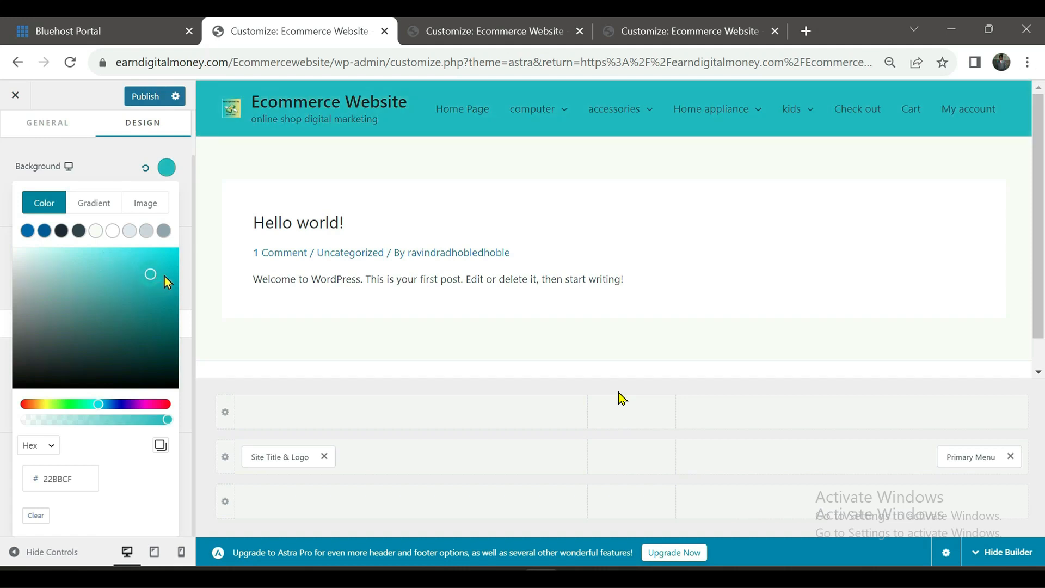
click(157, 304)
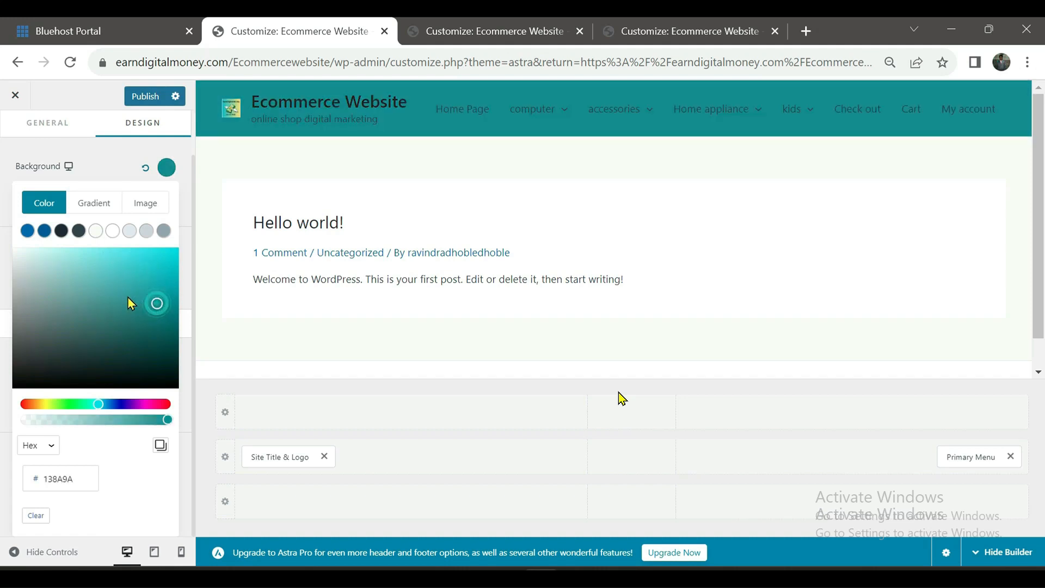
click(73, 261)
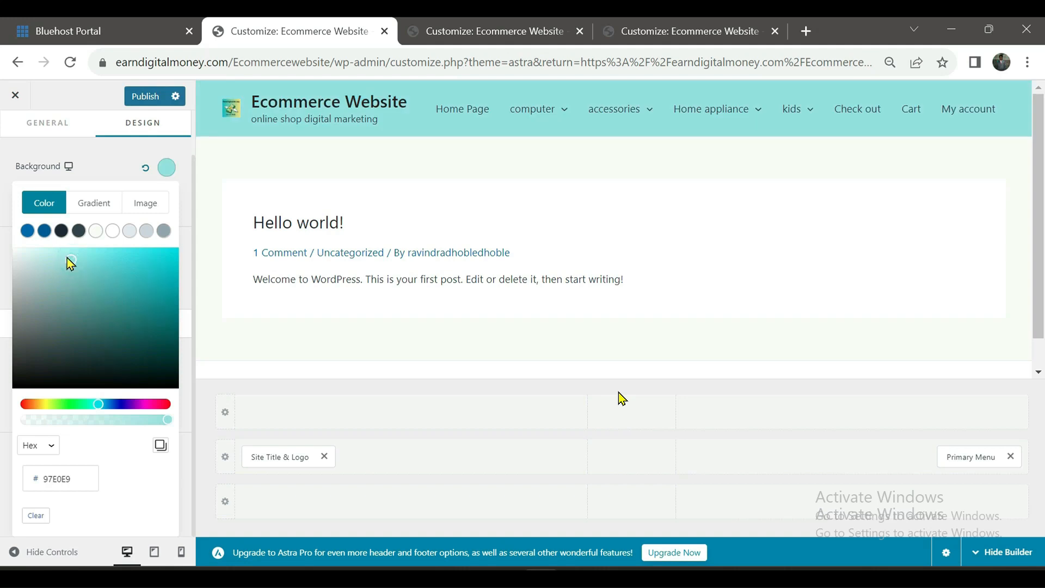
click(149, 98)
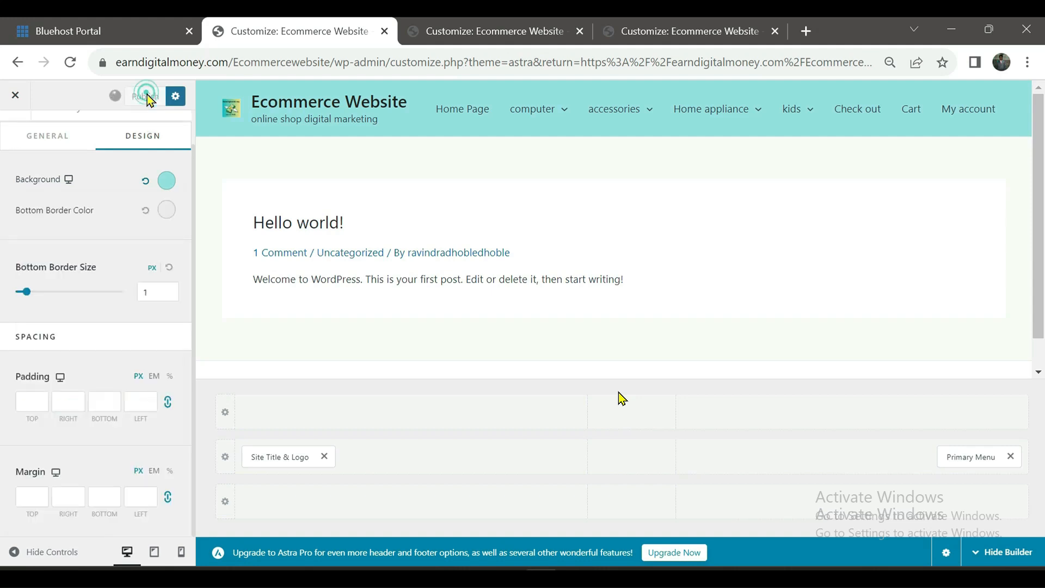
Set the Primary Header's bottom border color to the bright red F10B0B
click(166, 210)
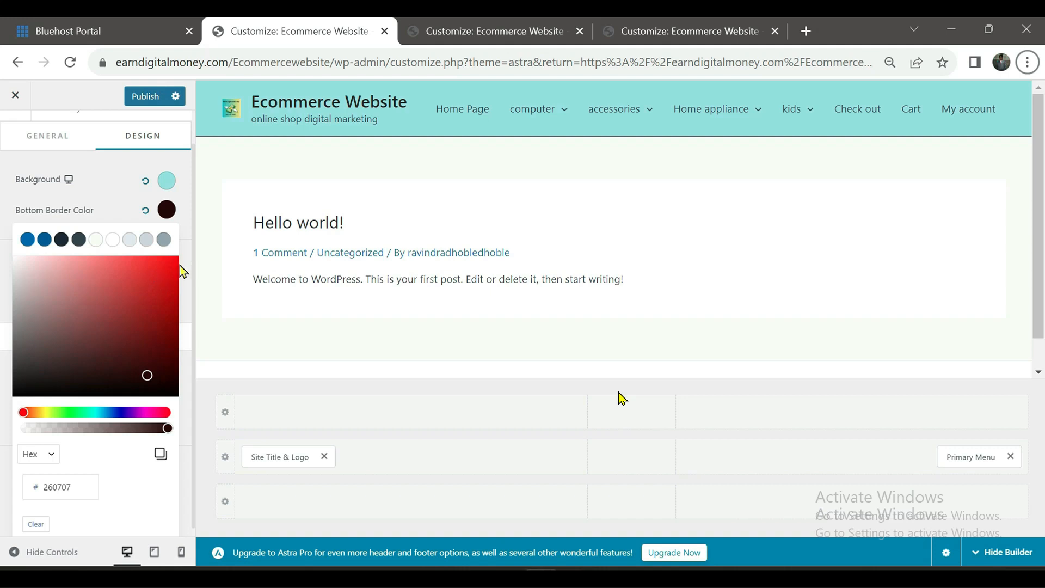
click(170, 266)
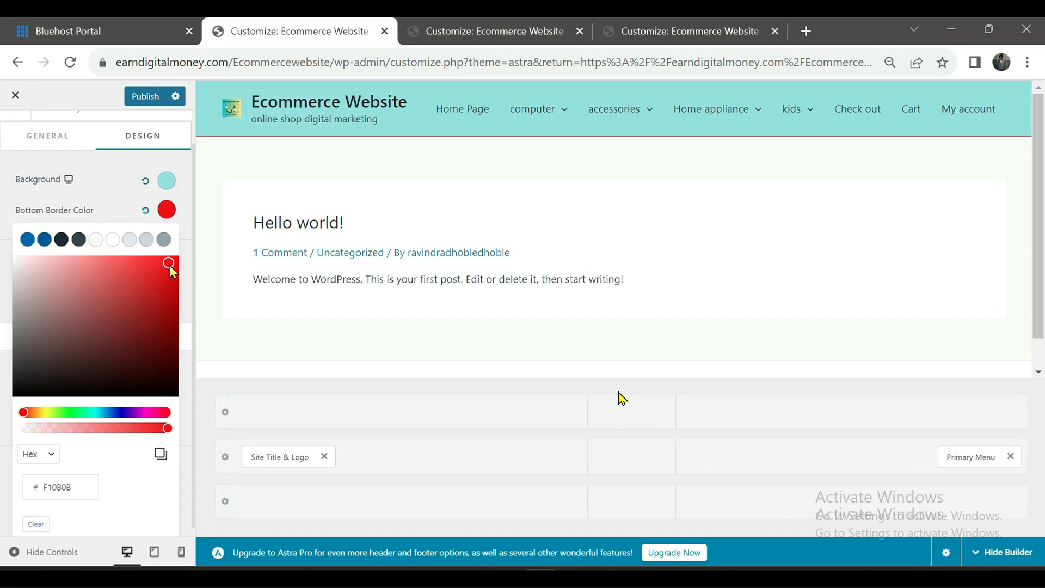
Try several red, blue and violet shades for the Primary Header's bottom border color and settle on a muted purple
click(98, 365)
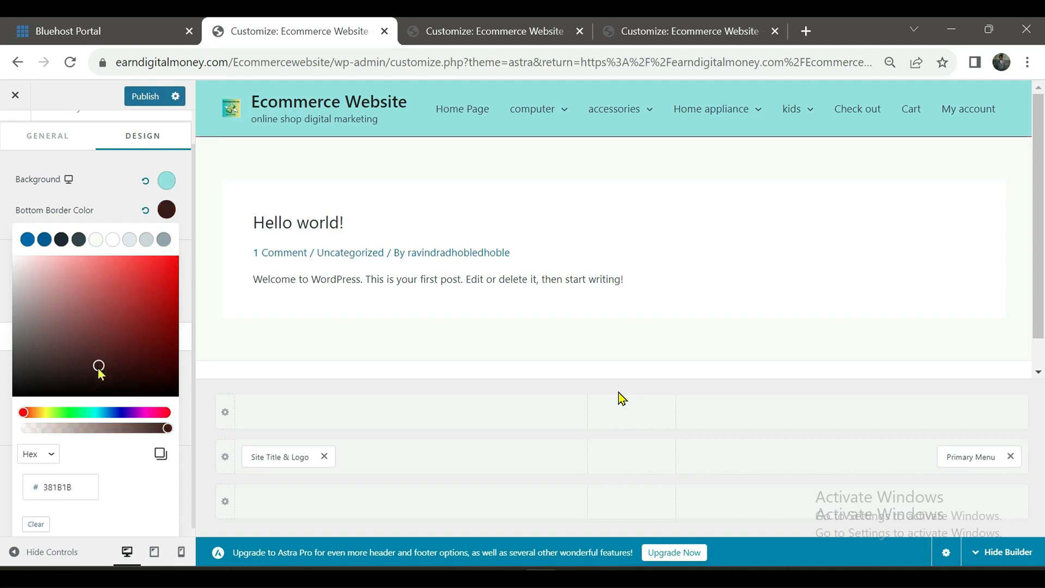
click(101, 295)
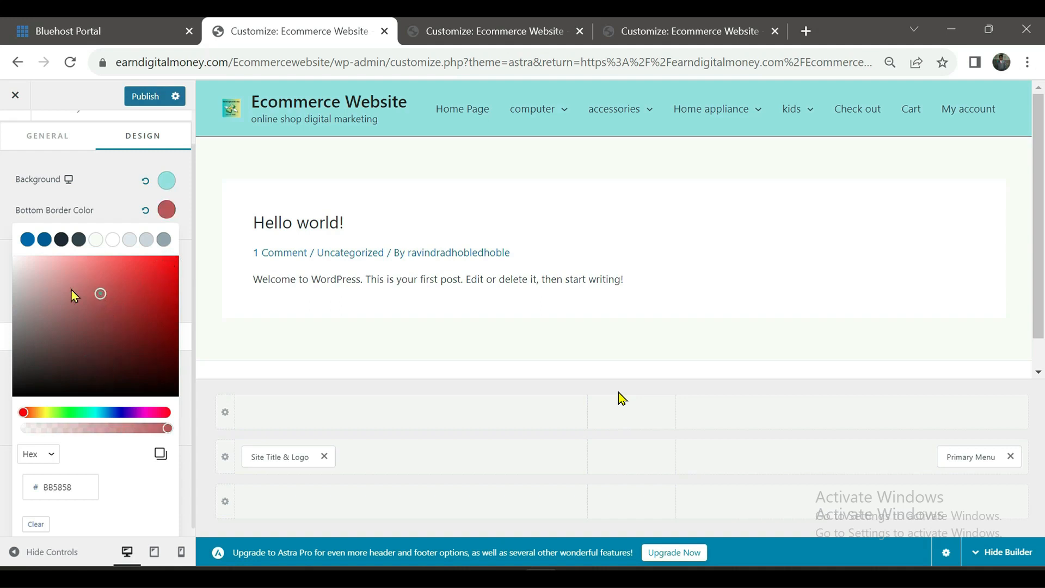
click(35, 277)
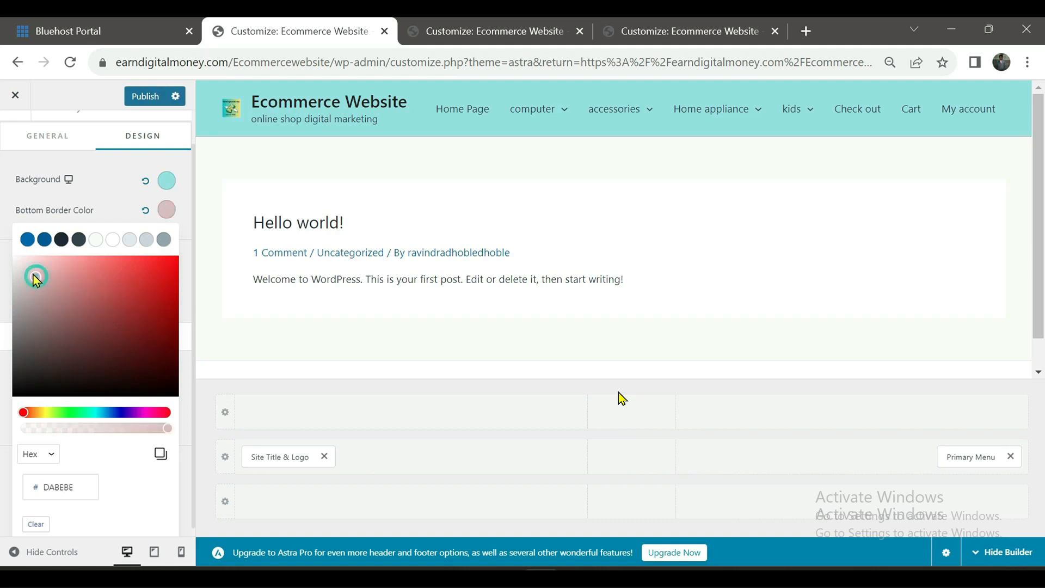
click(112, 295)
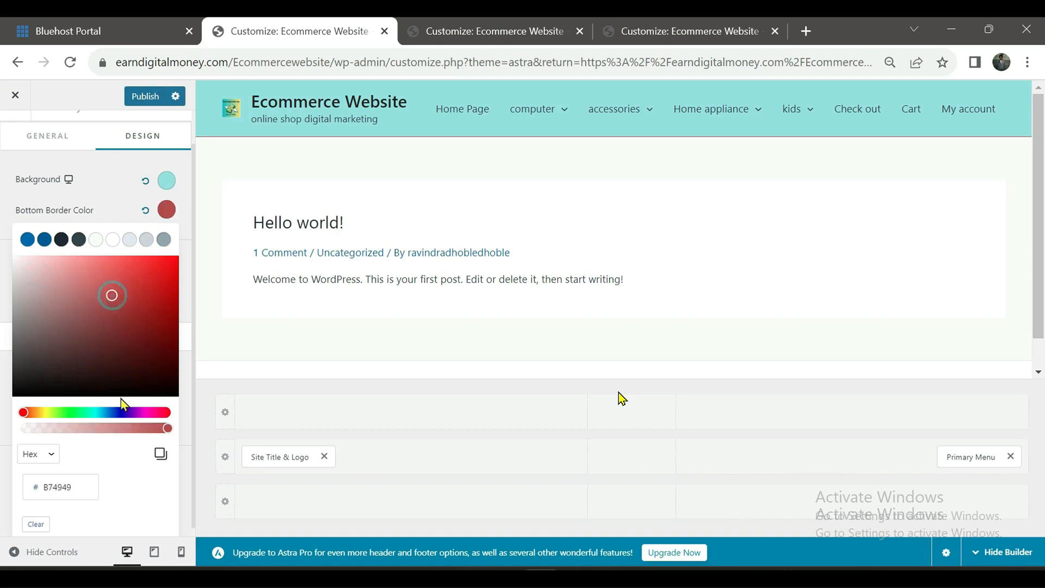
click(122, 413)
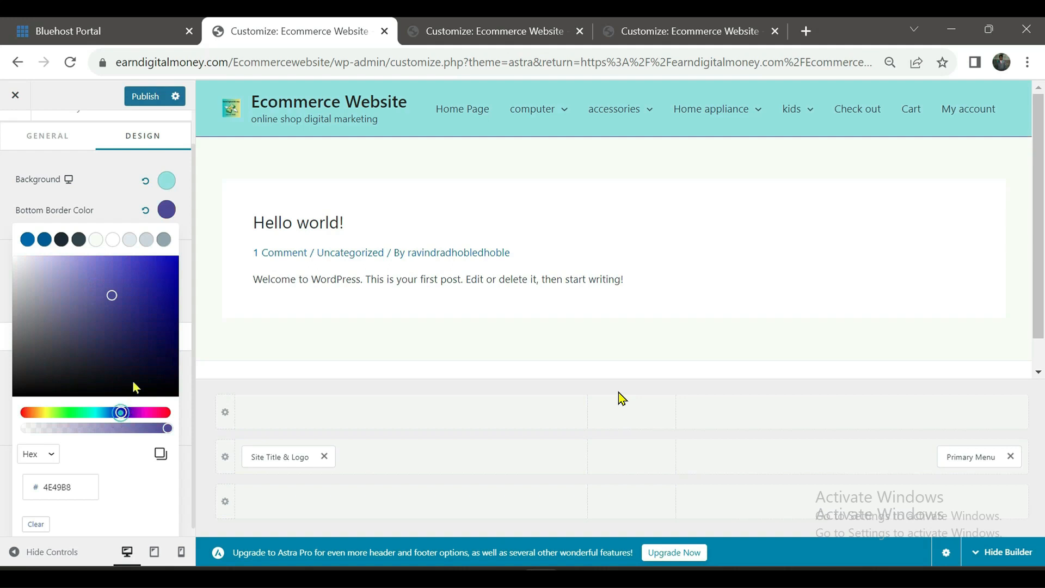
click(161, 272)
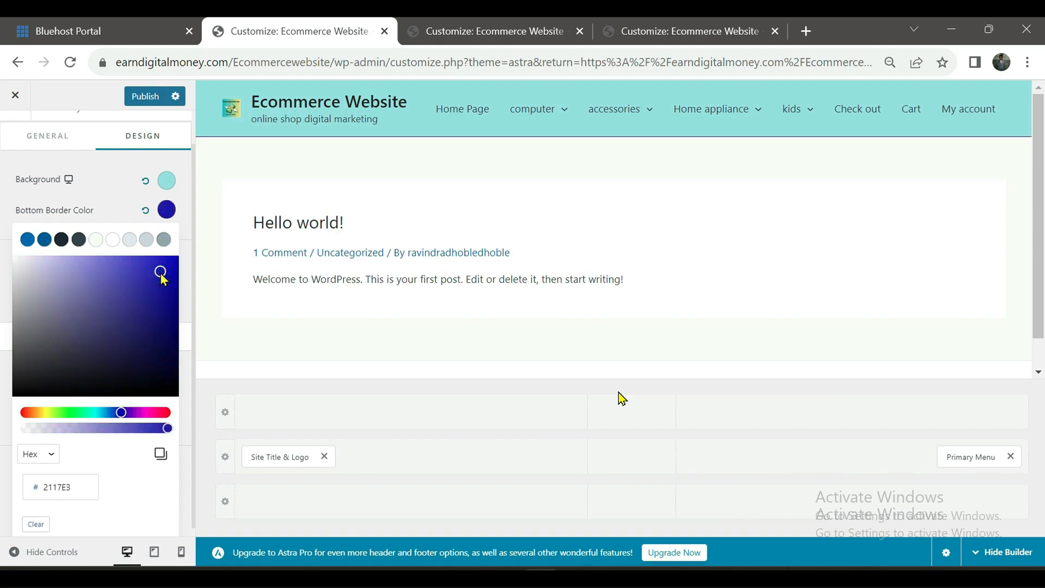
click(134, 414)
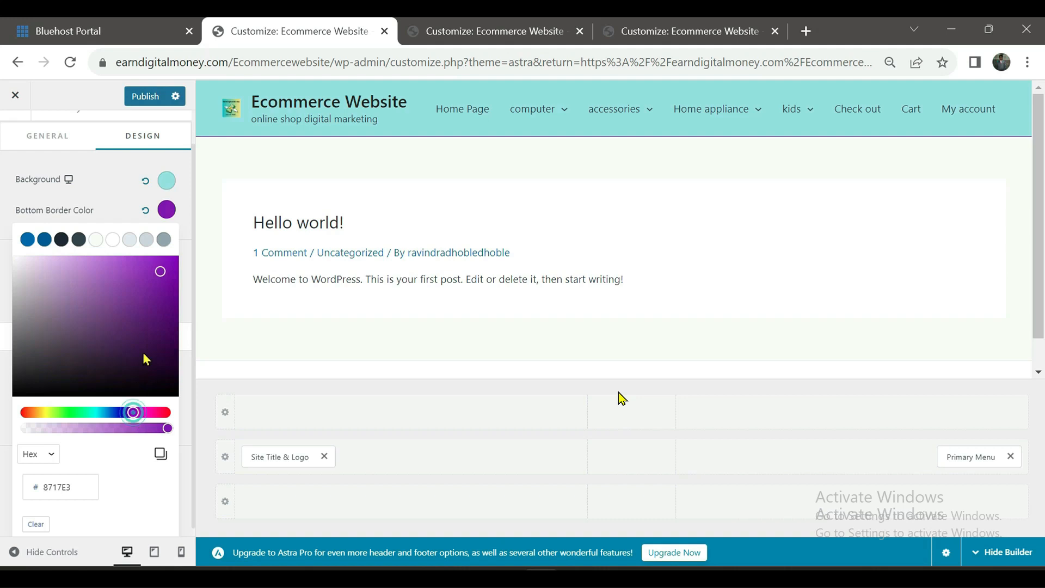
click(119, 282)
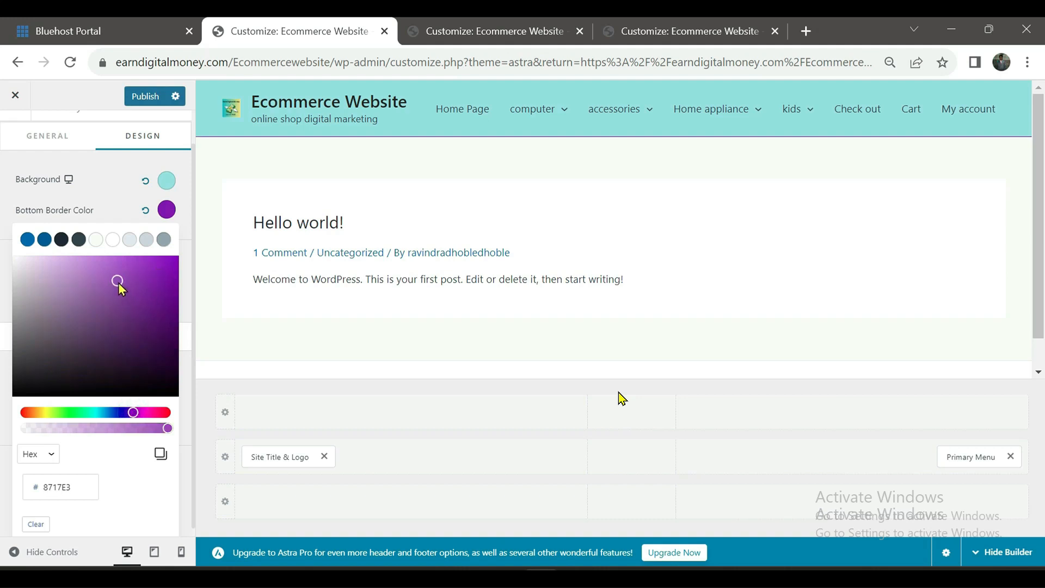
click(82, 287)
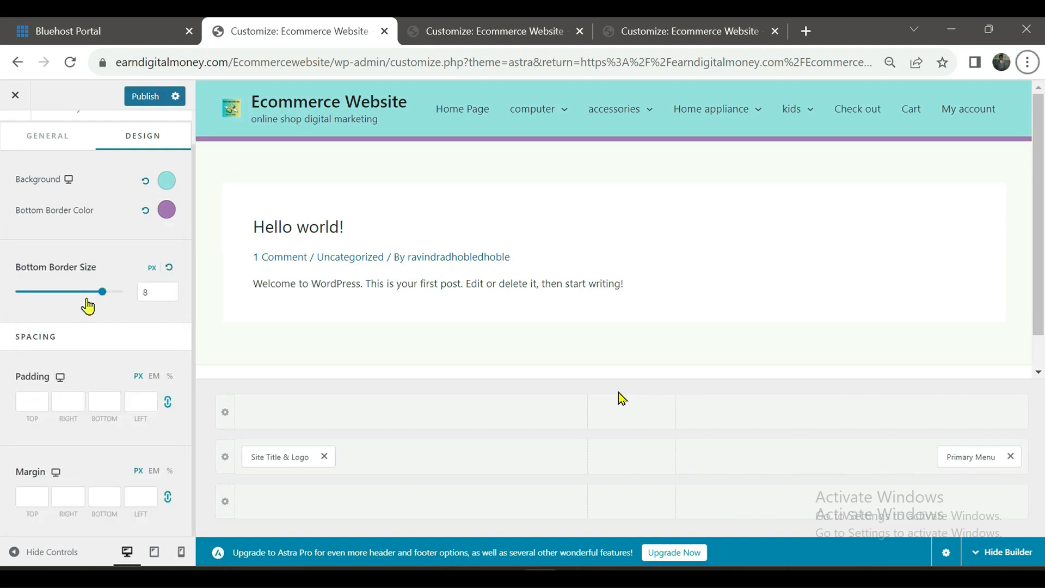
Reduce the Primary Header's bottom border size, trying 6 px and making it thinner still
click(80, 292)
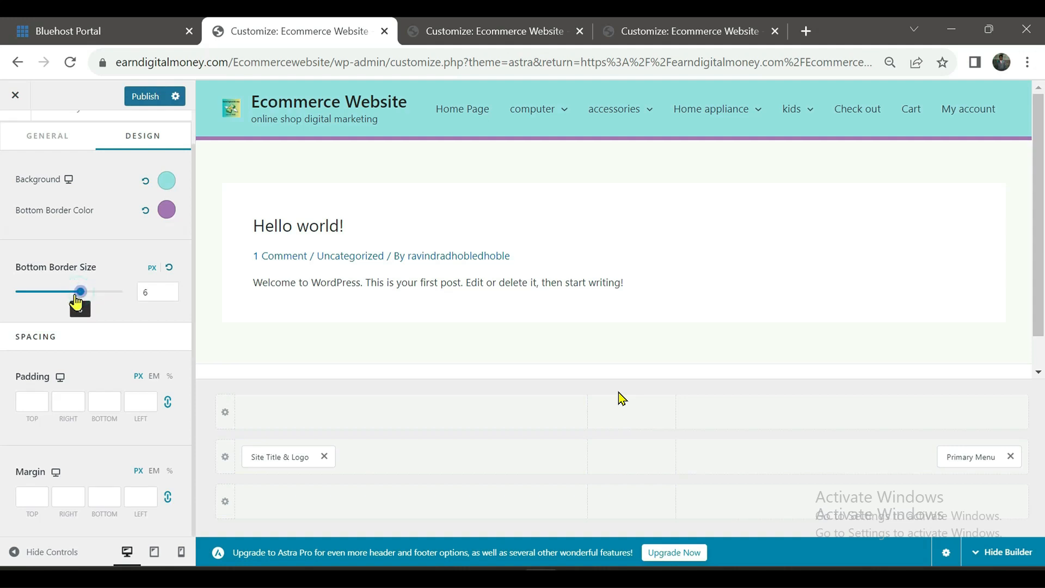
drag(84, 299, 62, 301)
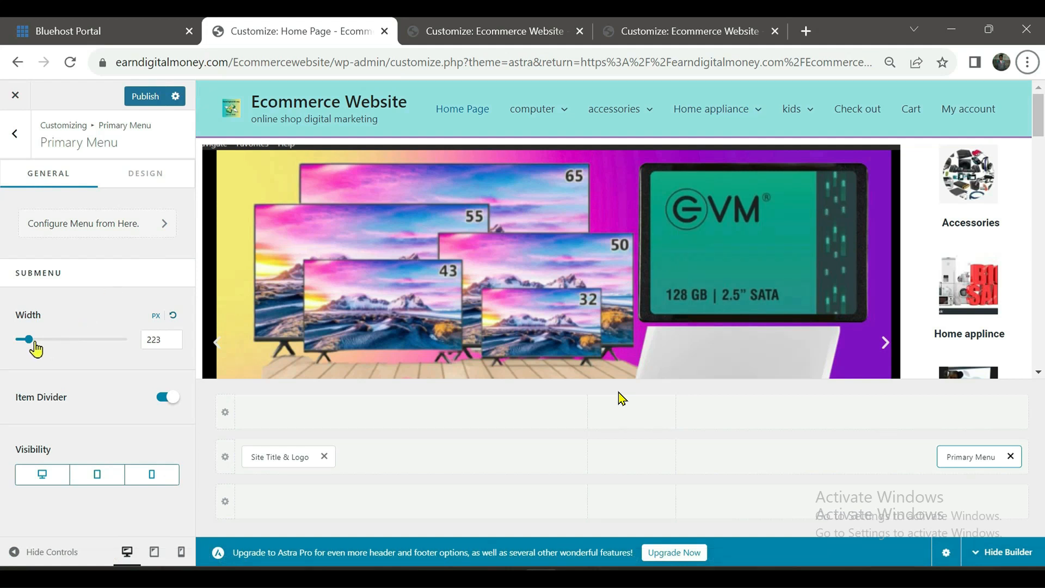
Try a submenu width of 99 px for the Primary Menu, set it to 367 px, and preview the dropdowns
drag(26, 344, 21, 341)
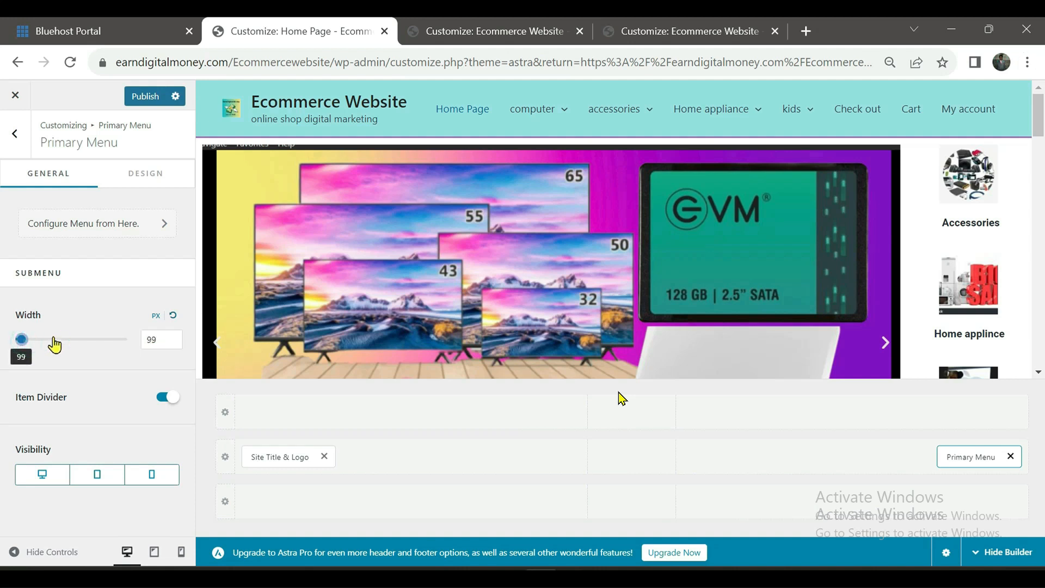
click(40, 340)
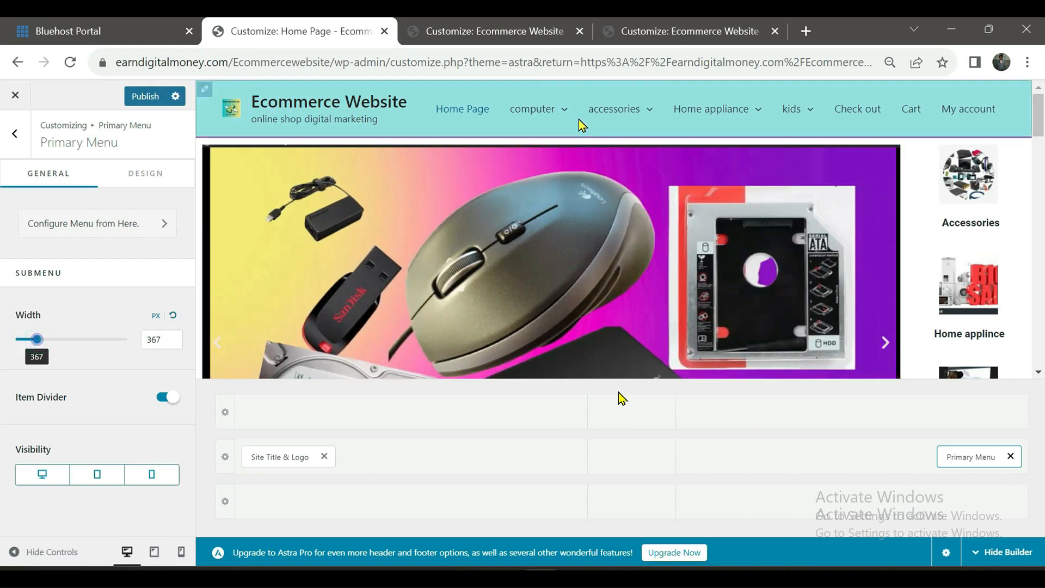
mouse_move(714, 113)
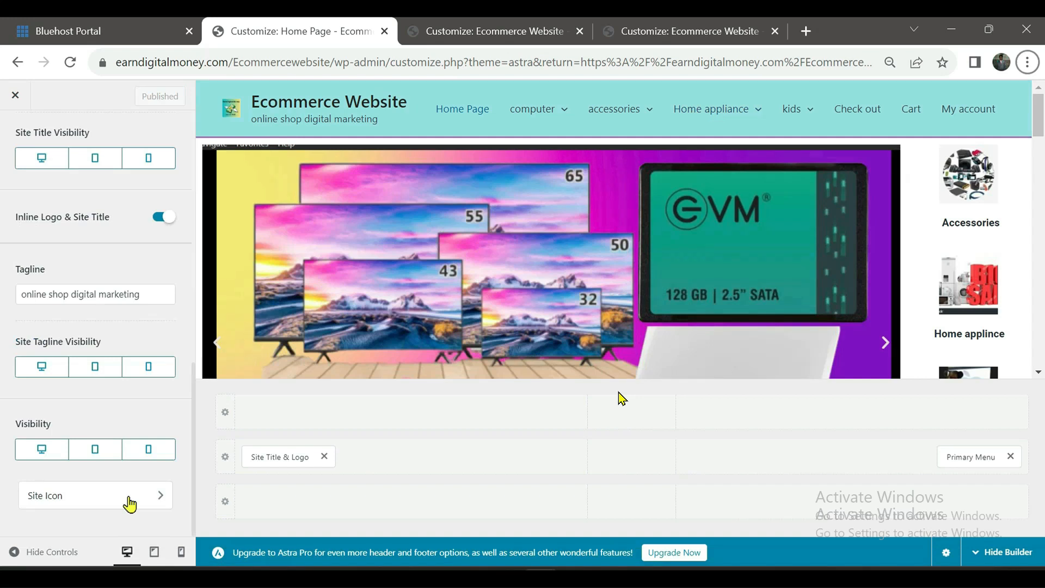
Set the site icon to the gif-logo.gif image from the media library
click(129, 498)
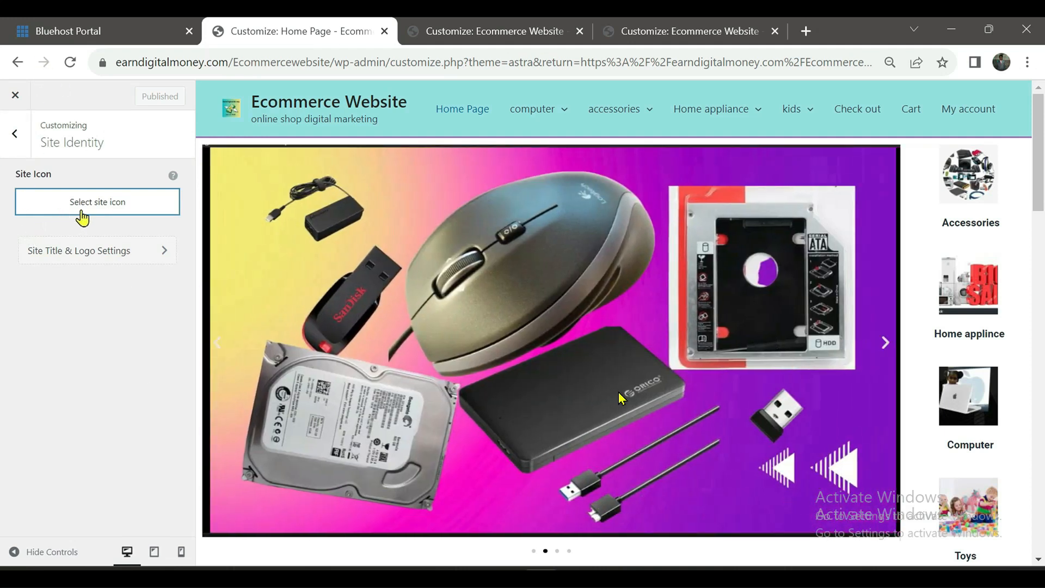
click(121, 204)
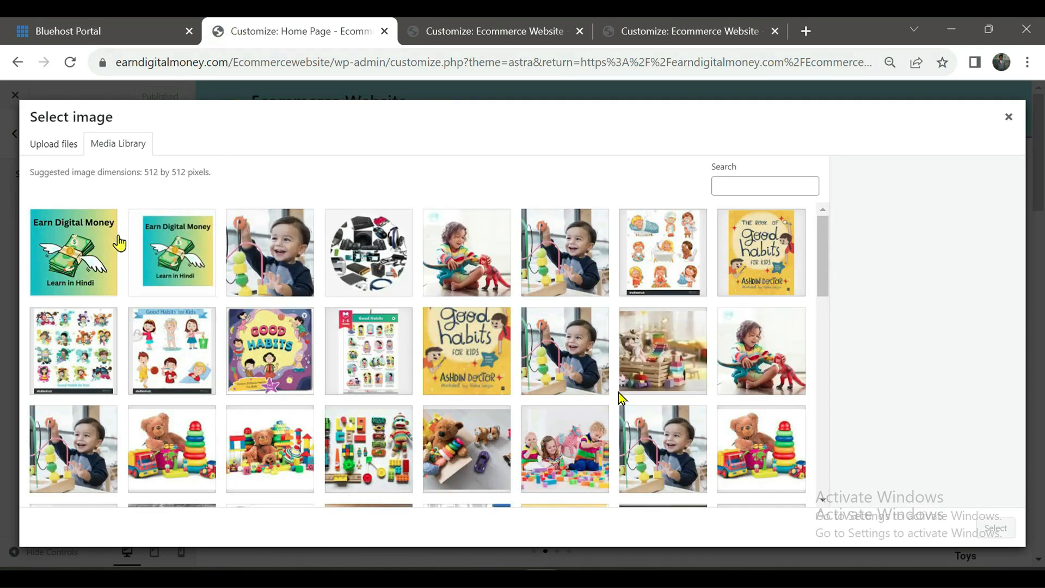
click(175, 267)
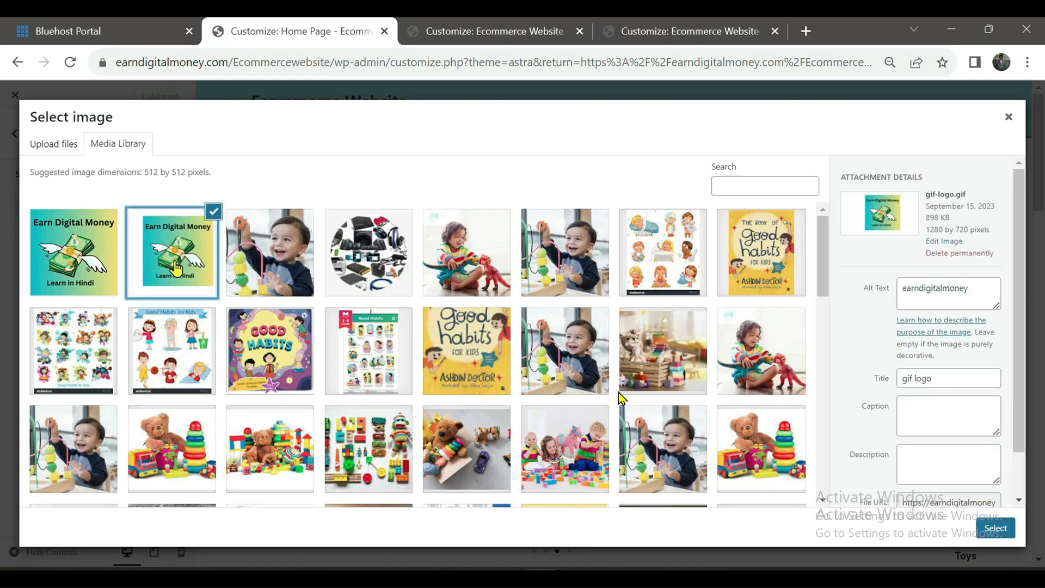
click(993, 530)
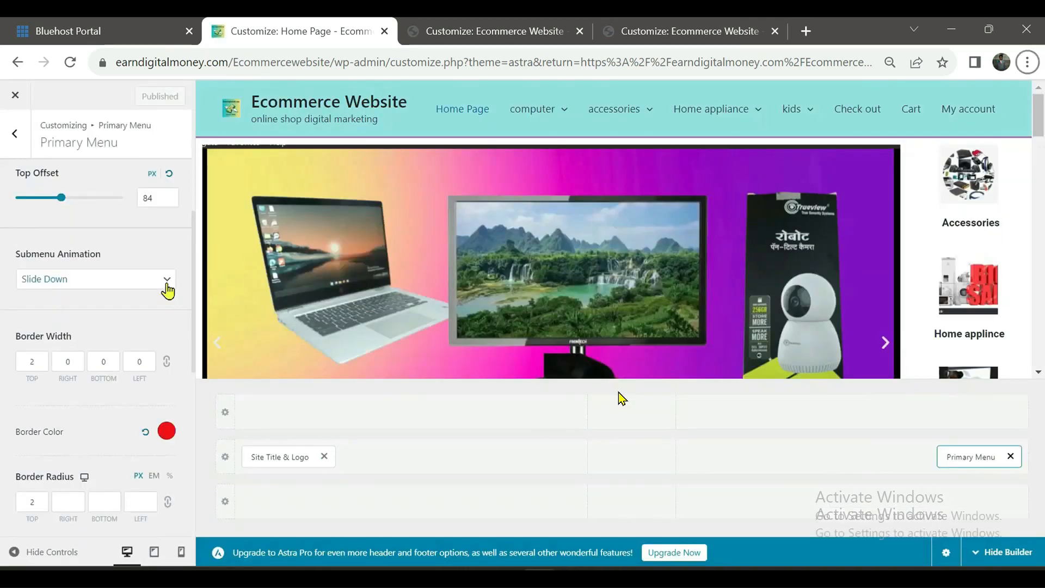
Set the Primary Menu's submenu animation to Slide Up and preview it on the header's category dropdowns
click(168, 290)
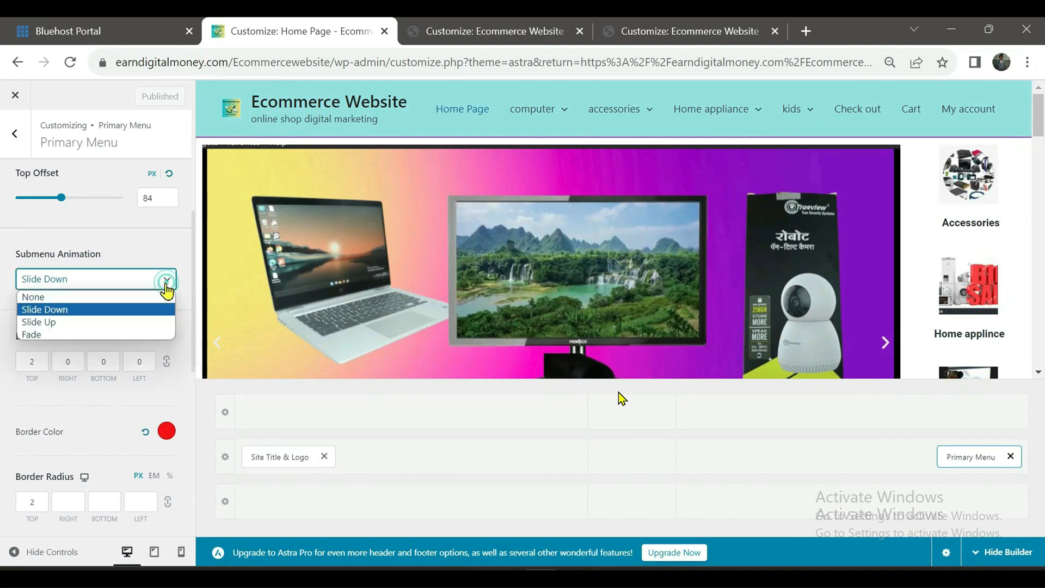
click(106, 324)
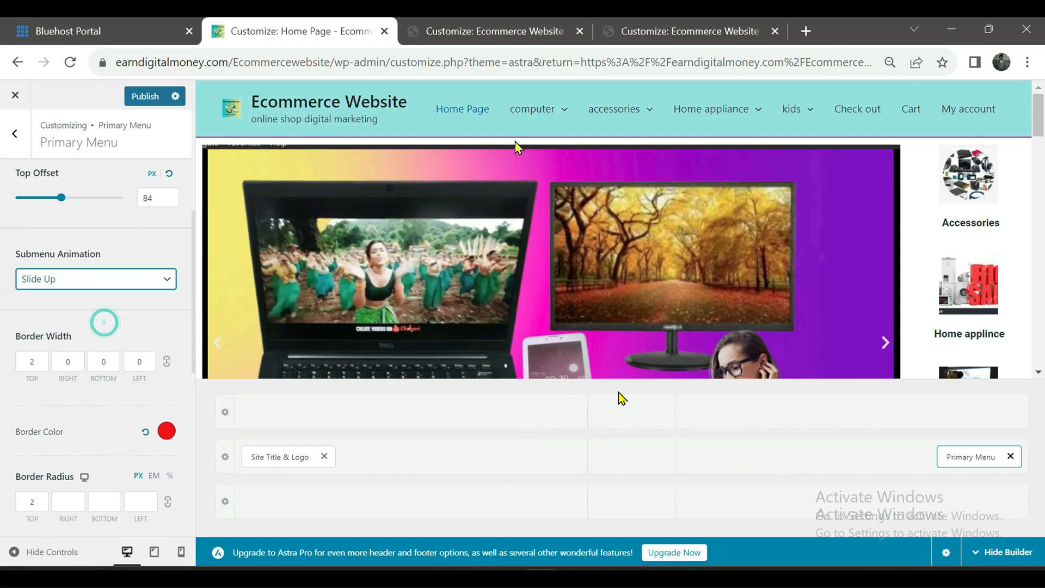
mouse_move(539, 115)
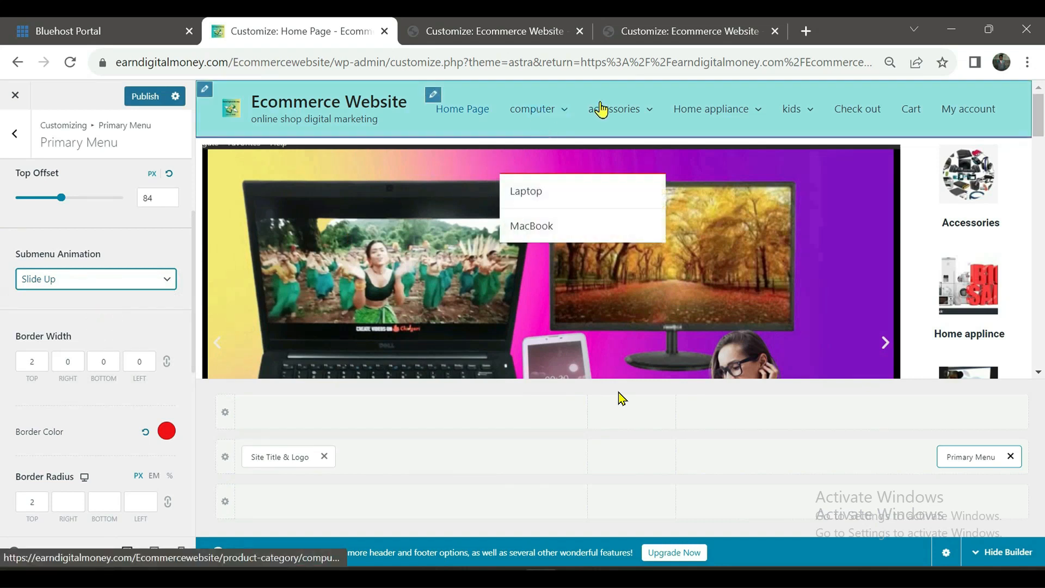
mouse_move(613, 113)
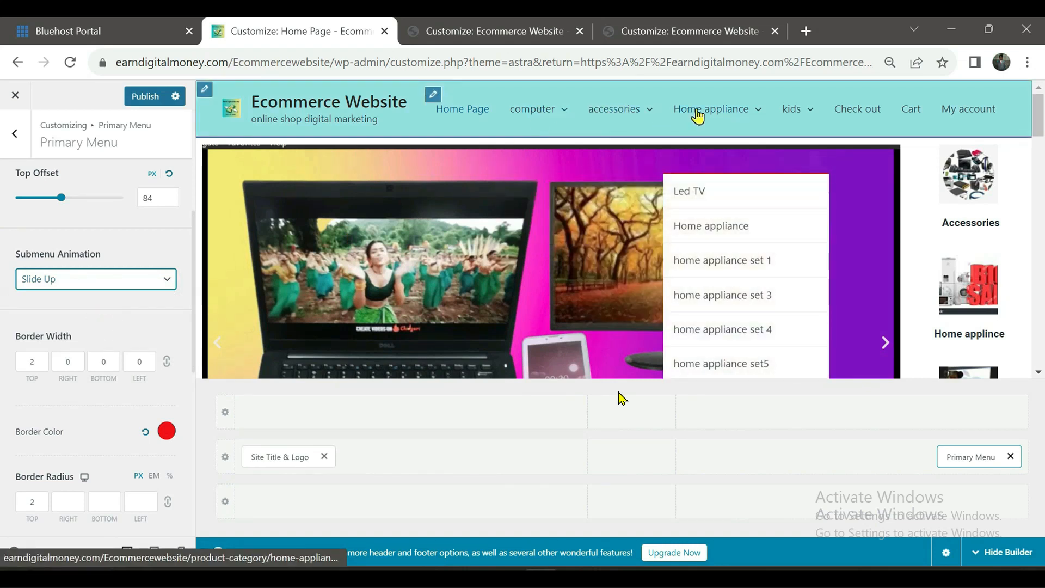
mouse_move(791, 113)
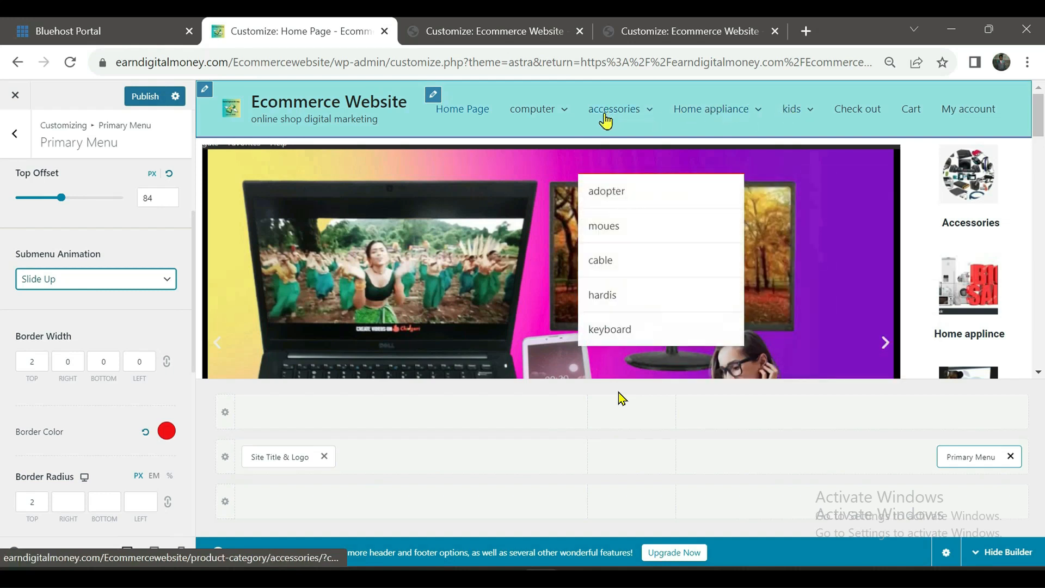
Try capitalized and underlined text for the Primary Menu font, and restore its plain styling
click(58, 515)
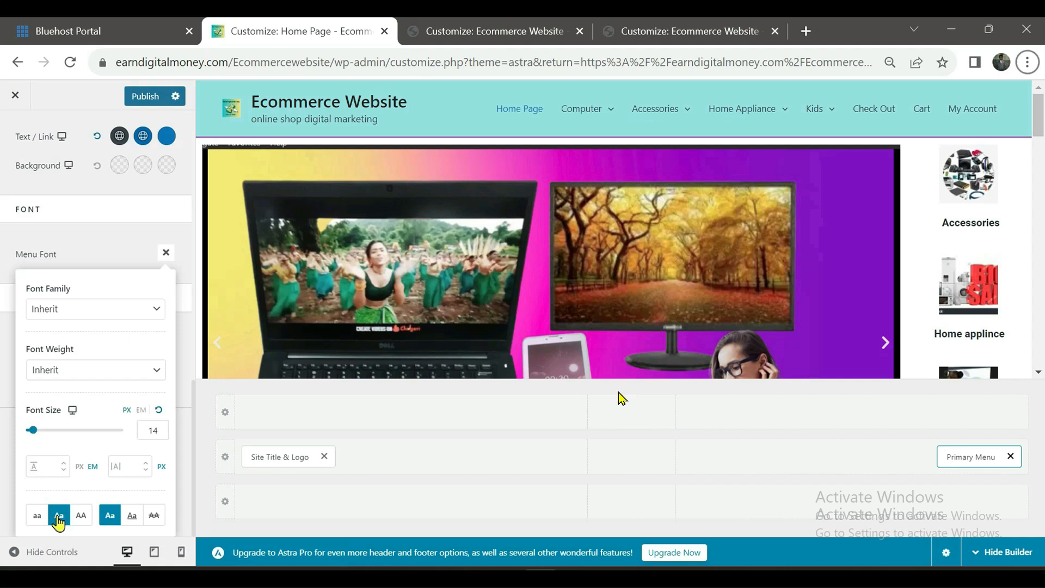
click(132, 516)
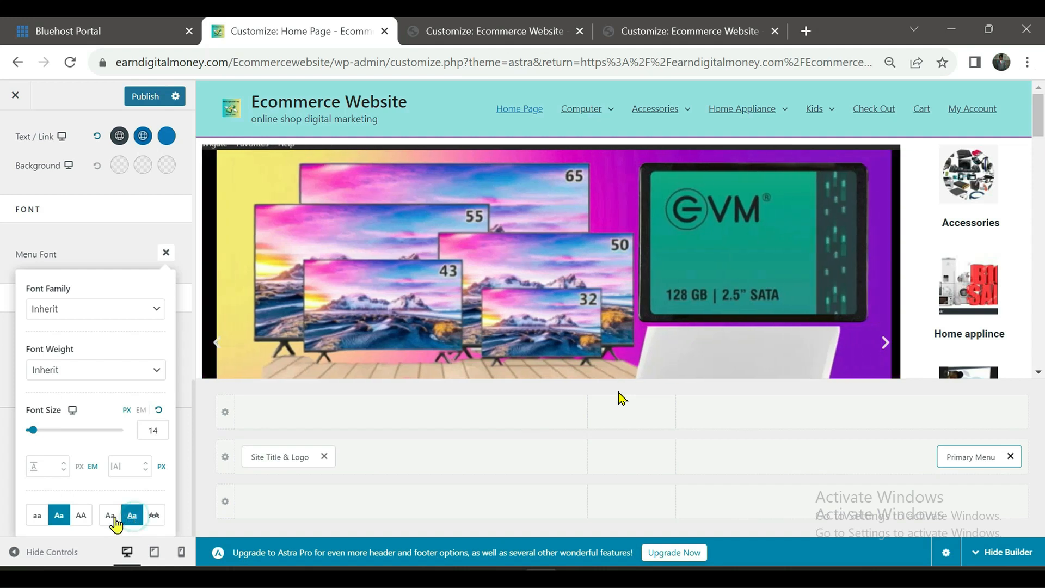
click(59, 515)
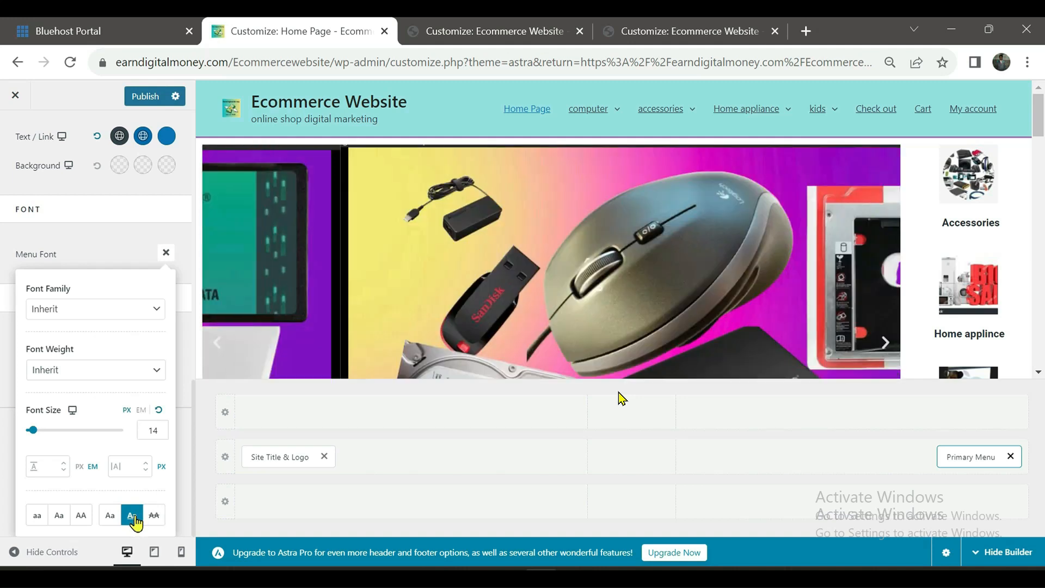
click(134, 518)
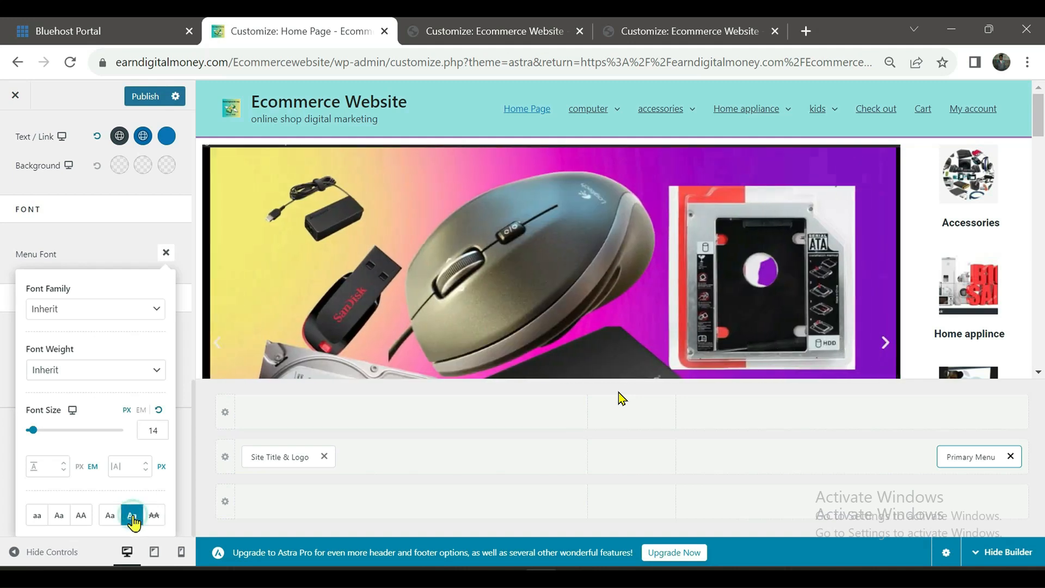
click(110, 518)
click(107, 520)
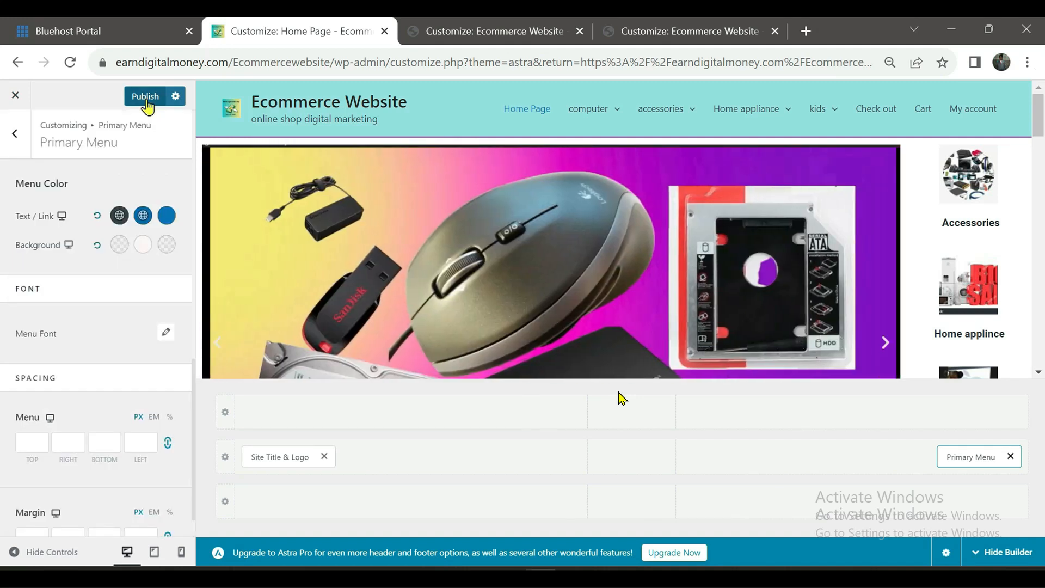
Publish the Primary Menu changes
click(146, 102)
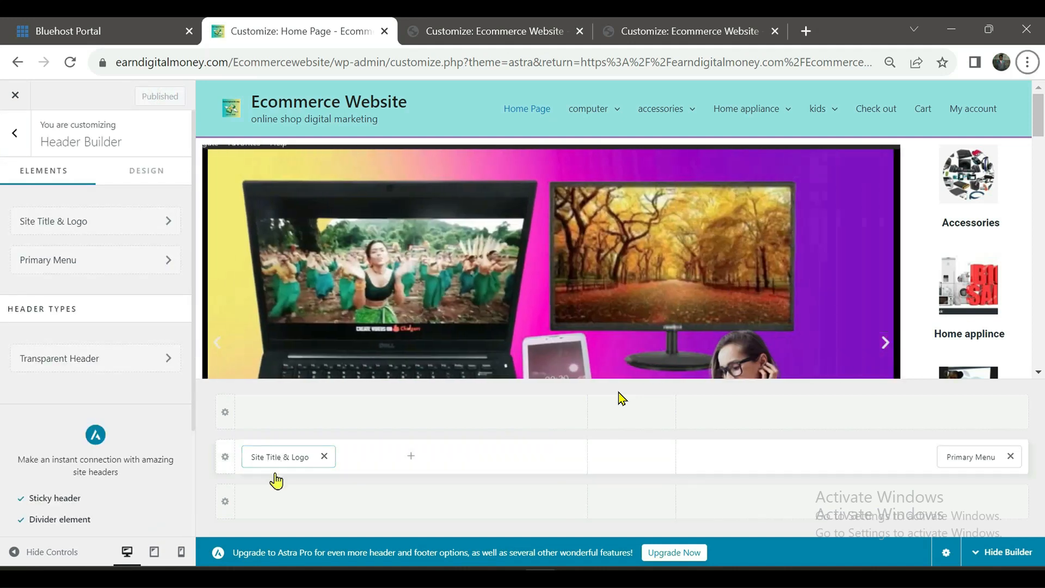
Move the Site Title & Logo and Primary Menu elements up into the above-header row, checking the computer dropdown in the preview
click(275, 461)
drag(274, 461, 279, 430)
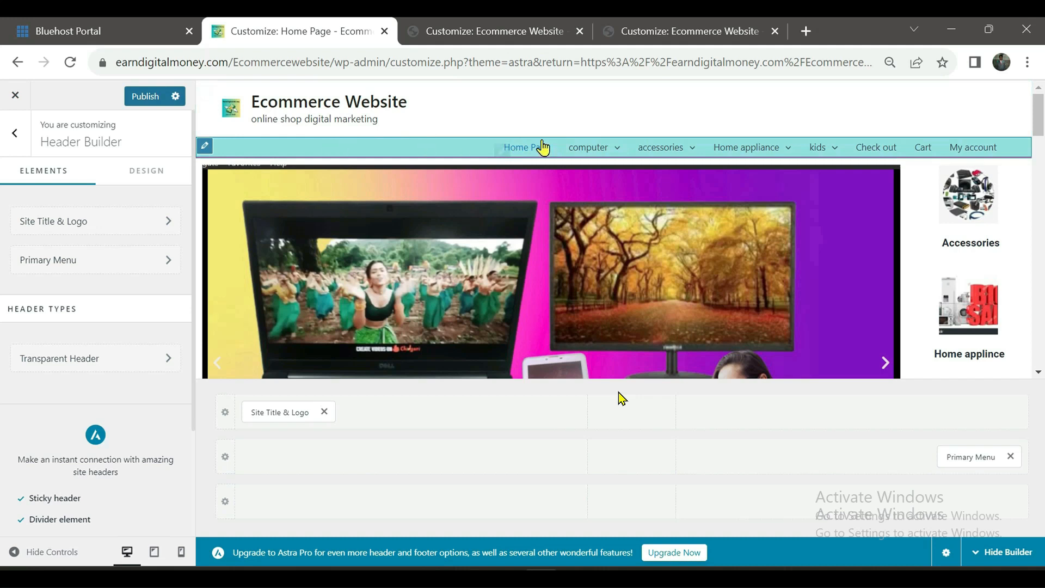
mouse_move(612, 145)
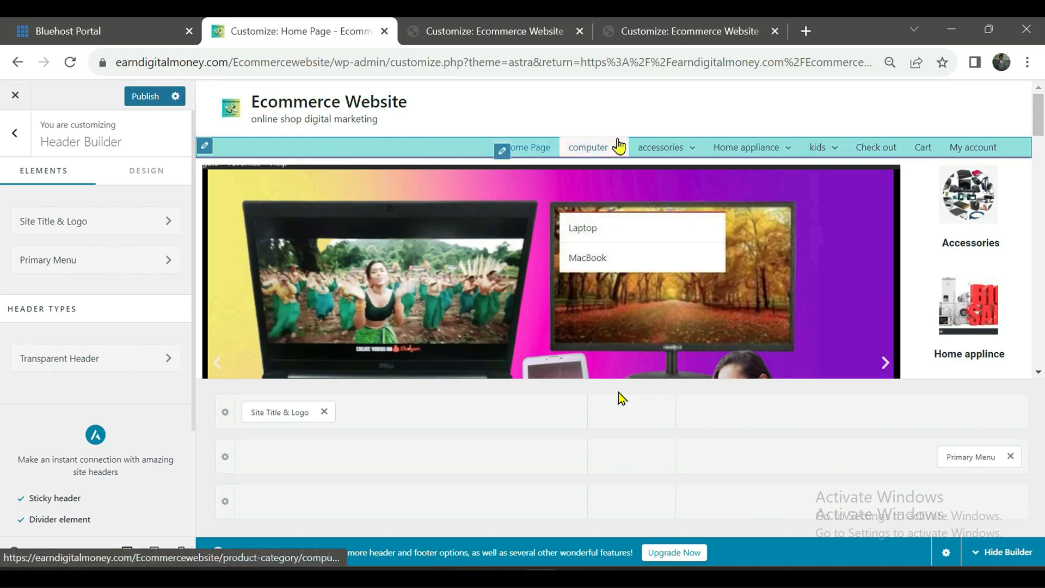
click(606, 147)
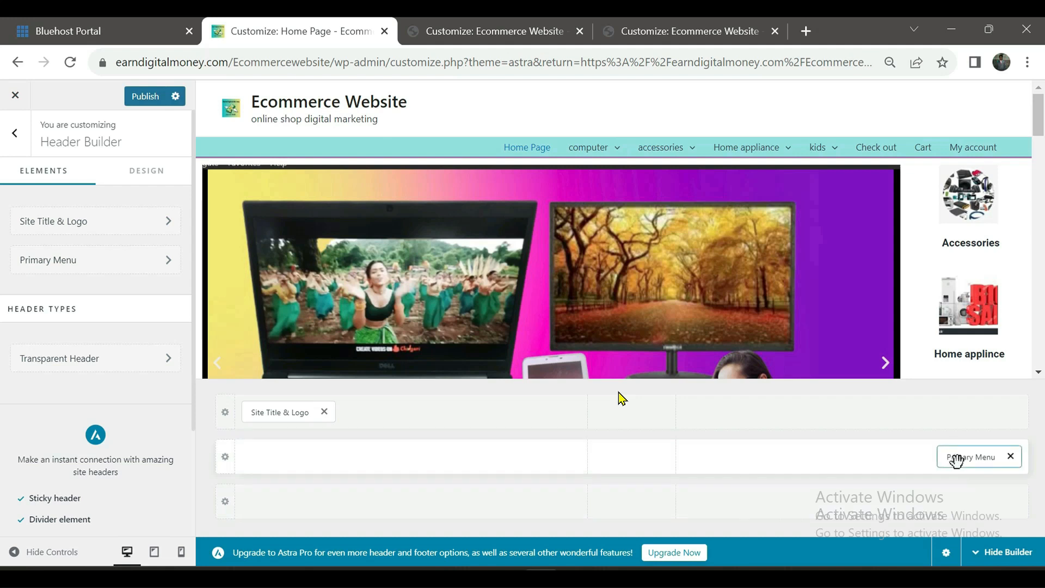
drag(957, 460, 942, 428)
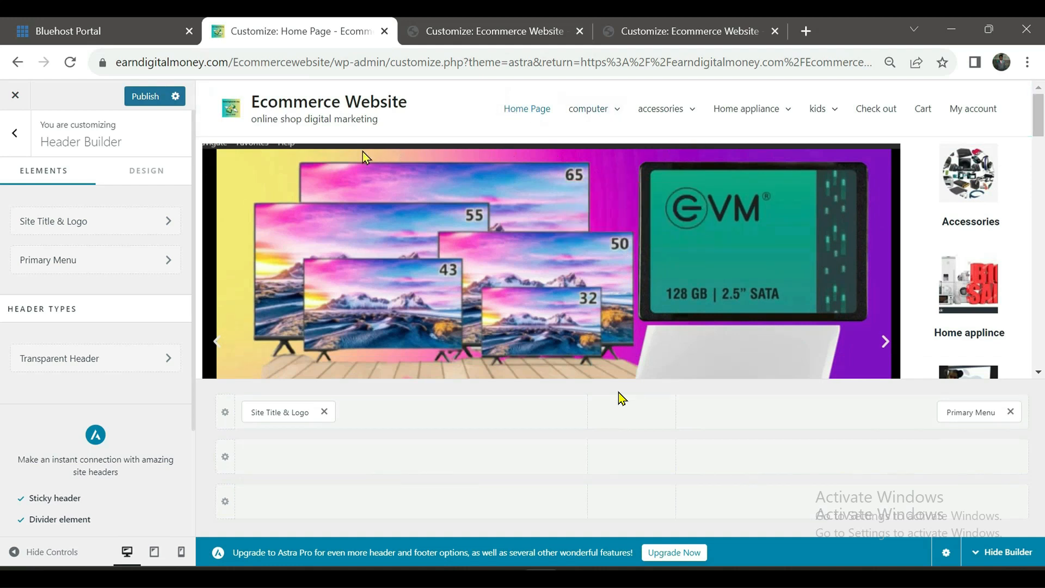
Add the Social element beside the Site Title & Logo in the above-header row and open its icon settings
click(411, 457)
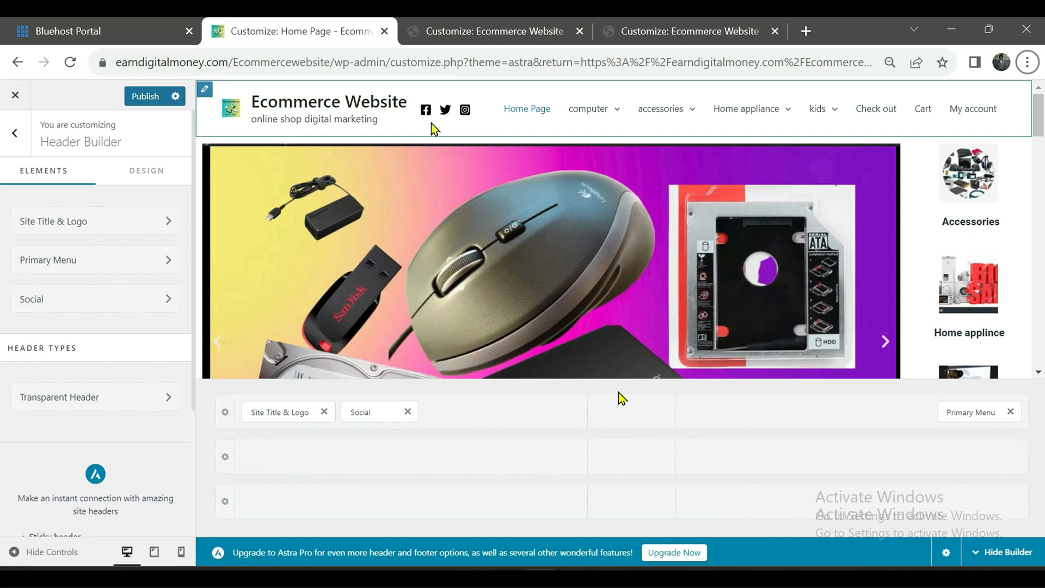
click(168, 303)
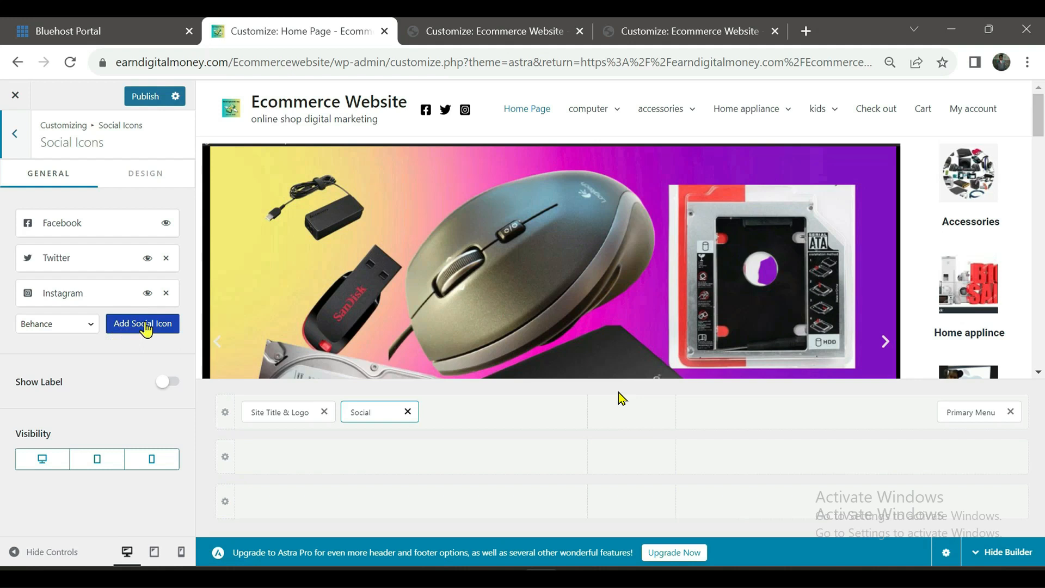
Add a Linkedin icon to the header's social icons
click(93, 324)
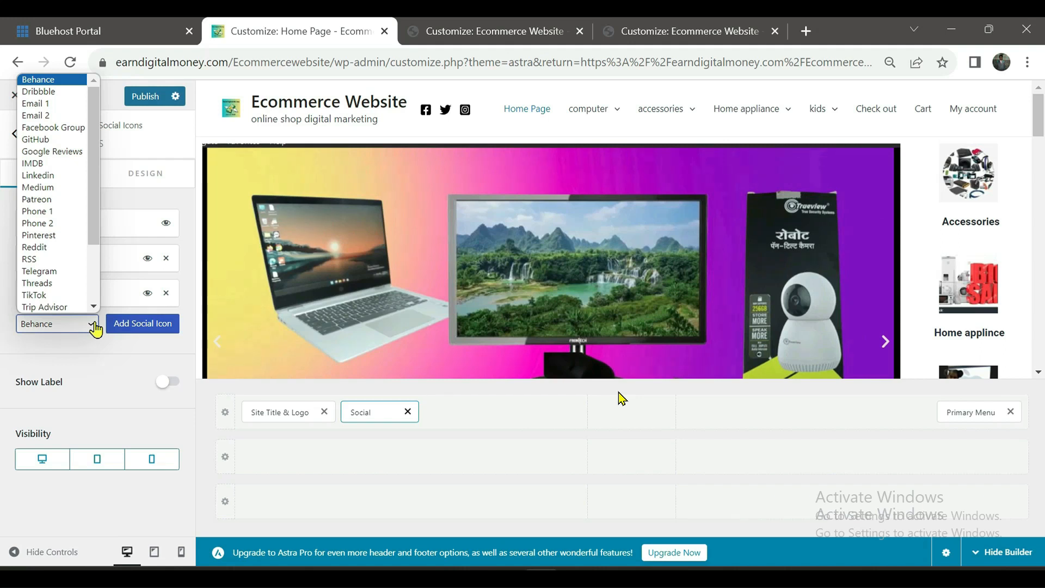
click(95, 328)
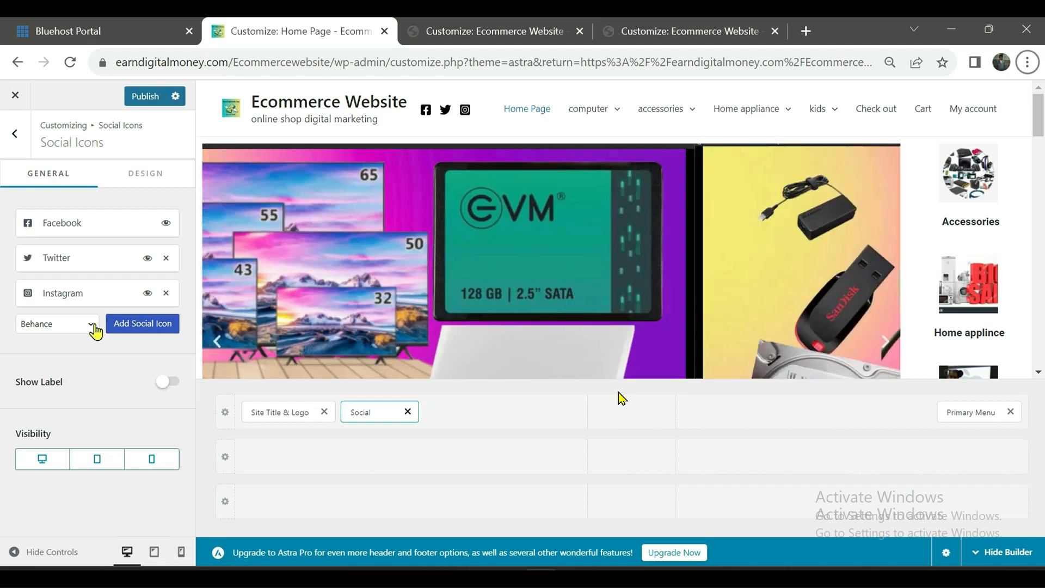
click(93, 327)
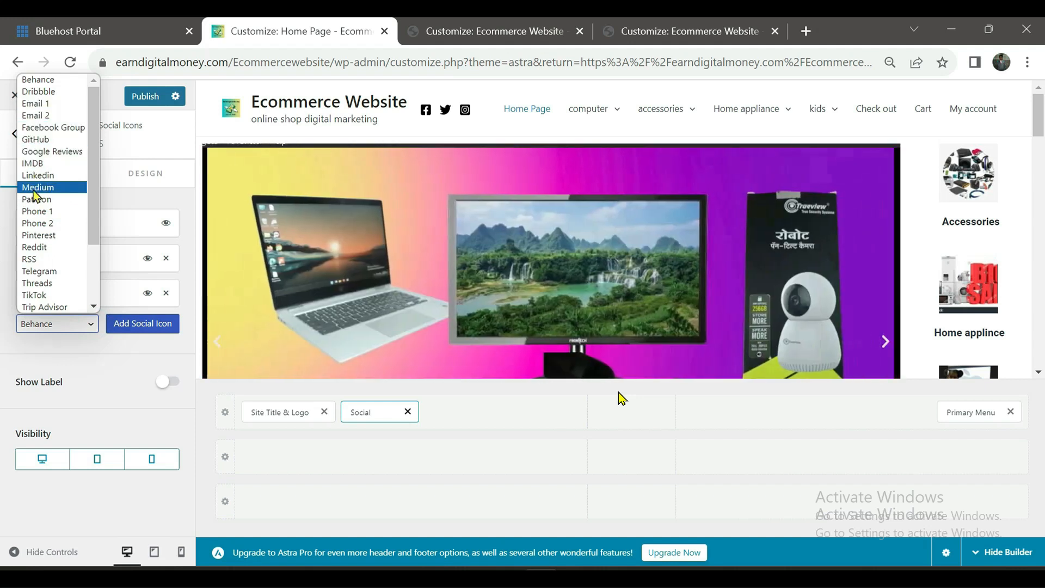
scroll(40, 240, down, 2)
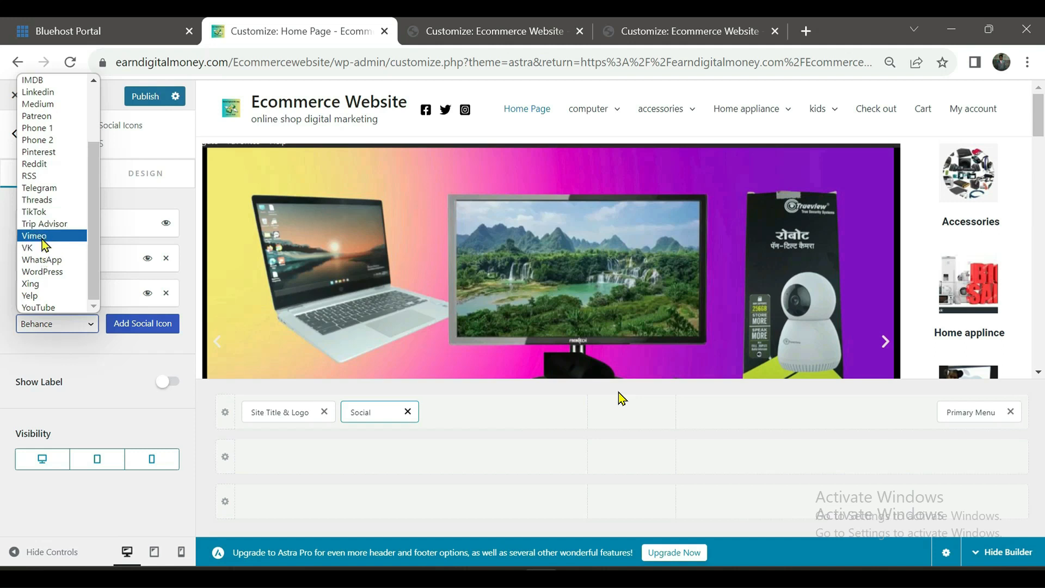
click(39, 93)
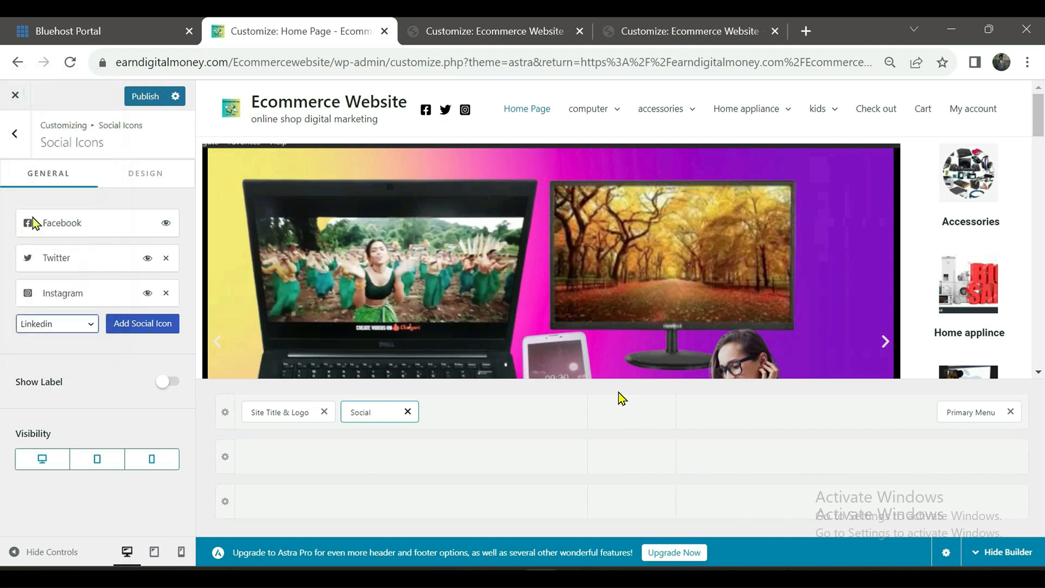
click(140, 326)
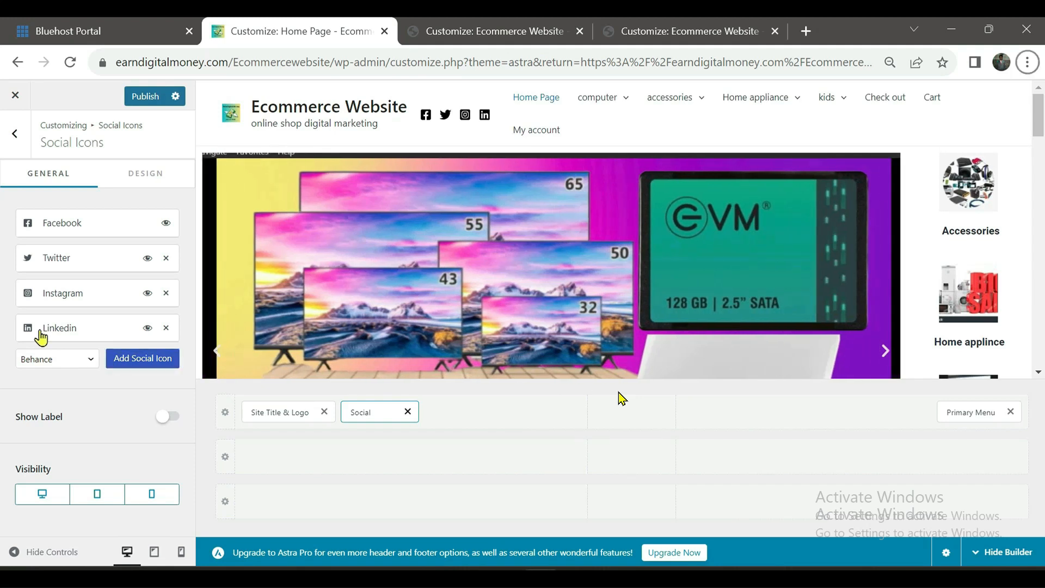
Add a YouTube icon to the header's social icons
click(65, 362)
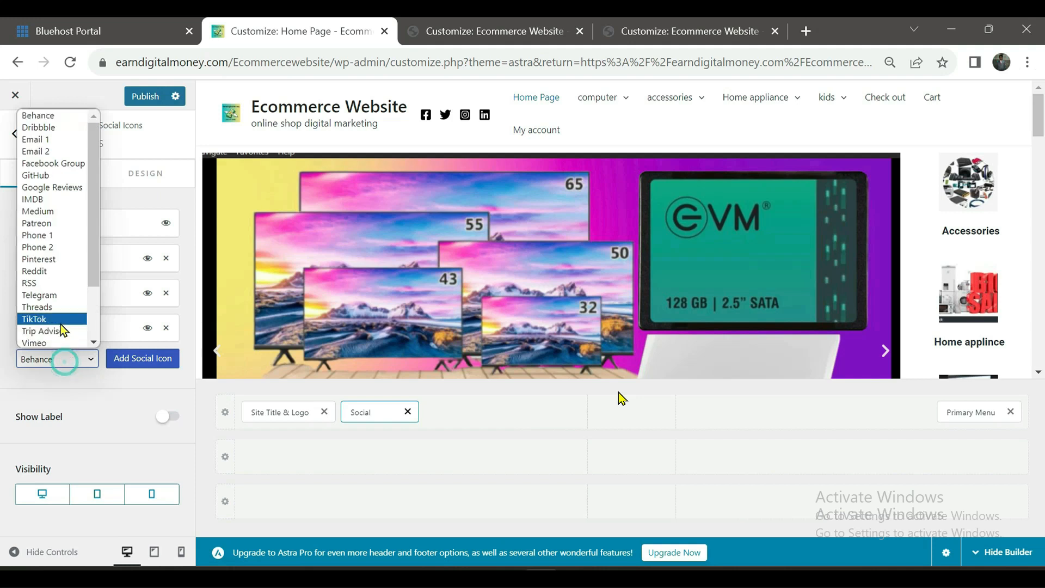
scroll(60, 324, down, 2)
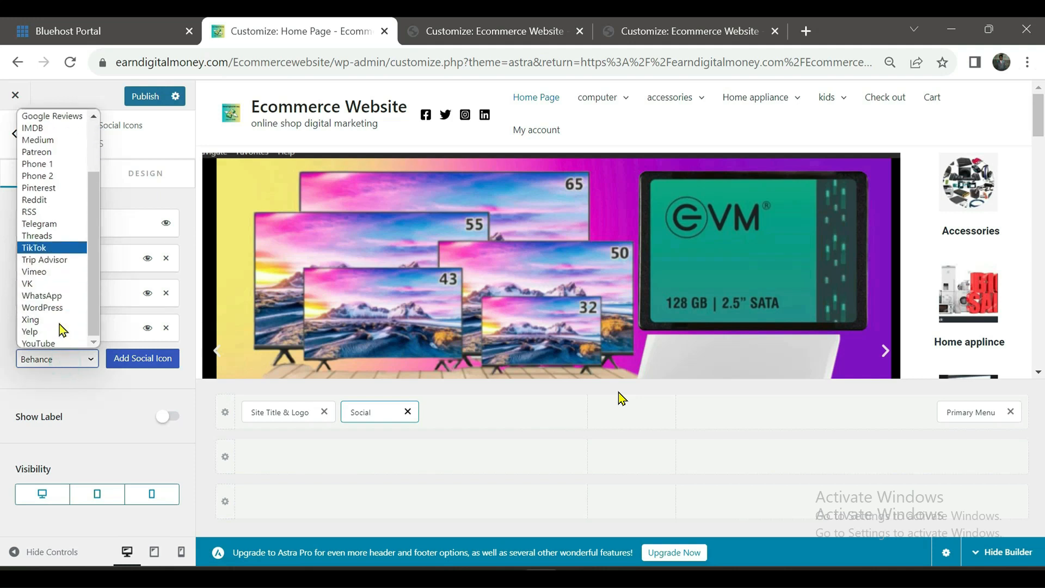
click(44, 343)
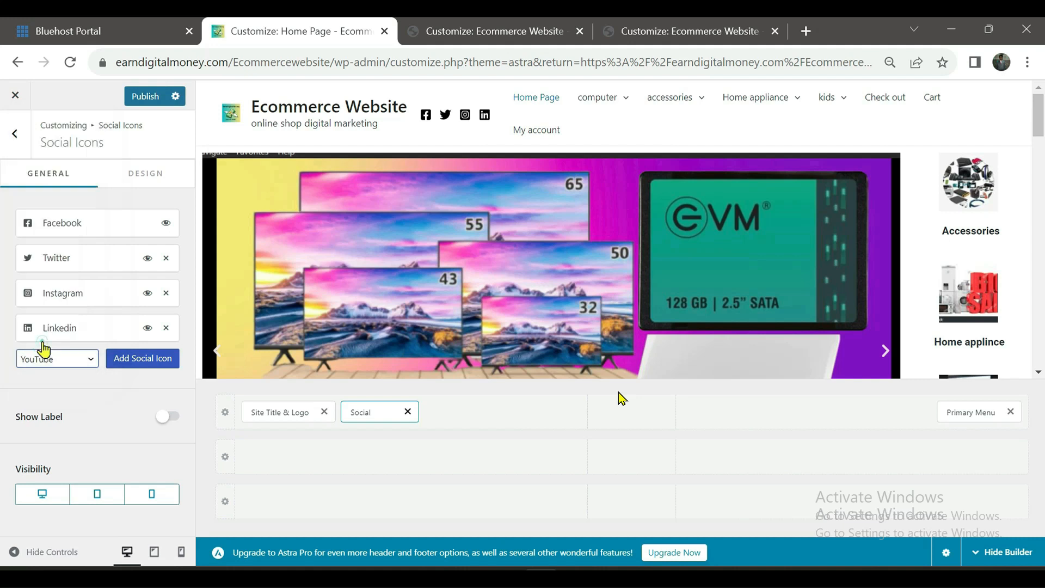
click(133, 361)
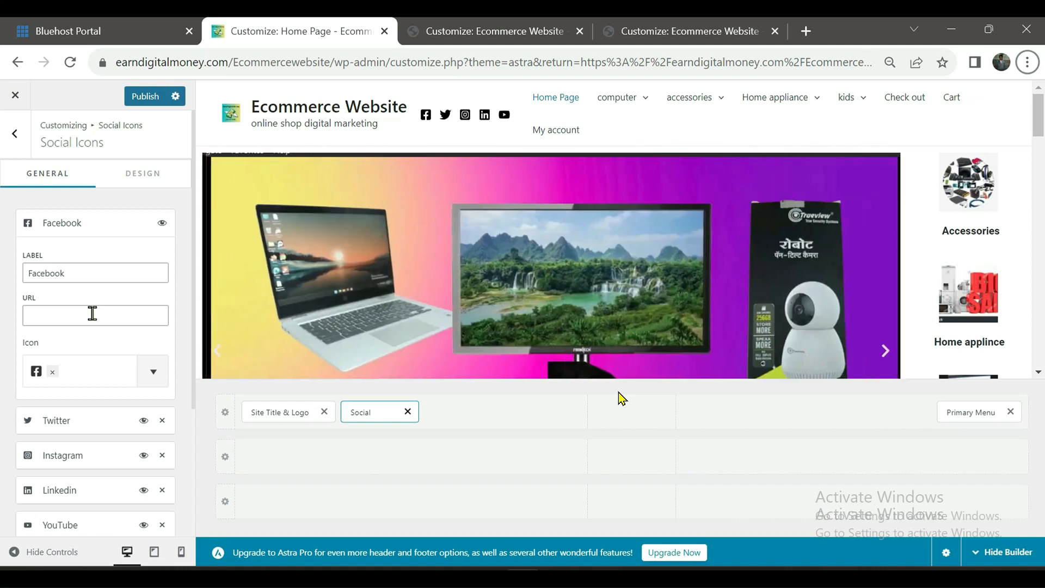
Enter the matching profile links as the URLs of the Facebook, Instagram and Linkedin social icons
click(92, 314)
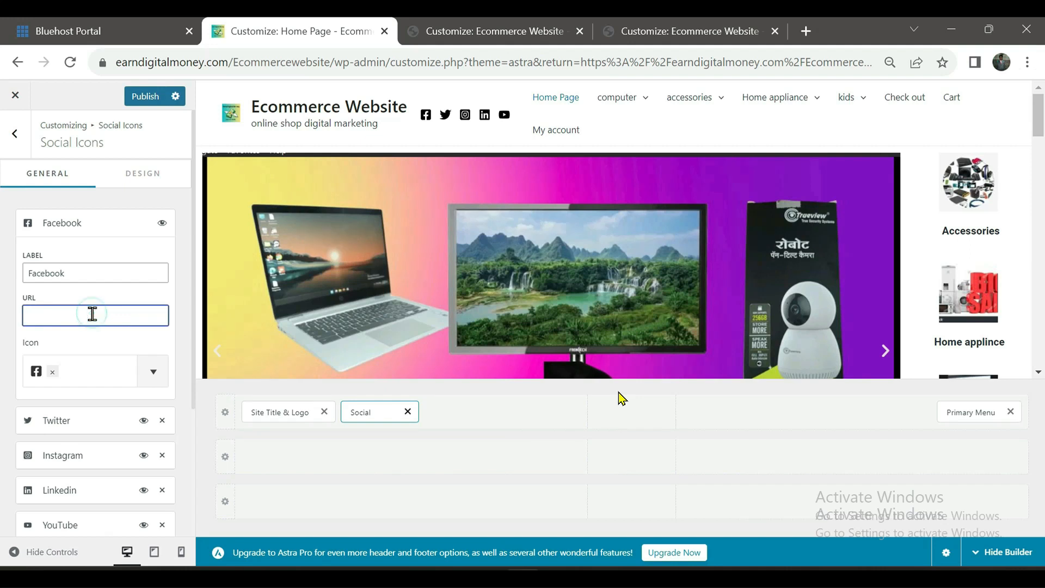
text(https://rb.gy/so9md earndigitalmoney)
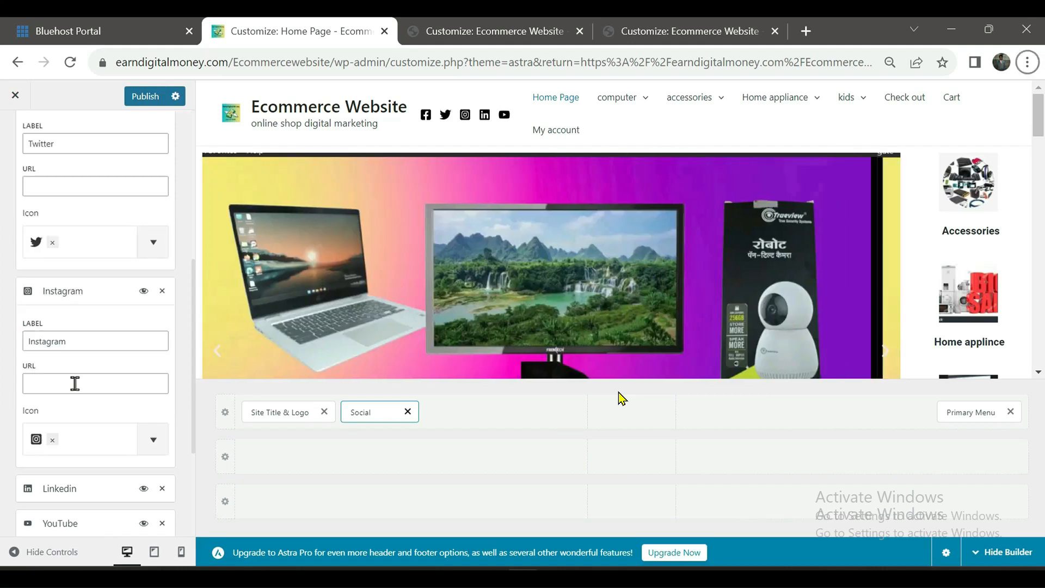
click(75, 383)
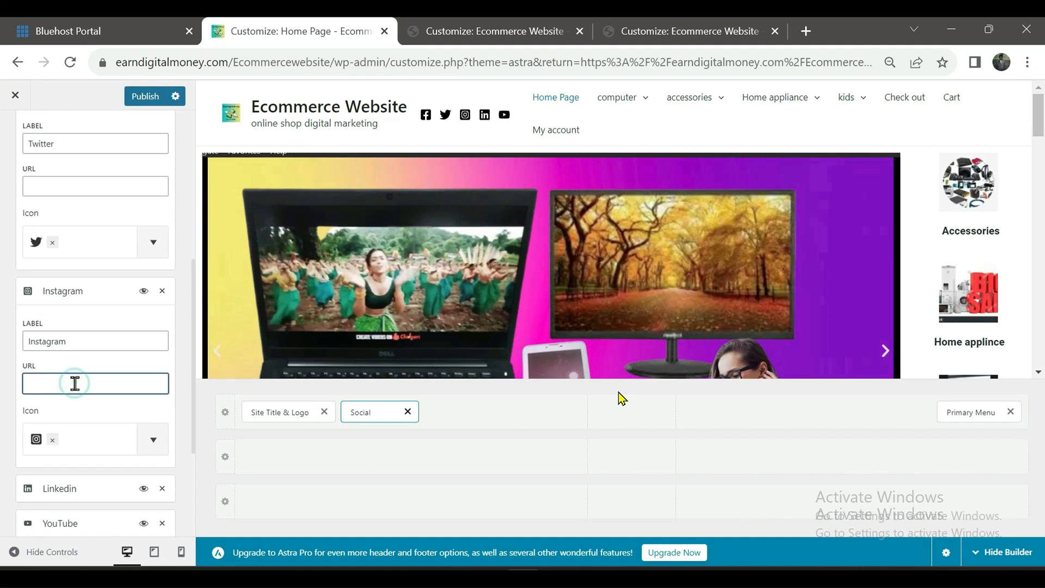
text(https://www.instagram.com/ravindradhoble7/)
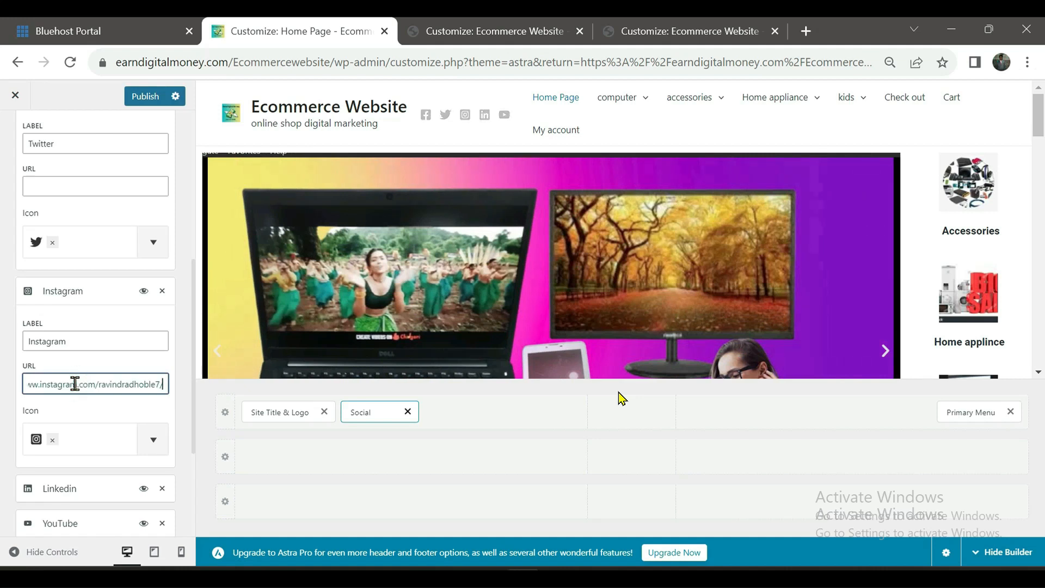
scroll(68, 391, down, 3)
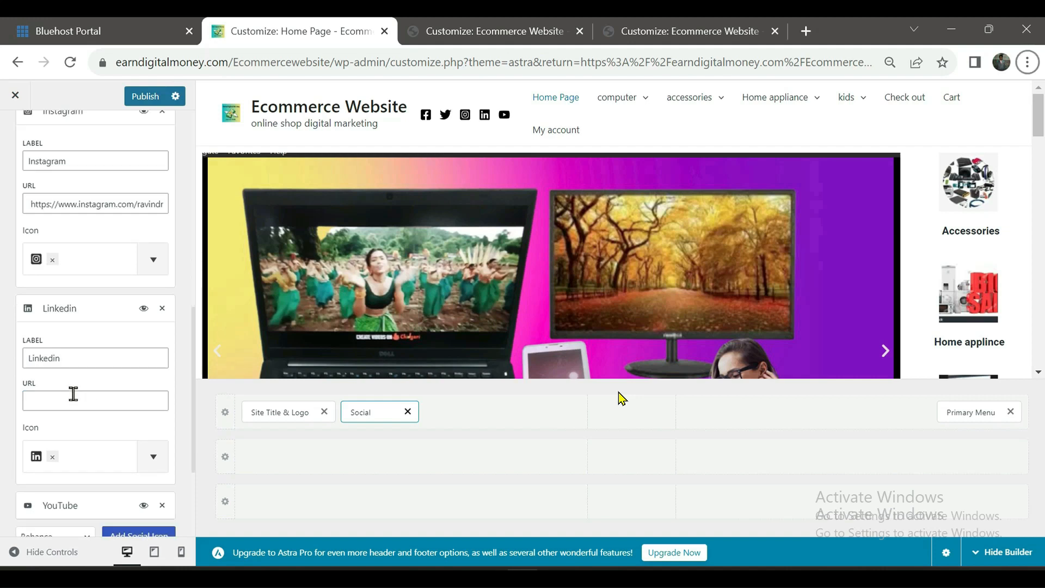
click(72, 400)
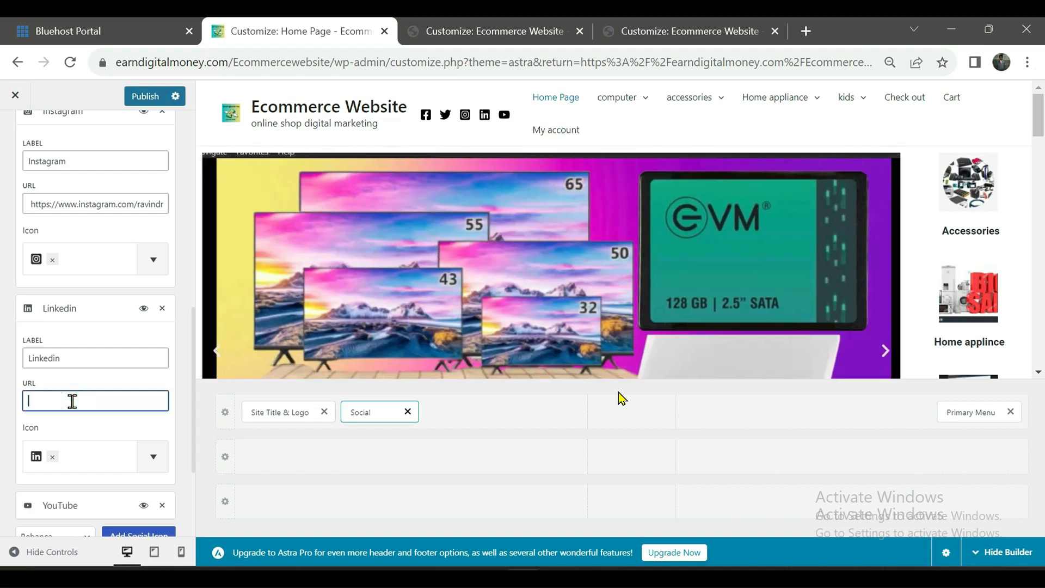
text(https://www.linkedin.com/in/ravindradhoble1974/)
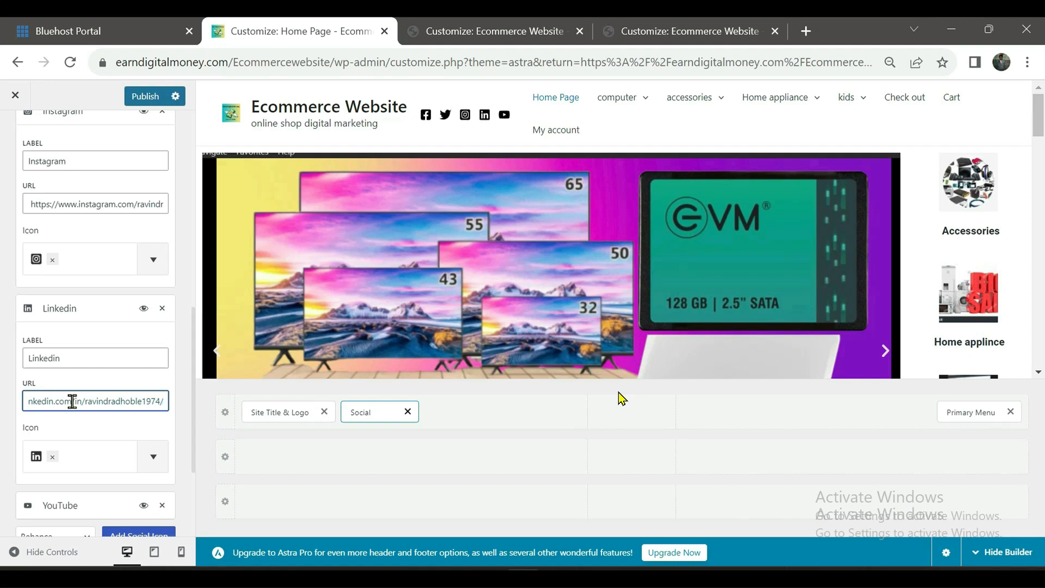
Enter the Linkedin profile link as the YouTube icon's URL, and publish the social icon changes
scroll(72, 401, down, 3)
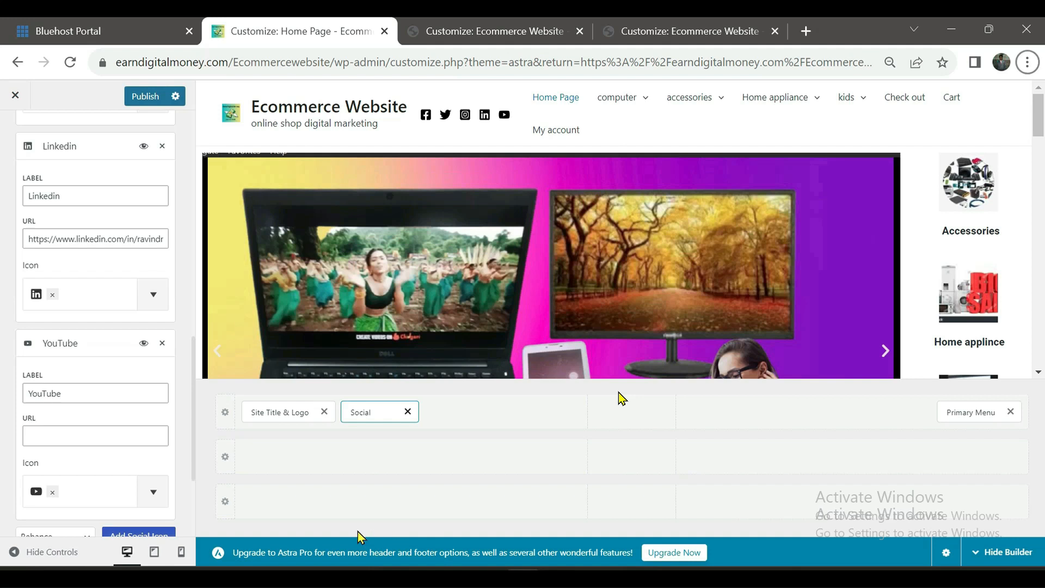
click(141, 431)
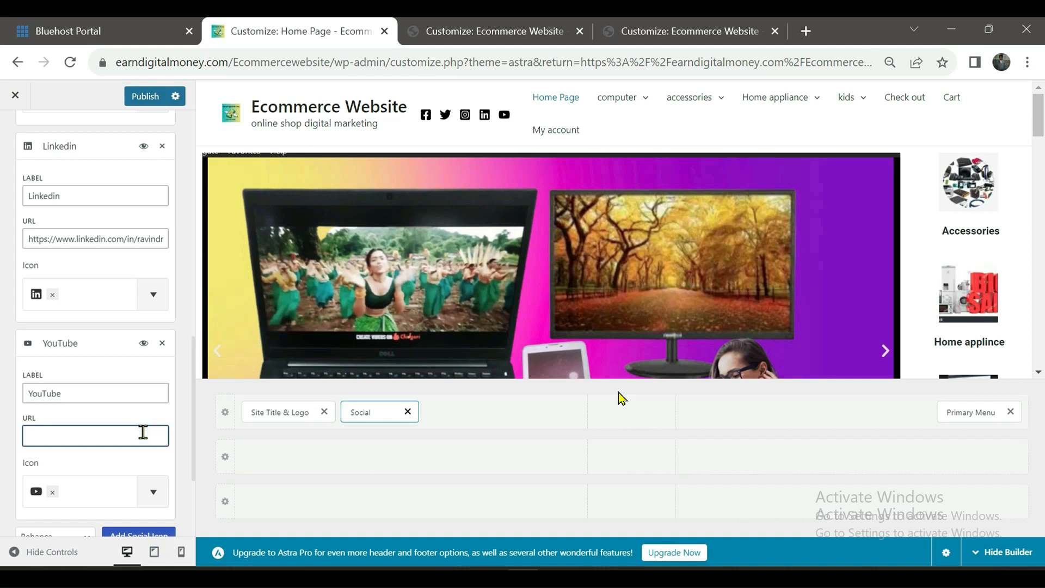
text(https://www.linkedin.com/in/ravindradhoble074/)
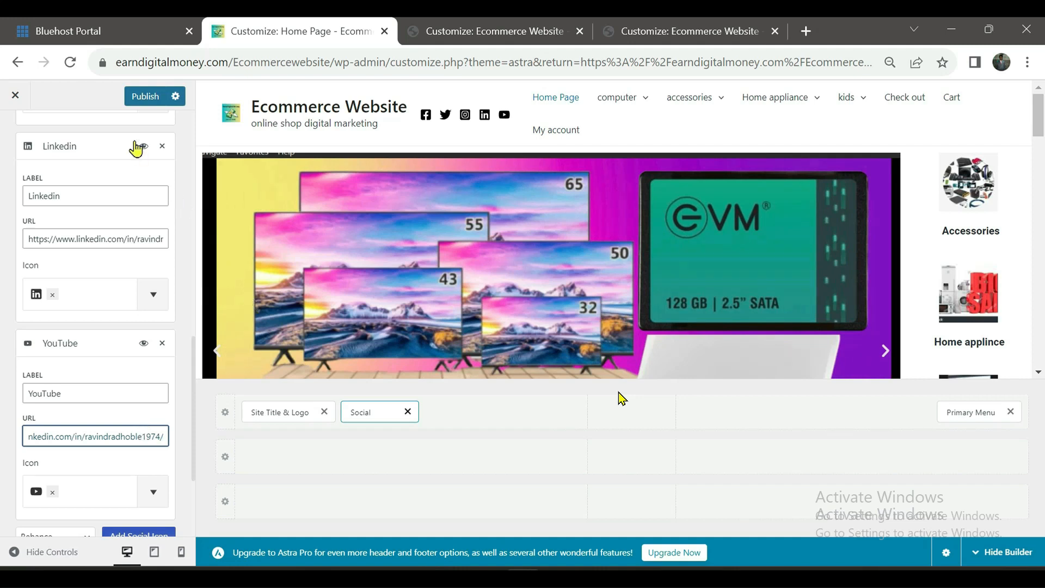
click(145, 98)
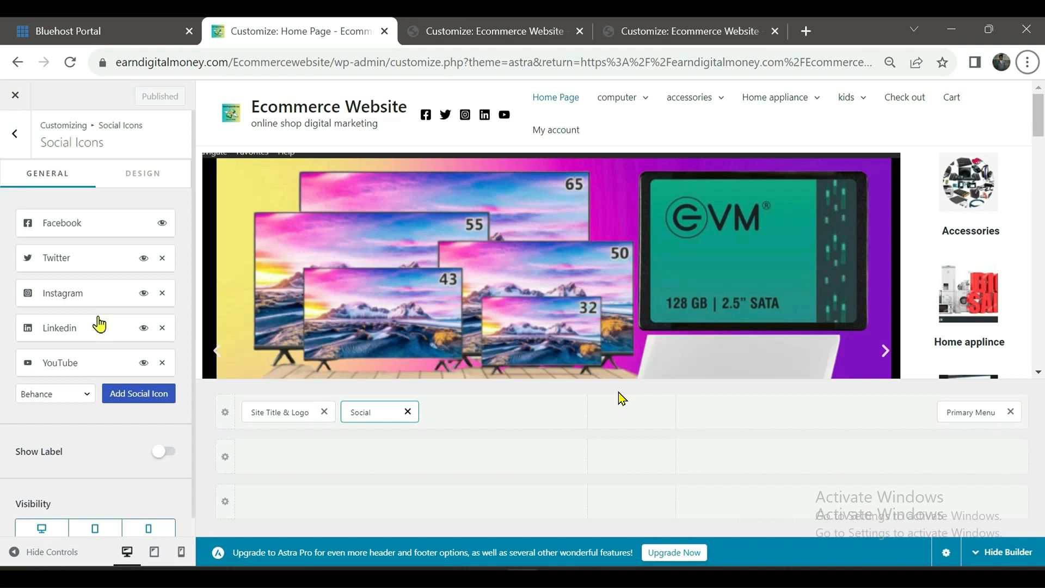
click(72, 59)
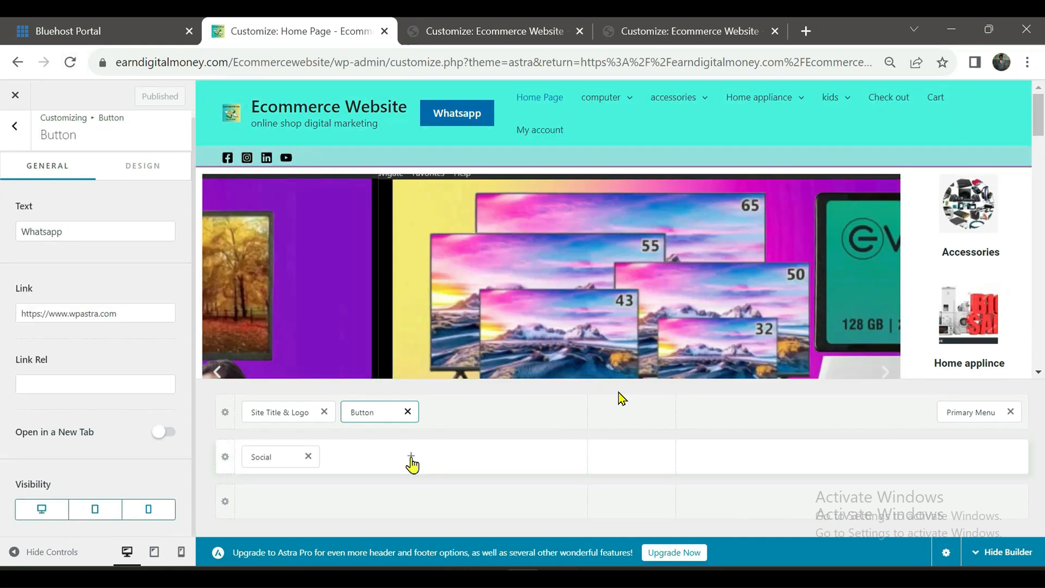
click(412, 460)
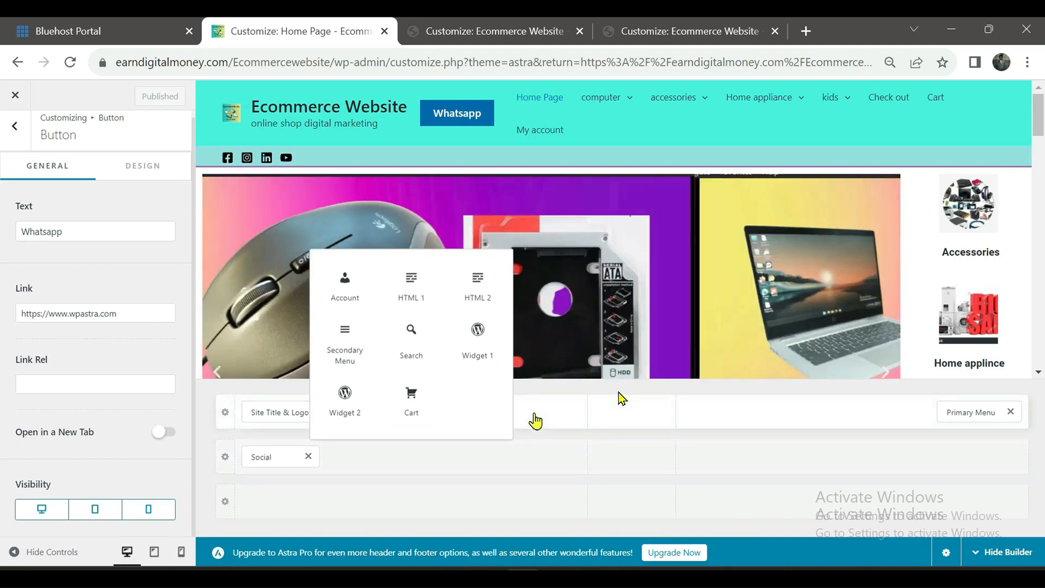
click(534, 414)
click(534, 414)
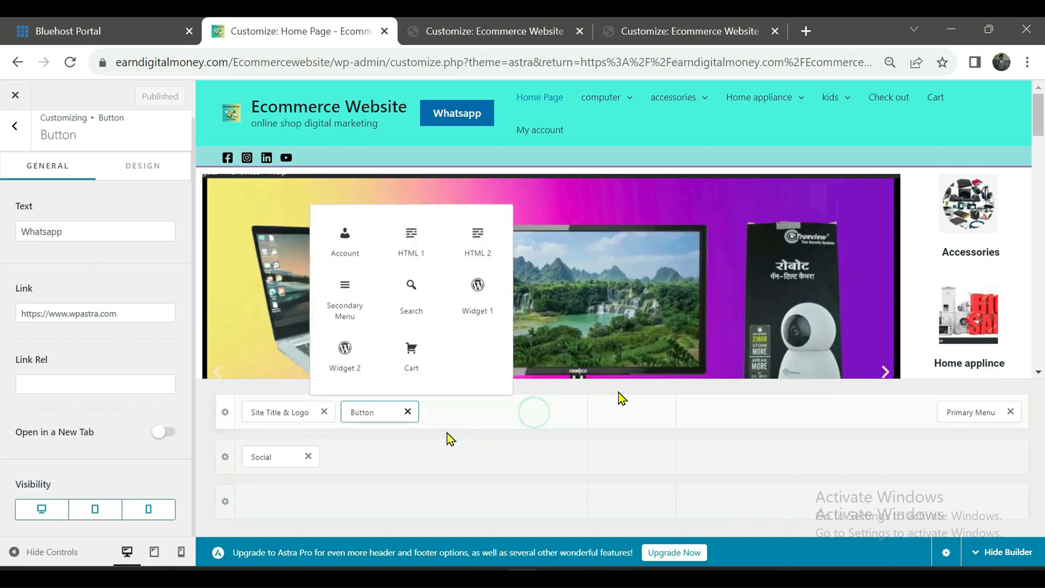
click(410, 460)
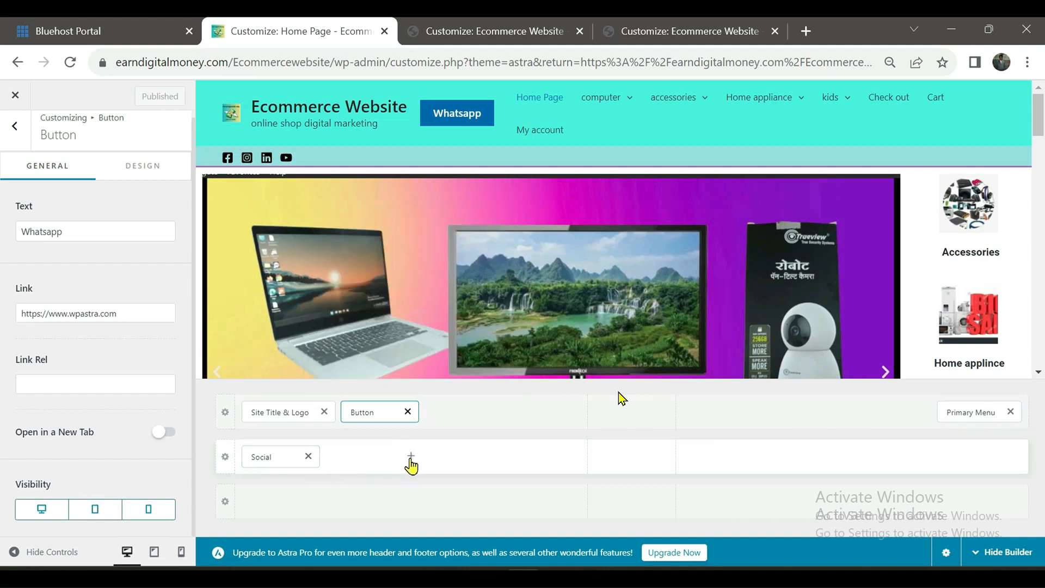
click(409, 461)
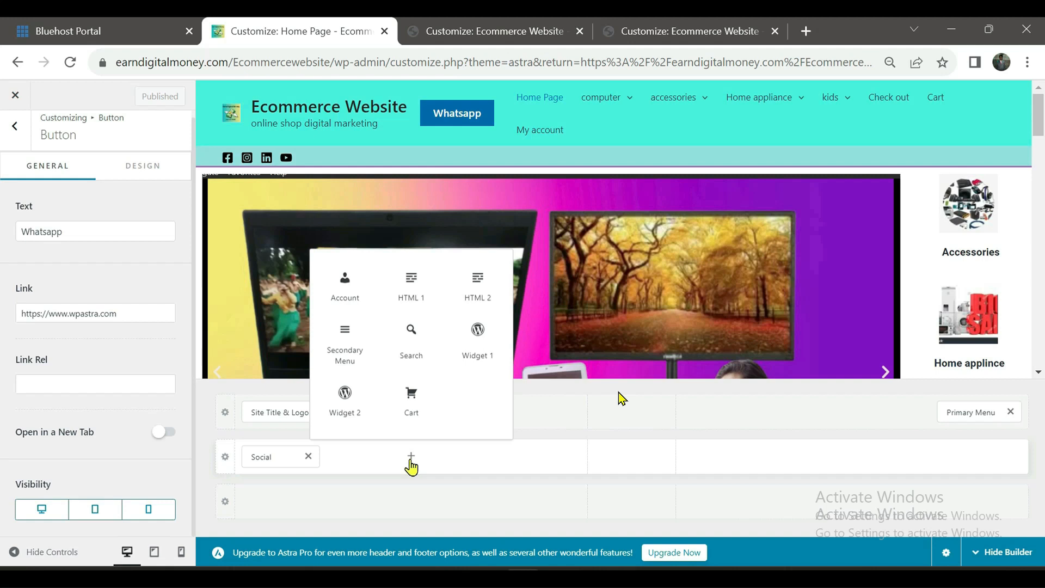
click(558, 429)
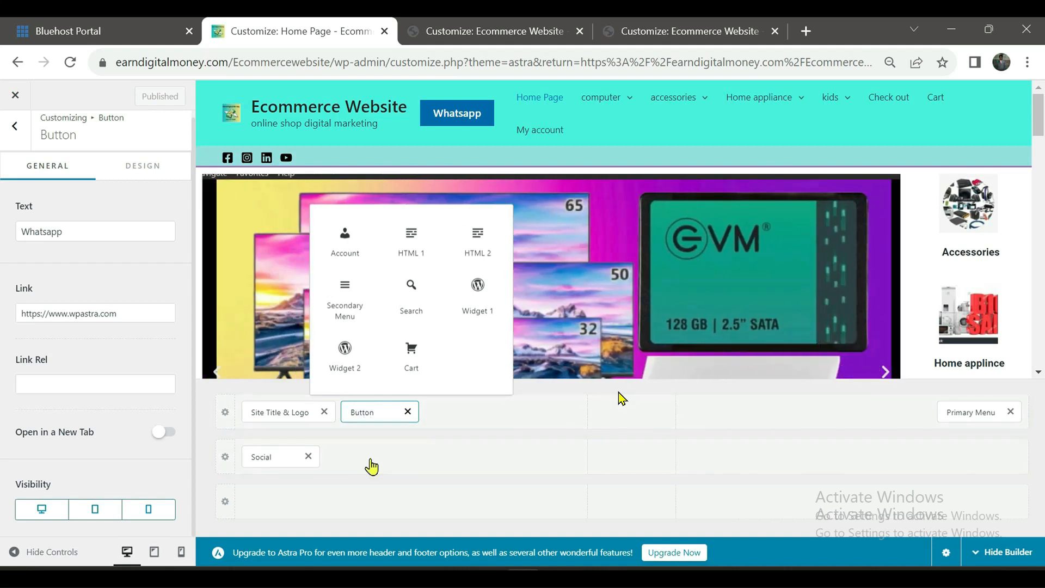
Remove and re-add the Button element in the above-header row, and move it beside Social in the primary header row
click(408, 412)
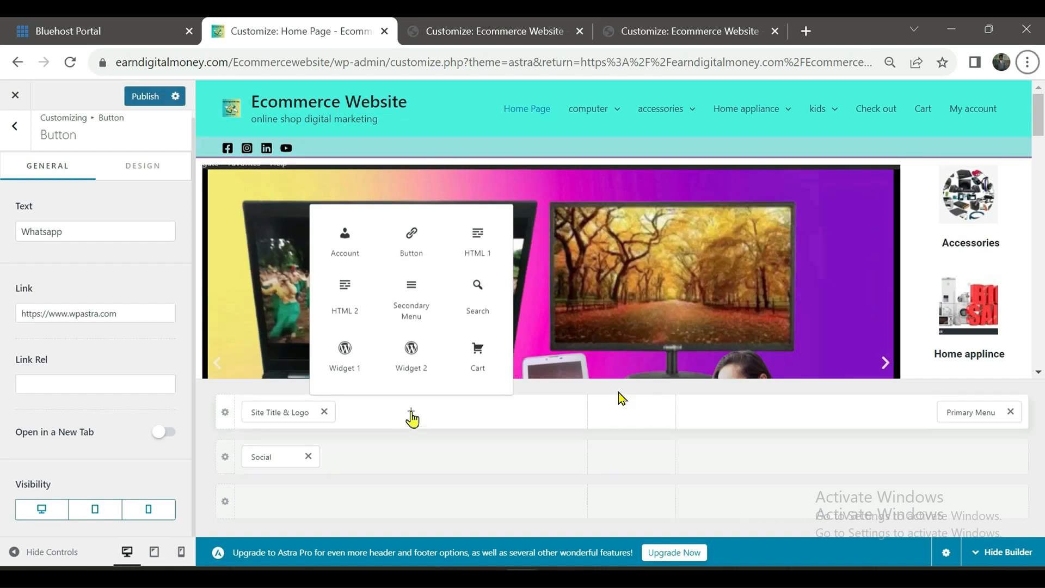
click(408, 250)
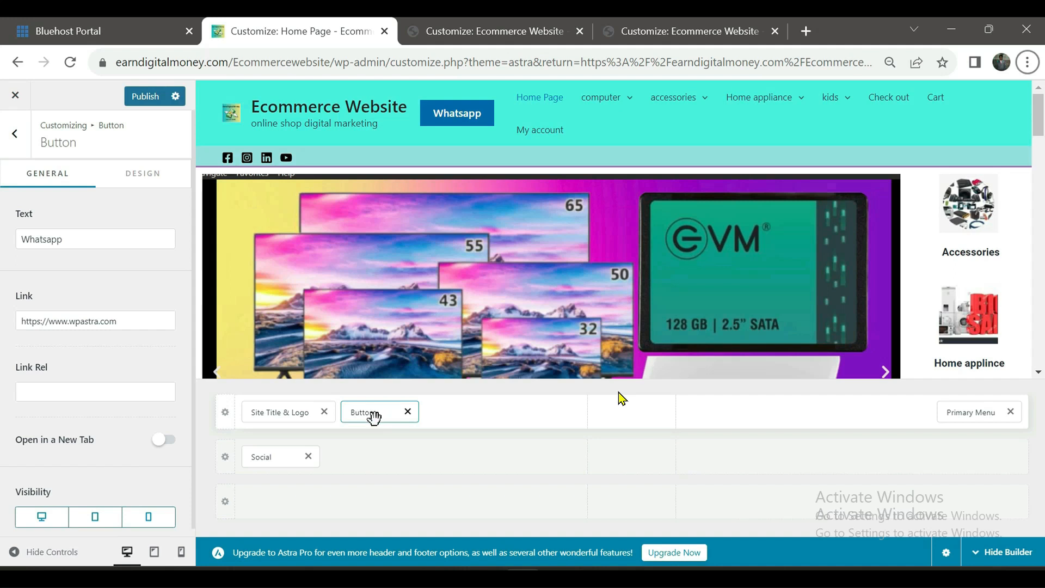
drag(374, 418, 368, 482)
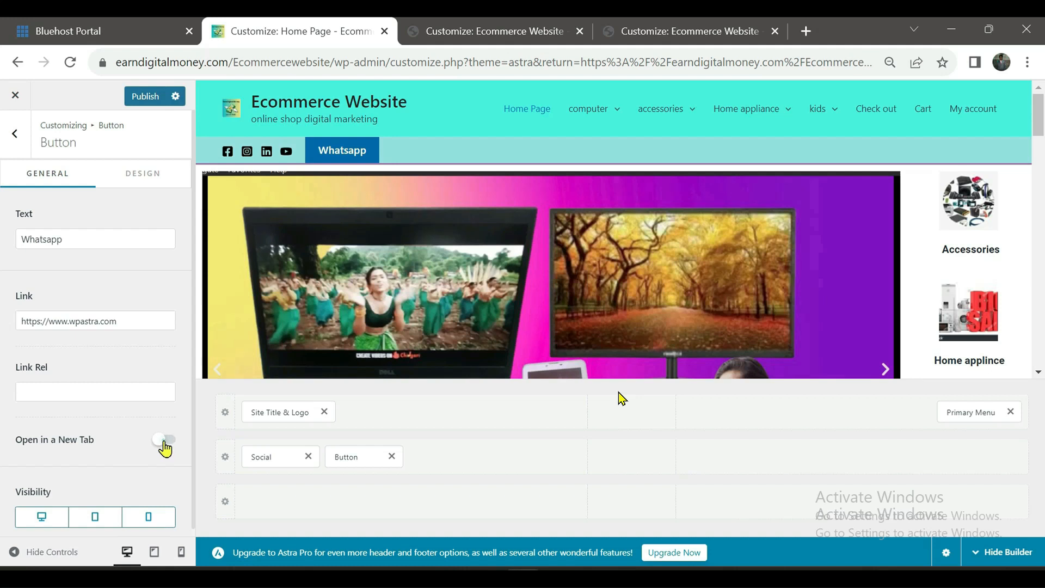
Make the Whatsapp button's link open in a new tab, and try grey shades such as #554F4F for its normal text color
click(164, 442)
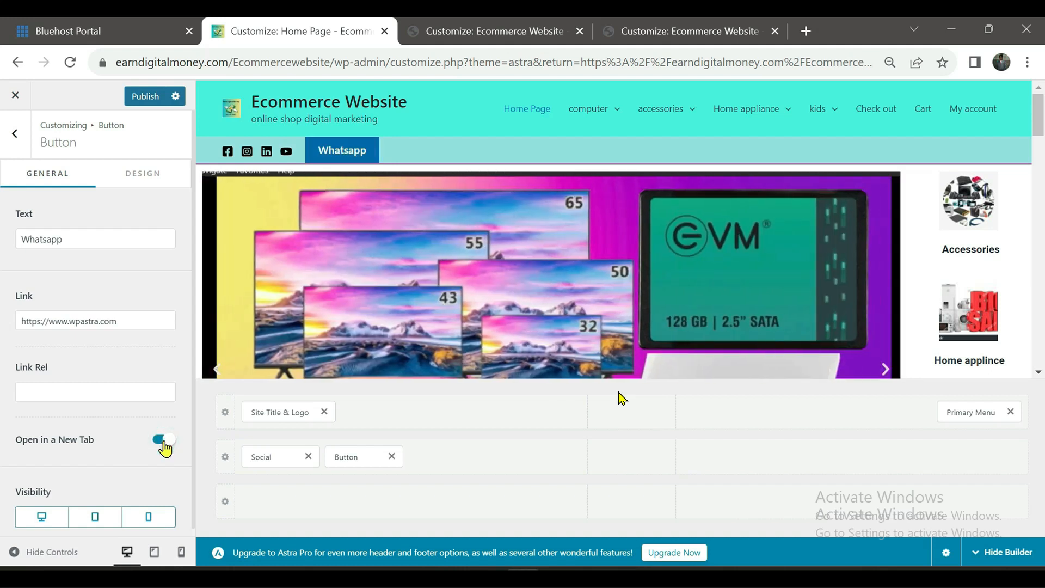
click(142, 173)
click(143, 218)
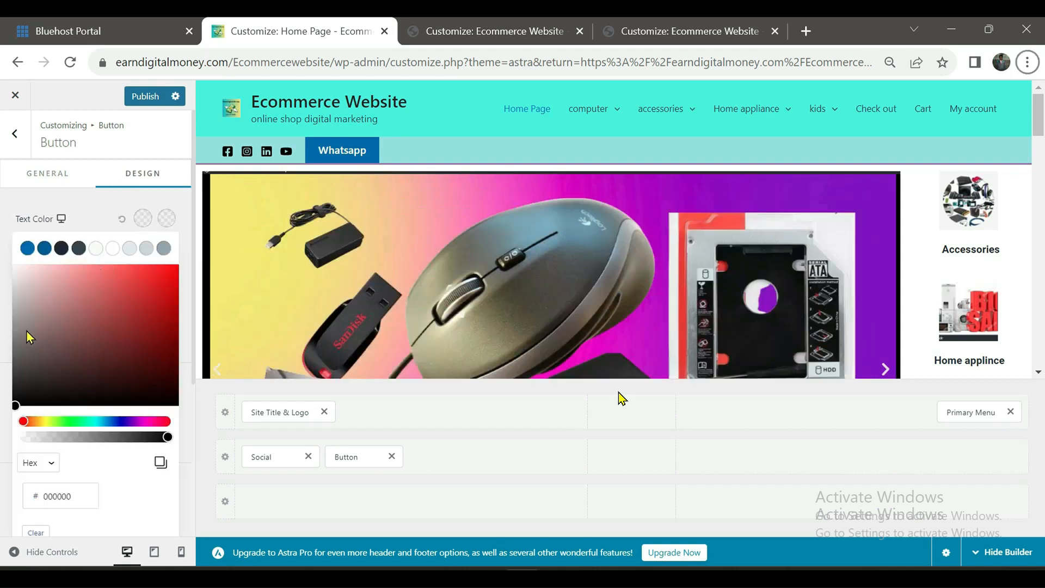
click(25, 358)
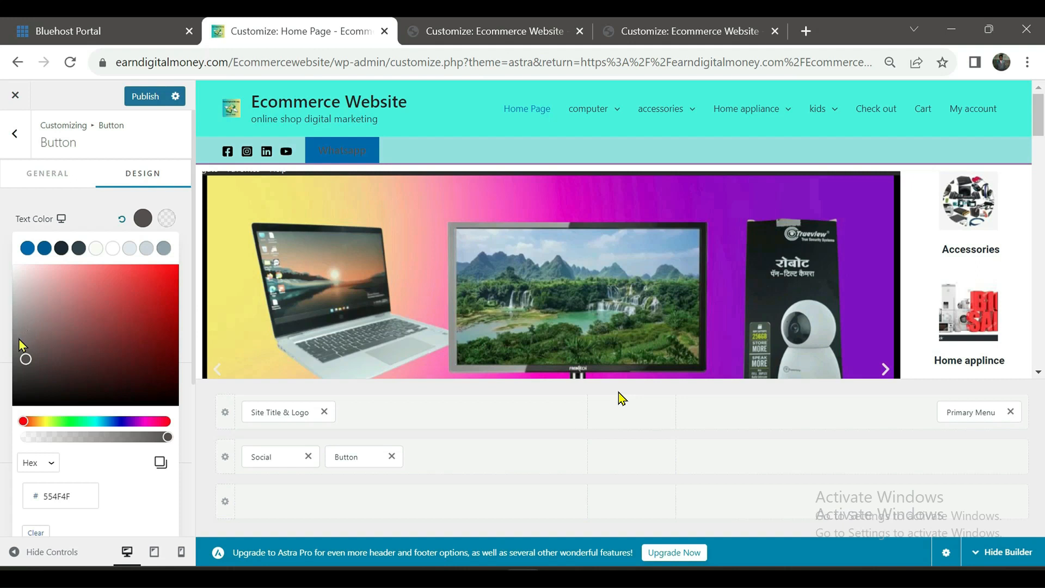
click(19, 337)
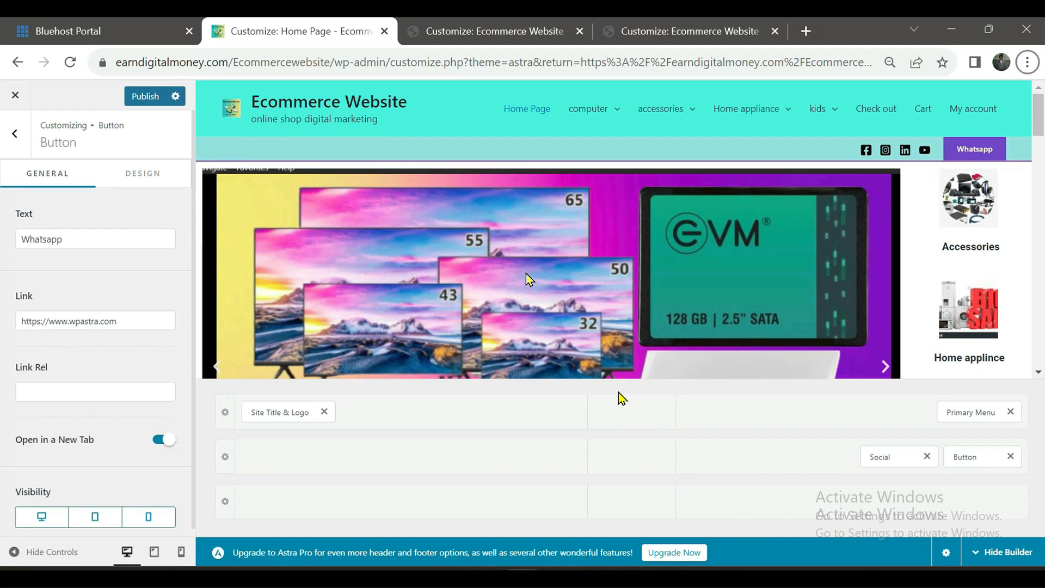
scroll(524, 273, down, 5)
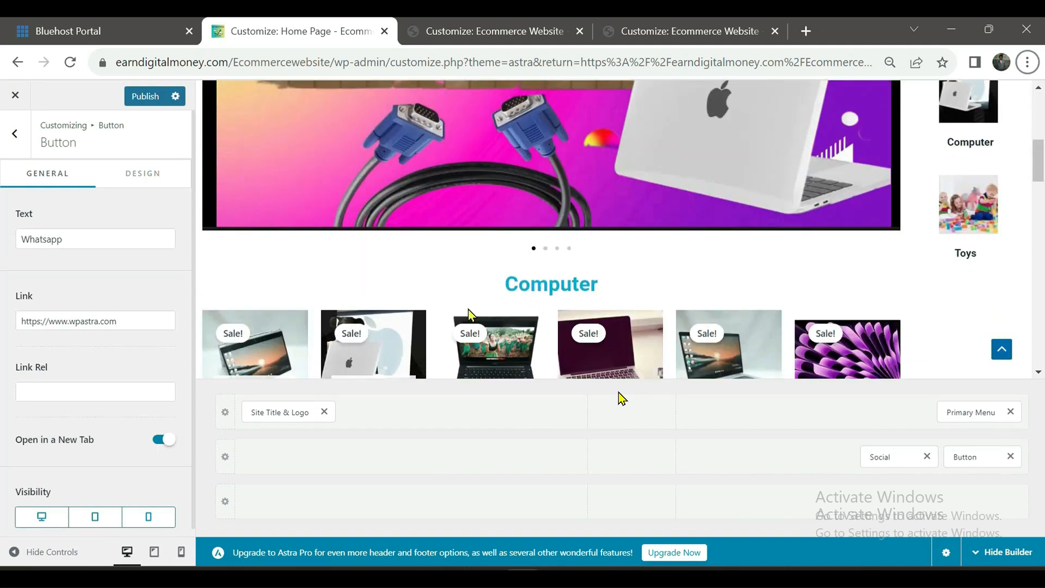
scroll(468, 309, down, 2)
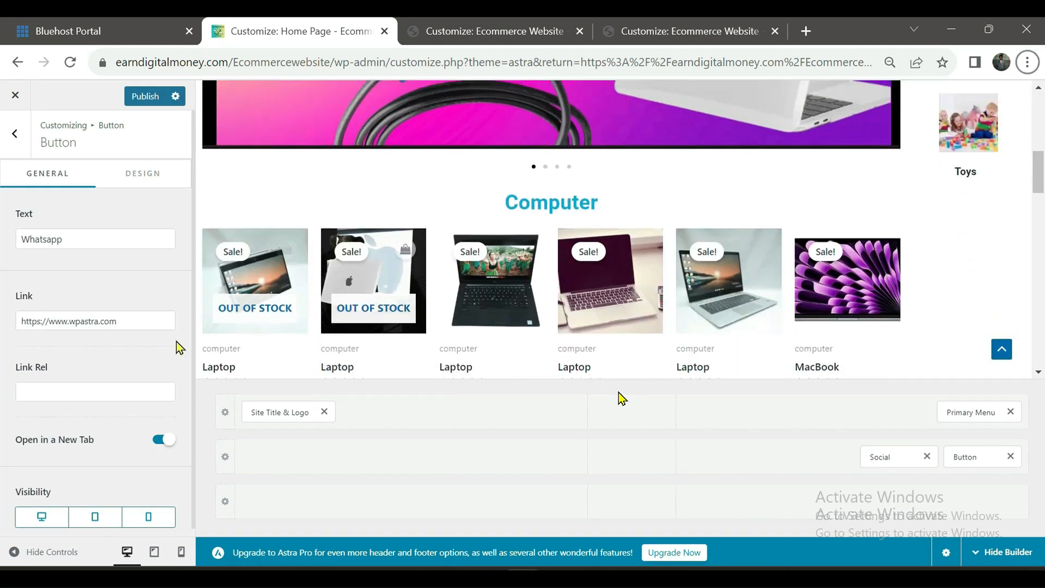
scroll(589, 237, up, 7)
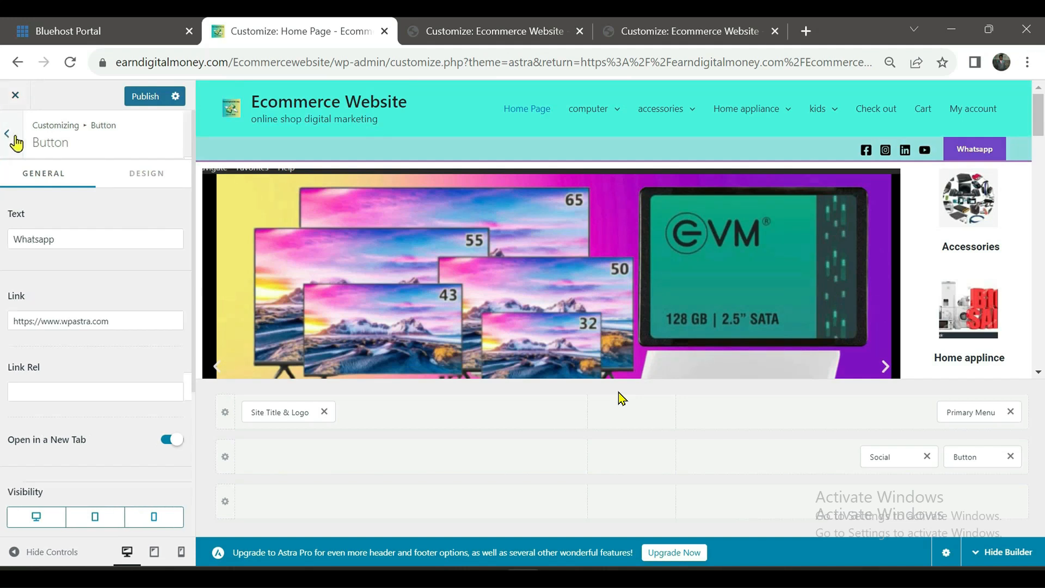
Leave the header's Button settings and open the Footer Builder in the theme customizer
click(15, 135)
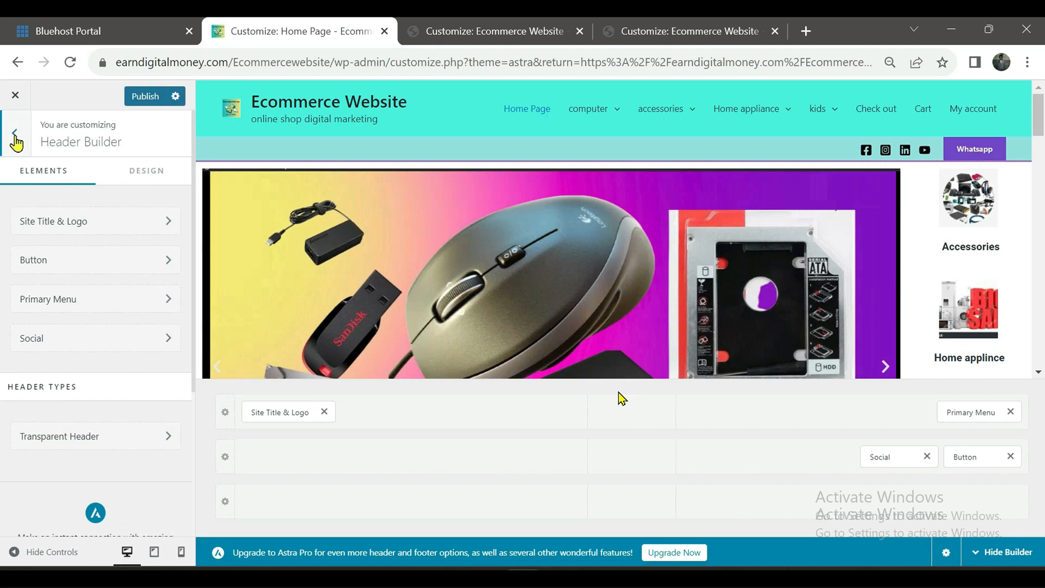
click(16, 137)
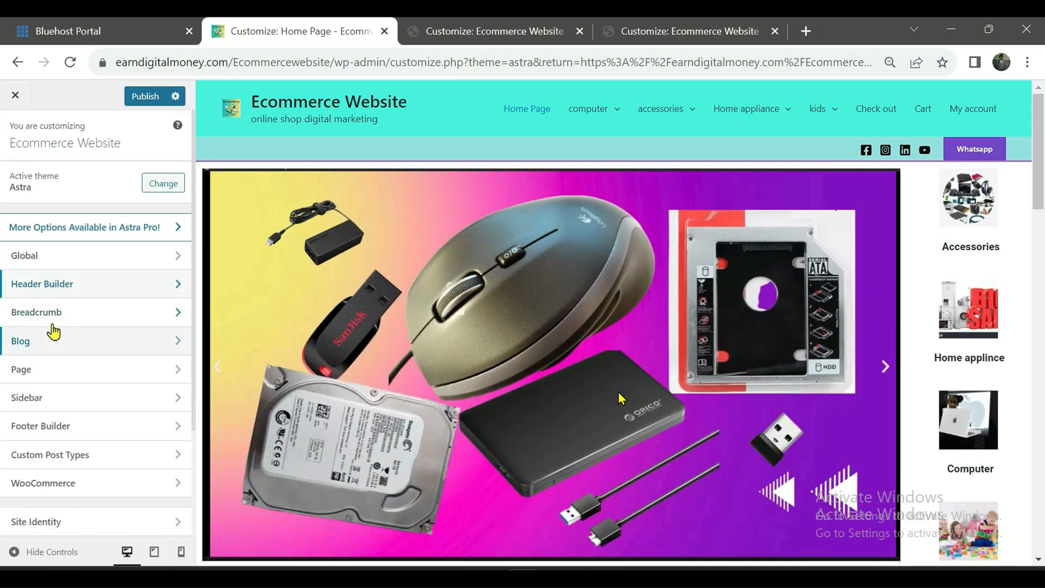
scroll(82, 303, down, 1)
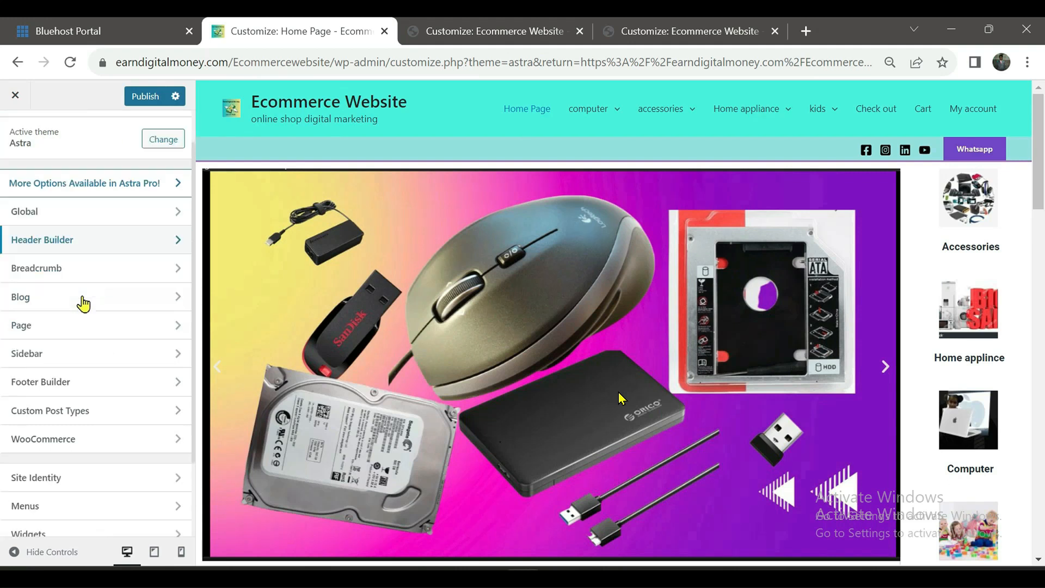
scroll(83, 303, down, 1)
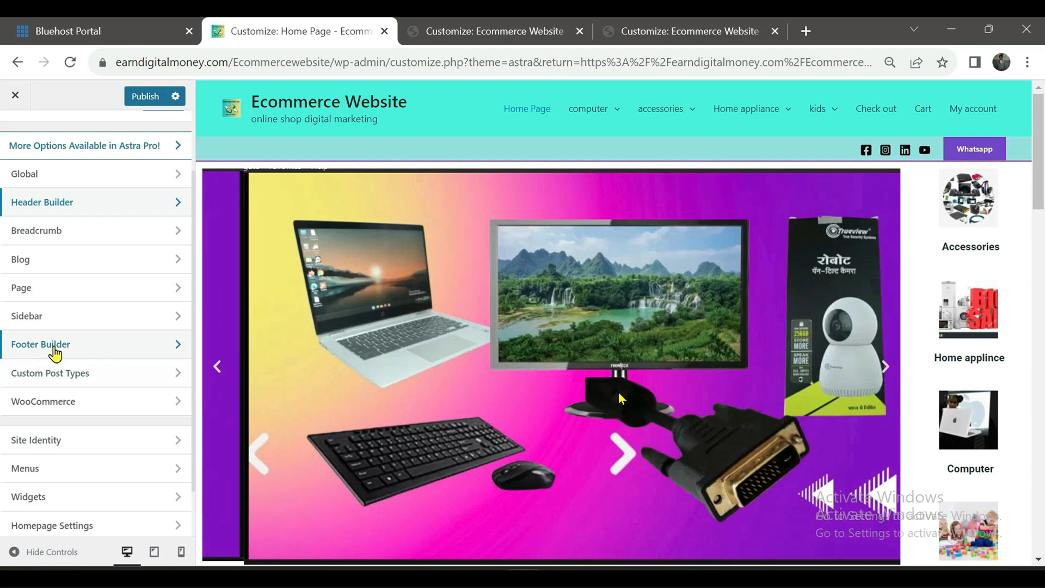
click(55, 354)
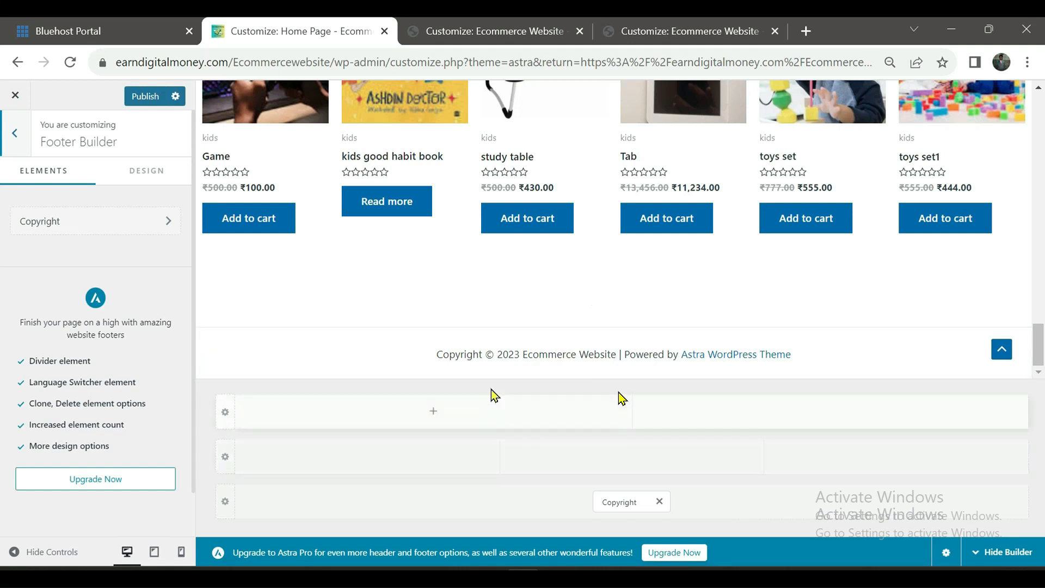
Replace the footer's entire copyright text with "Welcome on my store"
click(392, 362)
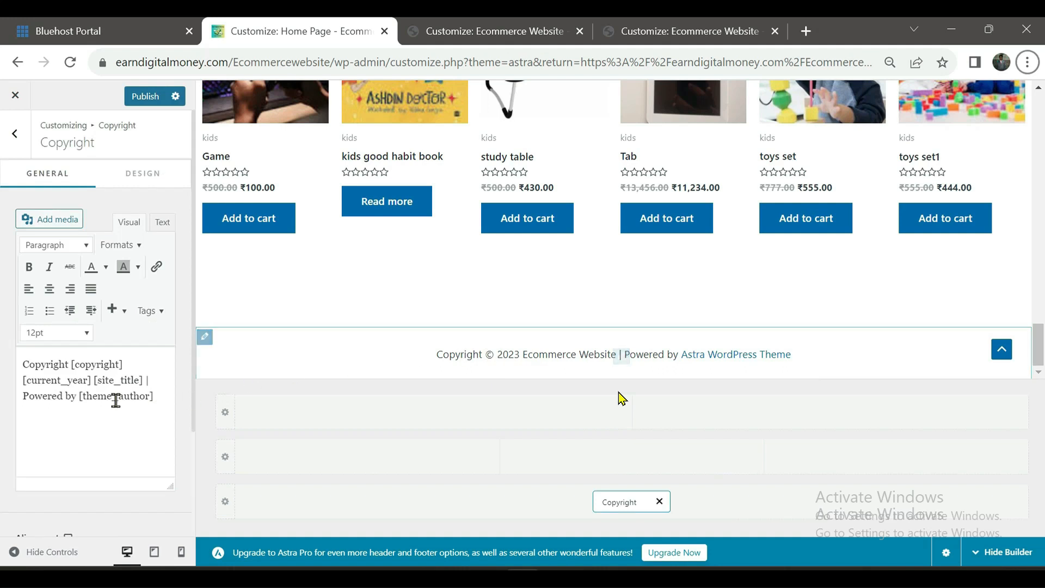
double_click(70, 396)
key(ctrl+a)
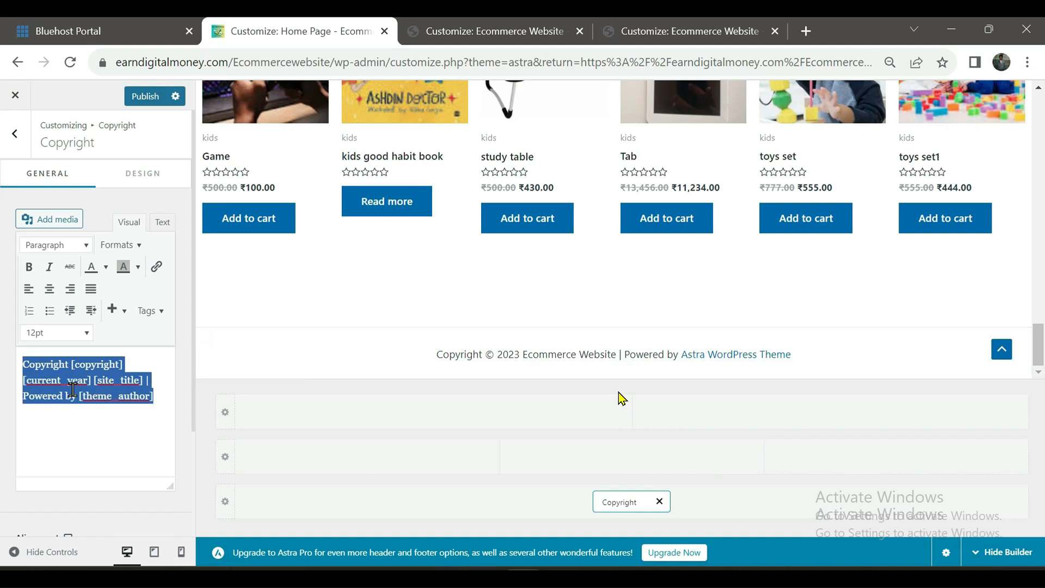
text(Welcome on my store)
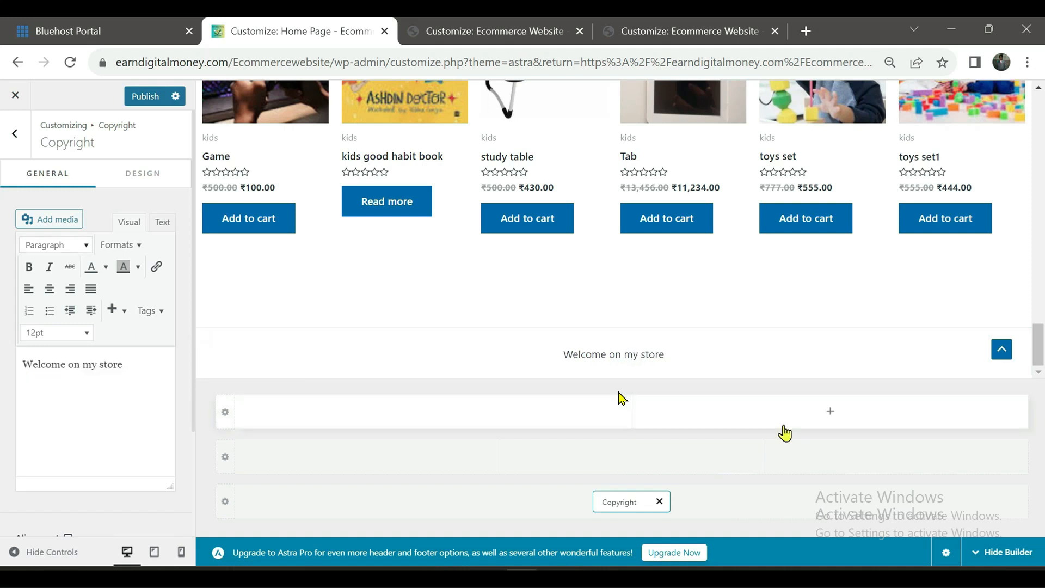
click(717, 357)
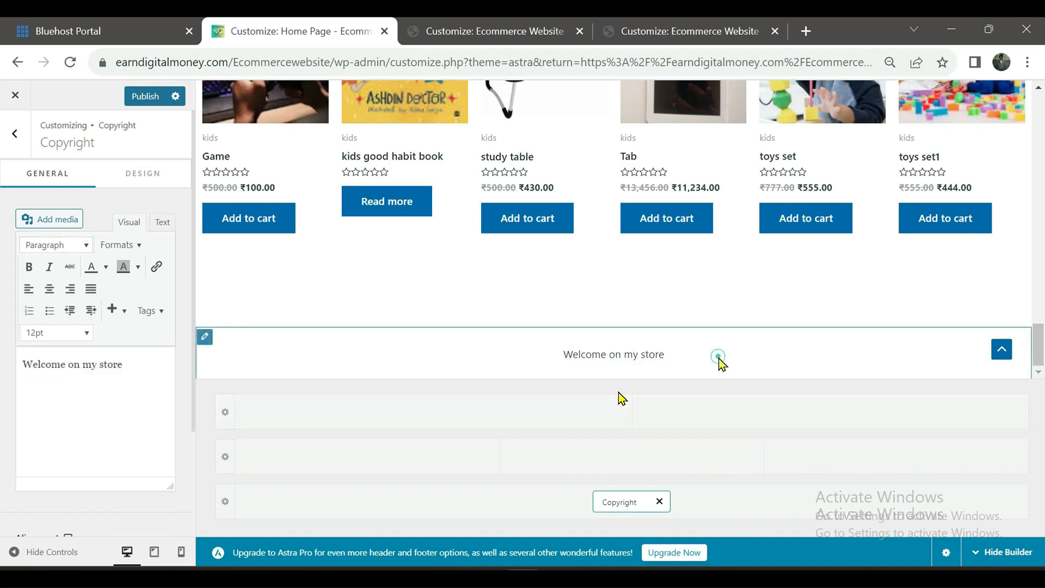
Add a Social element to the first column of the above-footer row
click(504, 416)
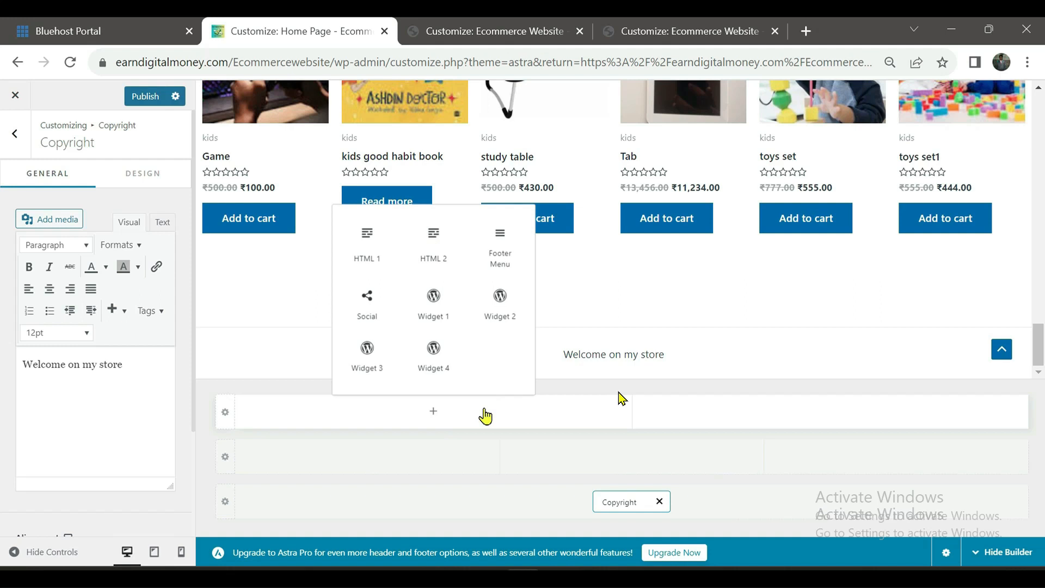
click(362, 320)
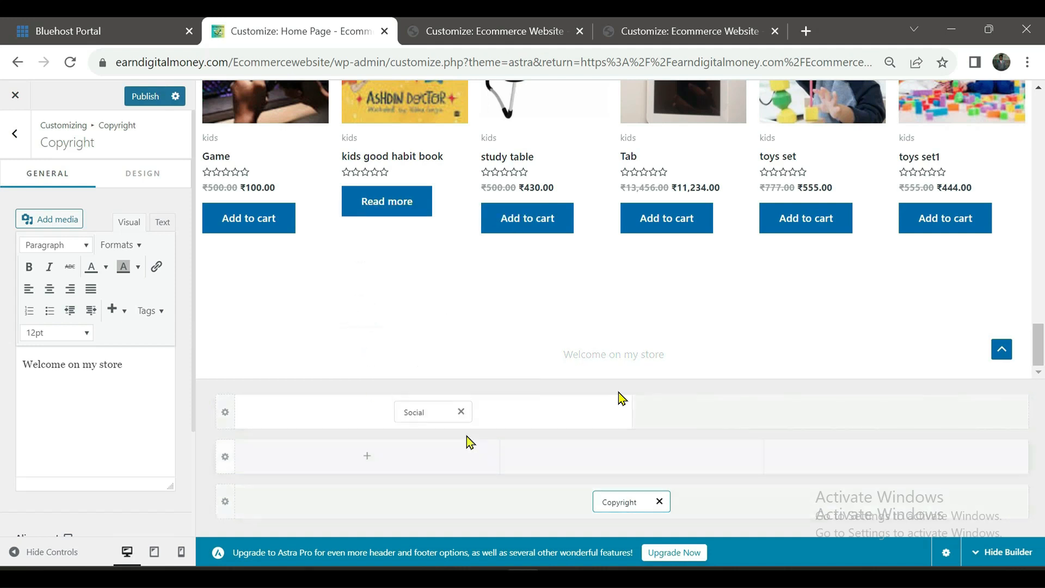